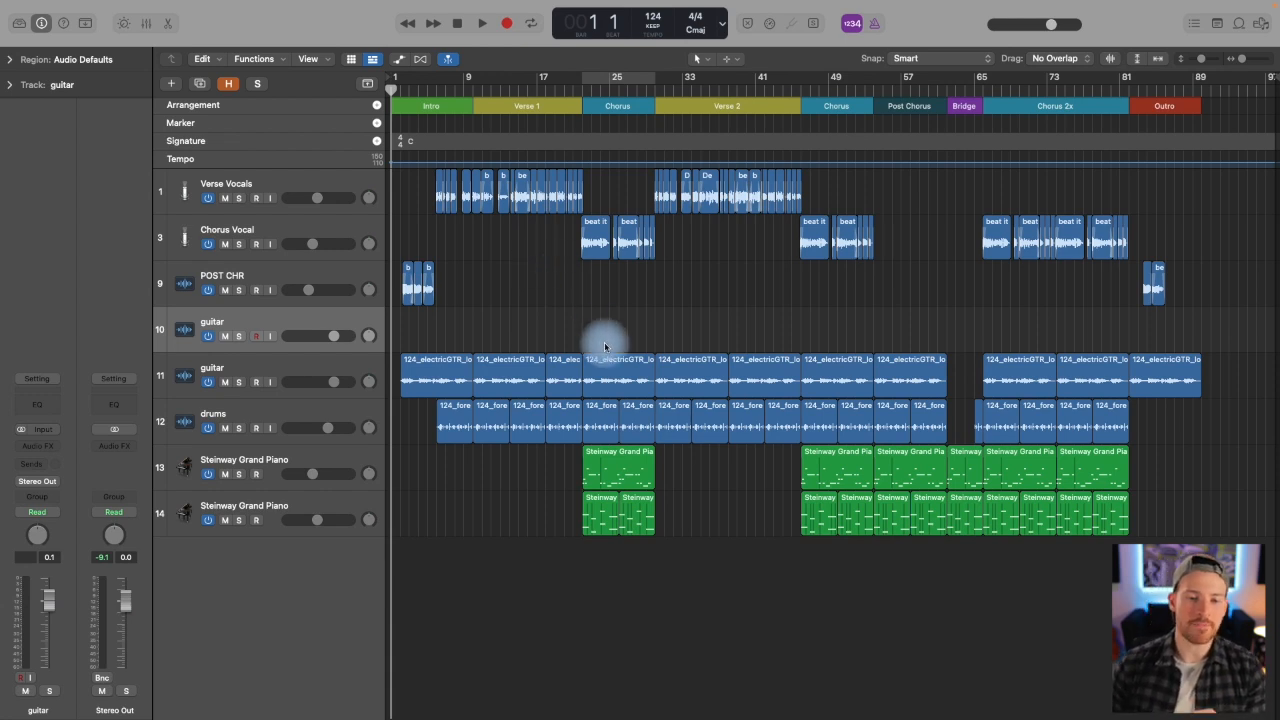
Step: Play the song from just before the first Chorus and stop playback at bar 25
click(575, 86)
key(space)
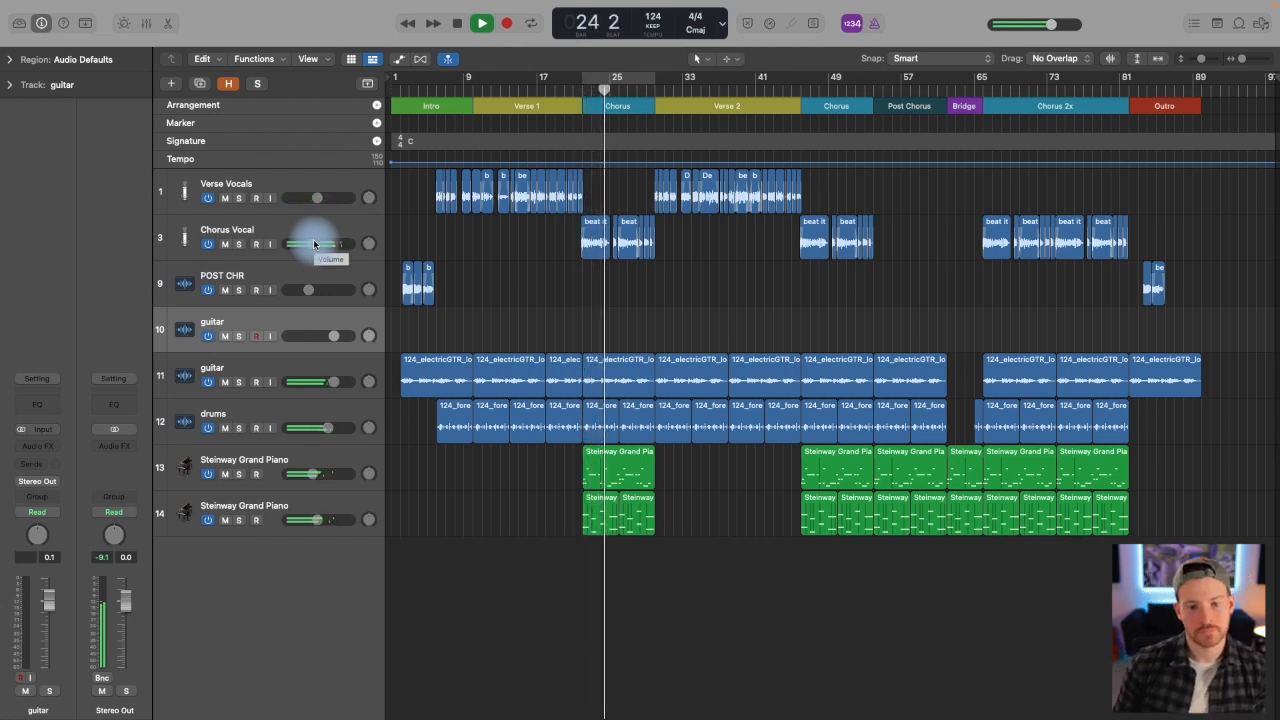
key(space)
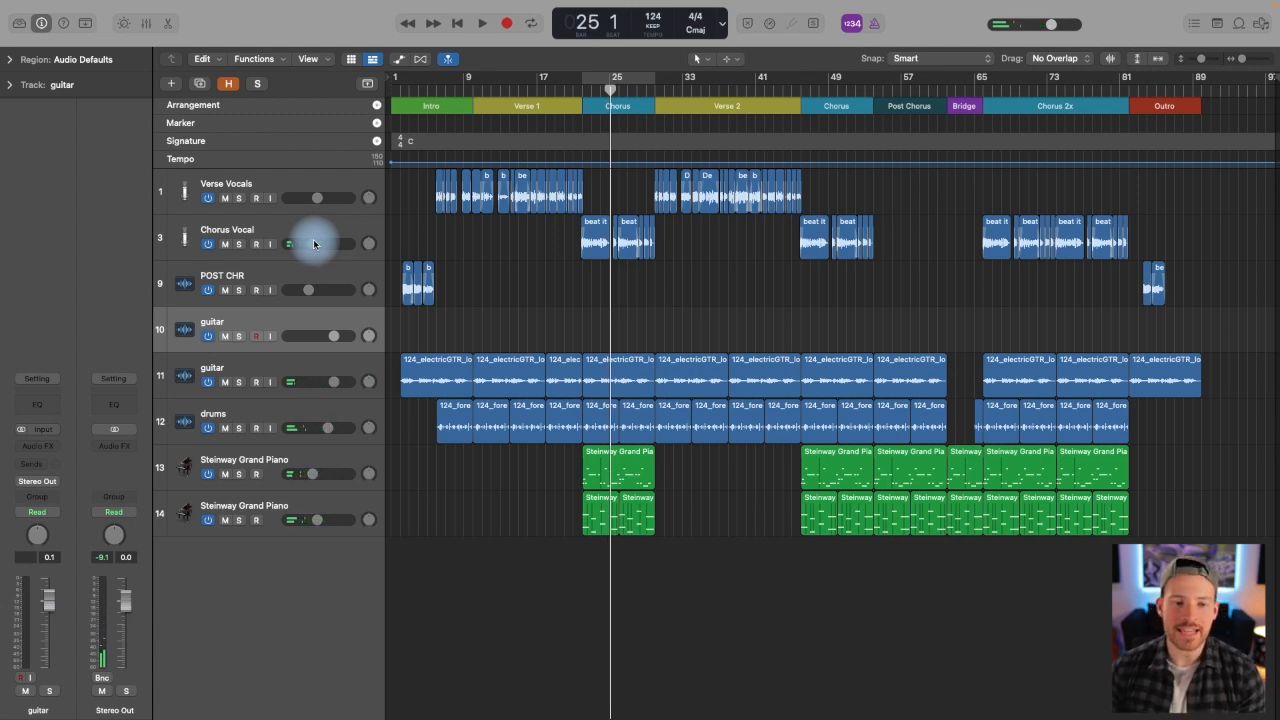
Step: Solo the guitar on track 11, look over its loop regions across the whole arrangement, and unsolo it
click(245, 375)
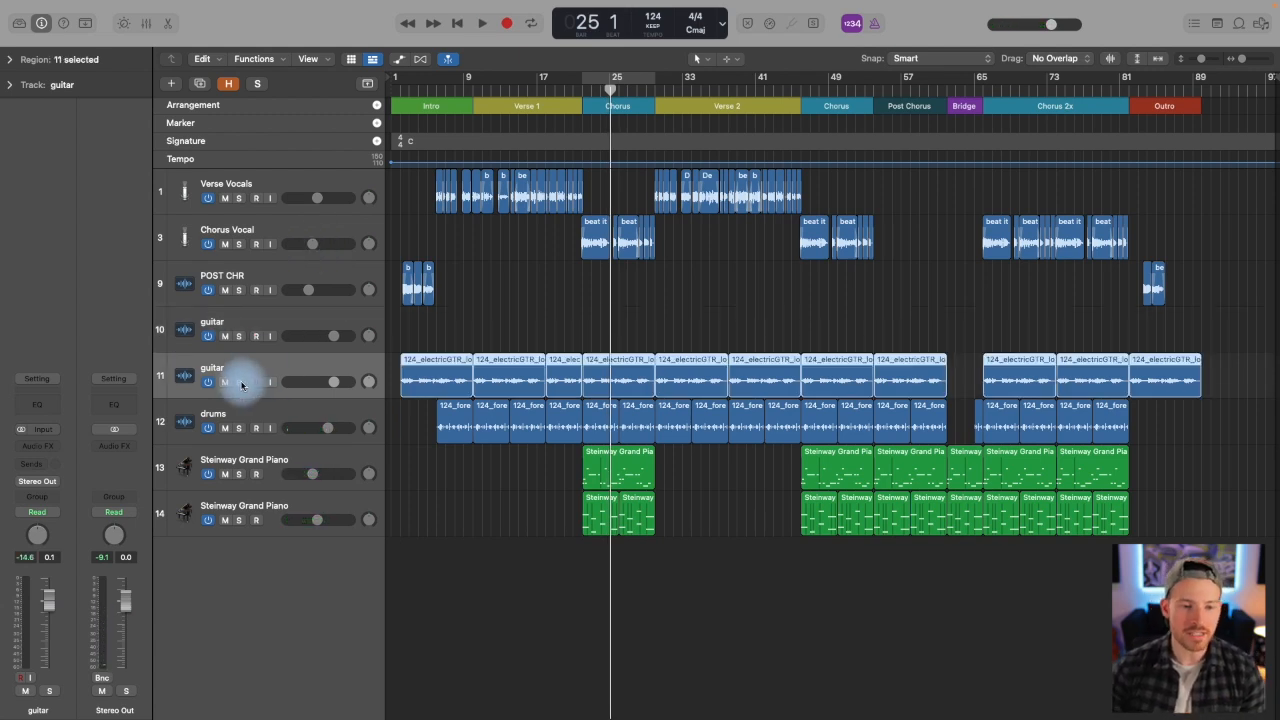
click(239, 382)
drag(392, 371, 1192, 370)
click(741, 326)
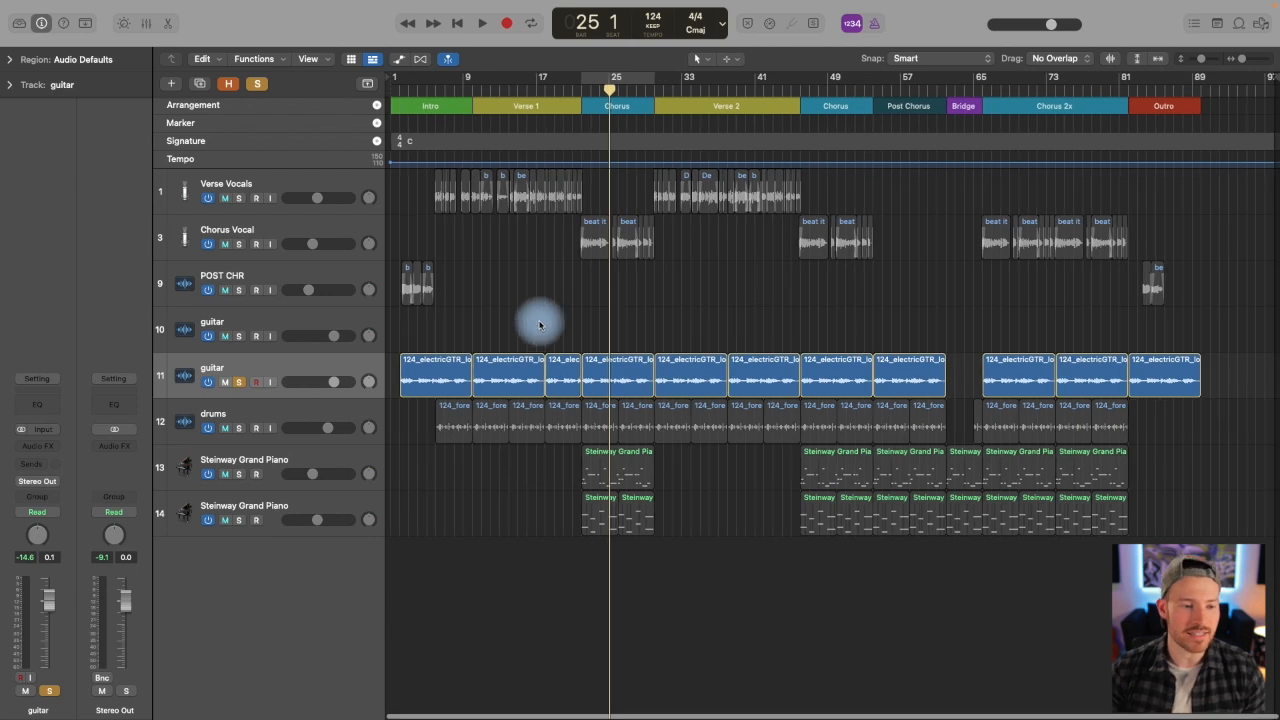
click(239, 381)
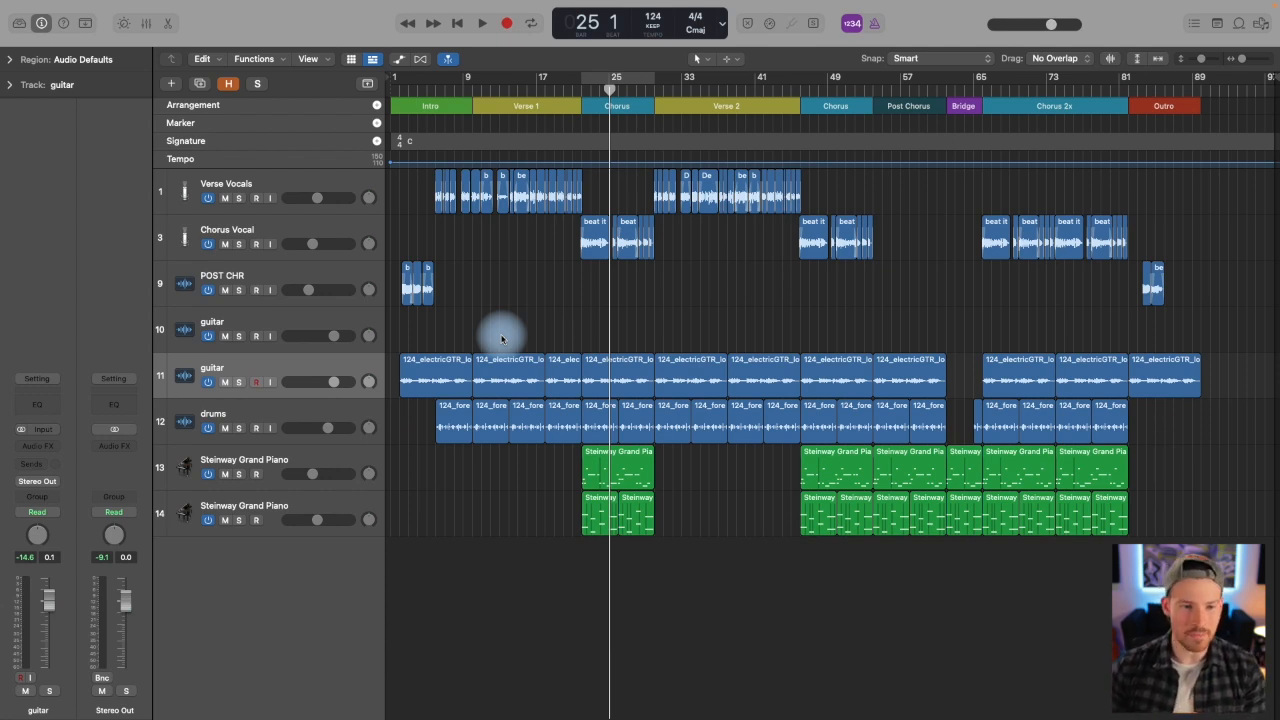
Step: Select the empty guitar track 10 as the target and open the audio file import dialog
click(289, 365)
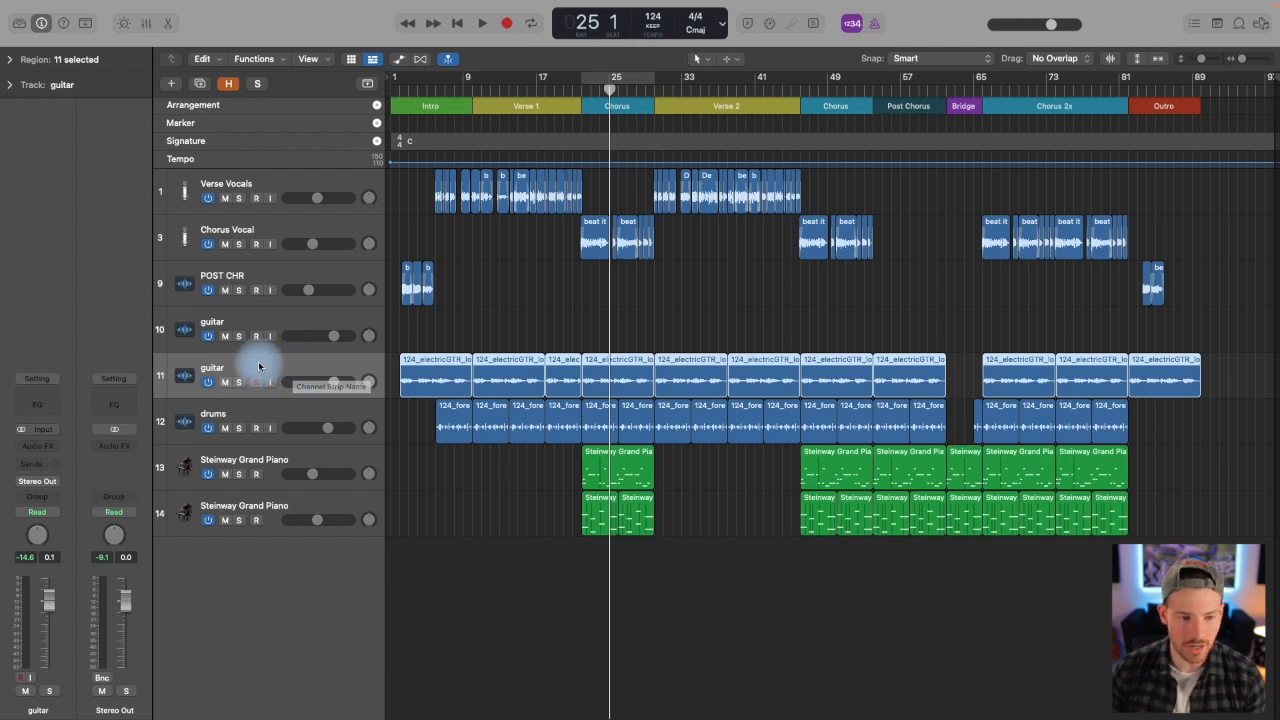
click(299, 322)
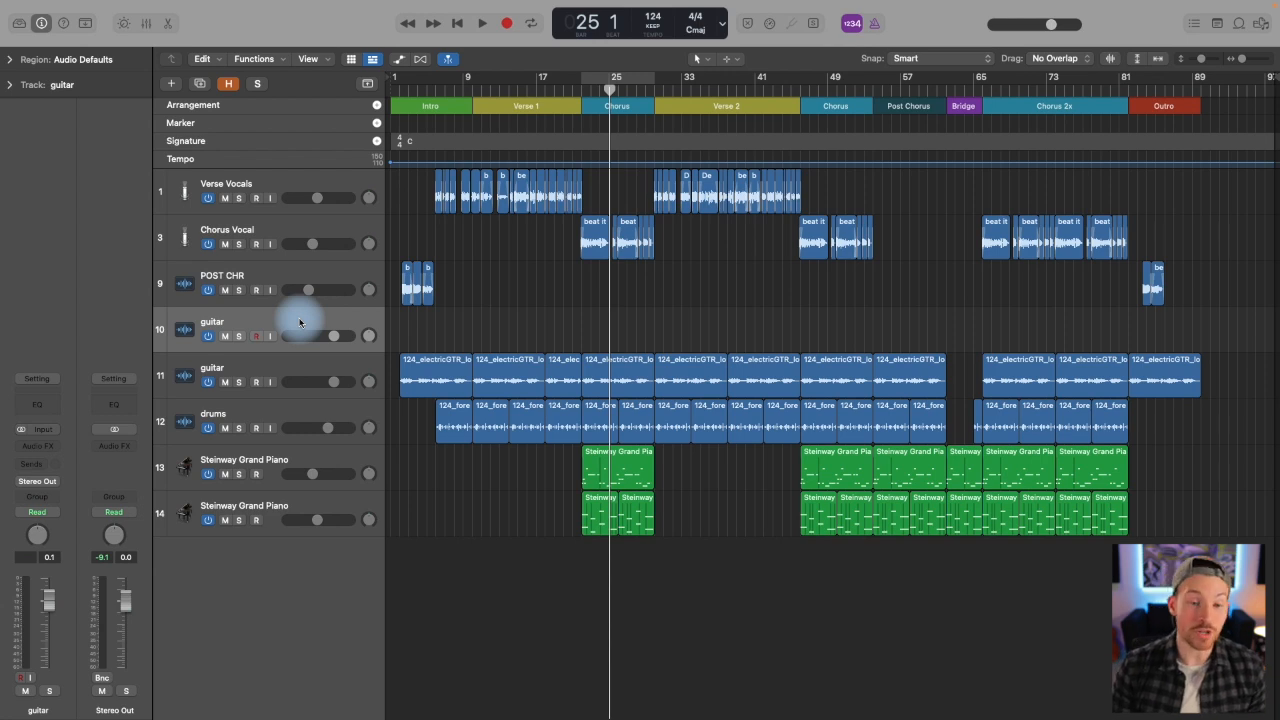
mouse_move(50, 8)
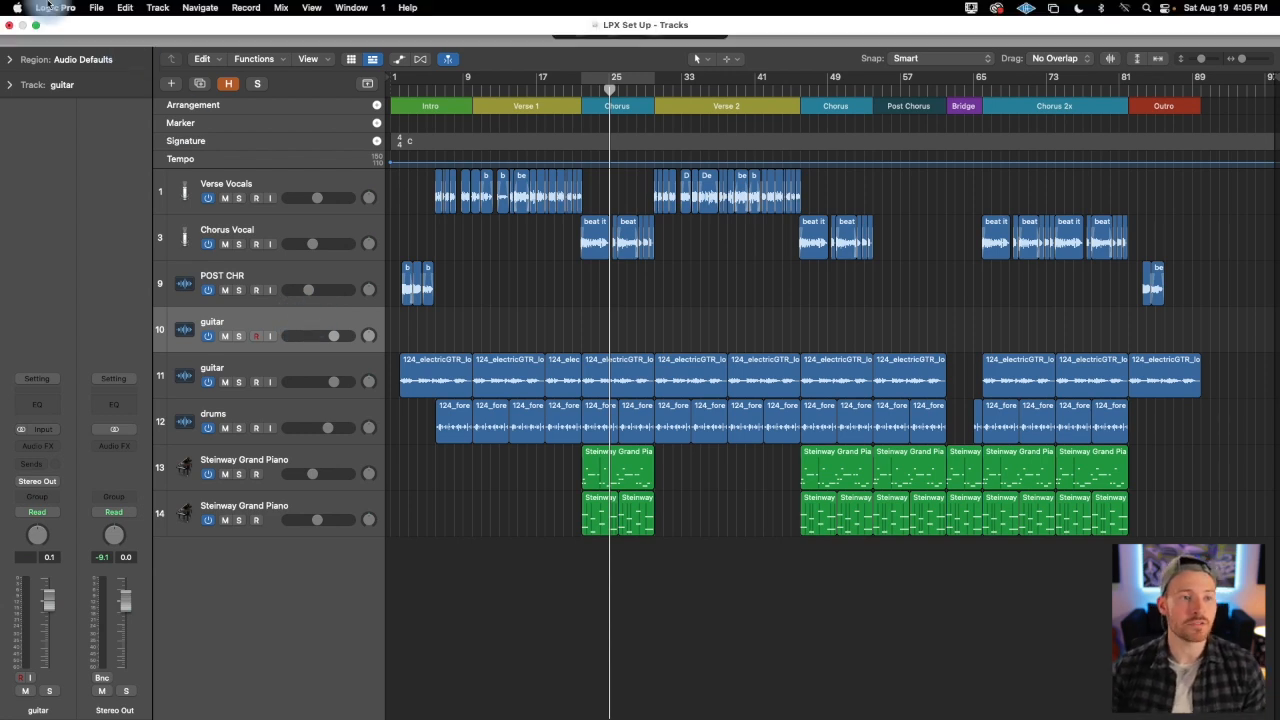
click(94, 8)
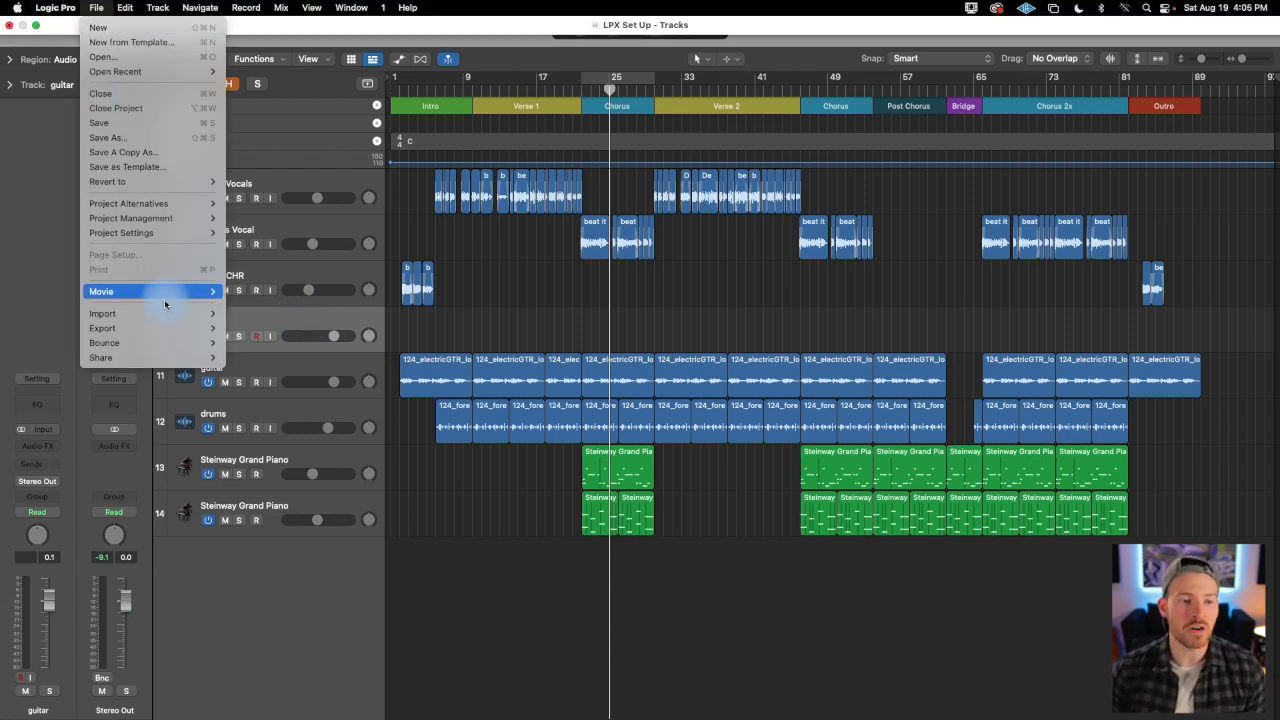
mouse_move(182, 314)
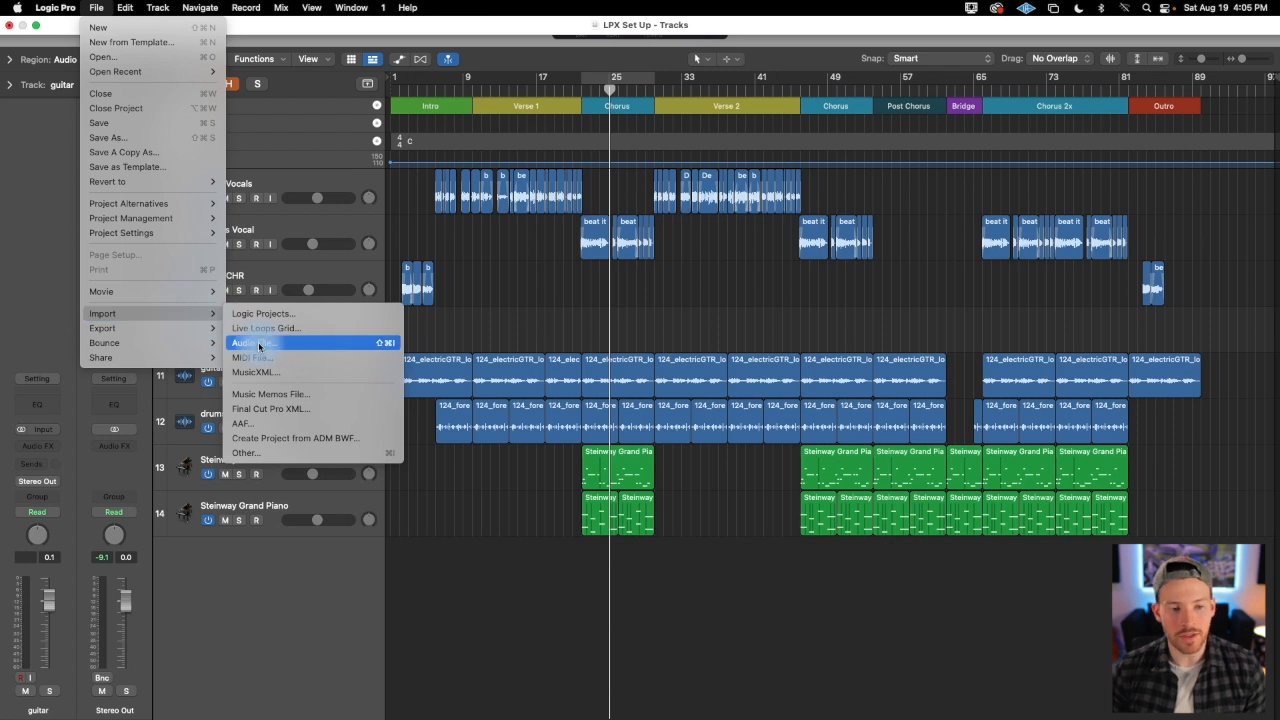
click(541, 281)
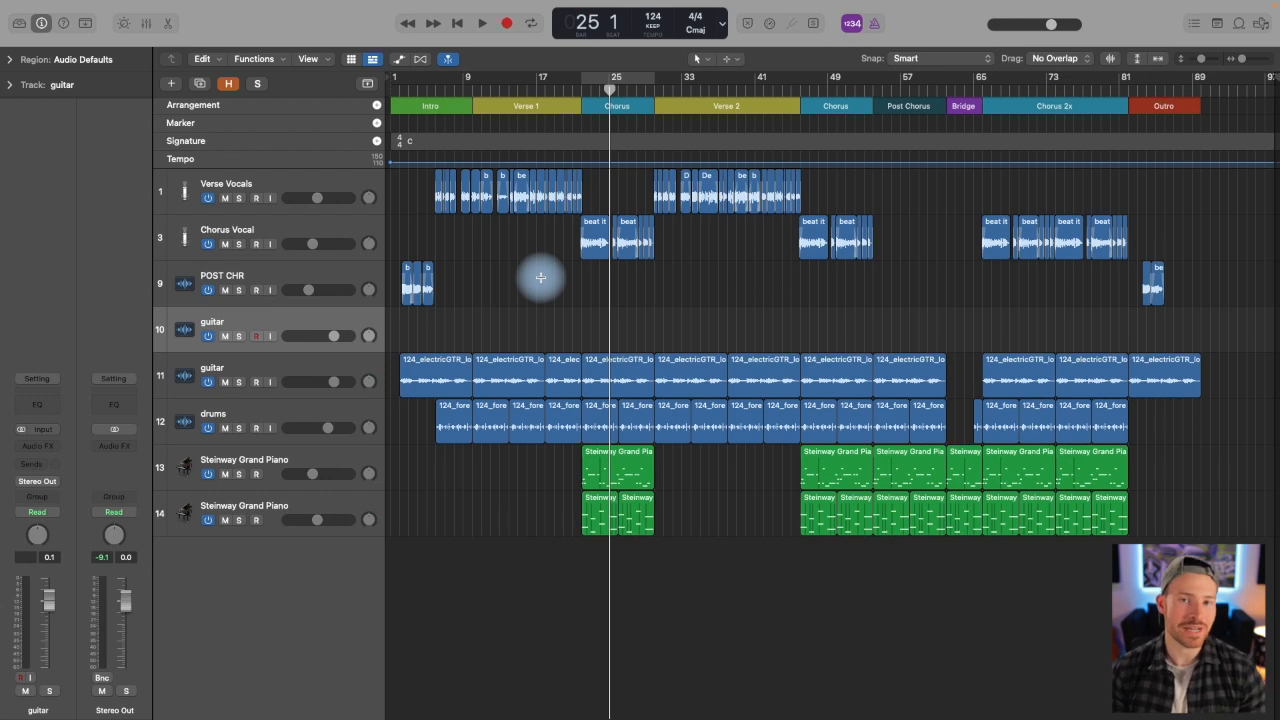
click(541, 277)
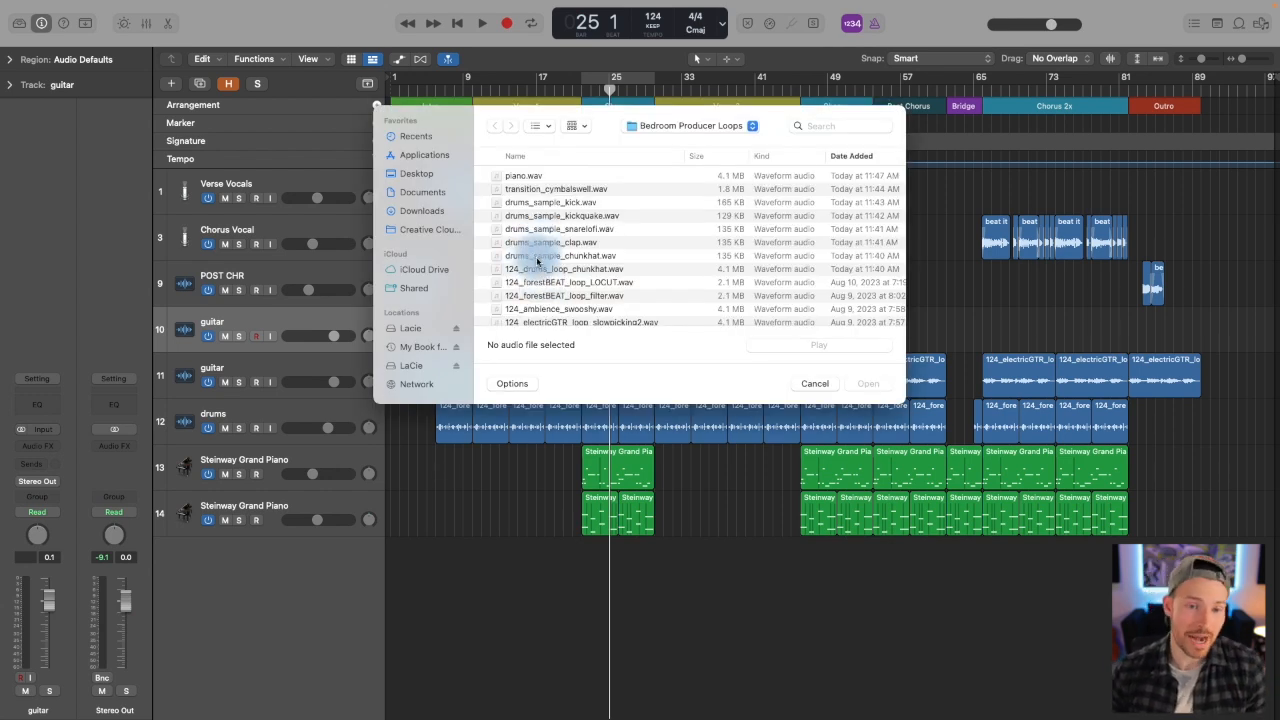
Step: Find the electric guitar loops in the Bedroom Producer Loops folder and preview 124_electricGTR_loop_slowpicking1.wav
scroll(540, 240, down, 2)
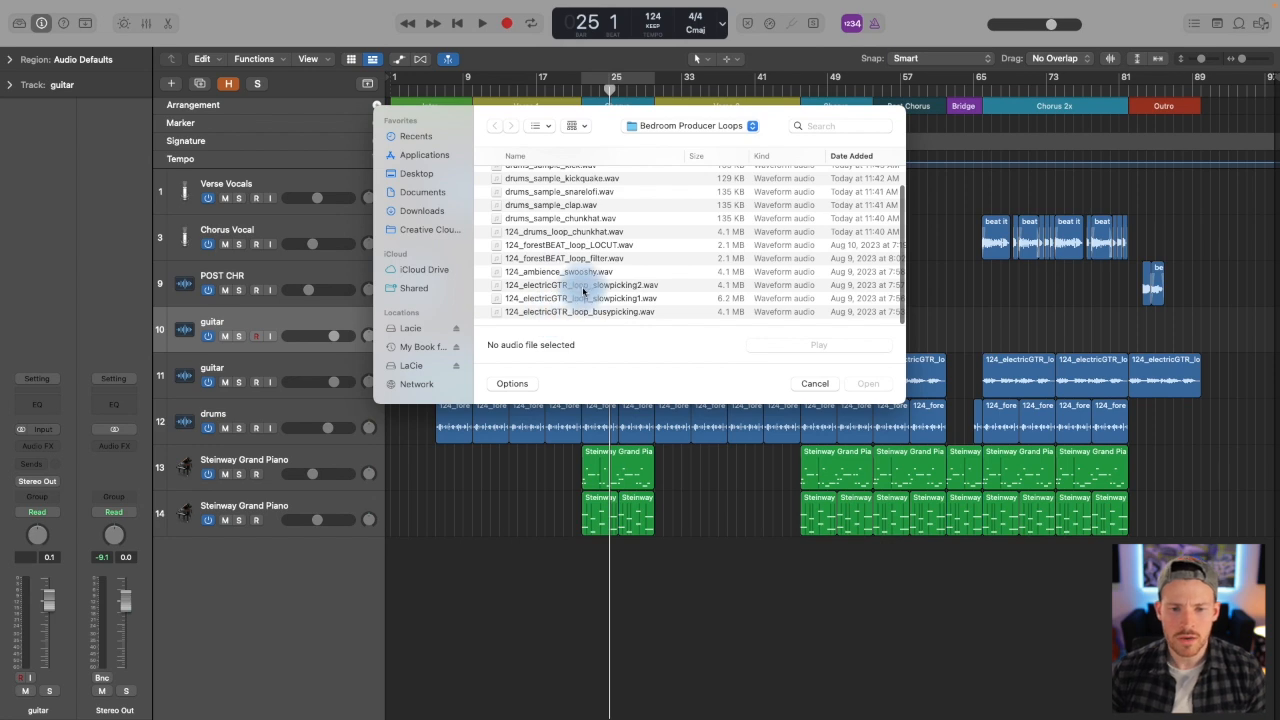
click(582, 311)
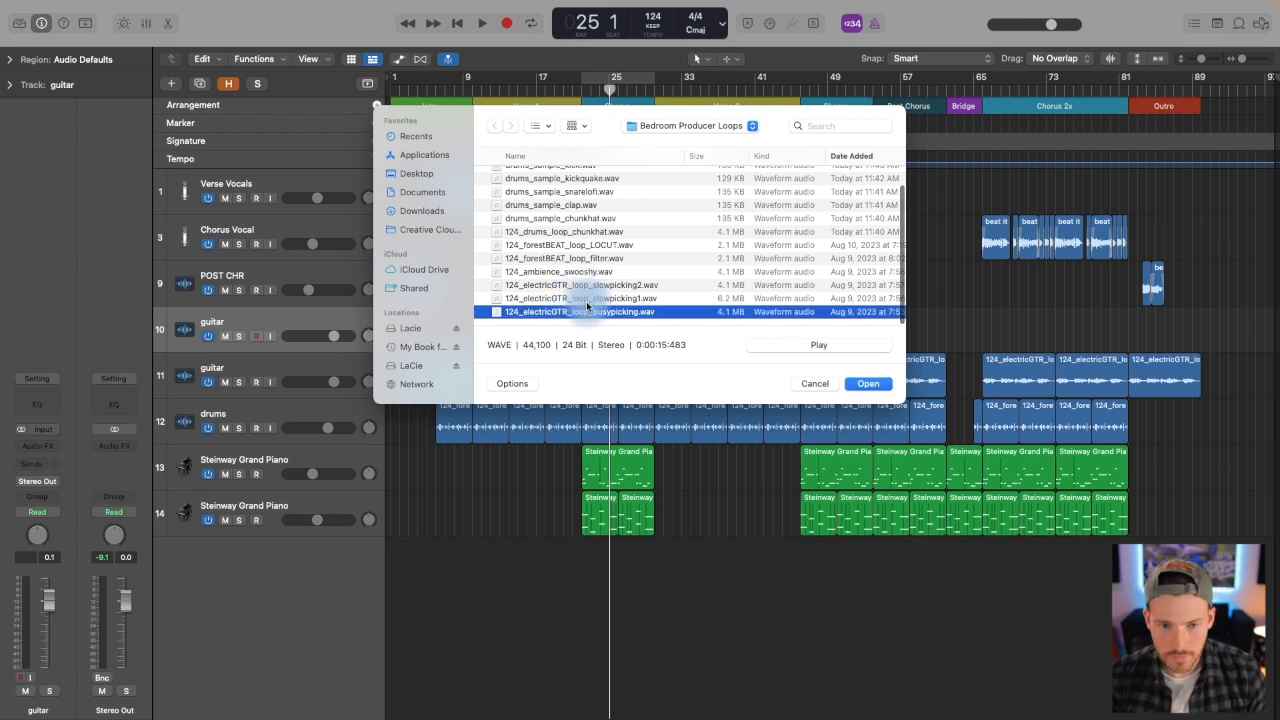
click(592, 299)
key(space)
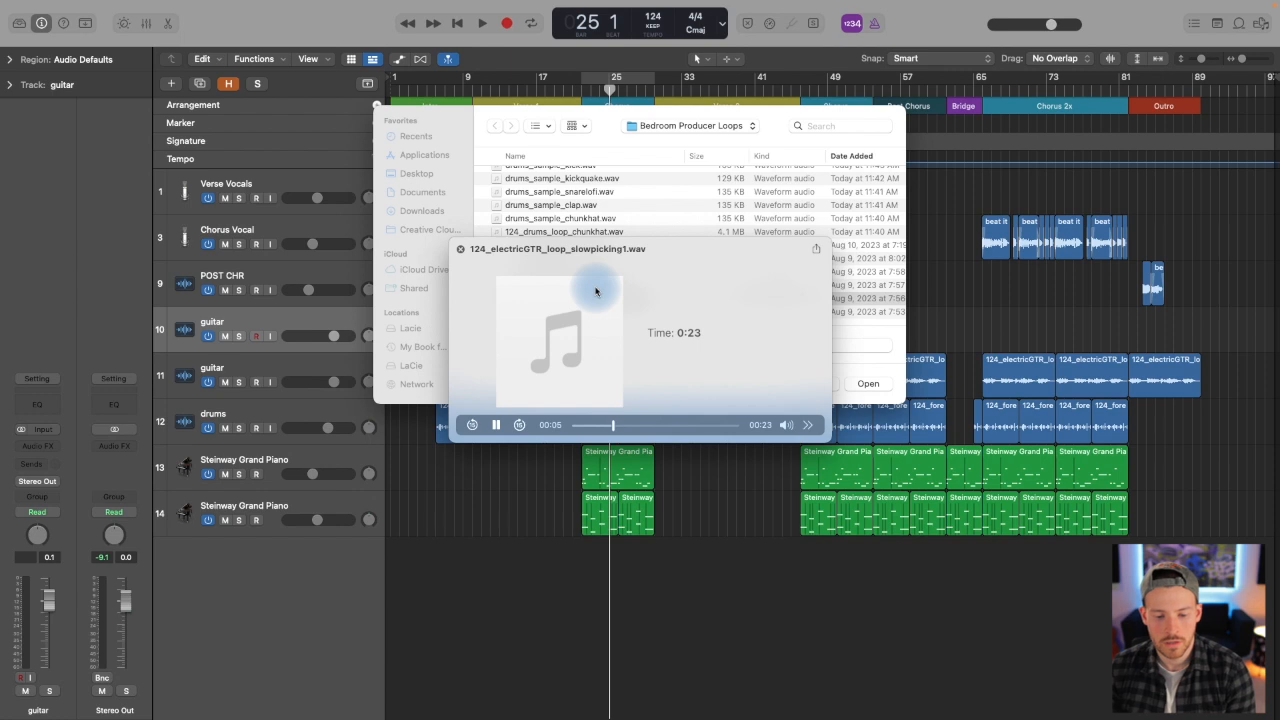
key(space)
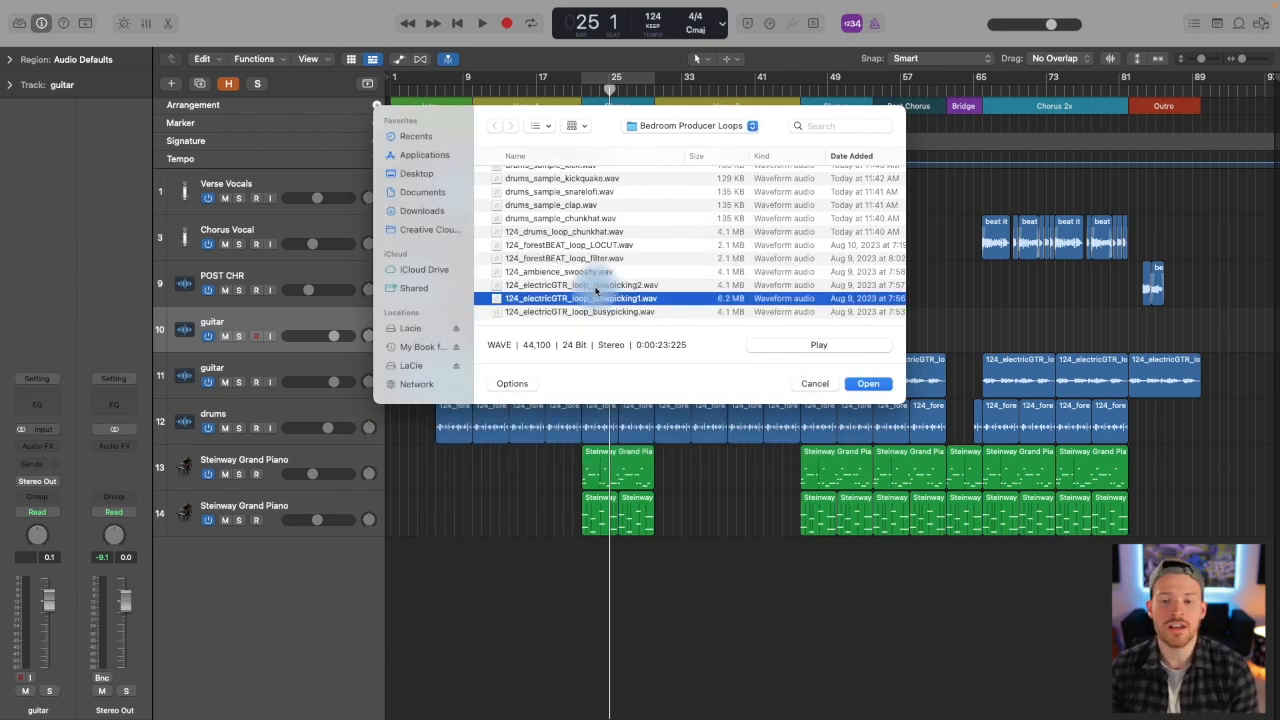
Step: Preview 124_electricGTR_loop_slowpicking2.wav and import it onto guitar track 10 at bar 25
click(596, 286)
key(space)
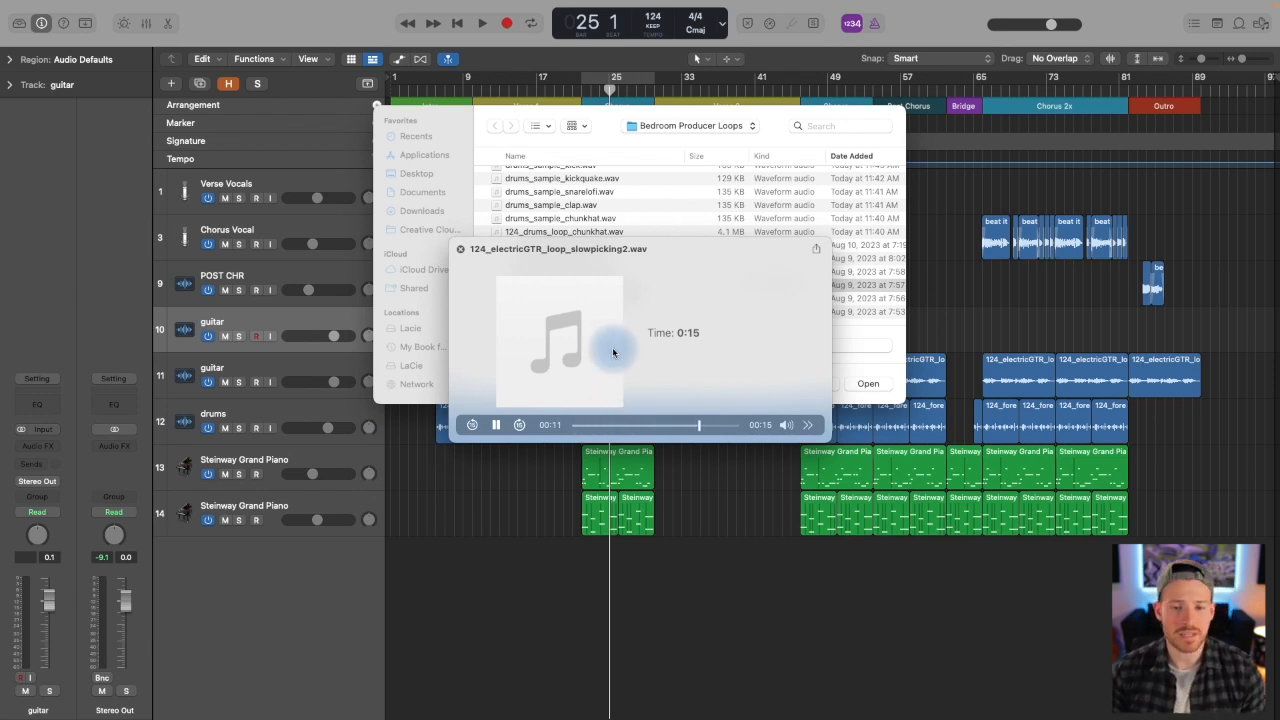
key(space)
click(863, 385)
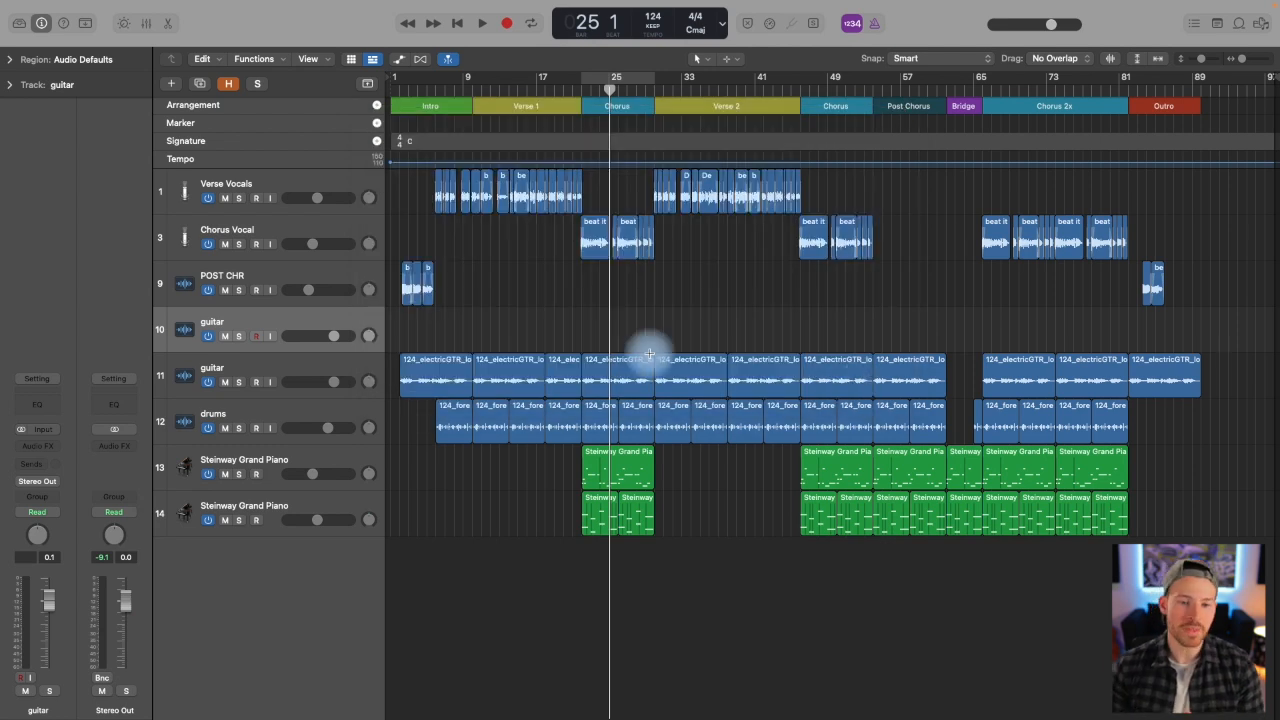
Step: Delete the first Chorus's busy-picking region on guitar track 11 and move the slowpicking2 region into its place at bar 22
drag(1242, 59, 1245, 59)
drag(516, 88, 501, 88)
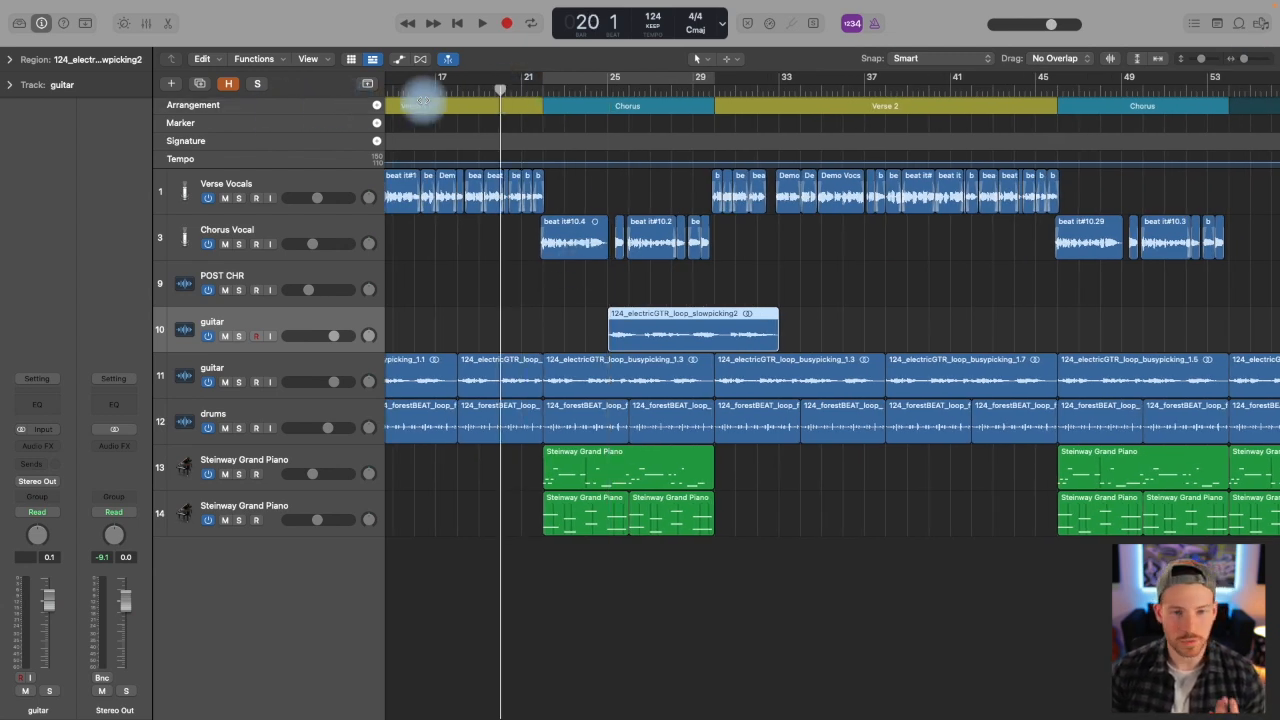
click(540, 88)
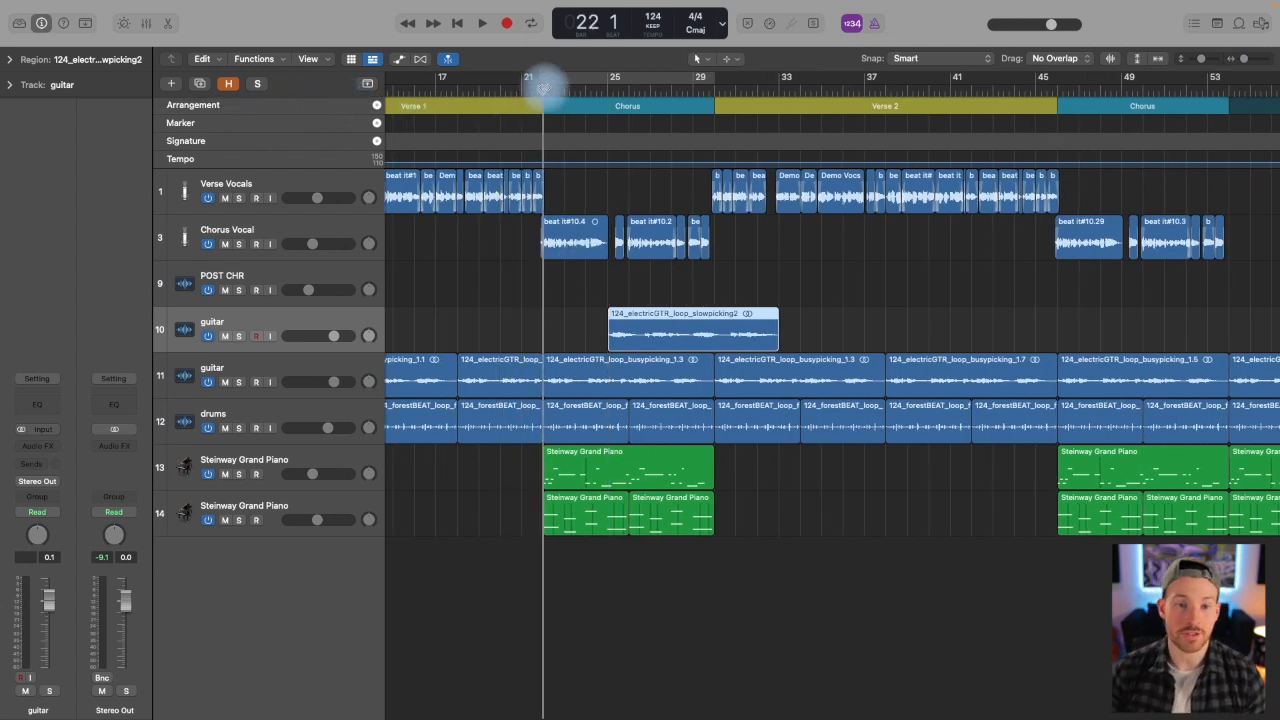
click(625, 377)
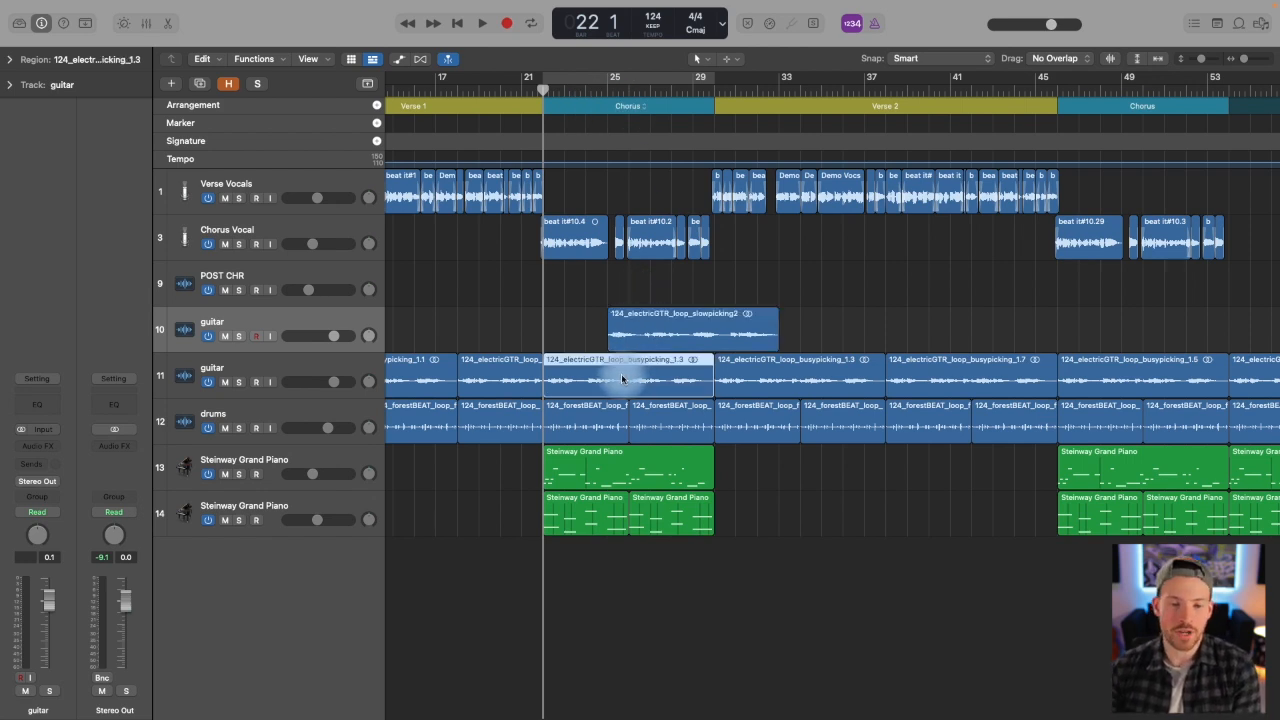
key(Delete)
drag(668, 332, 606, 364)
Step: Play the transition from Verse 1 into the first Chorus to hear the new guitar loop, and leave guitar track 11 unsoloed
click(525, 85)
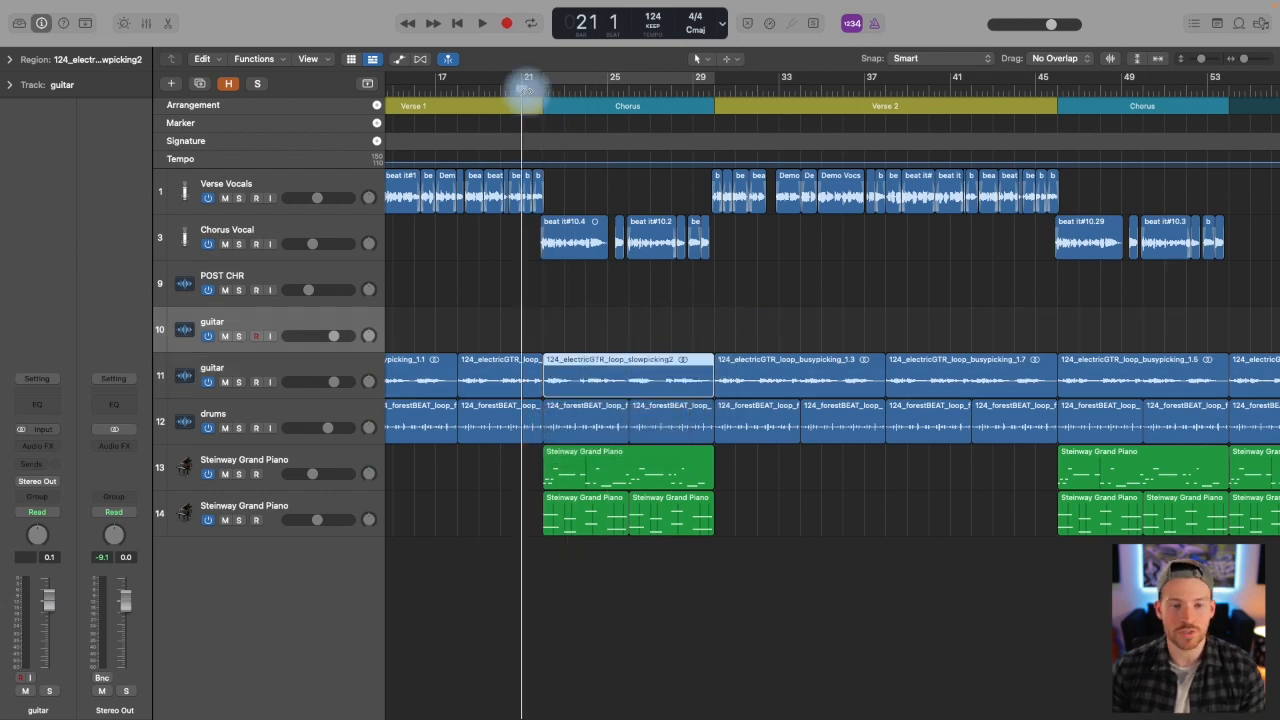
click(238, 381)
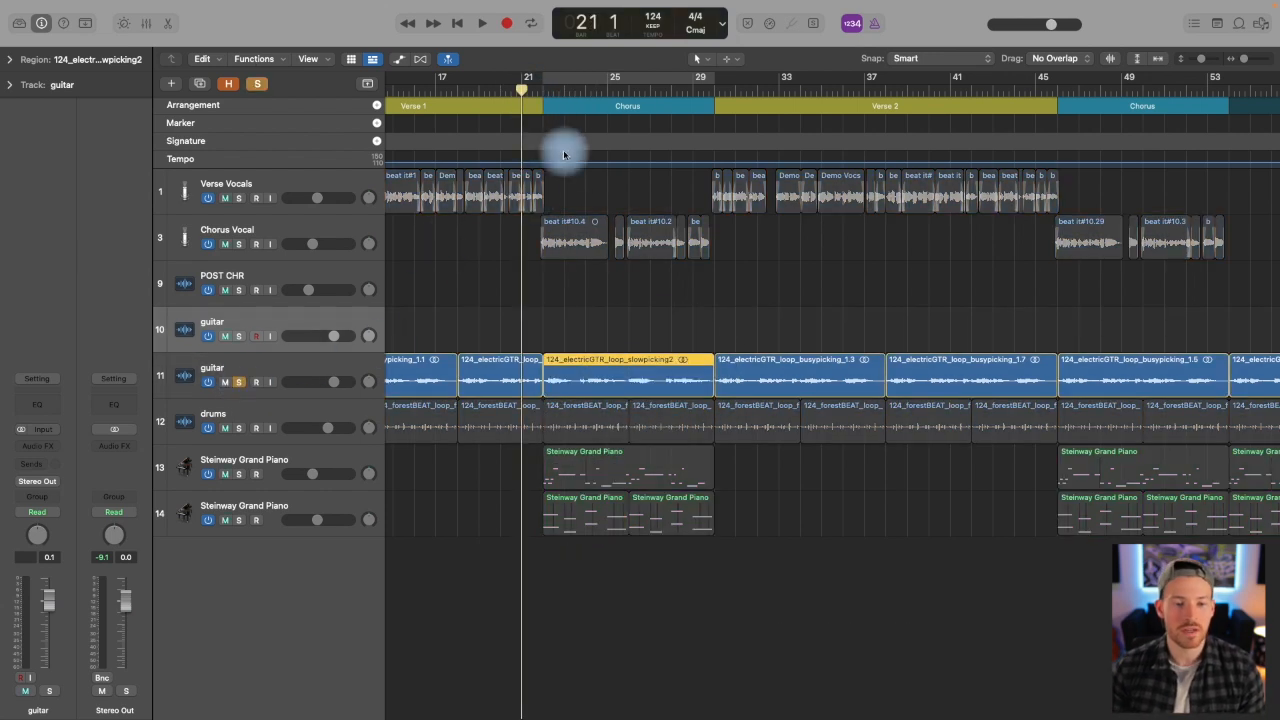
double_click(455, 86)
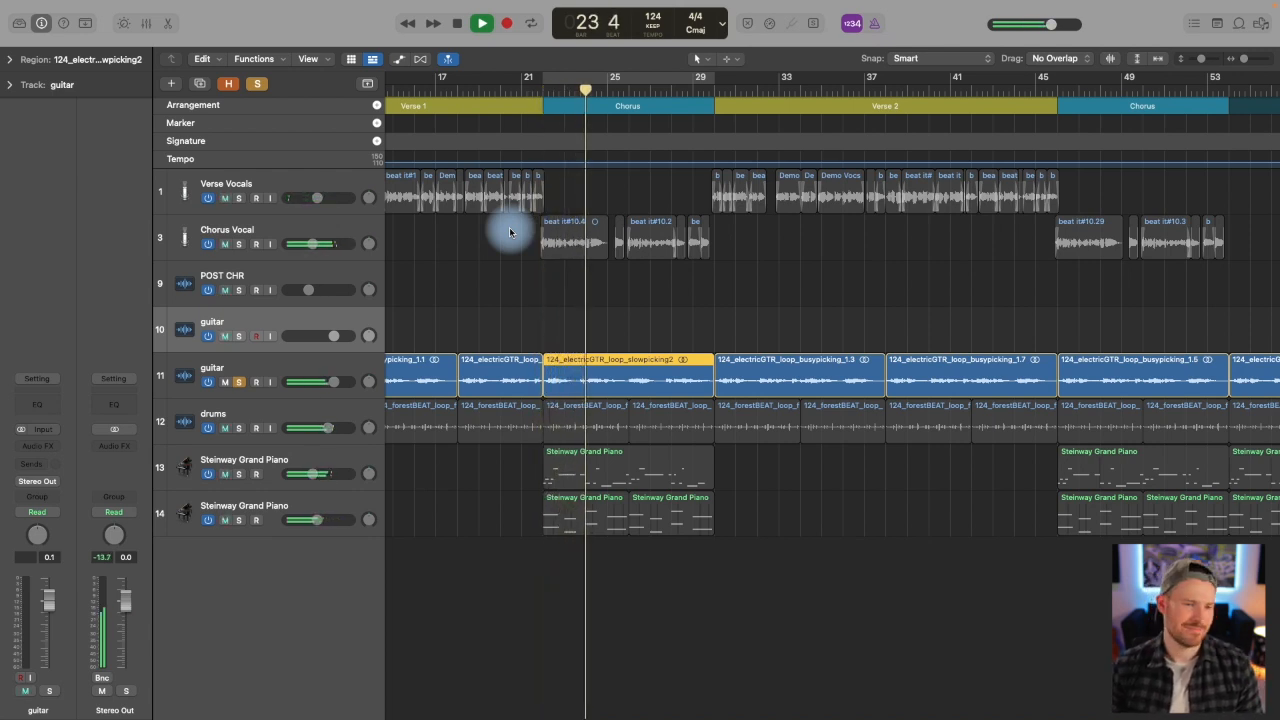
key(space)
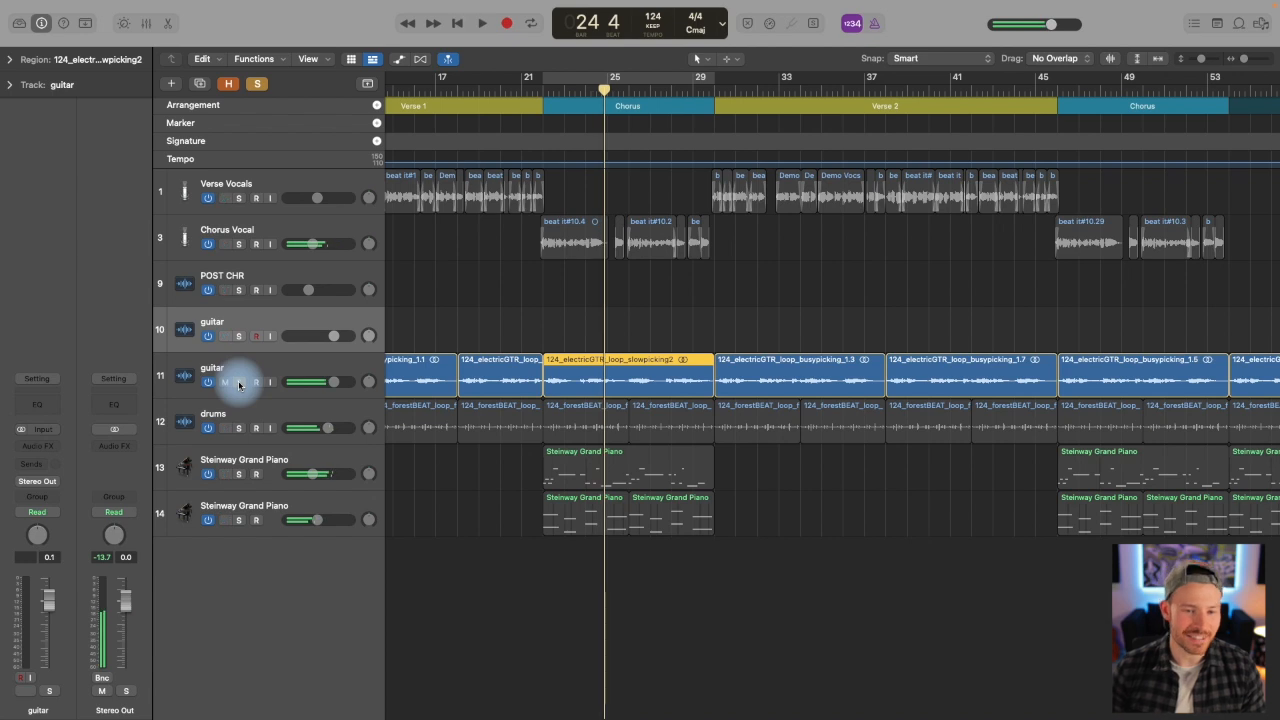
click(239, 383)
Step: Delete the guitar regions in the second Chorus and Post Chorus on track 11 and copy the slow-picking region to the second Chorus
drag(1243, 62, 1237, 66)
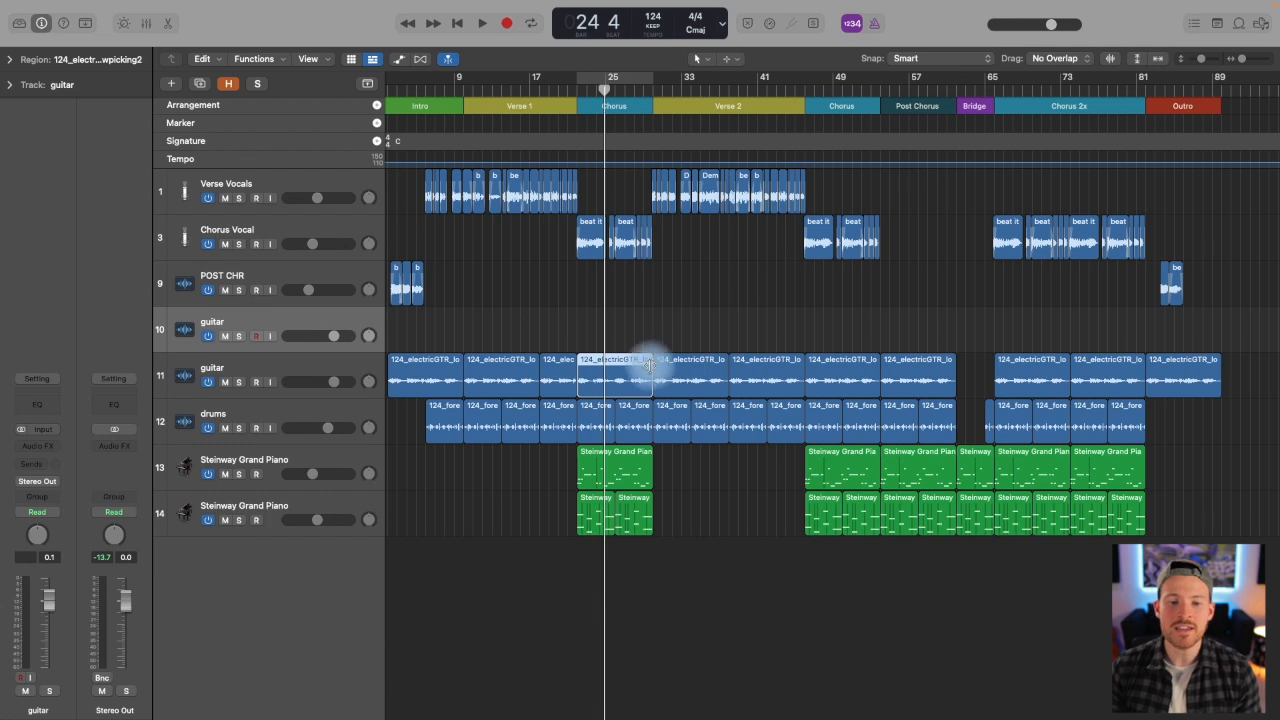
drag(822, 329, 903, 371)
key(Delete)
drag(621, 380, 840, 381)
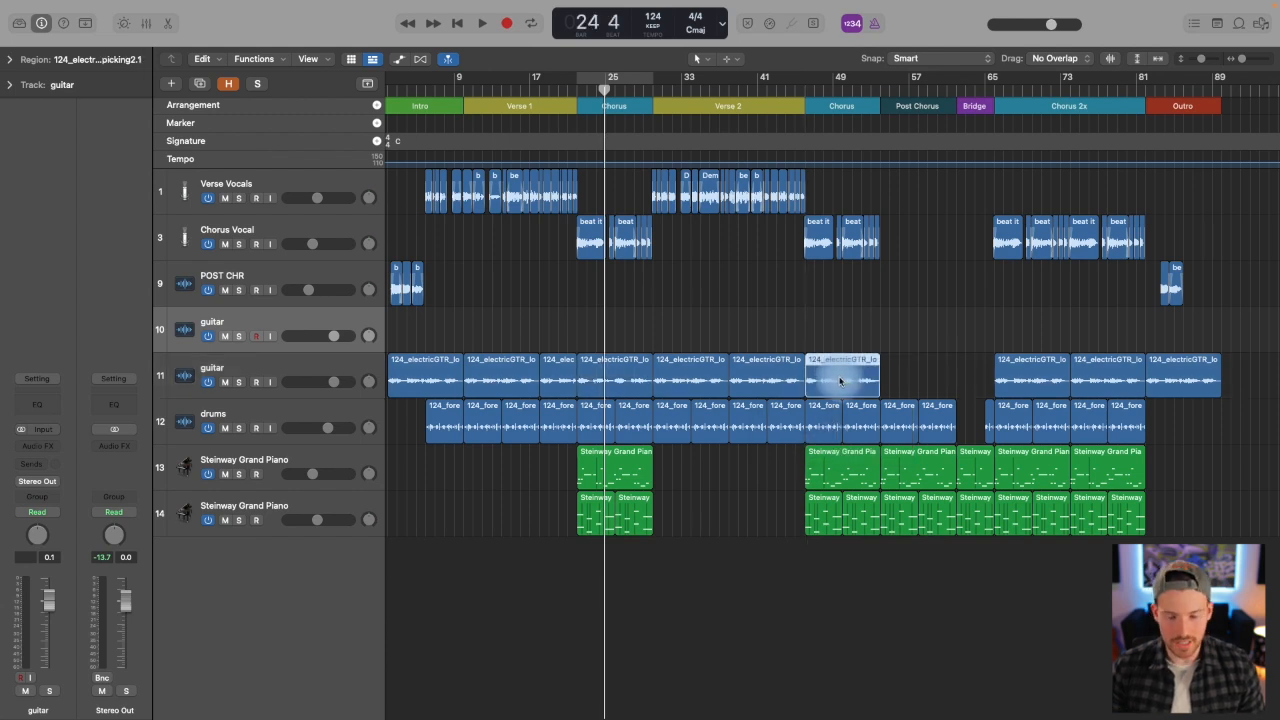
Step: Copy the slow-picking region from the second Chorus into the Post Chorus at bar 54 on guitar track 11
drag(833, 381, 906, 380)
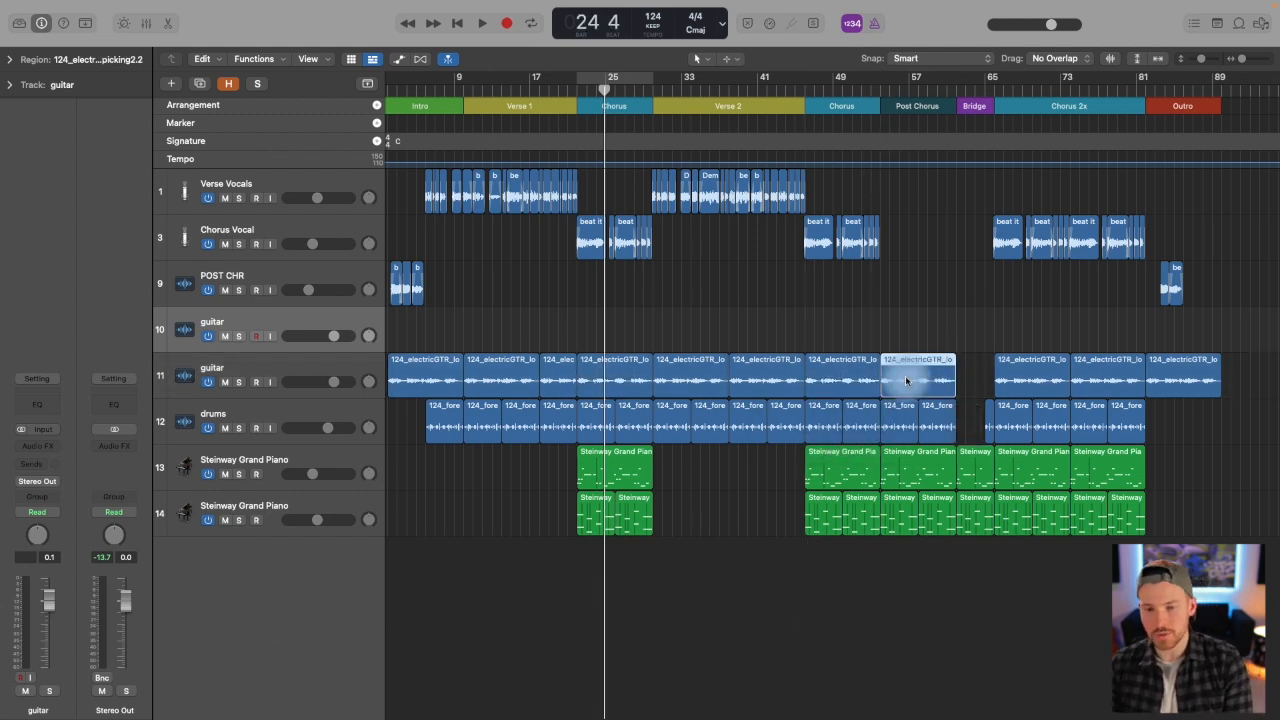
key(Delete)
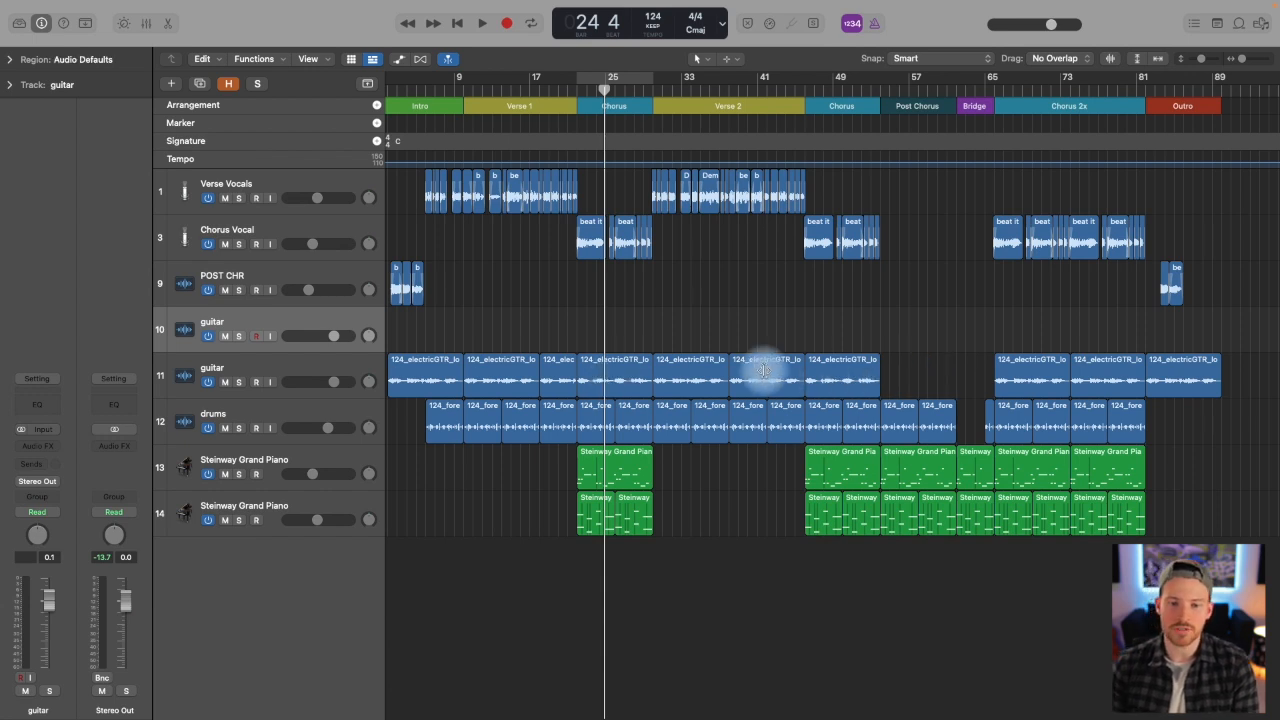
click(845, 374)
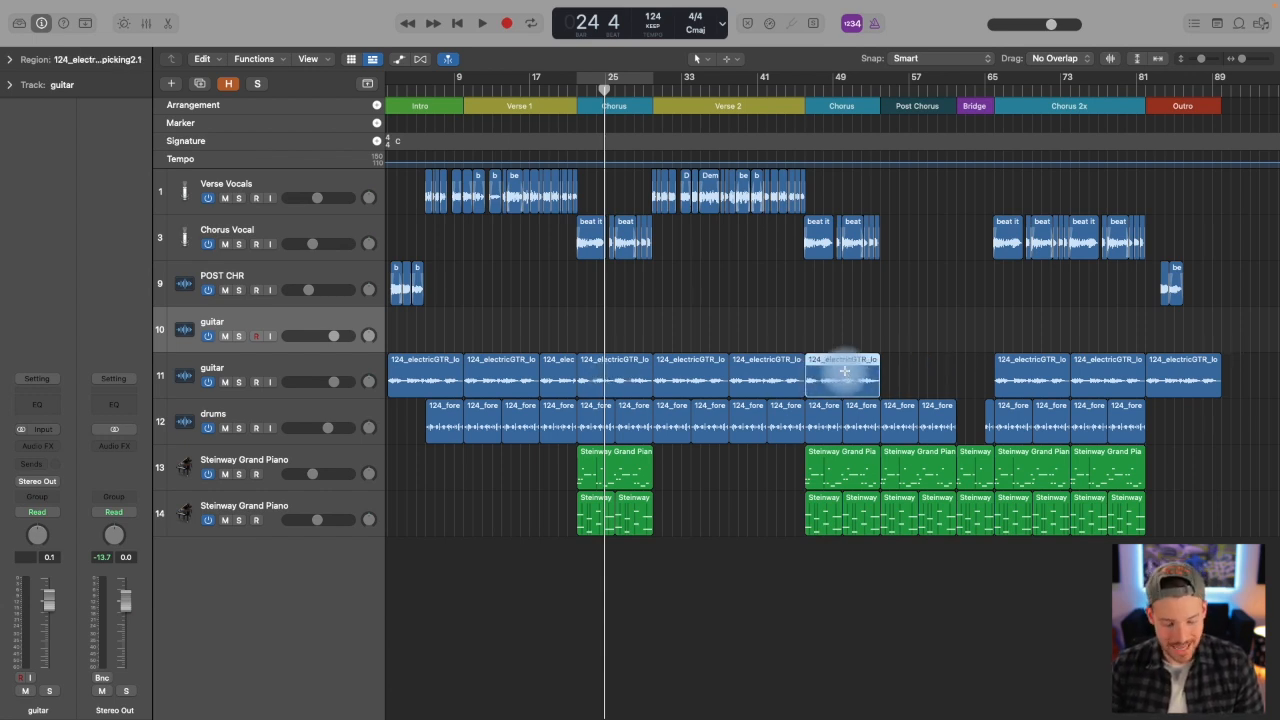
drag(800, 87, 880, 92)
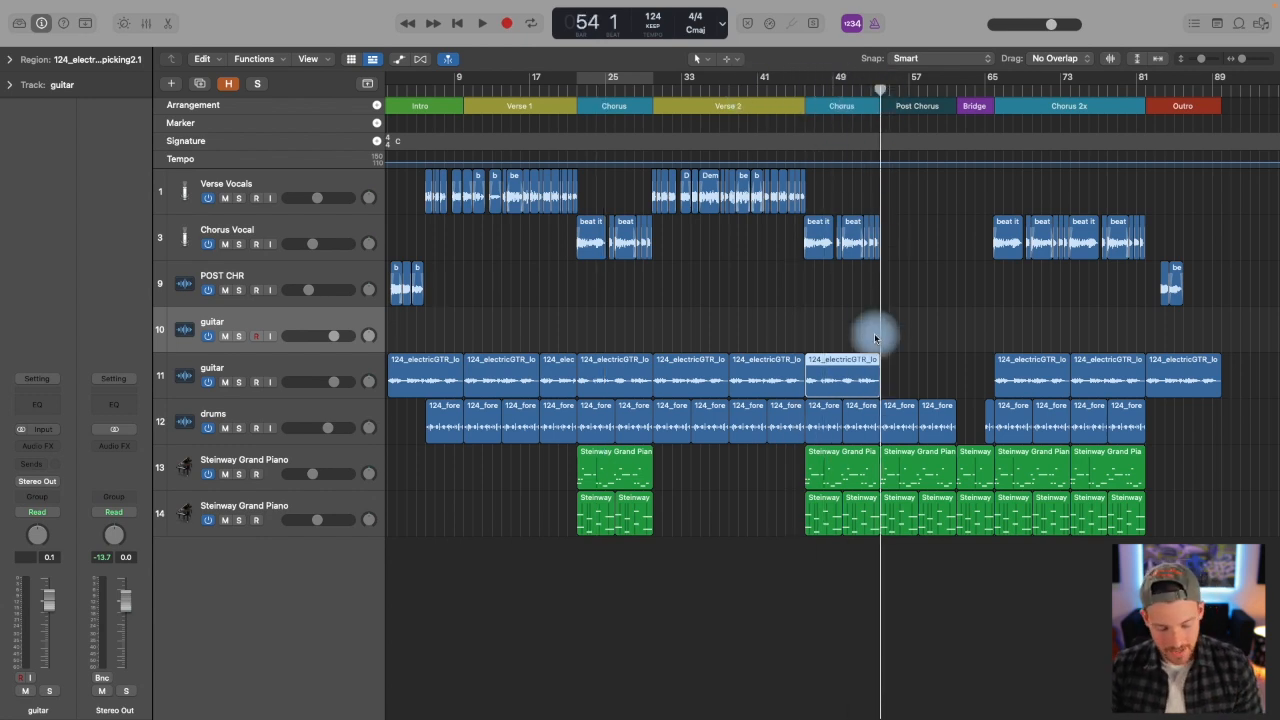
key(cmd+v)
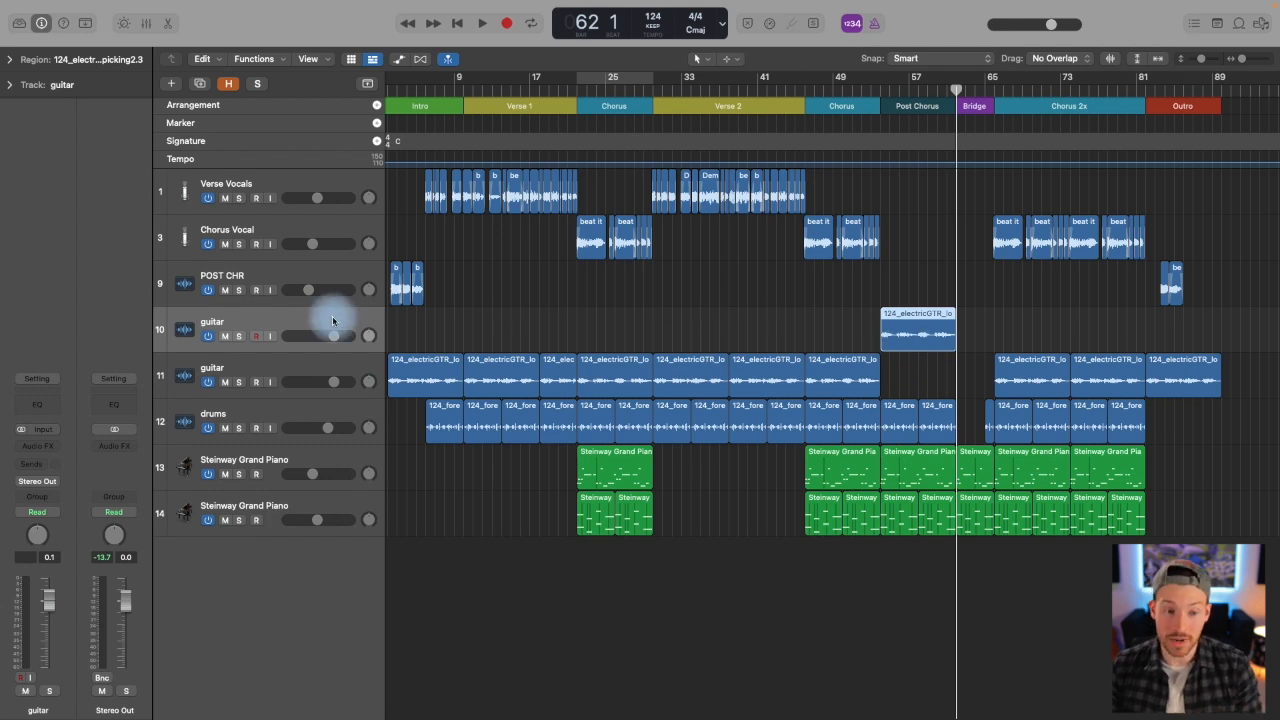
click(318, 364)
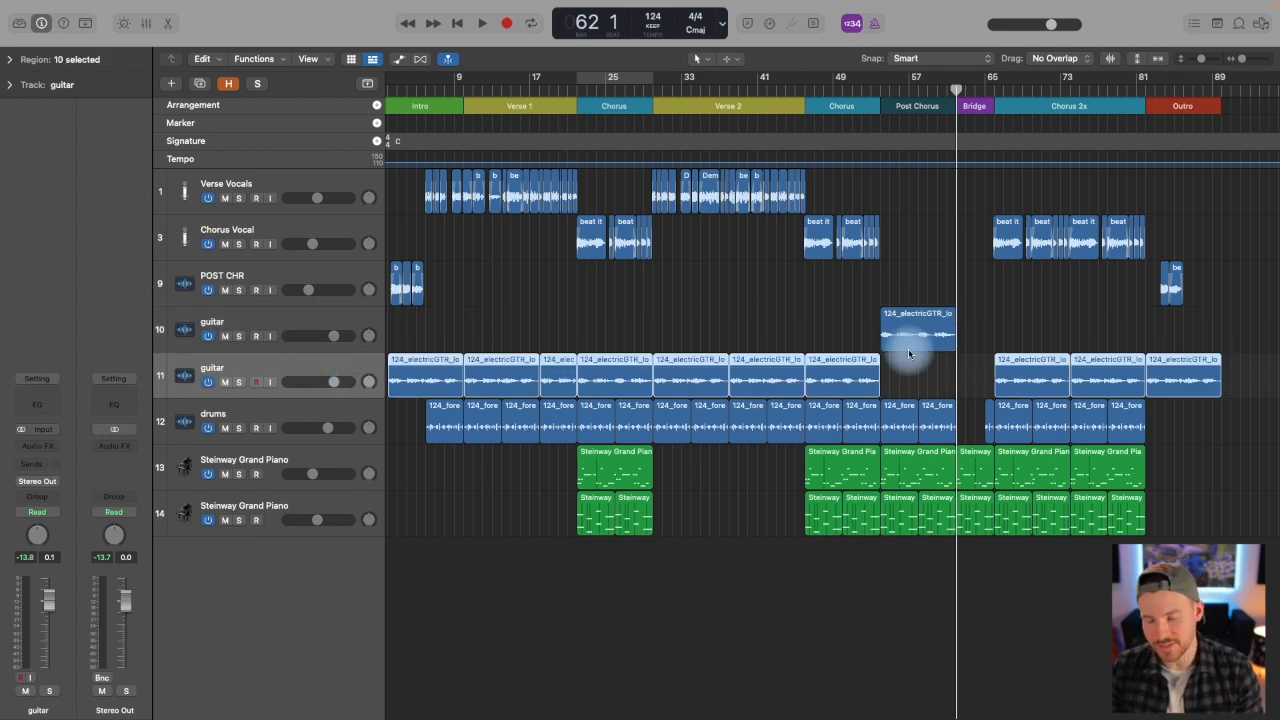
drag(908, 343, 908, 370)
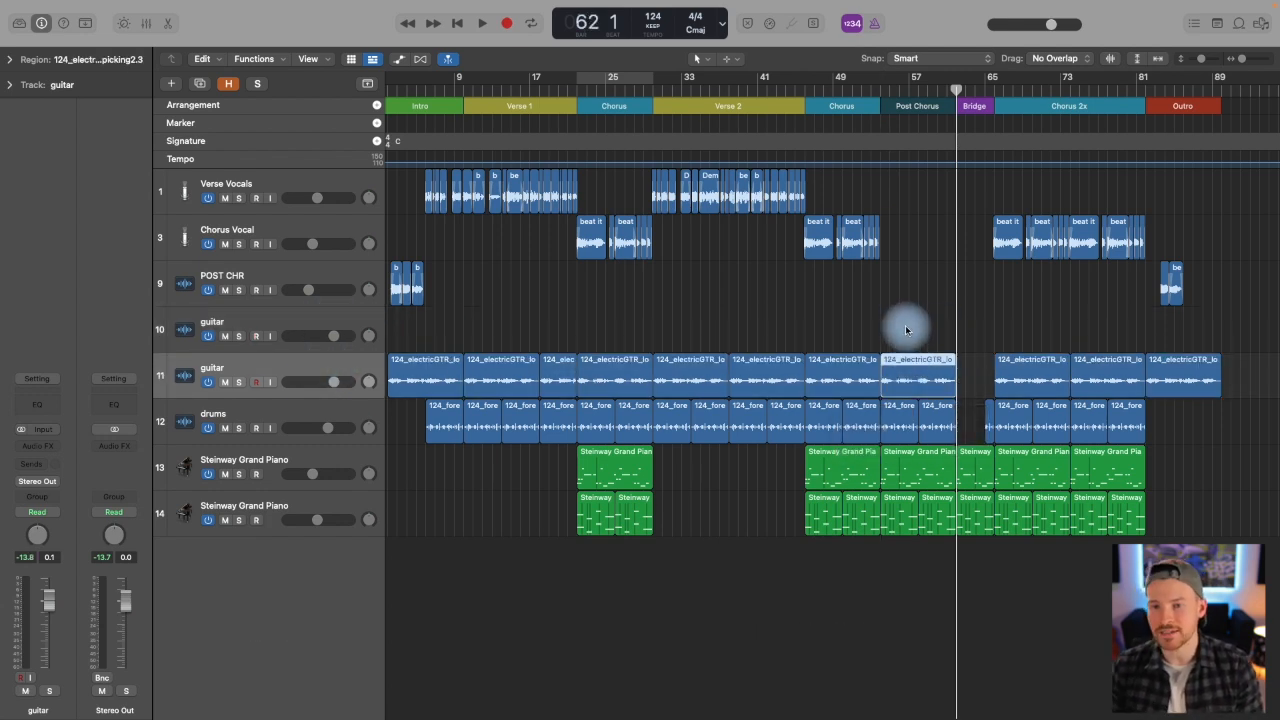
Step: Delete both guitar regions in the Chorus 2x section on track 11 and paste two slow-picking regions in their place from bar 66
click(966, 250)
click(977, 91)
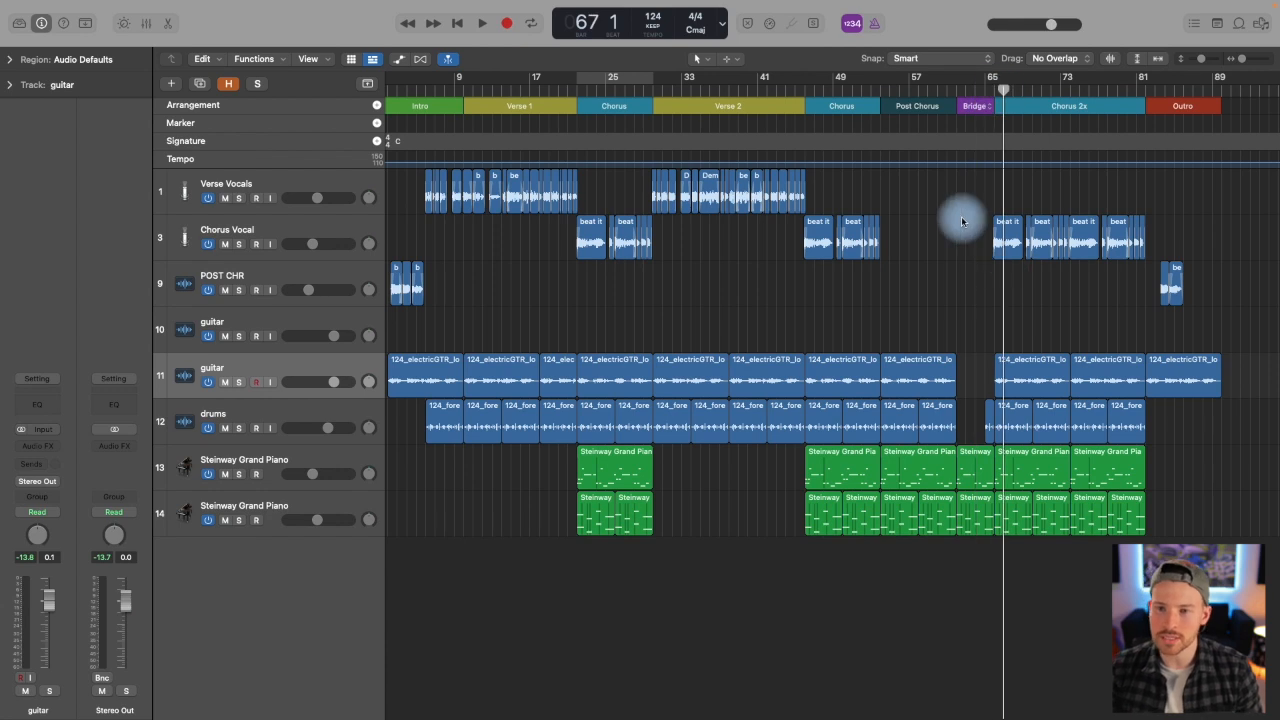
click(994, 88)
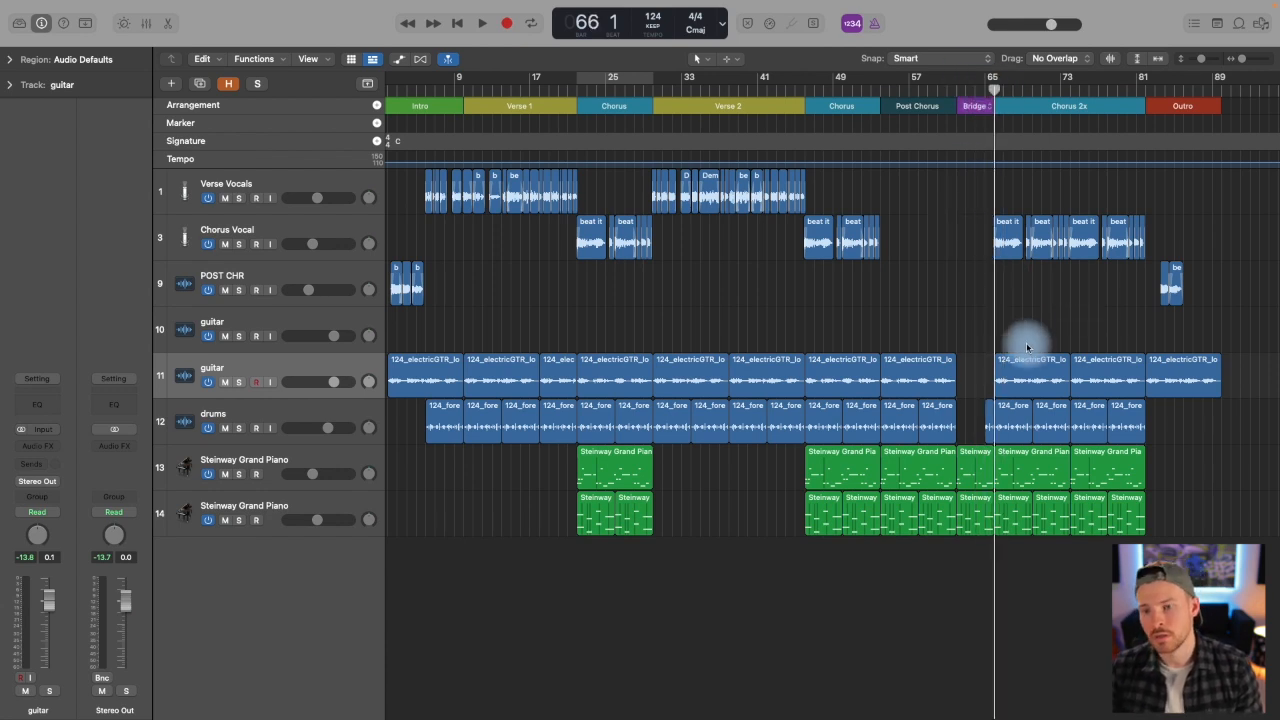
drag(1023, 349, 1100, 372)
key(Delete)
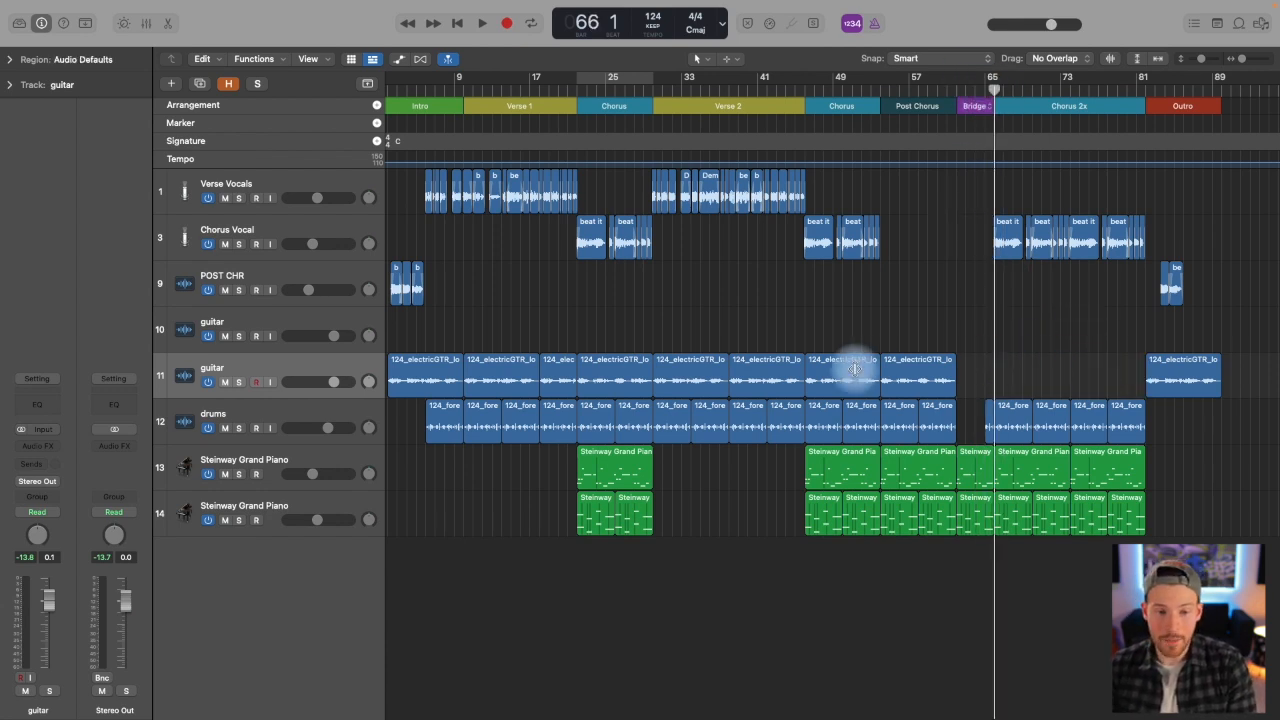
key(super+v)
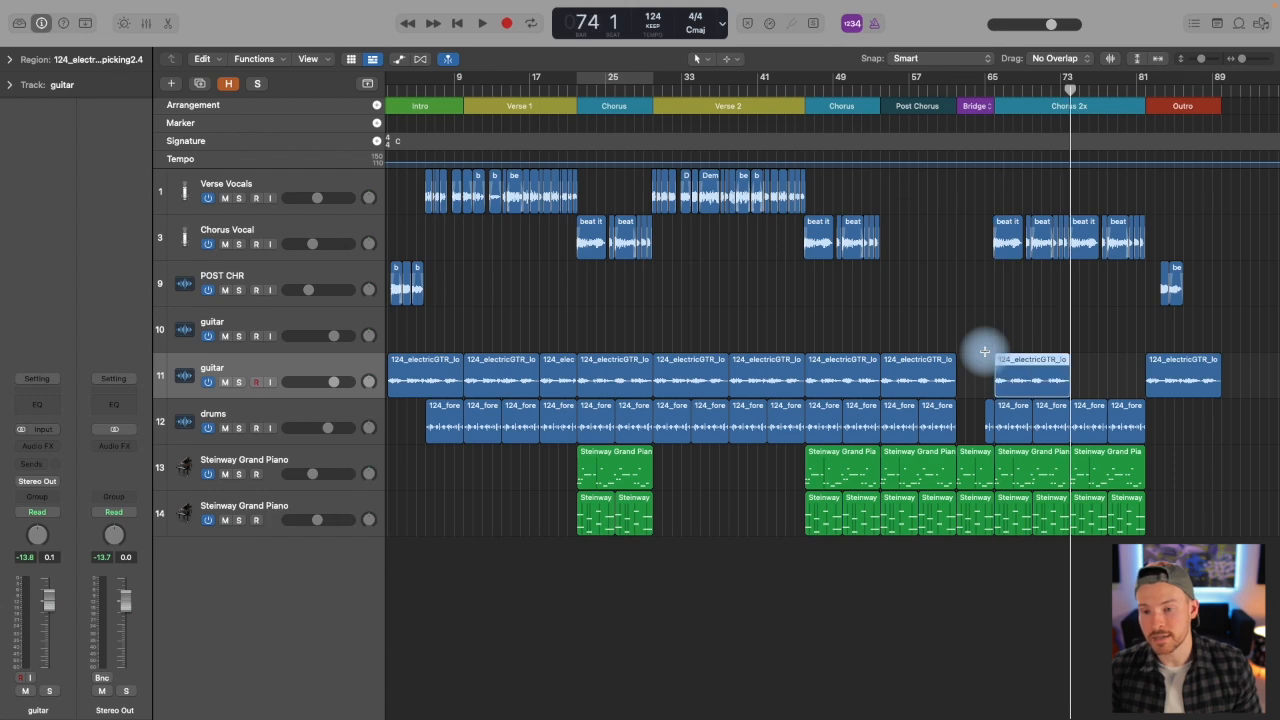
key(super+v)
click(1065, 310)
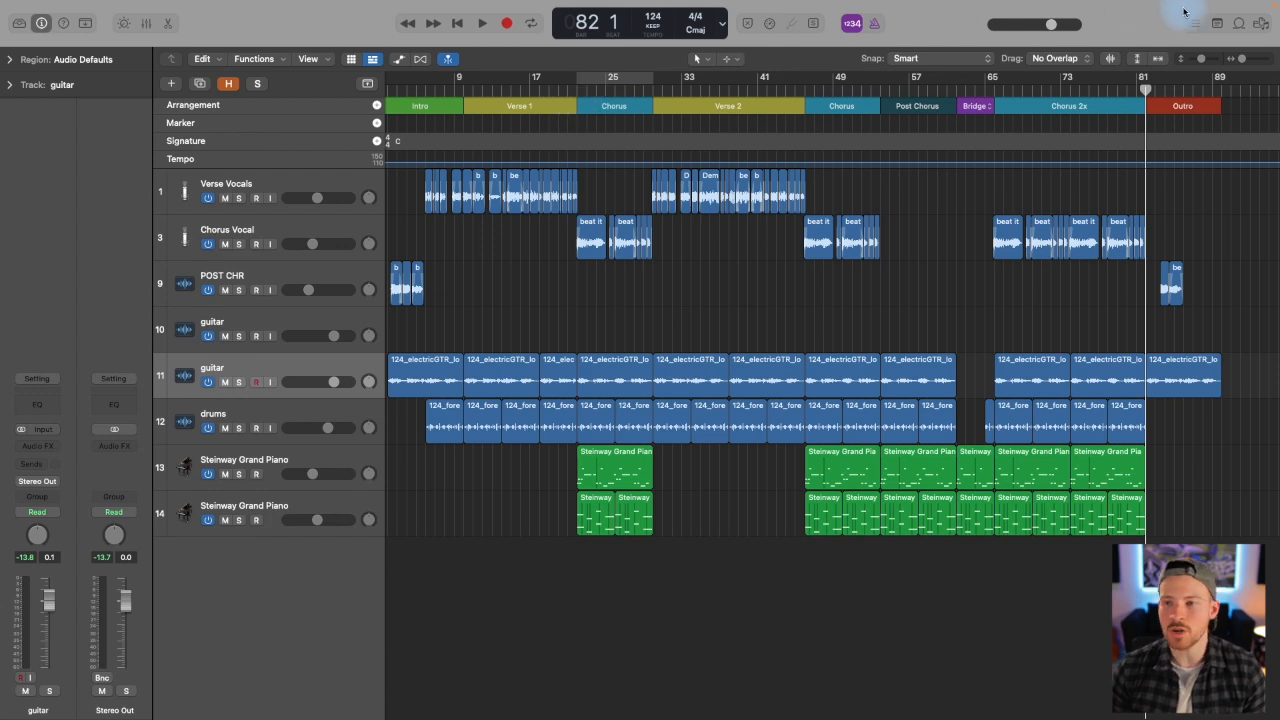
Step: Turn off the Verse Vocals, Chorus Vocal and POST CHR tracks and play the cycled first Chorus
drag(1242, 59, 1244, 59)
scroll(982, 117, left, 15)
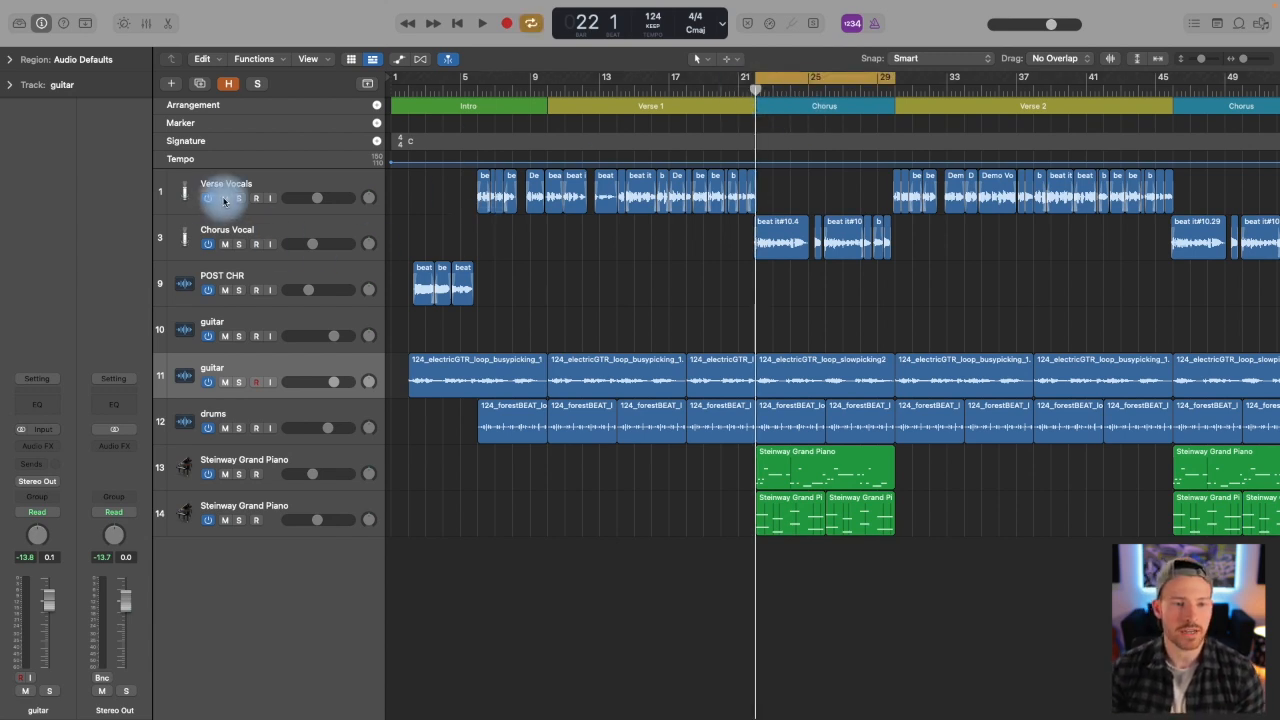
drag(208, 203, 208, 238)
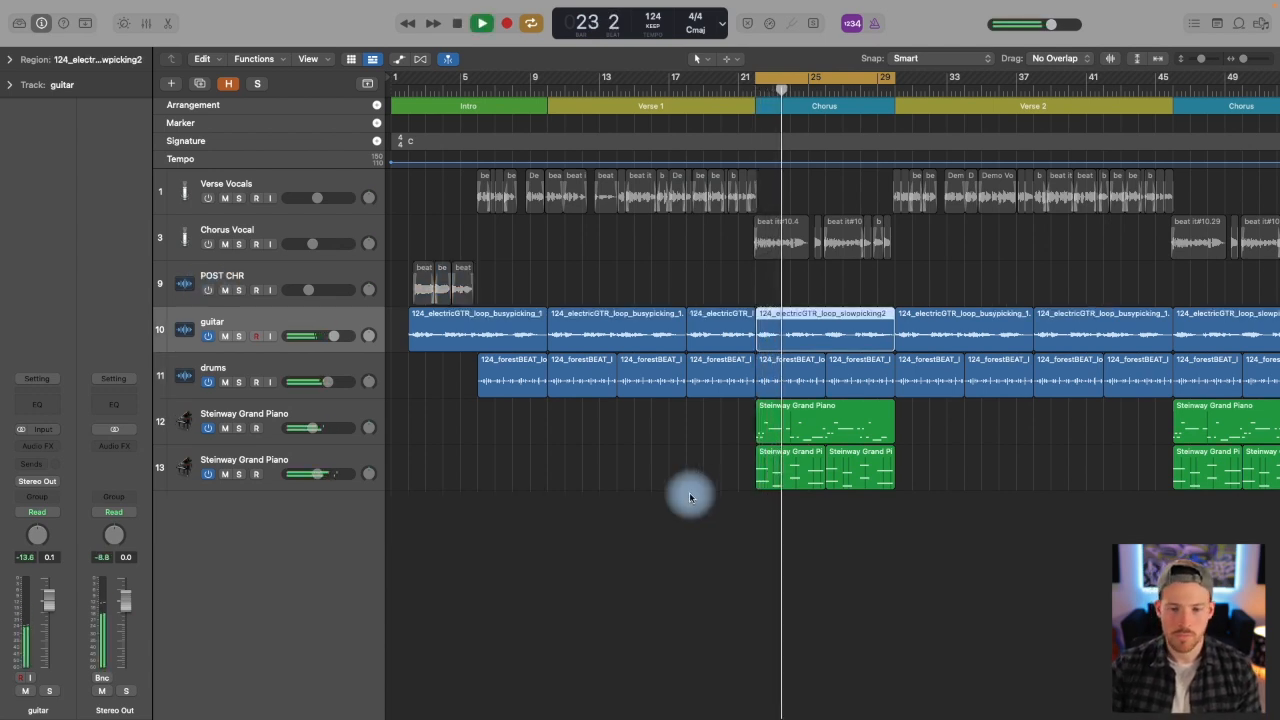
scroll(689, 497, right, 5)
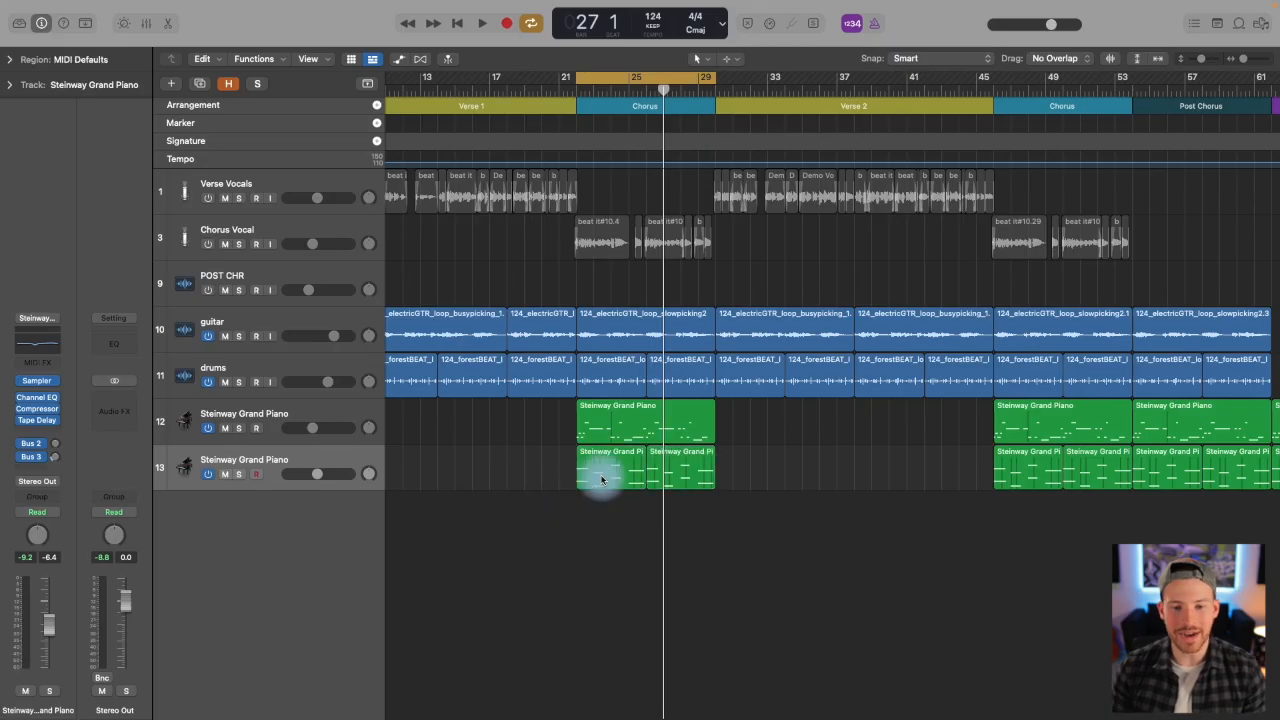
Step: Open the first Chorus's lower piano part on track 13 in the Piano Roll, mute piano track 12 and solo track 13
double_click(601, 479)
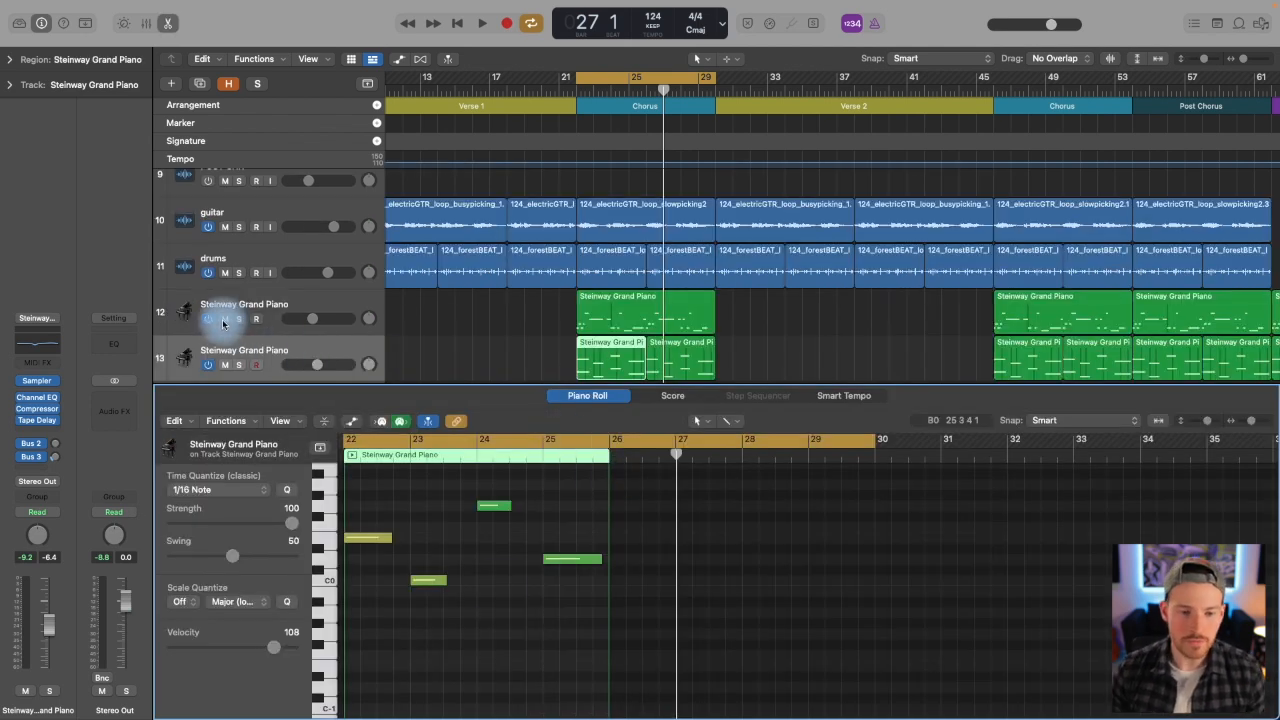
scroll(534, 594, left, 5)
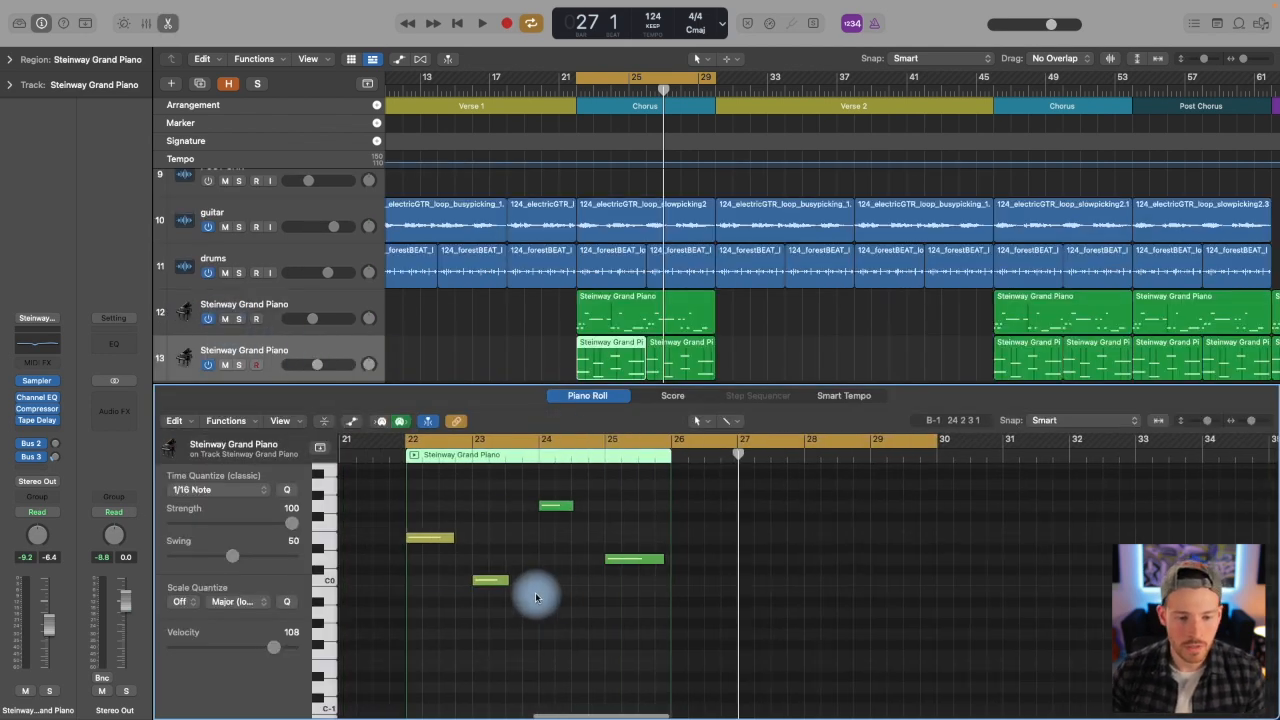
click(225, 319)
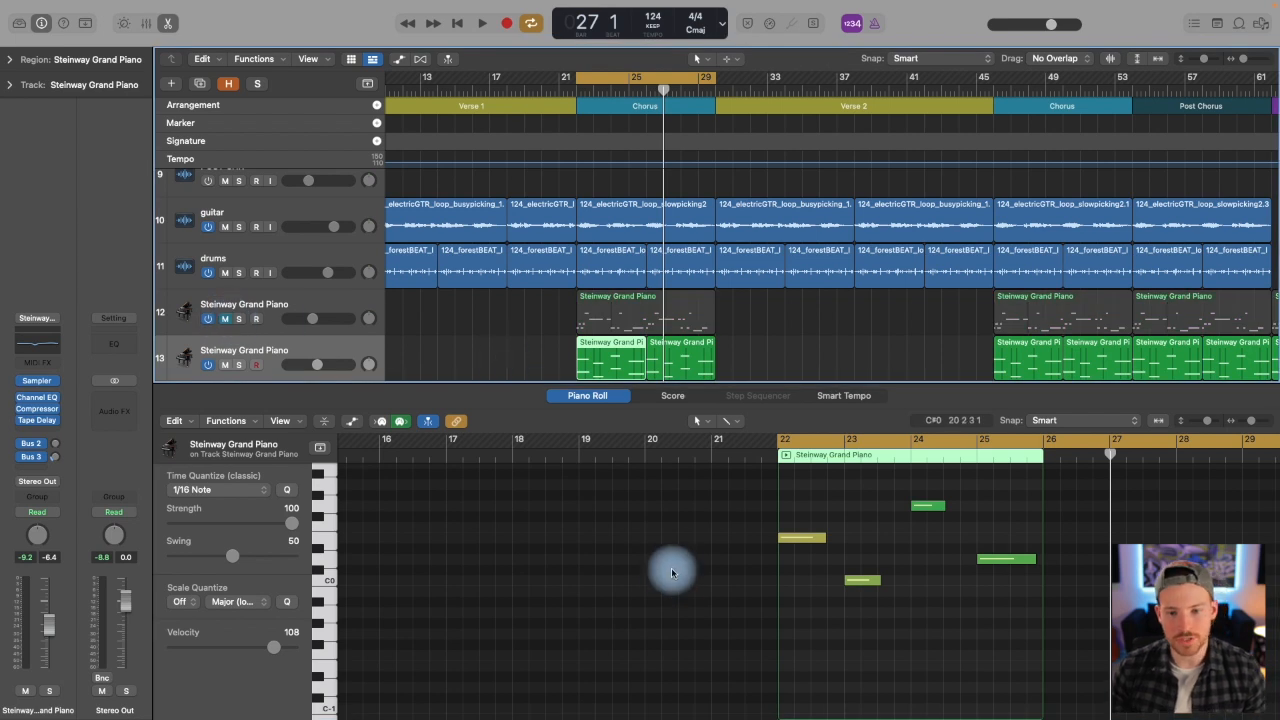
click(238, 364)
click(300, 350)
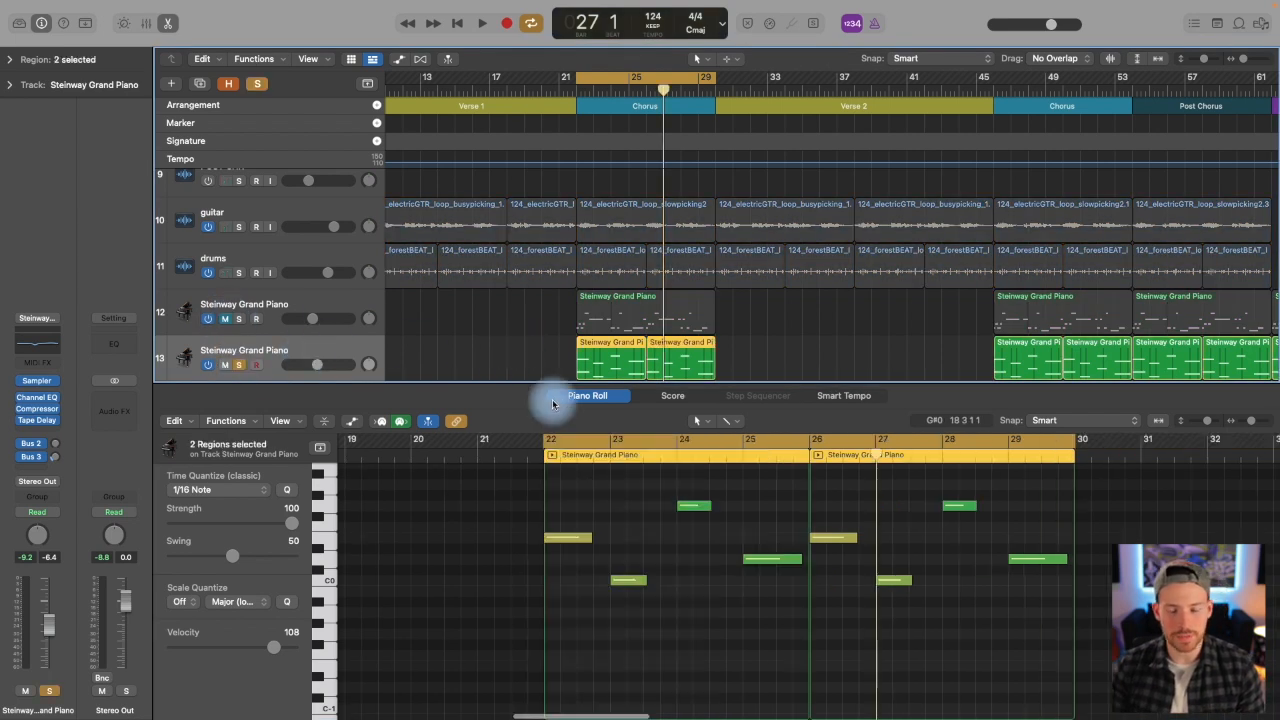
Step: Play the soloed piano part from just before bar 22 and follow its notes in the Piano Roll
click(527, 458)
scroll(528, 489, up, 5)
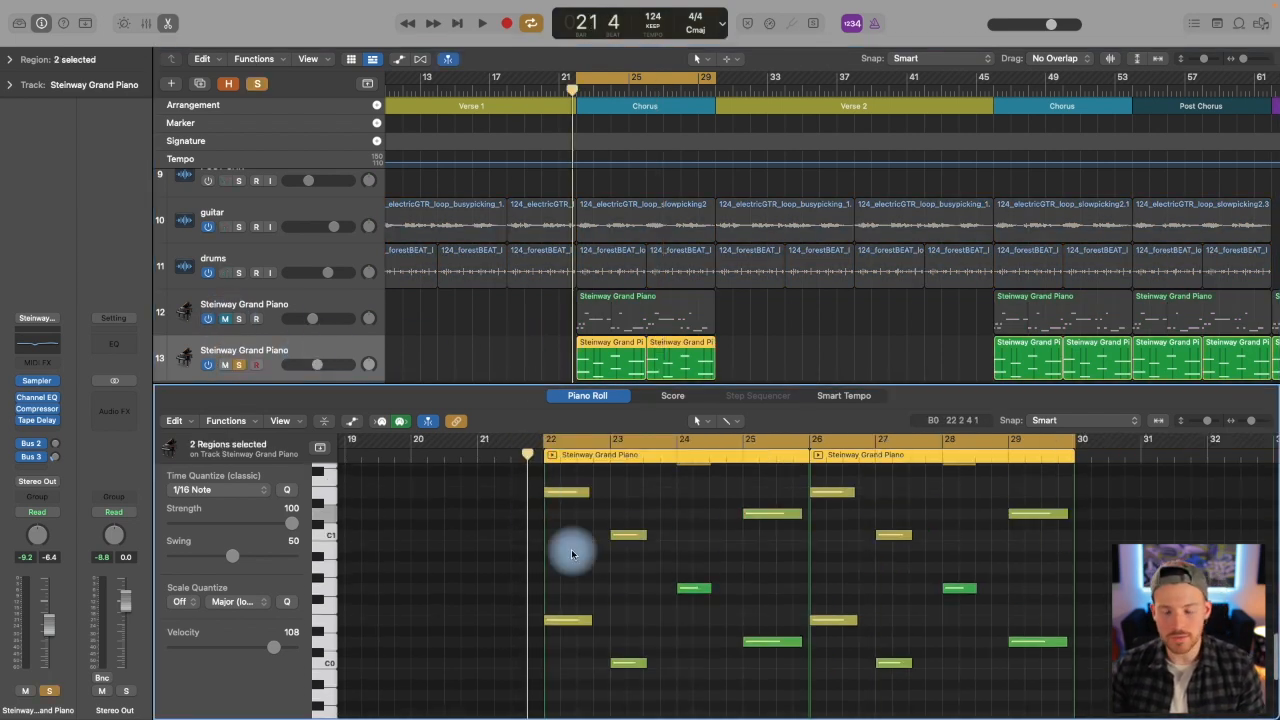
key(space)
scroll(571, 558, down, 3)
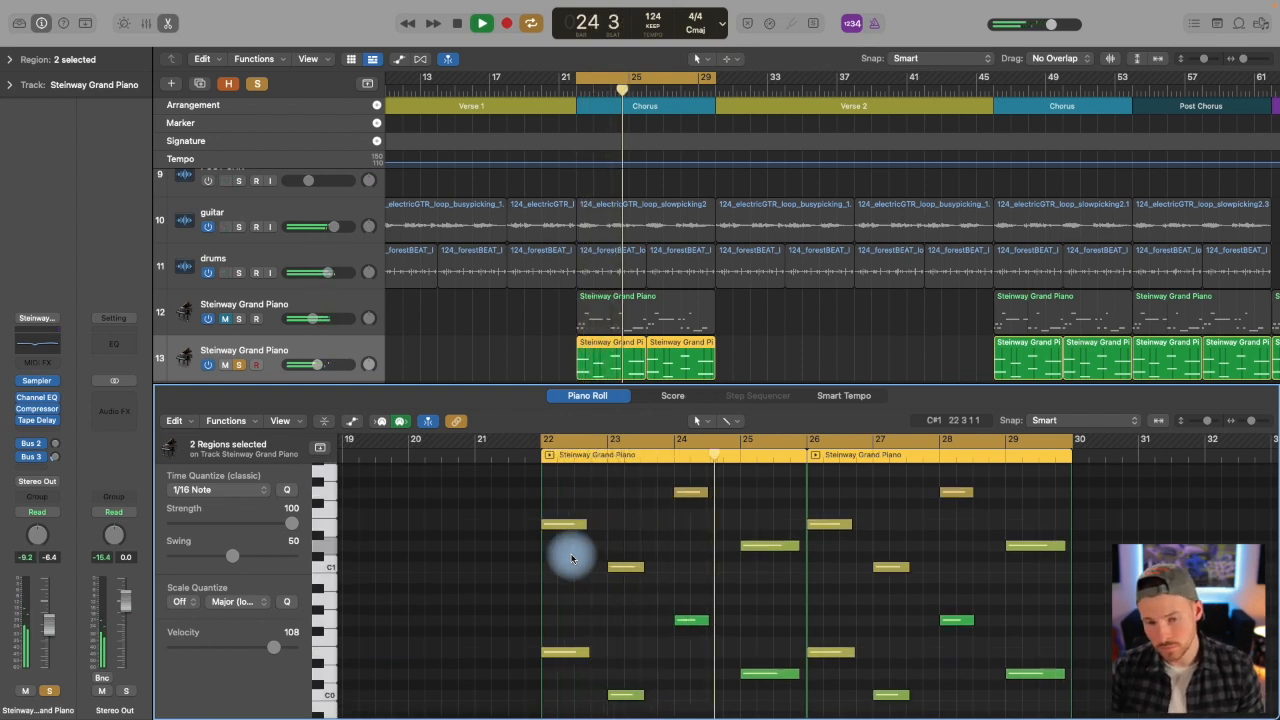
scroll(571, 558, right, 3)
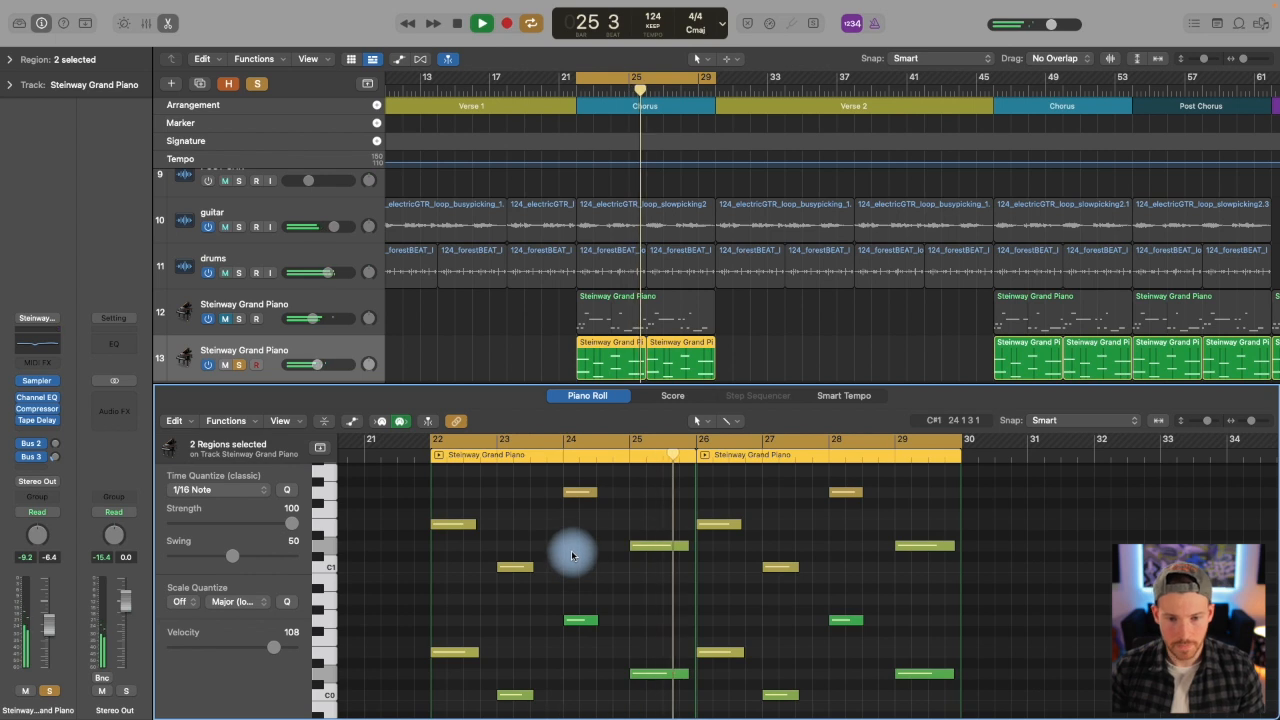
Step: In the first Chorus's first region on track 13, move the two C notes at bar 23 one beat earlier and play the change
click(632, 362)
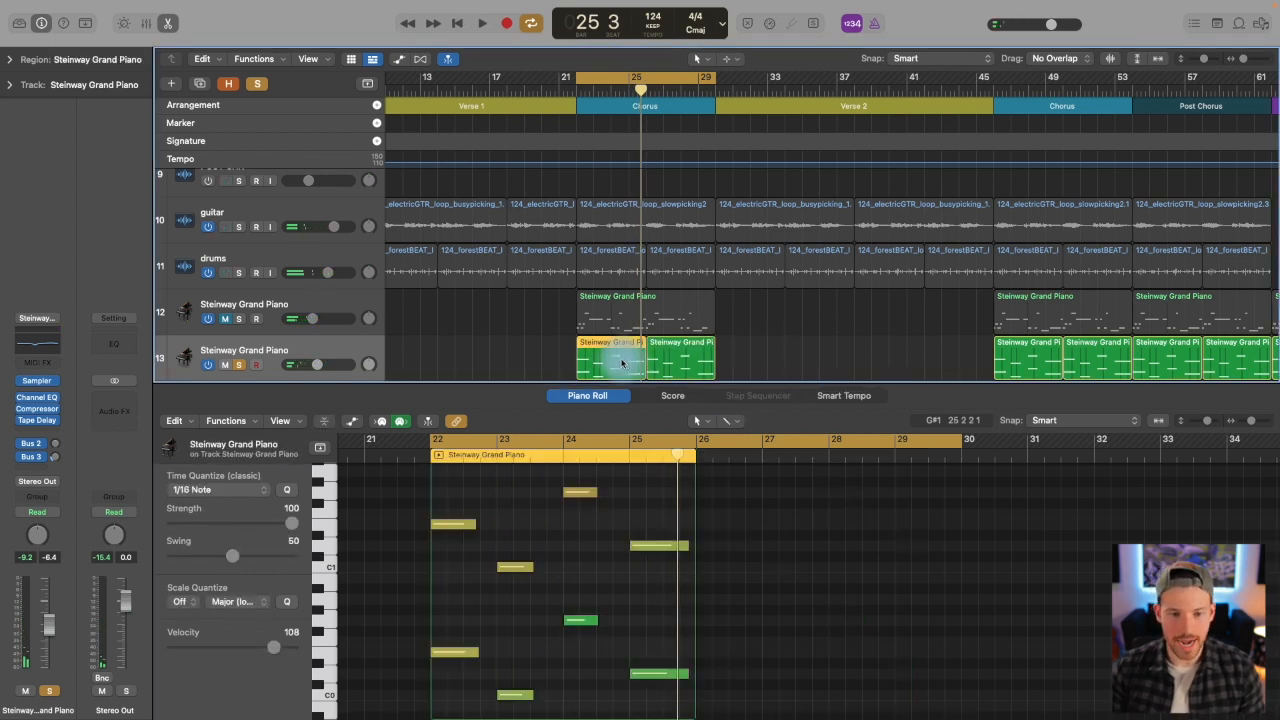
click(416, 456)
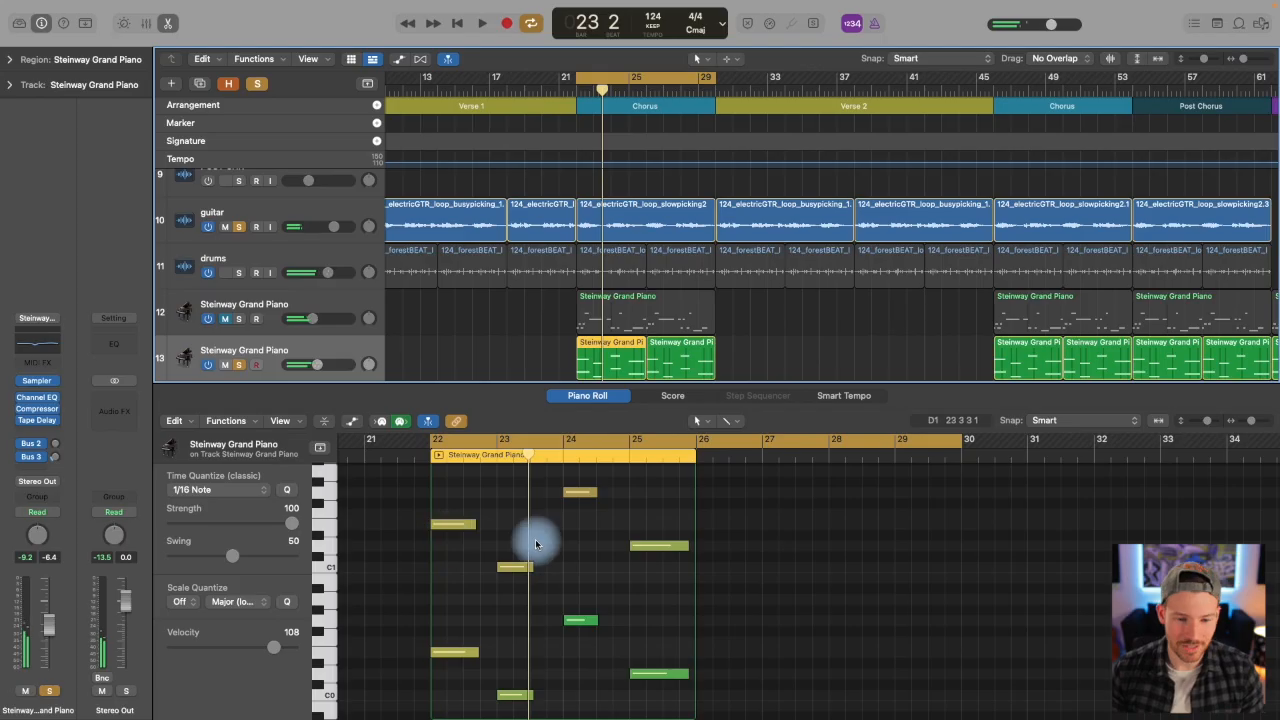
scroll(509, 680, down, 1)
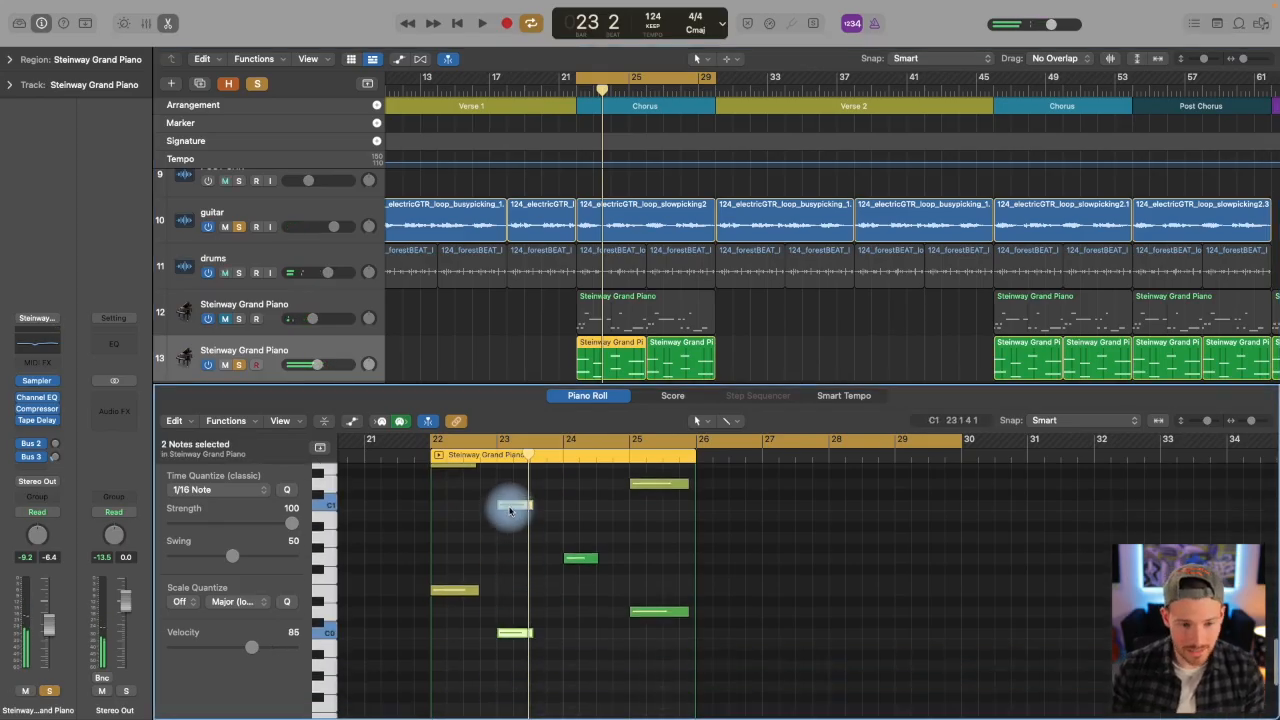
drag(504, 508, 494, 509)
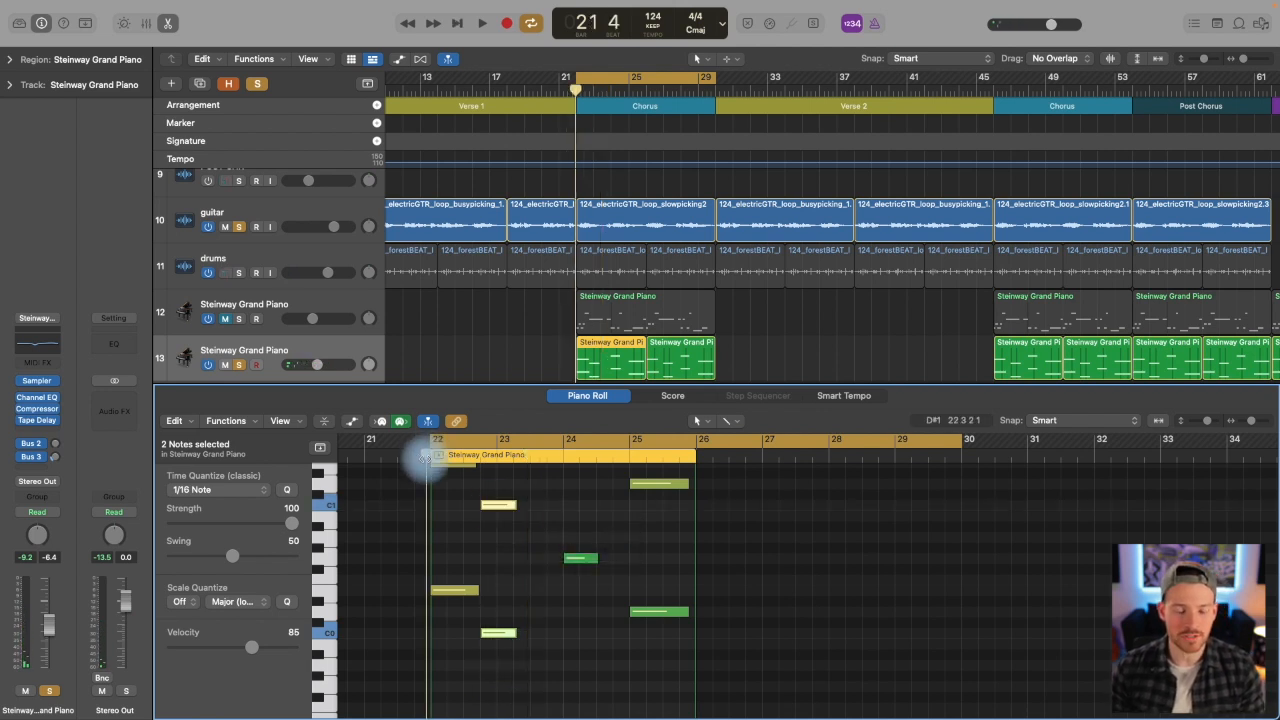
key(space)
scroll(512, 551, up, 2)
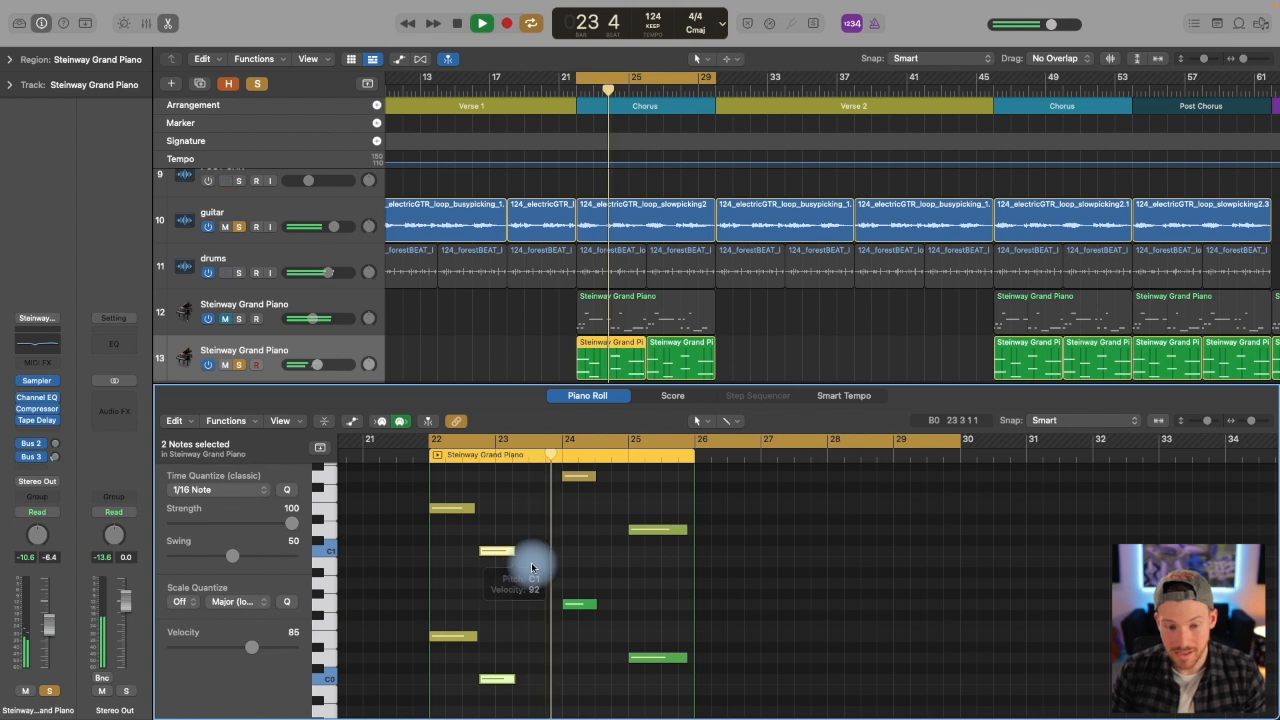
key(space)
Step: Move the two notes starting at bar 25 one beat earlier and play the region from just before bar 22
drag(635, 503, 655, 692)
drag(643, 528, 630, 526)
key(space)
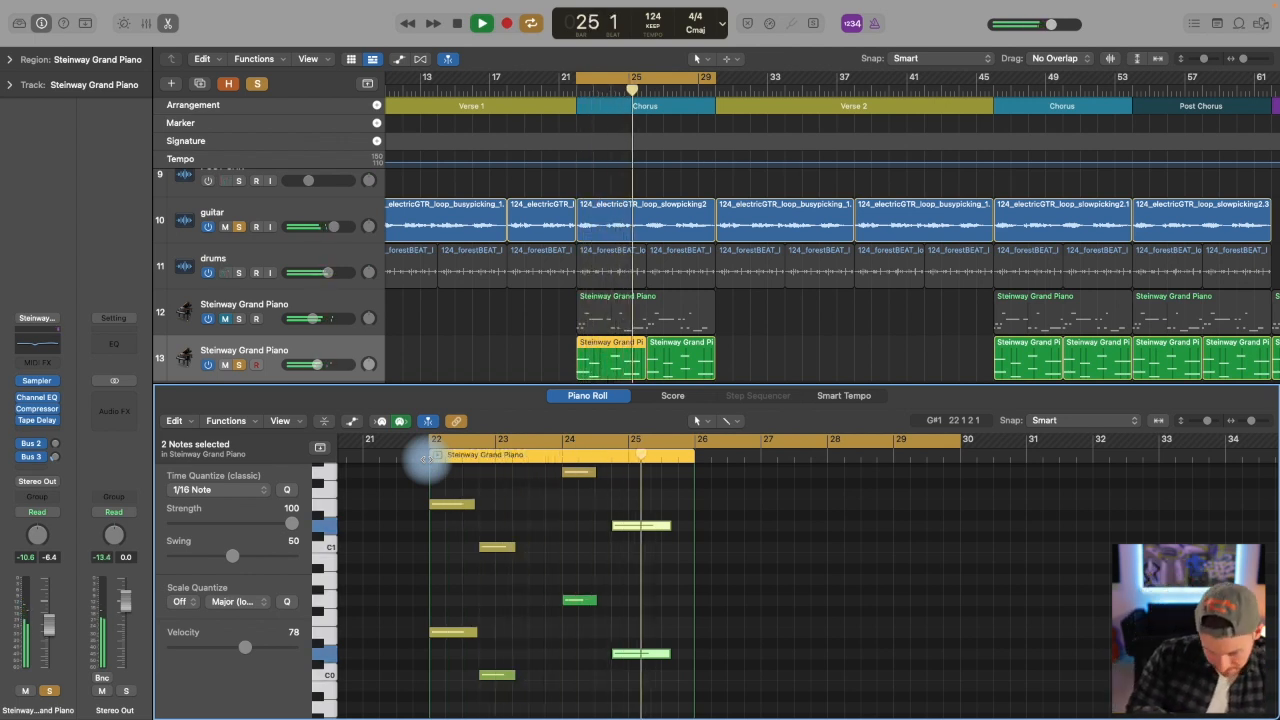
key(space)
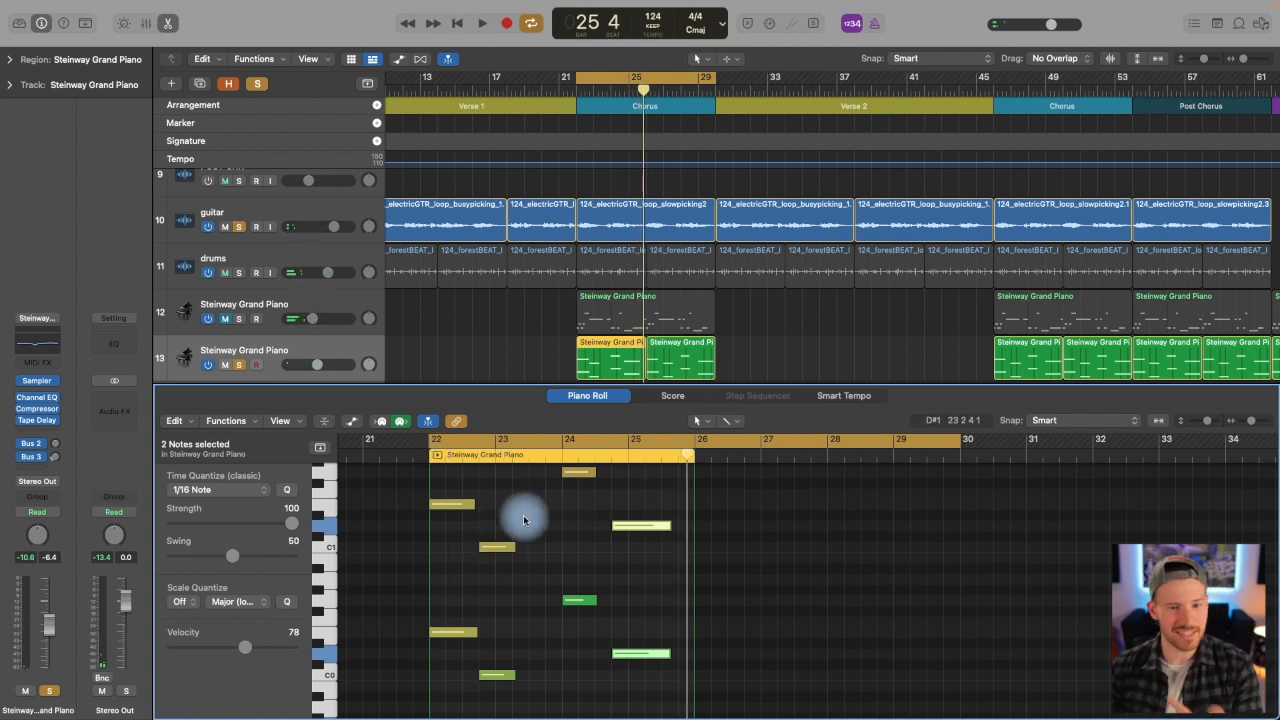
Step: Lengthen the two E notes at bar 22 to three beats so they reach the start of the C notes
drag(458, 486, 476, 637)
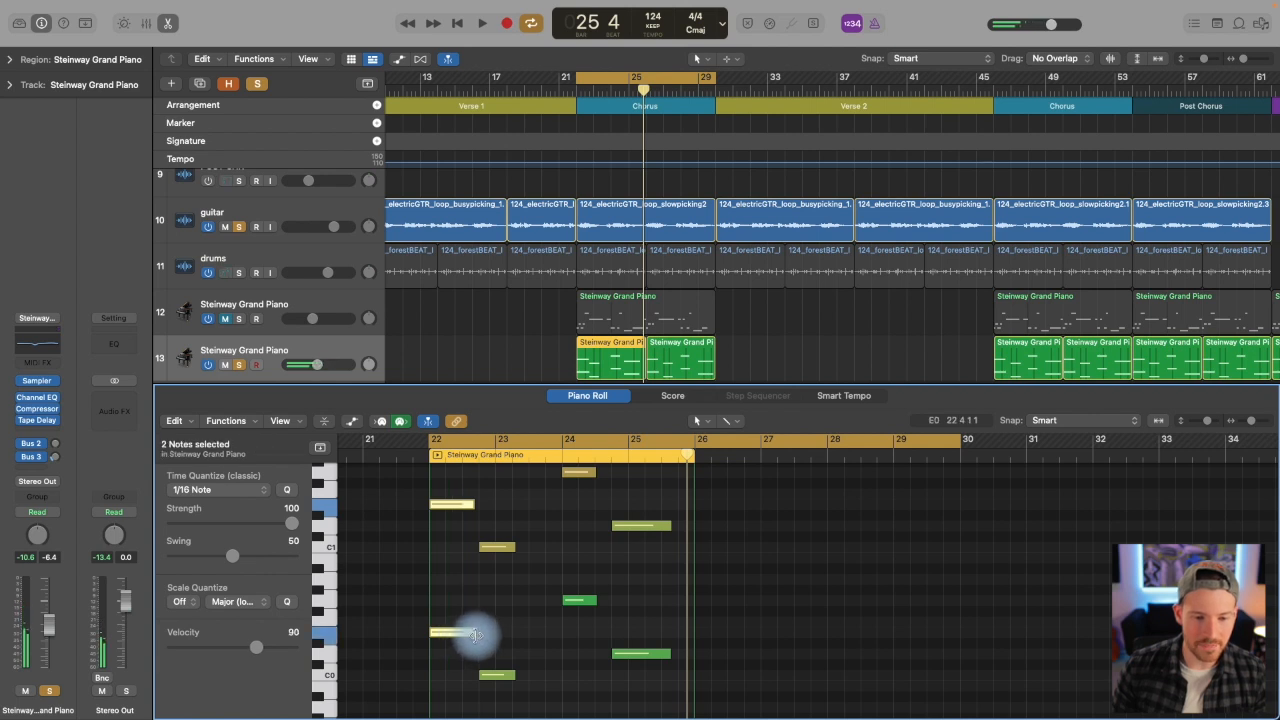
click(466, 514)
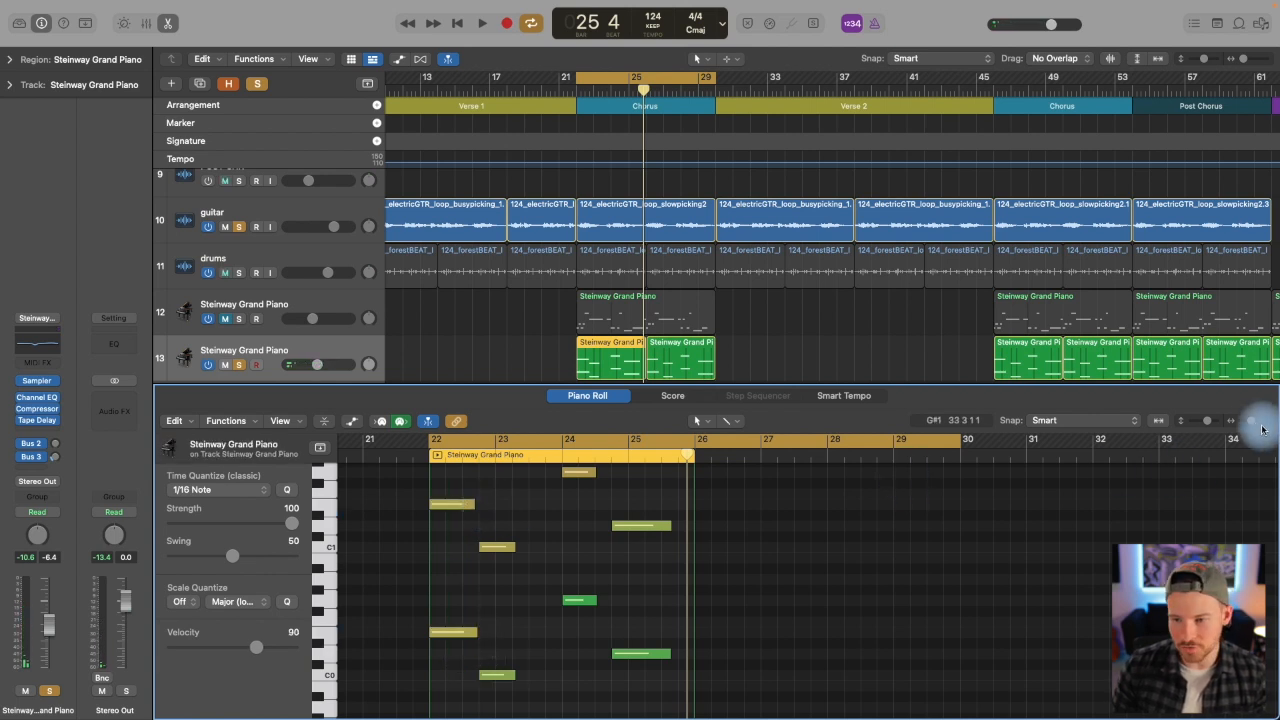
drag(1252, 426, 1255, 426)
scroll(1109, 489, left, 3)
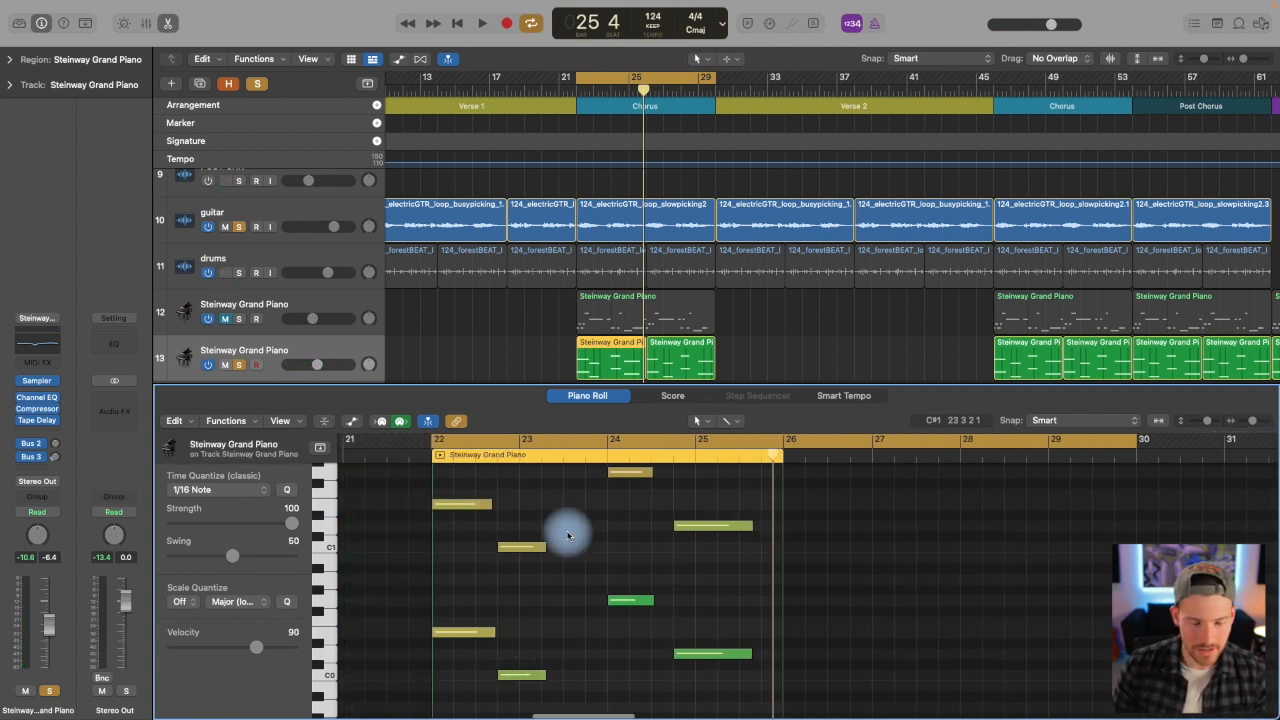
click(462, 503)
shift+click(462, 631)
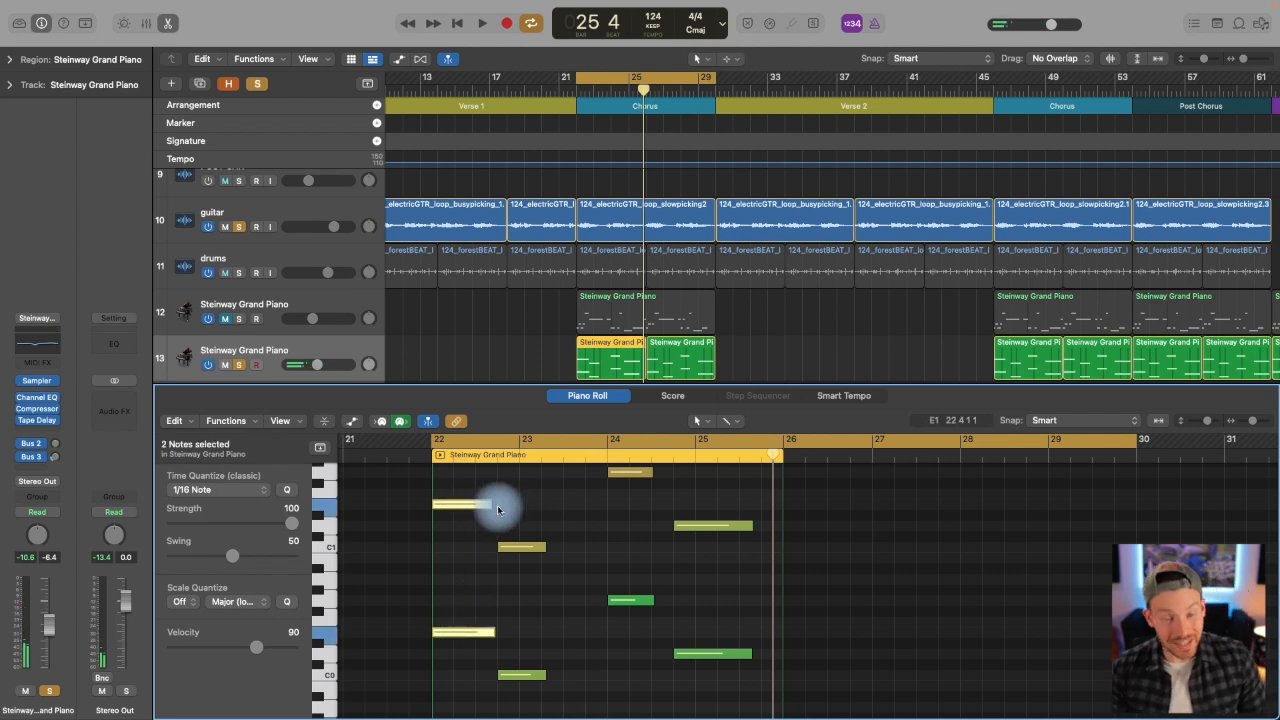
drag(487, 504, 543, 513)
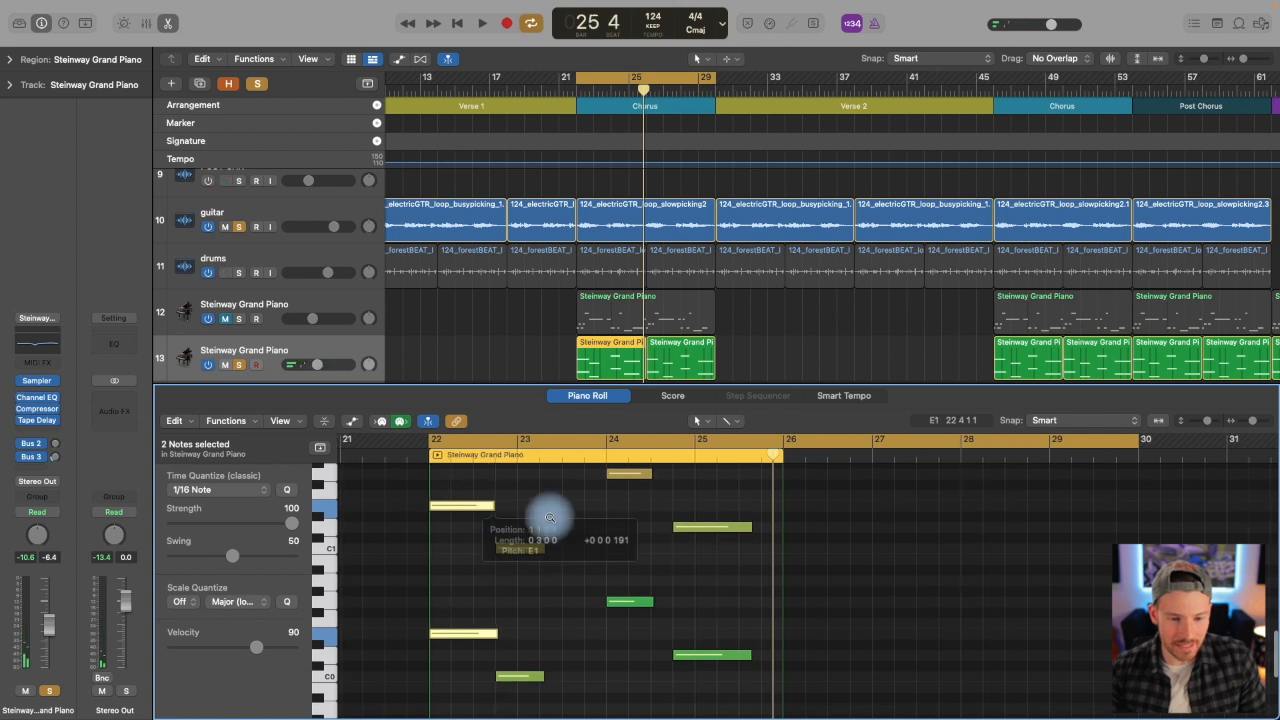
click(540, 626)
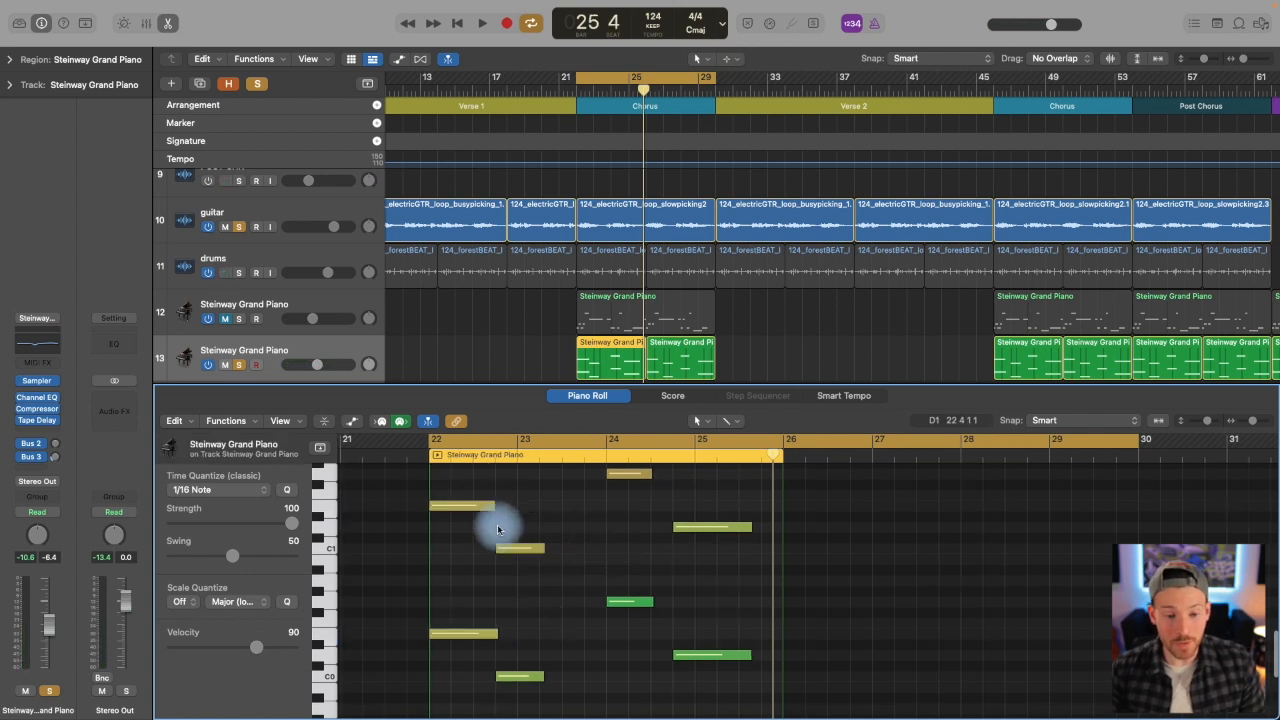
Step: Play the region from bar 22 and trim the lower E note to end where the C notes begin
click(430, 447)
key(space)
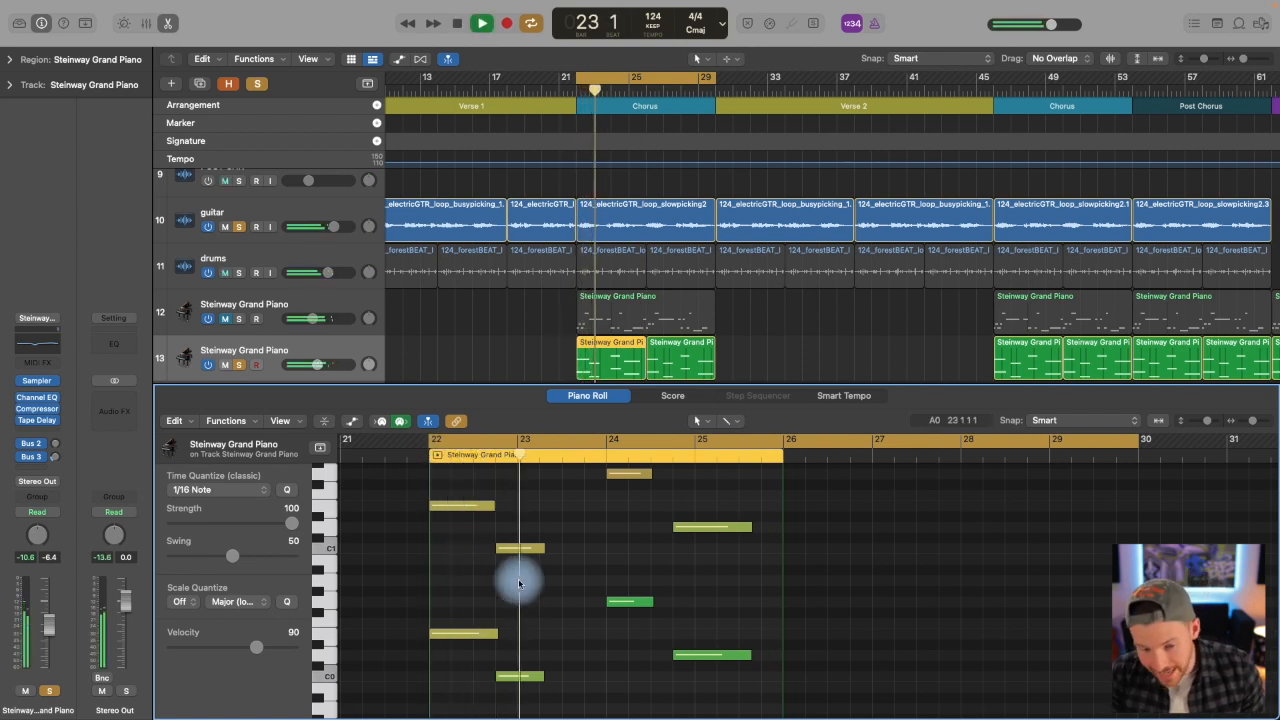
key(space)
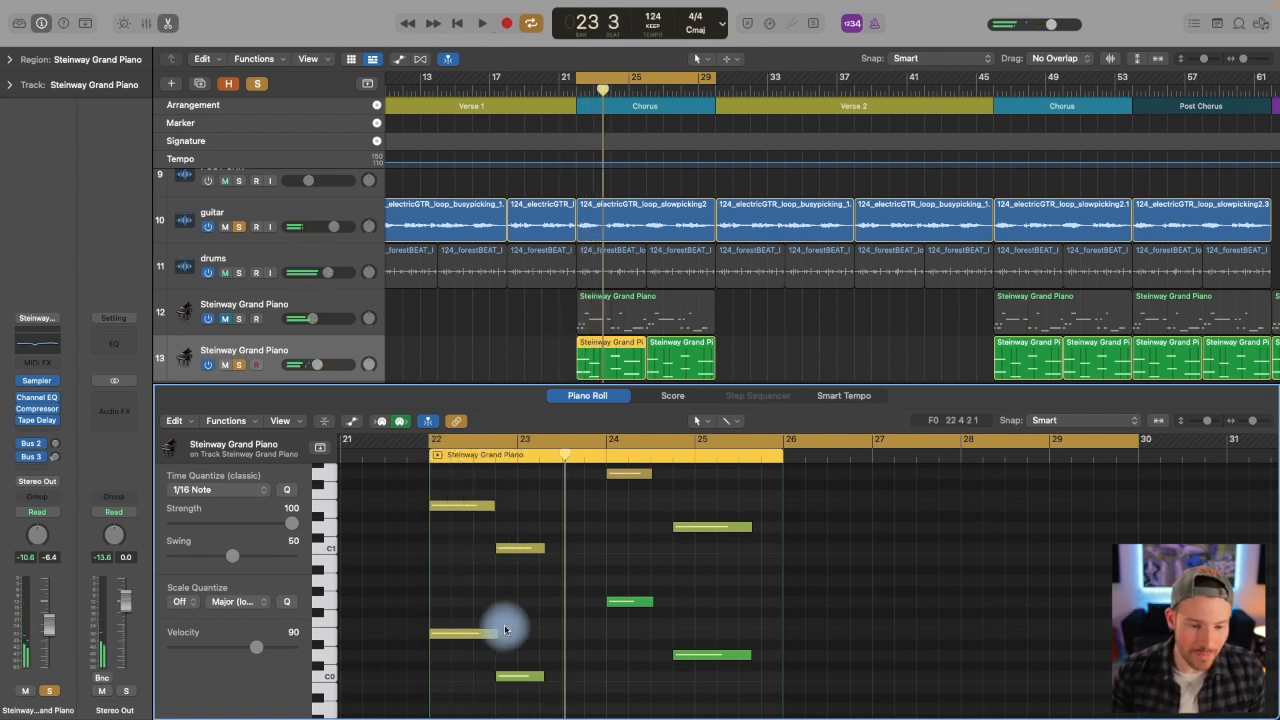
click(497, 636)
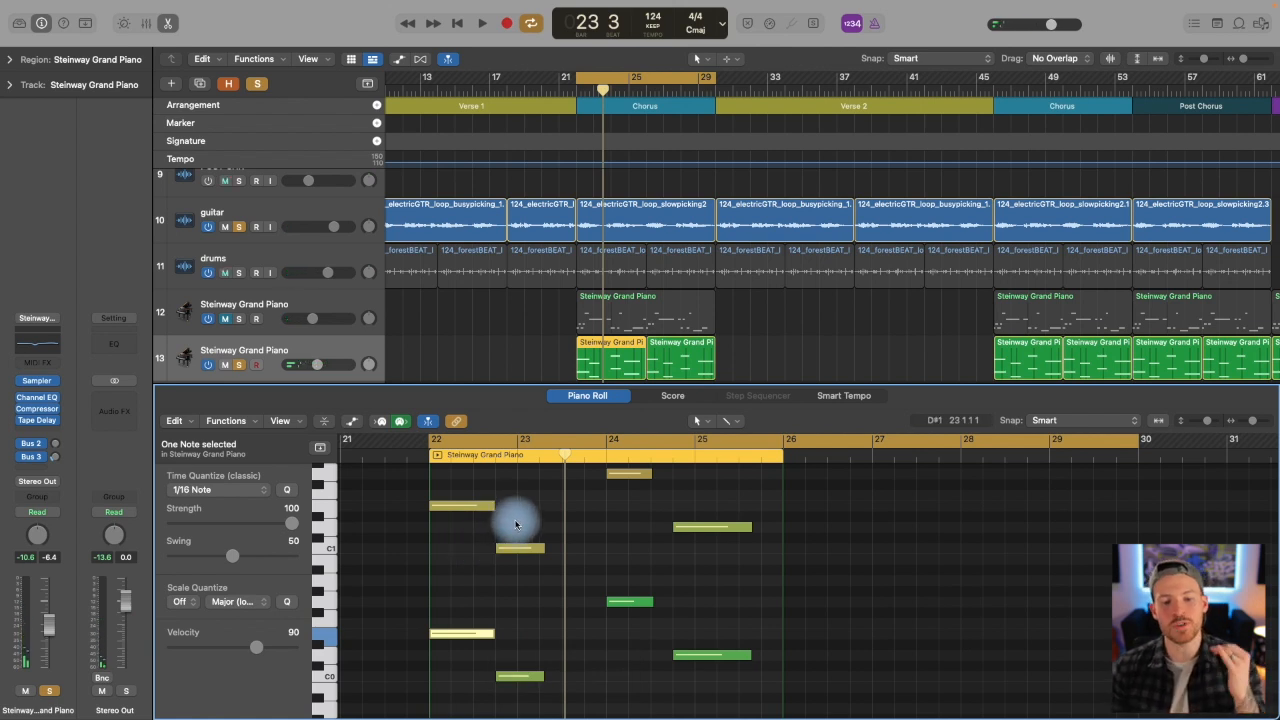
Step: Lengthen the two C notes to end at bar 24, giving them a length of 1 1 0 0
drag(516, 524, 535, 680)
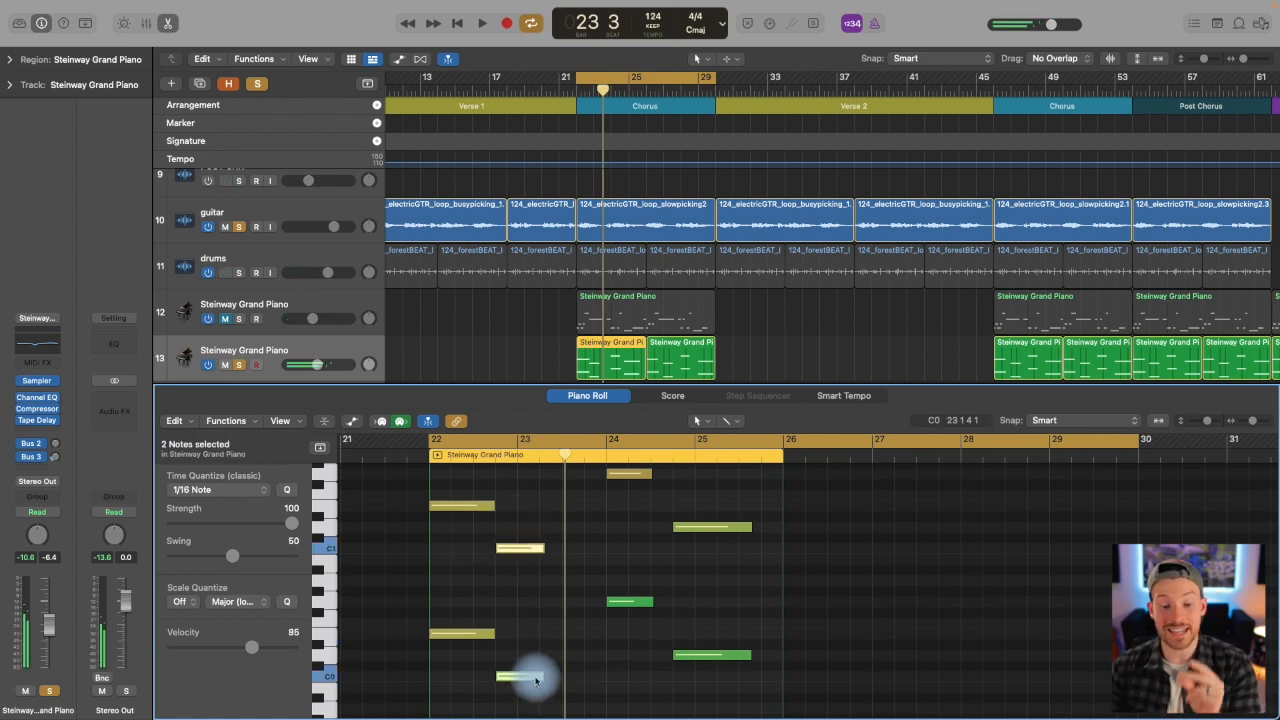
drag(520, 516, 523, 681)
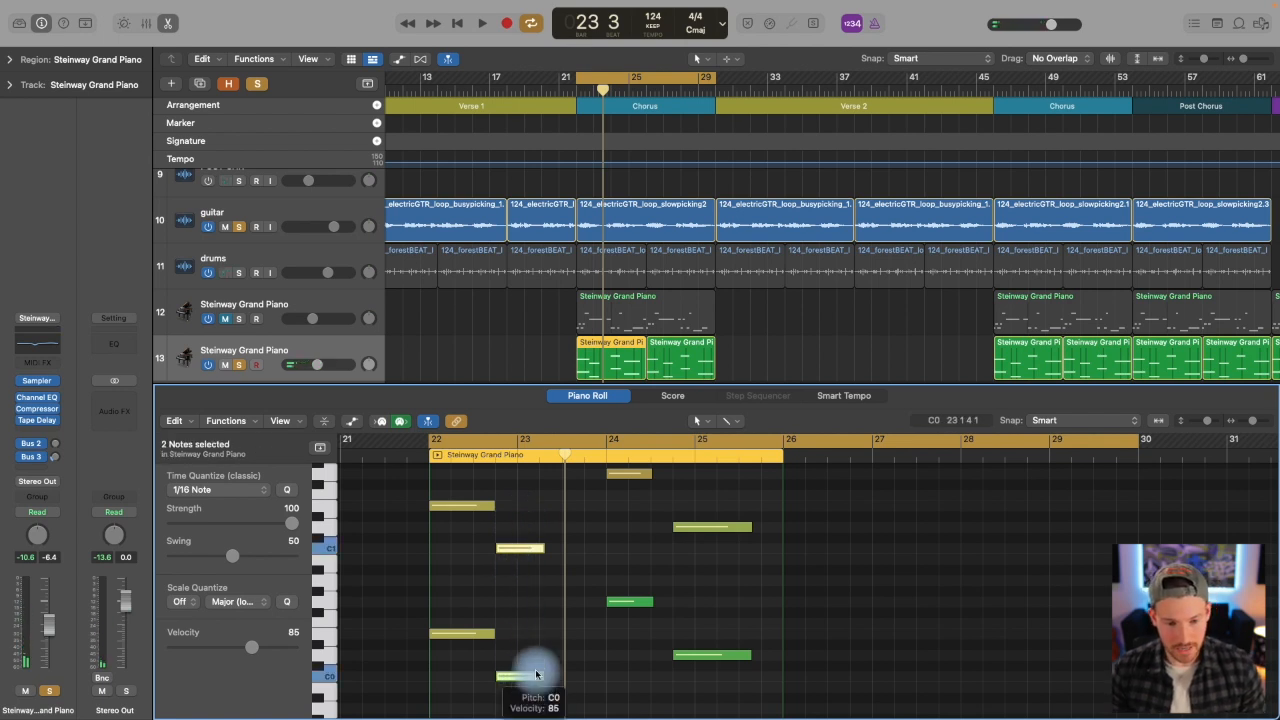
drag(545, 551, 599, 557)
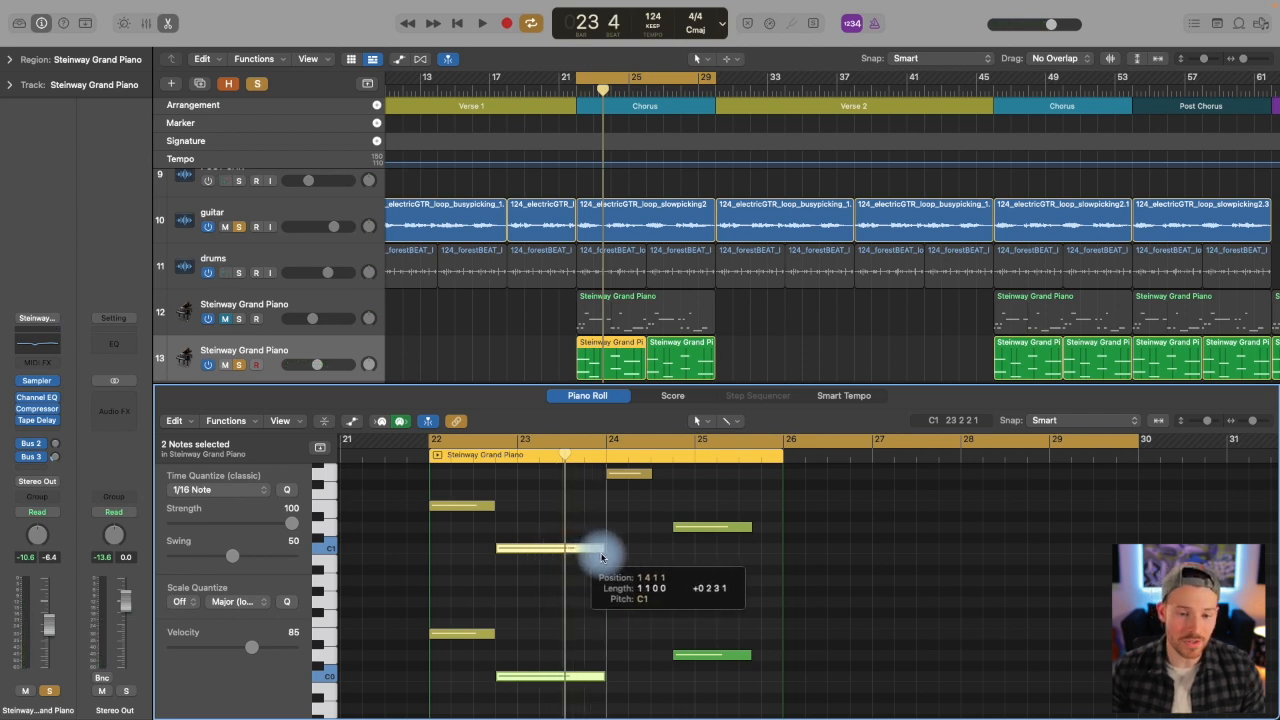
drag(602, 555, 603, 556)
click(613, 648)
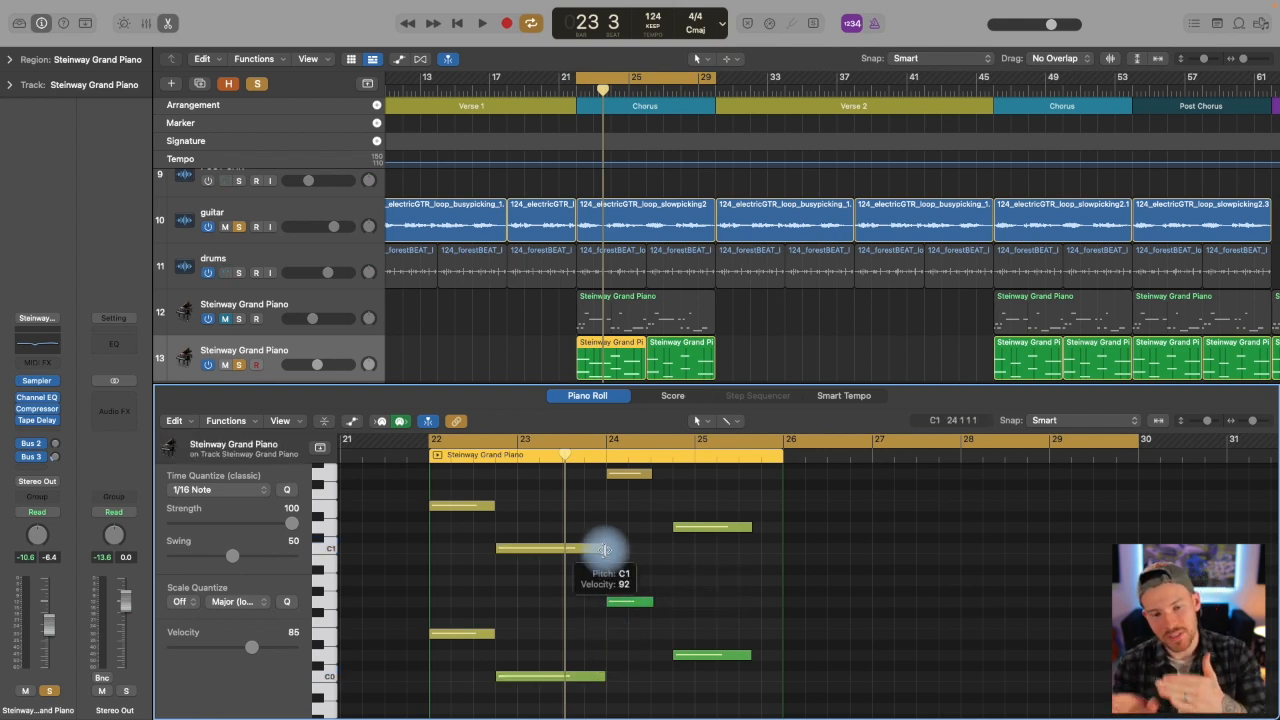
Step: Lengthen the two F# notes at bar 24 to three beats so they reach the start of the D notes
scroll(630, 520, up, 1)
drag(634, 476, 643, 632)
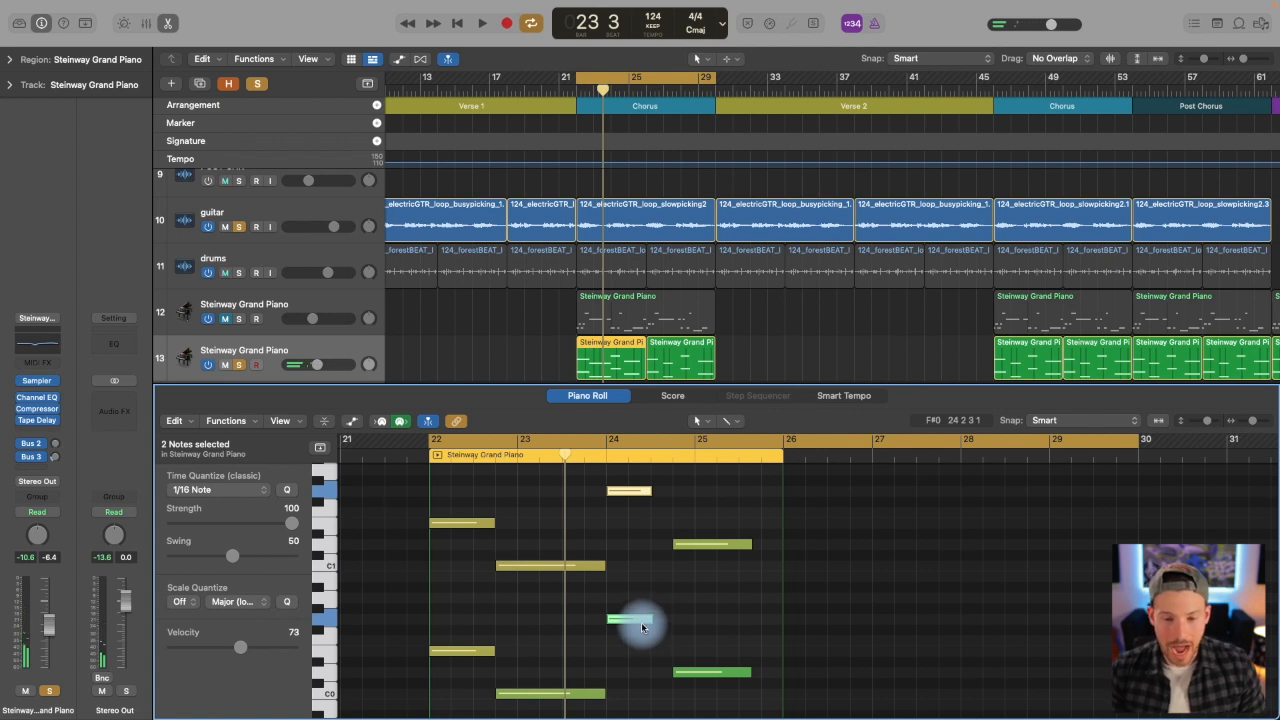
drag(651, 494, 726, 688)
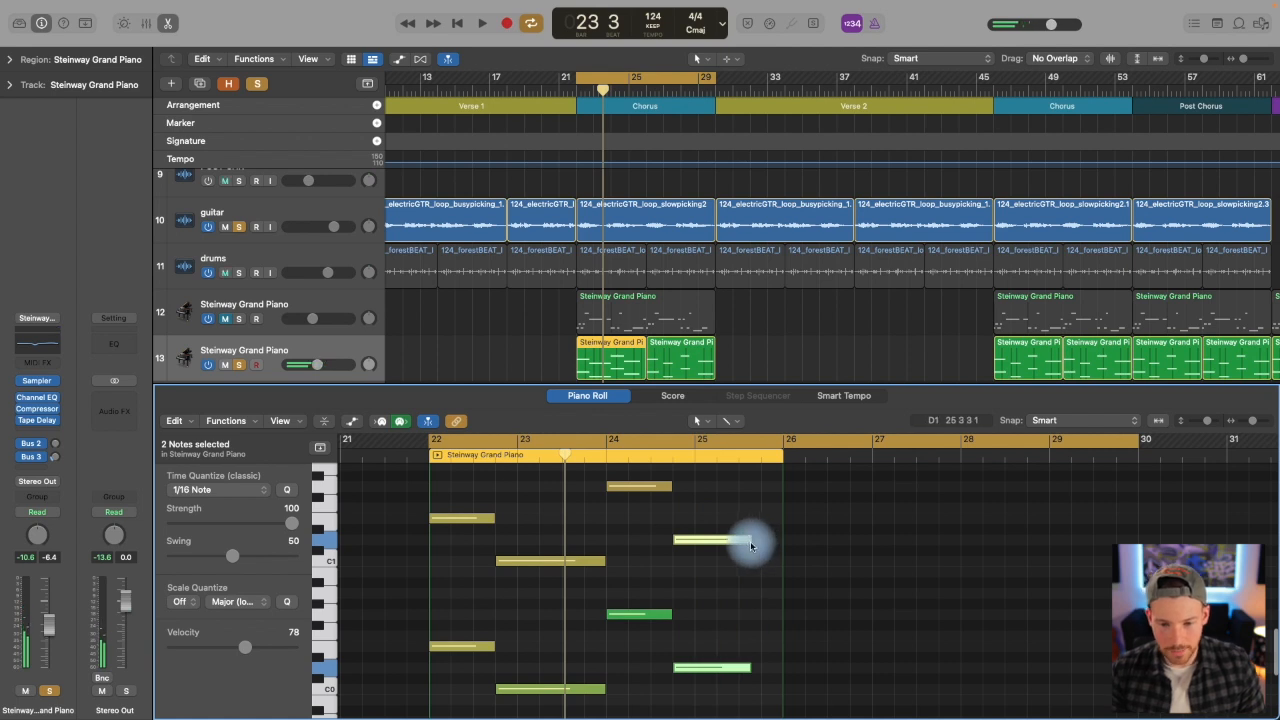
Step: Lengthen the two D notes to end at bar 26 and play the region to hear the result
drag(751, 545, 782, 541)
click(737, 598)
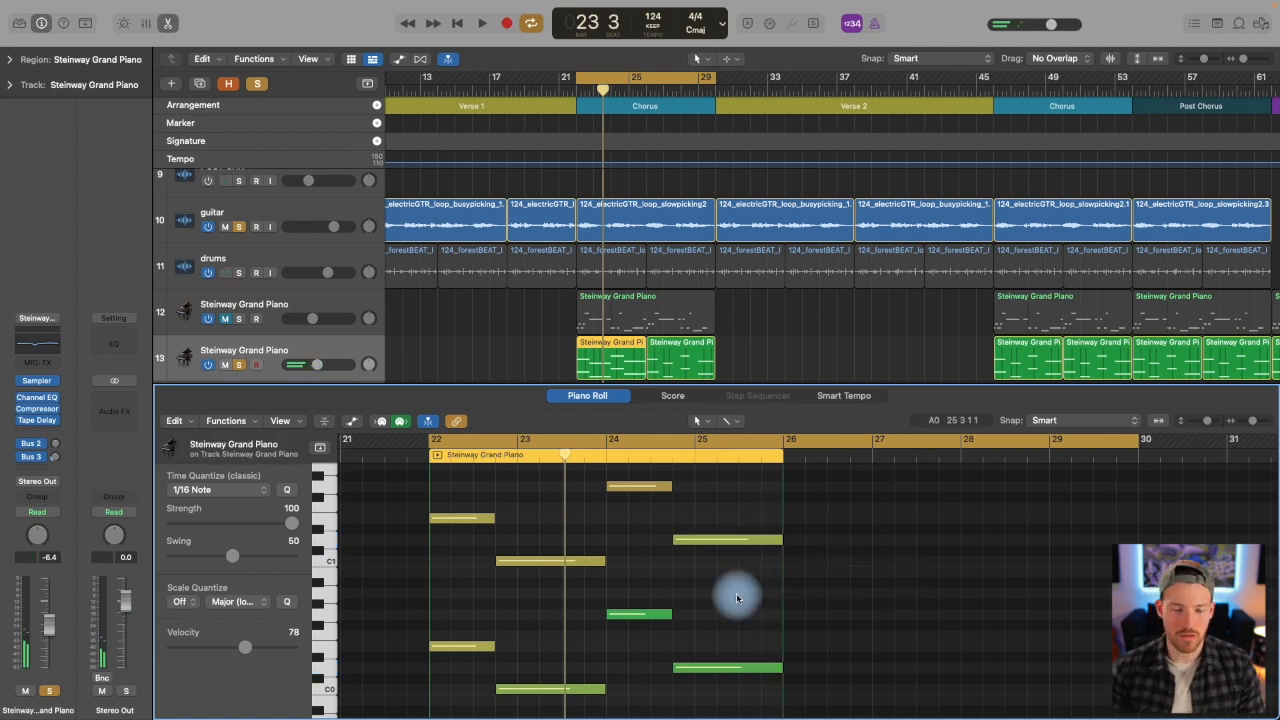
key(space)
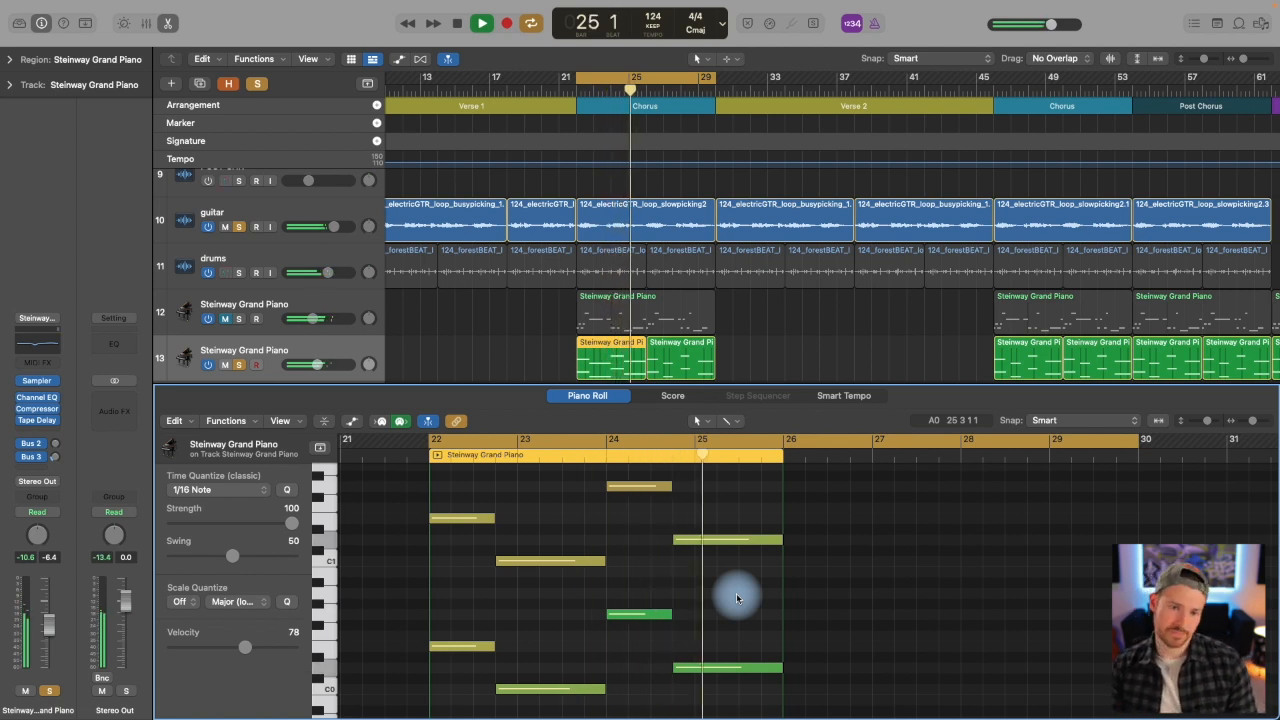
key(space)
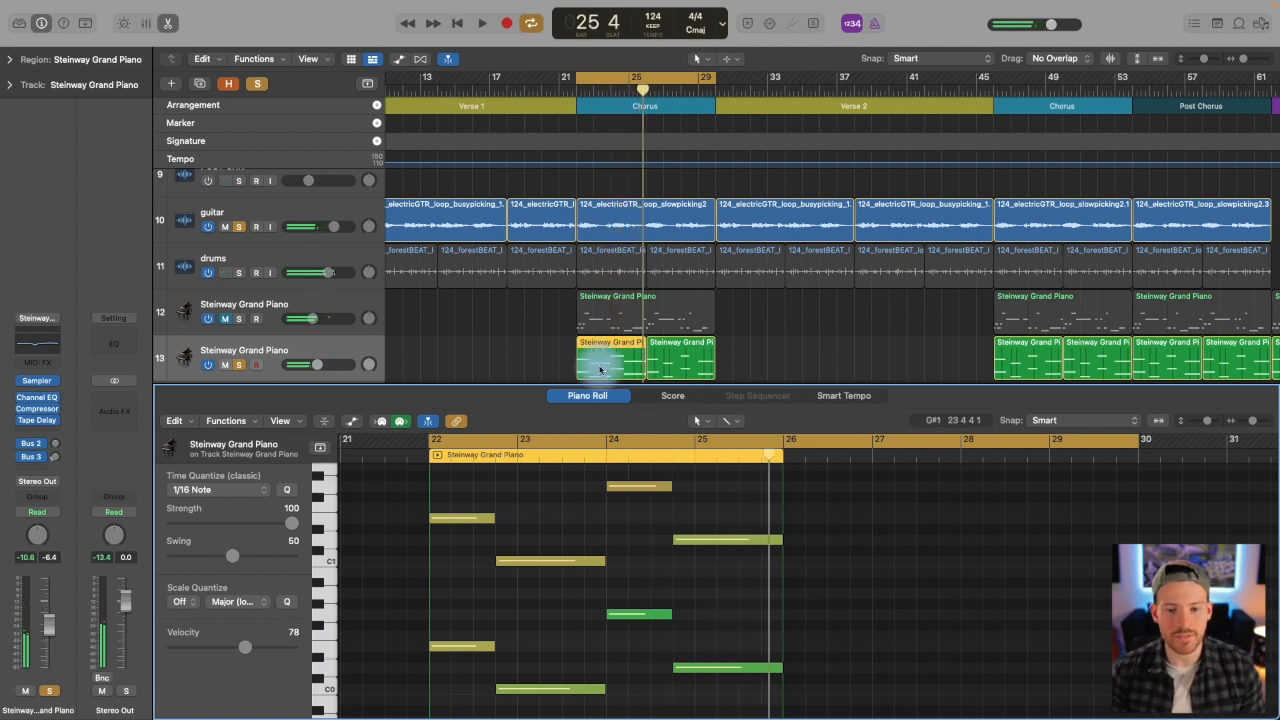
Step: Close the note editor and replace the first chorus's second lower-piano region with a copy of the edited one at bar 26
click(166, 28)
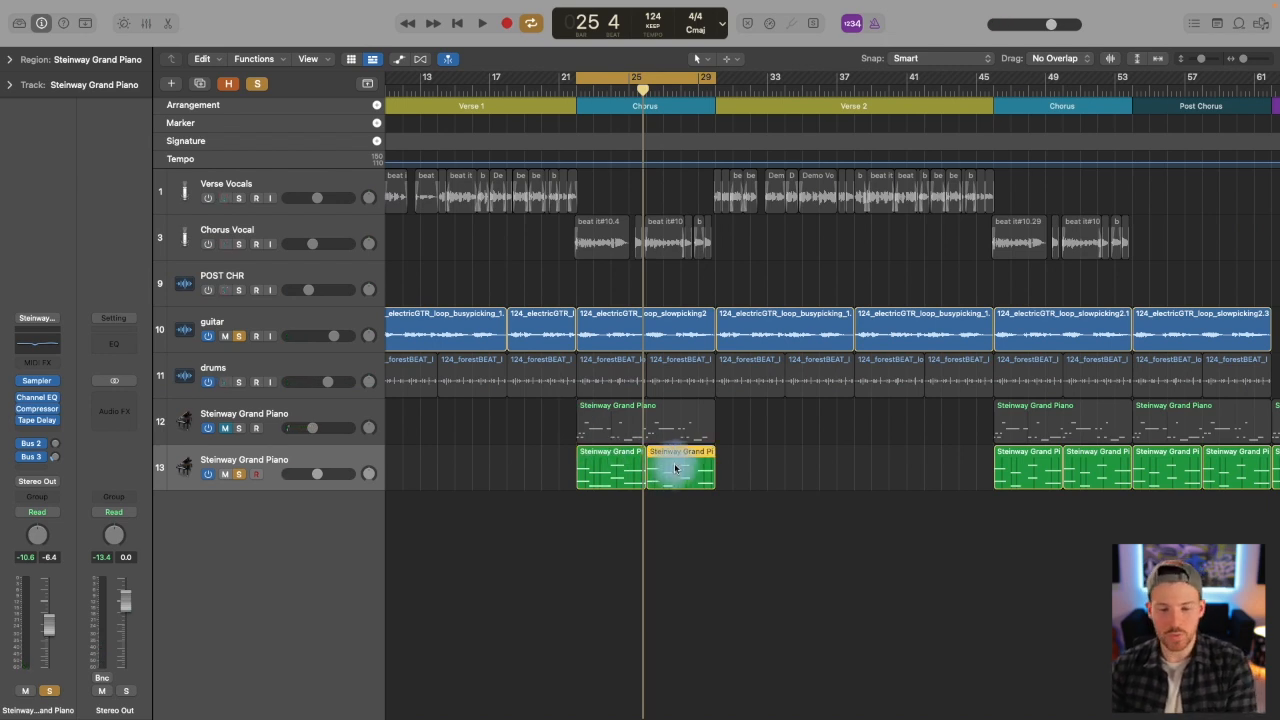
key(Delete)
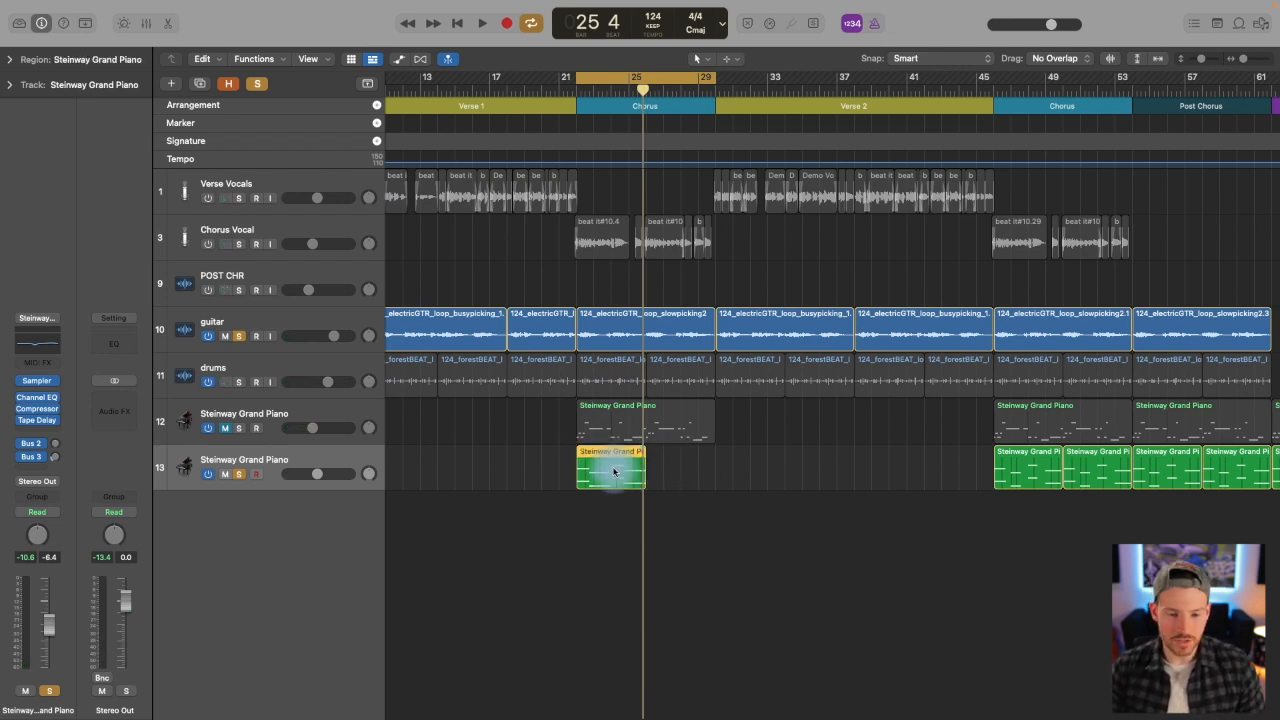
drag(614, 471, 706, 469)
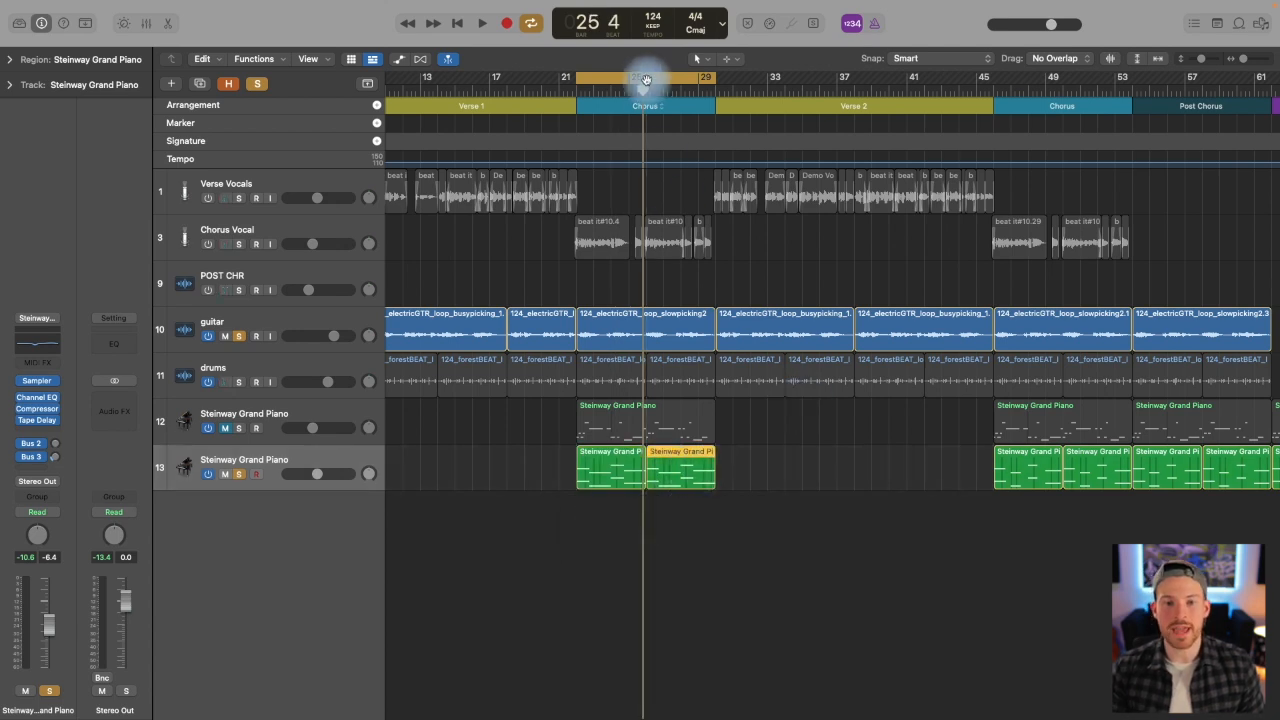
Step: Delete the nine old regions on the lower Steinway Grand Piano track from the second chorus through Chorus 2x
scroll(723, 470, right, 3)
drag(1246, 62, 1238, 64)
drag(702, 480, 962, 483)
shift+click(1135, 478)
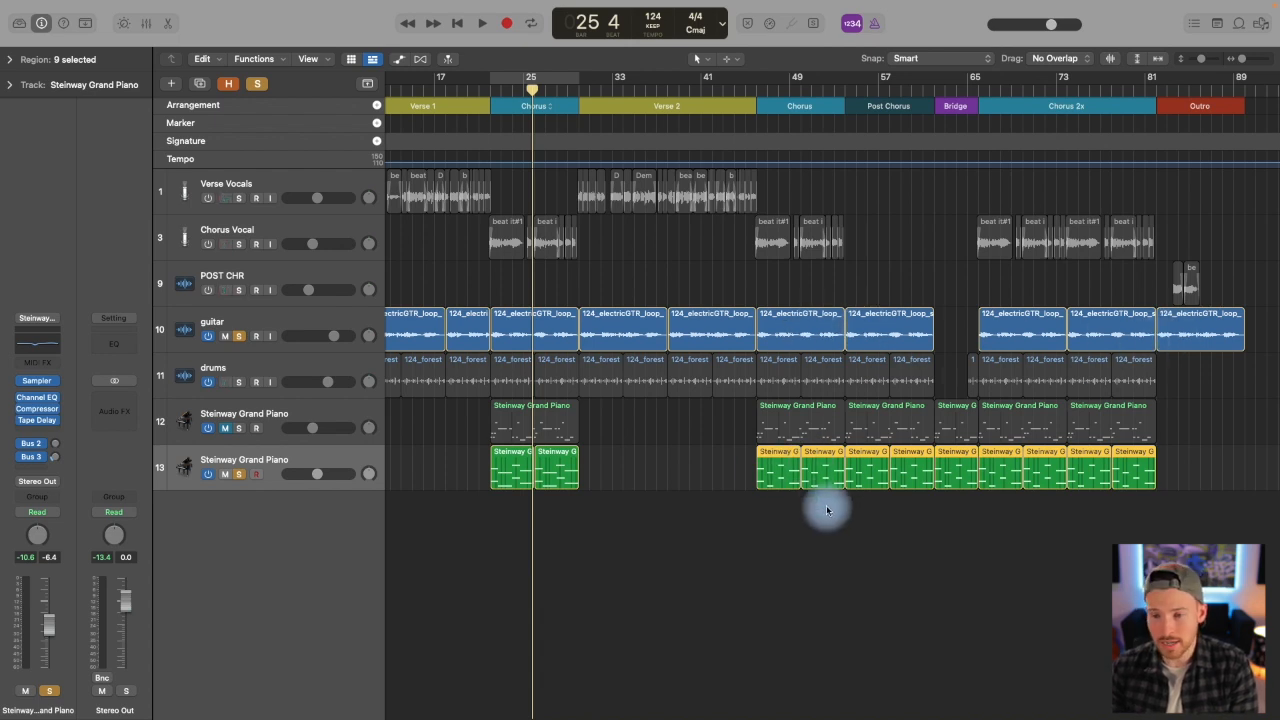
key(BackSpace)
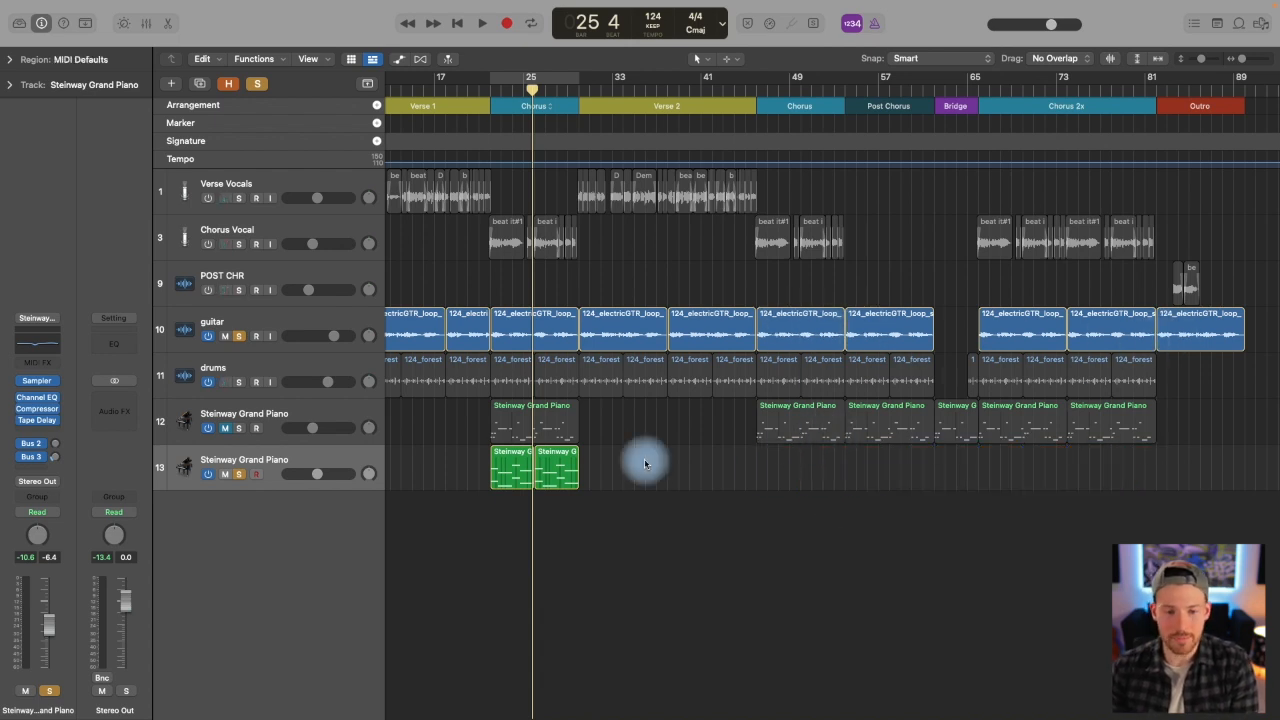
Step: Copy both first-chorus regions of the lower piano and paste them five times back to back starting at bar 46
click(507, 478)
shift+click(565, 478)
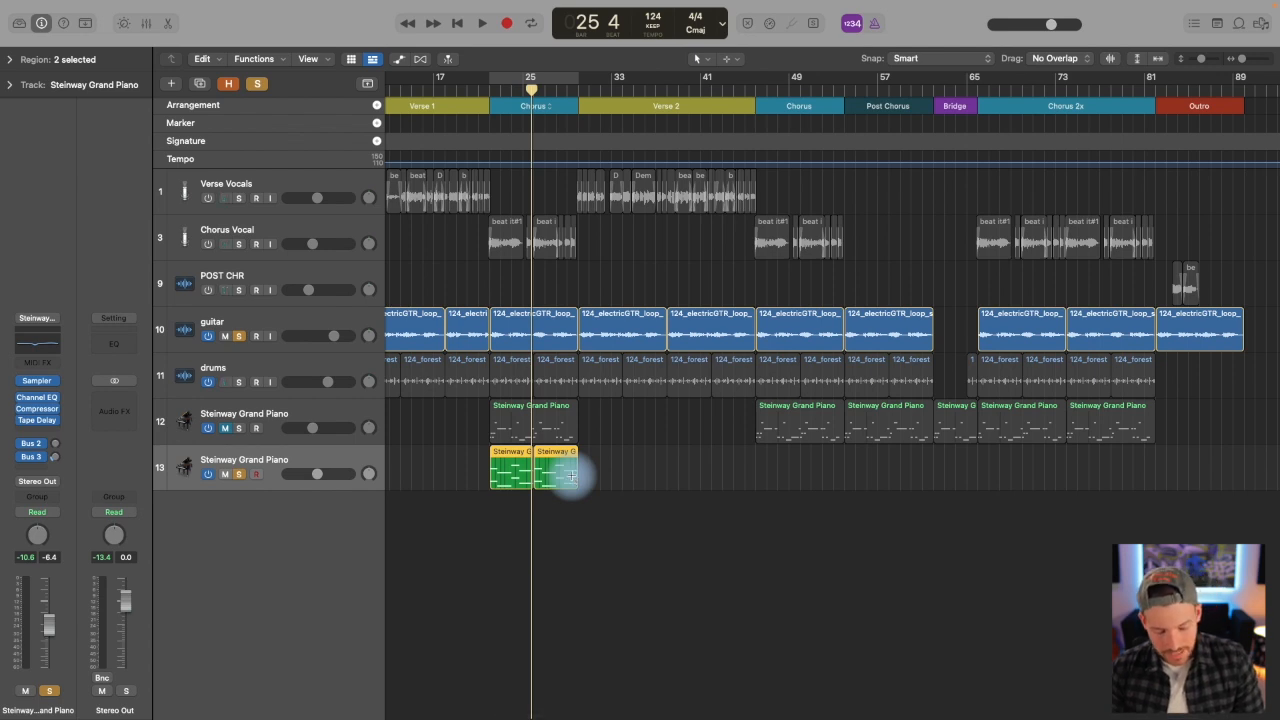
drag(745, 82, 755, 90)
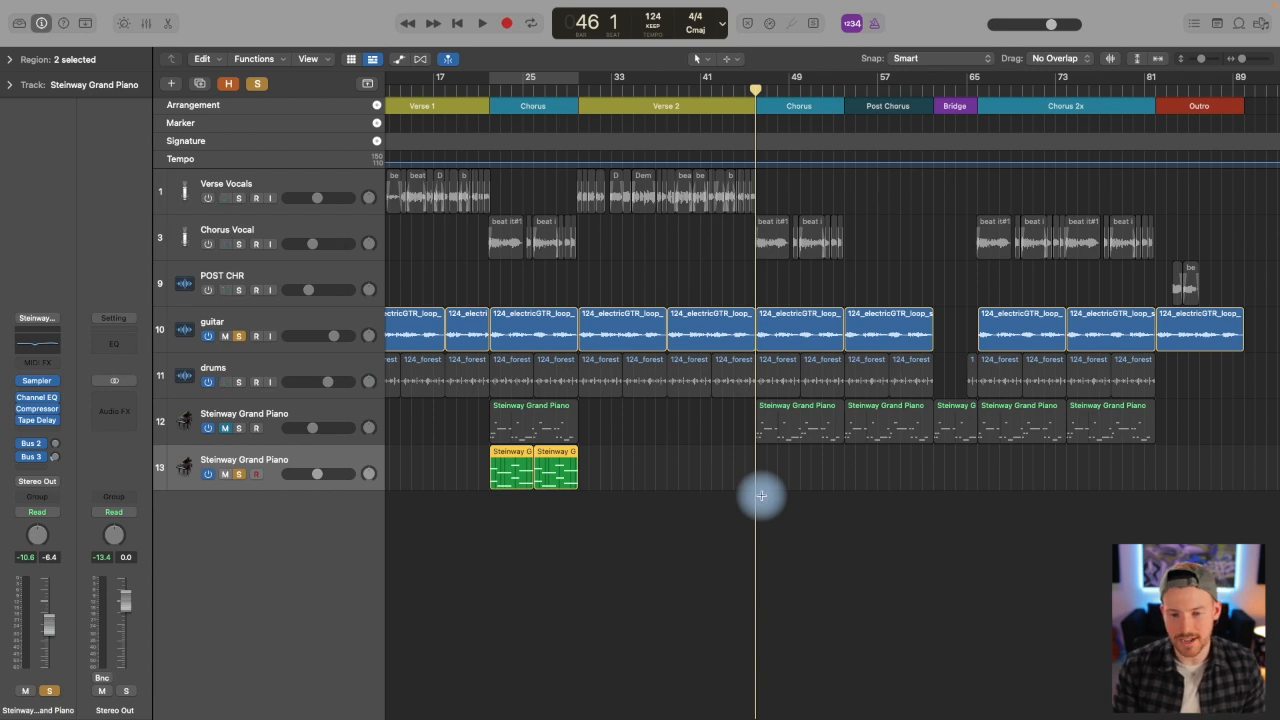
key(super+v)
key(super+v)
key(super+v)
key(super+v)
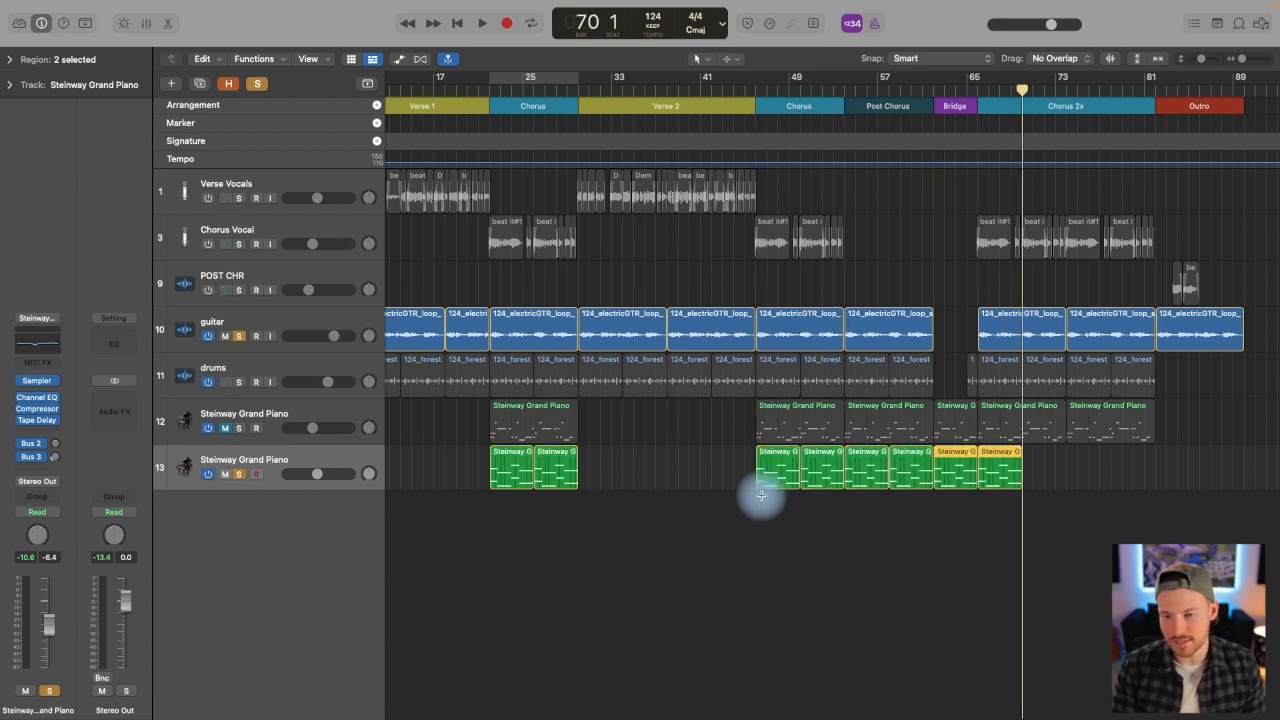
key(super+v)
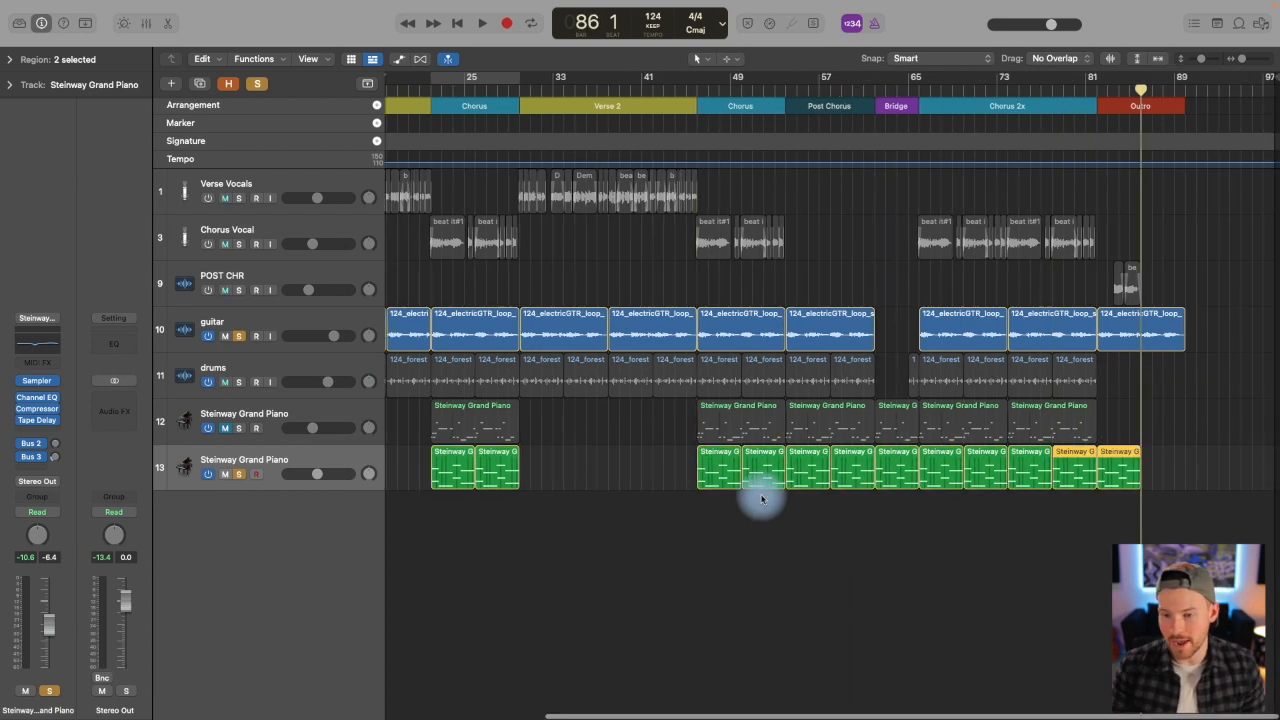
Step: Delete the extra lower-piano region in the outro and return the playhead to bar 46
click(1072, 511)
key(Delete)
click(697, 92)
Step: Turn on cycle playback for the first chorus at bars 22 to 30
scroll(609, 400, left, 5)
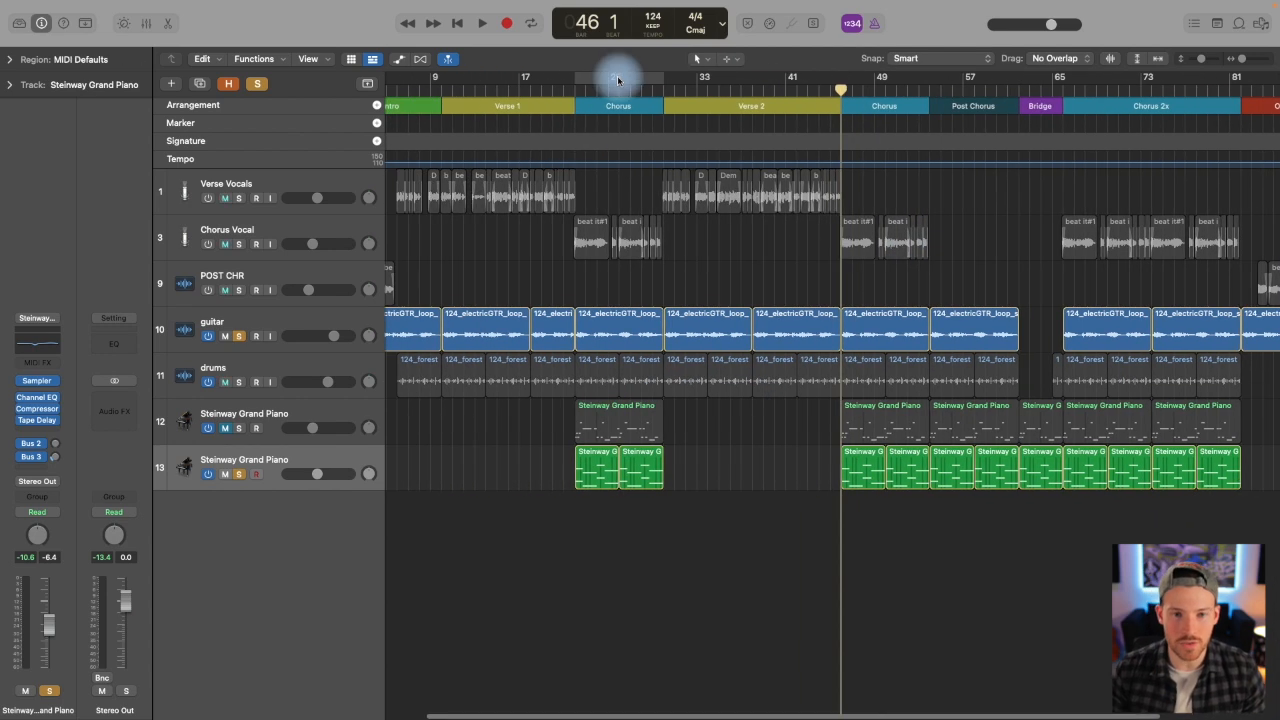
click(617, 80)
drag(1242, 59, 1248, 64)
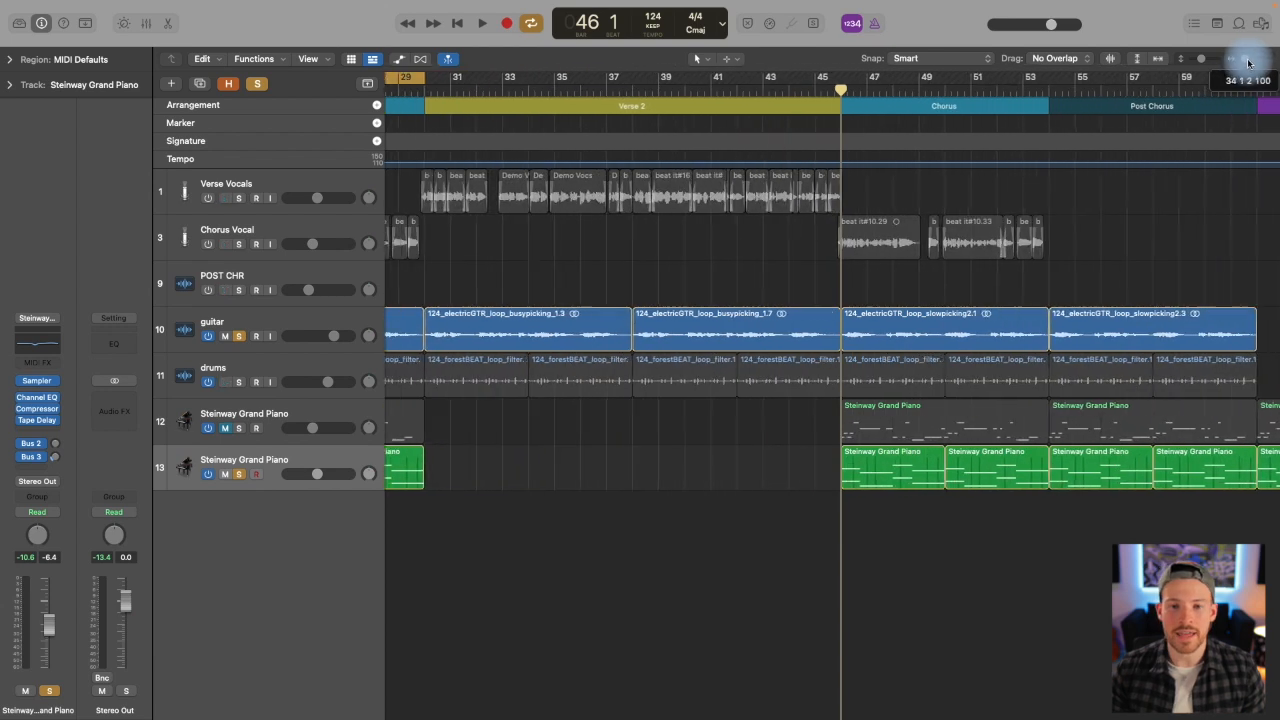
scroll(862, 188, left, 10)
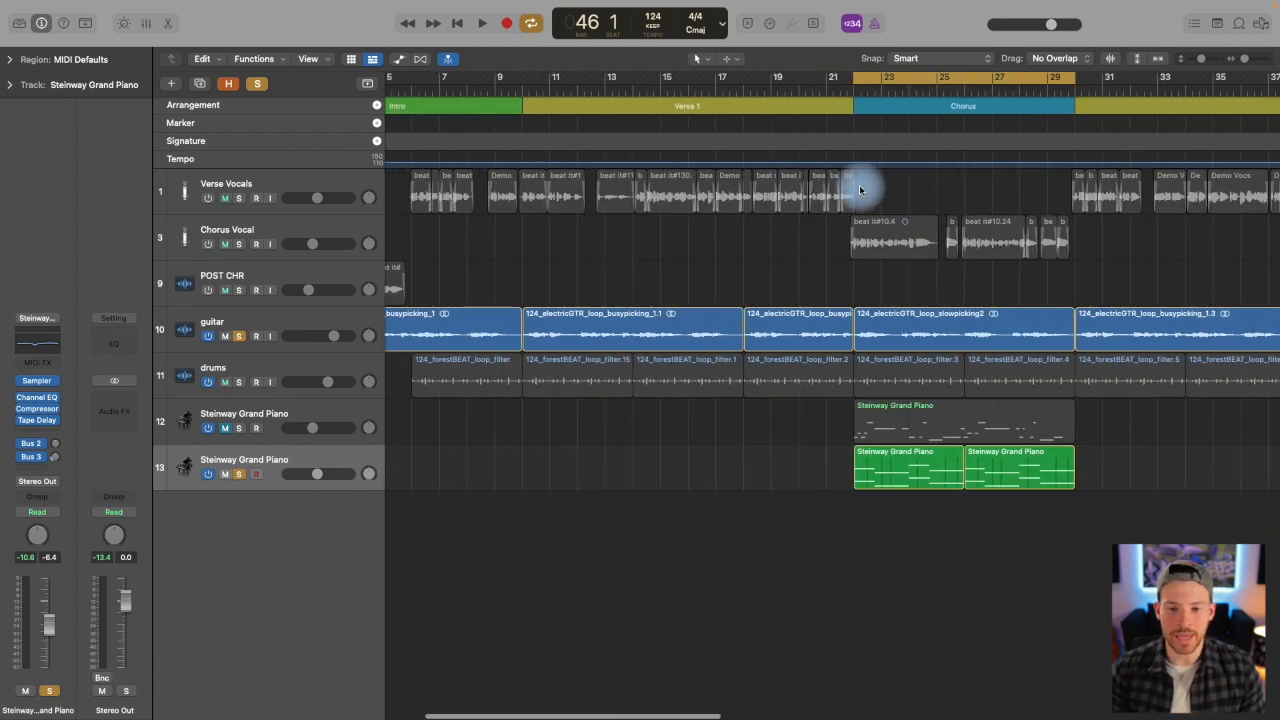
Step: Unmute the upper Steinway Grand Piano track and turn off solo on the lower piano and guitar tracks
click(236, 428)
click(240, 474)
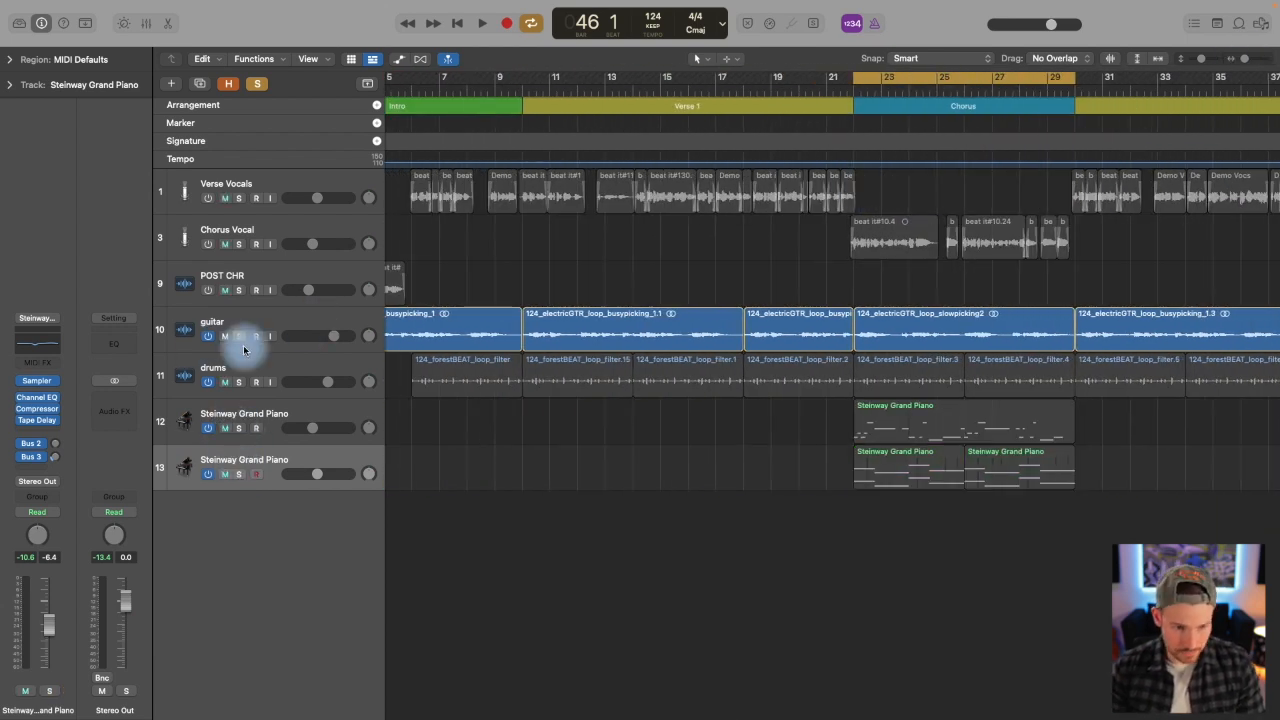
click(240, 336)
Step: Select the upper Steinway Grand Piano track and play the first chorus with guitar, drums and both pianos
click(271, 414)
key(space)
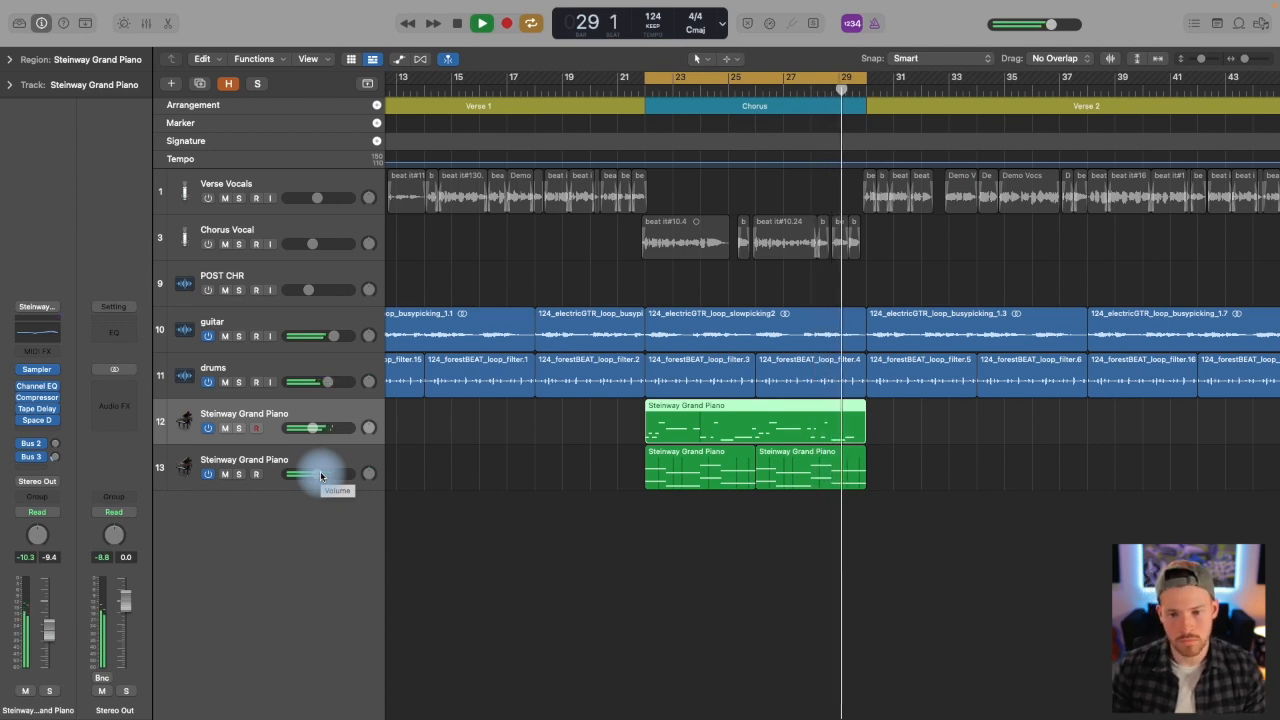
key(space)
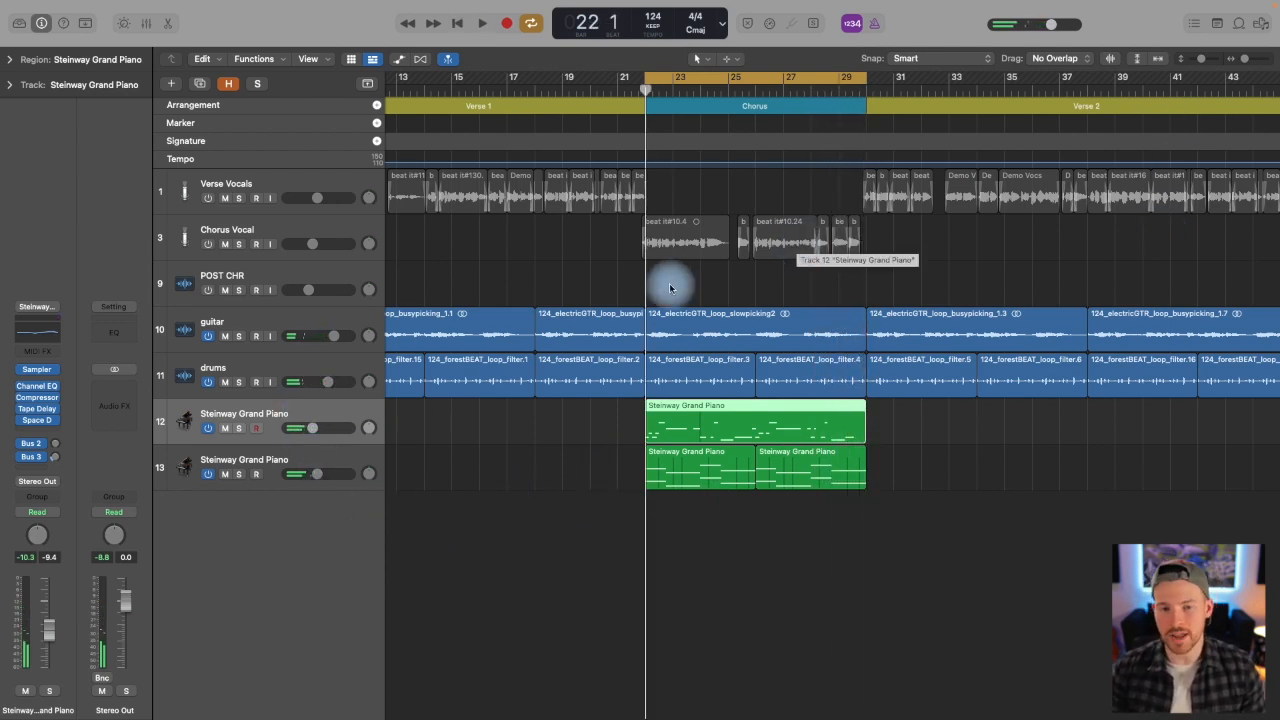
Step: Create one new software instrument track using Alchemy in stereo
scroll(552, 339, right, 3)
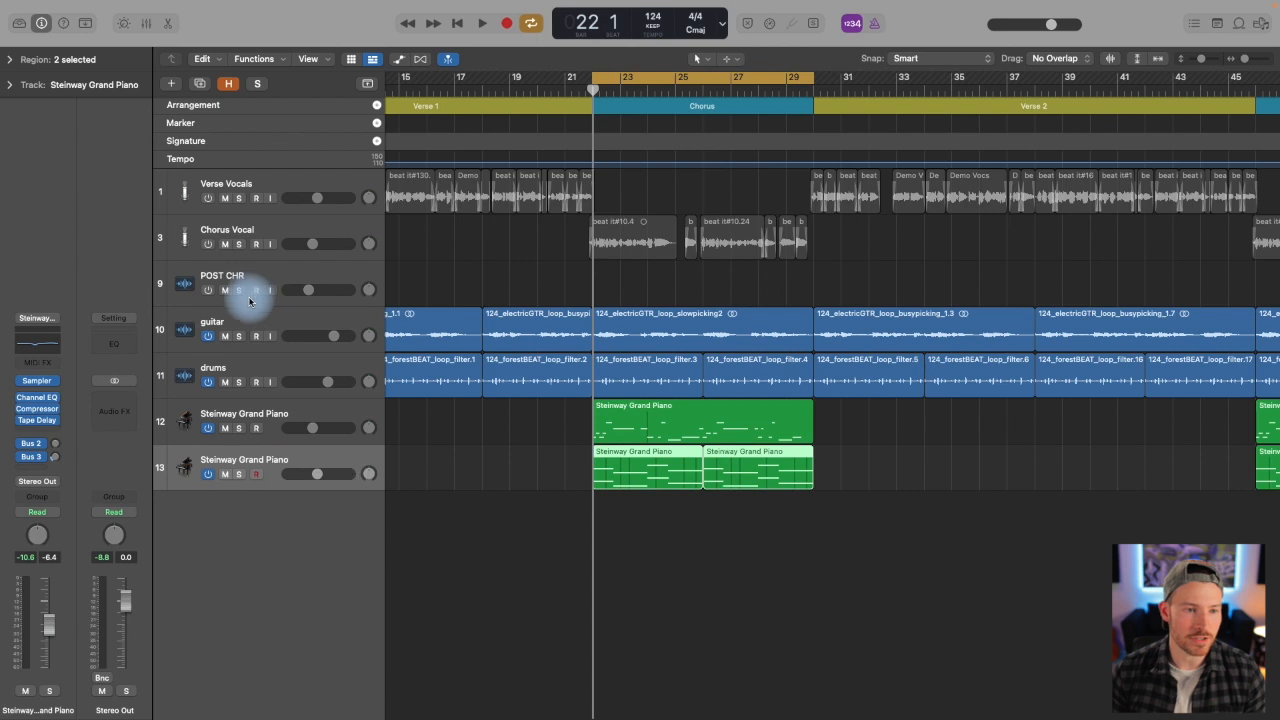
click(169, 86)
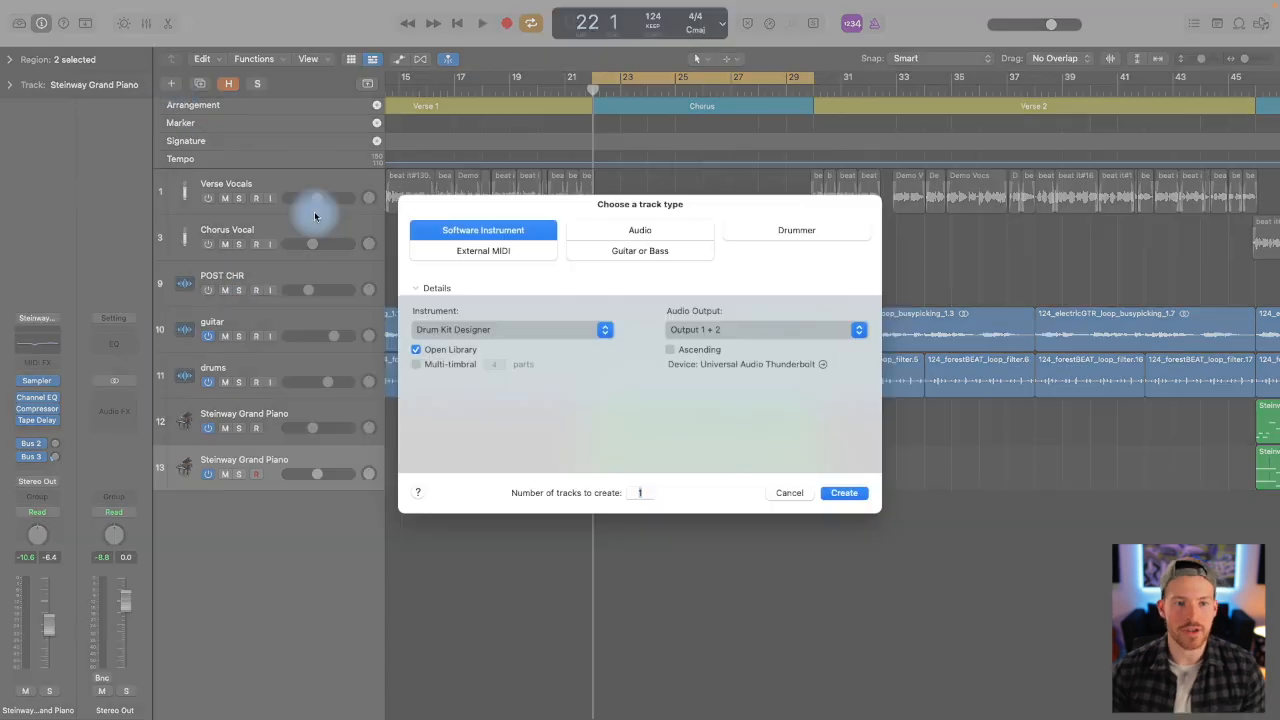
click(479, 238)
click(524, 336)
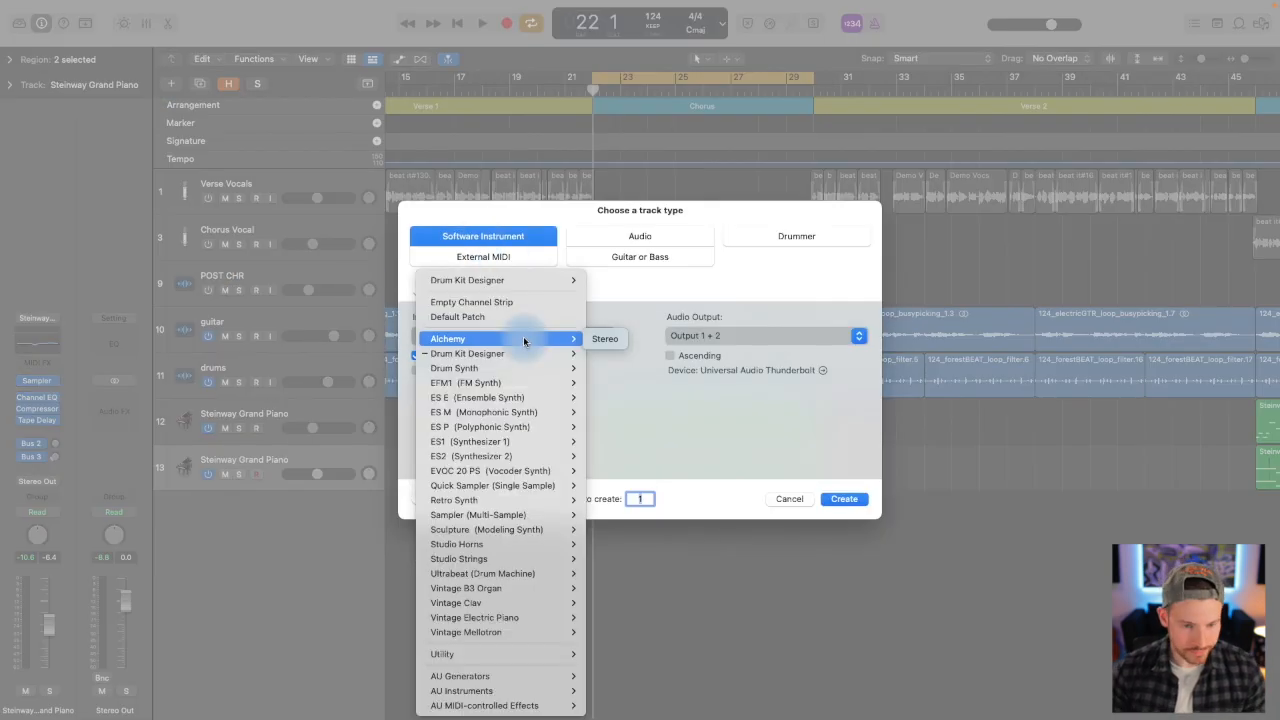
mouse_move(586, 338)
click(594, 340)
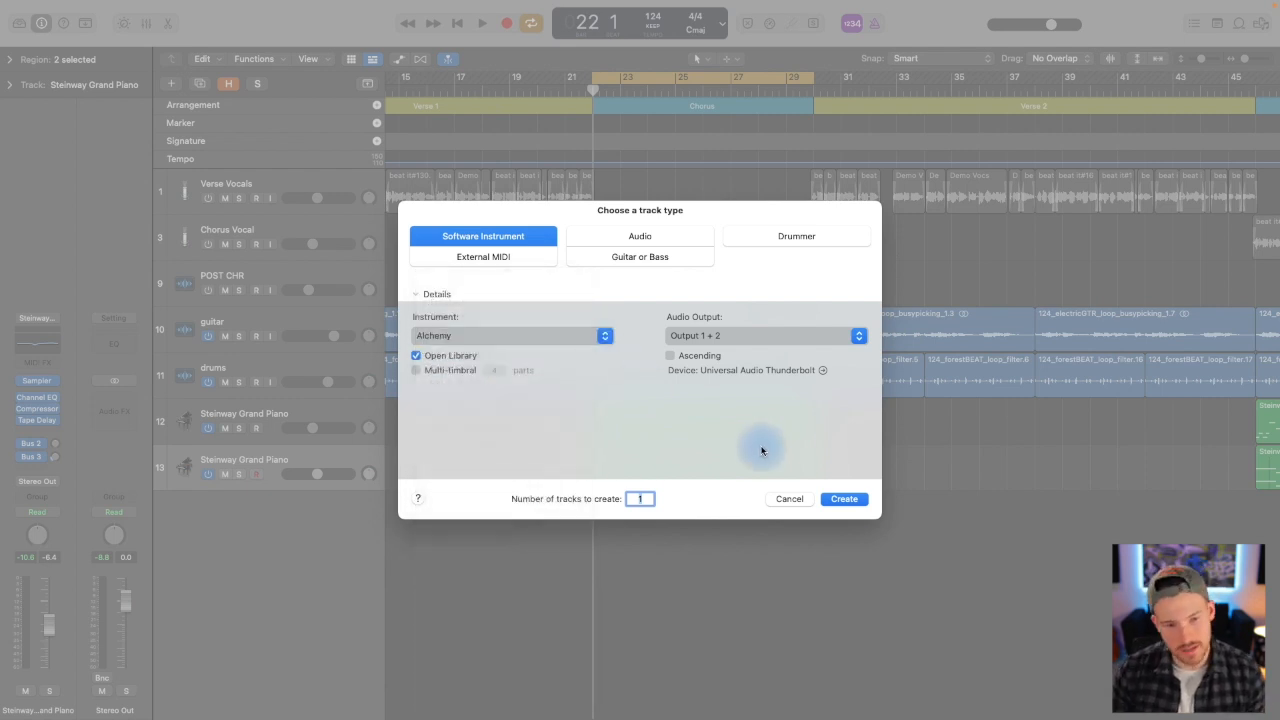
click(841, 501)
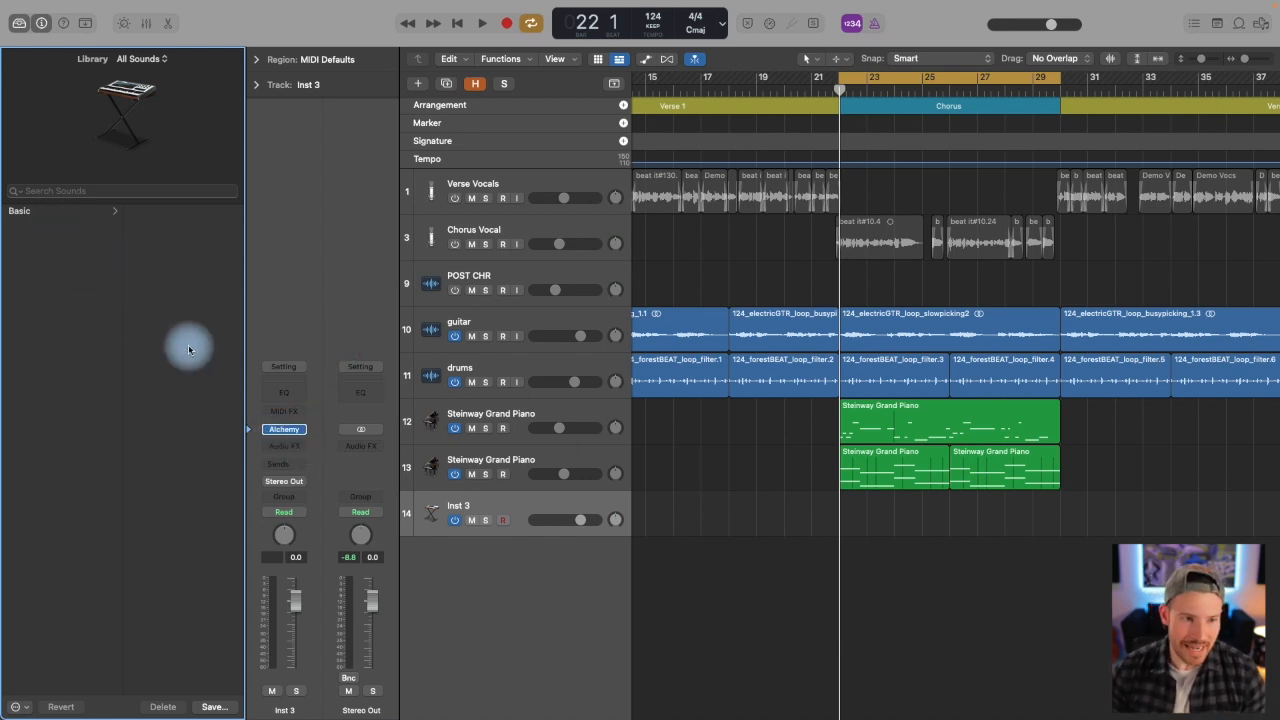
Step: Open the Alchemy instrument on the new track and look through its full preset list
click(28, 214)
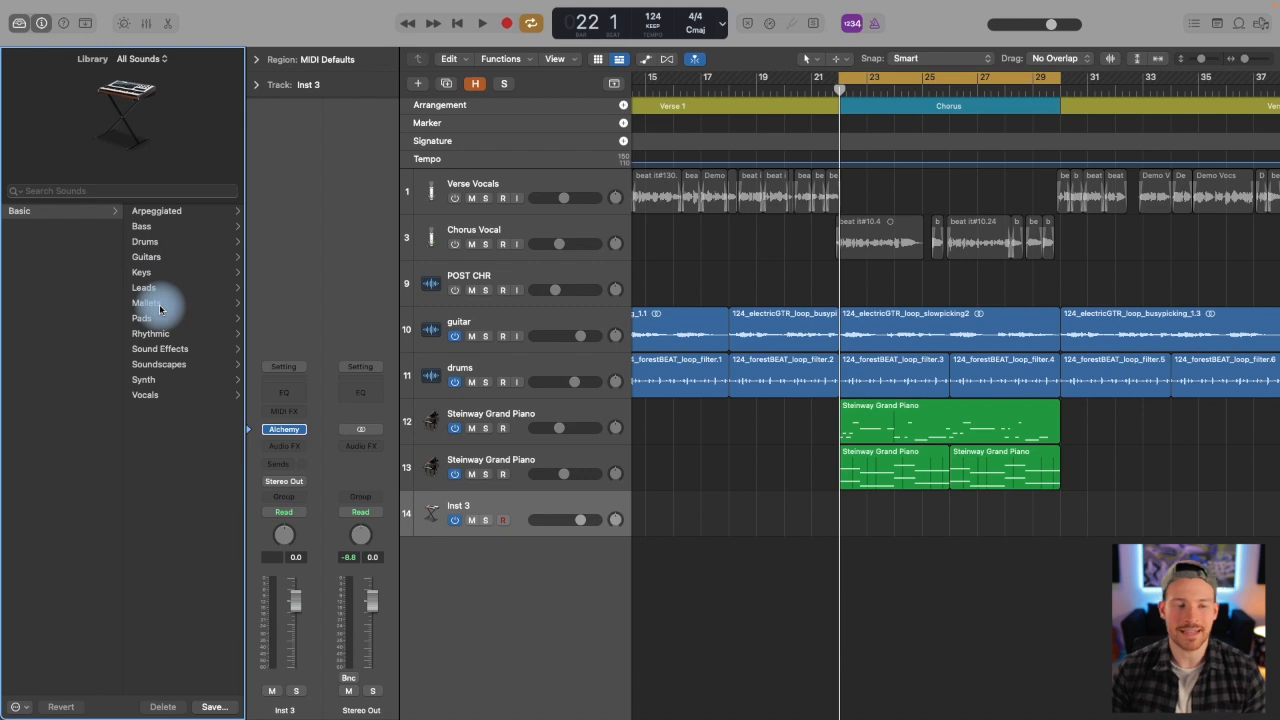
click(282, 430)
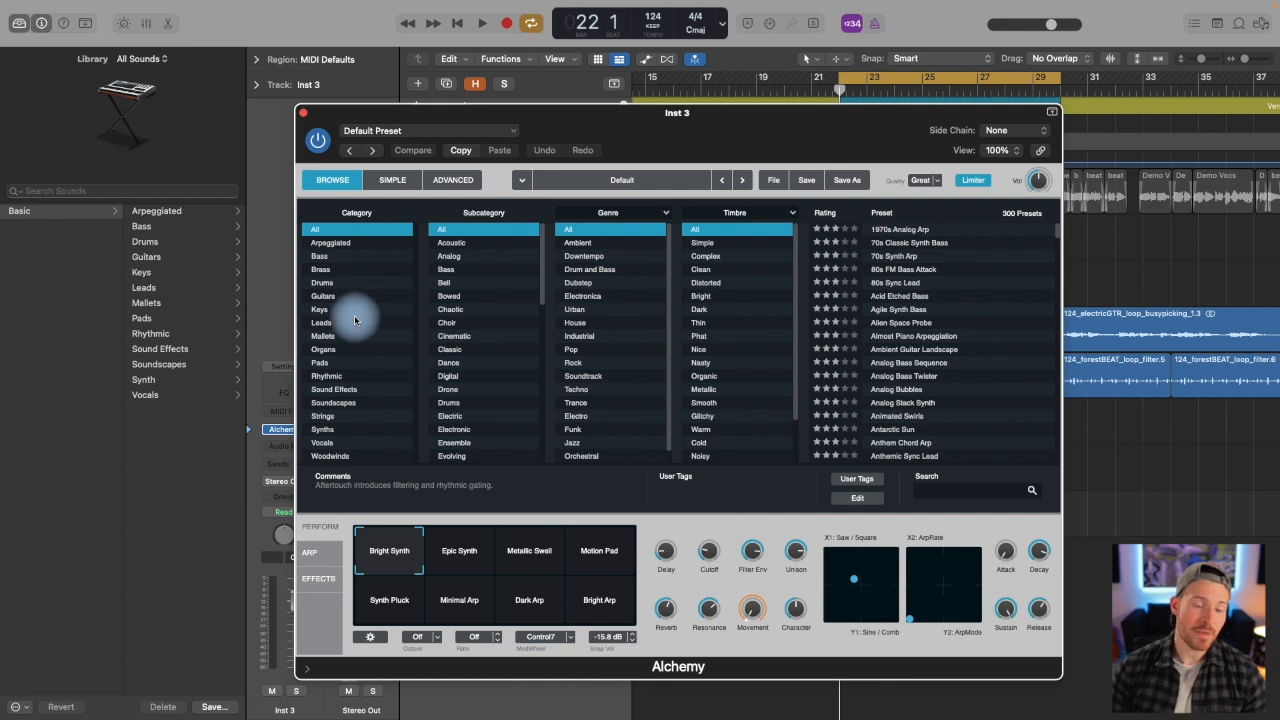
scroll(970, 310, down, 20)
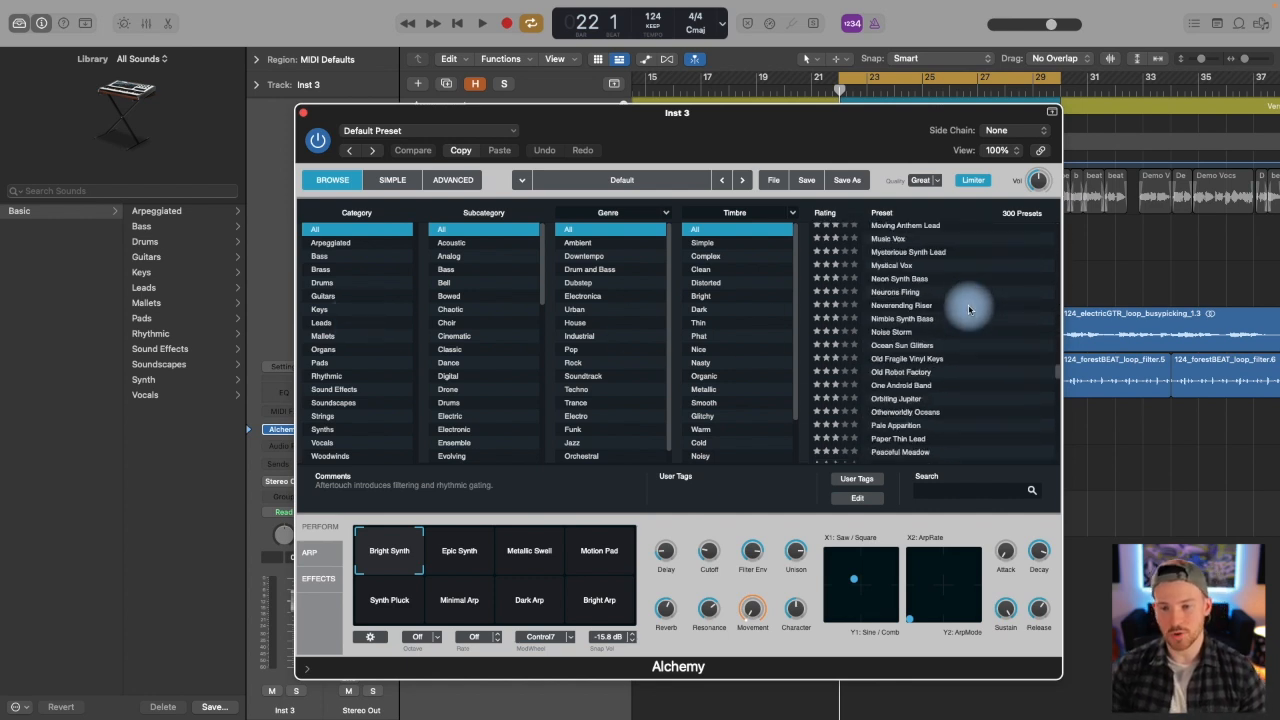
scroll(947, 327, up, 20)
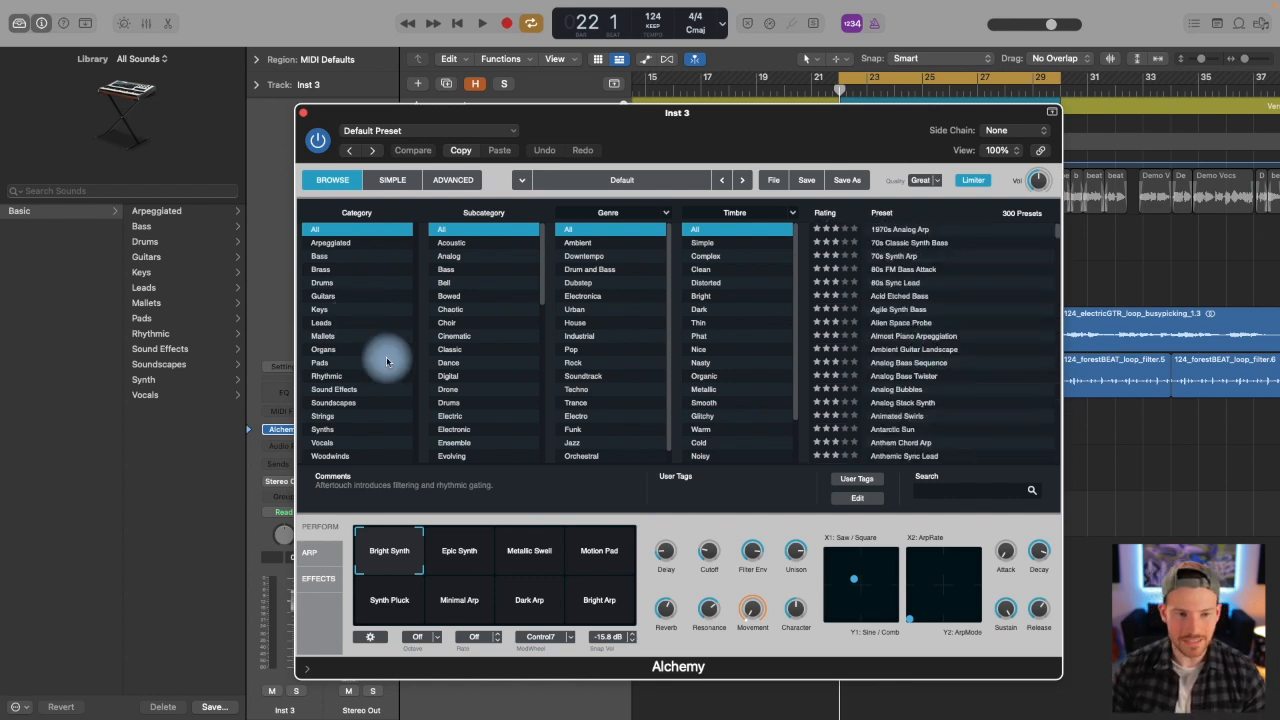
Step: Filter the Alchemy presets to the Pads category, Analog subcategory and Warm timbre
click(322, 364)
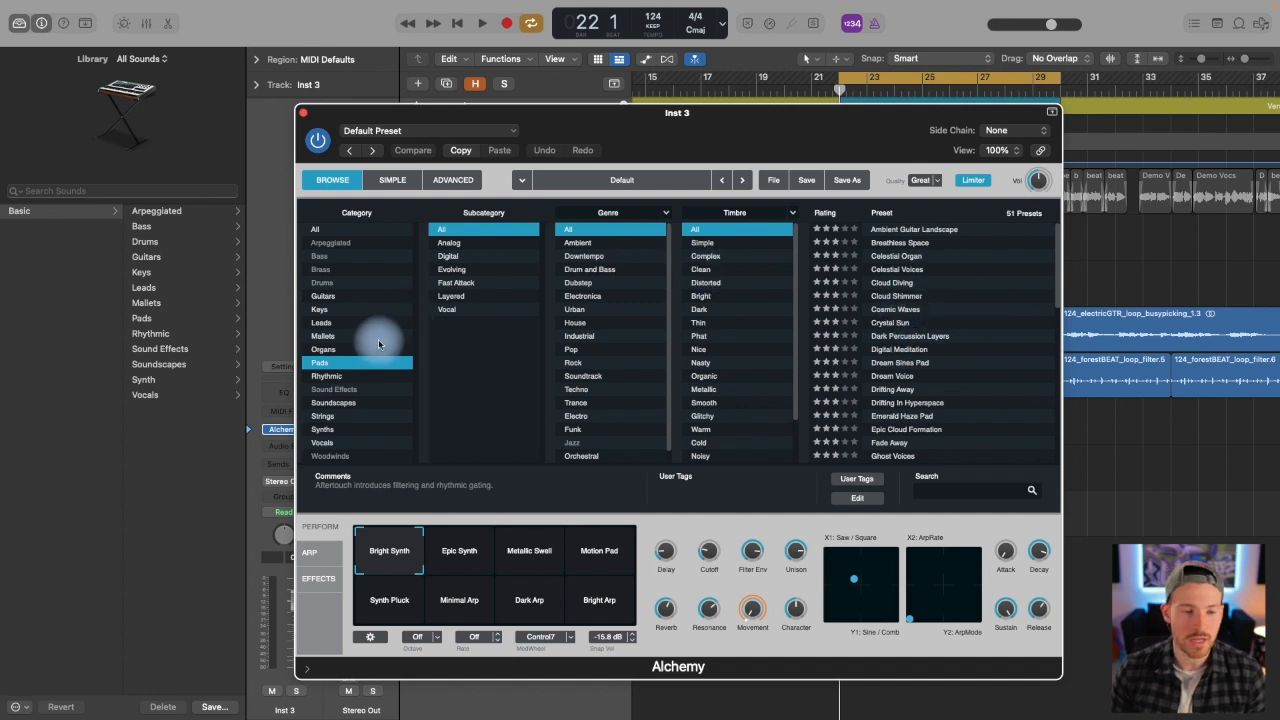
click(473, 246)
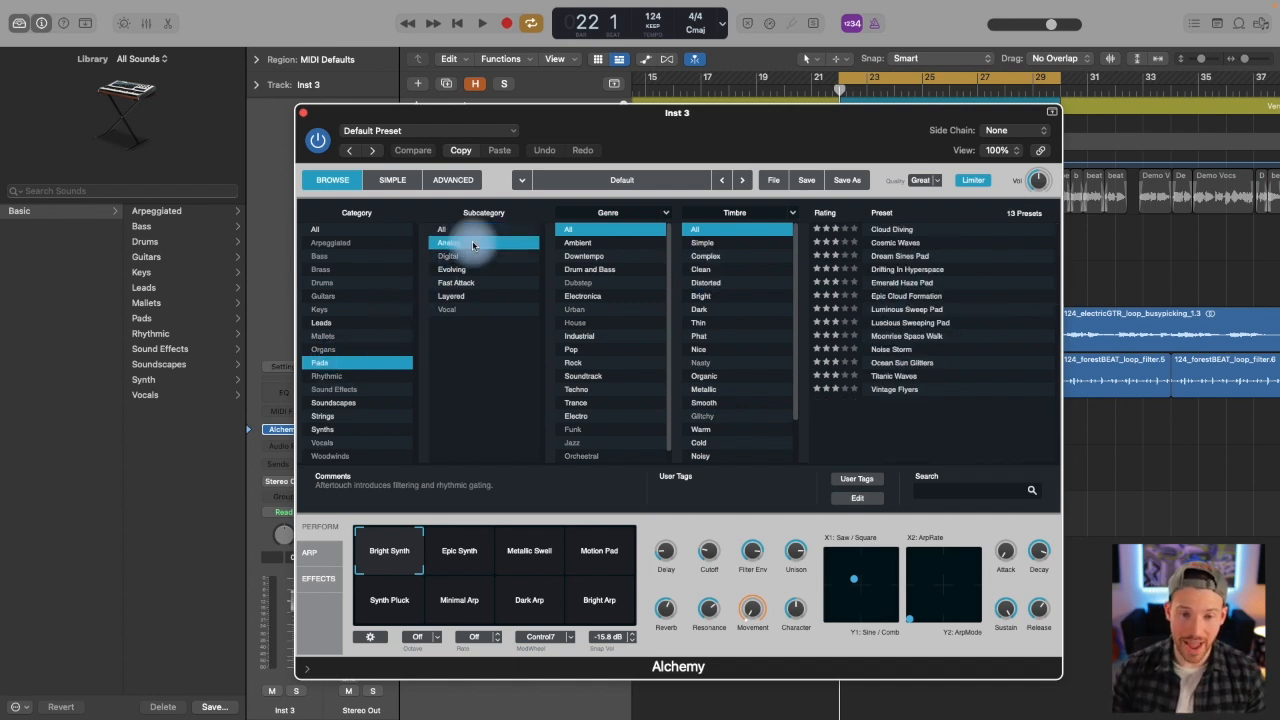
scroll(608, 329, down, 1)
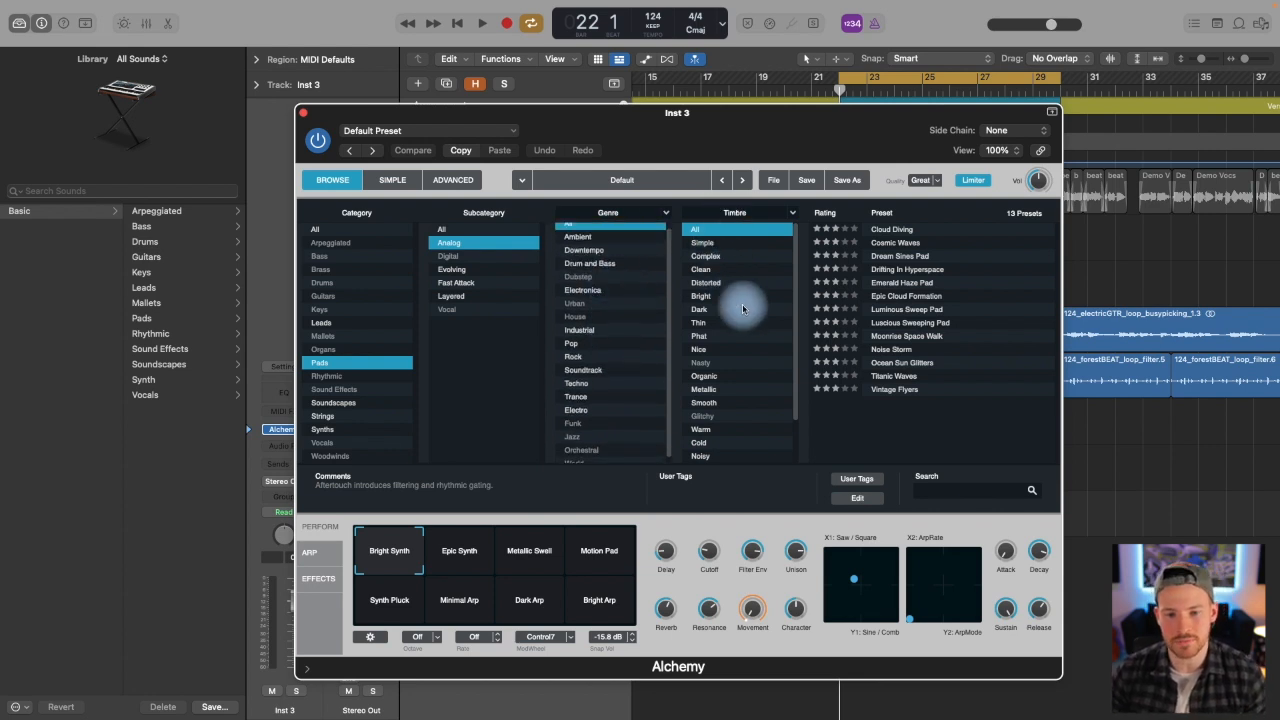
scroll(723, 330, down, 2)
scroll(717, 335, down, 2)
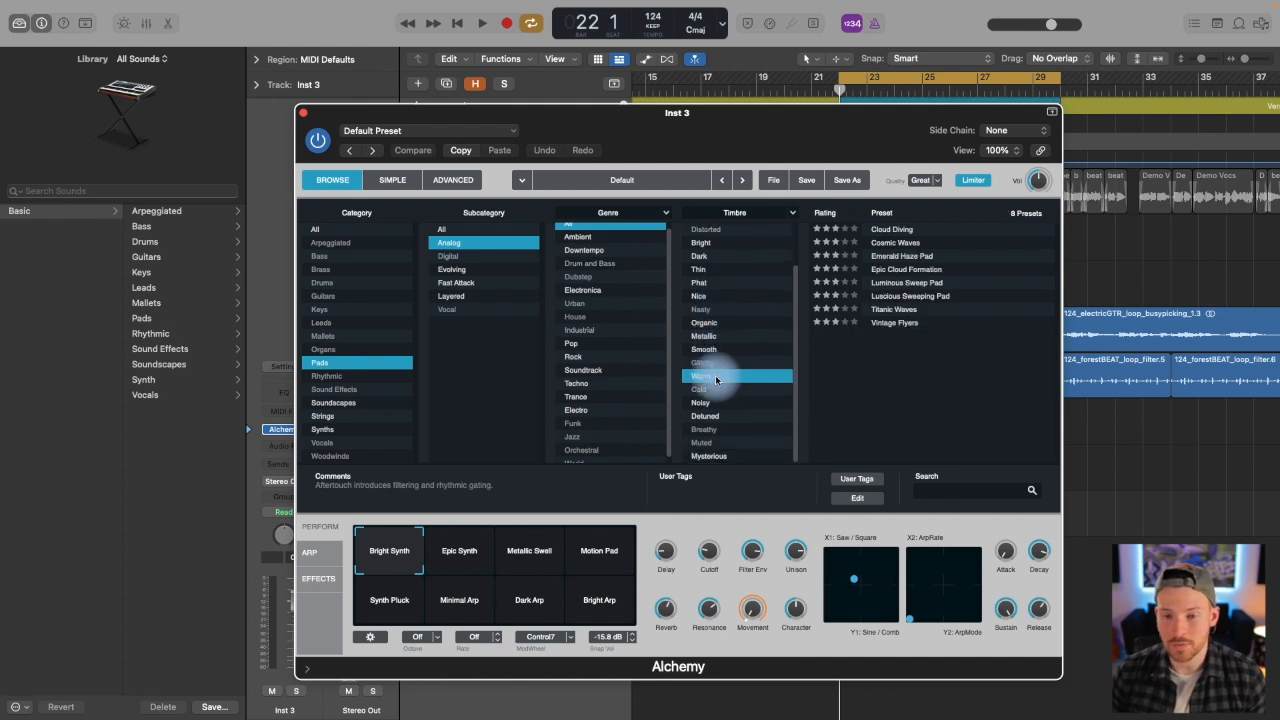
Step: Audition the Cloud Diving, Cosmic Waves and Emerald Haze Pad presets, and keep Cloud Diving on the new track
click(900, 231)
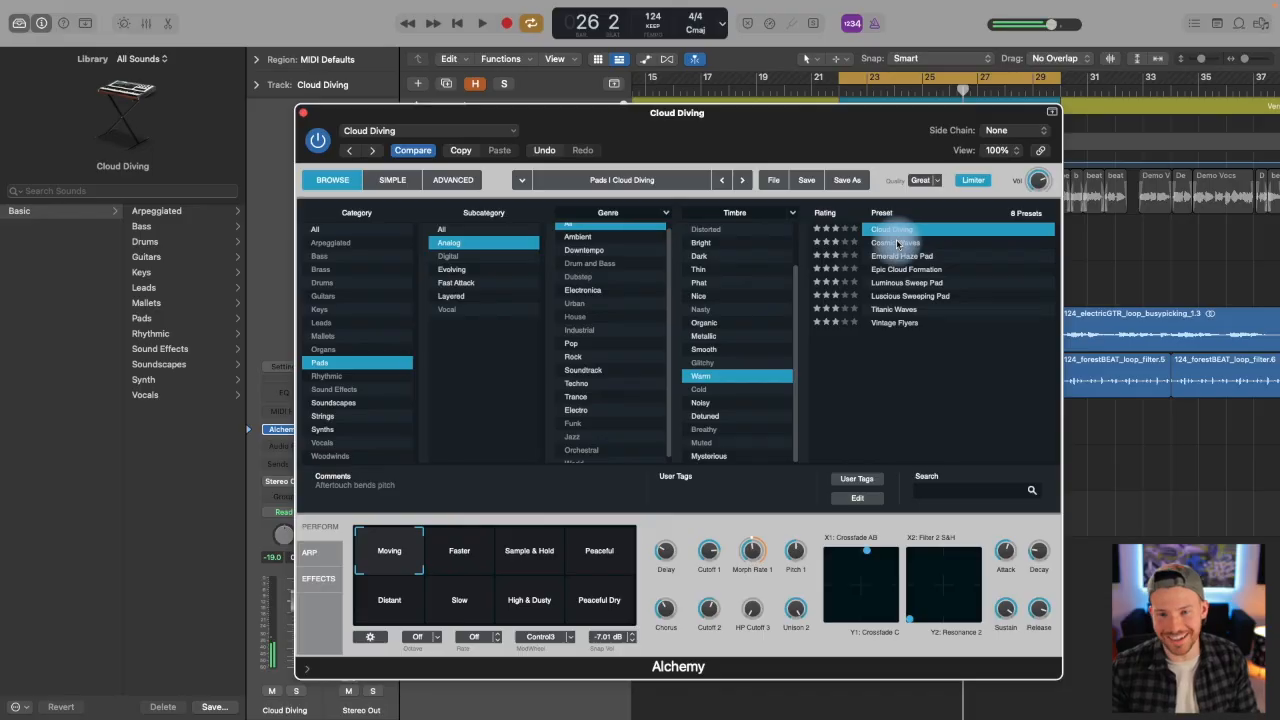
click(895, 243)
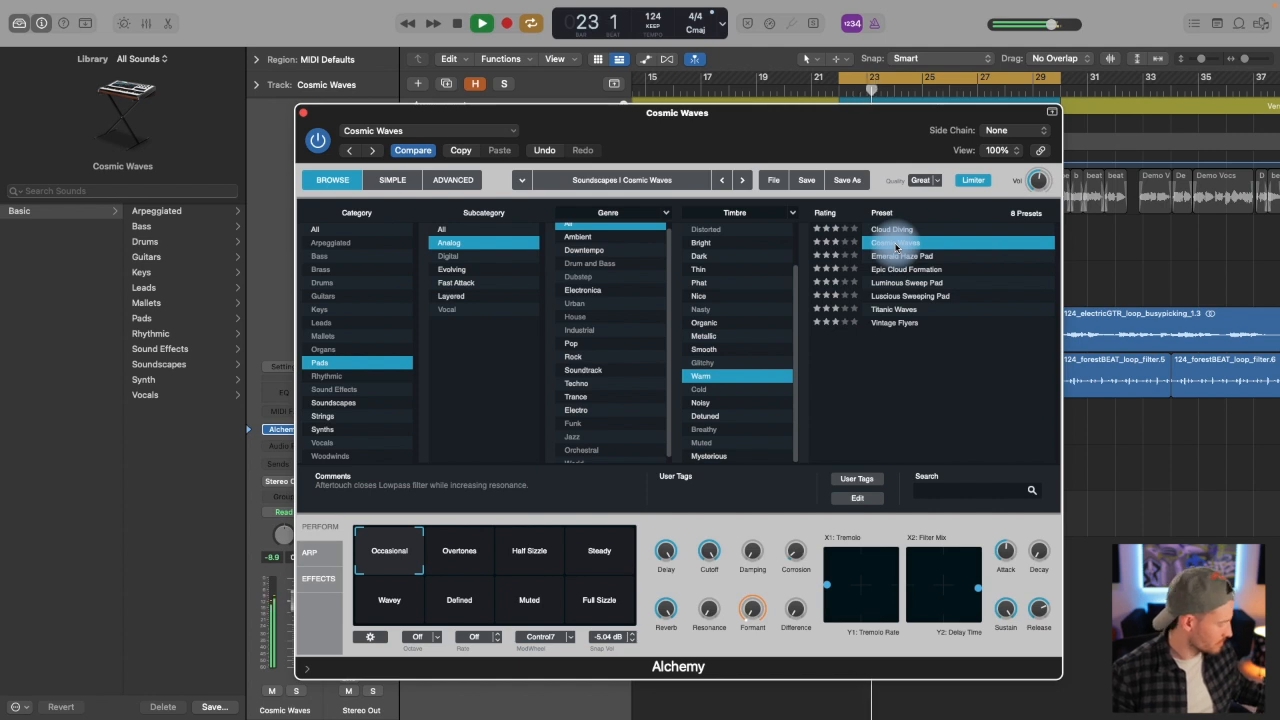
click(900, 257)
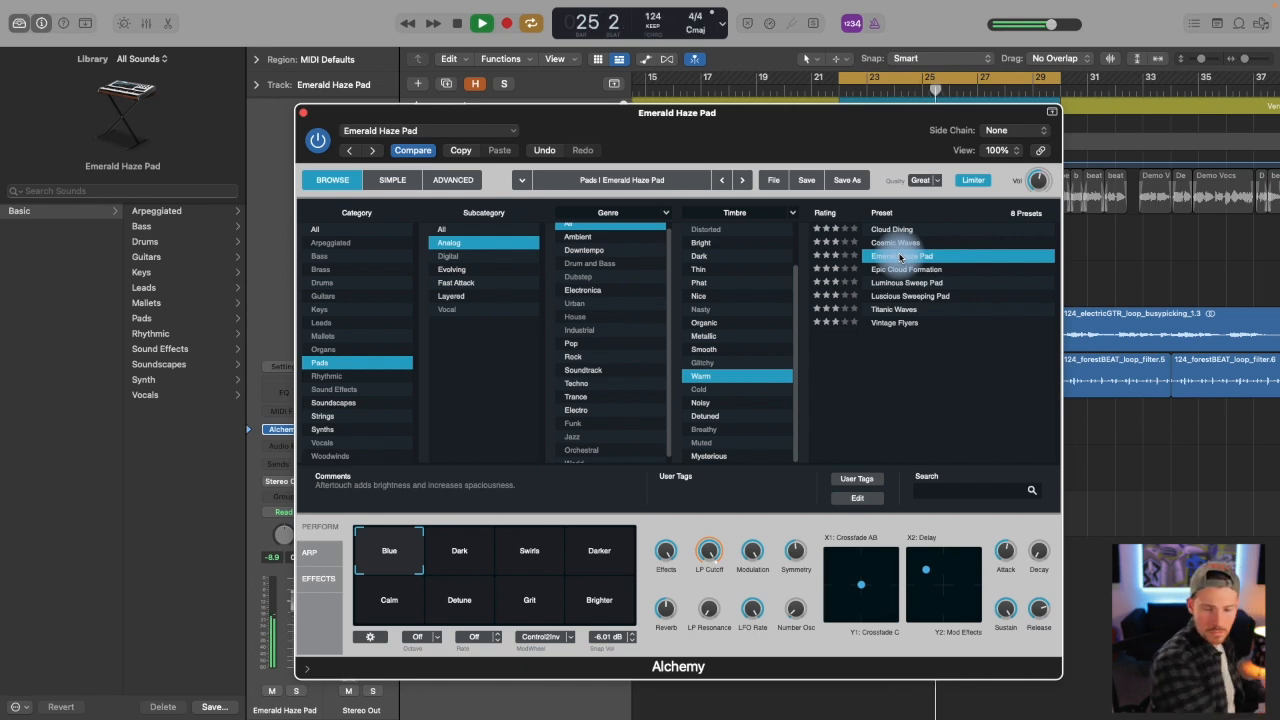
key(space)
click(898, 229)
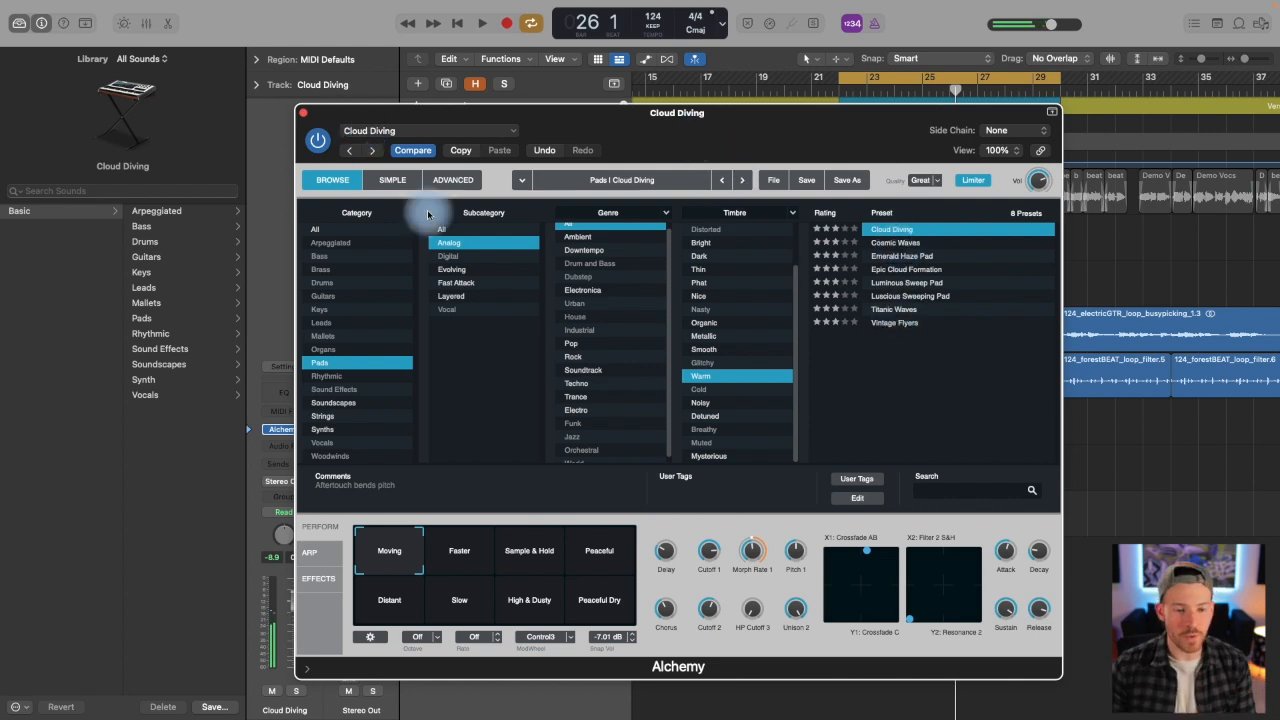
drag(774, 157, 491, 100)
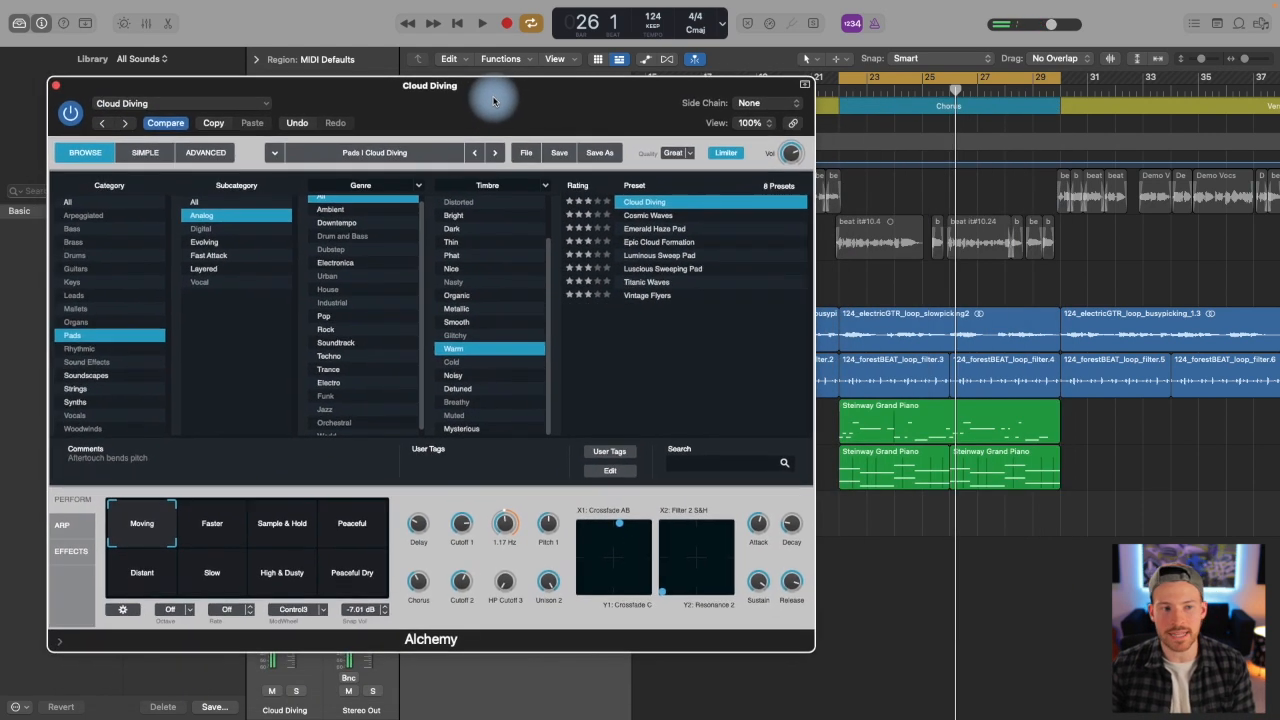
click(58, 90)
Step: Record a sustained pad part on the Cloud Diving track across the first chorus, starting from bar 21 with cycling off
click(812, 90)
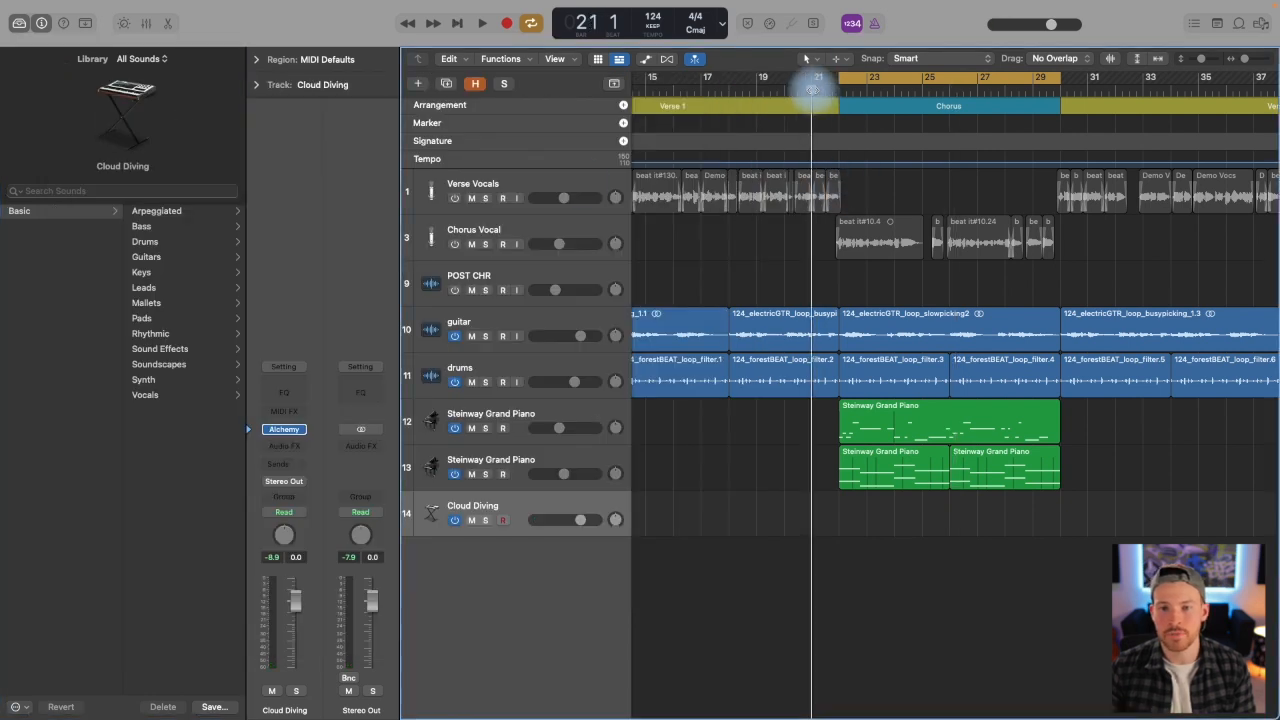
key(c)
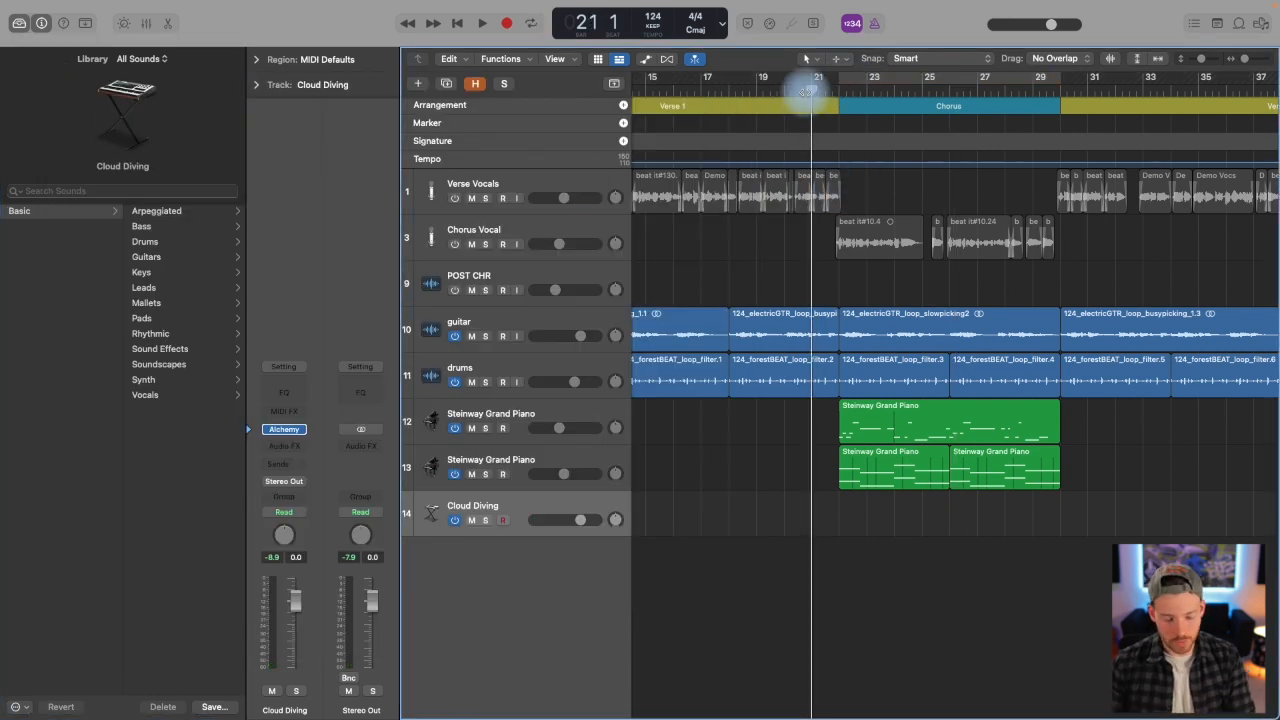
key(r)
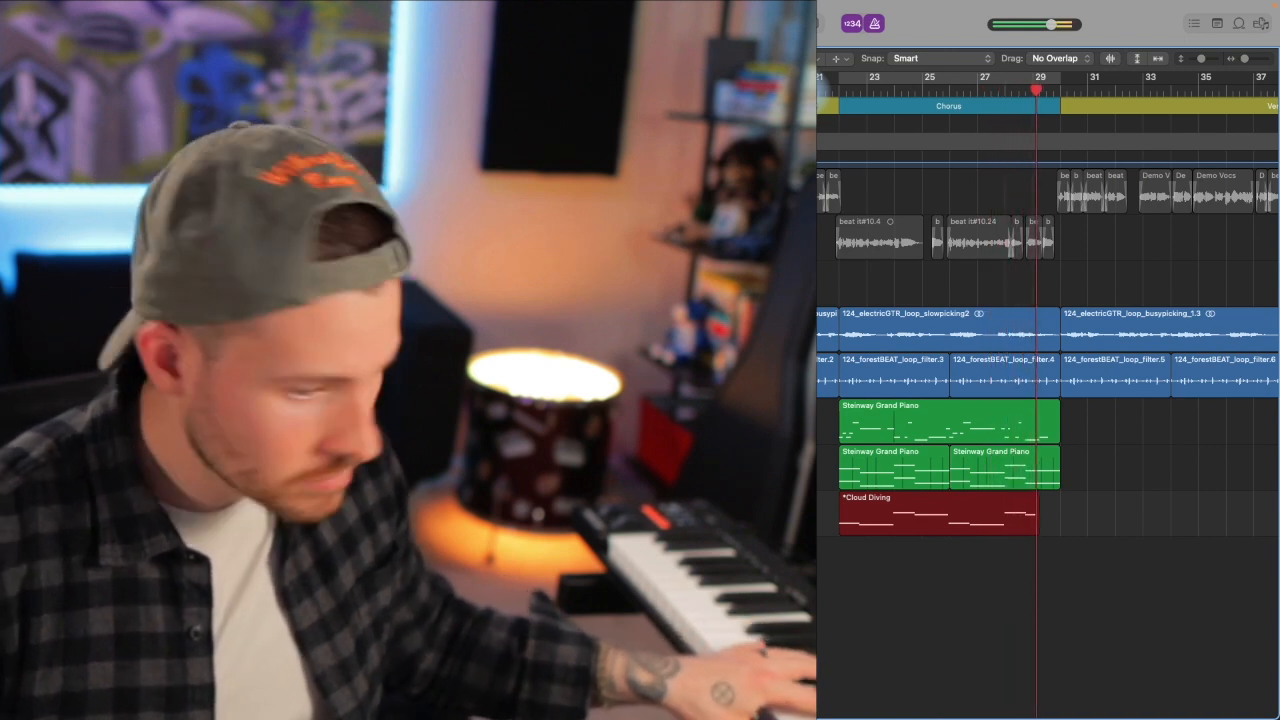
key(space)
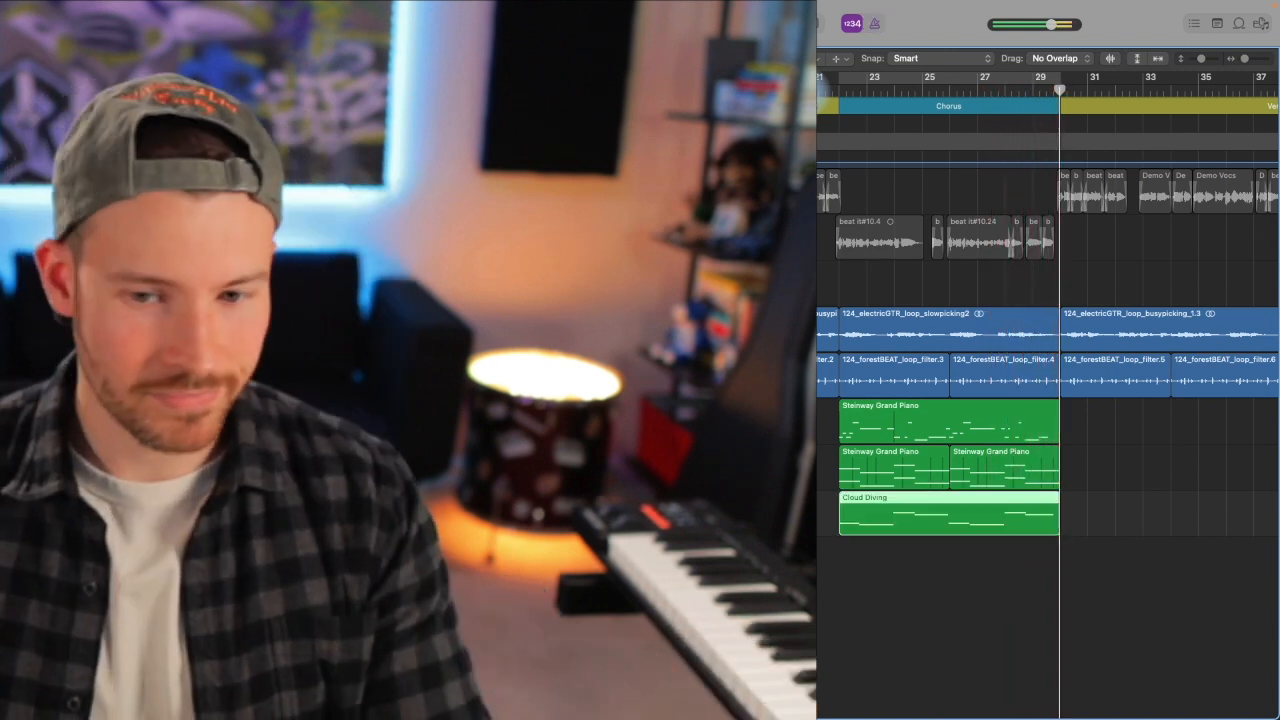
Step: Quantize all the notes in the recorded Cloud Diving region to 1/16 Swing A
double_click(862, 508)
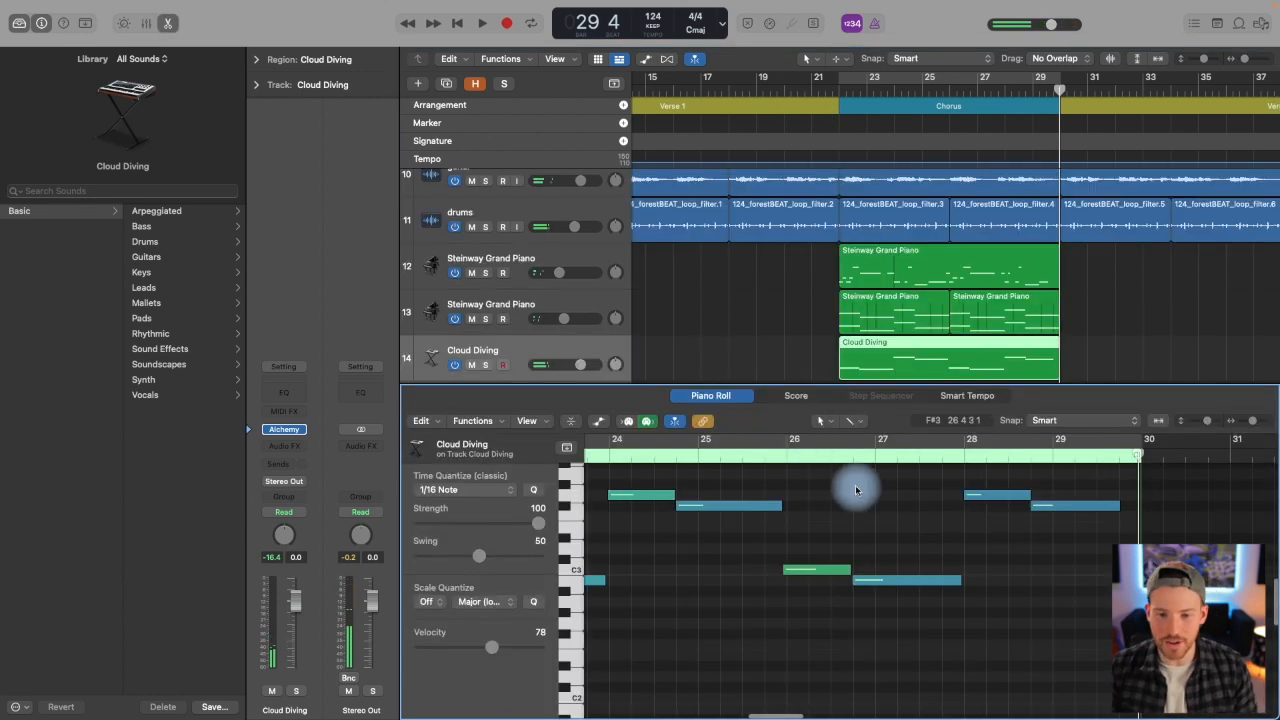
scroll(696, 536, left, 3)
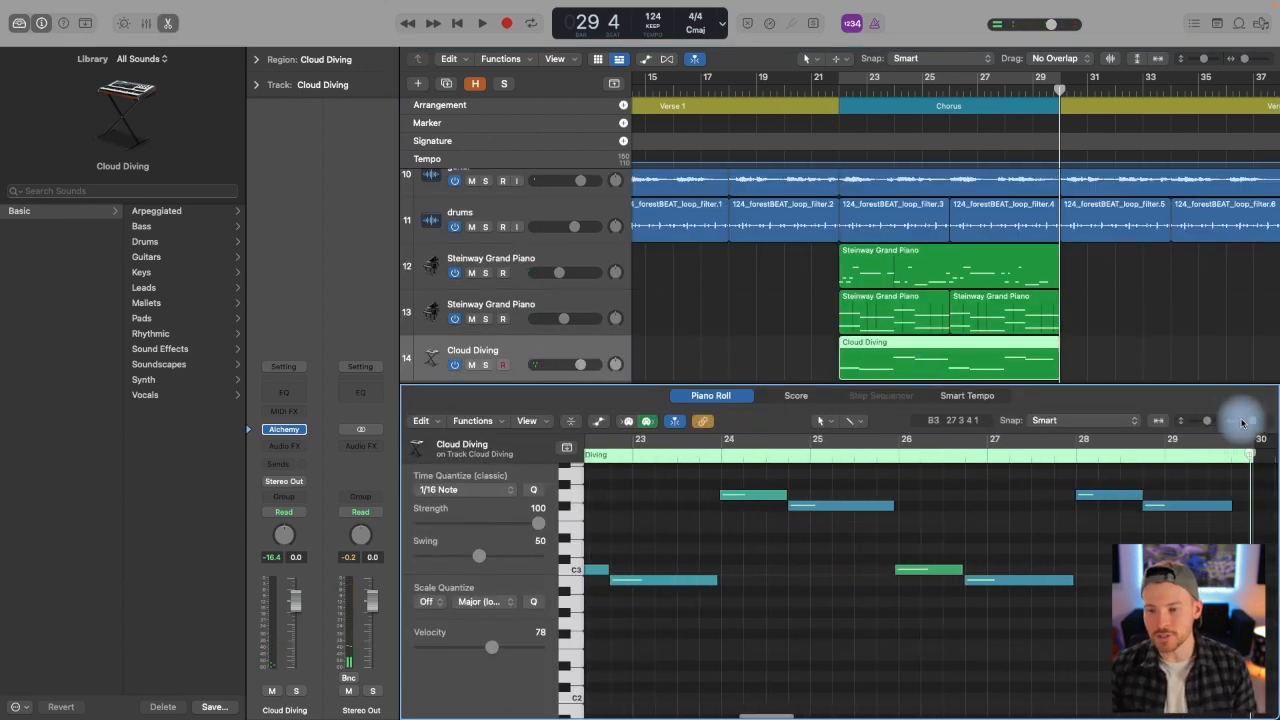
drag(1253, 421, 1250, 421)
scroll(1086, 527, right, 4)
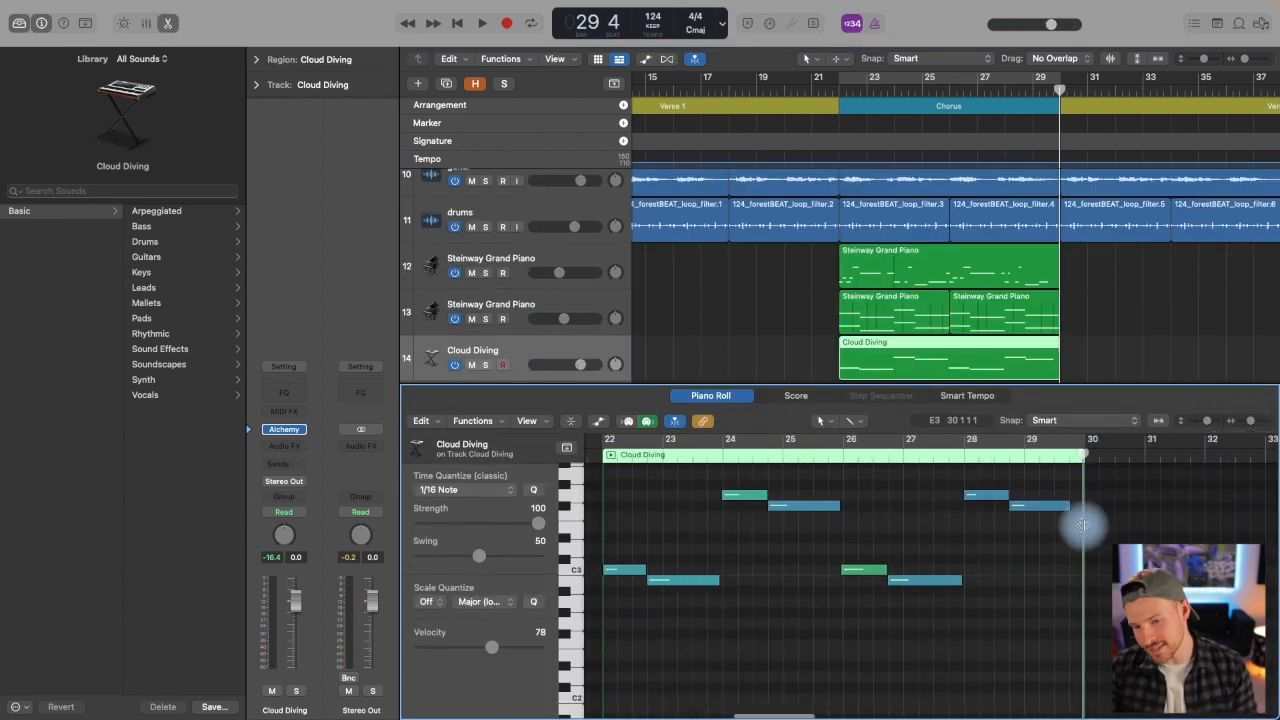
scroll(1083, 525, up, 1)
scroll(1083, 525, left, 1)
drag(594, 476, 1098, 632)
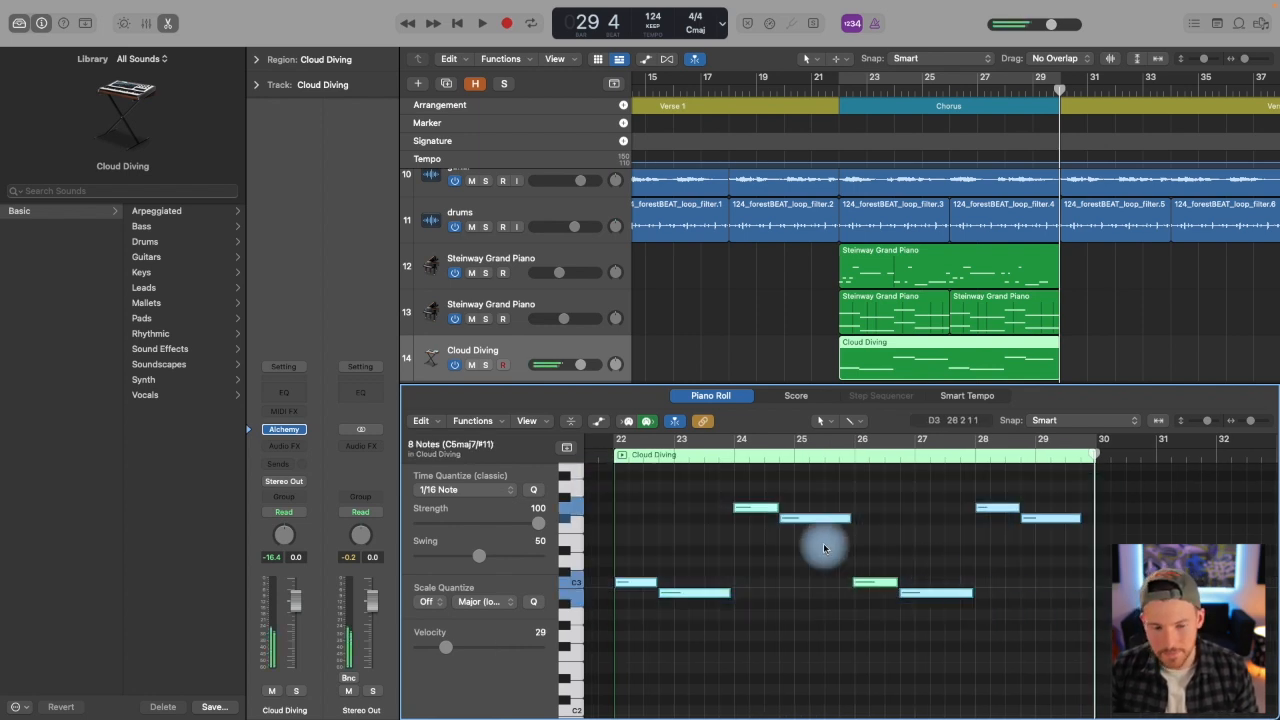
click(466, 491)
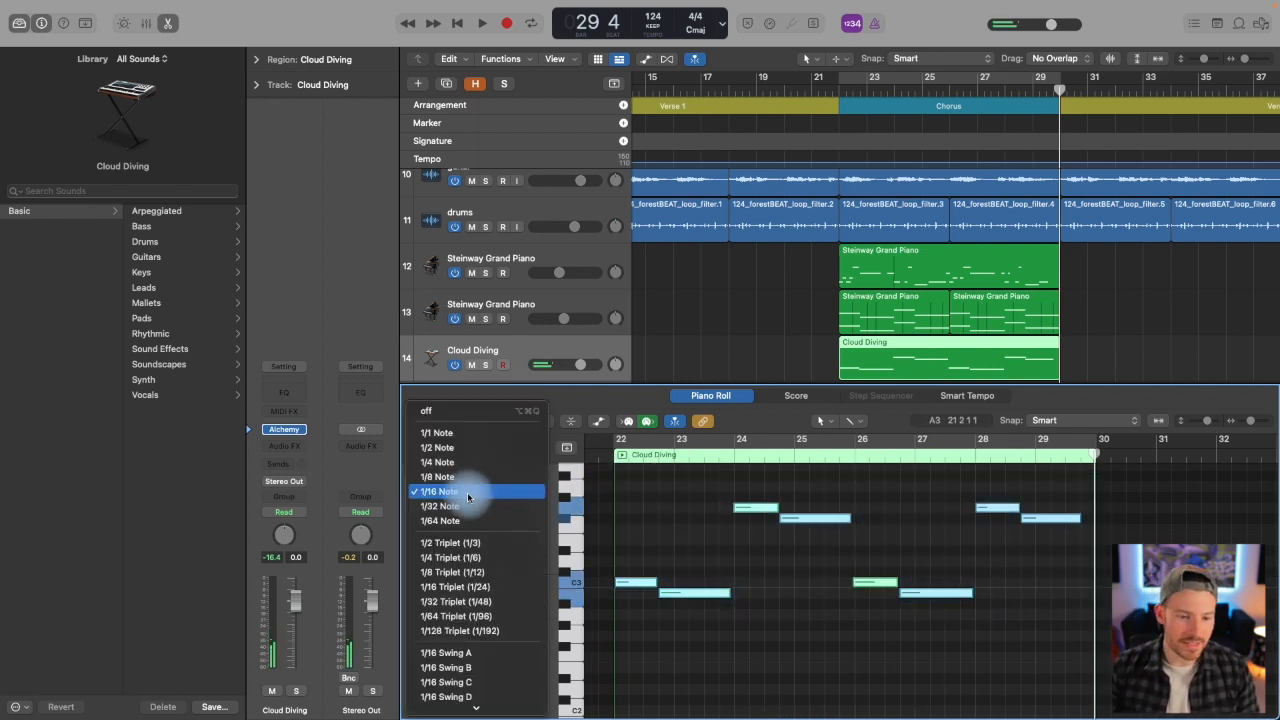
click(479, 652)
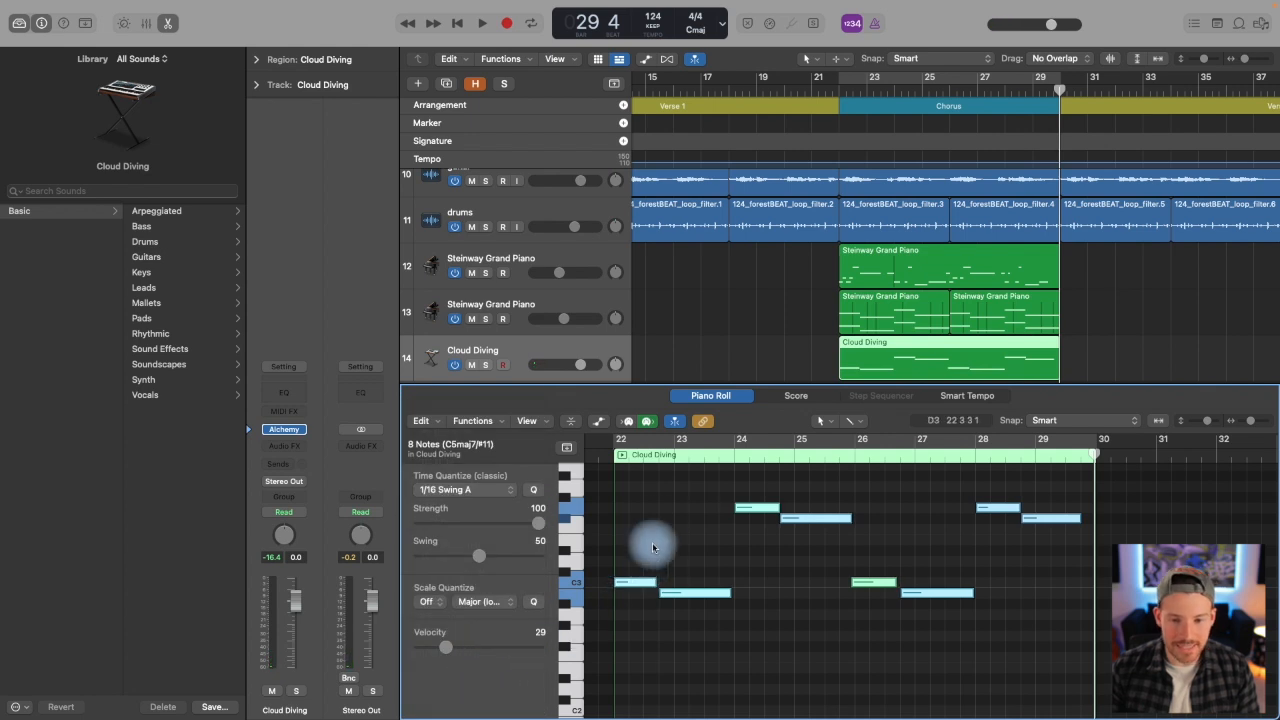
click(702, 532)
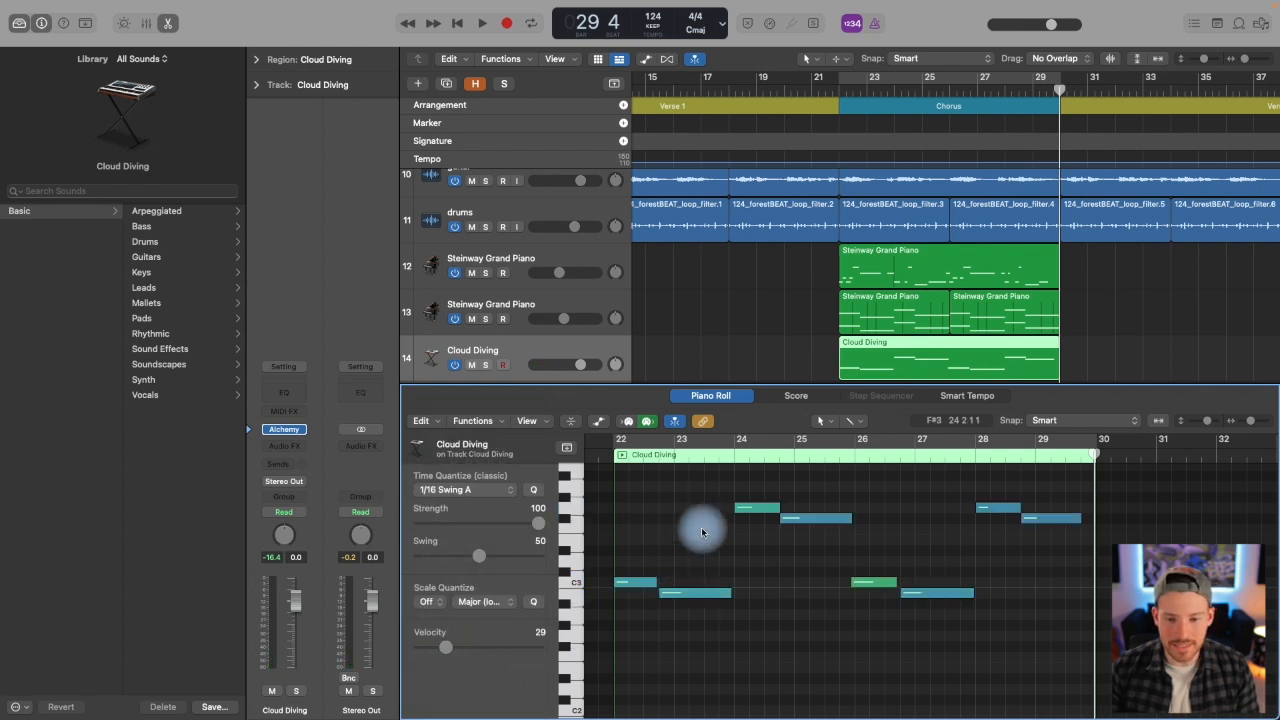
Step: Loop the first chorus with the Cloud Diving track soloed and its Alchemy instrument open
click(861, 82)
click(168, 22)
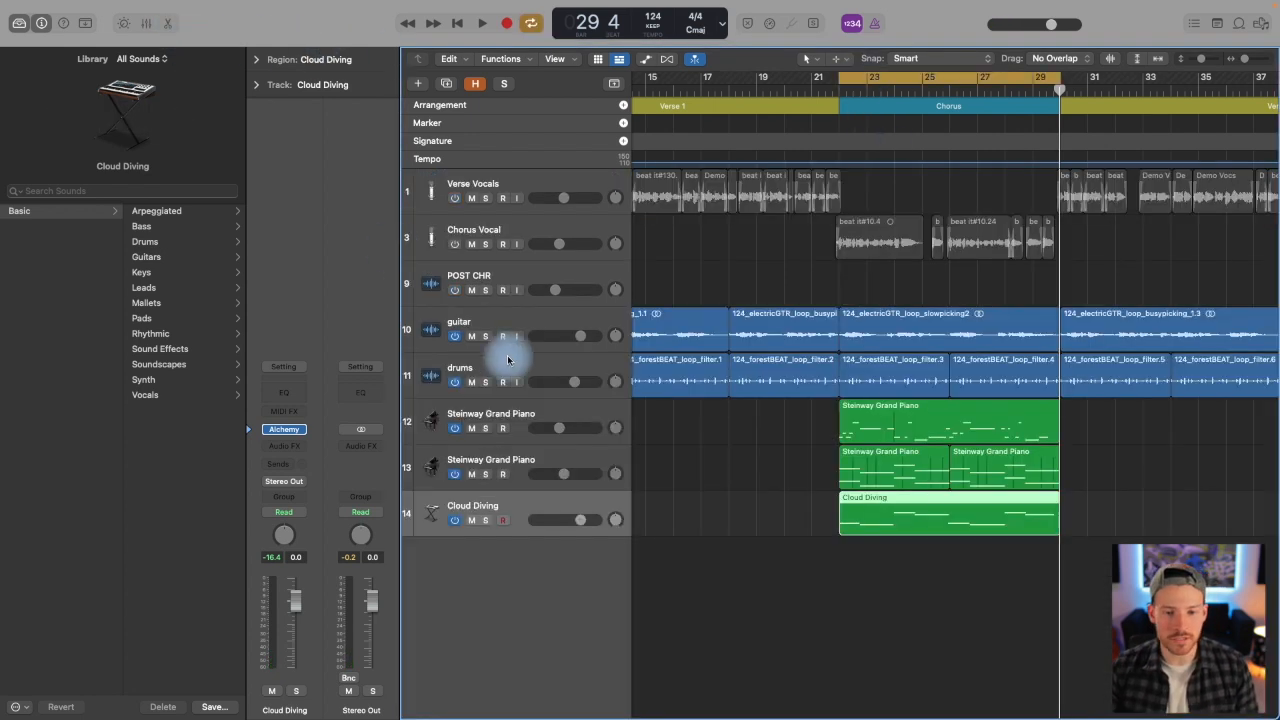
click(485, 520)
click(284, 431)
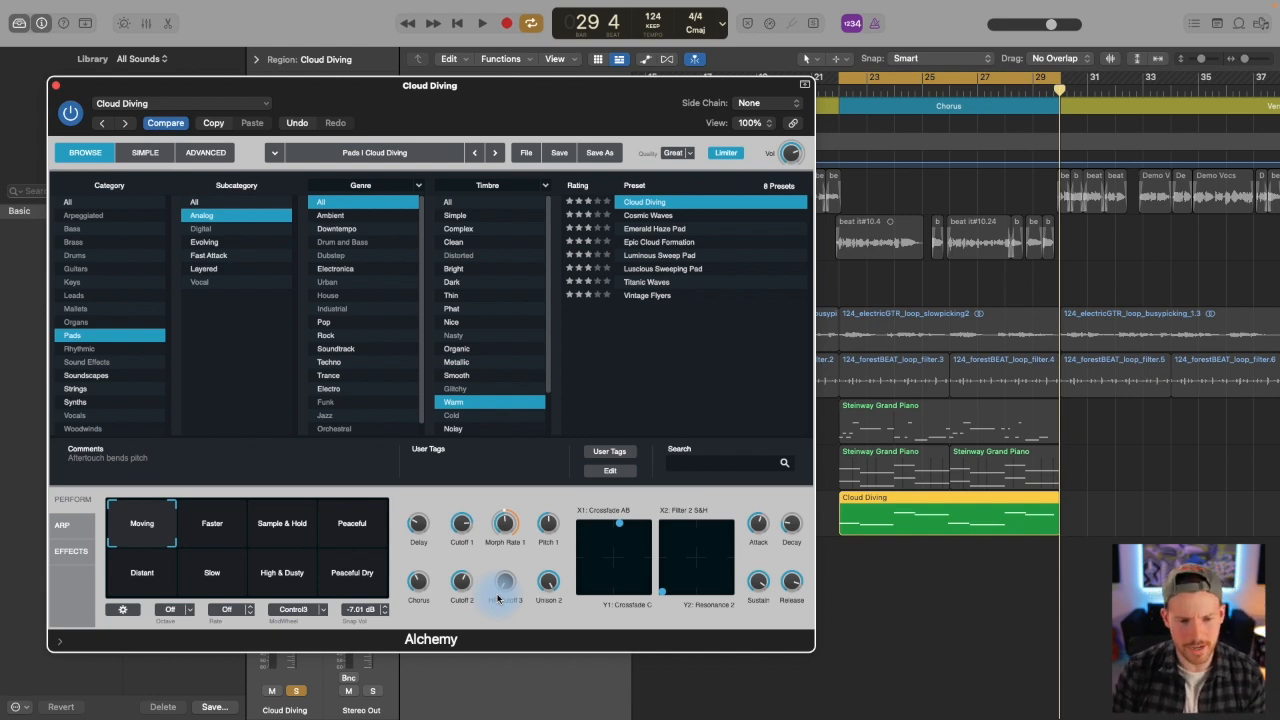
key(space)
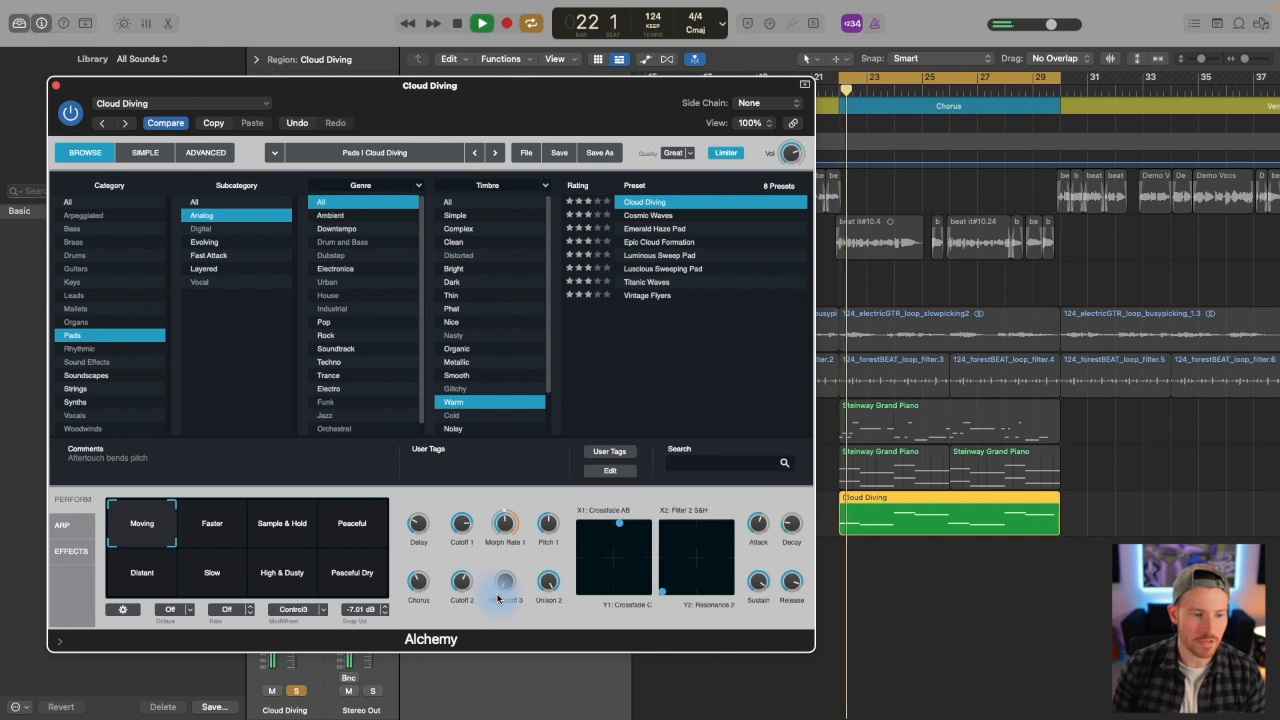
Step: Audition Alchemy performance snapshots such as Faster and Distant on the soloed pad
click(222, 537)
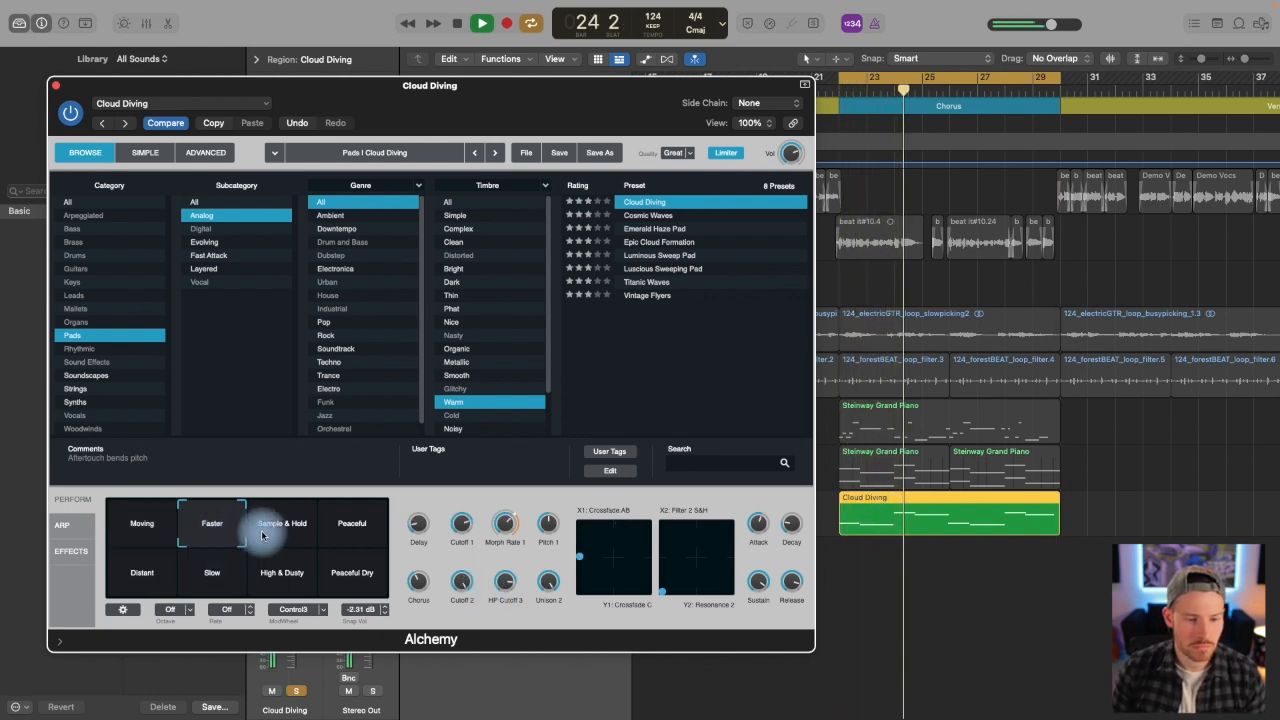
drag(262, 536, 155, 577)
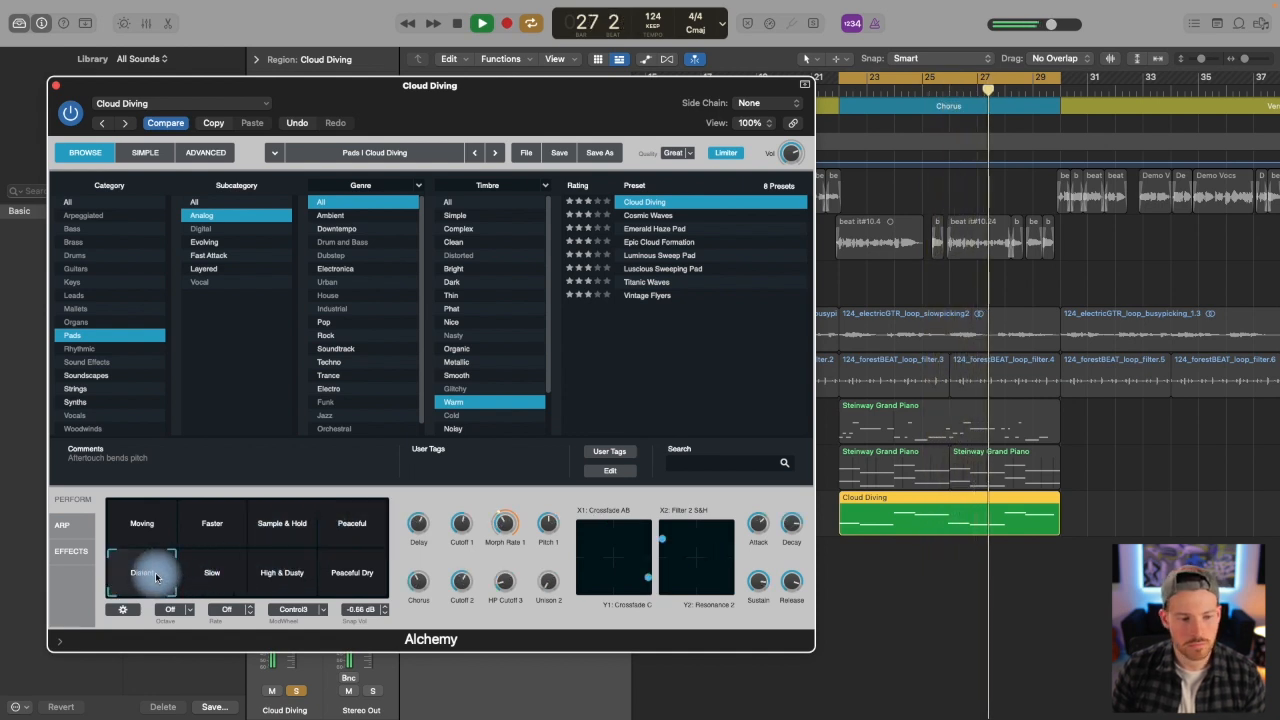
drag(155, 577, 213, 575)
drag(356, 575, 331, 567)
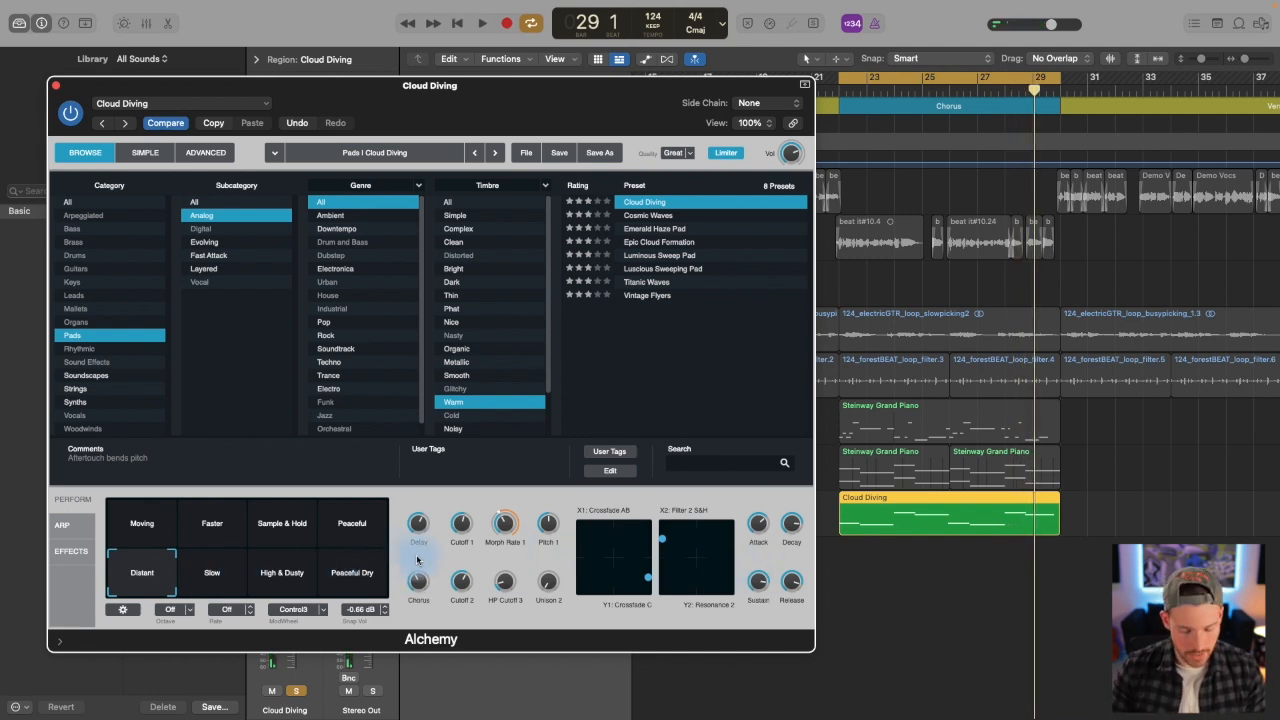
key(space)
Step: Unsolo the pad and compare the Sample & Hold, Peaceful, High & Dusty and Peaceful Dry snapshots in the mix, returning to Moving
drag(202, 575, 341, 543)
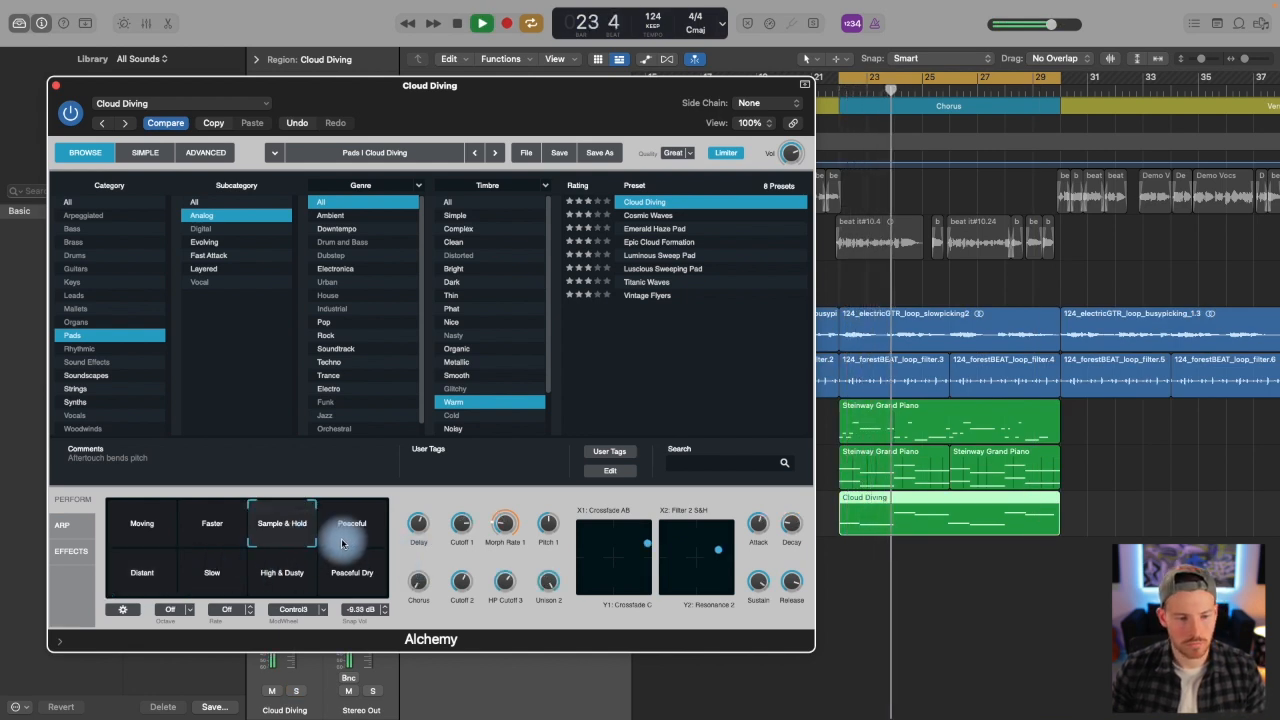
click(343, 543)
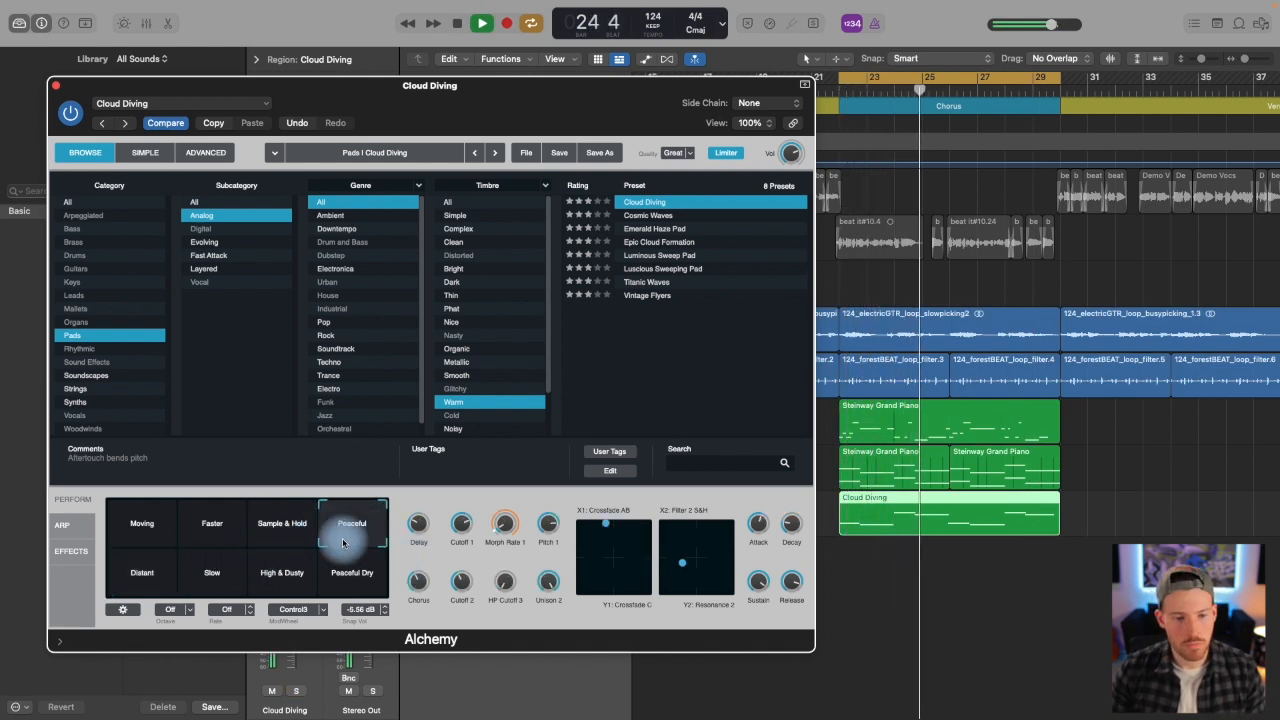
drag(343, 543, 288, 586)
click(289, 586)
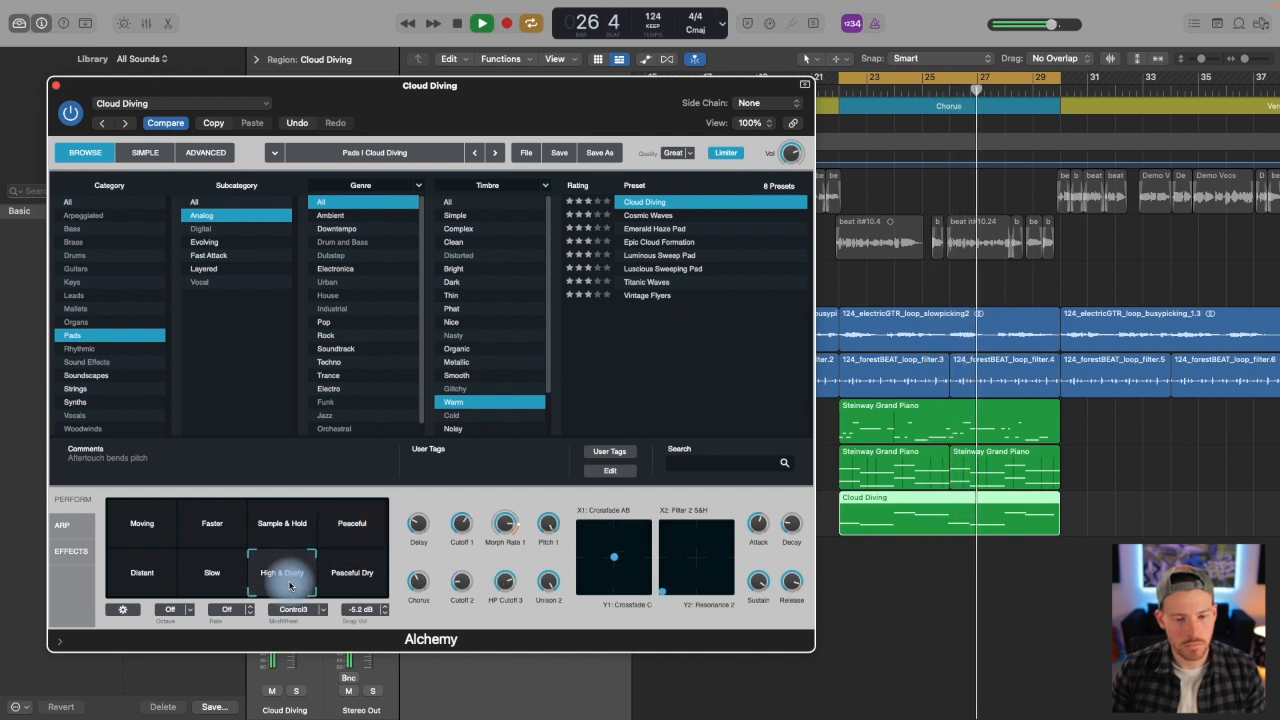
drag(289, 586, 349, 586)
click(350, 587)
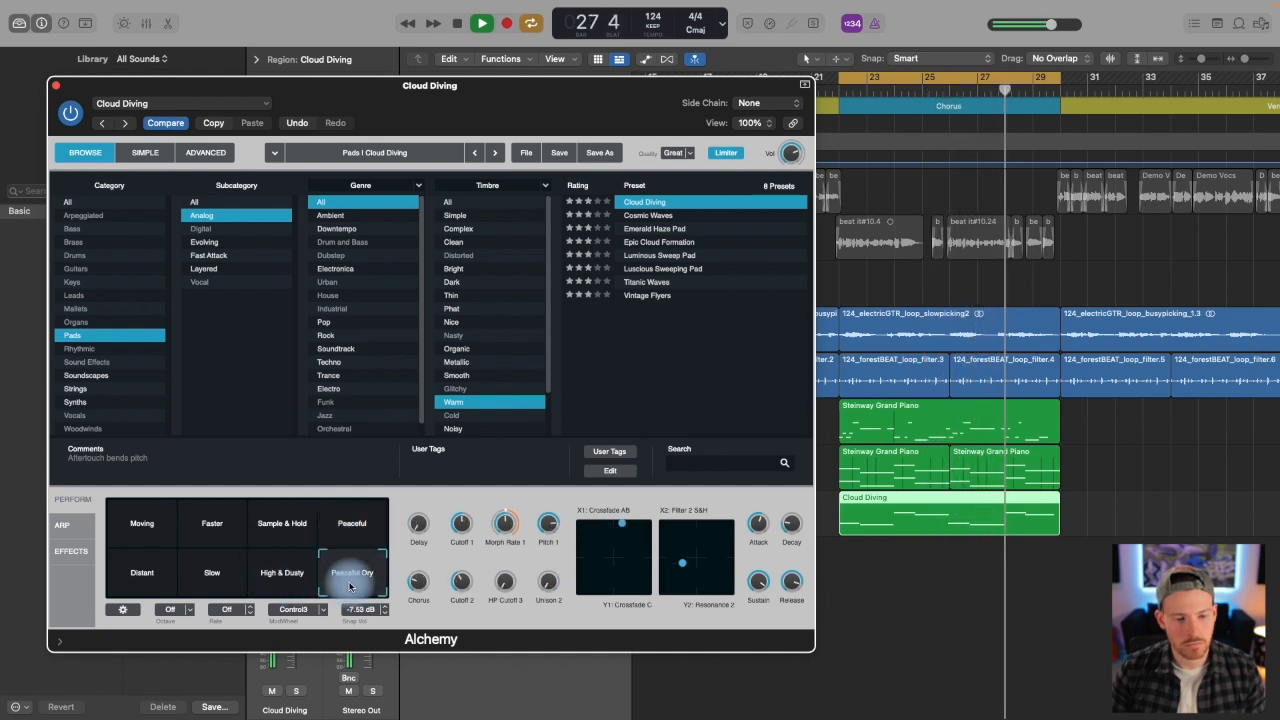
click(160, 534)
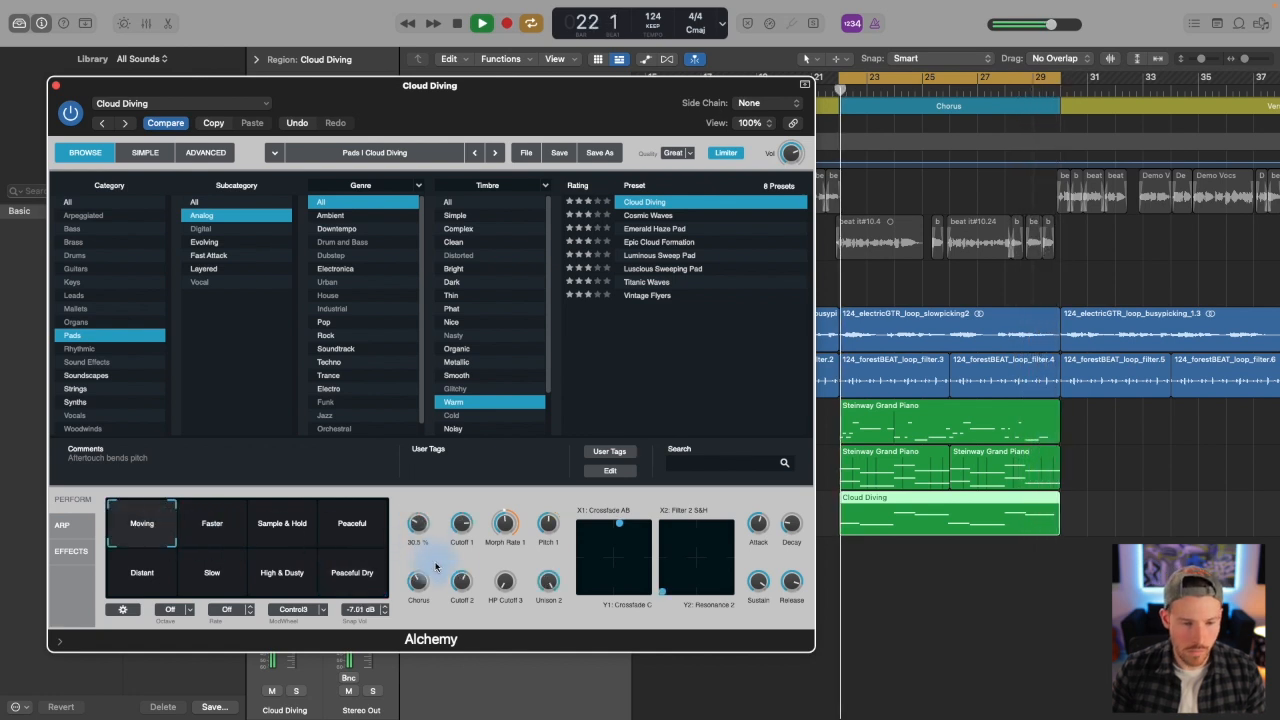
Step: Lower Cutoff 1 on the Cloud Diving pad and set Cutoff 2 to 34.1 %
drag(461, 560, 461, 576)
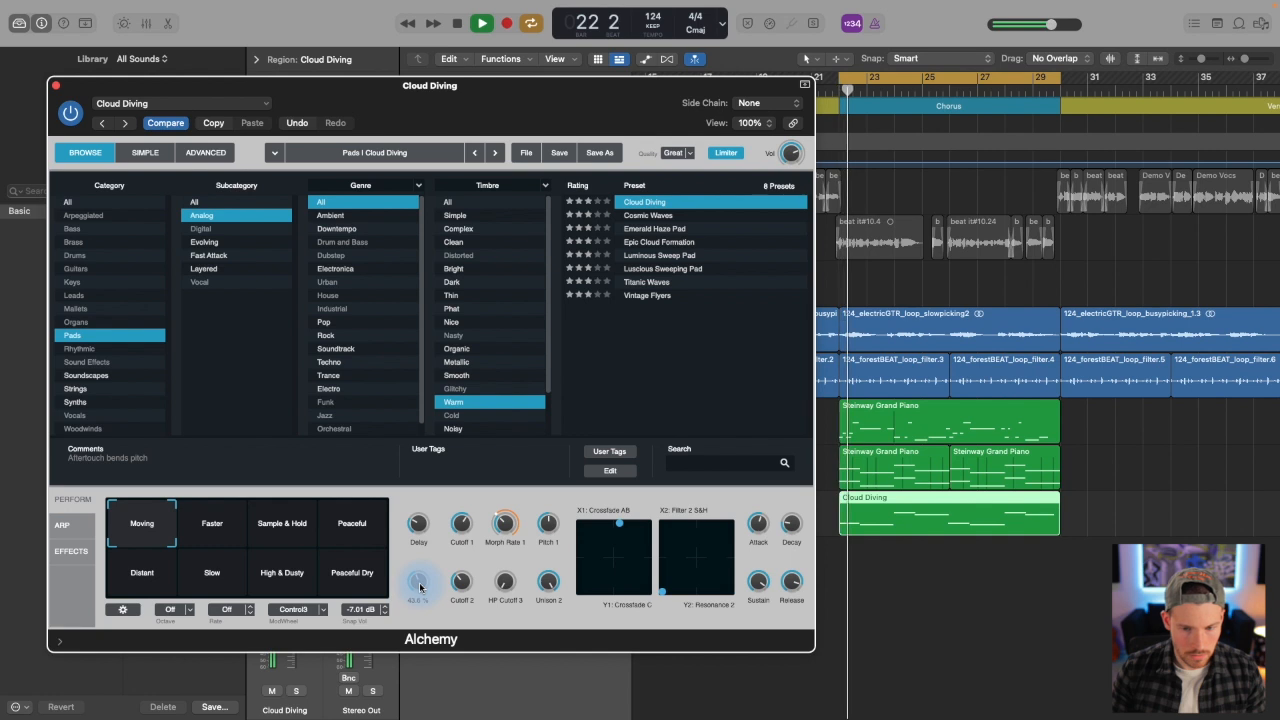
drag(461, 583, 458, 586)
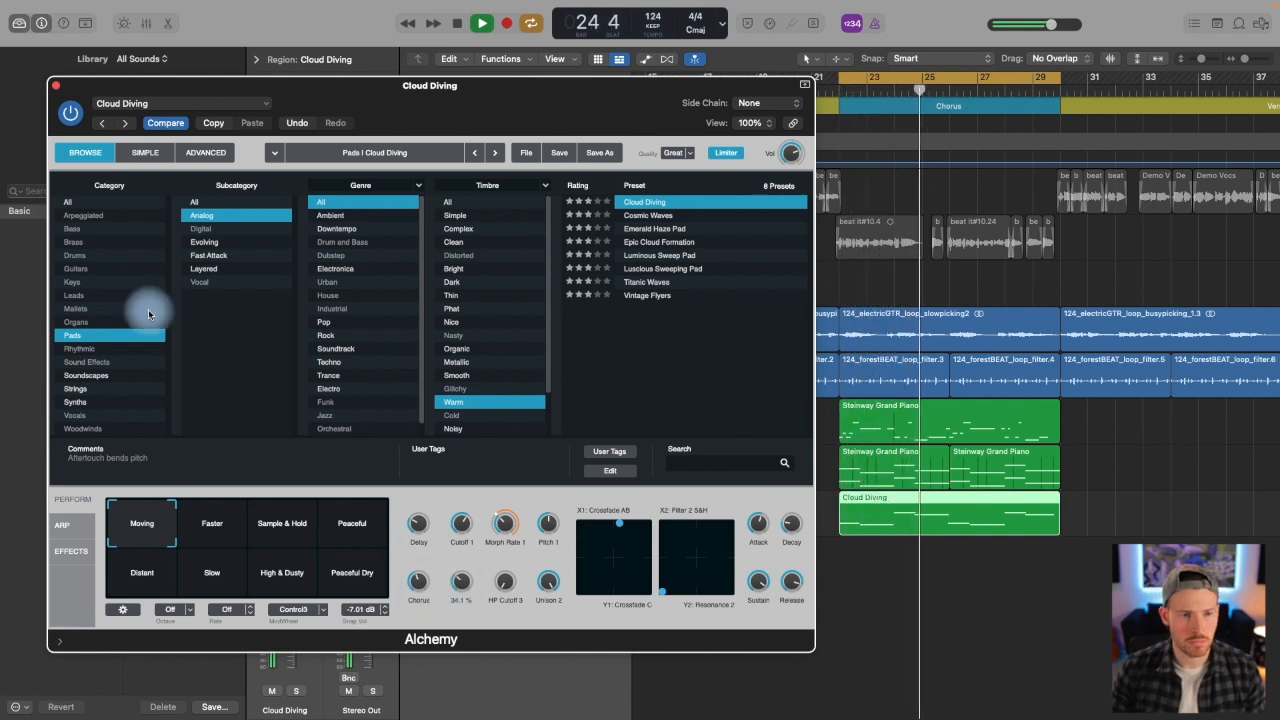
click(56, 85)
Step: Lower the Cloud Diving track's volume to -2.0 dB and stop looping the chorus
drag(580, 519, 561, 520)
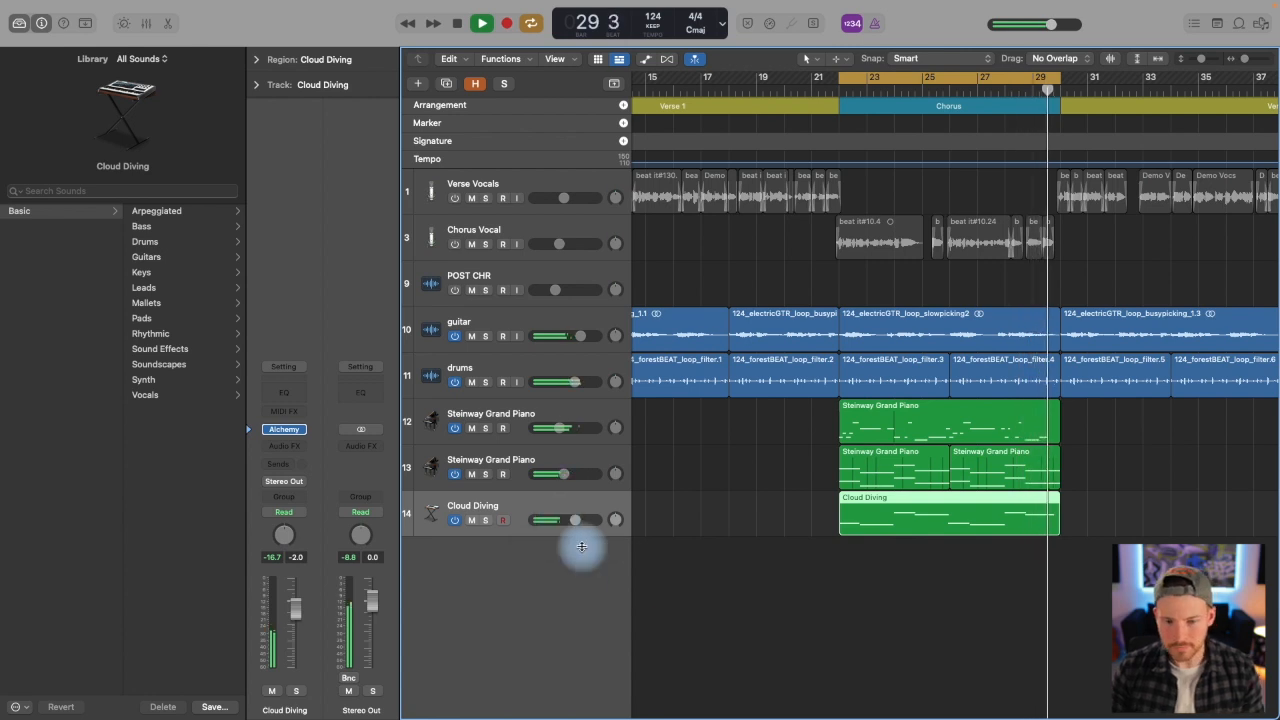
key(space)
scroll(738, 594, right, 5)
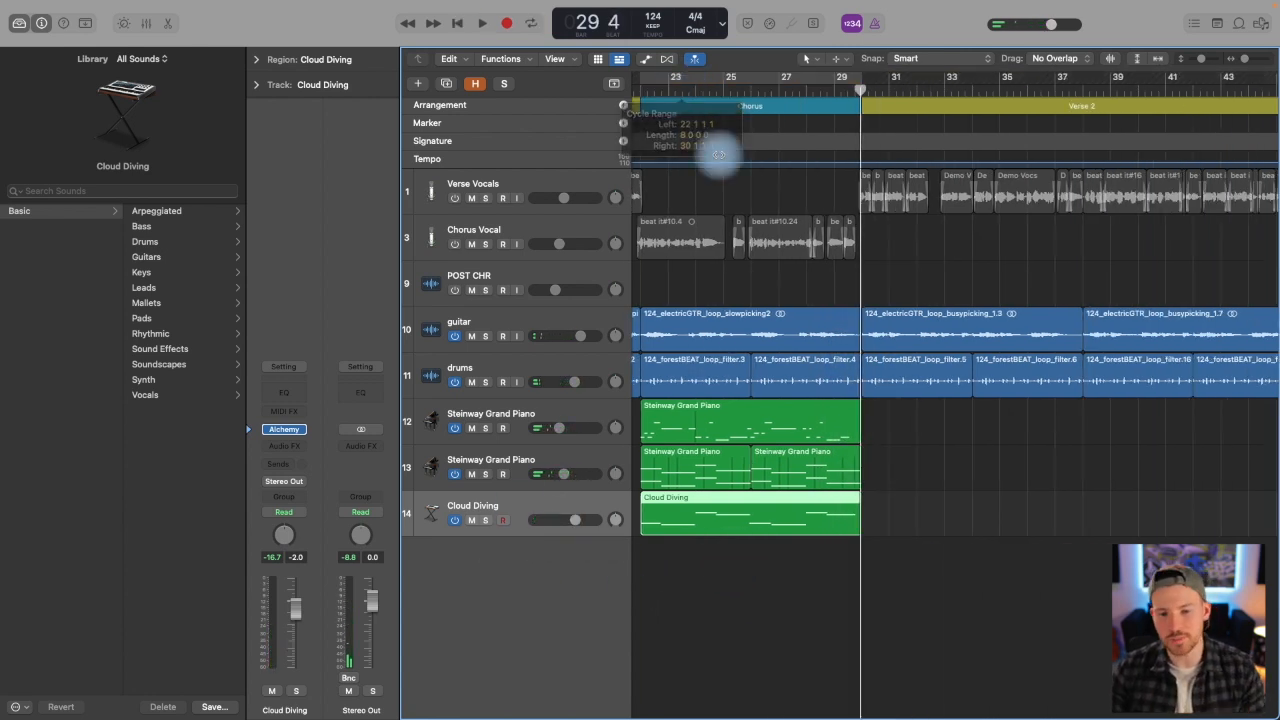
Step: Create one more software instrument track using Alchemy below the Cloud Diving track
scroll(757, 286, left, 3)
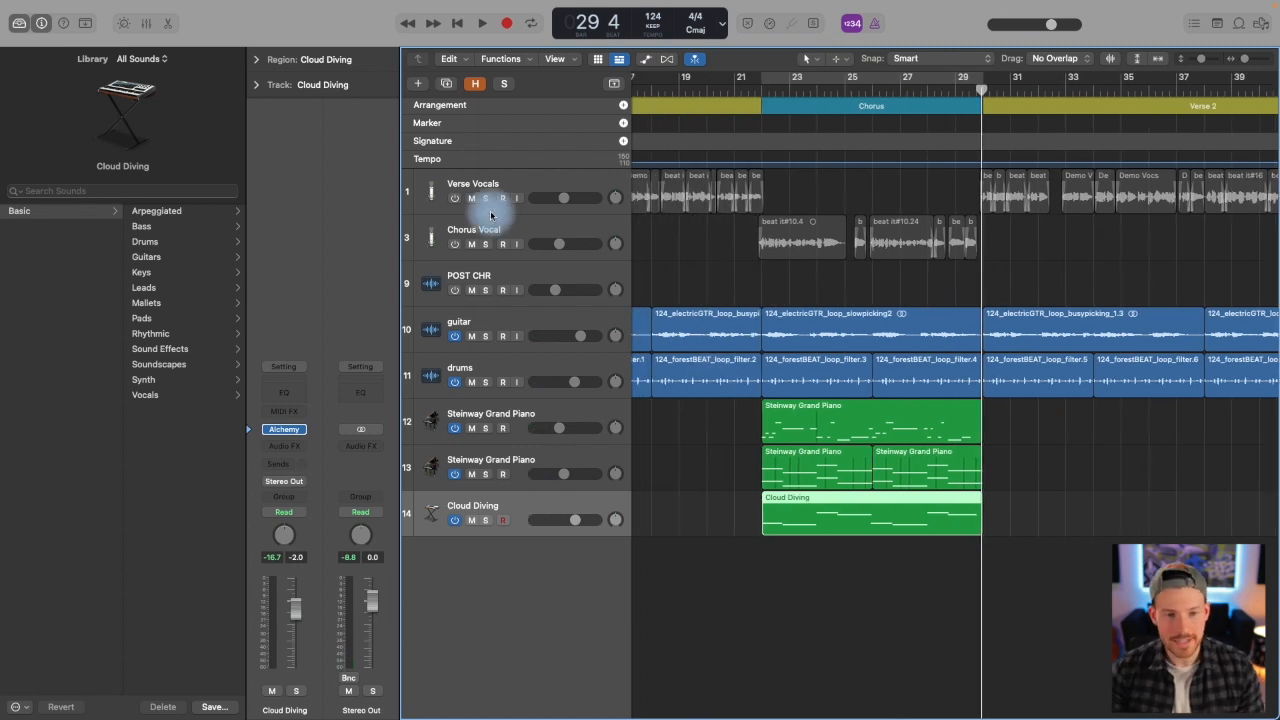
click(418, 83)
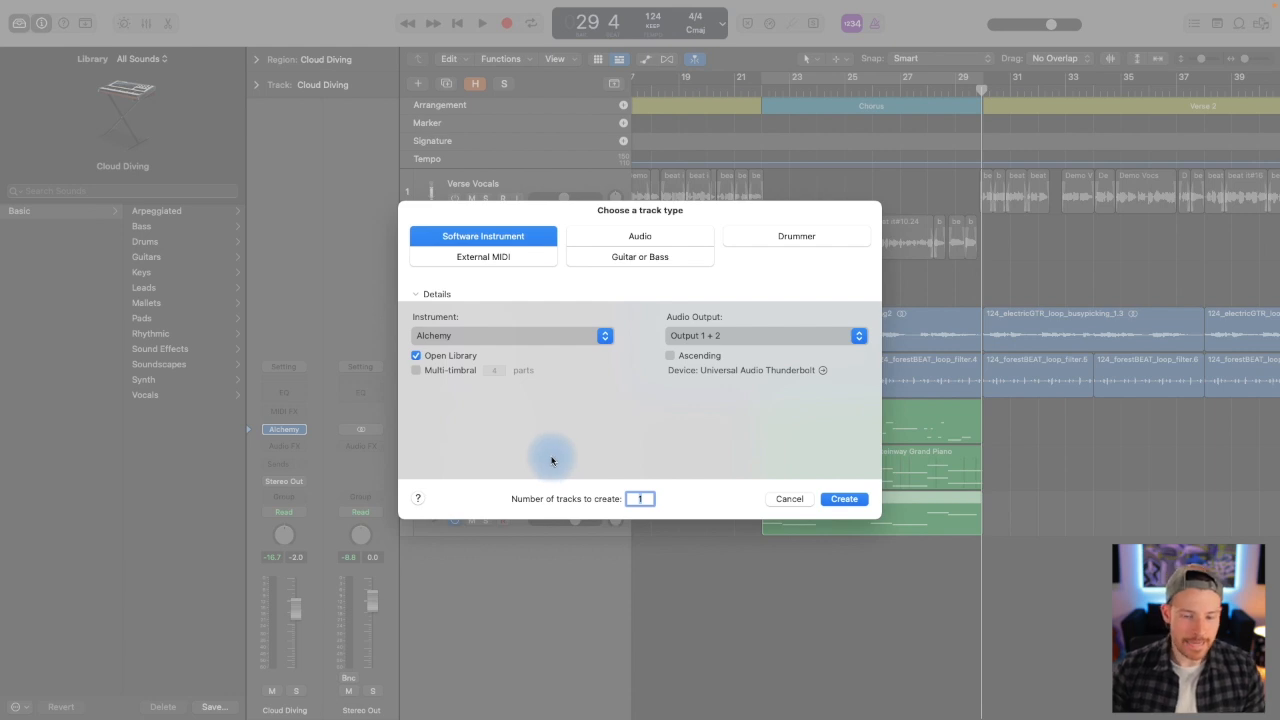
click(840, 502)
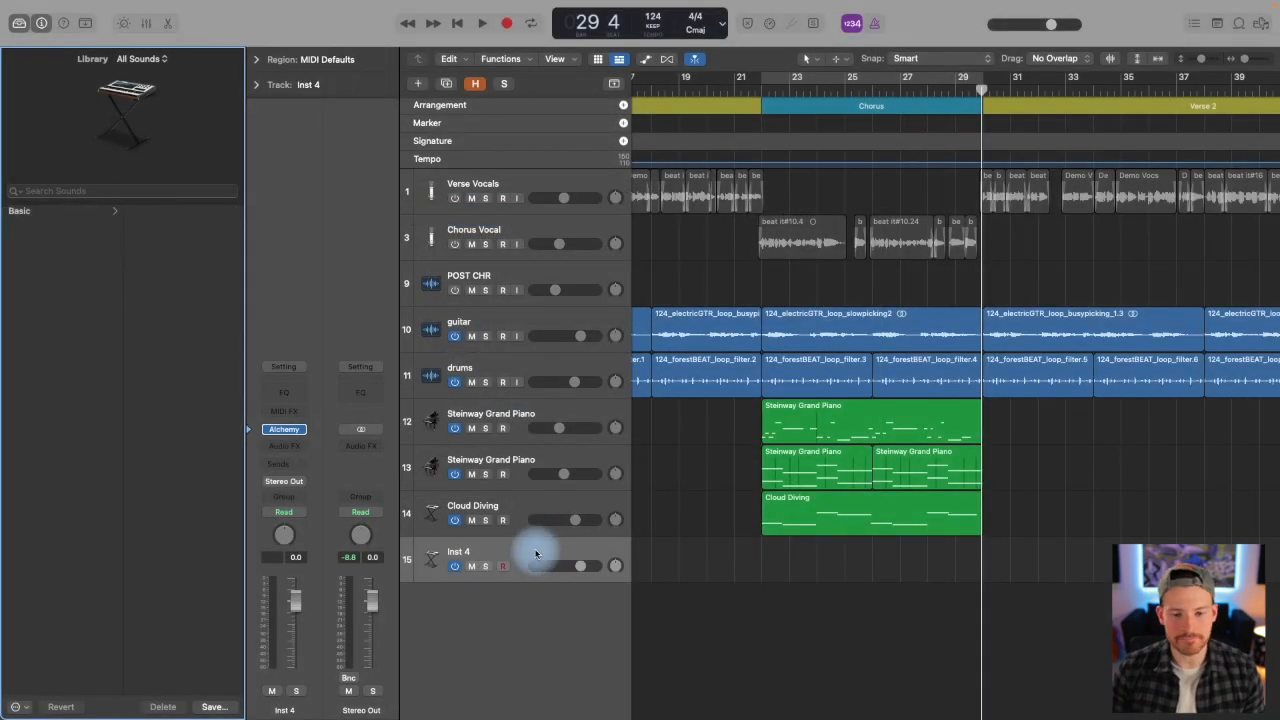
click(535, 553)
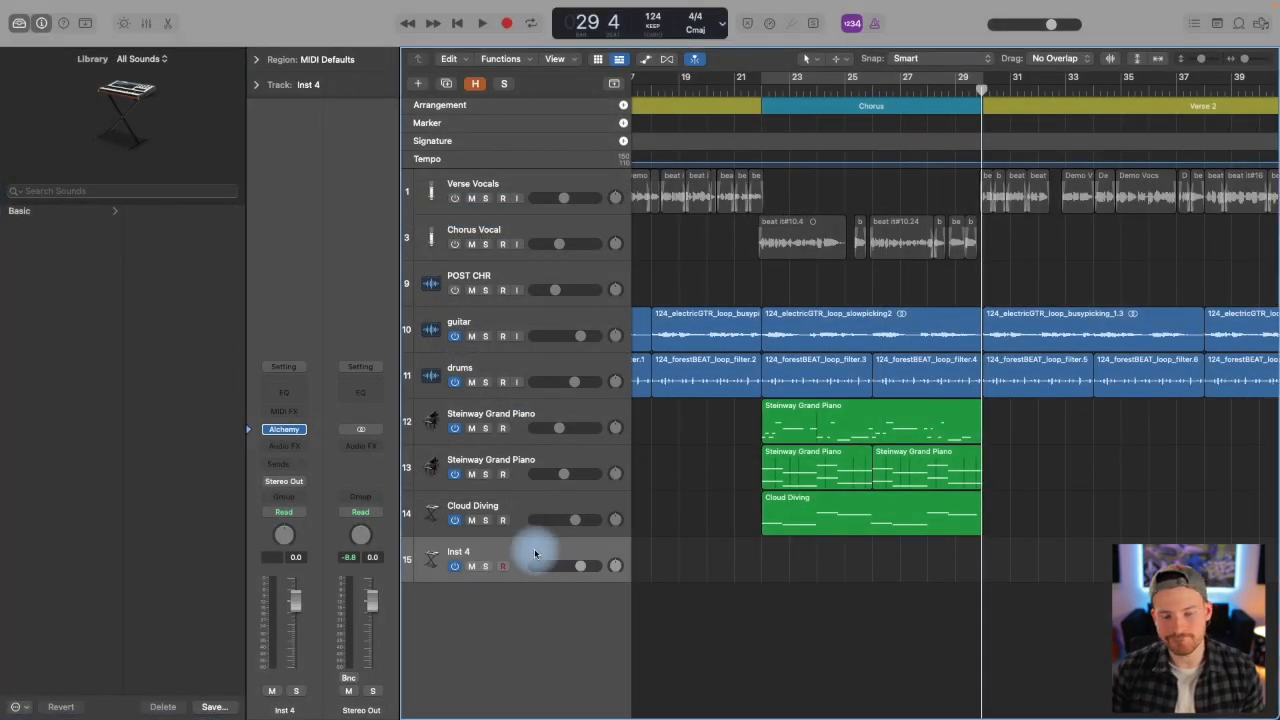
Step: Remove the Alchemy instrument from the new Inst 4 track by setting its instrument slot to No Plug-in
click(284, 430)
click(405, 155)
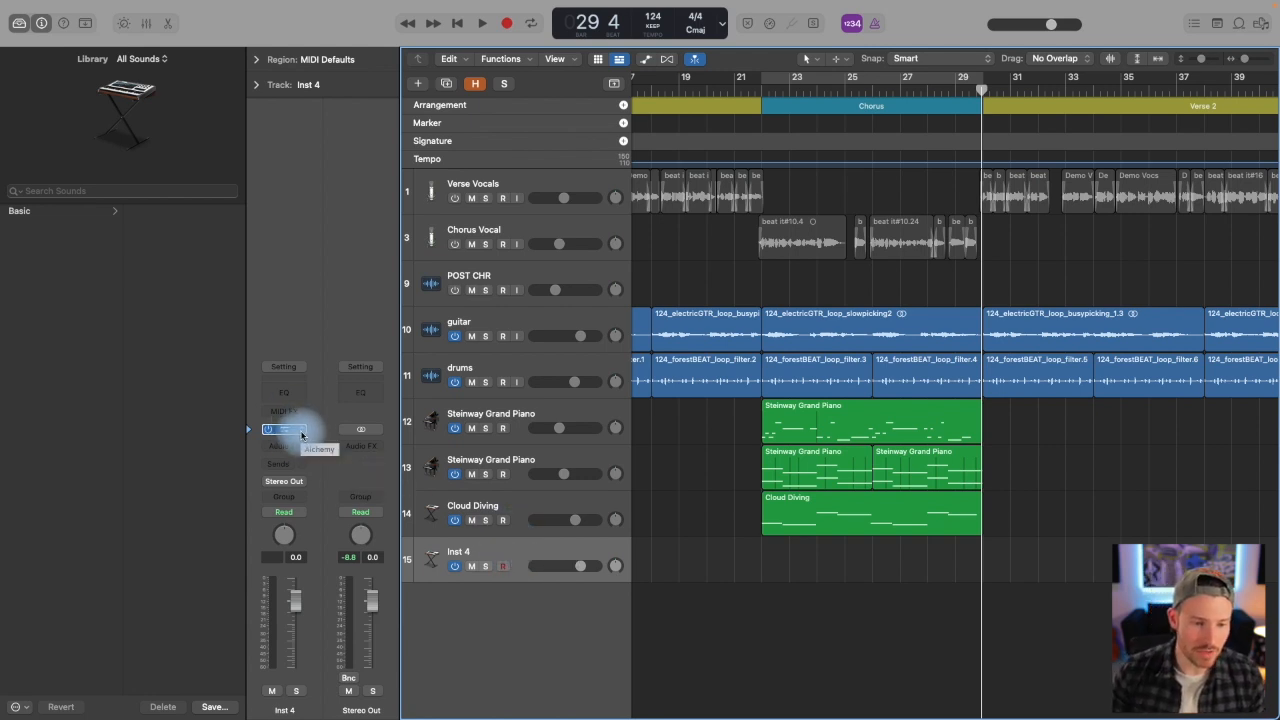
click(301, 432)
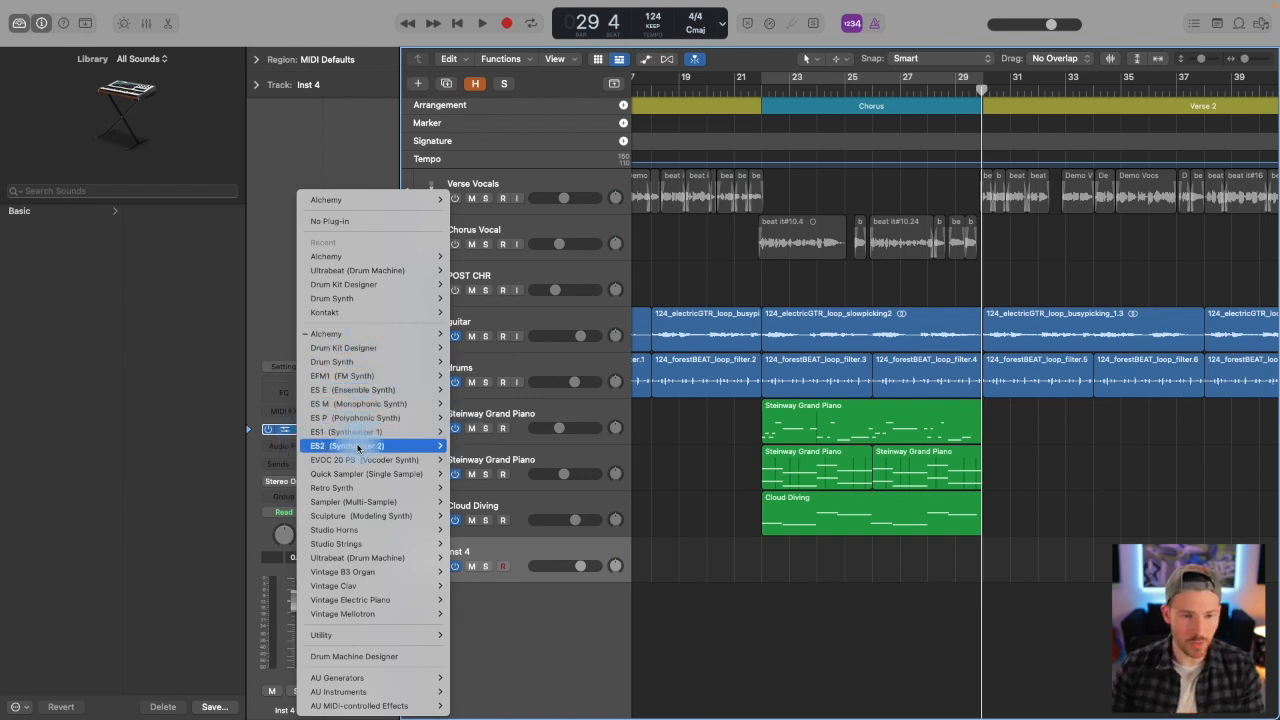
mouse_move(364, 389)
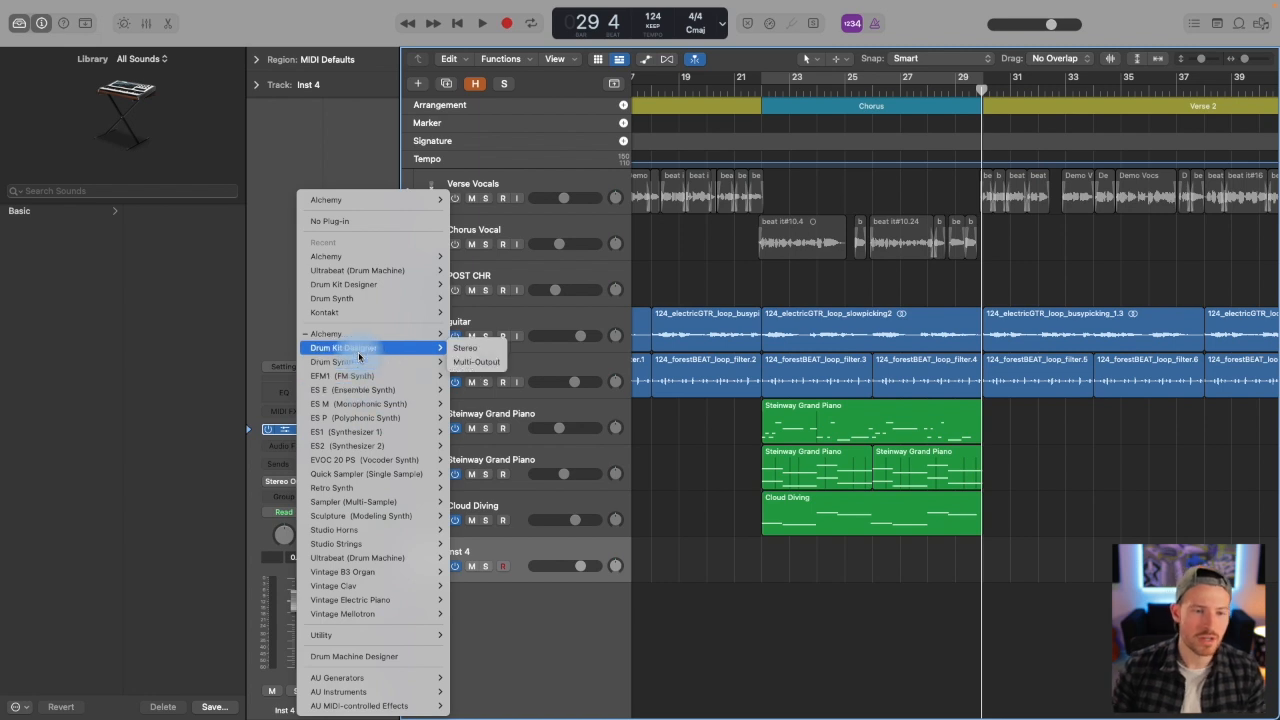
mouse_move(378, 682)
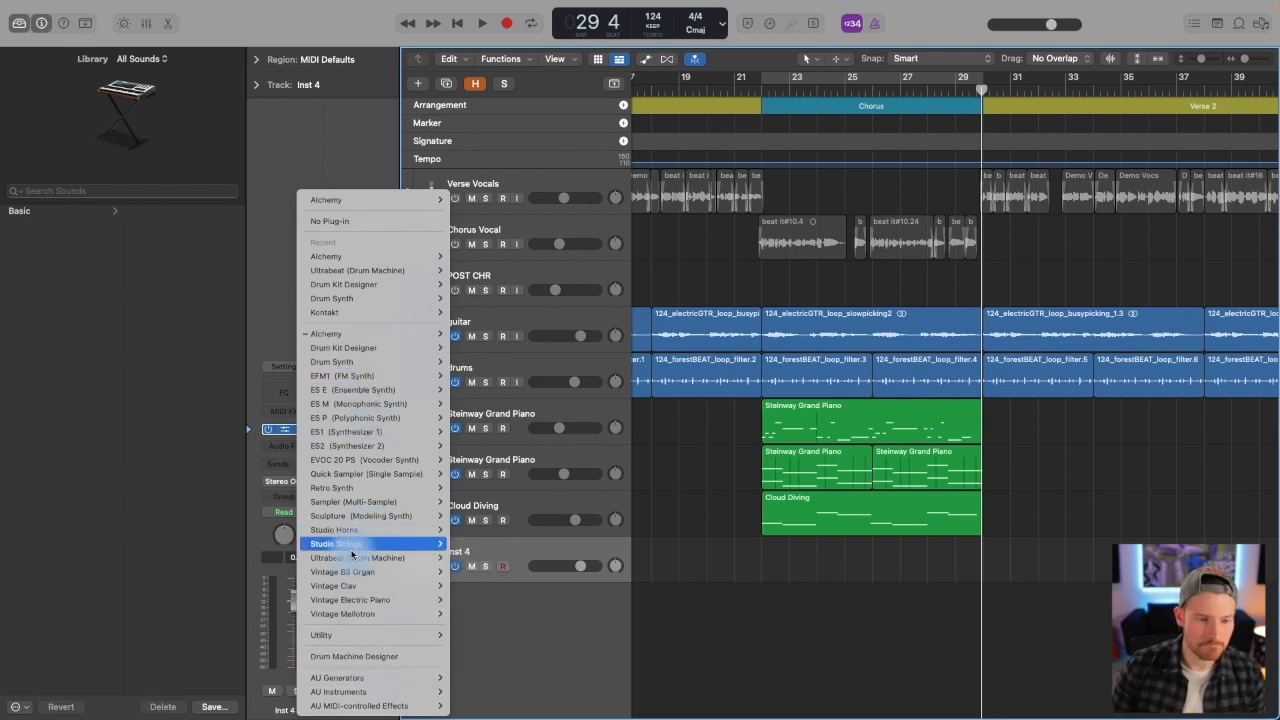
click(345, 225)
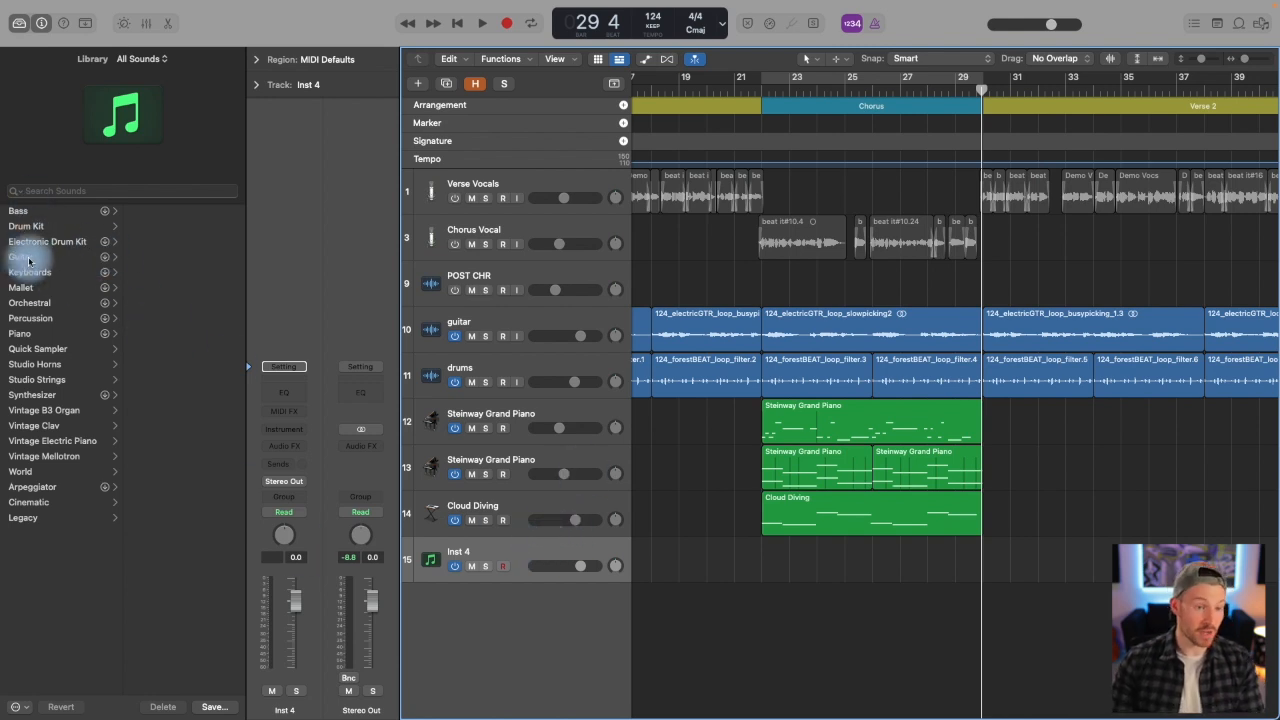
Step: Load the Chinese Dizi Flute patch from the World woodwinds on the new track and lower its volume to -5.4 dB
click(38, 471)
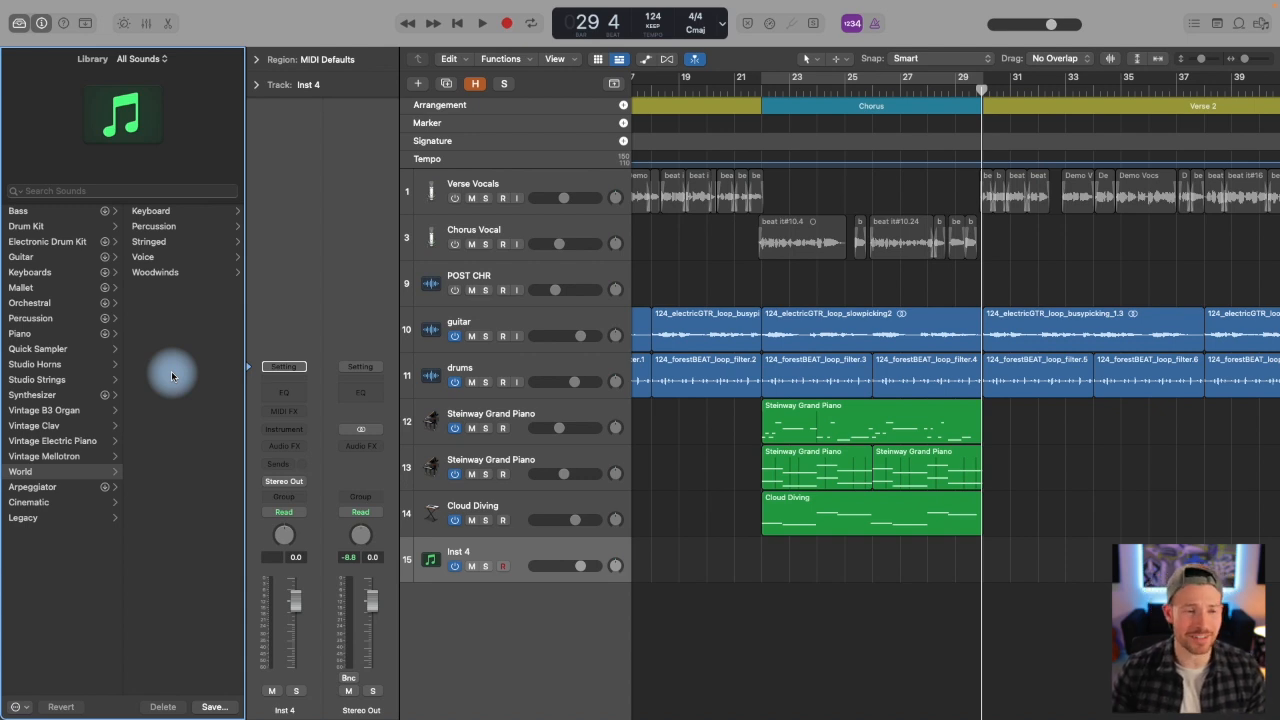
click(157, 257)
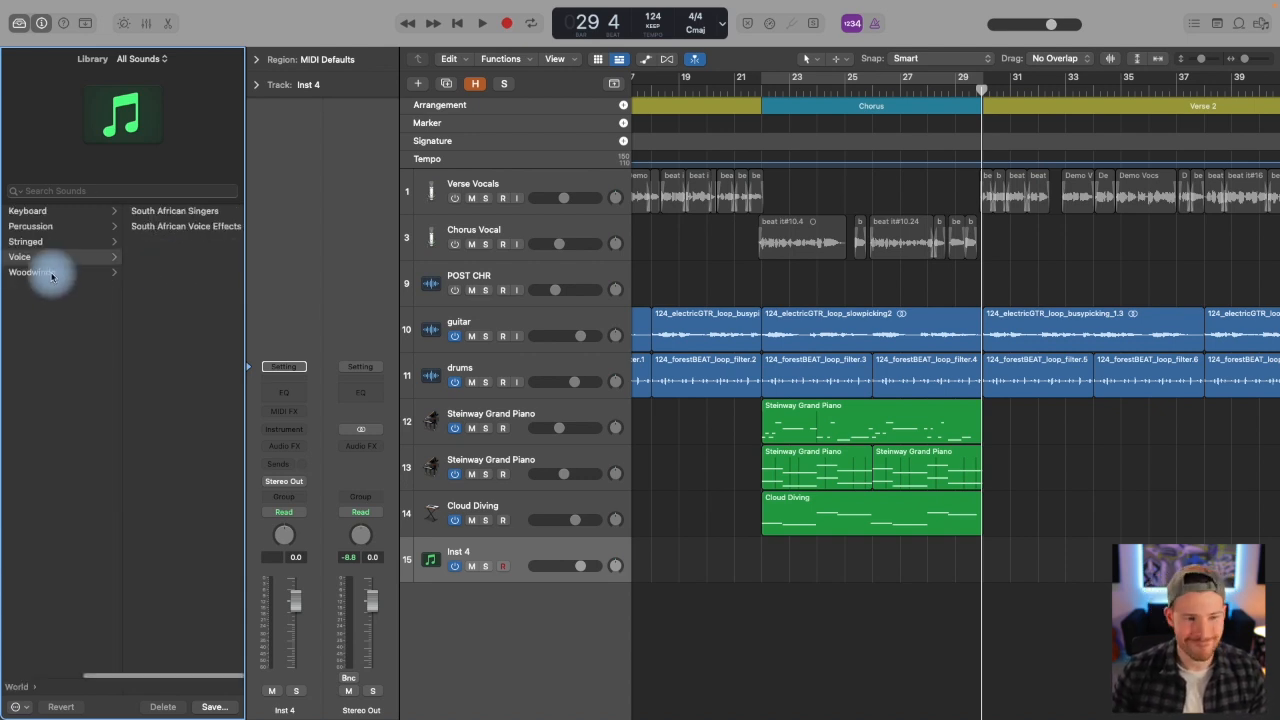
click(53, 278)
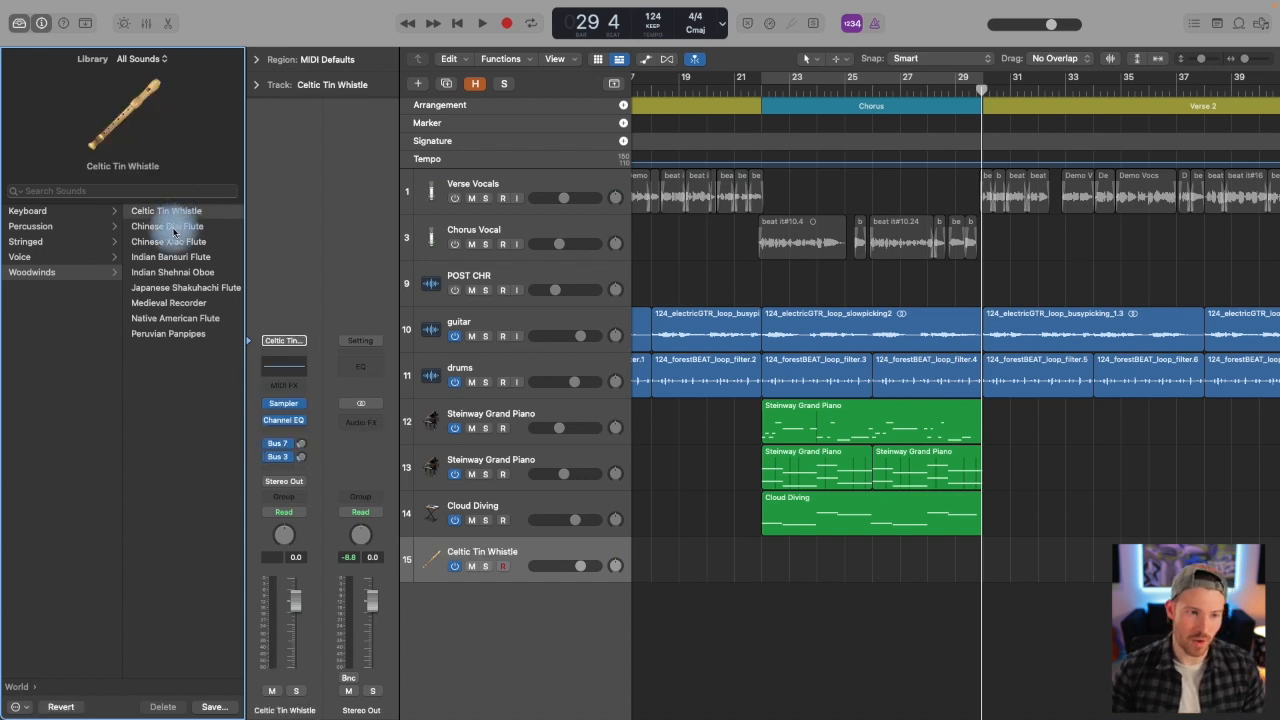
scroll(147, 315, left, 4)
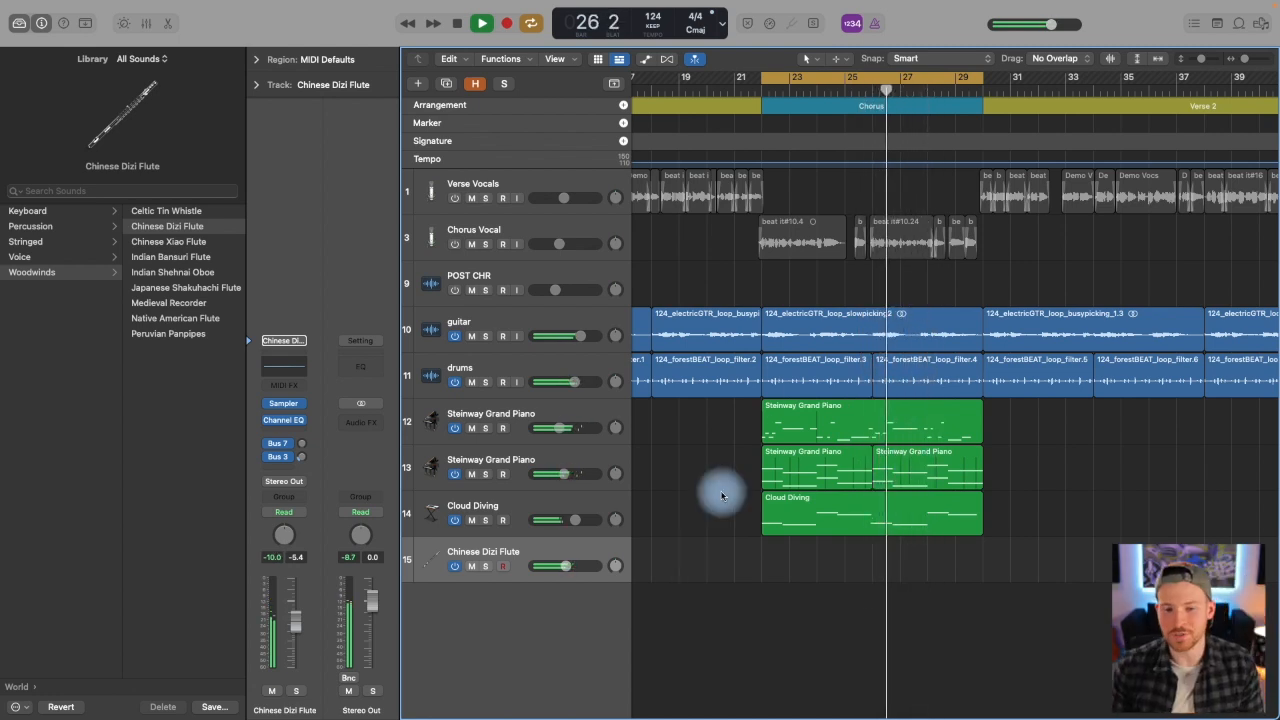
Step: Record a melody on the Chinese Dizi Flute track across the whole chorus, from bar 22 to bar 30
key(space)
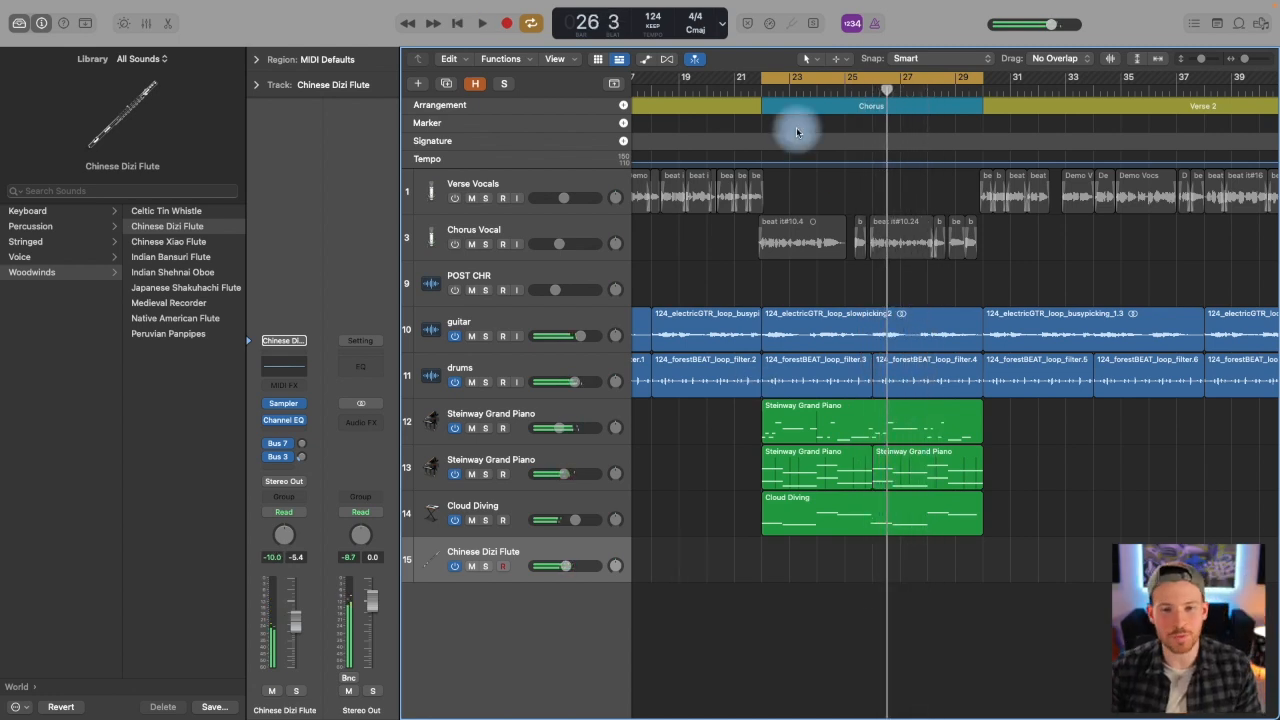
click(763, 84)
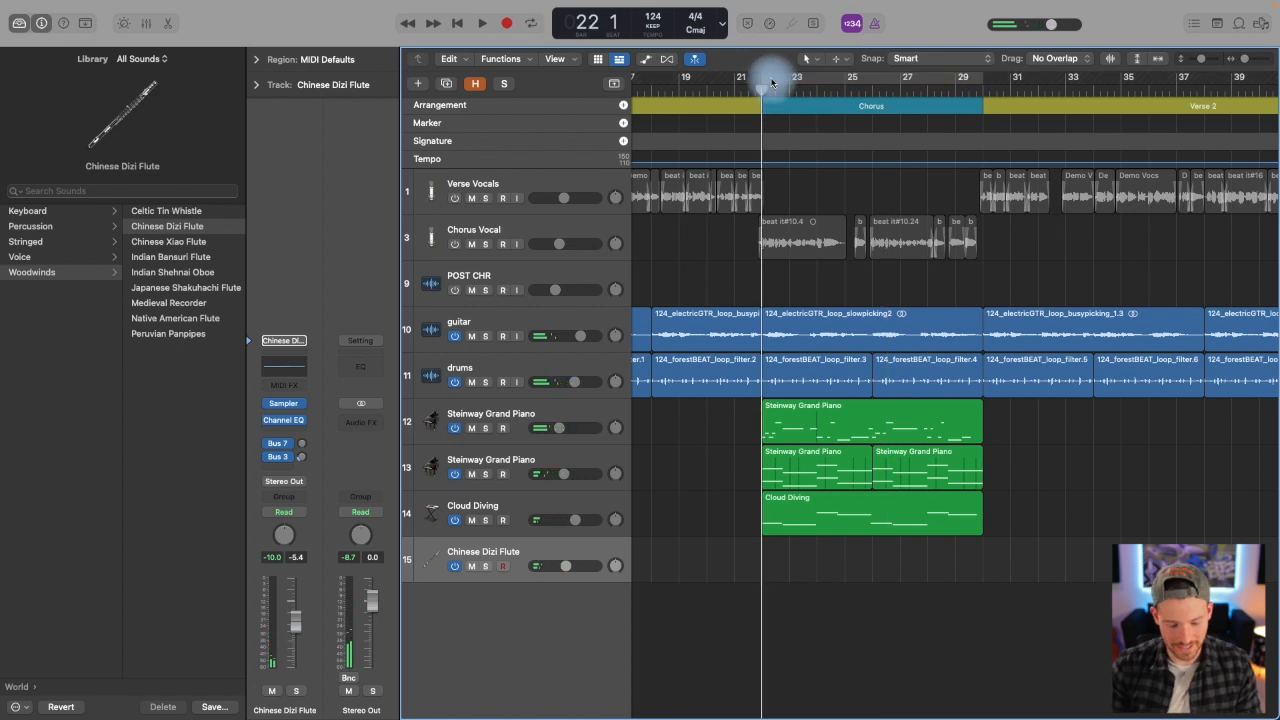
key(r)
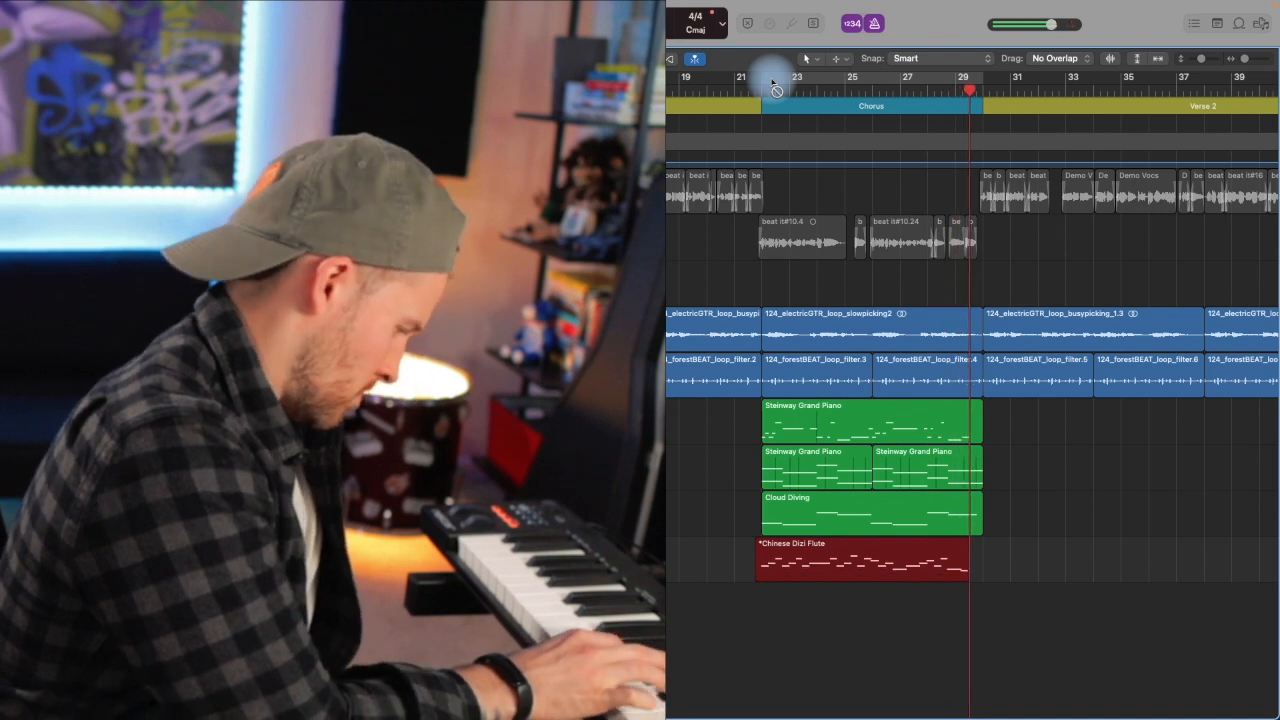
key(space)
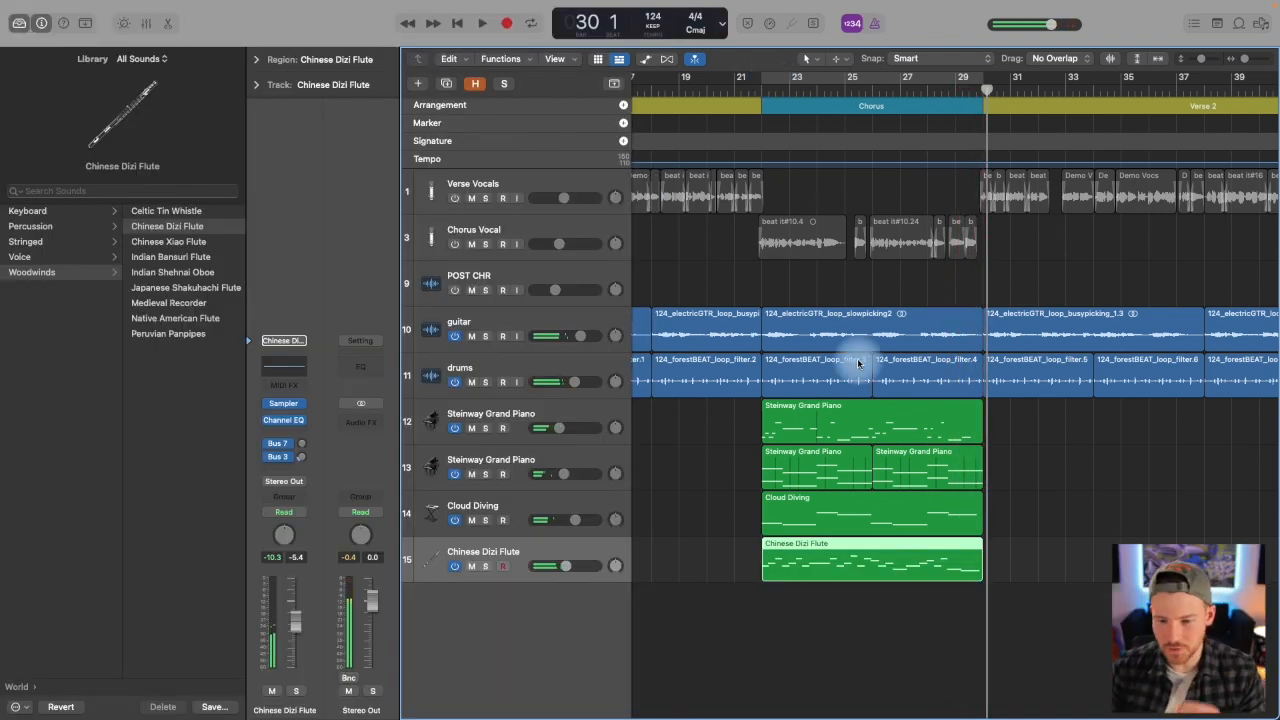
Step: Open the recorded flute region in the Piano Roll, quantize all its notes with 1/16 Swing A, and play the chorus in a loop
double_click(836, 572)
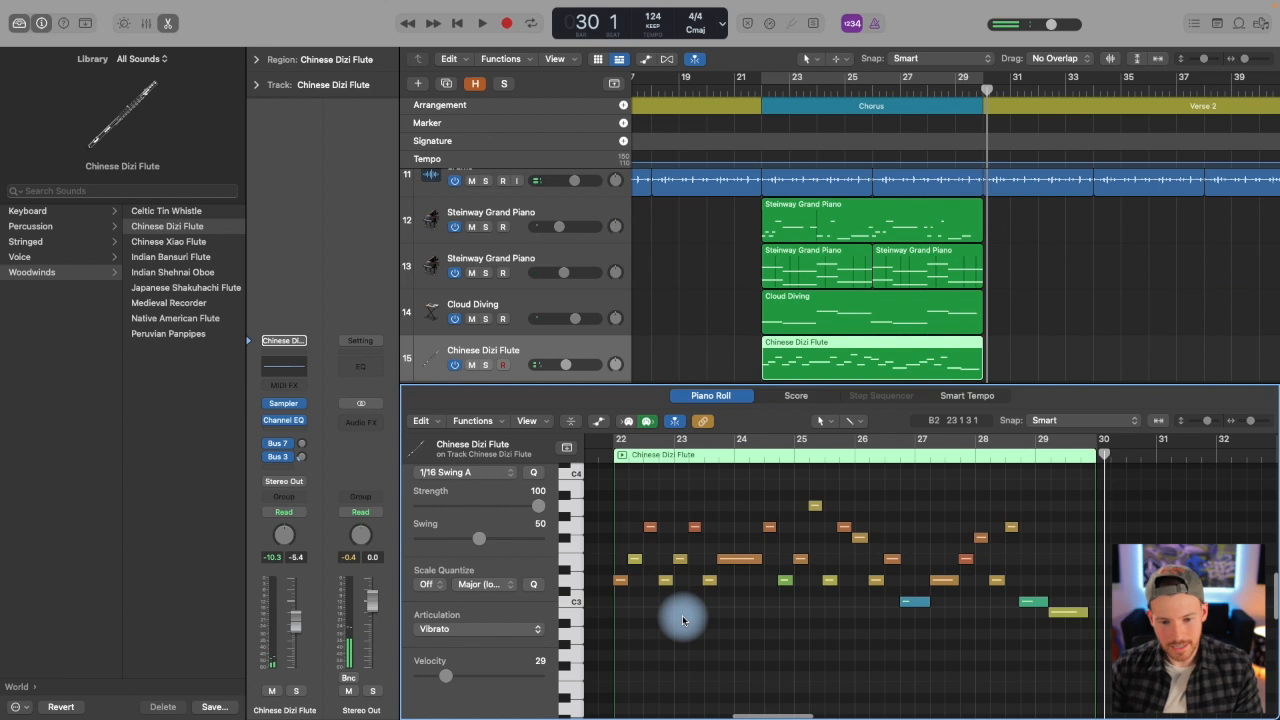
drag(599, 479, 1190, 661)
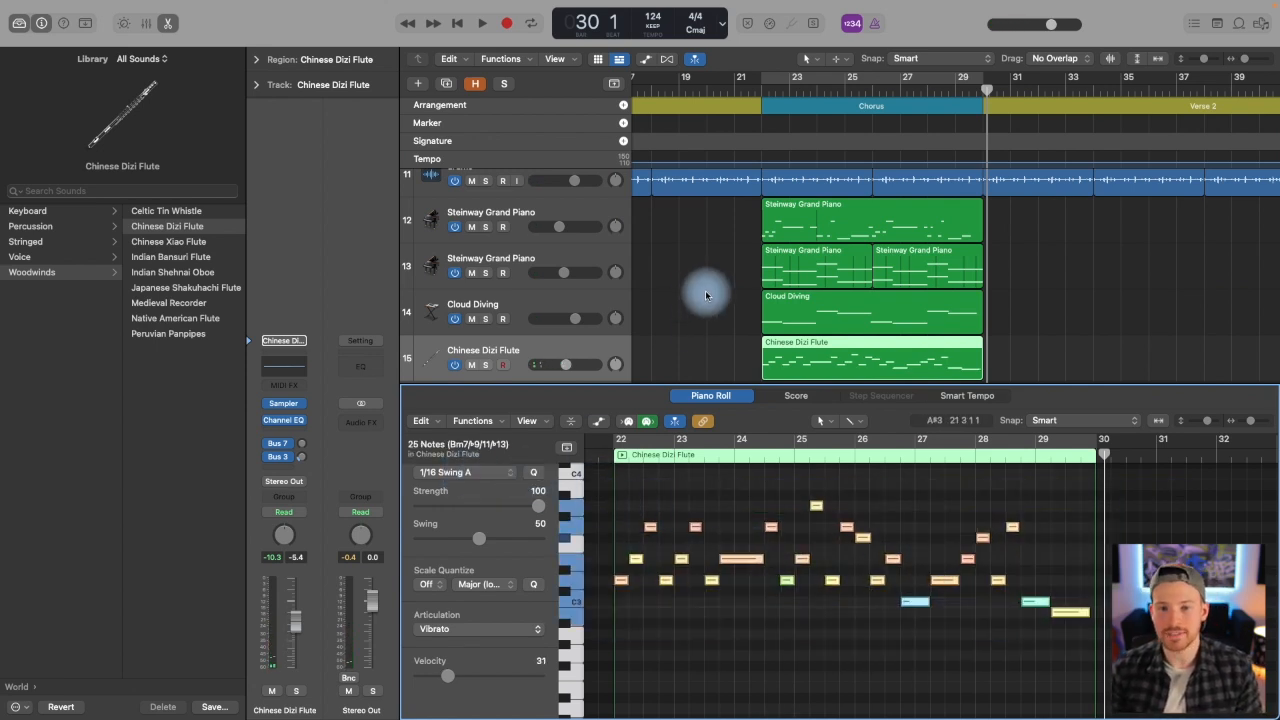
click(779, 72)
key(space)
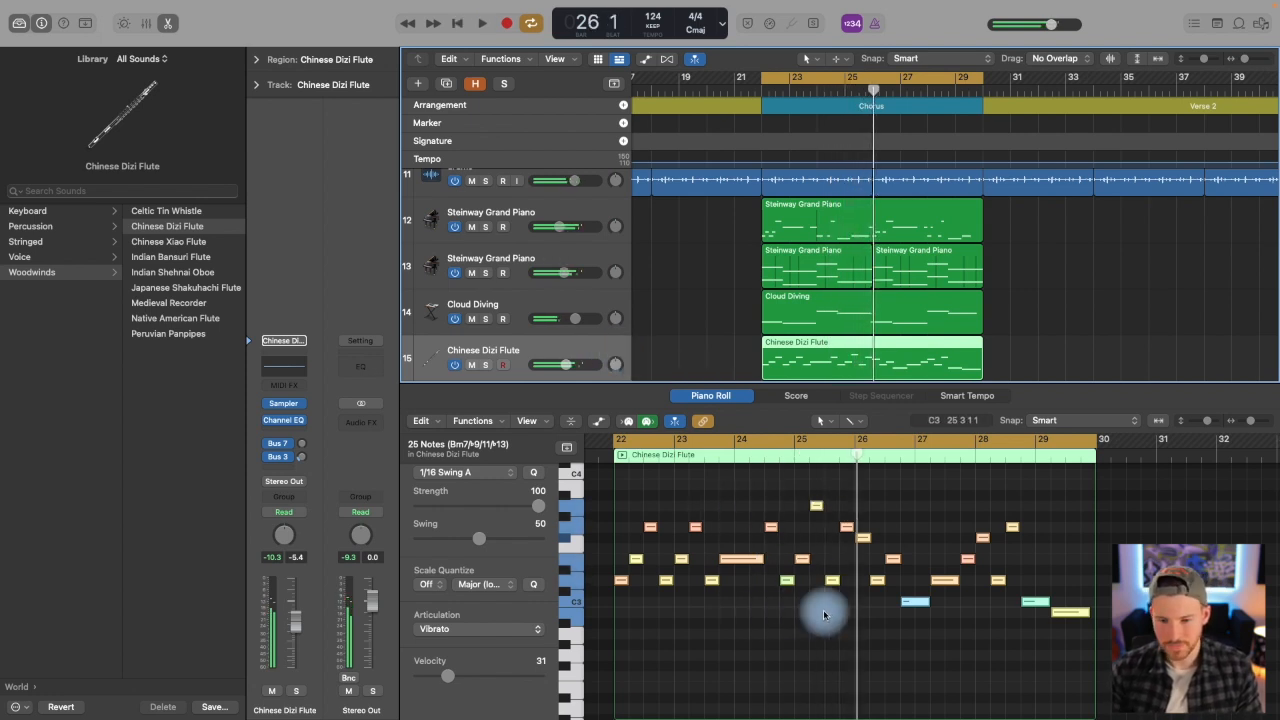
Step: Audition the flute melody from bar 26 and delete all notes in the second half of the chorus
key(space)
click(715, 560)
click(860, 511)
drag(868, 514, 1020, 623)
key(space)
click(863, 459)
key(space)
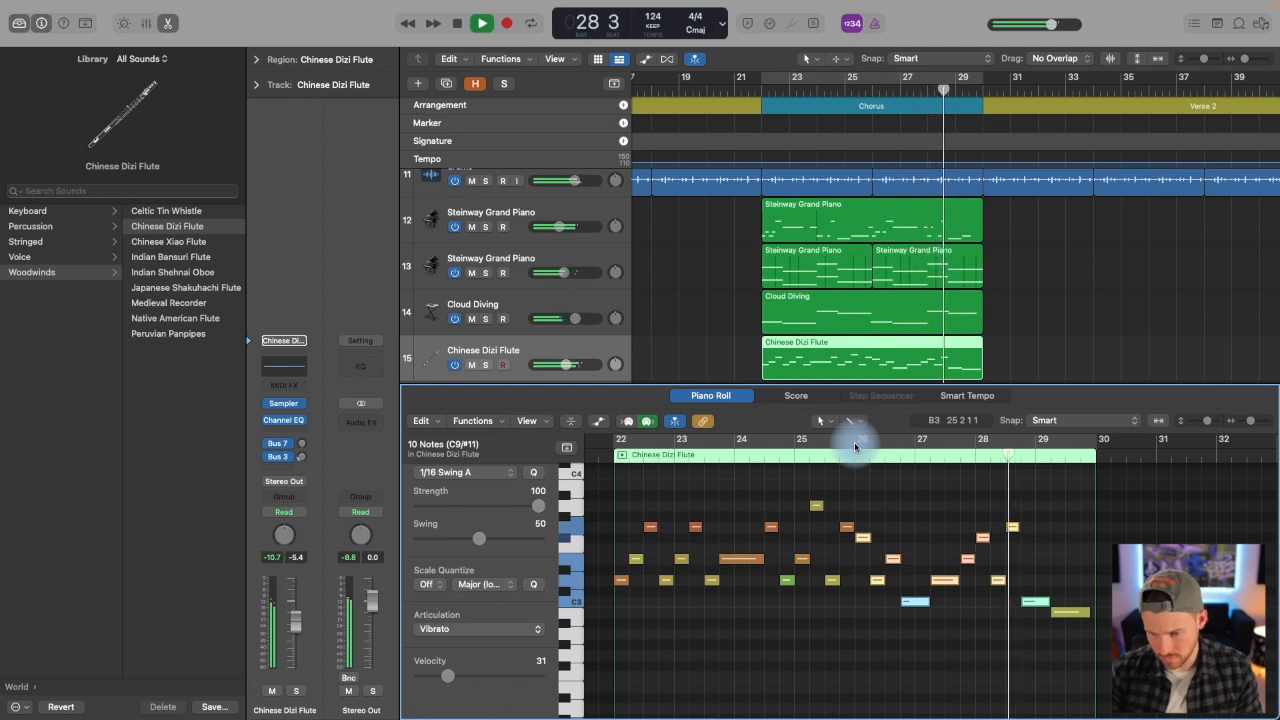
key(space)
drag(860, 497, 1092, 606)
key(Delete)
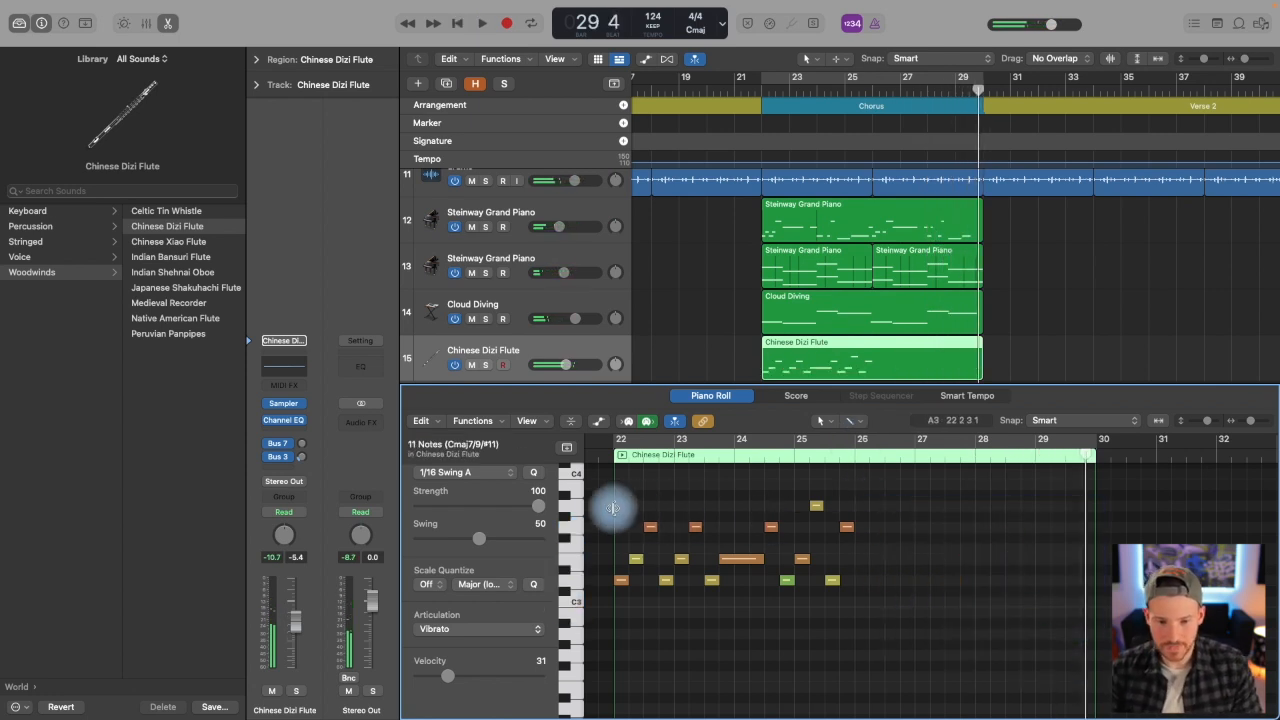
Step: Copy all the remaining first-half flute notes so that the phrase repeats from bar 26
drag(606, 486, 884, 596)
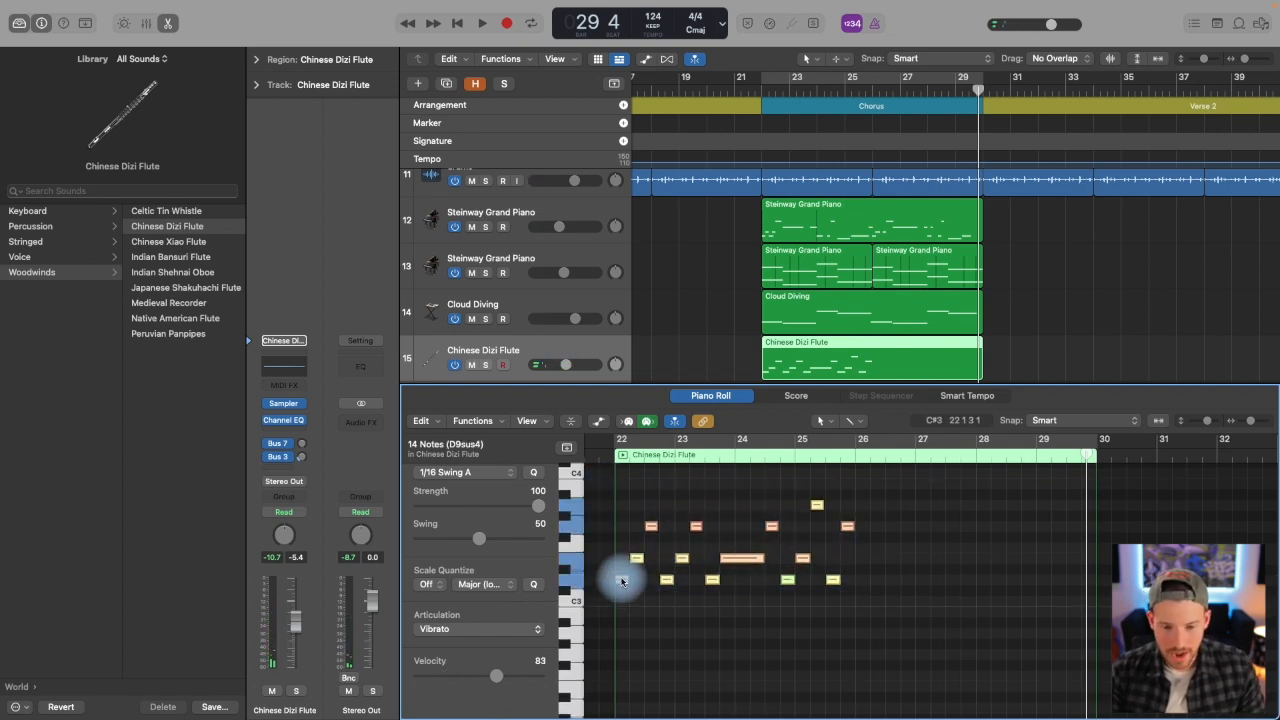
mouse_move(623, 583)
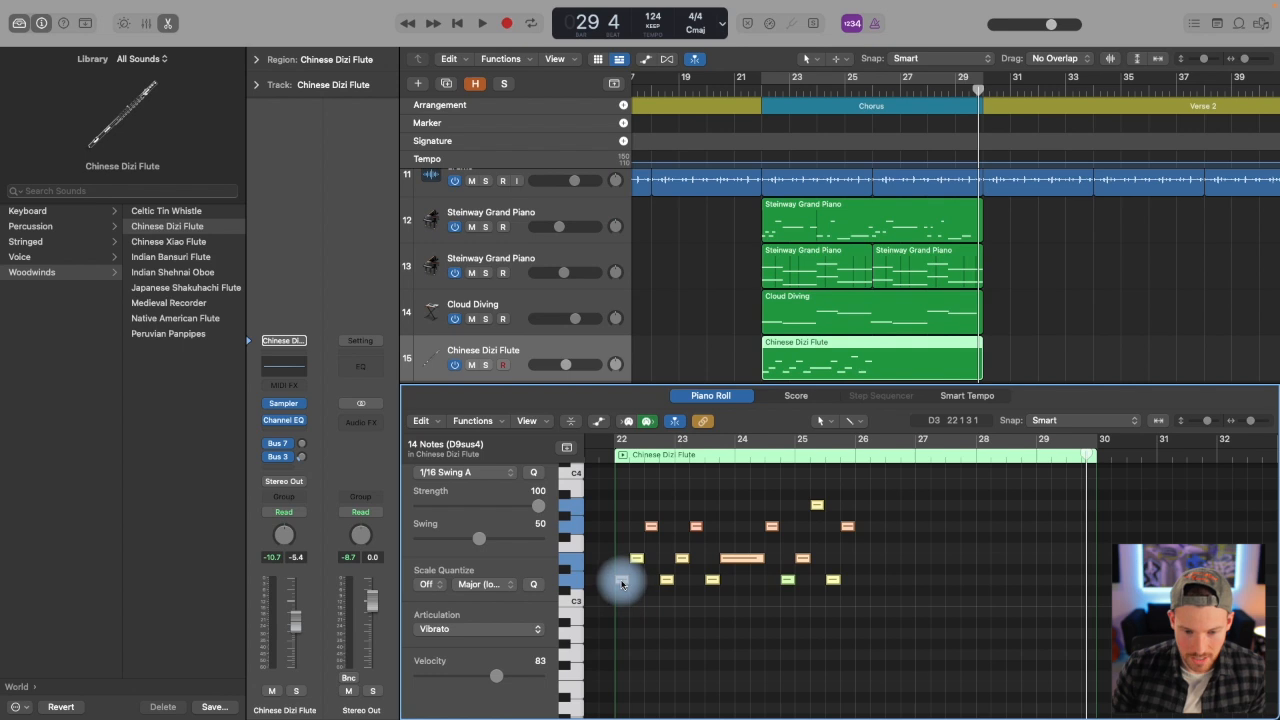
drag(621, 584, 862, 586)
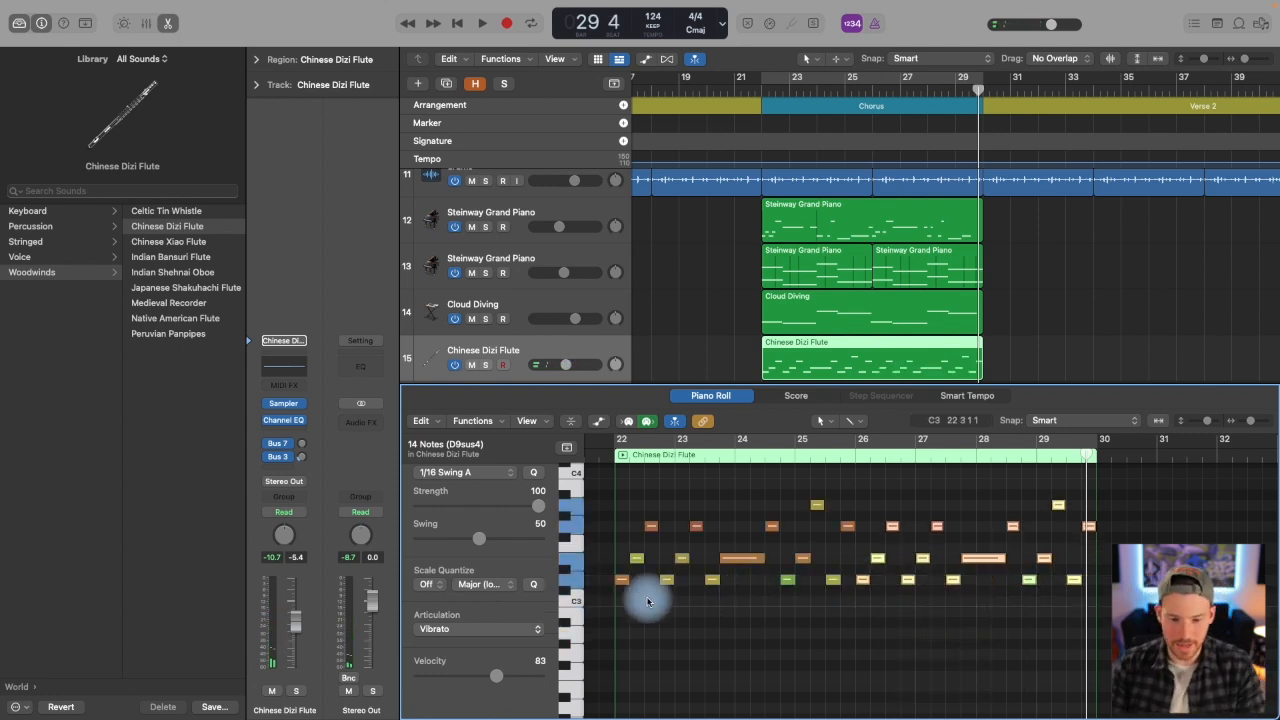
click(593, 504)
Step: Check the repeated melody in the looped chorus, then split the first phrase's long E3 note at 24 2 and raise its second piece to F3
key(space)
click(786, 78)
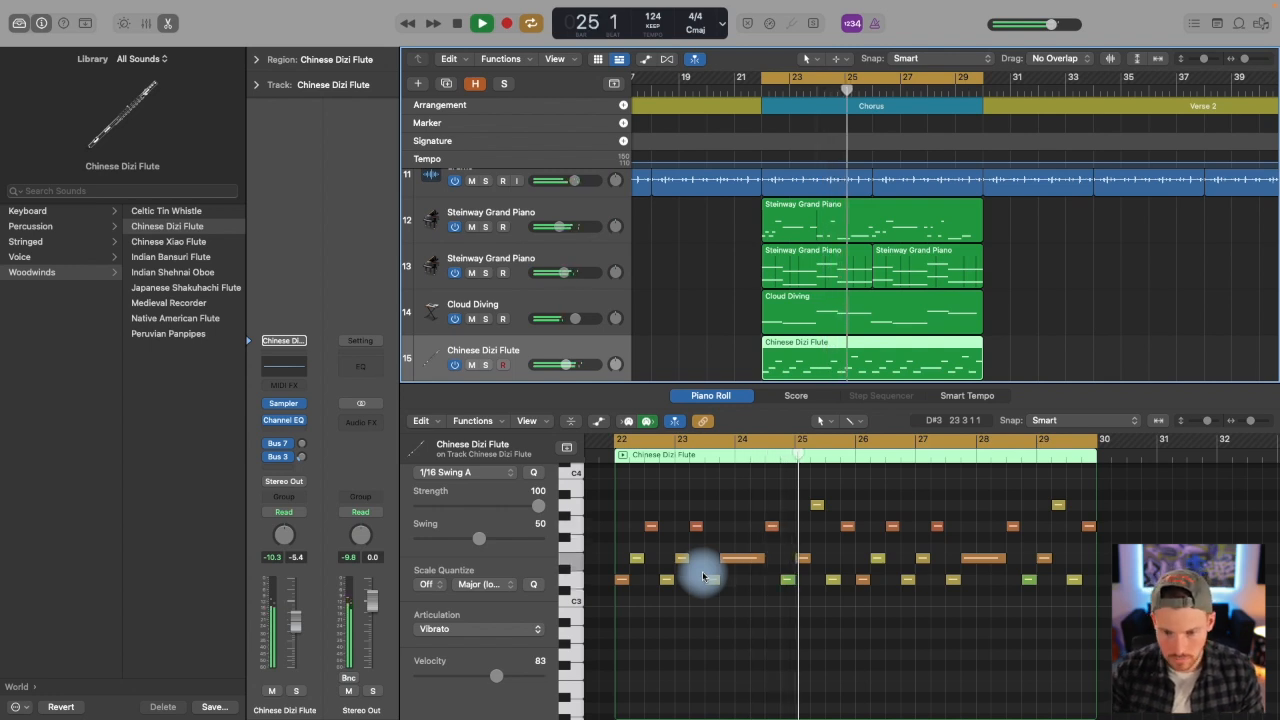
key(space)
key(space)
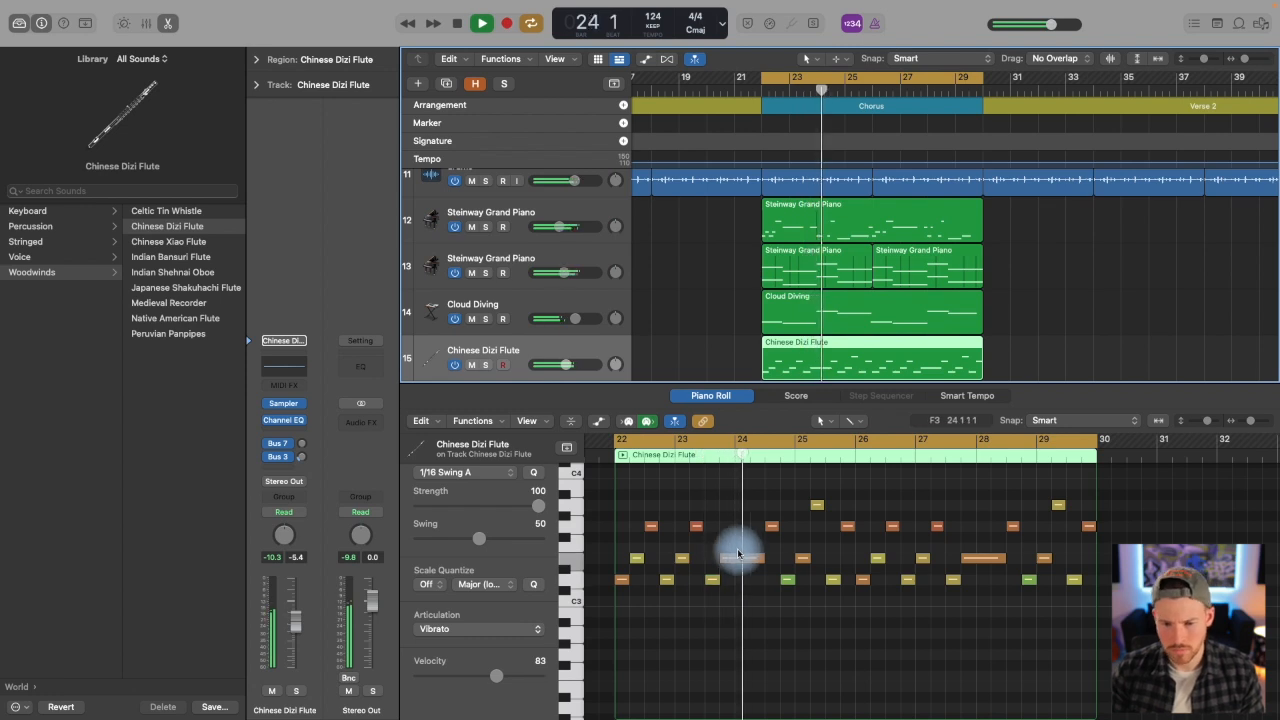
key(space)
click(751, 458)
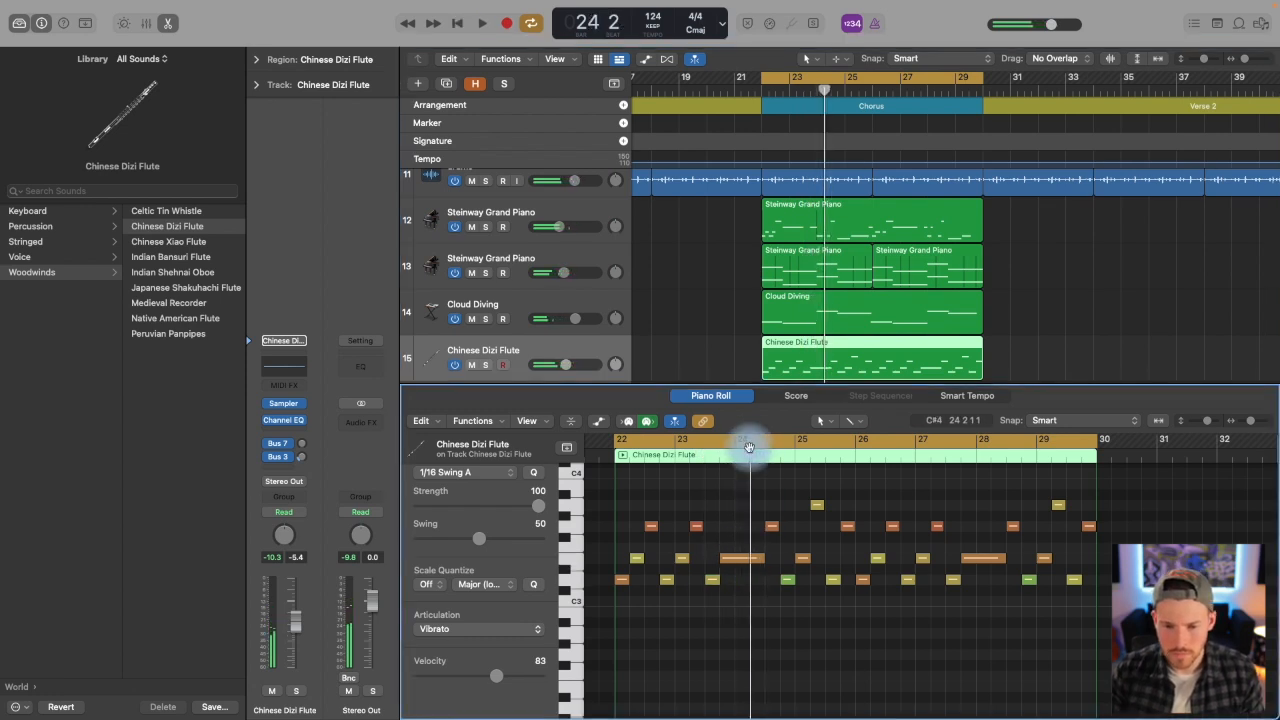
click(750, 560)
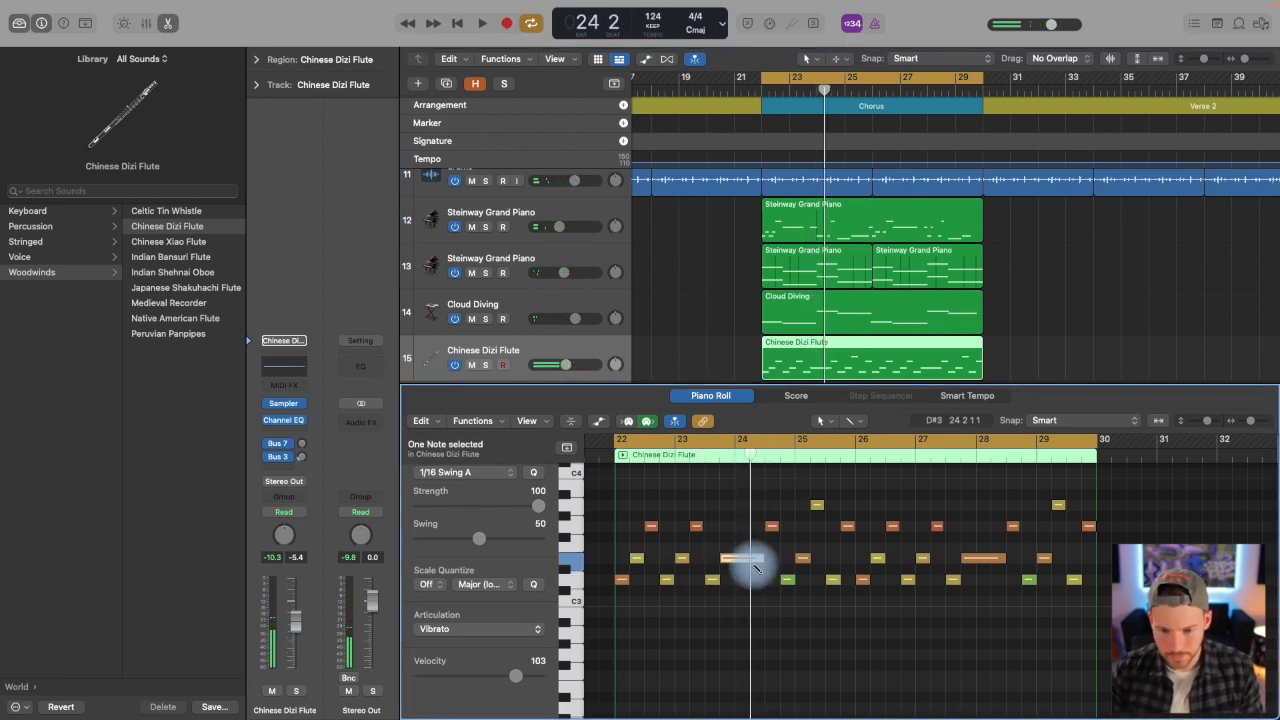
drag(757, 560, 752, 546)
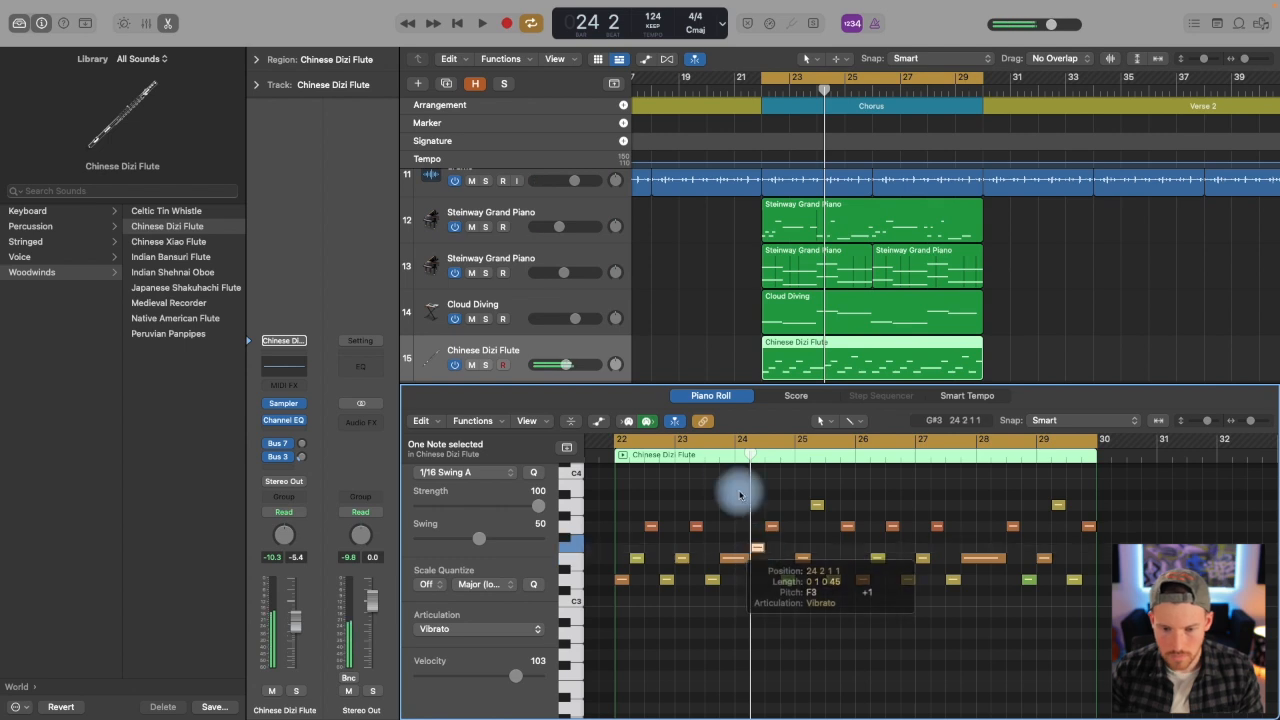
Step: Audition the edit, split the remaining long E3 note at bar 24, and move its second piece to D3 and the F3 piece back to E3
click(723, 451)
key(space)
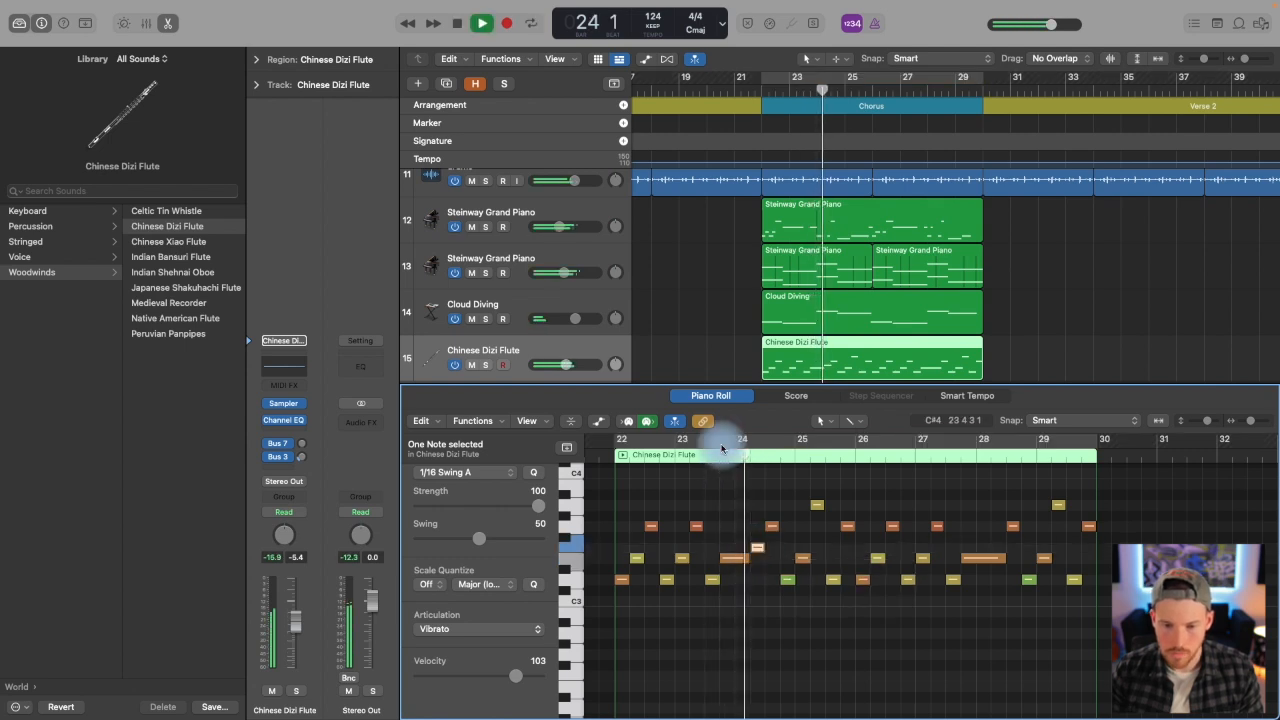
key(space)
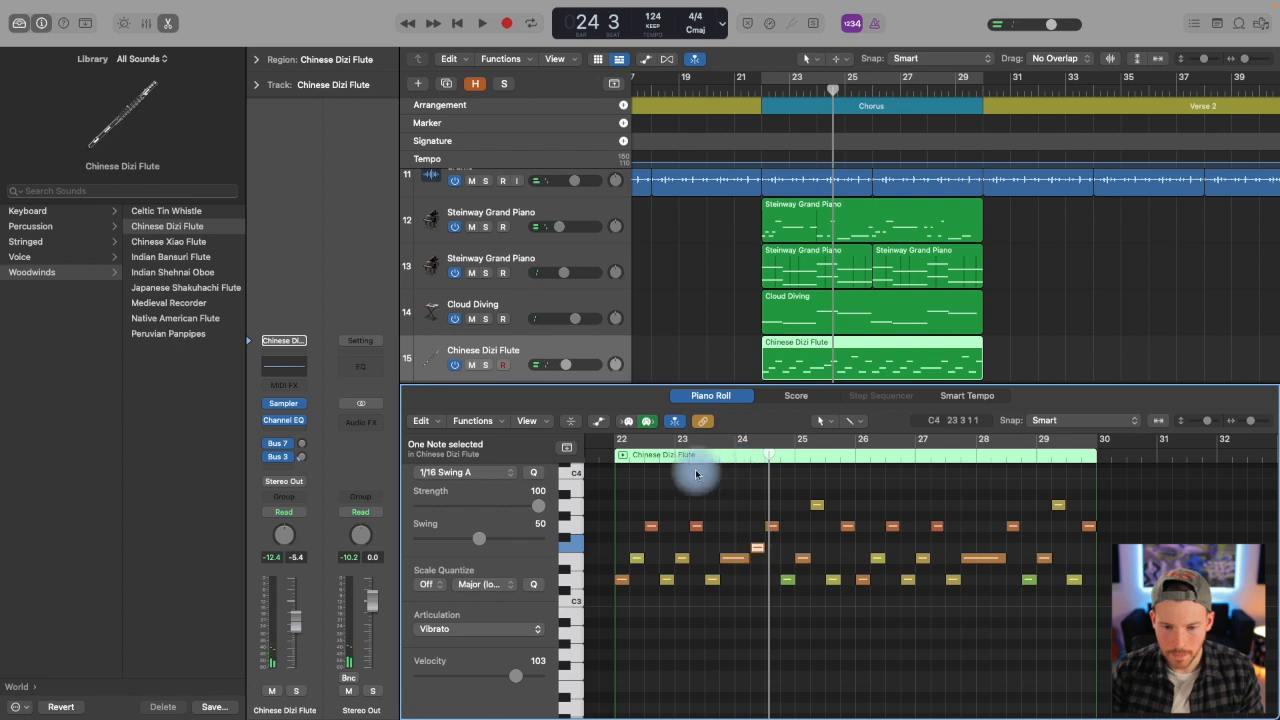
click(612, 452)
key(space)
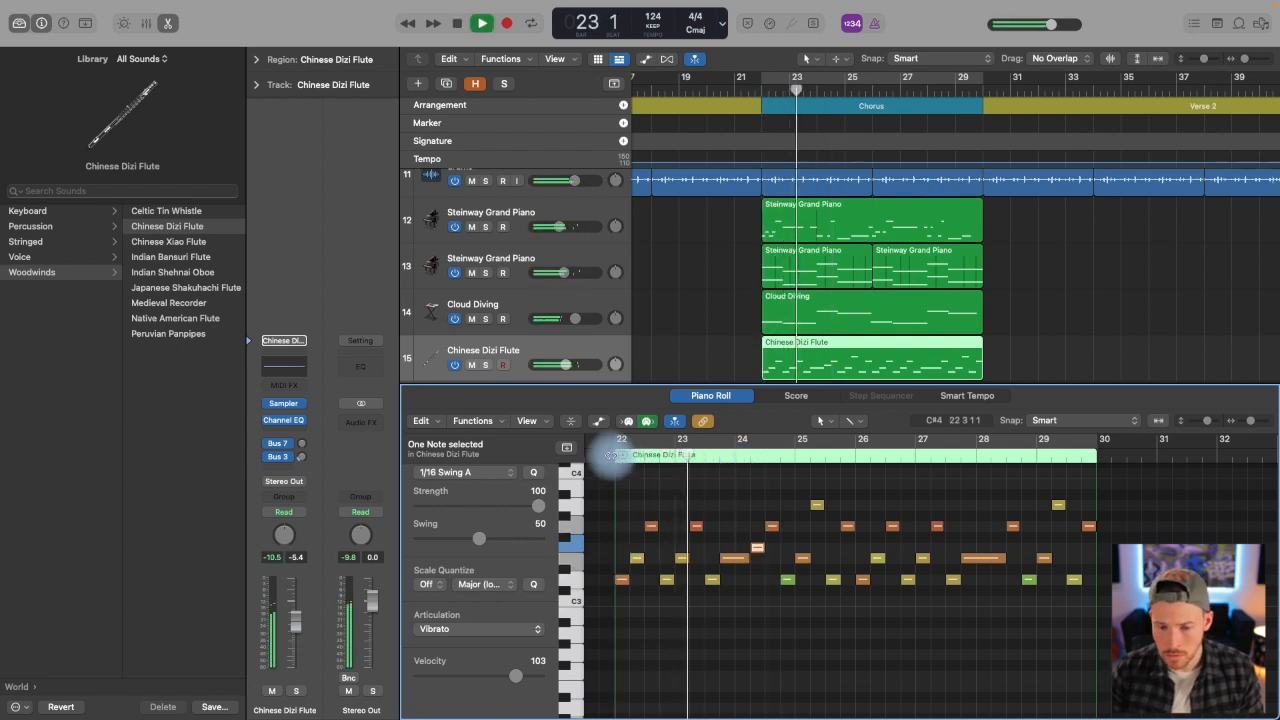
key(space)
click(734, 458)
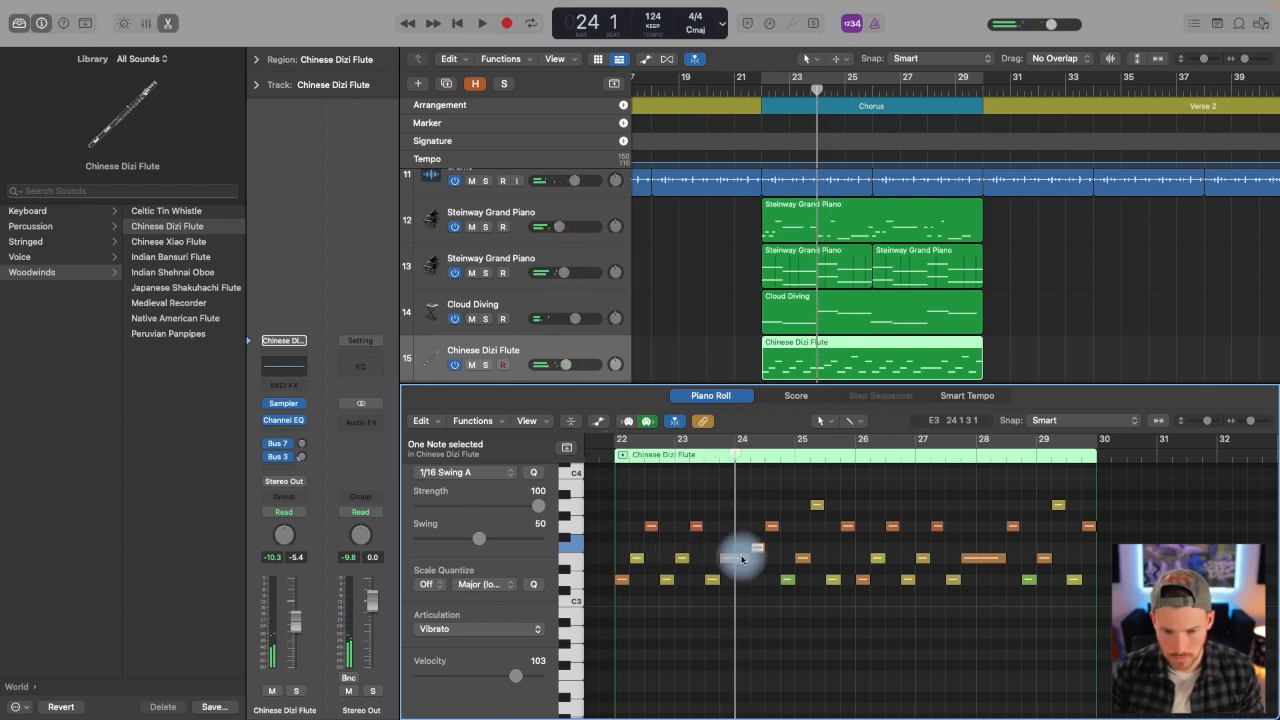
mouse_move(740, 571)
mouse_down()
mouse_move(751, 551)
mouse_move(751, 563)
mouse_up()
click(617, 459)
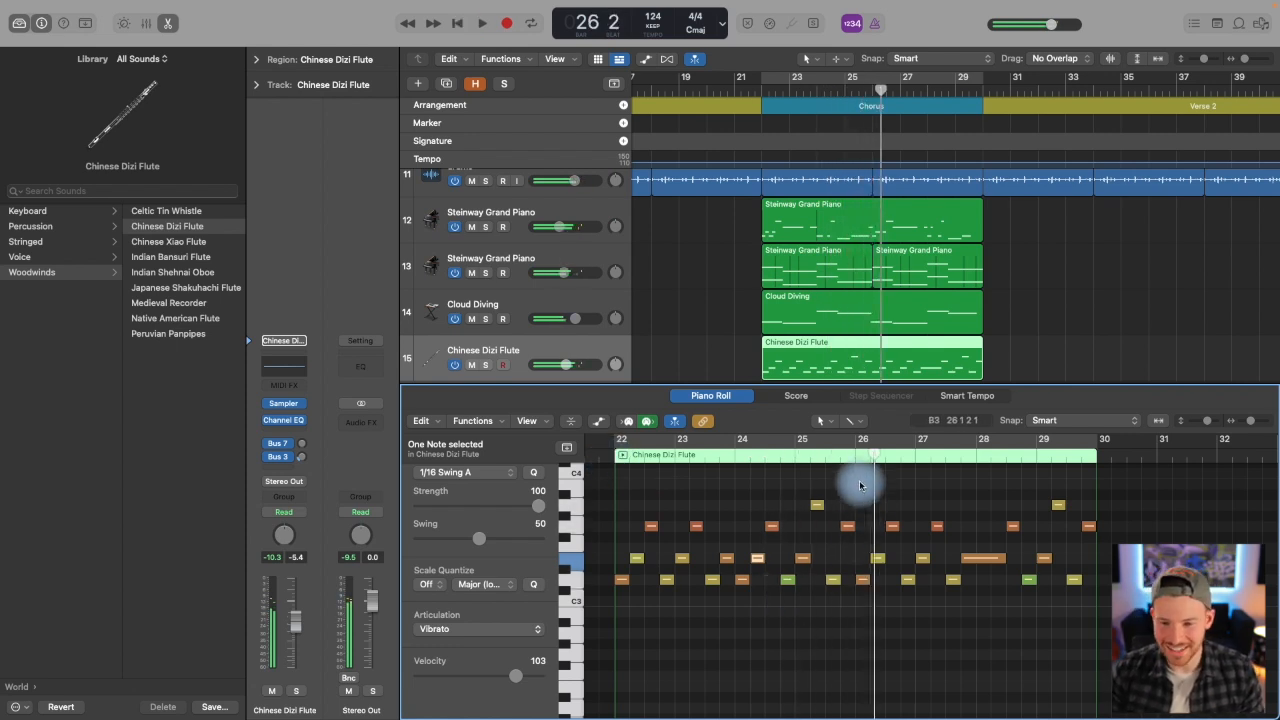
Step: Split the long E3 note in the repeated phrase into three pieces, at 28 2 and at the start of bar 28
click(738, 660)
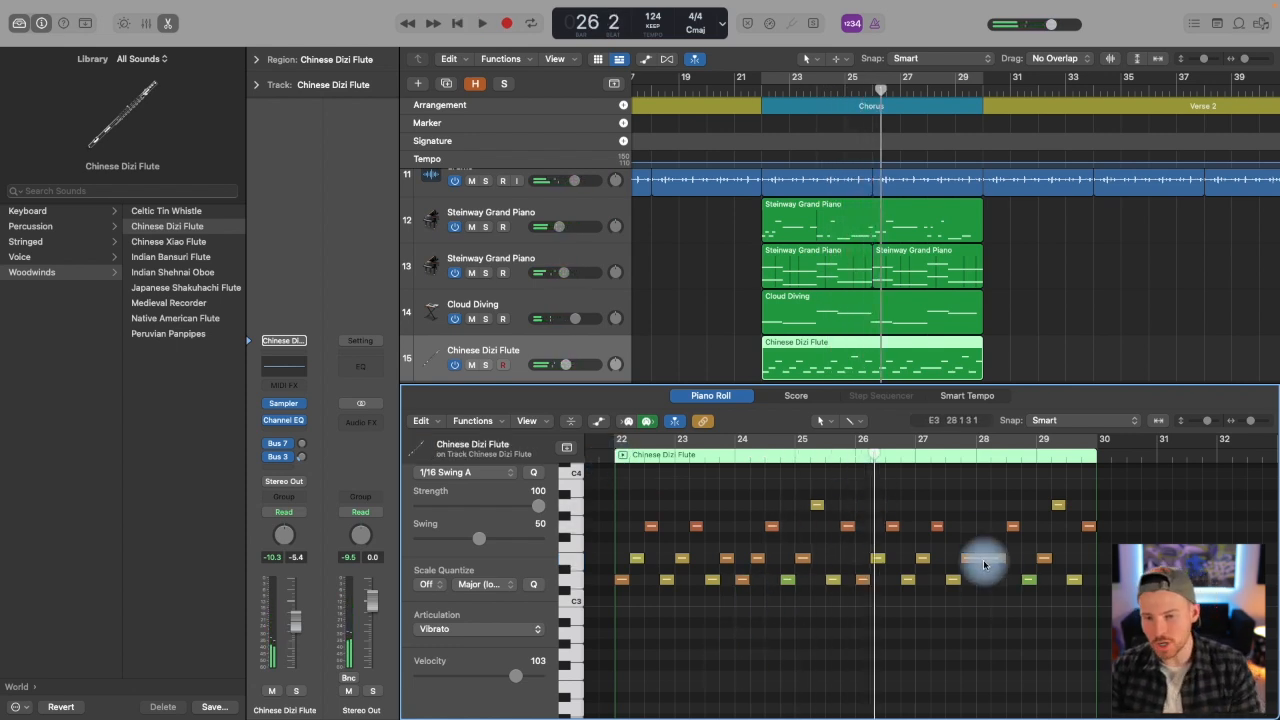
drag(923, 456, 1010, 457)
click(988, 559)
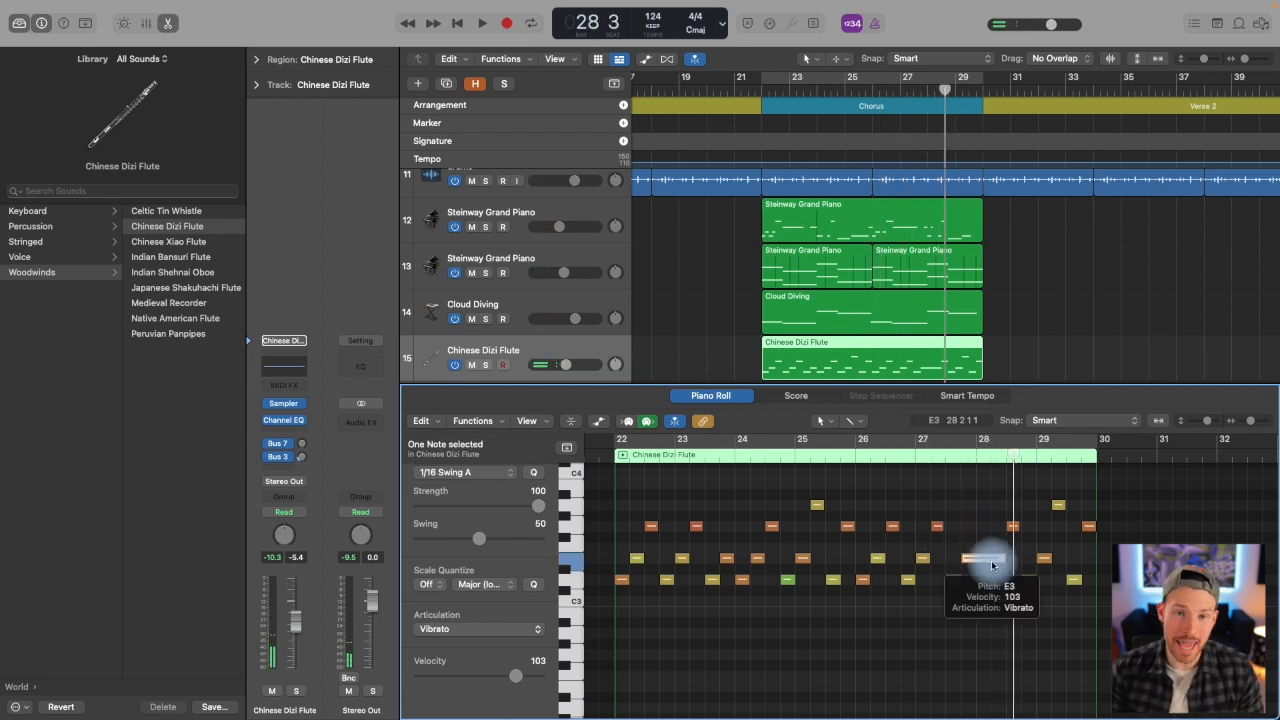
click(972, 458)
drag(972, 458, 990, 458)
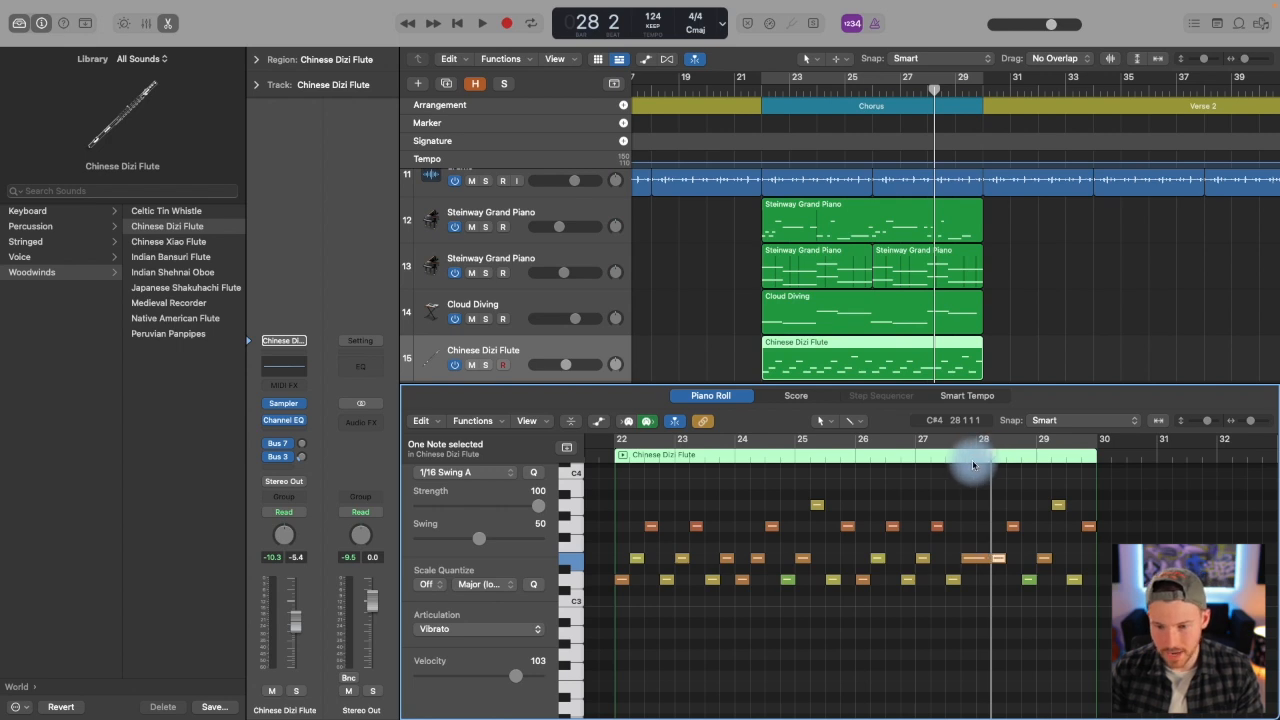
drag(958, 462, 976, 458)
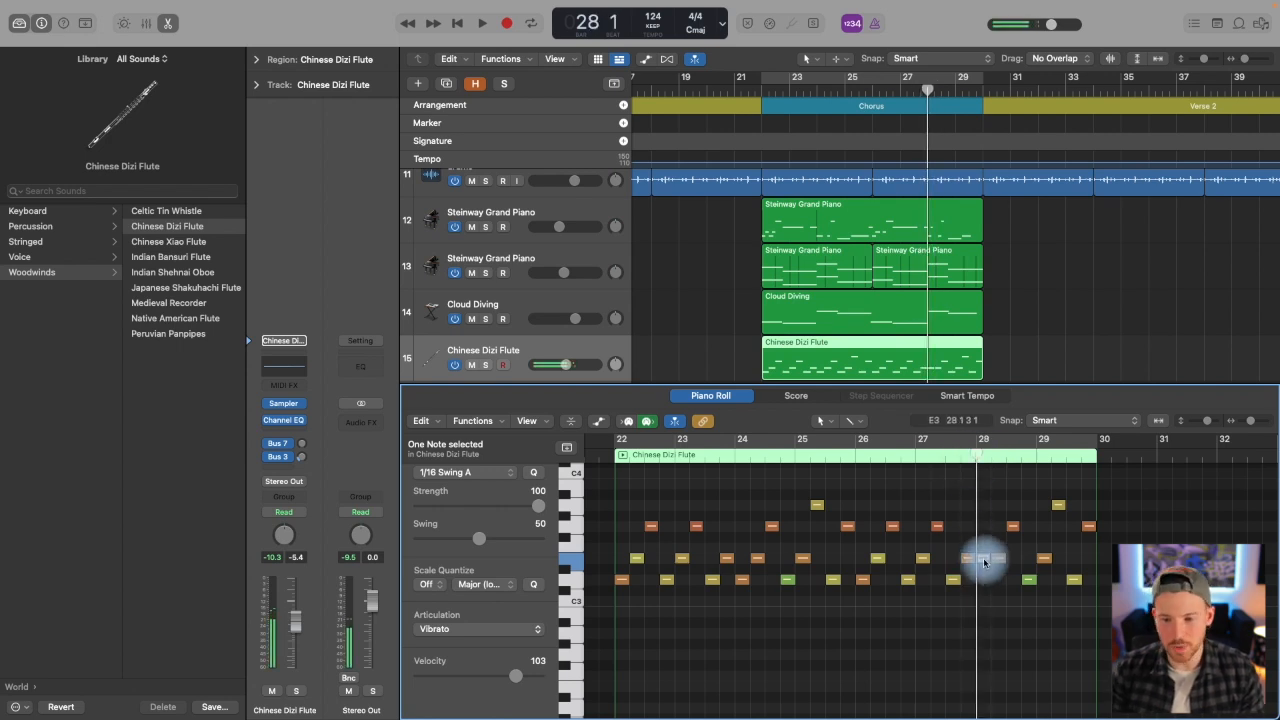
Step: Delete the flute notes from bar 26 onward and replace them with a copy of the edited first-half phrase
drag(983, 551, 1002, 572)
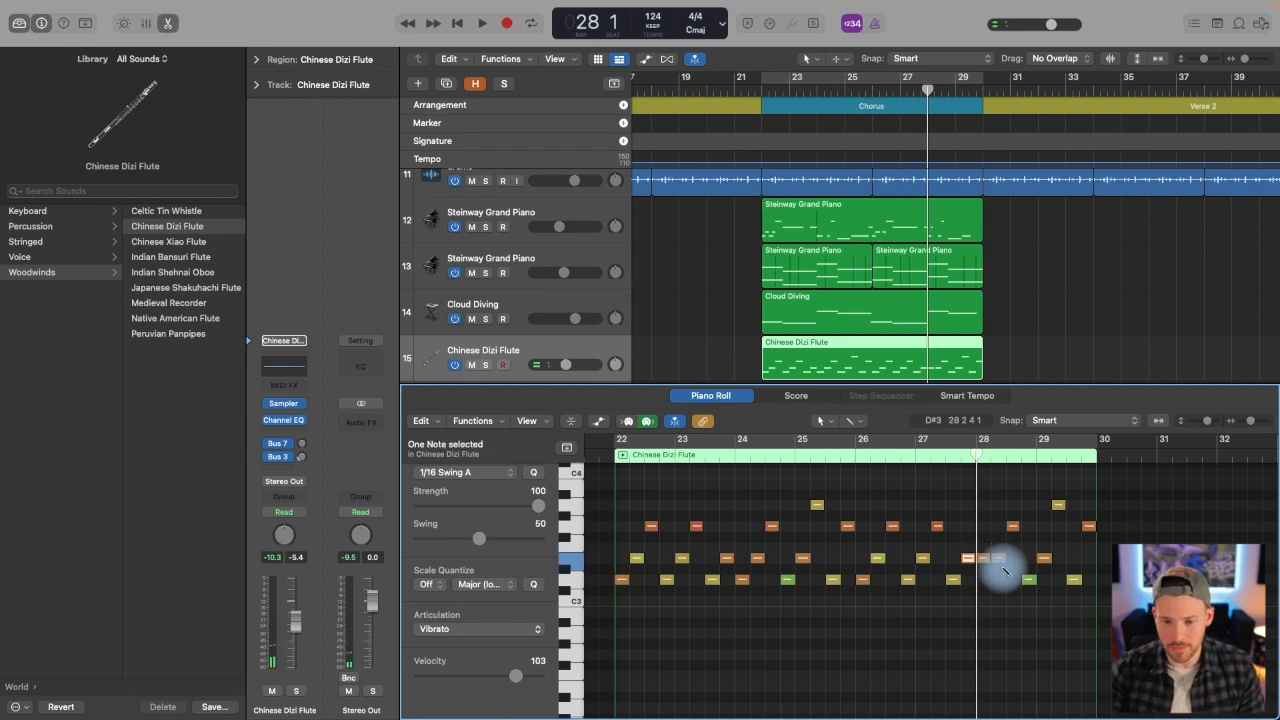
drag(864, 494, 1110, 625)
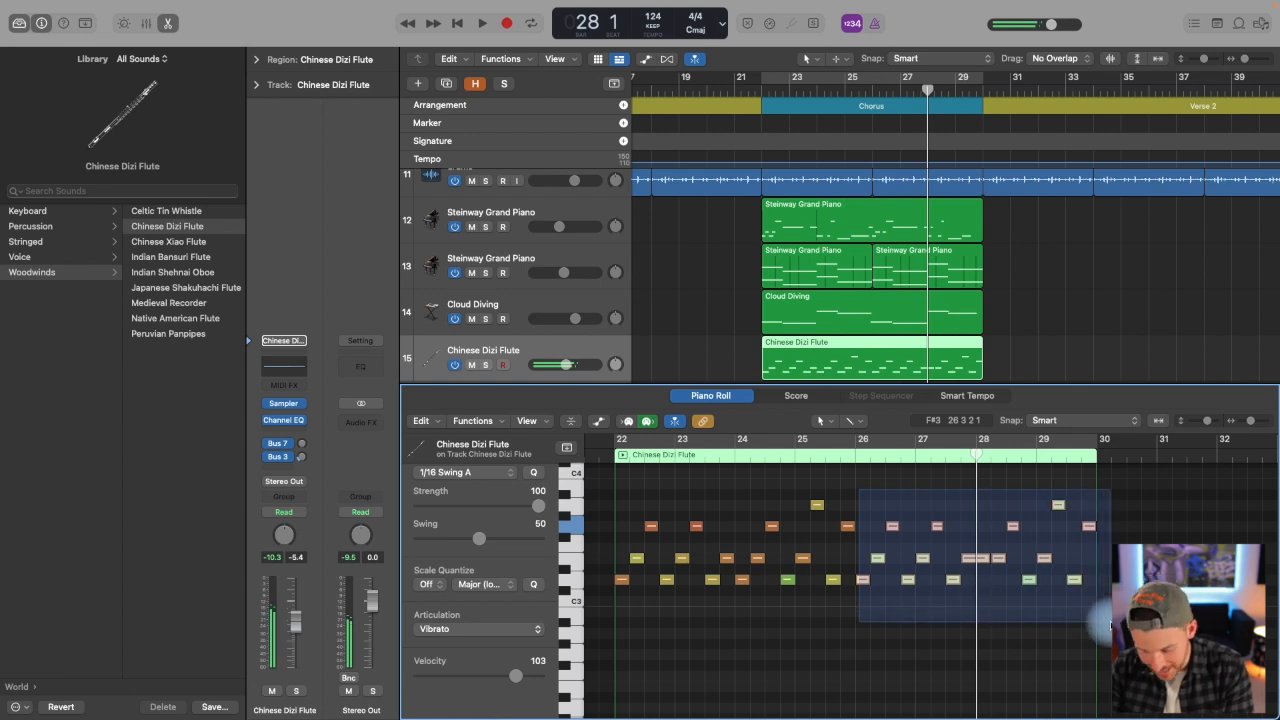
key(Delete)
click(652, 533)
drag(601, 487, 866, 585)
click(667, 582)
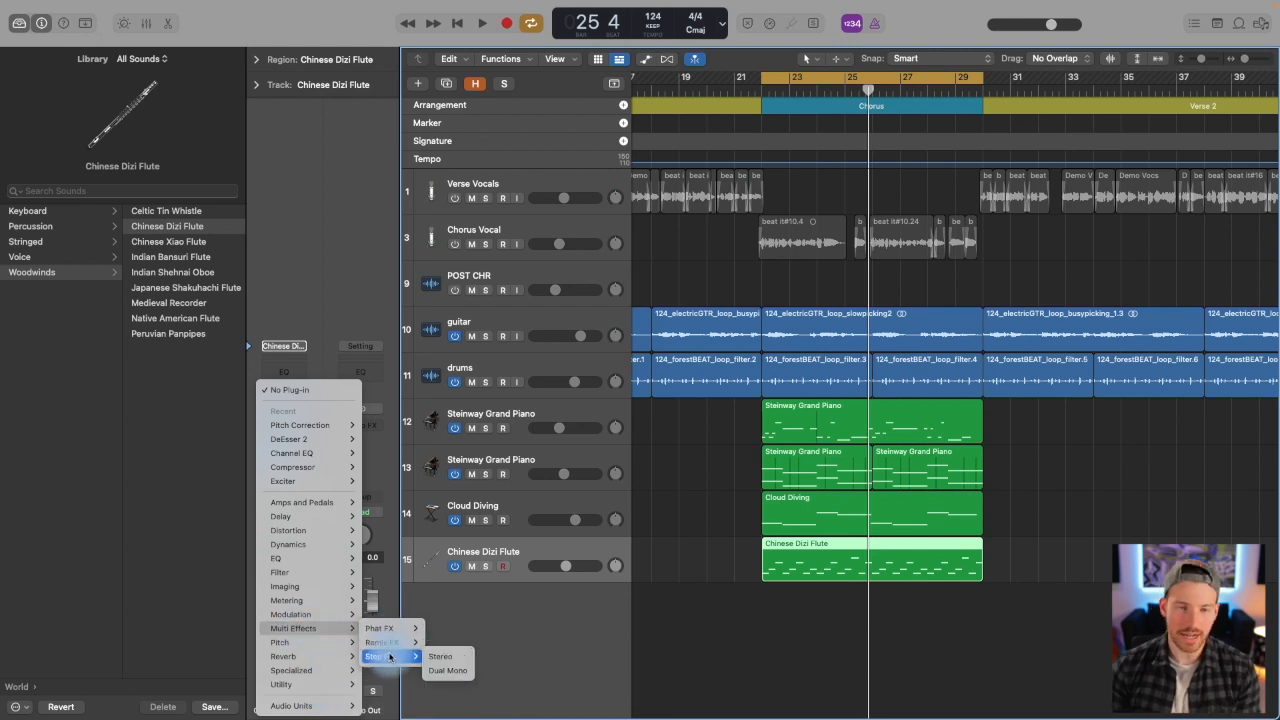
Step: Insert a stereo Phat FX plug-in on the Chinese Dizi Flute channel
mouse_move(389, 630)
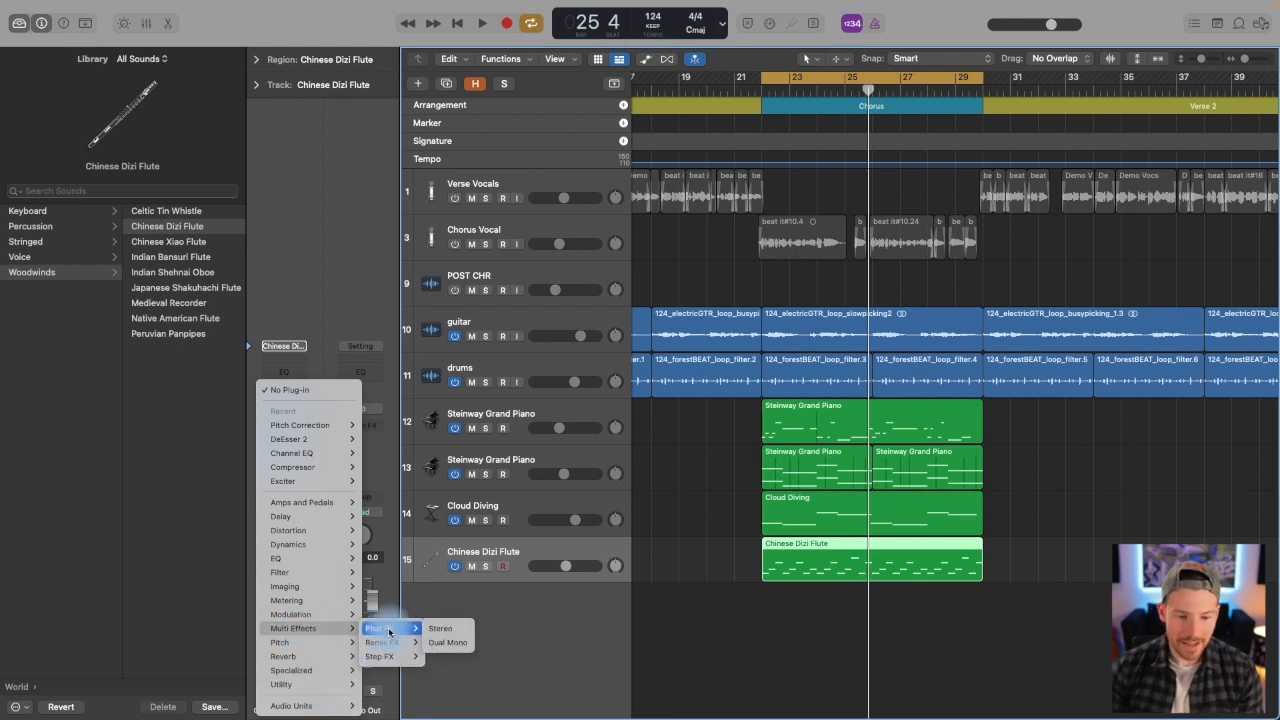
click(396, 659)
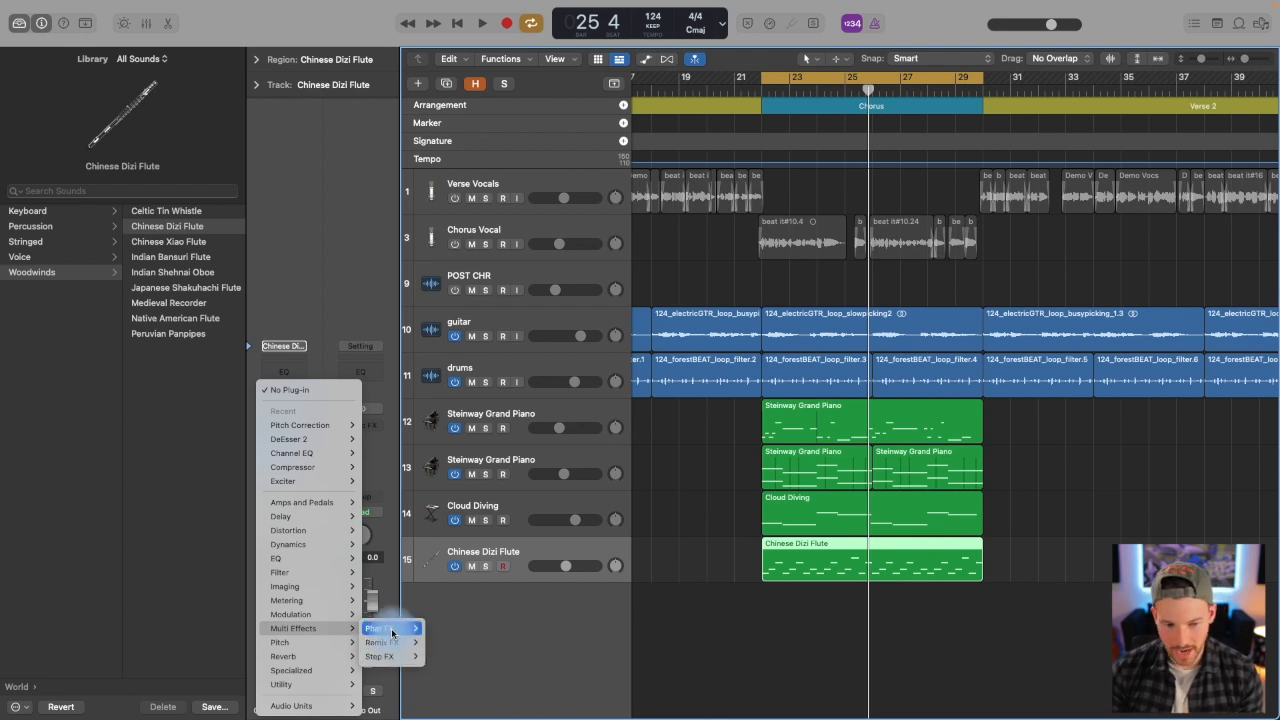
click(445, 632)
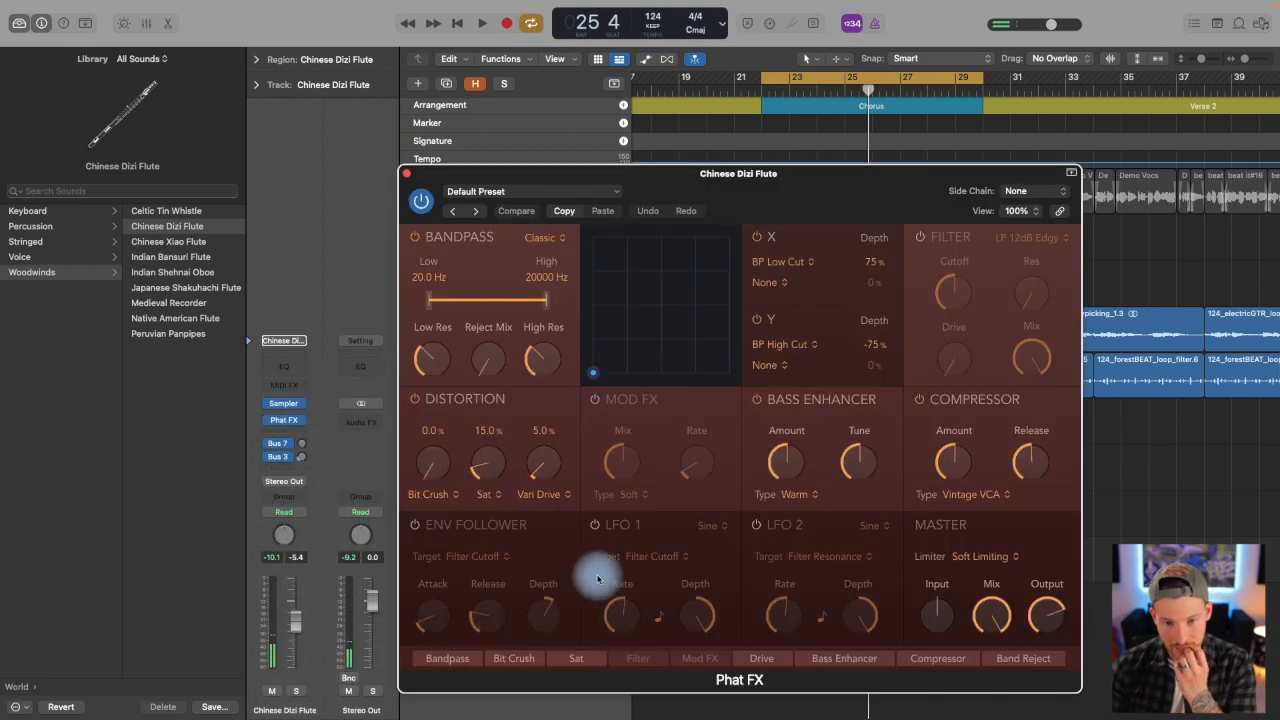
drag(766, 177, 431, 166)
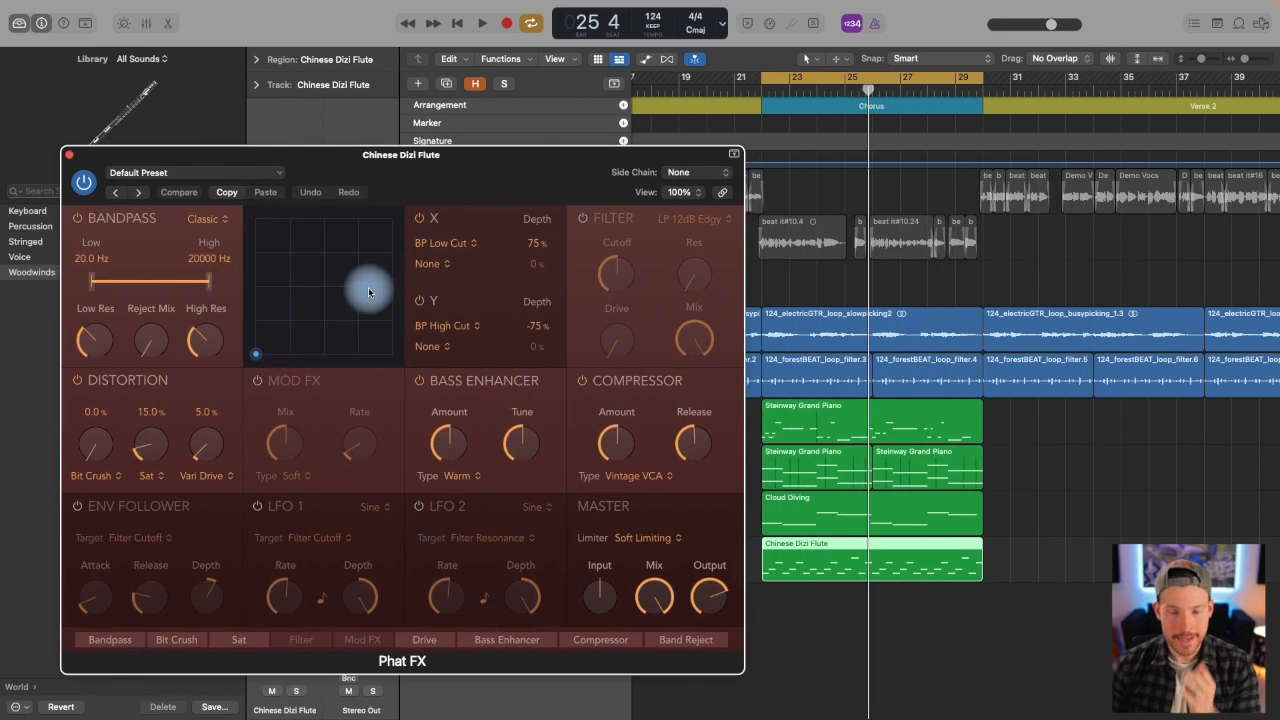
Step: Solo the flute and audition Phat FX during playback while moving its XY point up and slightly right from the corner
mouse_move(257, 355)
mouse_down()
mouse_move(306, 274)
mouse_move(354, 278)
mouse_move(272, 337)
mouse_up()
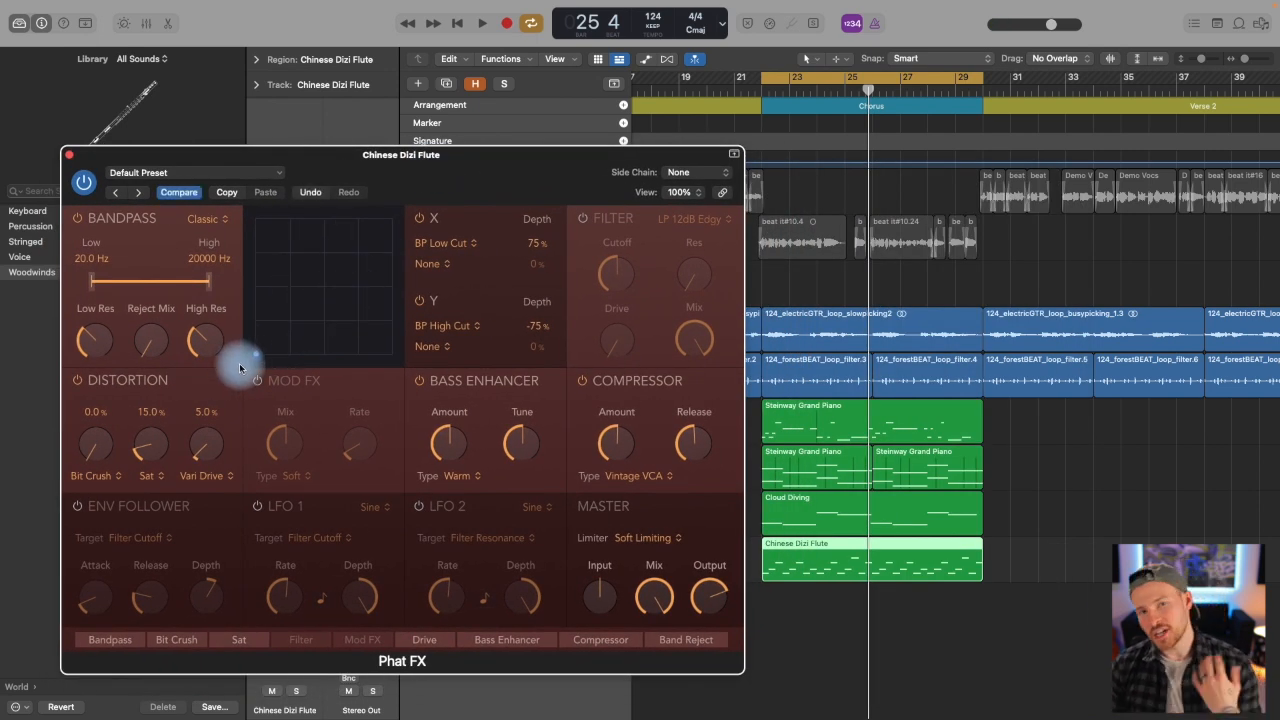
key(s)
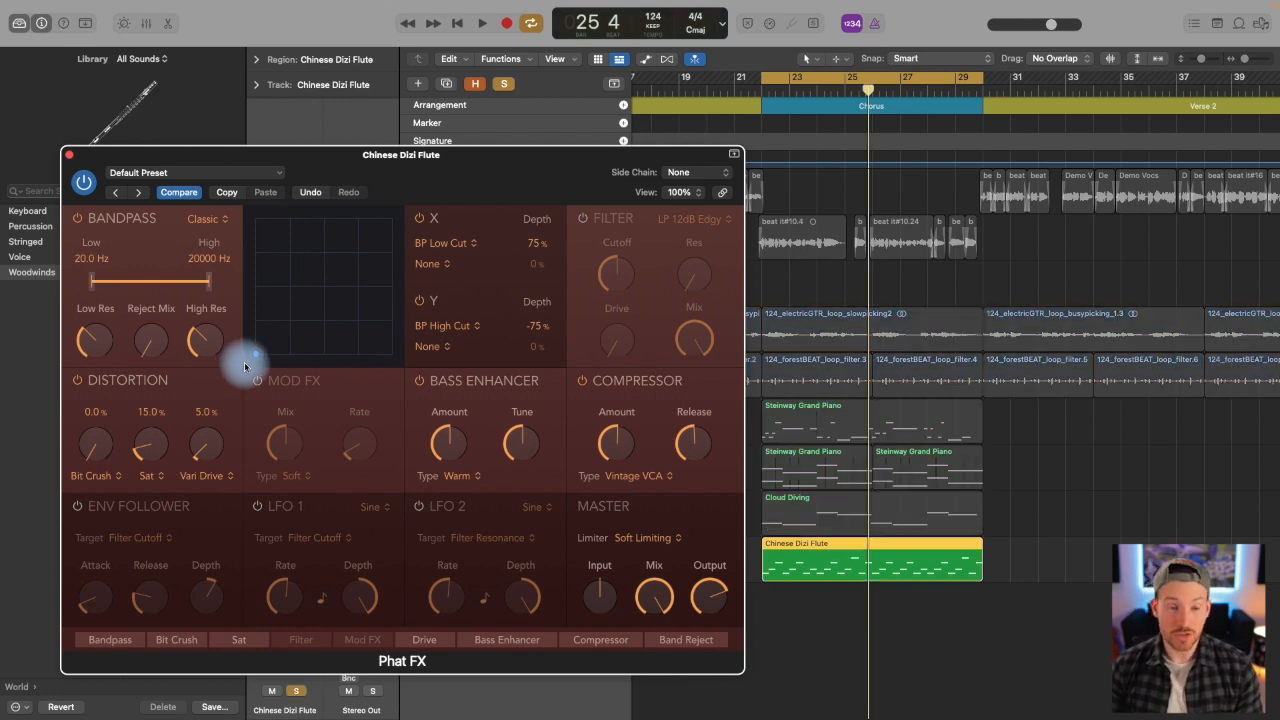
drag(440, 163, 437, 135)
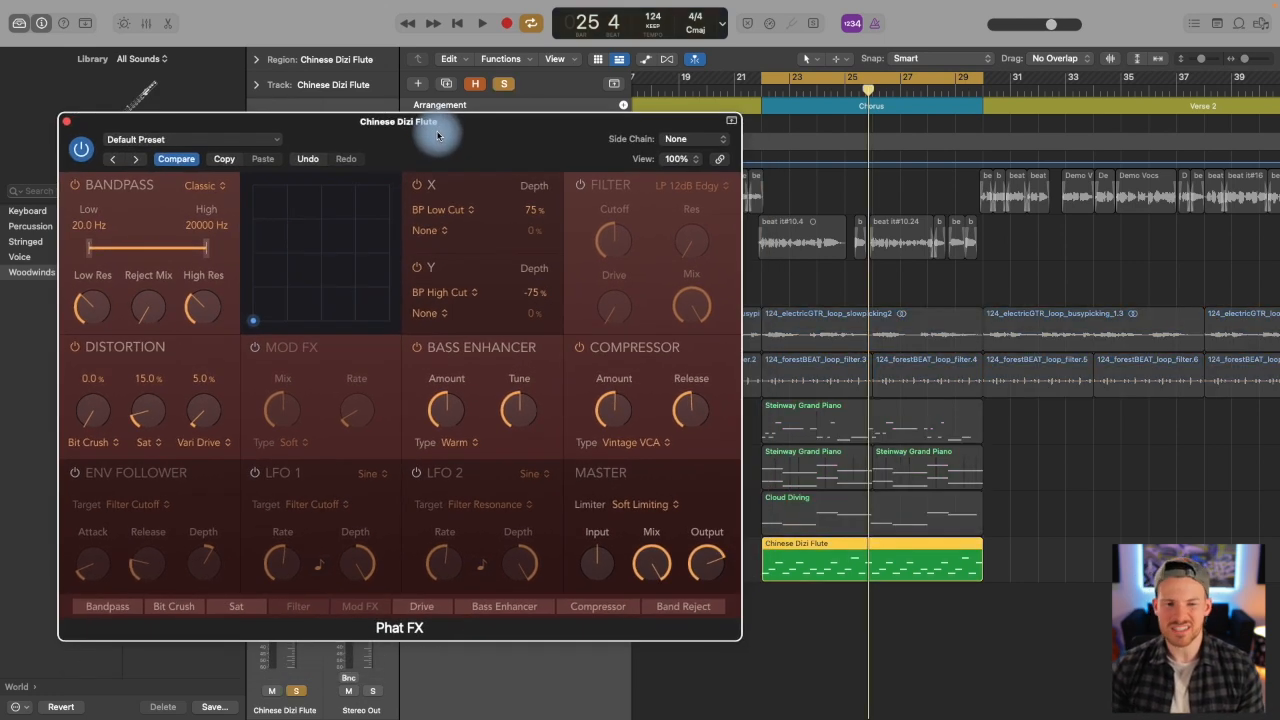
key(space)
drag(253, 318, 275, 271)
key(space)
Step: Load the AM Zapper synth preset in Phat FX and audition it both soloed and in the full mix
click(205, 145)
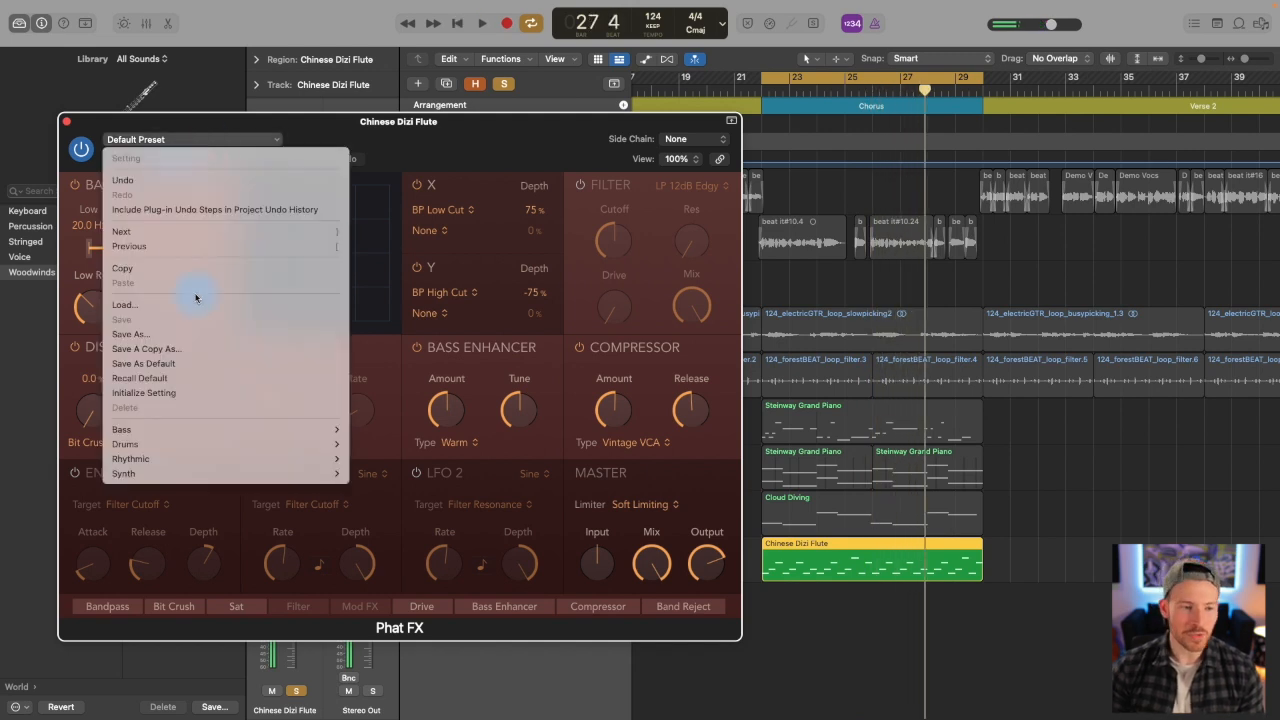
mouse_move(192, 437)
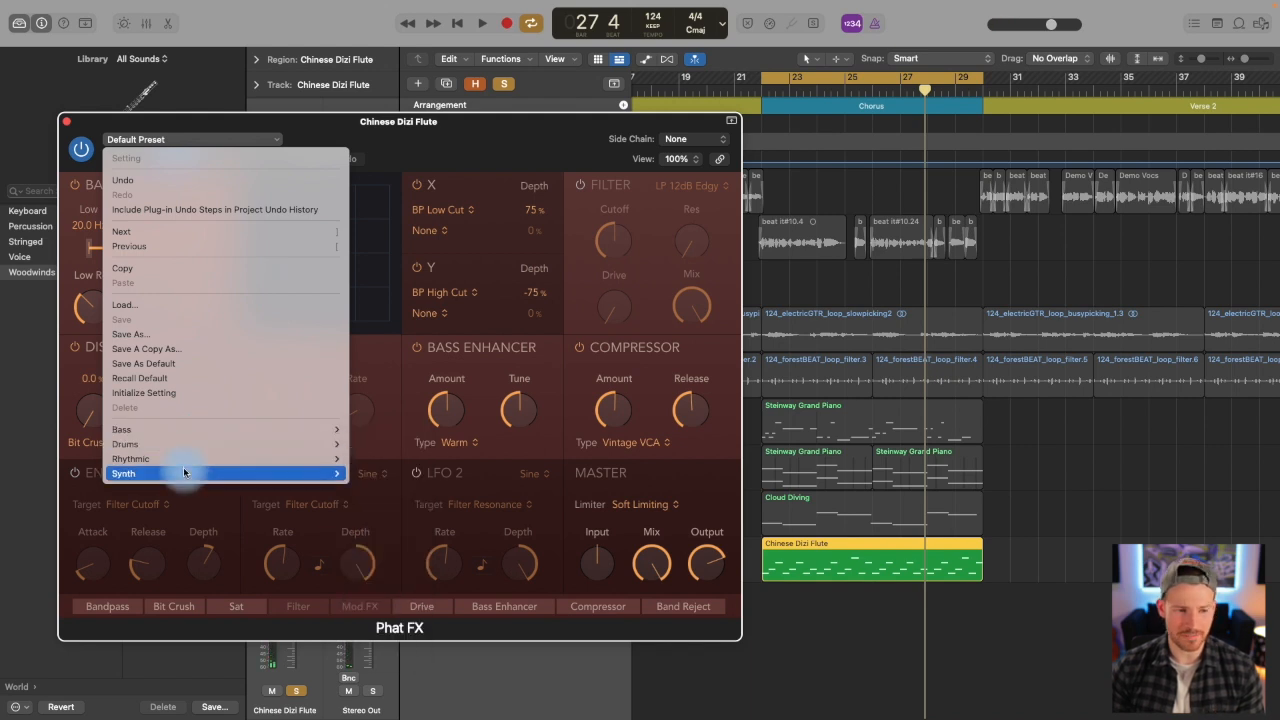
mouse_move(185, 465)
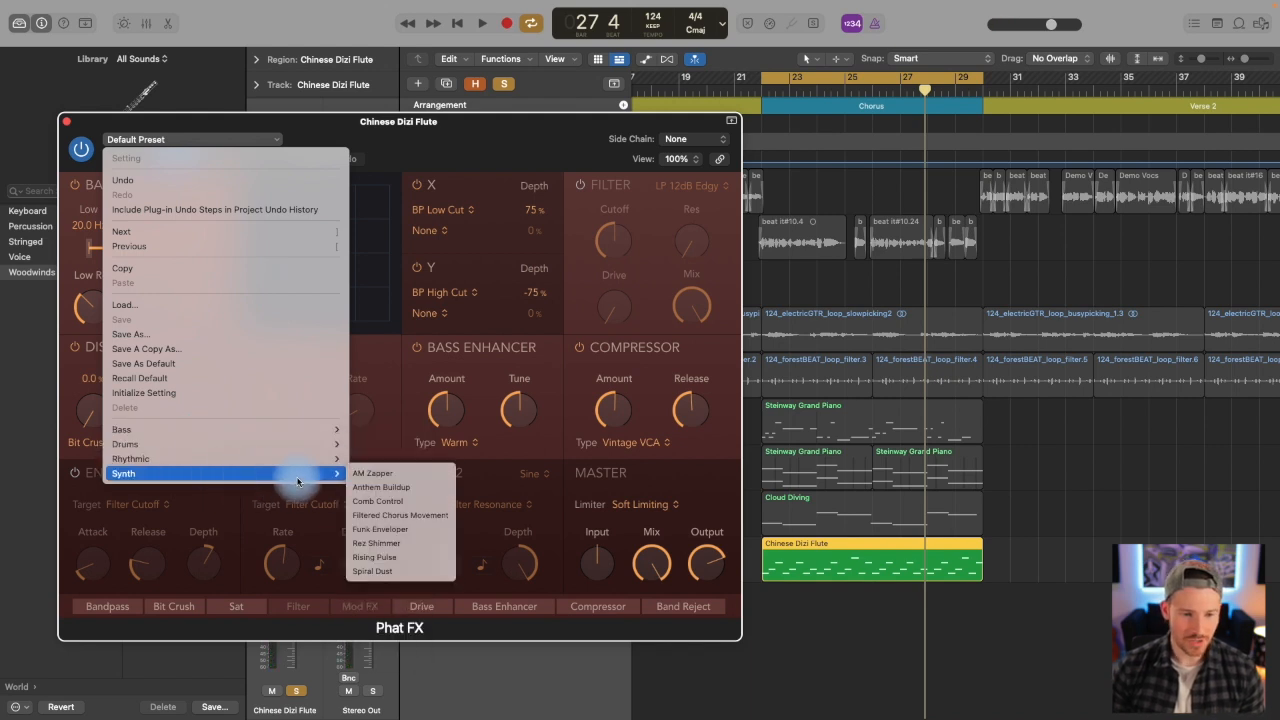
click(370, 474)
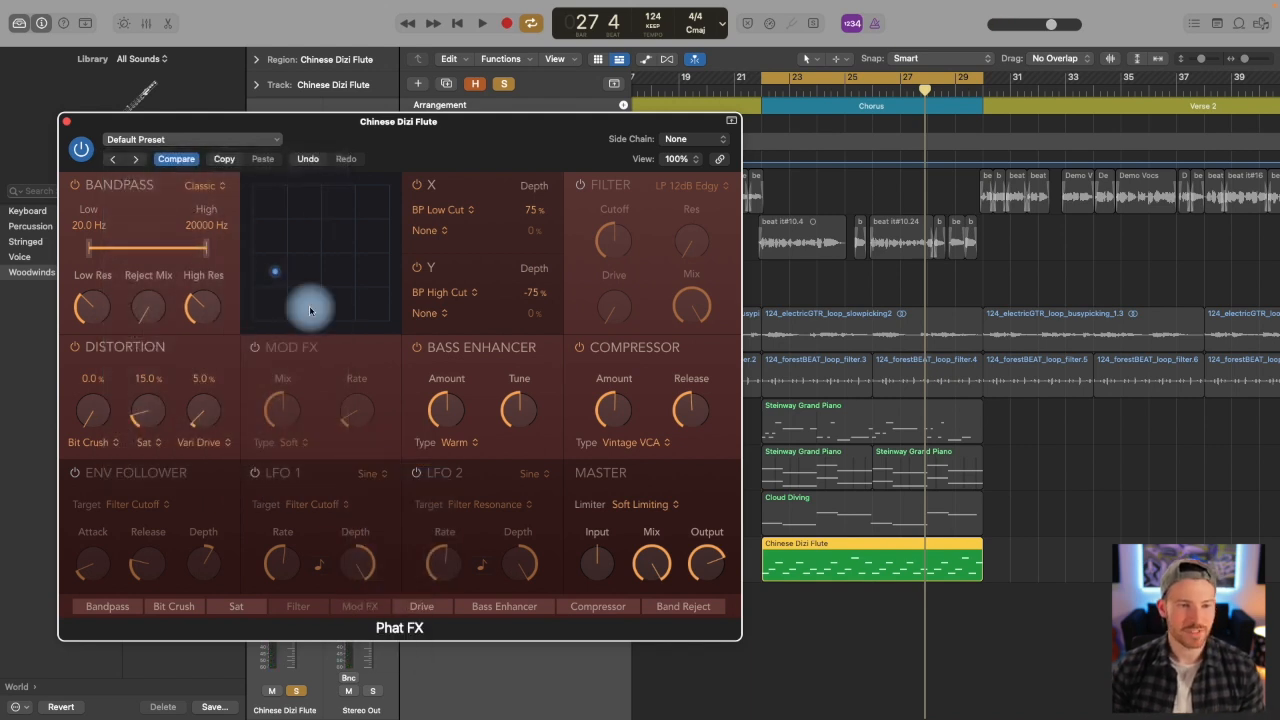
key(space)
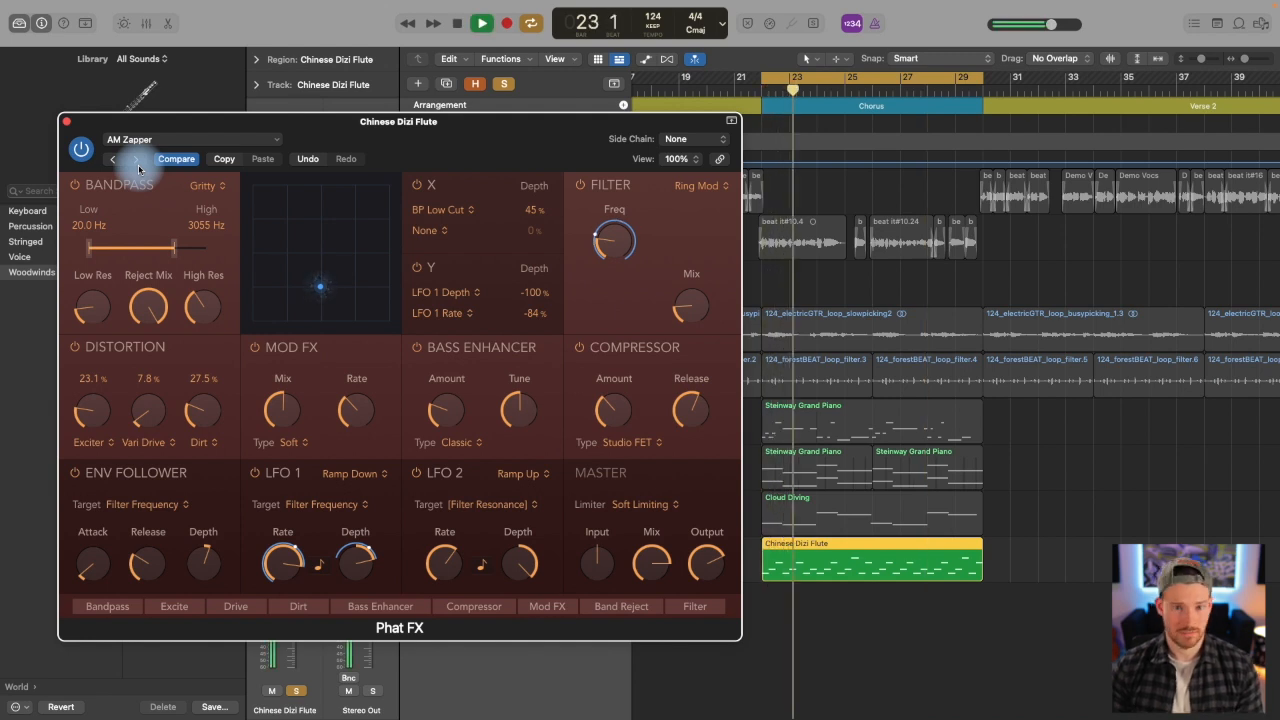
key(ctrl+s)
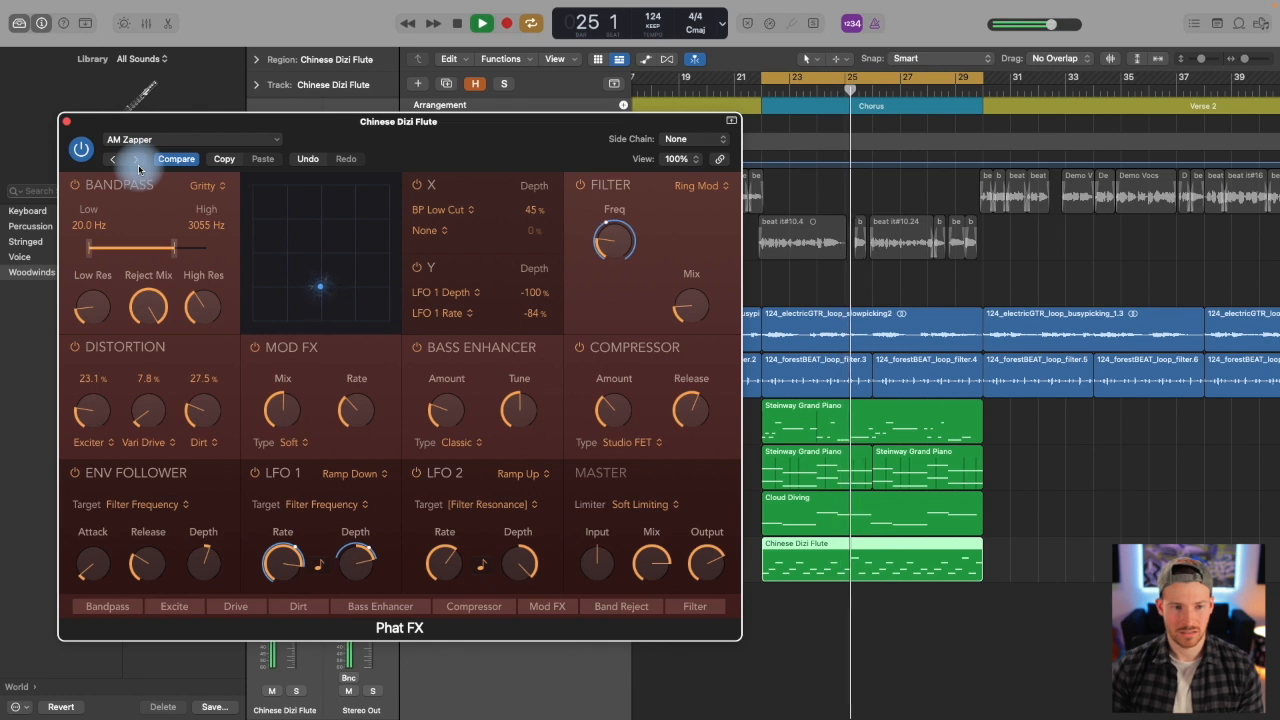
key(space)
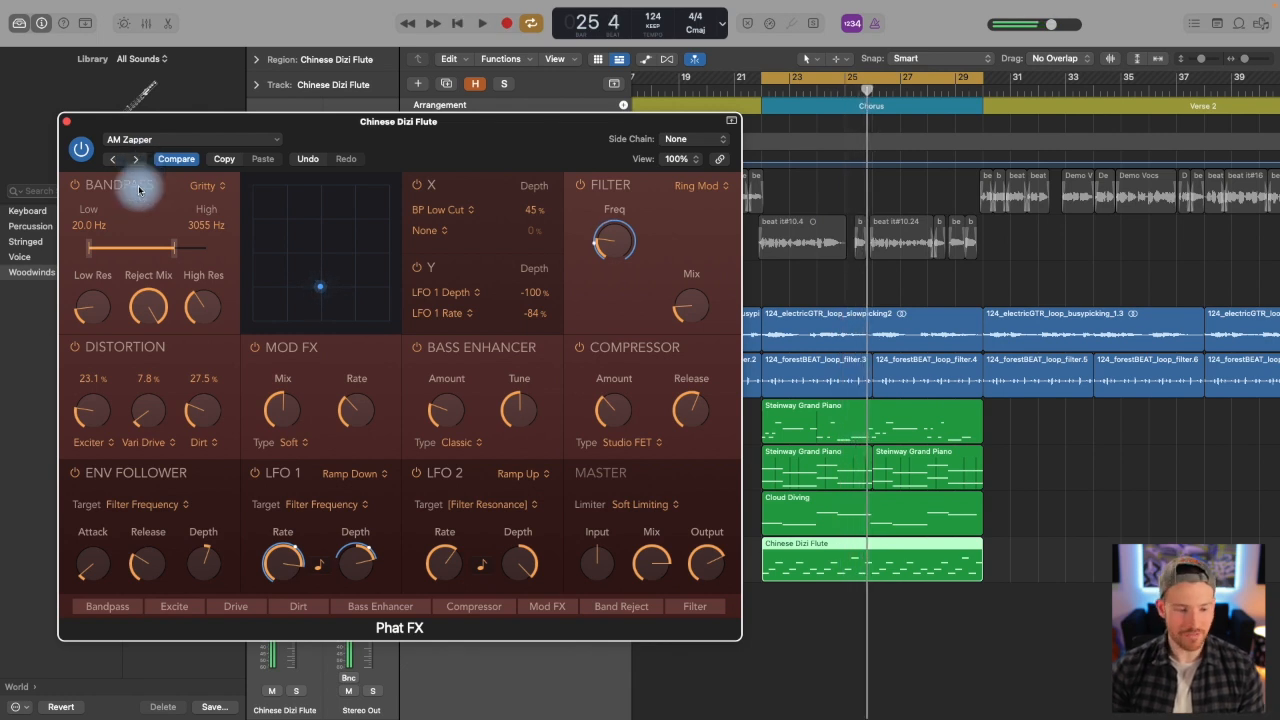
key(ctrl+s)
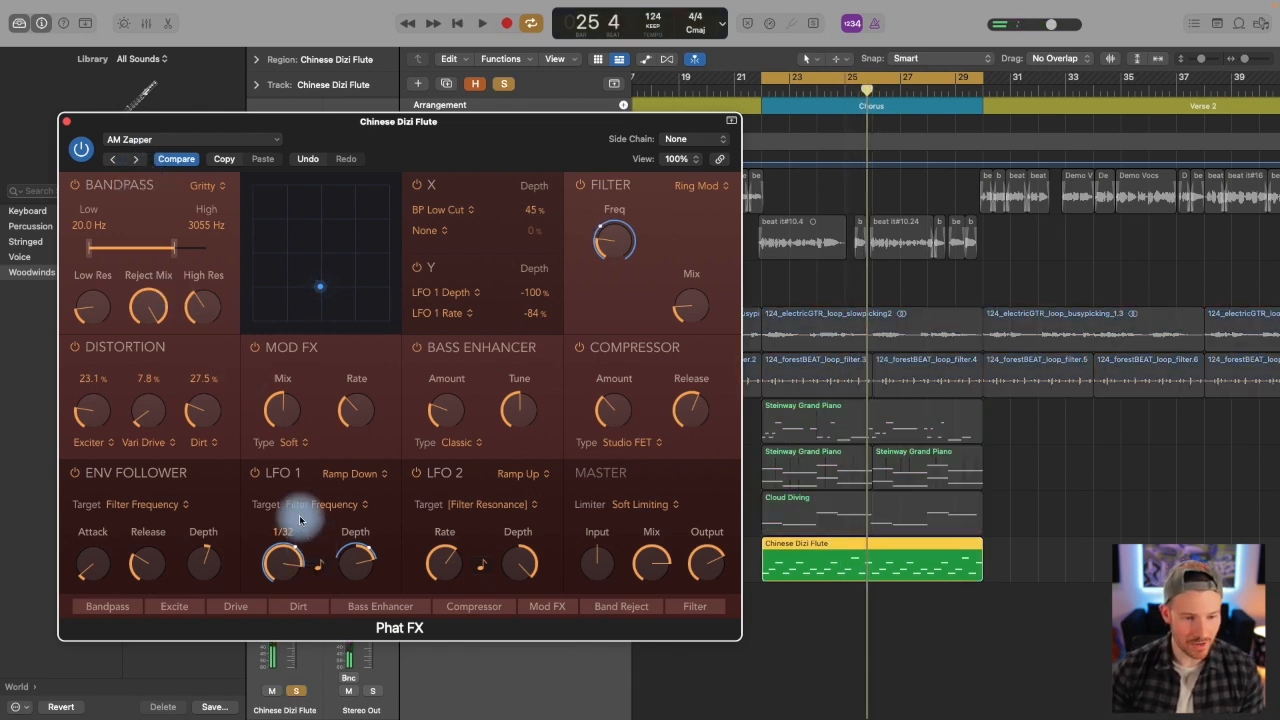
Step: Compare the soloed flute with LFO 1 switched off and back on during playback
click(256, 474)
key(space)
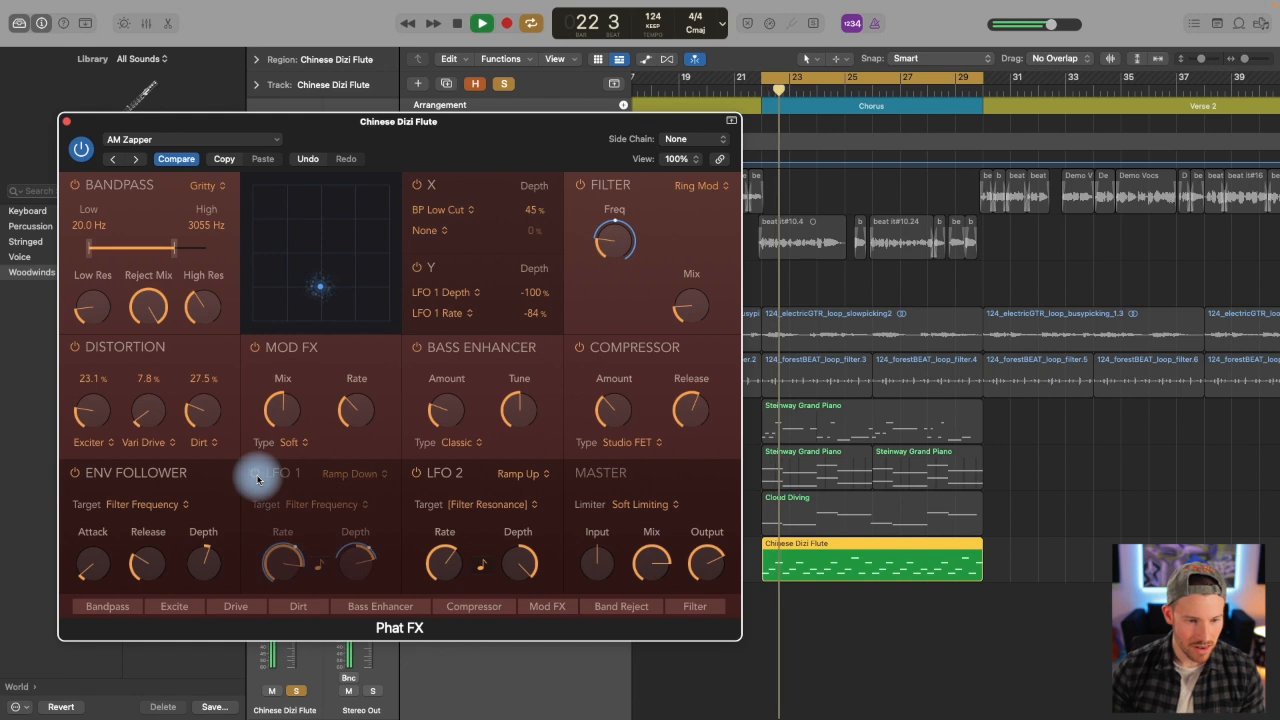
click(256, 474)
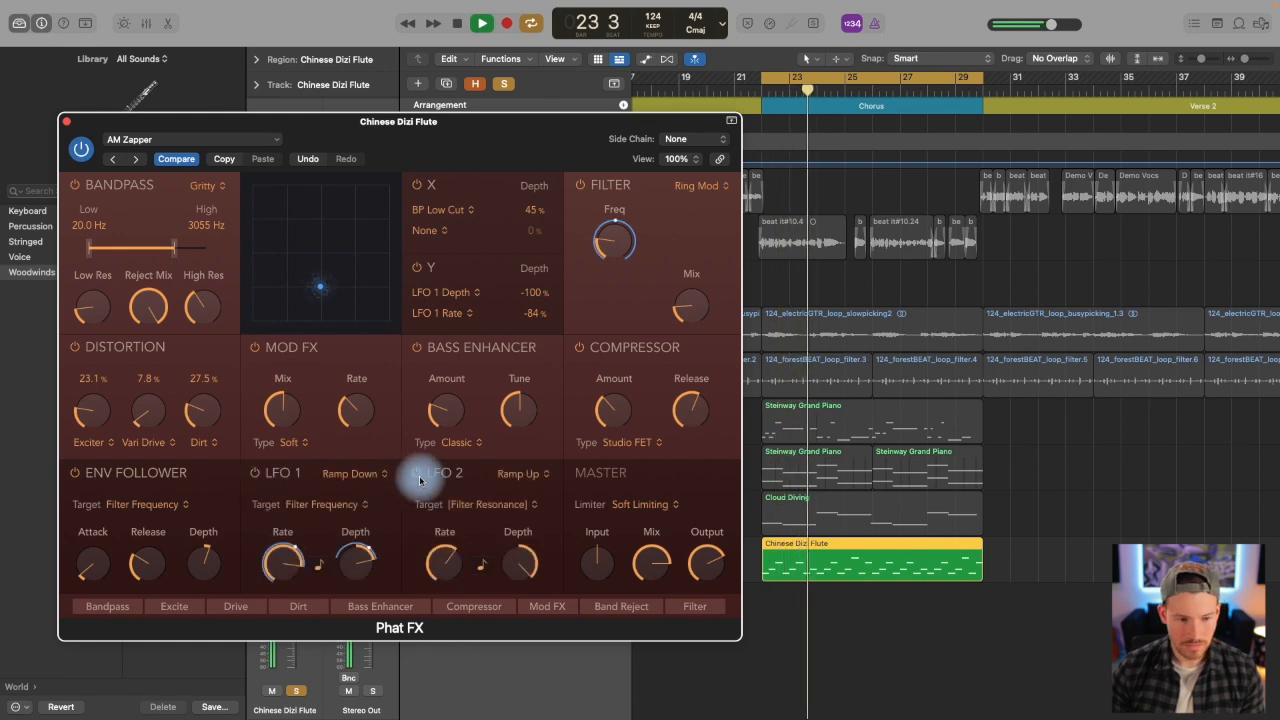
Step: Step forward through the Phat FX presets during playback until Bigger Bass is loaded
click(137, 160)
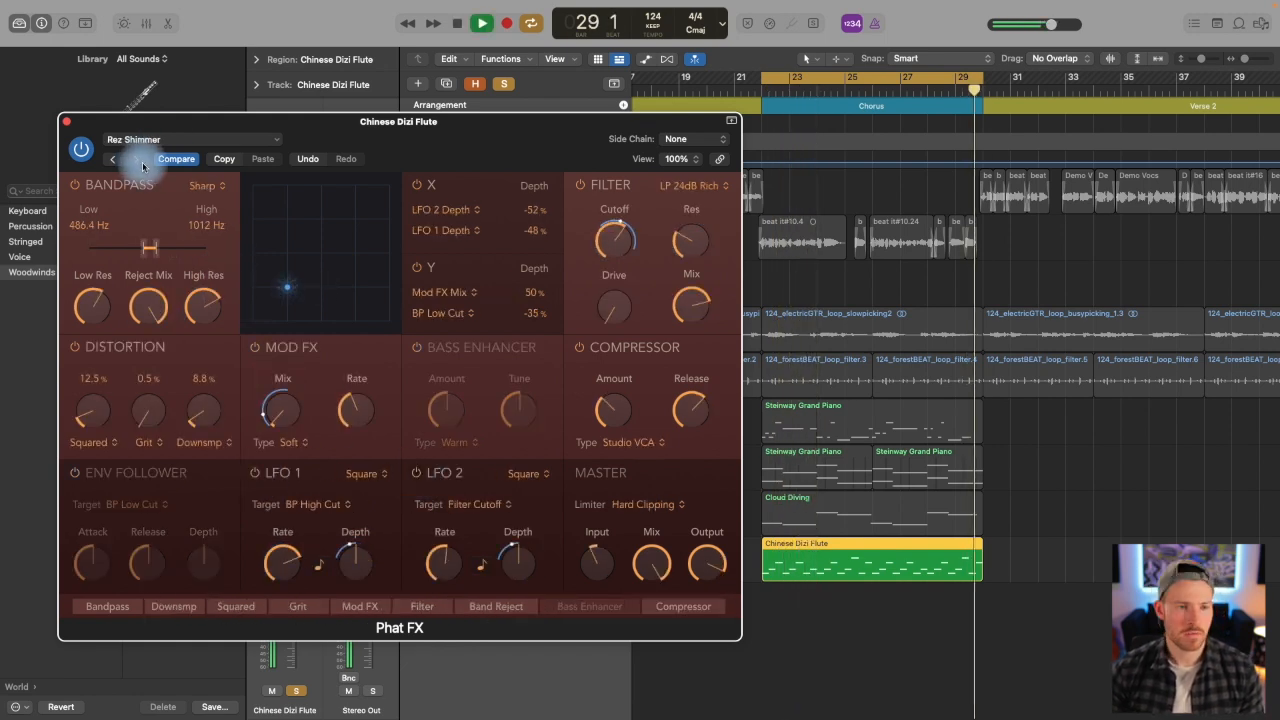
click(141, 163)
click(141, 163)
click(141, 163)
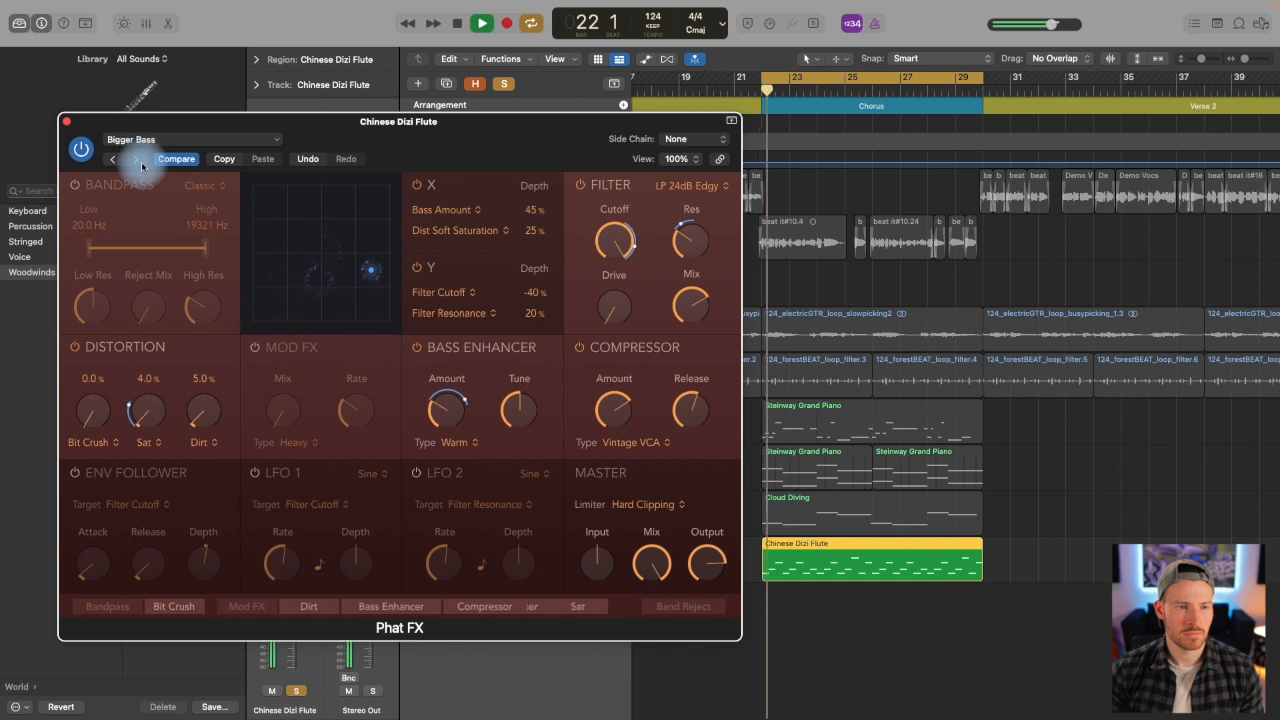
click(141, 163)
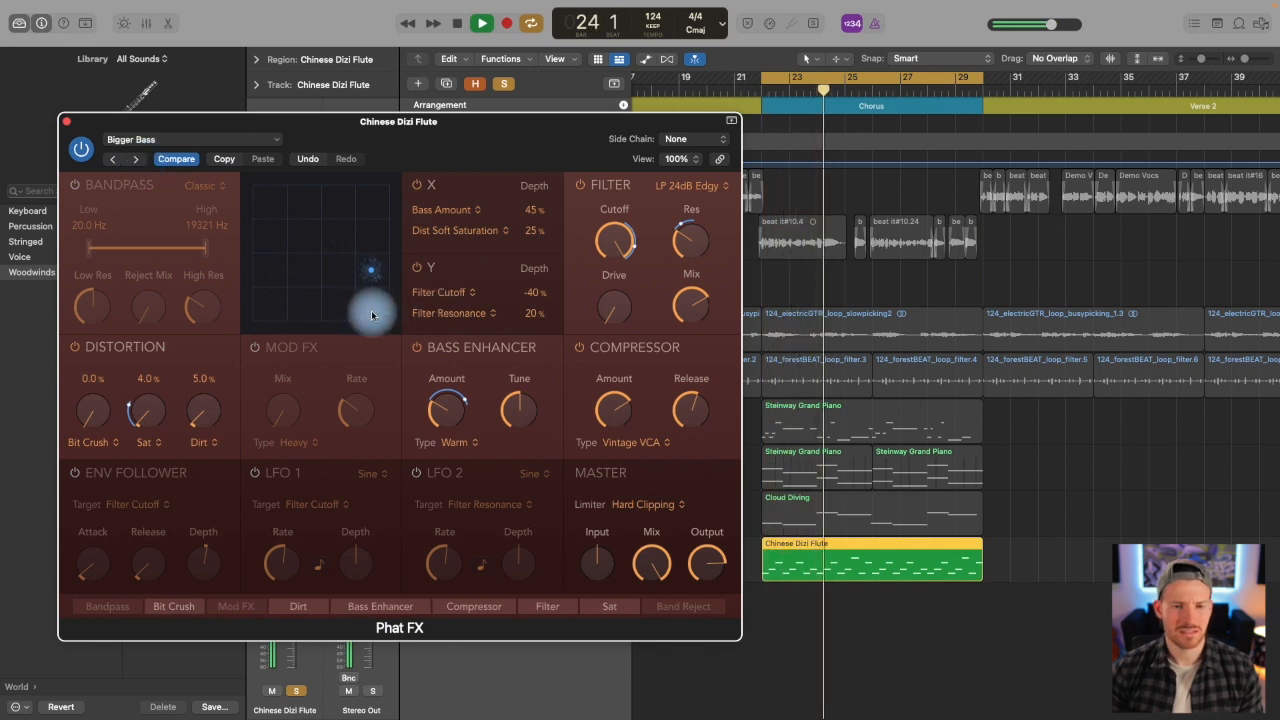
Step: Unsolo the flute, move the Phat FX XY point to just left of the pad's centre, and close the plug-in
key(s)
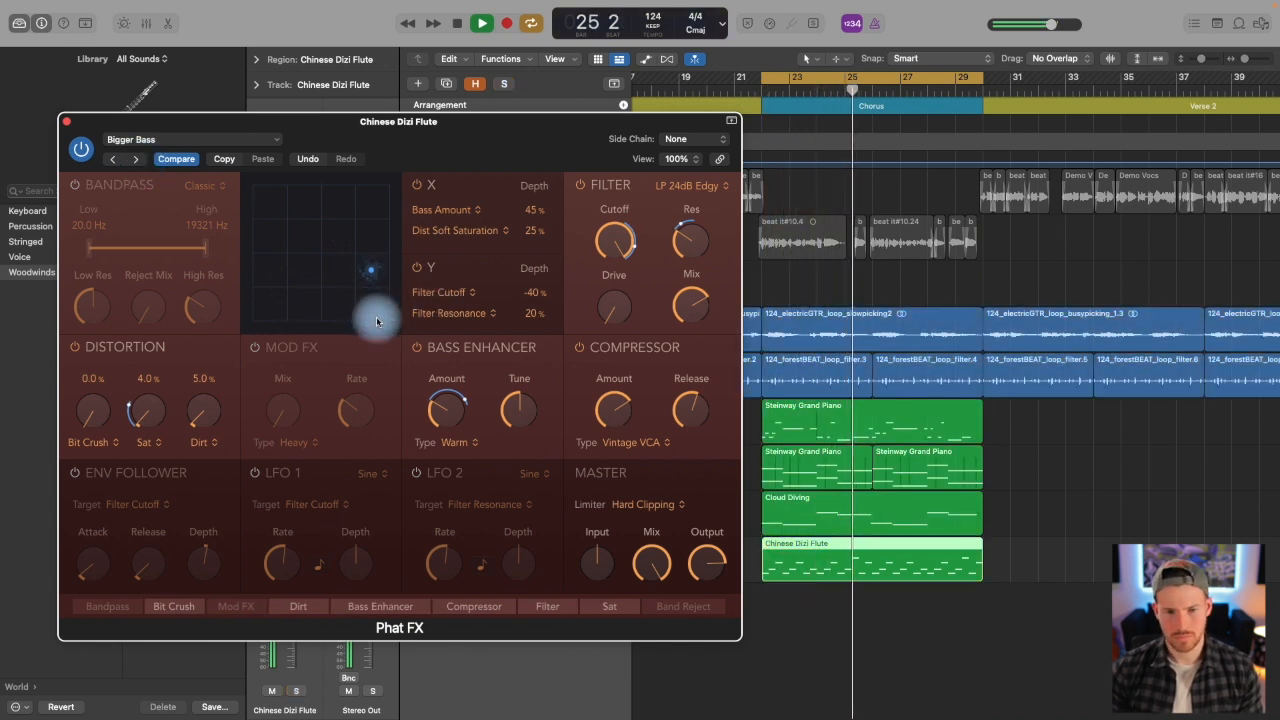
drag(375, 271, 293, 260)
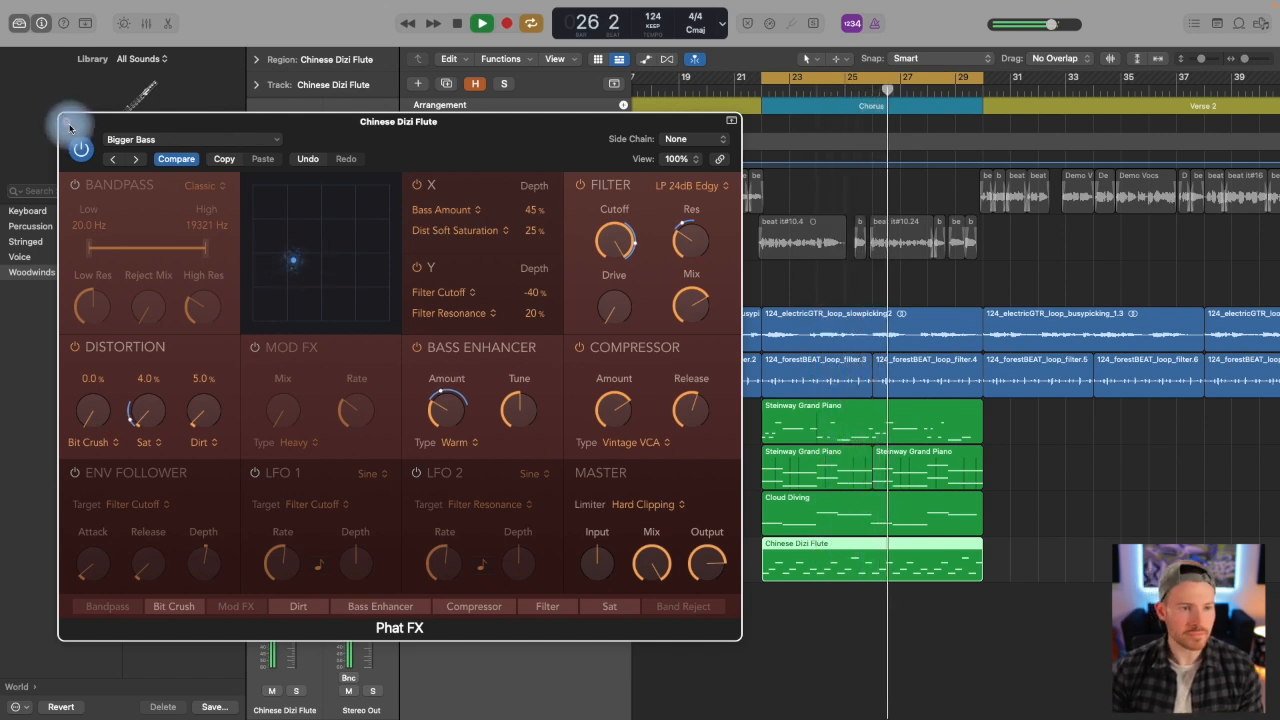
click(68, 120)
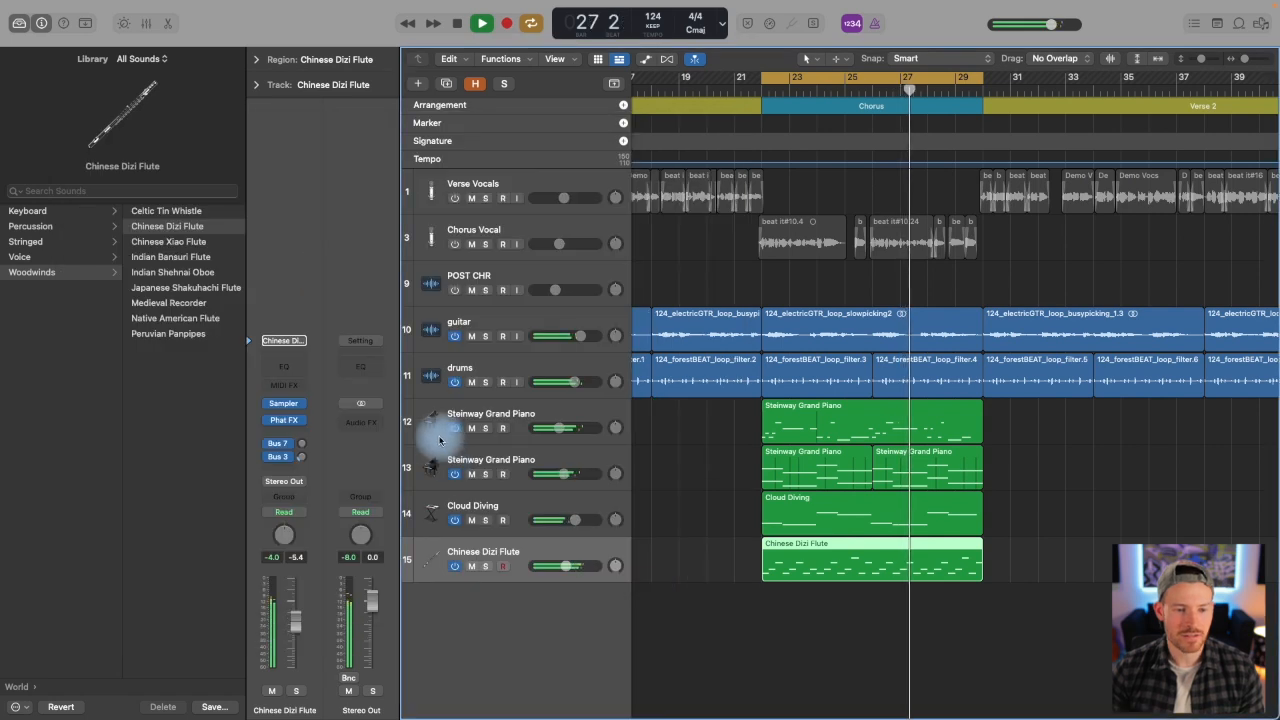
Step: Insert a stereo Pedalboard after Phat FX on the Chinese Dizi Flute channel
click(298, 432)
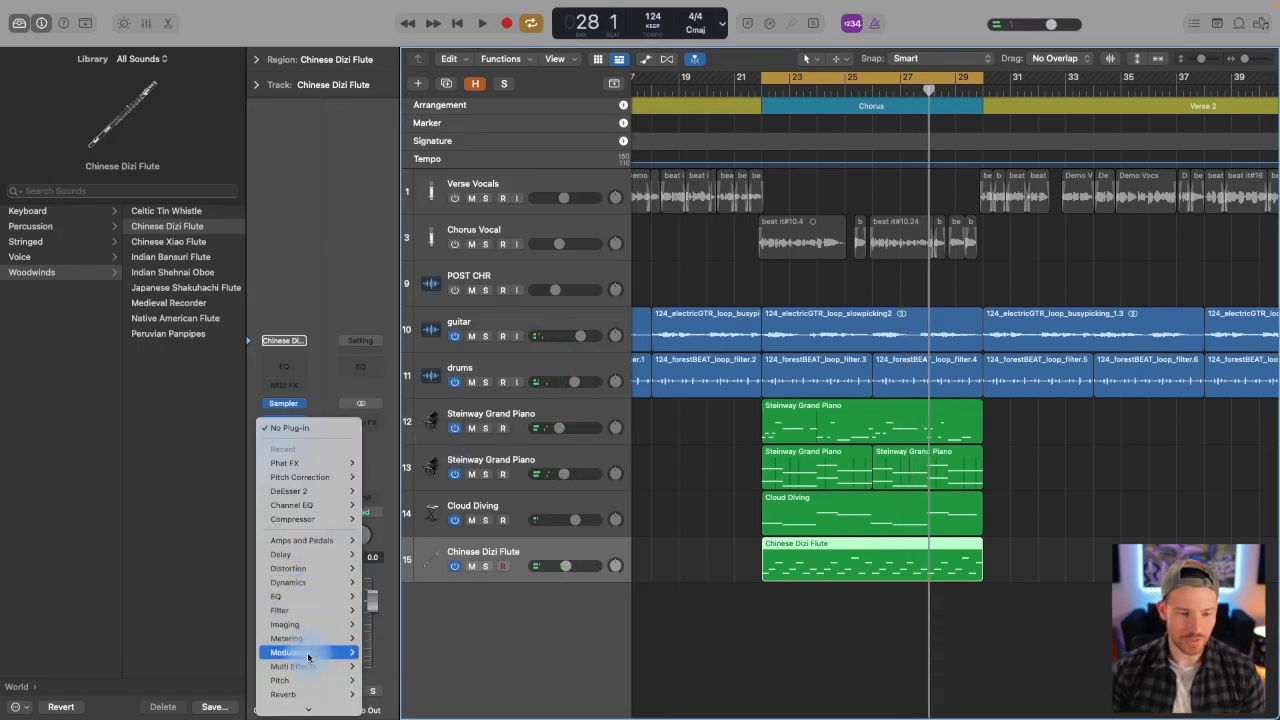
mouse_move(310, 668)
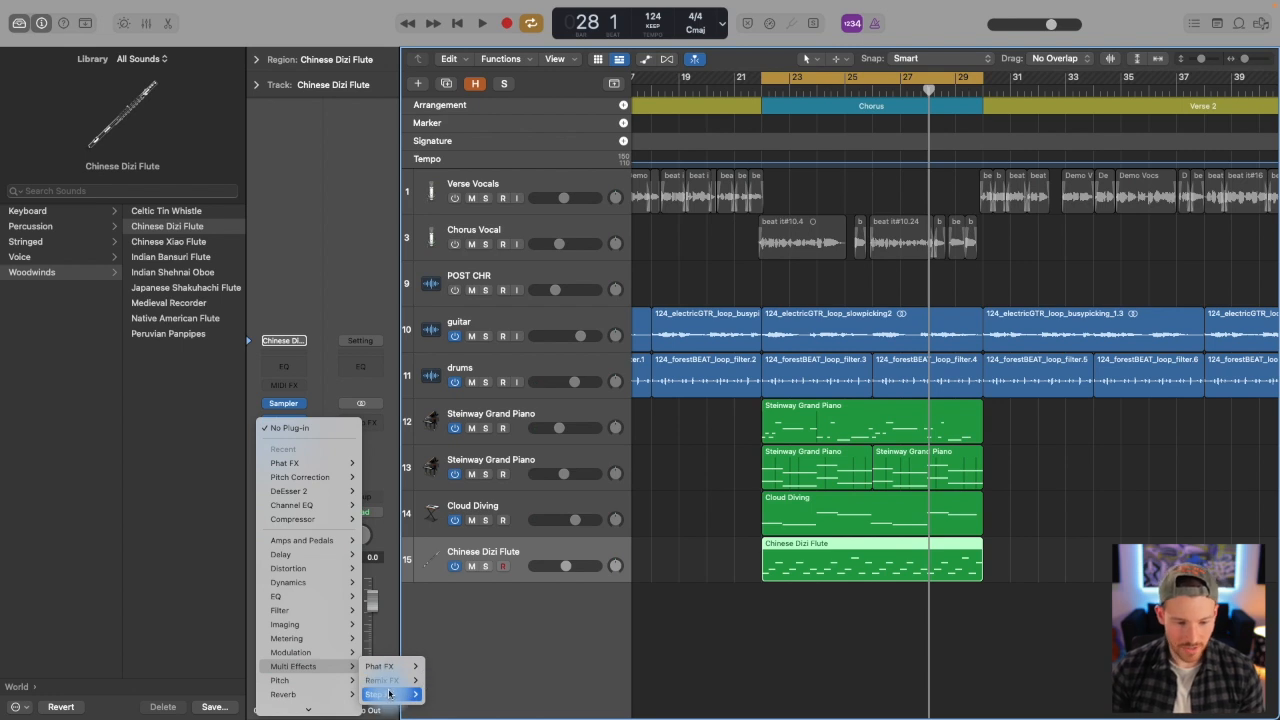
mouse_move(310, 546)
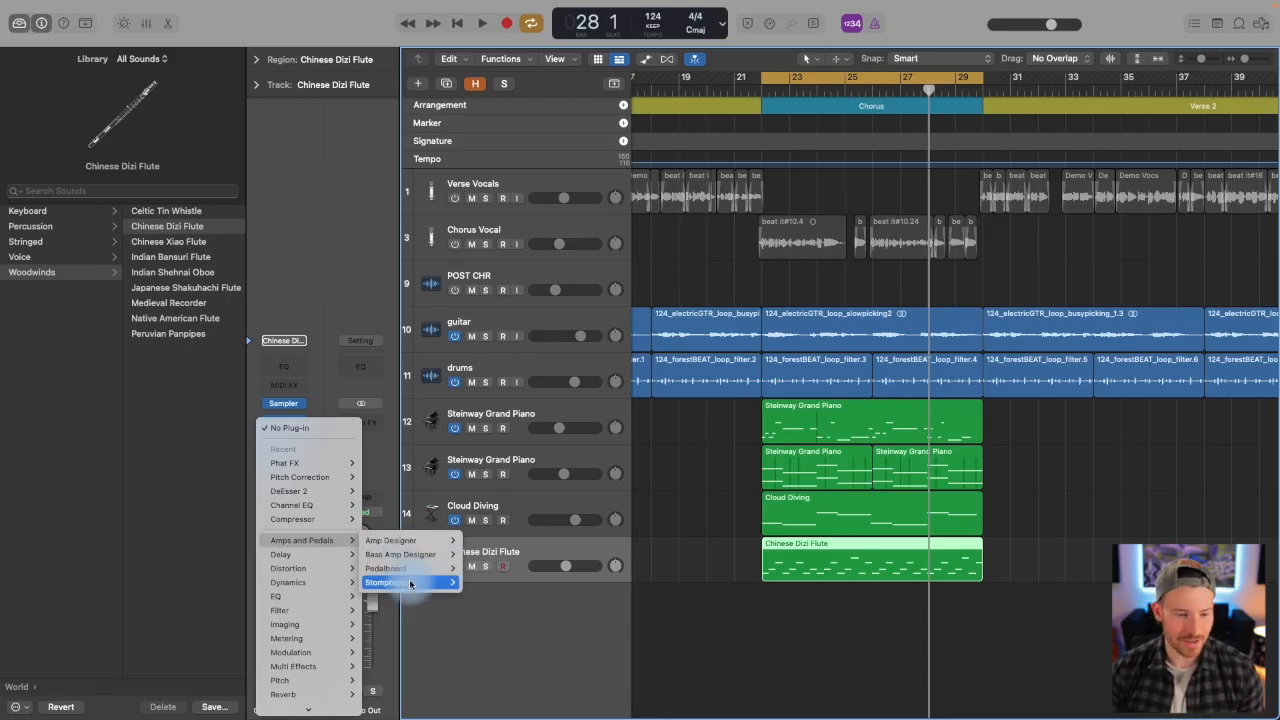
mouse_move(410, 574)
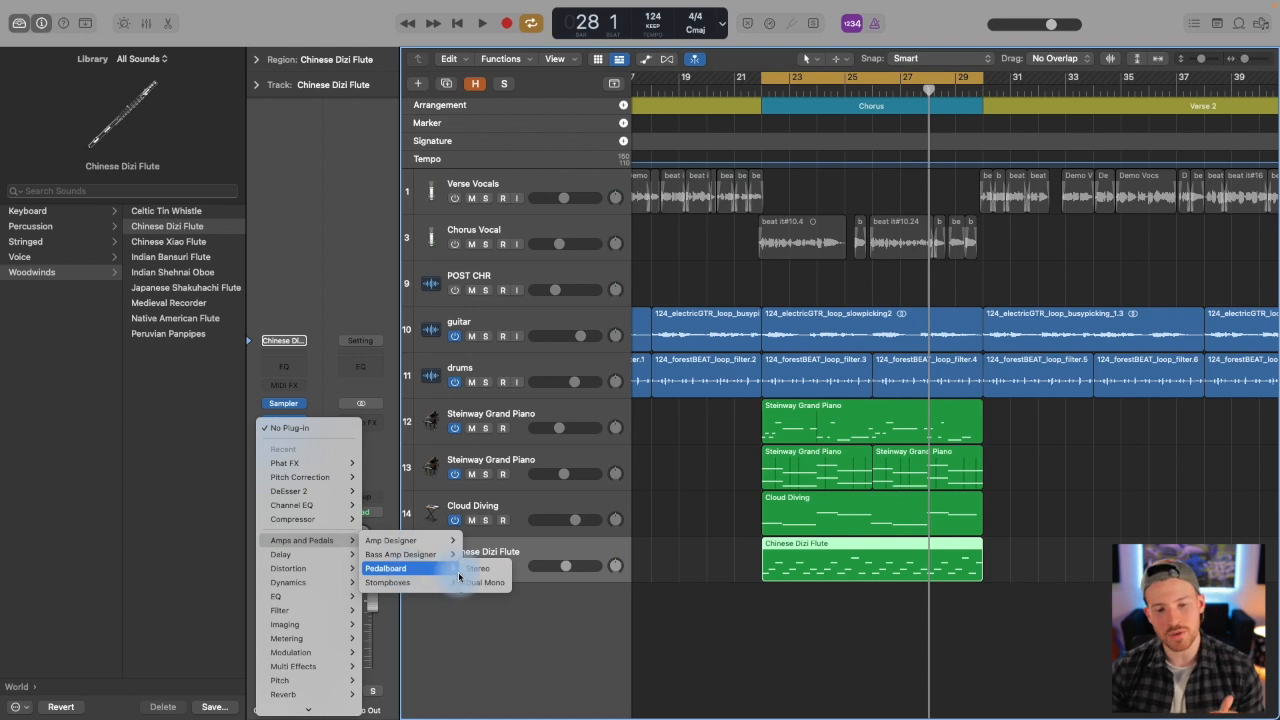
click(490, 573)
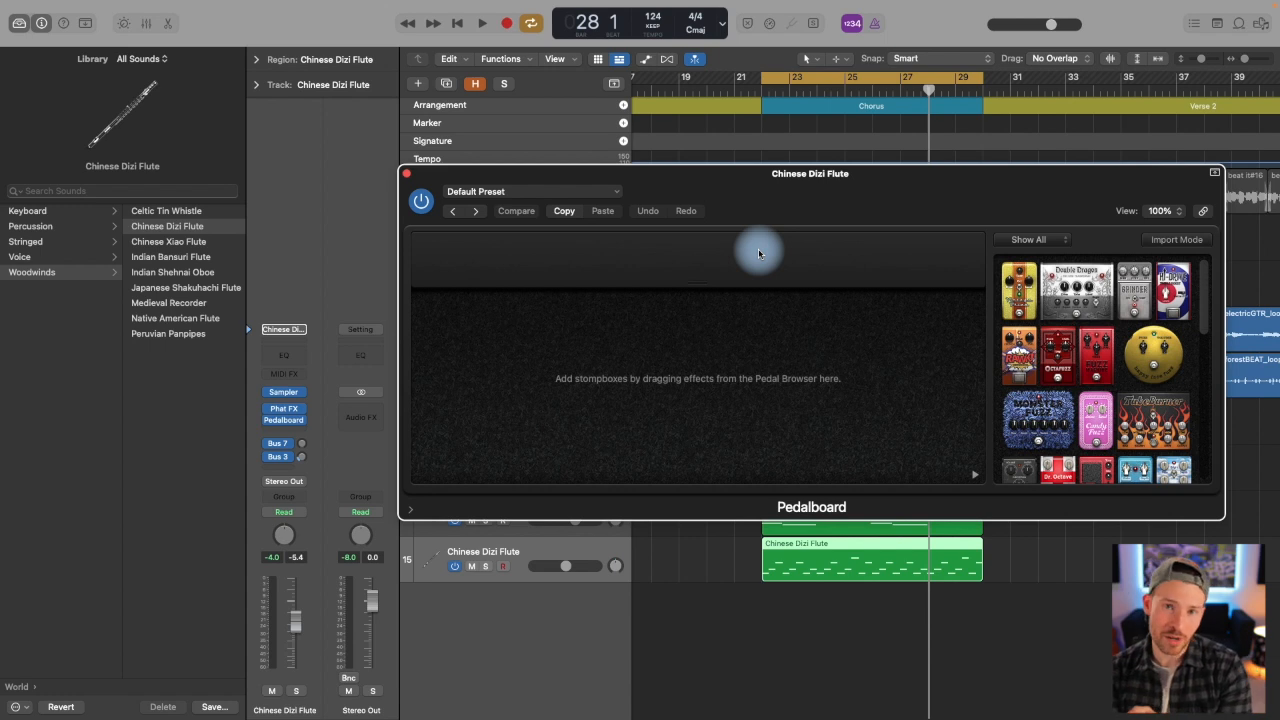
Step: Browse the available stompboxes in the Pedalboard and solo the Chinese Dizi Flute track
scroll(1068, 396, down, 5)
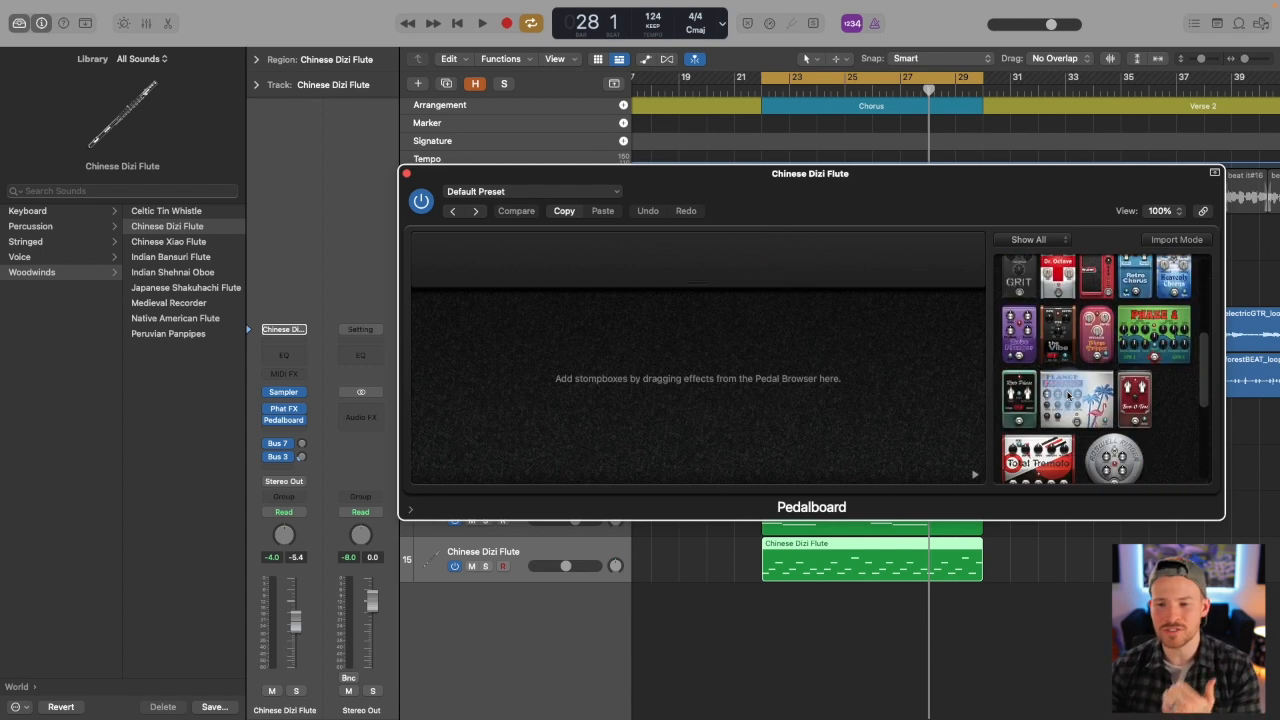
drag(871, 194, 742, 176)
scroll(965, 400, down, 5)
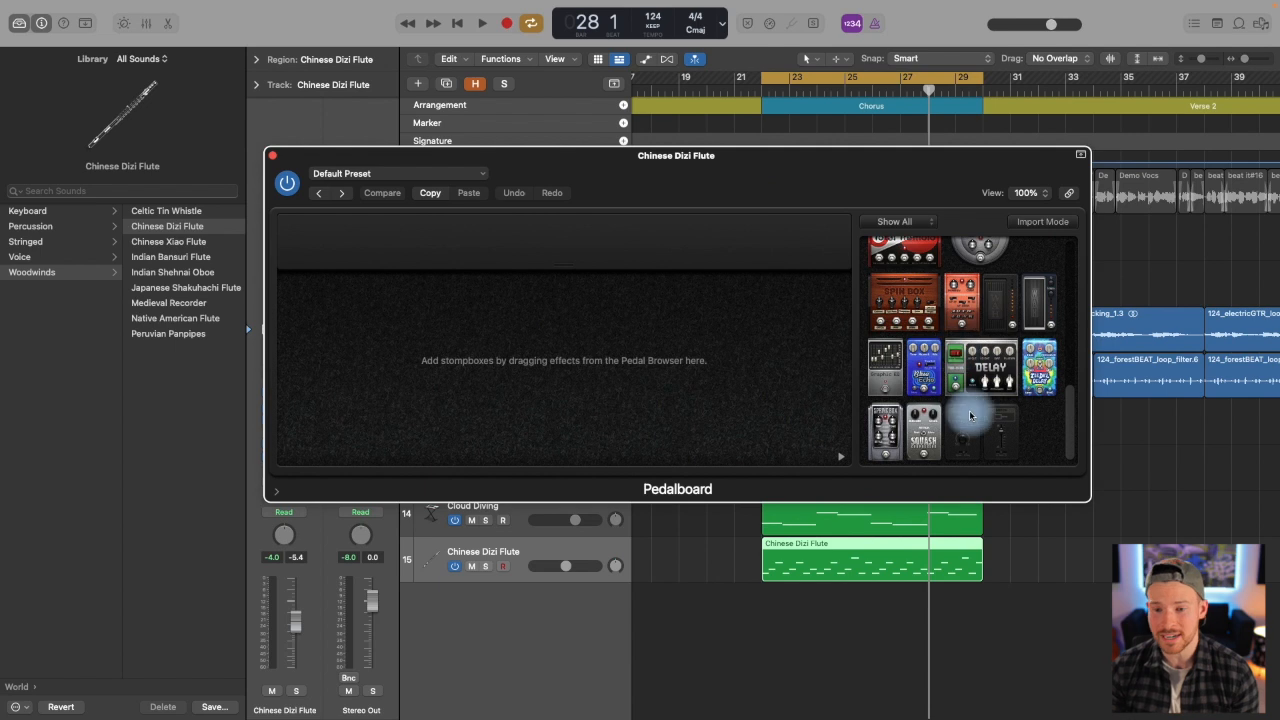
scroll(953, 400, up, 10)
drag(773, 179, 722, 202)
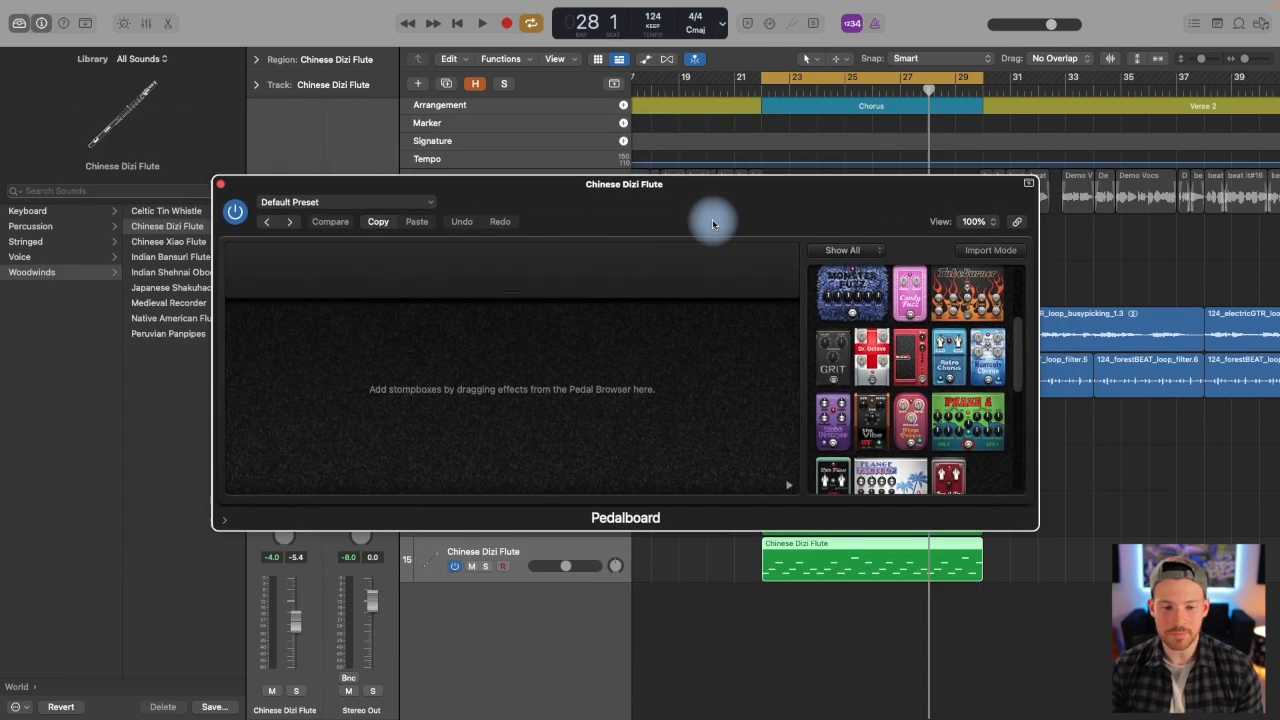
click(486, 566)
drag(633, 193, 690, 197)
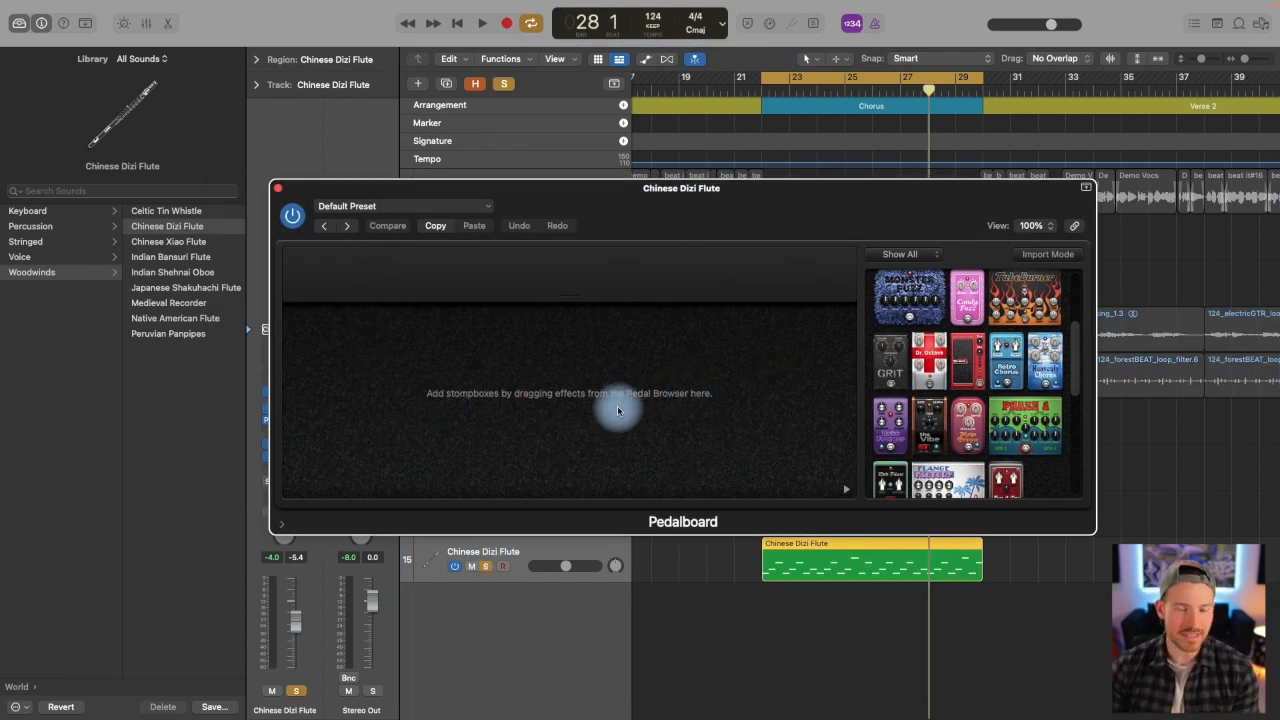
Step: Browse the stompboxes, add Happy Face Fuzz to the empty Pedalboard, and audition it on the soloed flute
scroll(930, 370, down, 3)
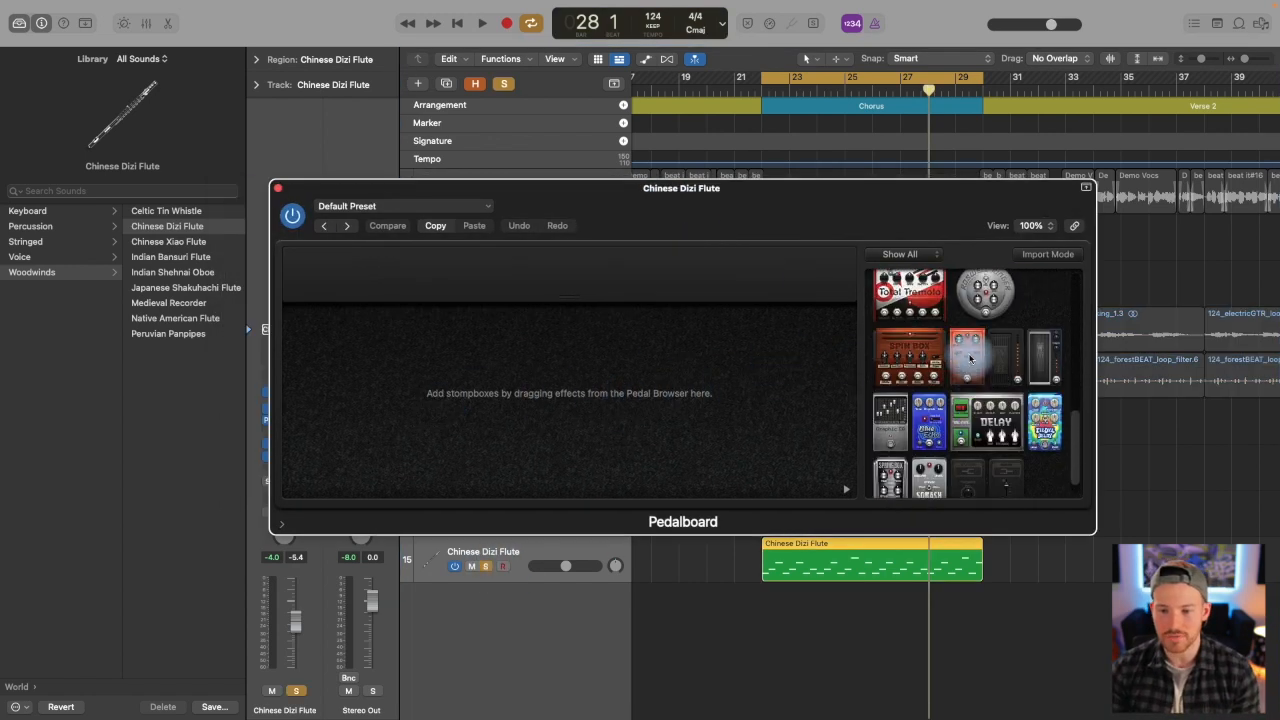
scroll(969, 358, up, 5)
drag(969, 358, 975, 398)
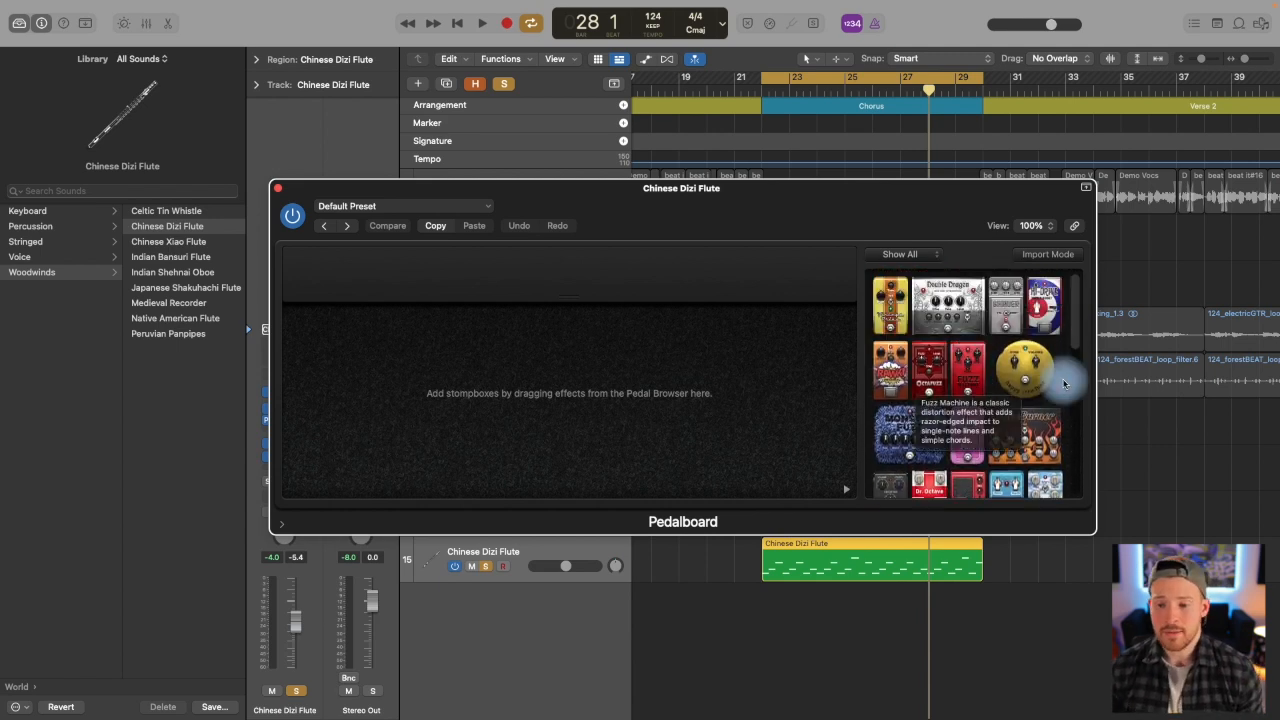
drag(1019, 374, 496, 383)
key(space)
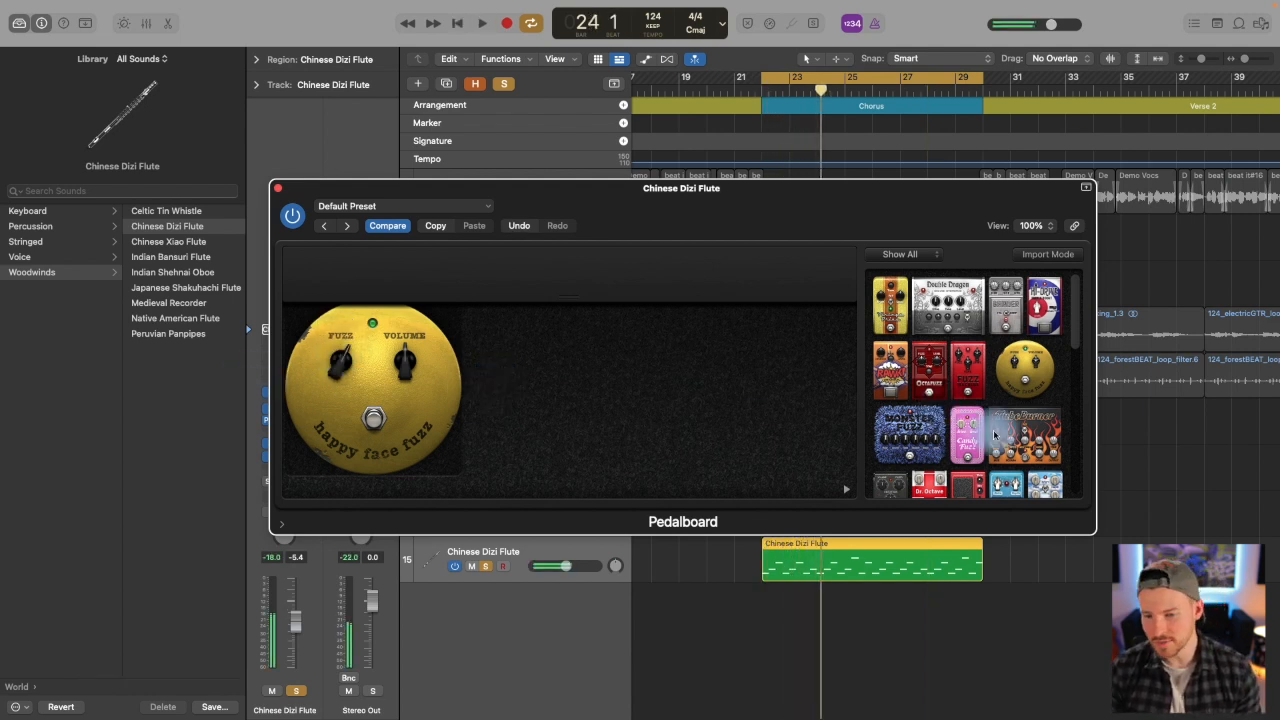
key(space)
Step: Add the Spin Box stompbox after Happy Face Fuzz and audition the flute with it
scroll(965, 408, down, 2)
scroll(977, 433, down, 2)
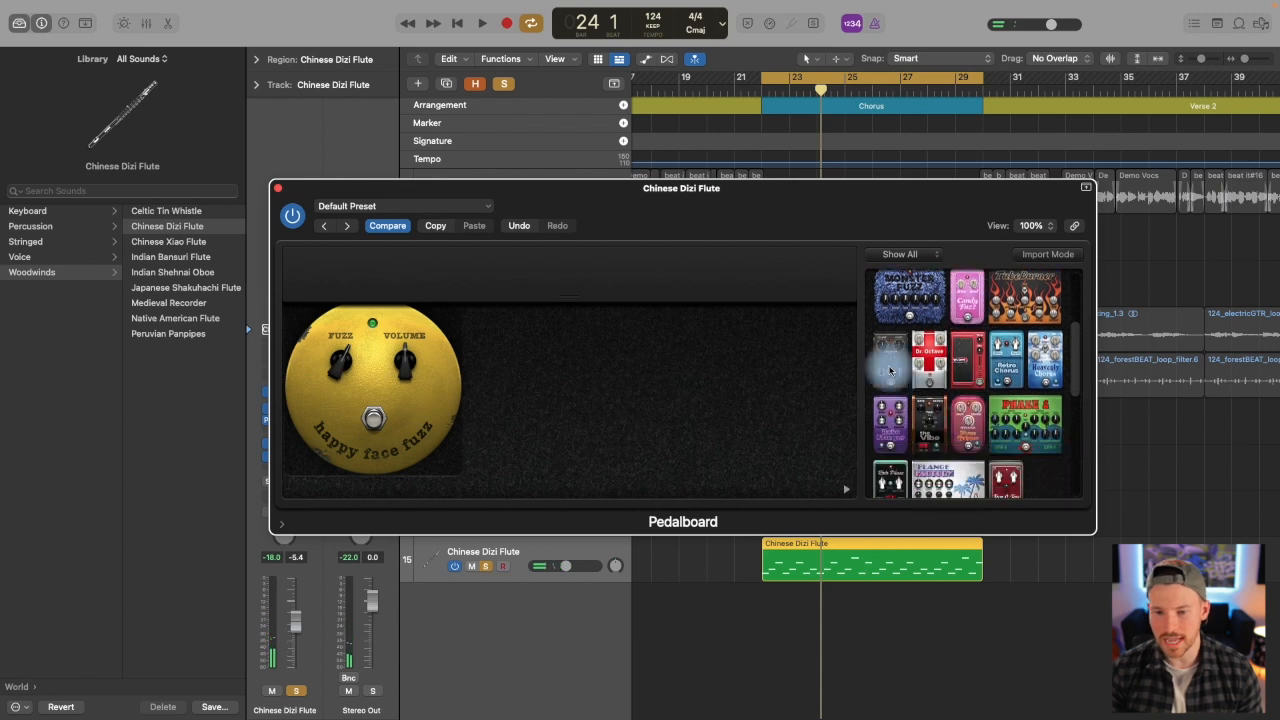
scroll(1033, 396, down, 2)
scroll(1033, 396, down, 2)
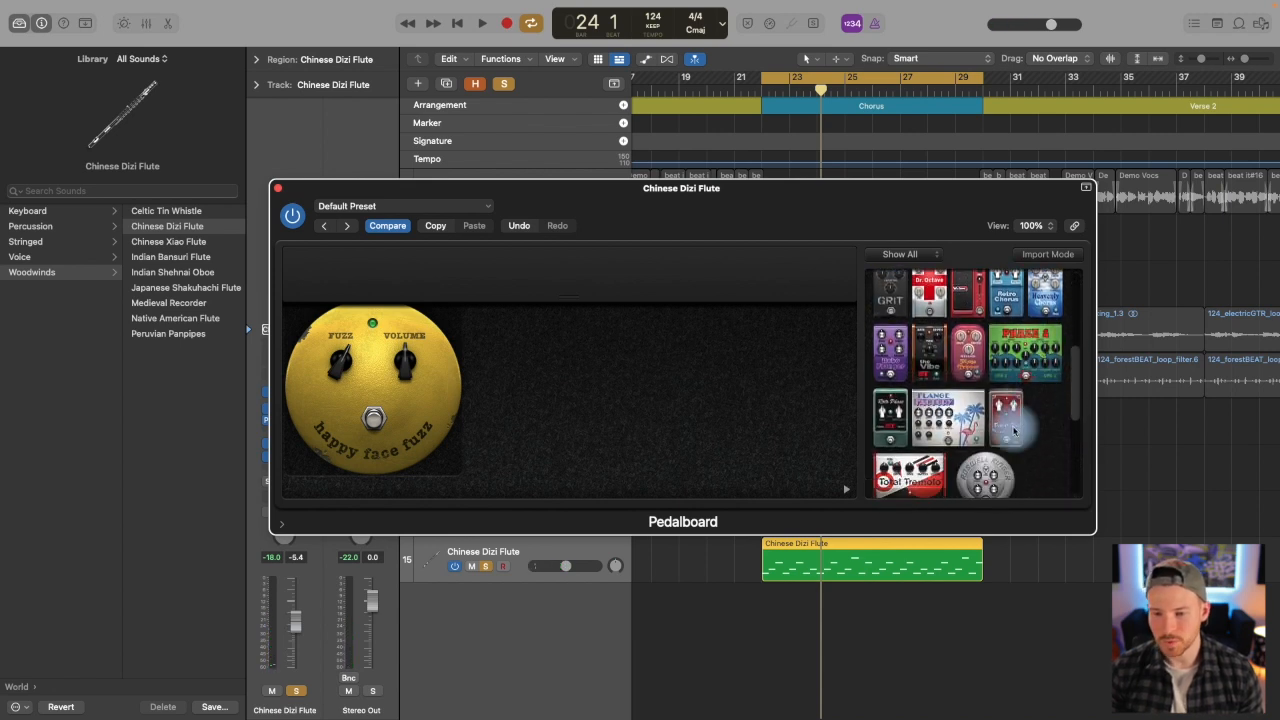
scroll(1010, 425, down, 6)
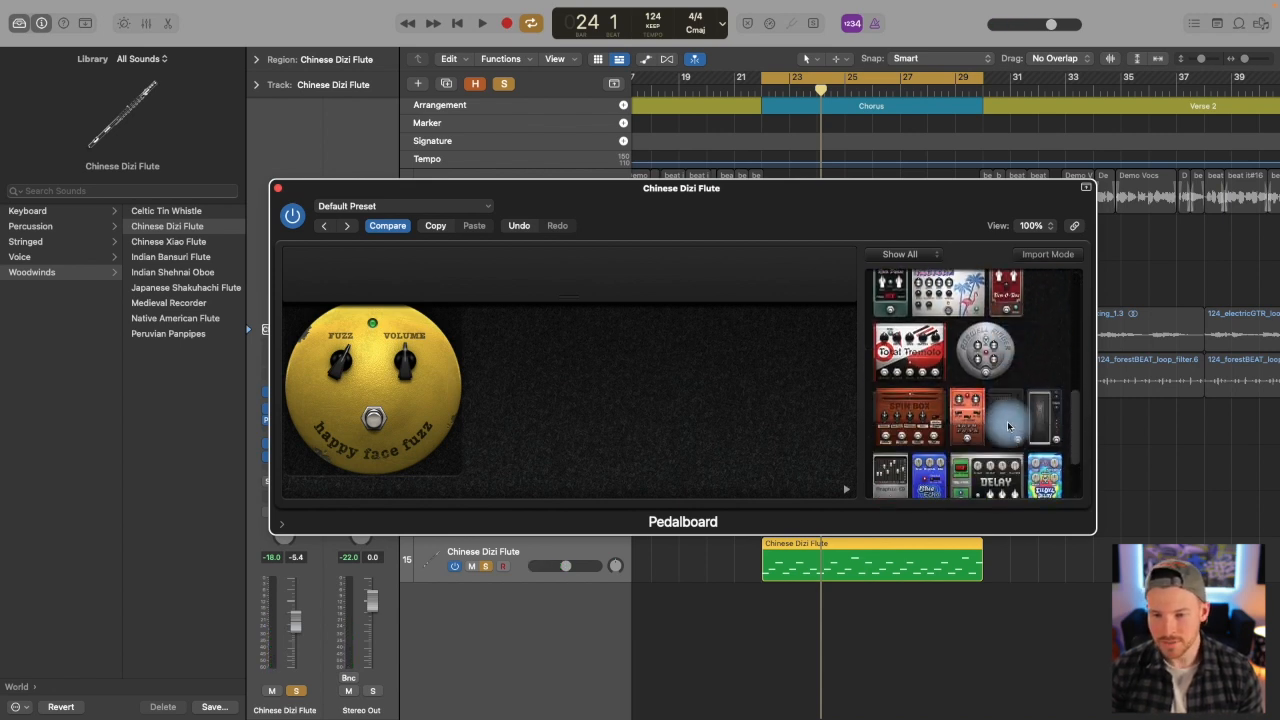
drag(1008, 427, 634, 400)
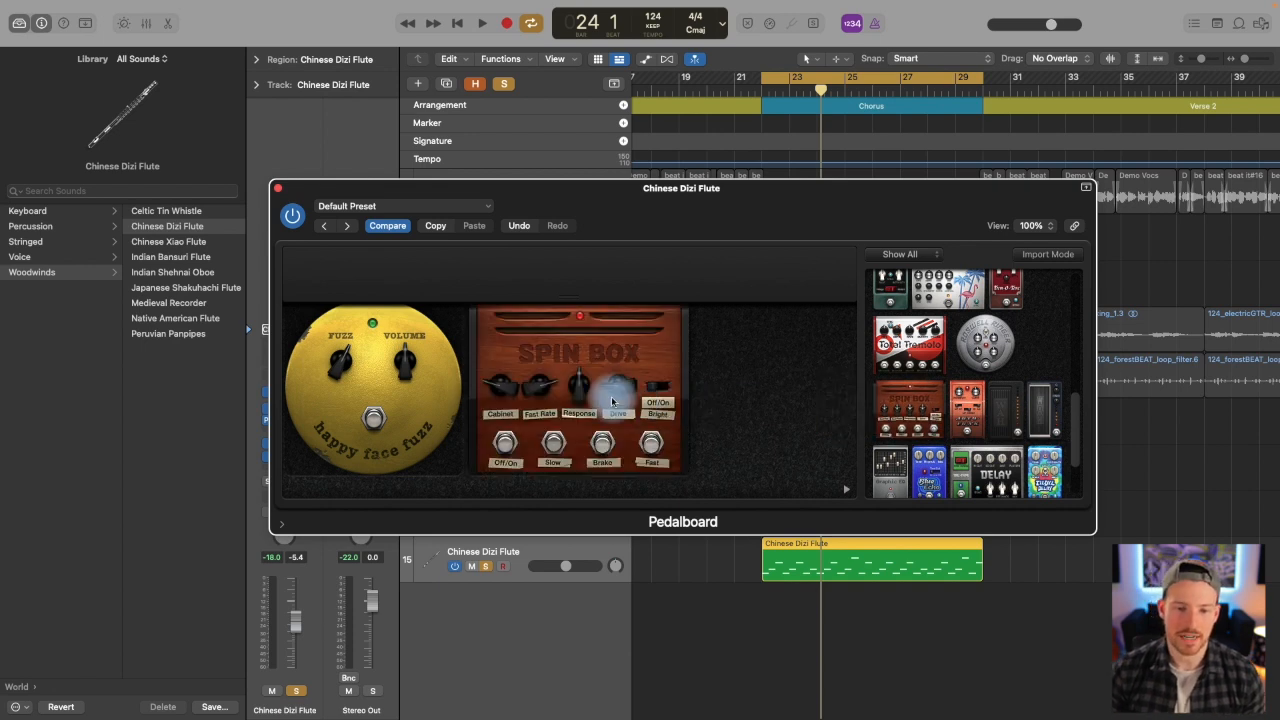
key(space)
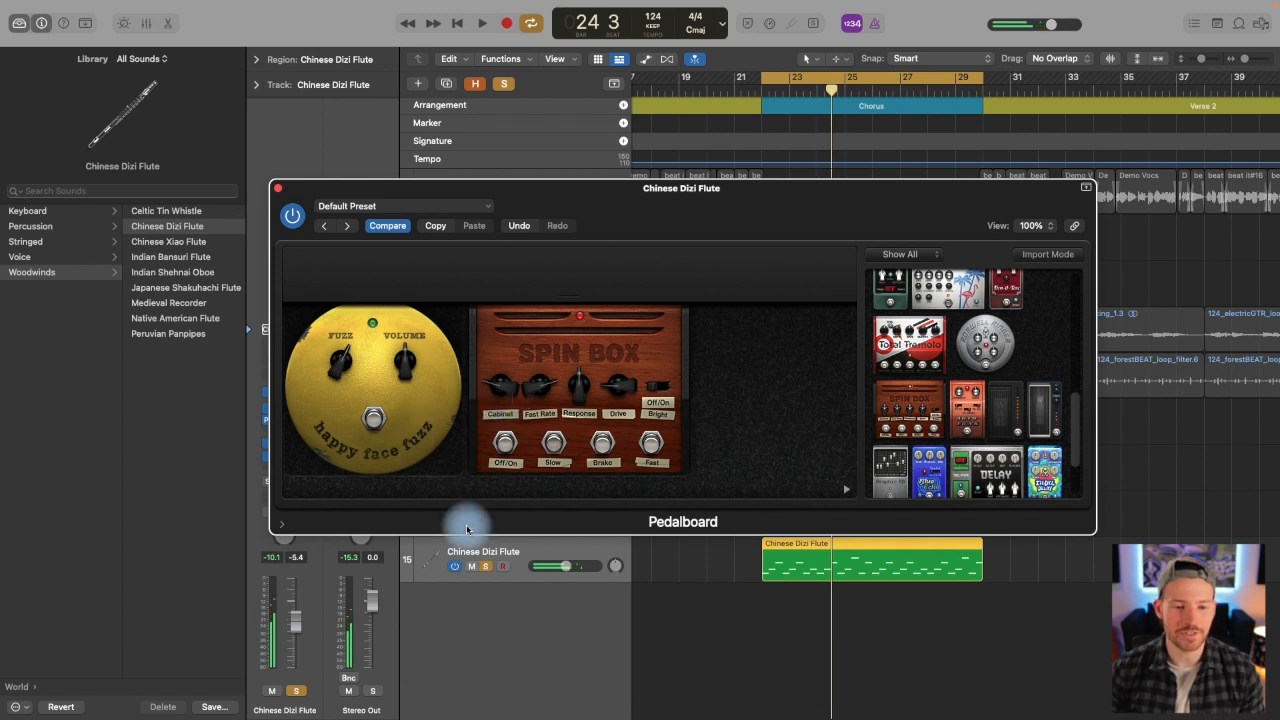
Step: Unsolo the Chinese Dizi Flute track and lower its volume to -11.4 dB while the chorus plays
click(486, 566)
click(556, 595)
key(space)
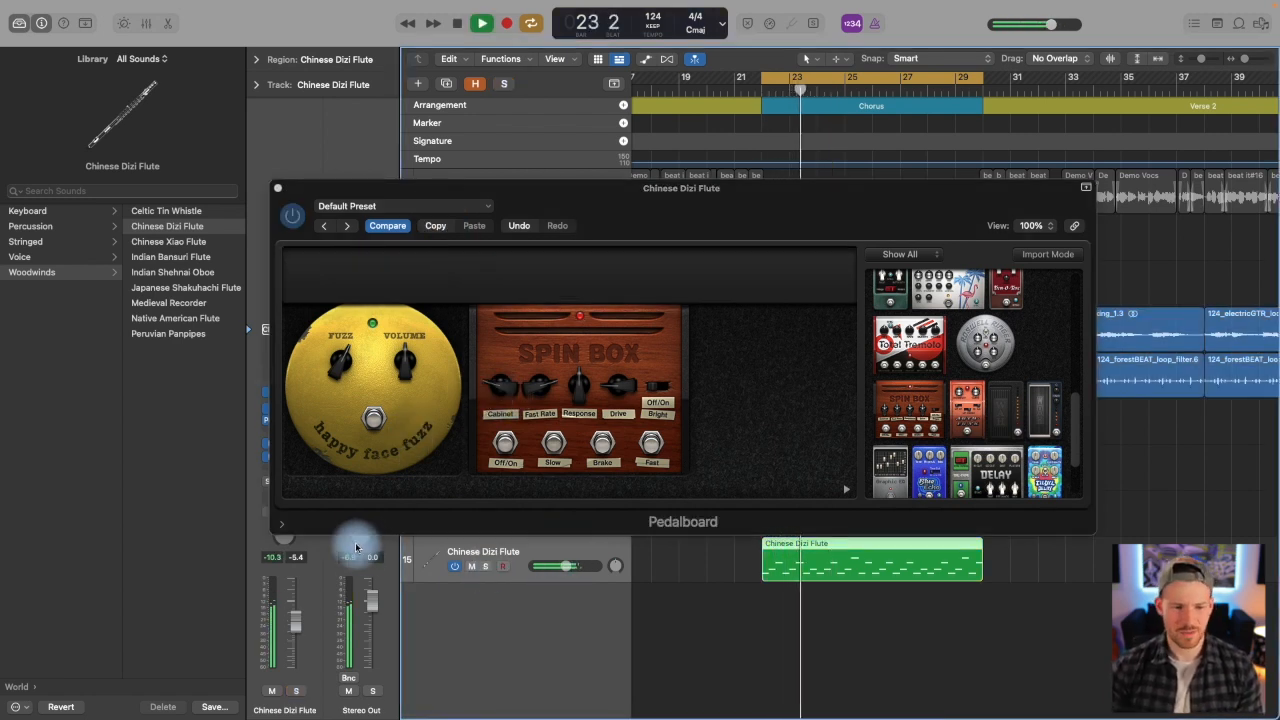
drag(566, 566, 540, 564)
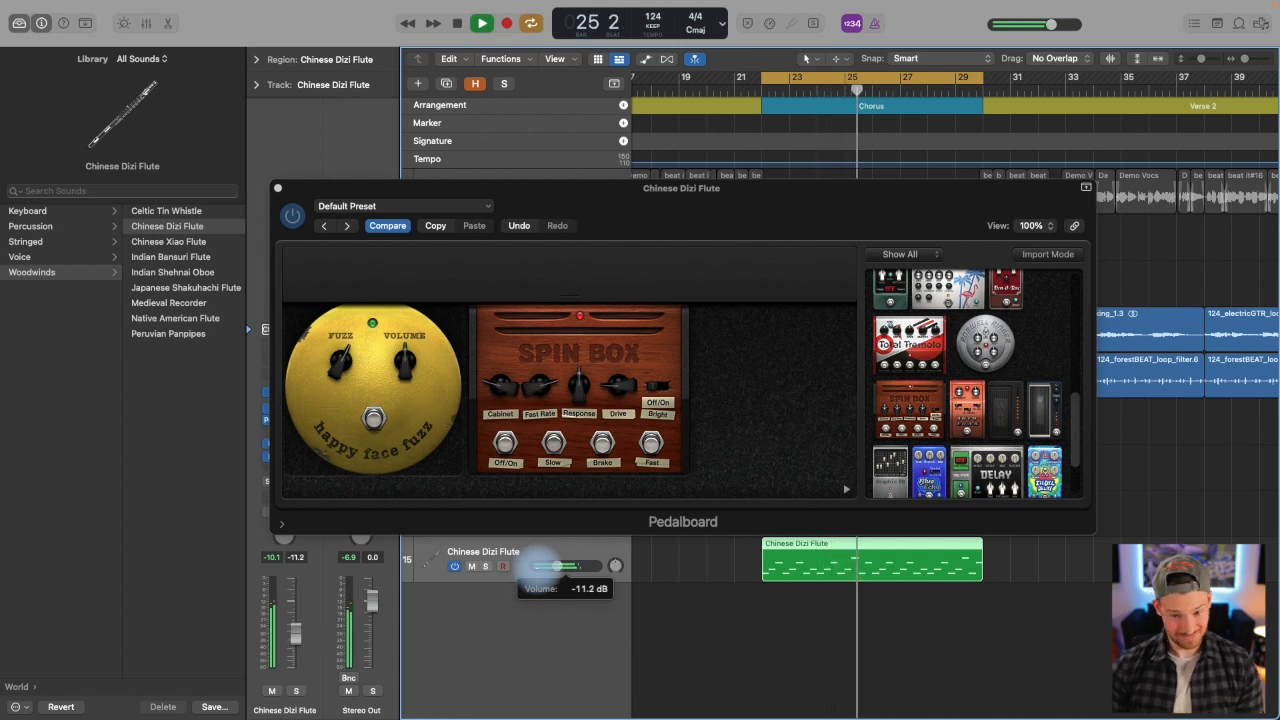
key(space)
Step: Try the Blue Echo stompbox after the Spin Box during playback, turning up its Mix knob
scroll(930, 410, down, 2)
drag(928, 405, 790, 400)
key(space)
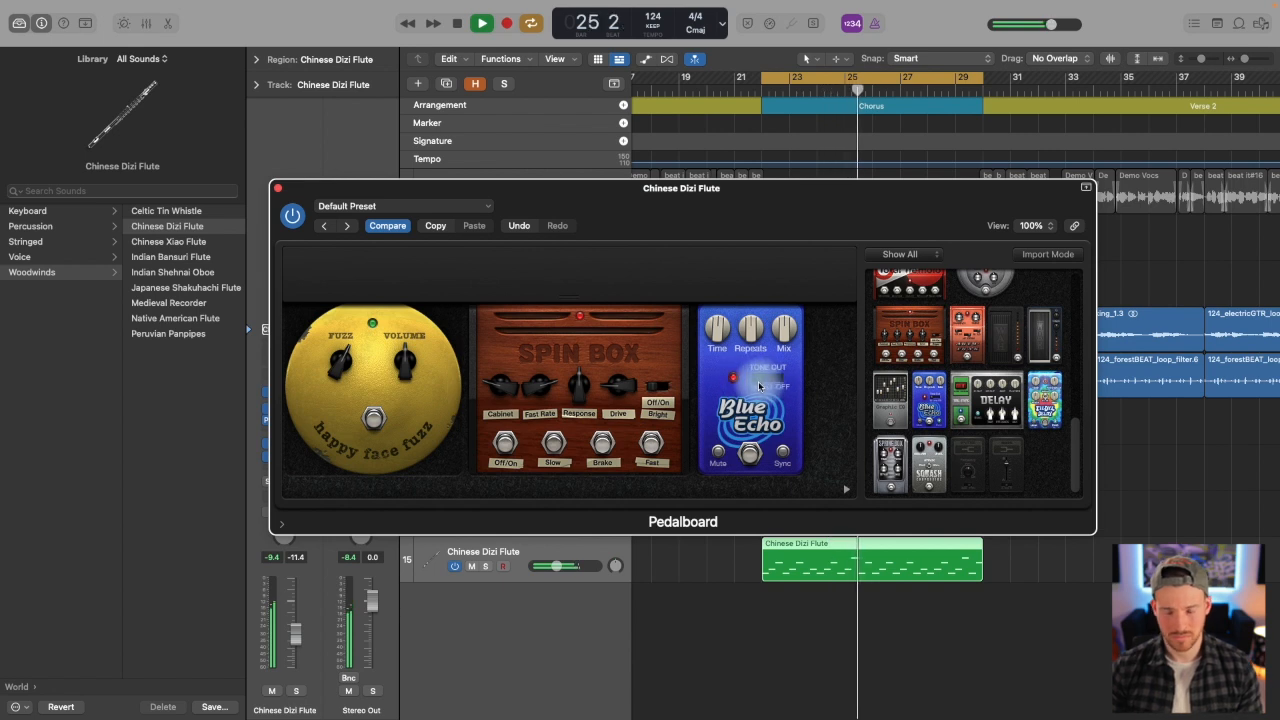
drag(782, 343, 784, 302)
key(space)
drag(751, 413, 1001, 414)
Step: Close the Pedalboard and insert a stereo Space Designer after it on the Chinese Dizi Flute channel
scroll(1010, 425, up, 5)
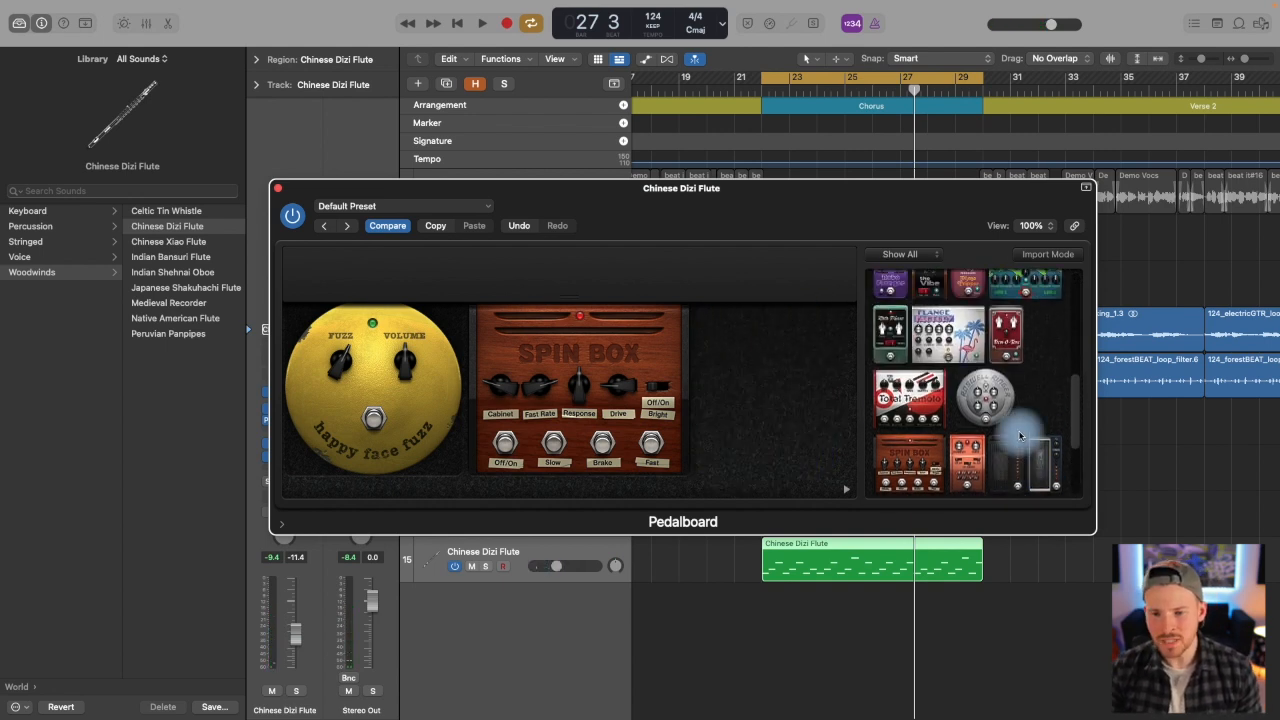
scroll(1020, 435, up, 3)
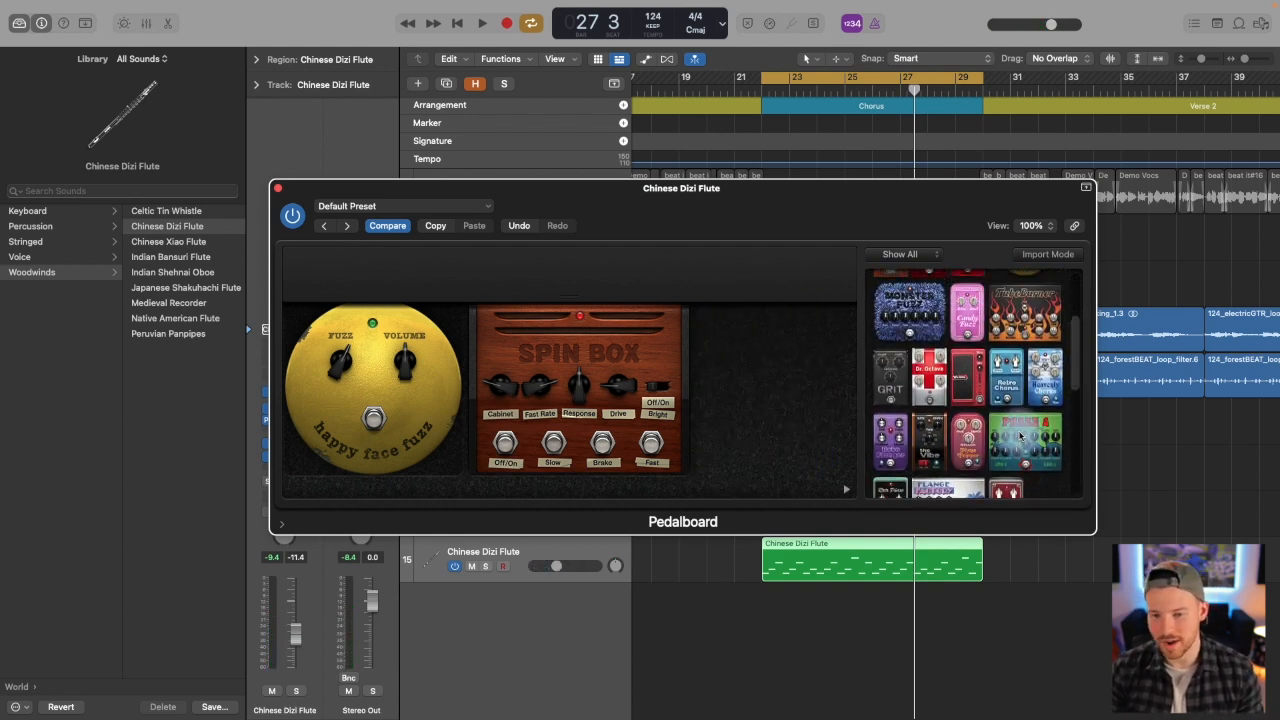
scroll(1020, 435, up, 3)
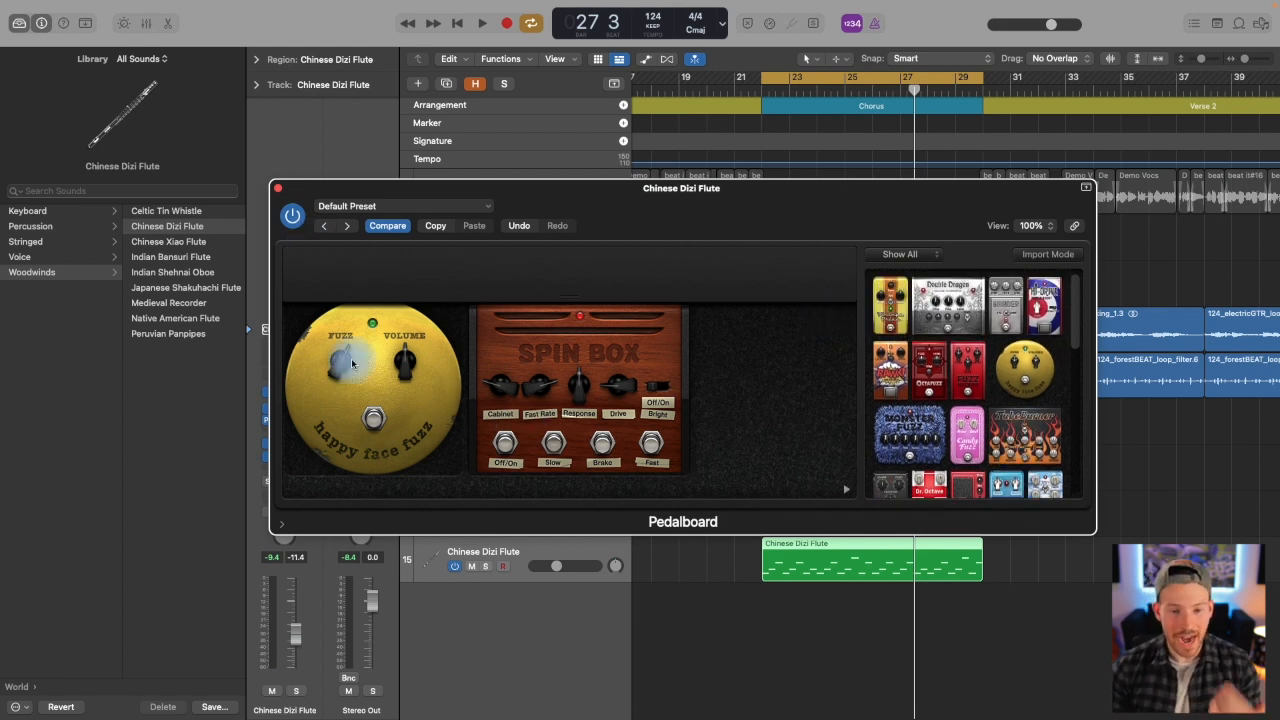
click(279, 191)
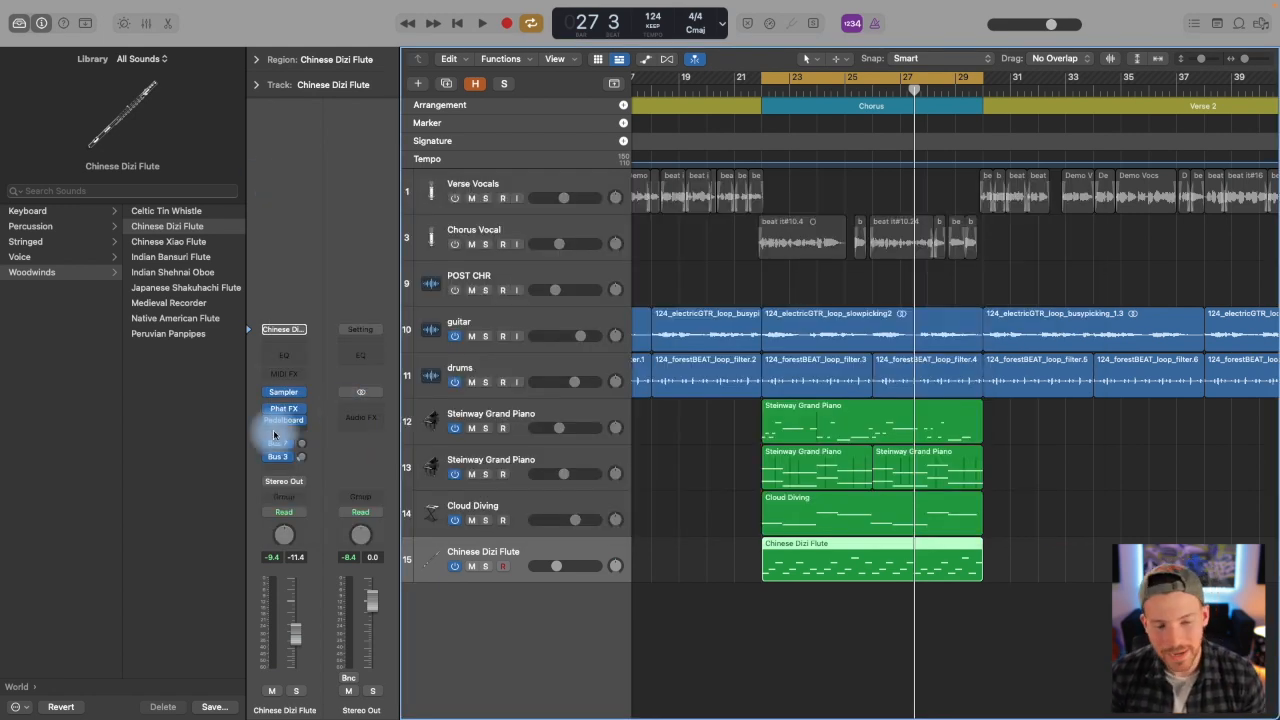
click(274, 434)
mouse_move(300, 558)
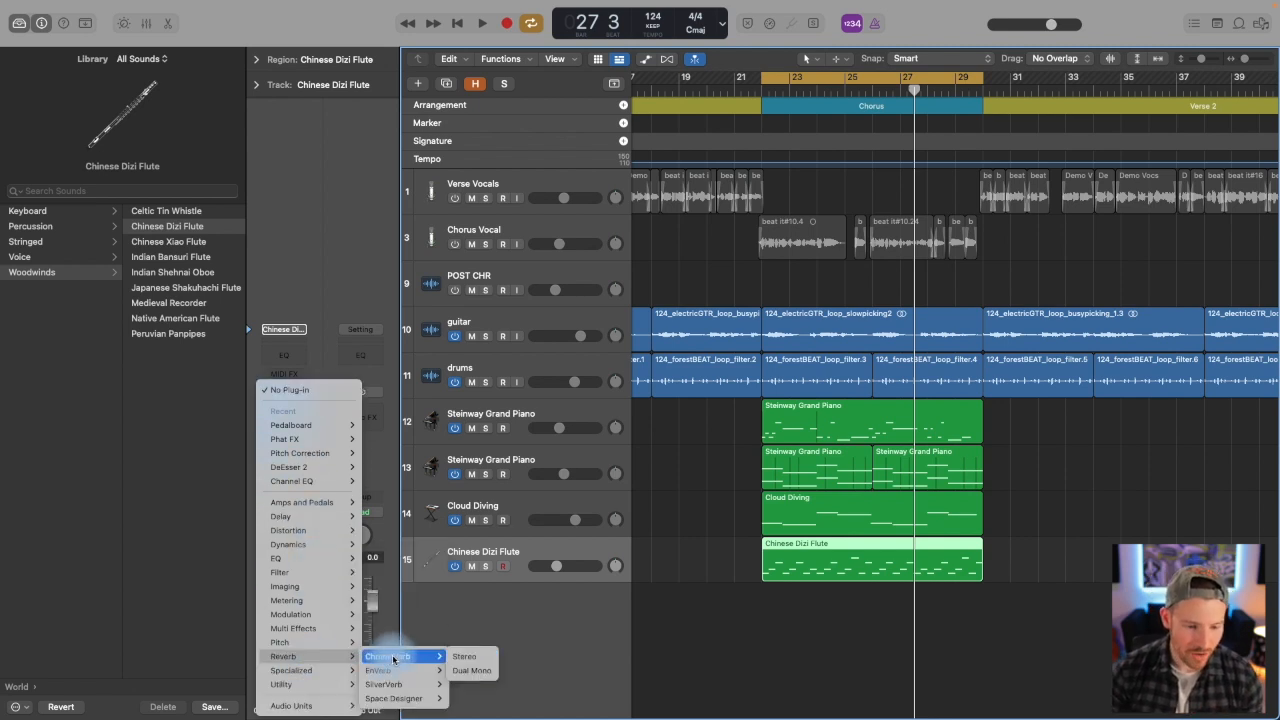
mouse_move(393, 699)
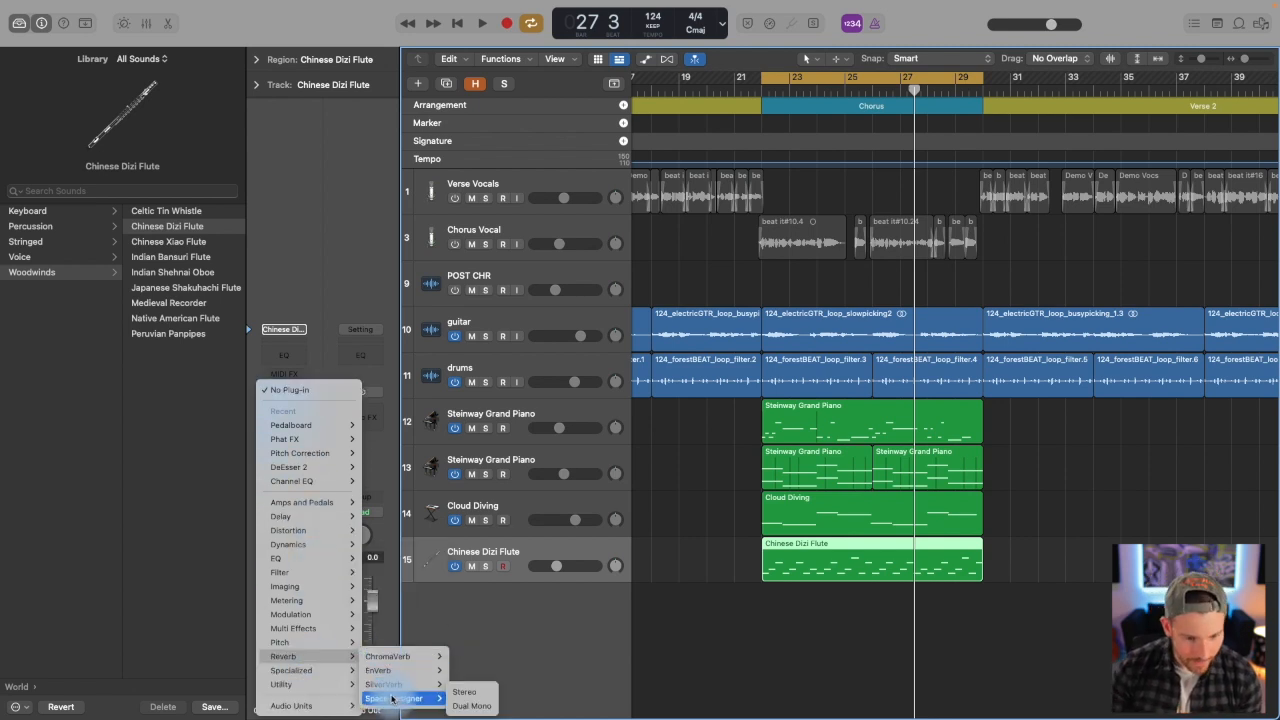
click(482, 693)
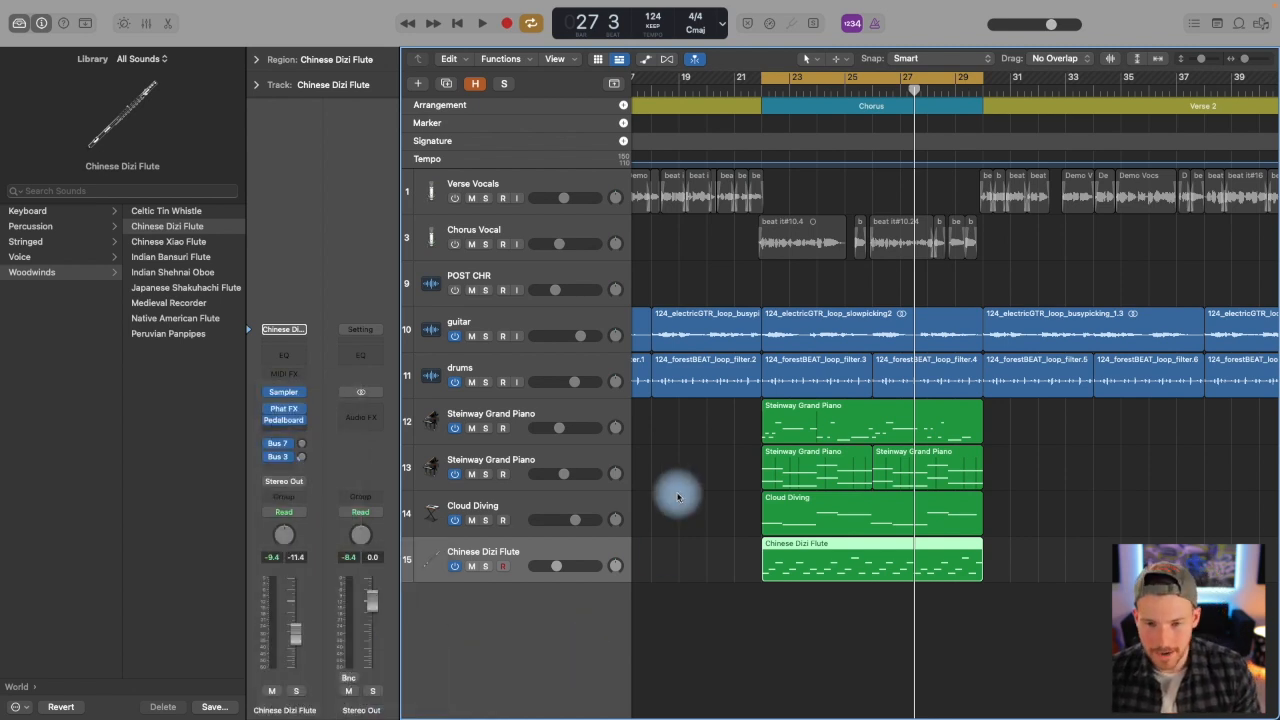
Step: Solo the flute during playback and try the Transistor Radio 01 preset from Space Designer's warped speaker effects
key(s)
key(space)
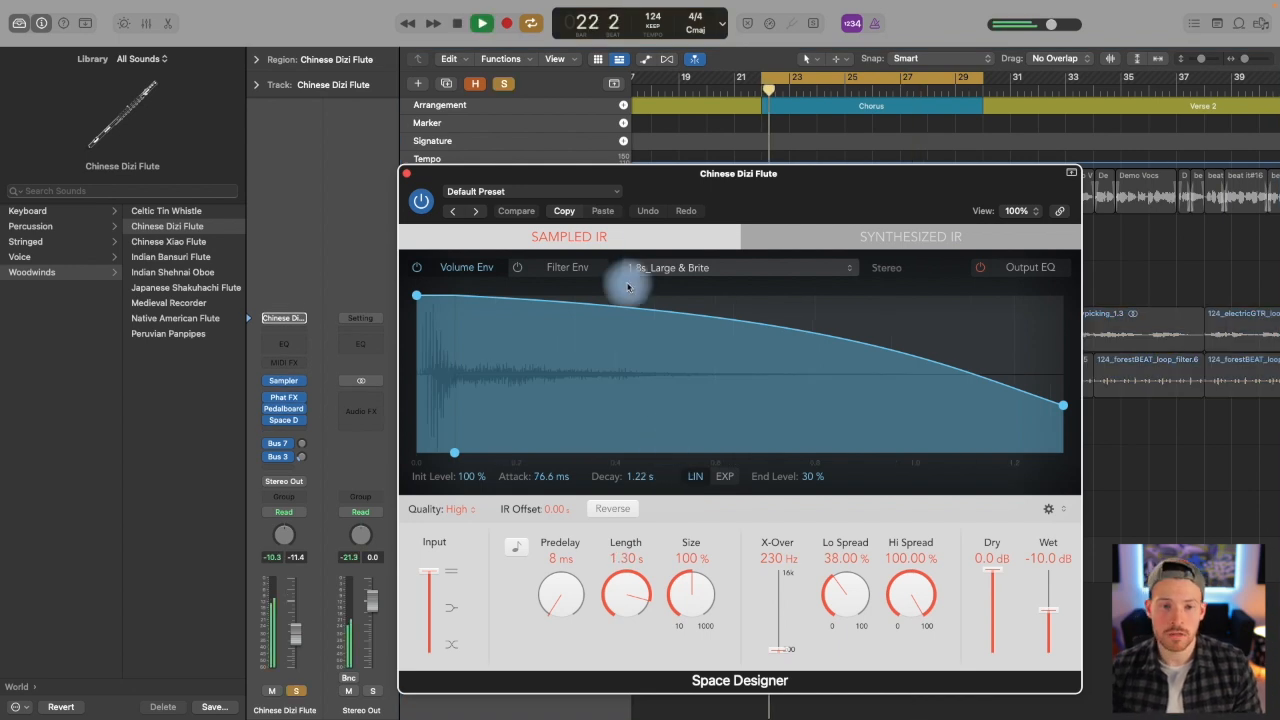
click(610, 195)
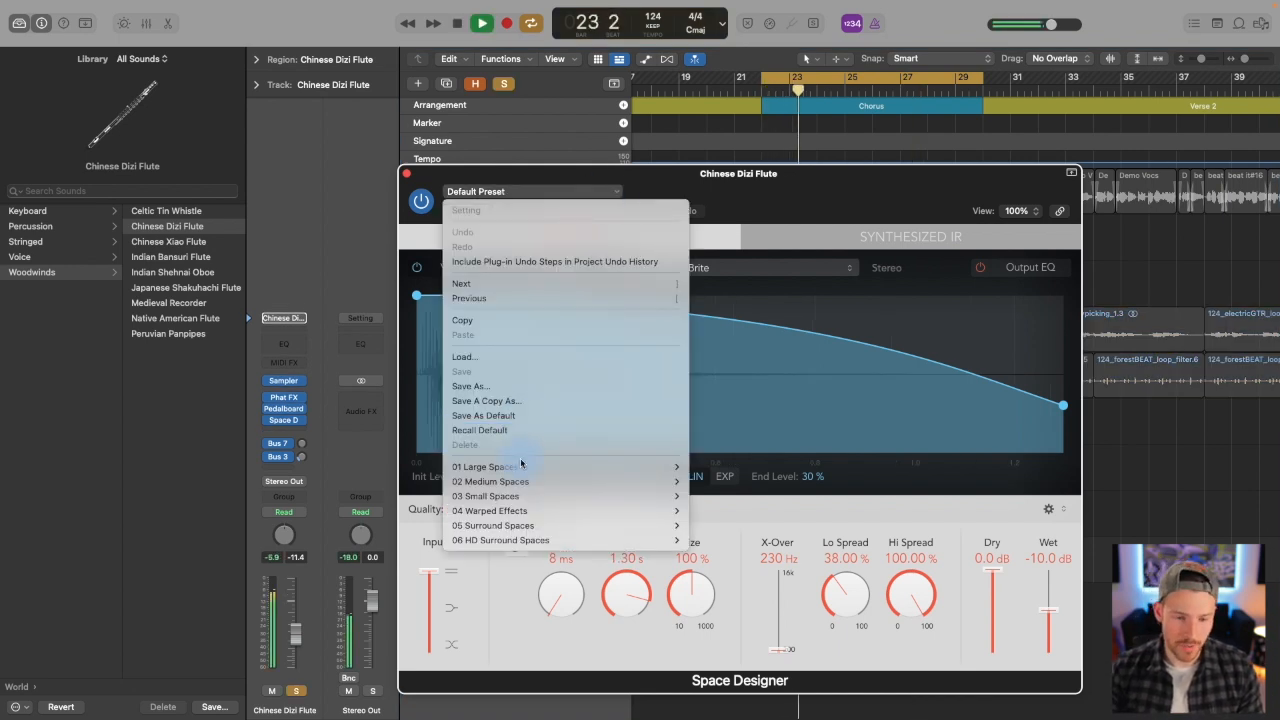
mouse_move(534, 514)
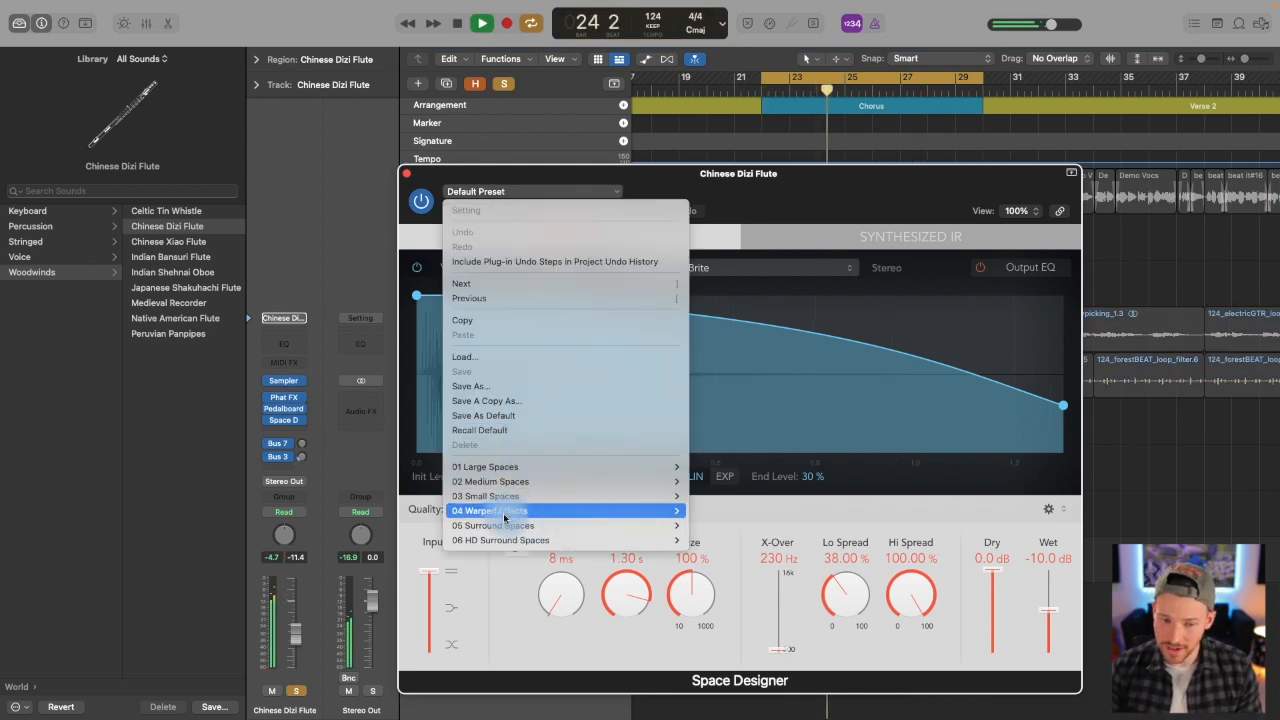
mouse_move(714, 525)
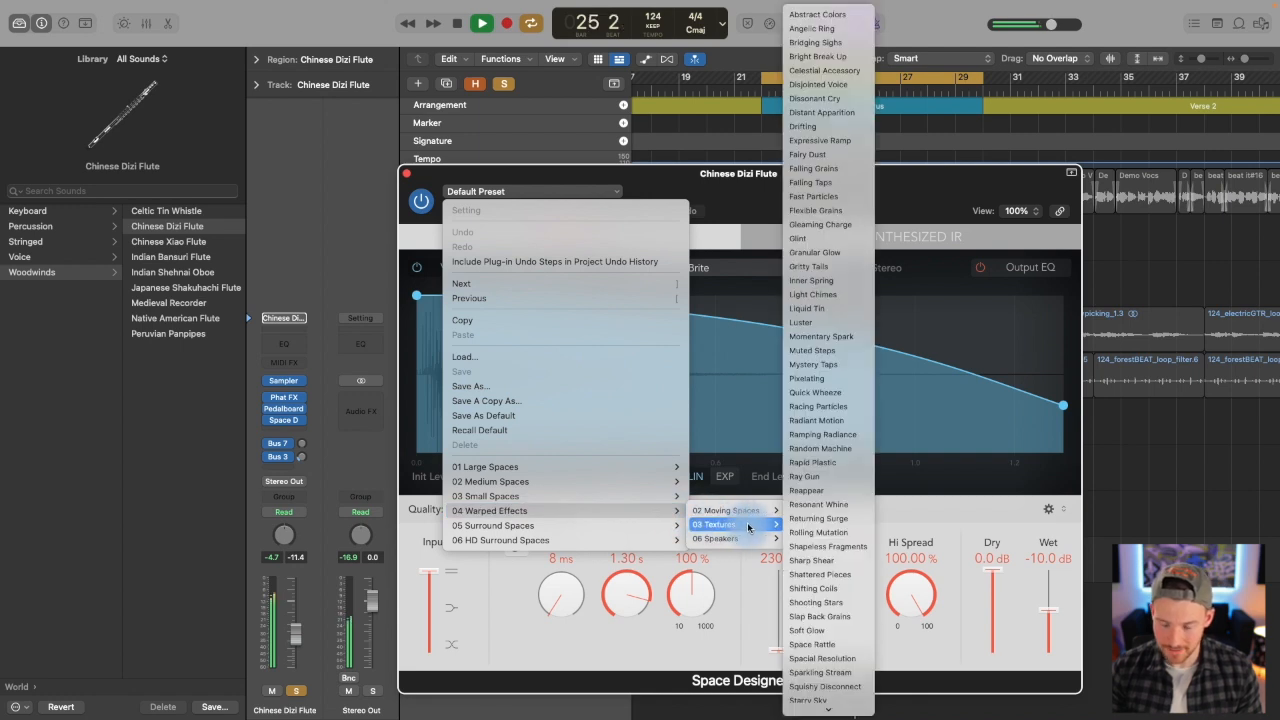
mouse_move(752, 539)
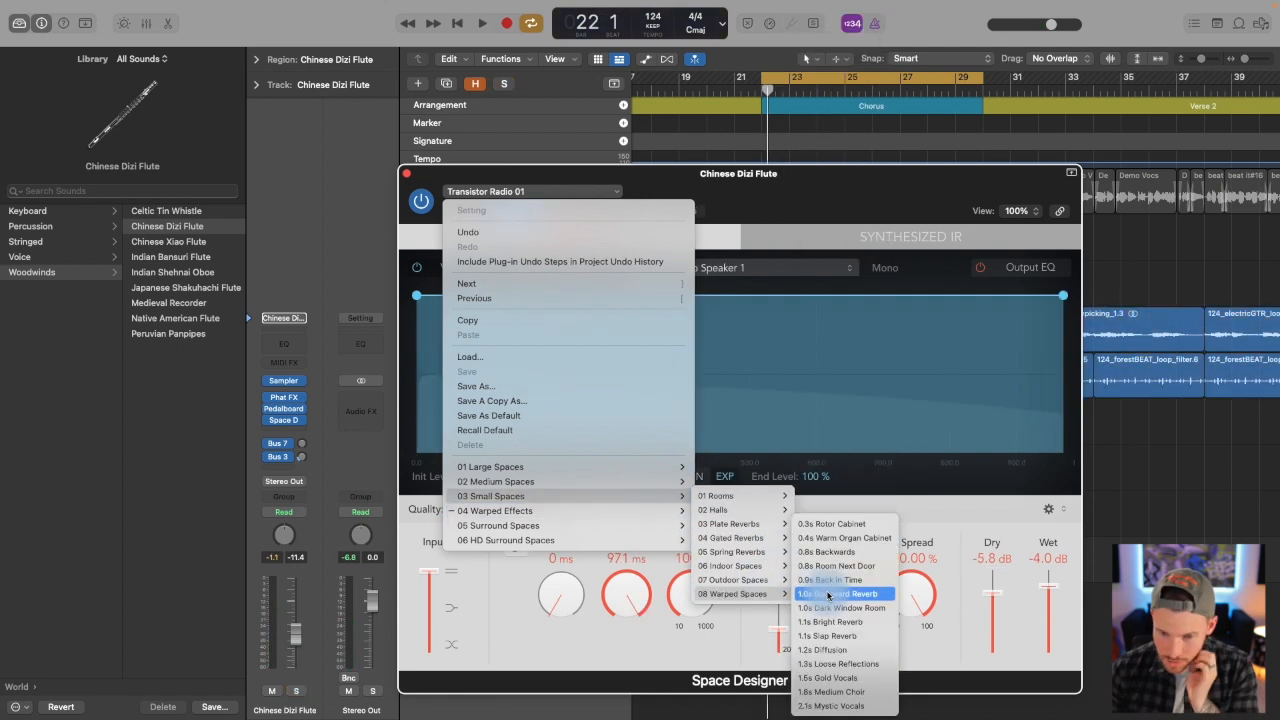
Step: Audition Space Designer's warped Small Spaces presets during playback, stepping forward until 1.0s Backward Reverb is loaded
click(830, 523)
key(space)
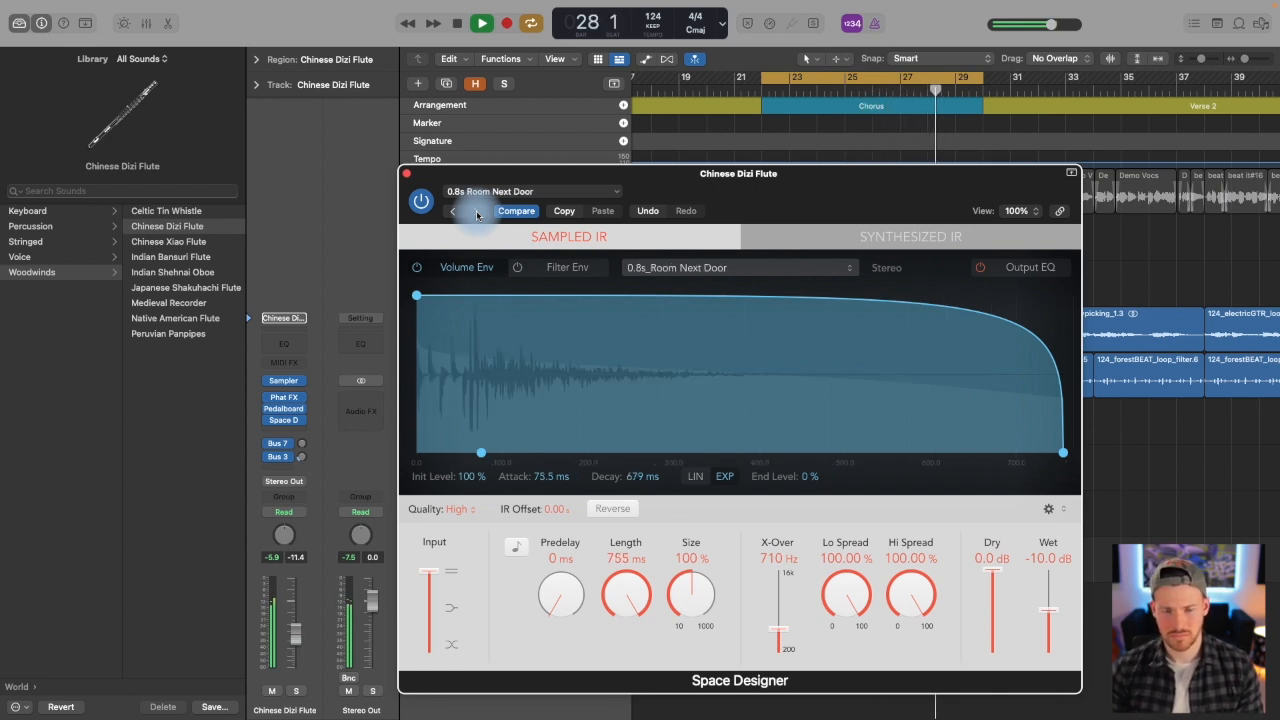
drag(1048, 608, 1057, 557)
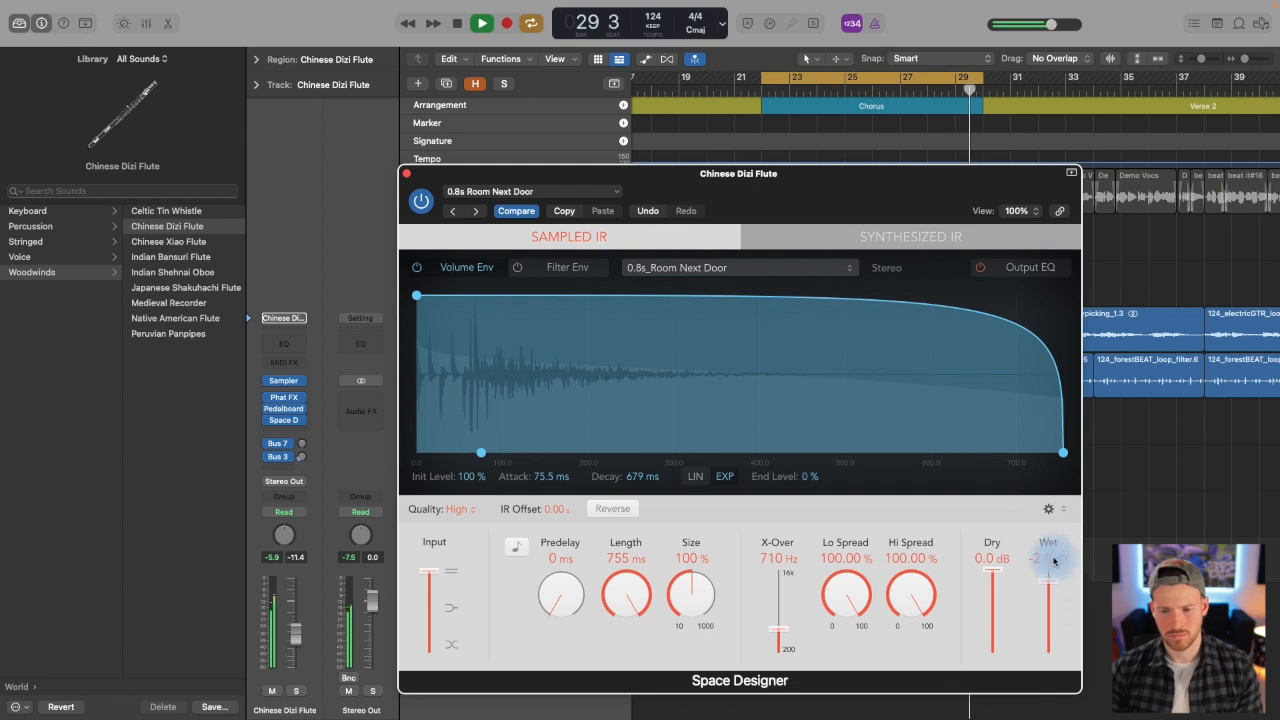
click(474, 212)
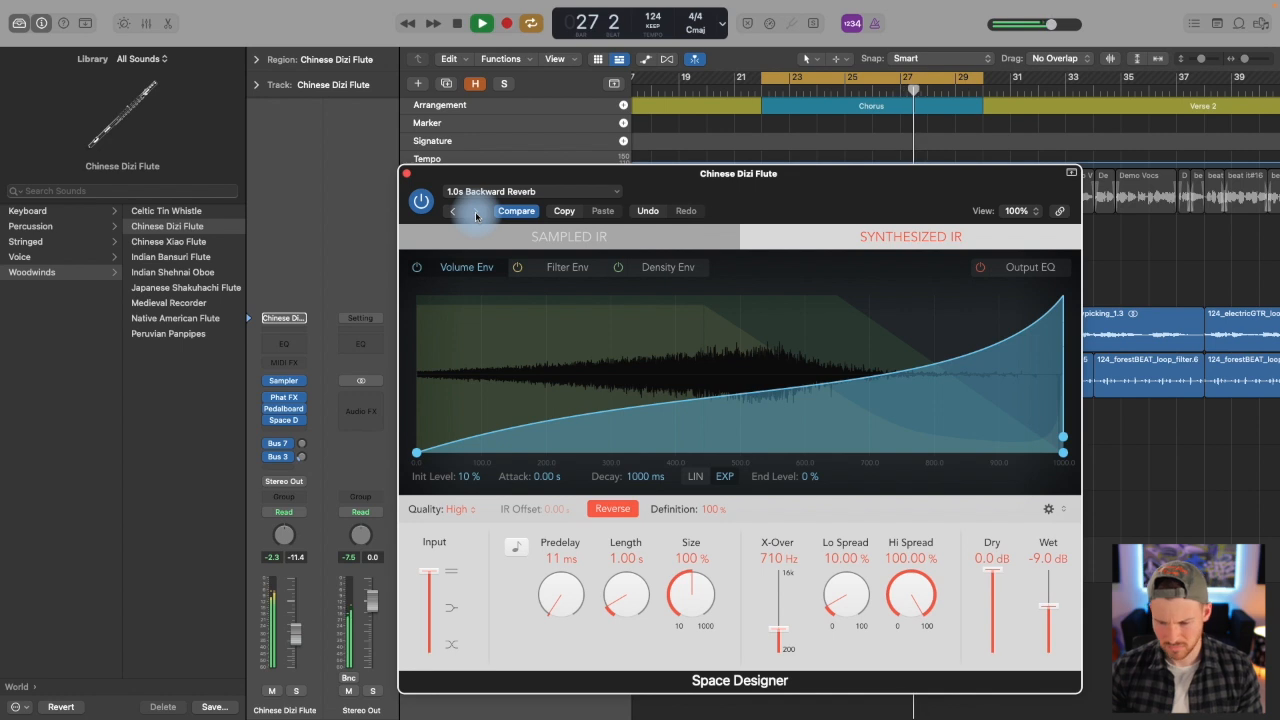
Step: Close Space Designer and lower the Chinese Dizi Flute track's volume to -17.6 dB
click(407, 174)
drag(556, 567, 533, 569)
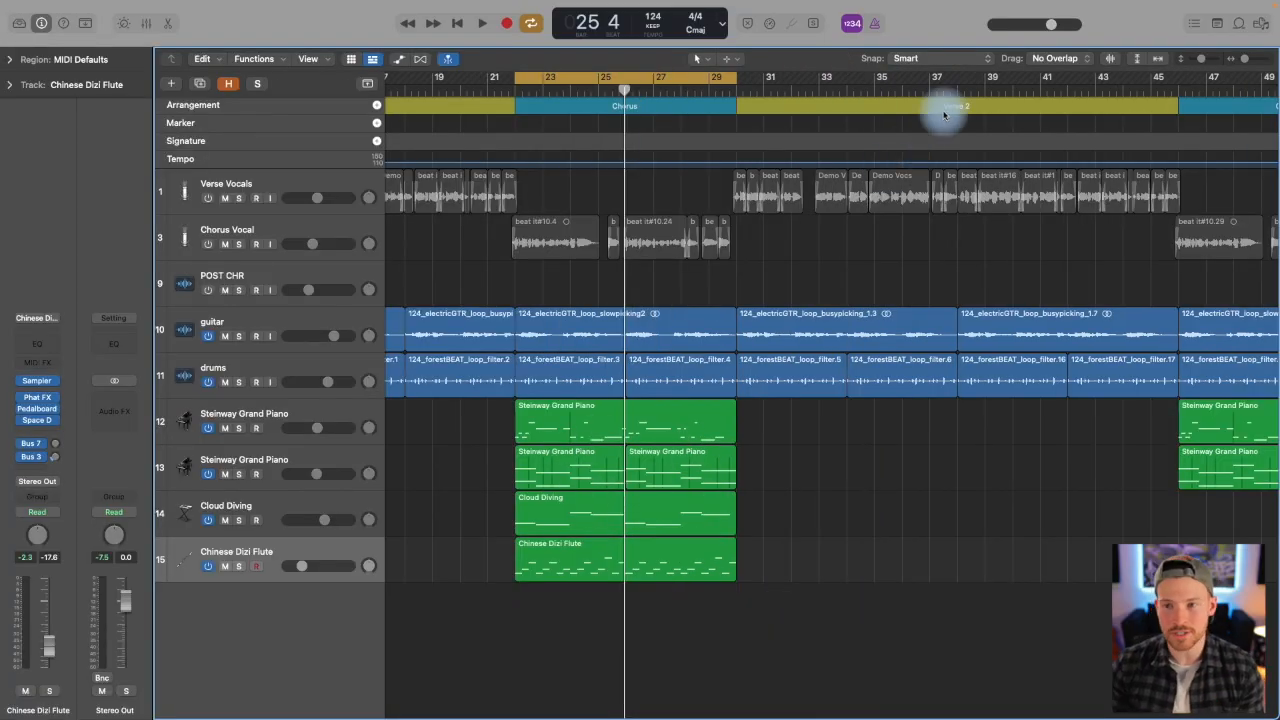
Step: Move the Chinese Dizi Flute region from the first chorus to the start of the second chorus
drag(1245, 60, 1240, 64)
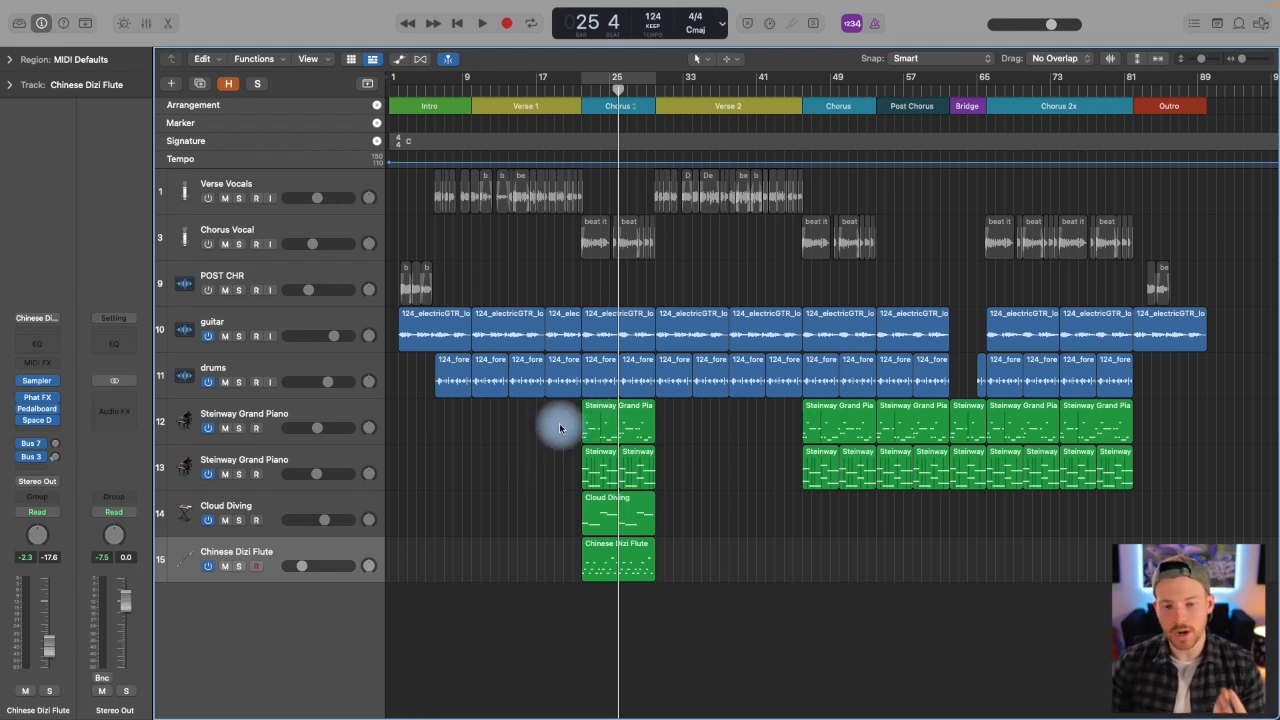
drag(560, 423, 680, 476)
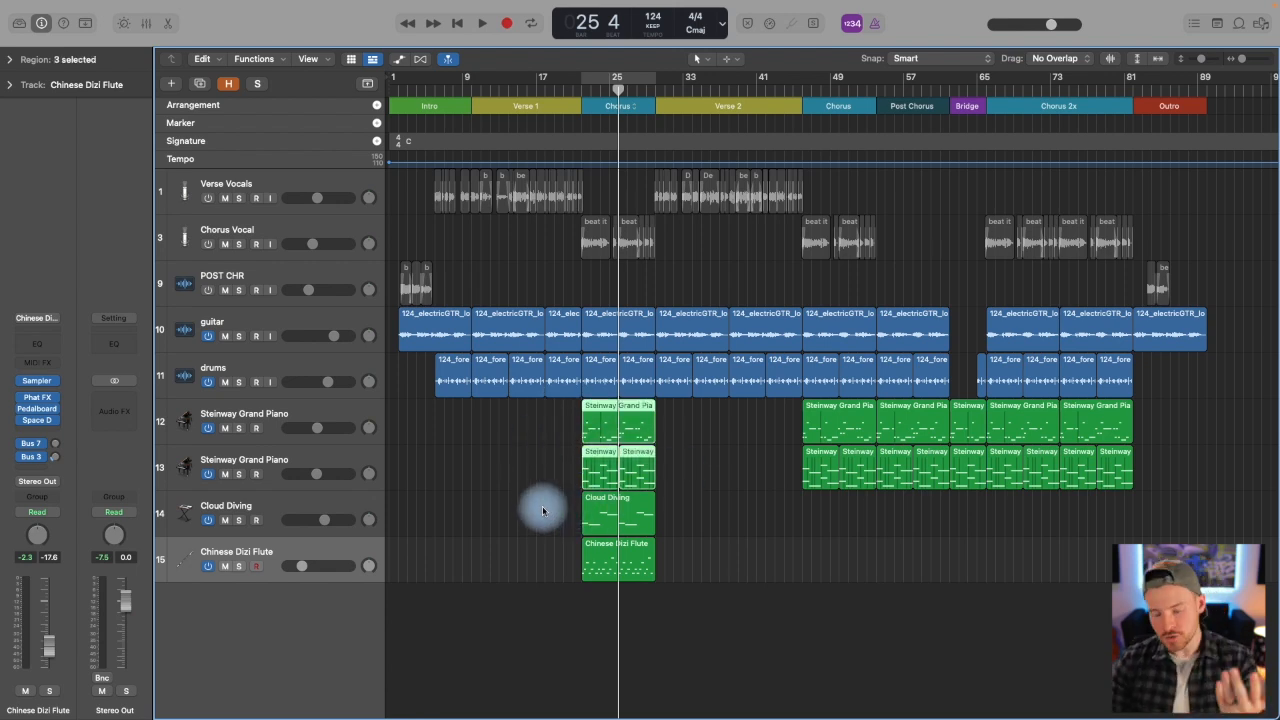
click(596, 515)
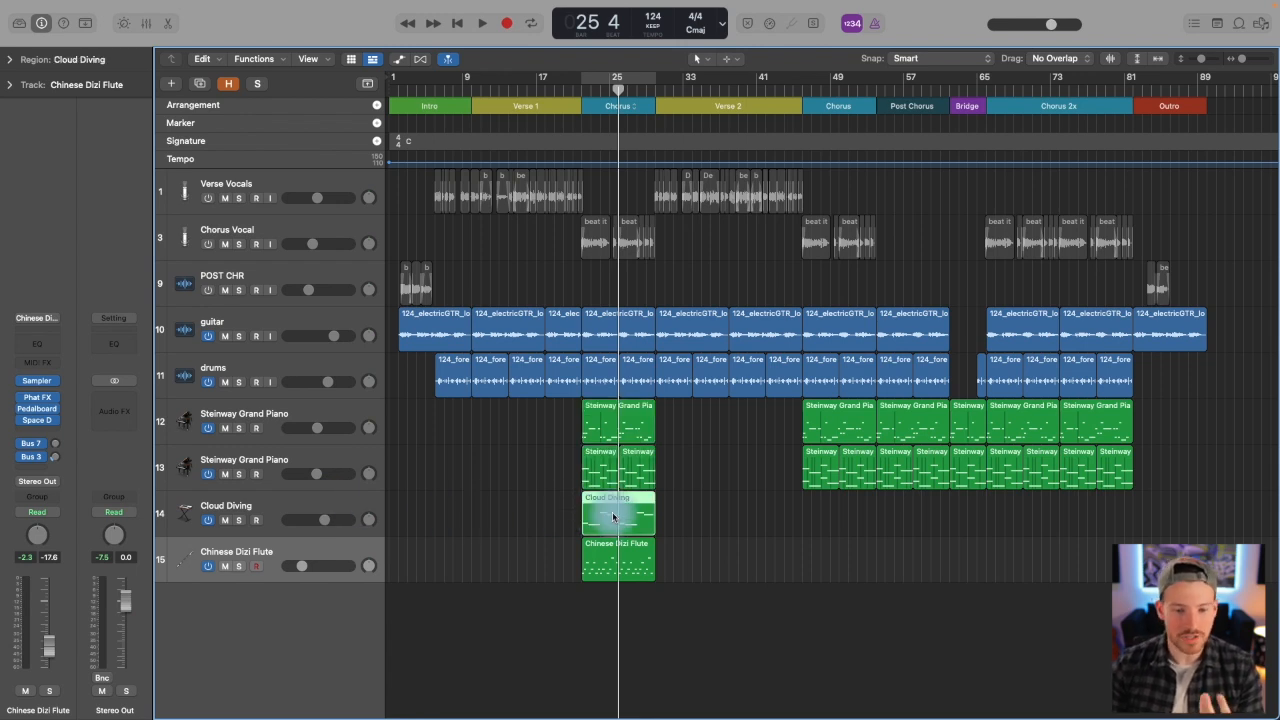
mouse_move(616, 520)
mouse_down()
mouse_move(832, 506)
mouse_move(620, 512)
mouse_up()
drag(617, 565, 820, 560)
Step: Copy the Cloud Diving region from the first chorus to the second chorus, above the flute region
click(609, 515)
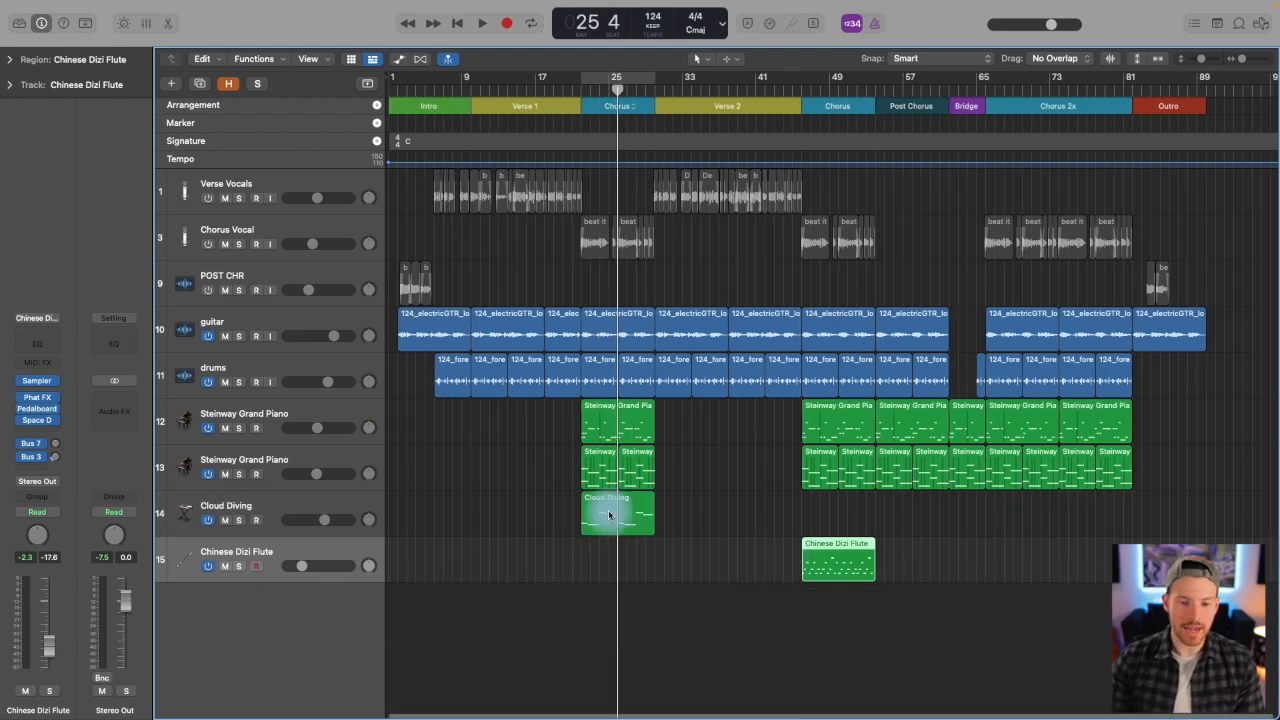
drag(628, 519, 846, 510)
click(743, 531)
Step: Copy the second chorus's Cloud Diving and Chinese Dizi Flute regions into the Post Chorus and both halves of Chorus 2x
drag(761, 507, 852, 587)
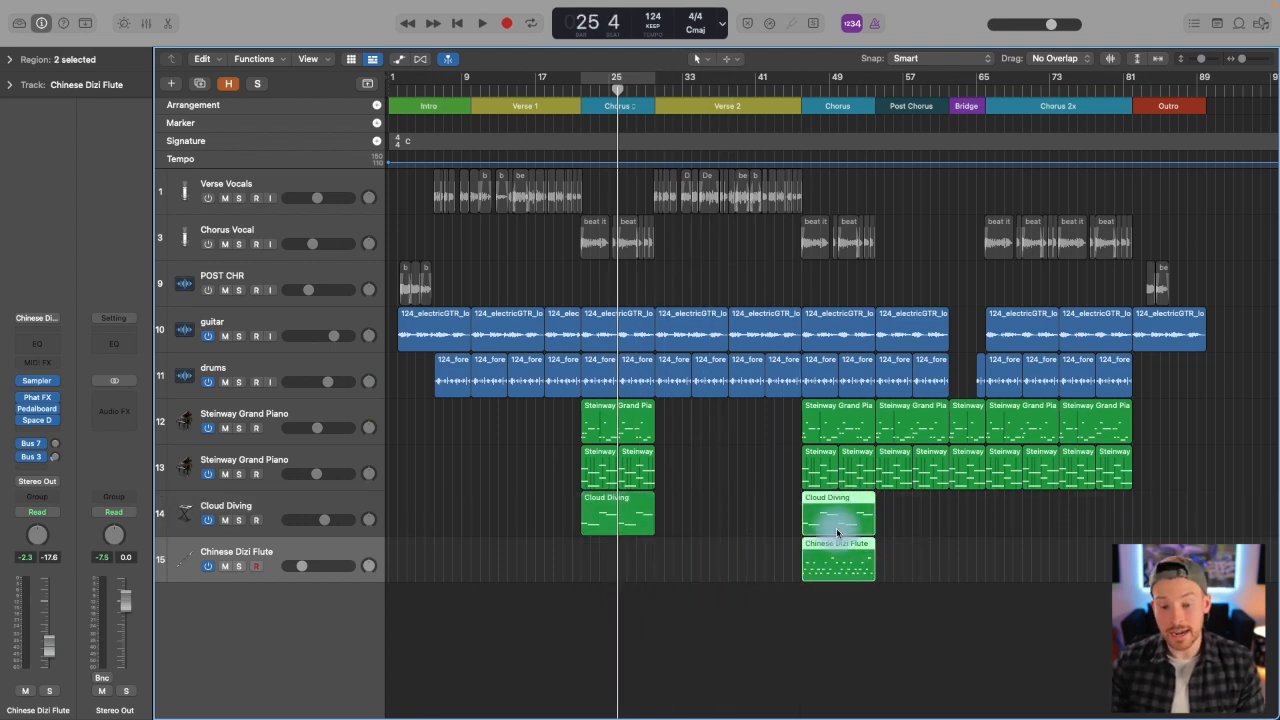
drag(831, 521, 902, 518)
click(984, 519)
drag(985, 500, 1012, 516)
click(943, 620)
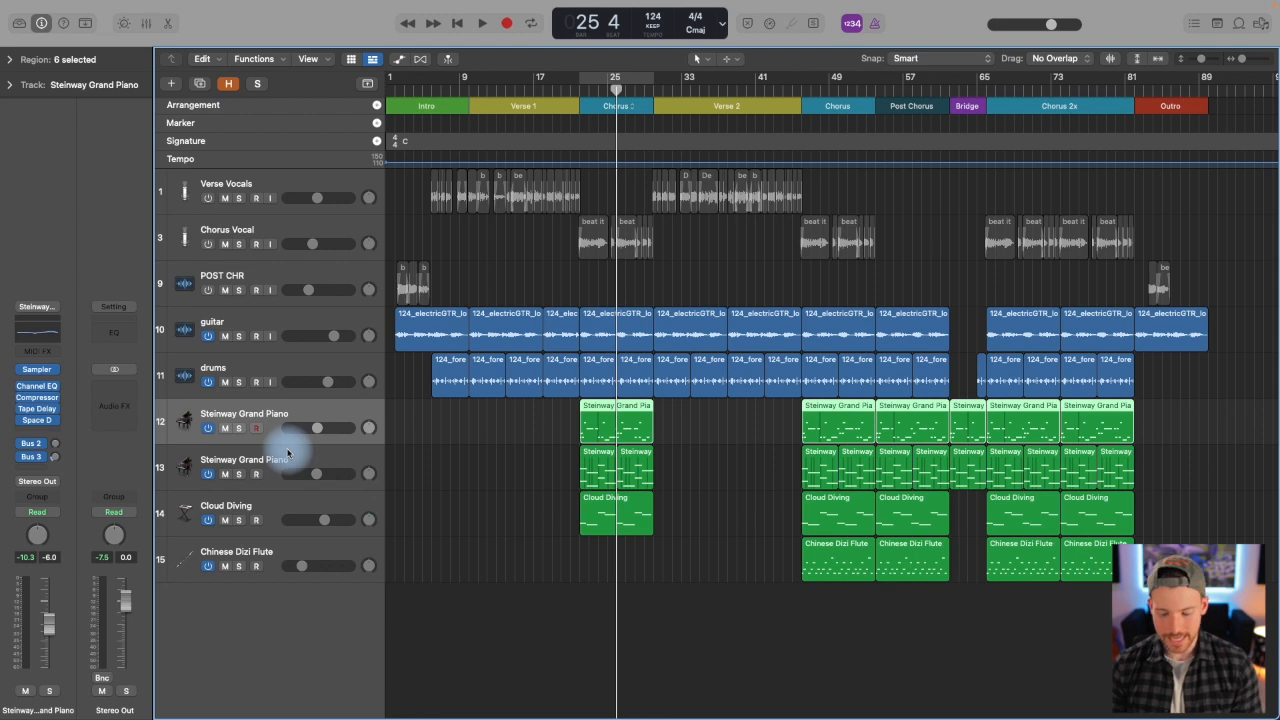
Step: Select the Chinese Dizi Flute track with its regions
click(288, 453)
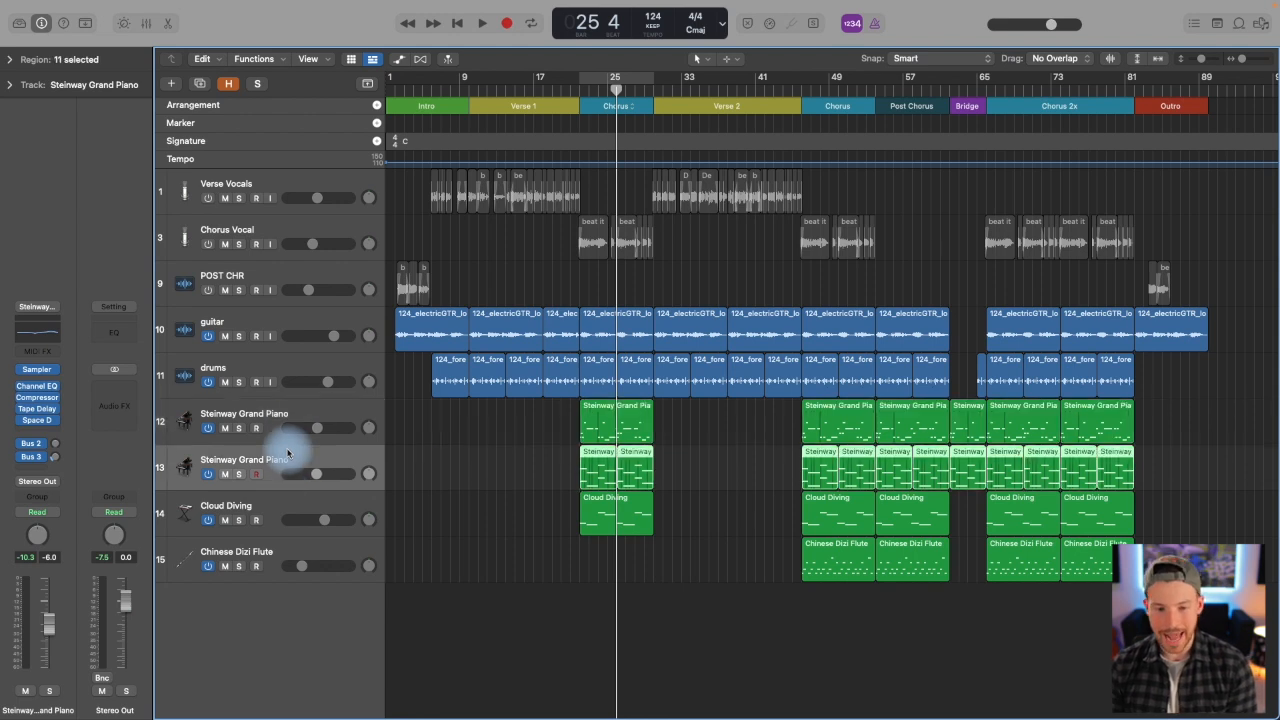
key(Down)
key(Down)
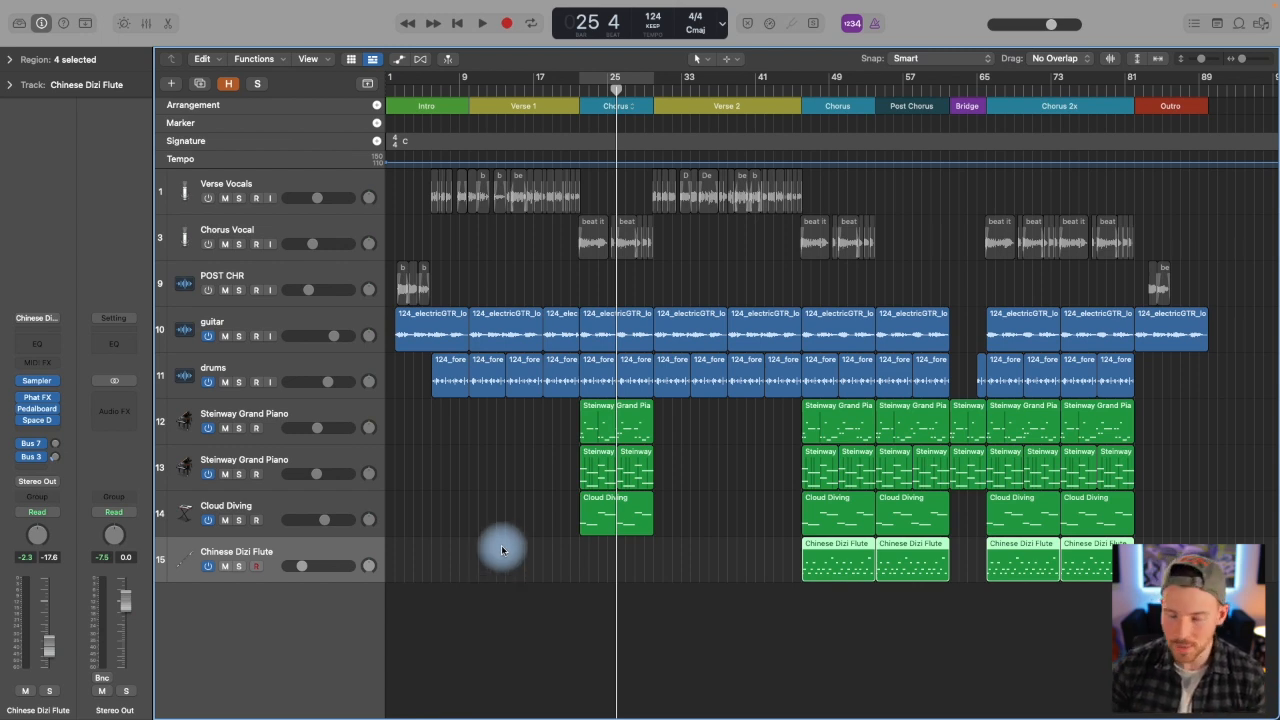
Step: Open the Bounce in Place settings for the first chorus's region on the upper Steinway Grand Piano track
click(264, 416)
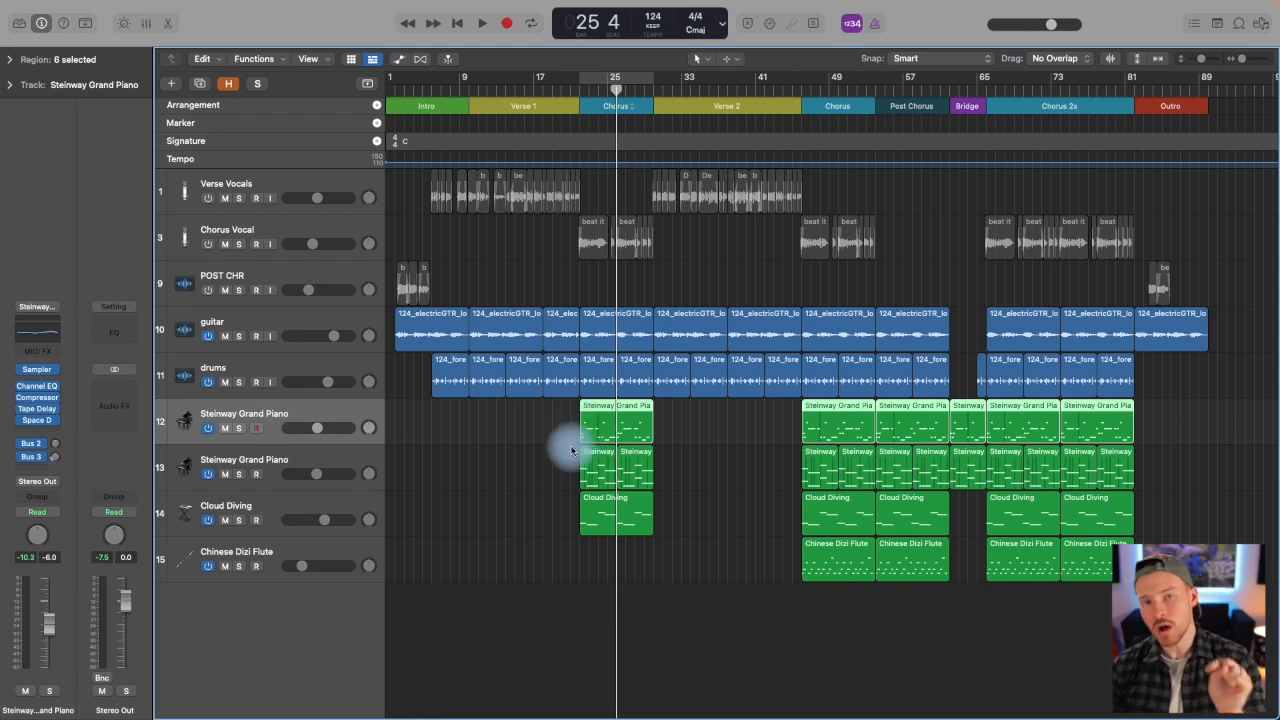
click(462, 450)
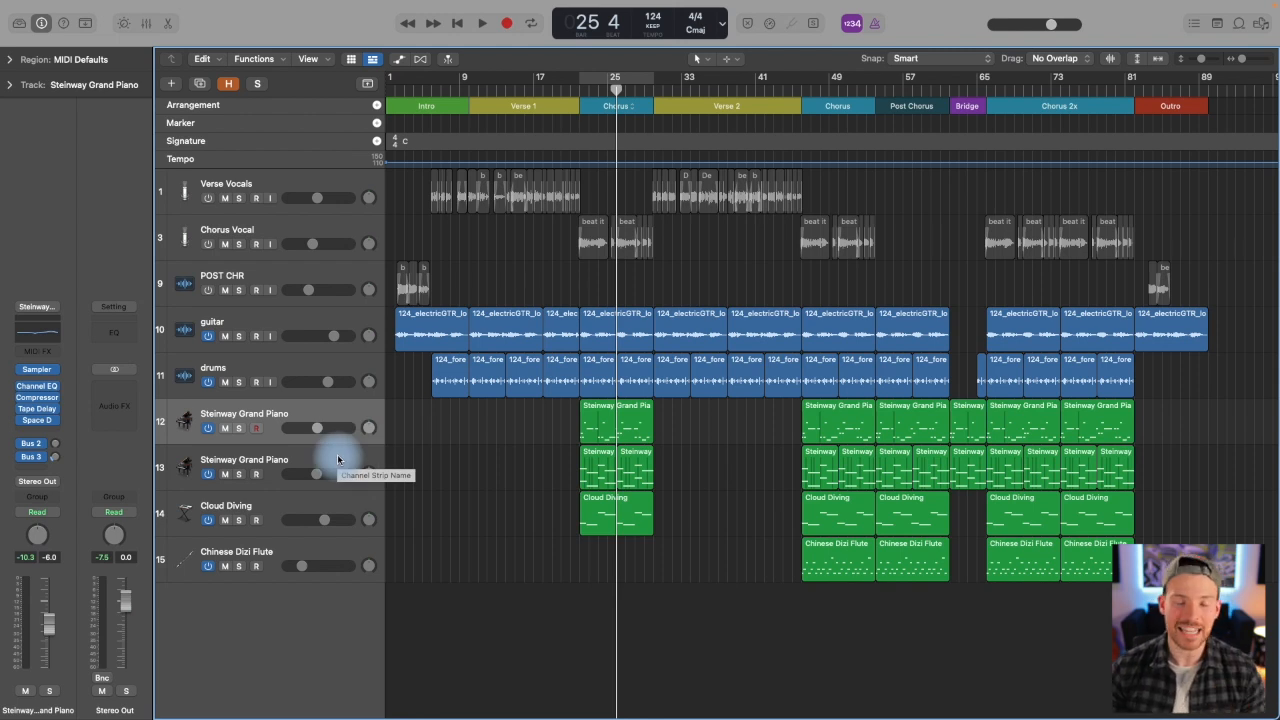
click(328, 419)
click(481, 441)
click(595, 421)
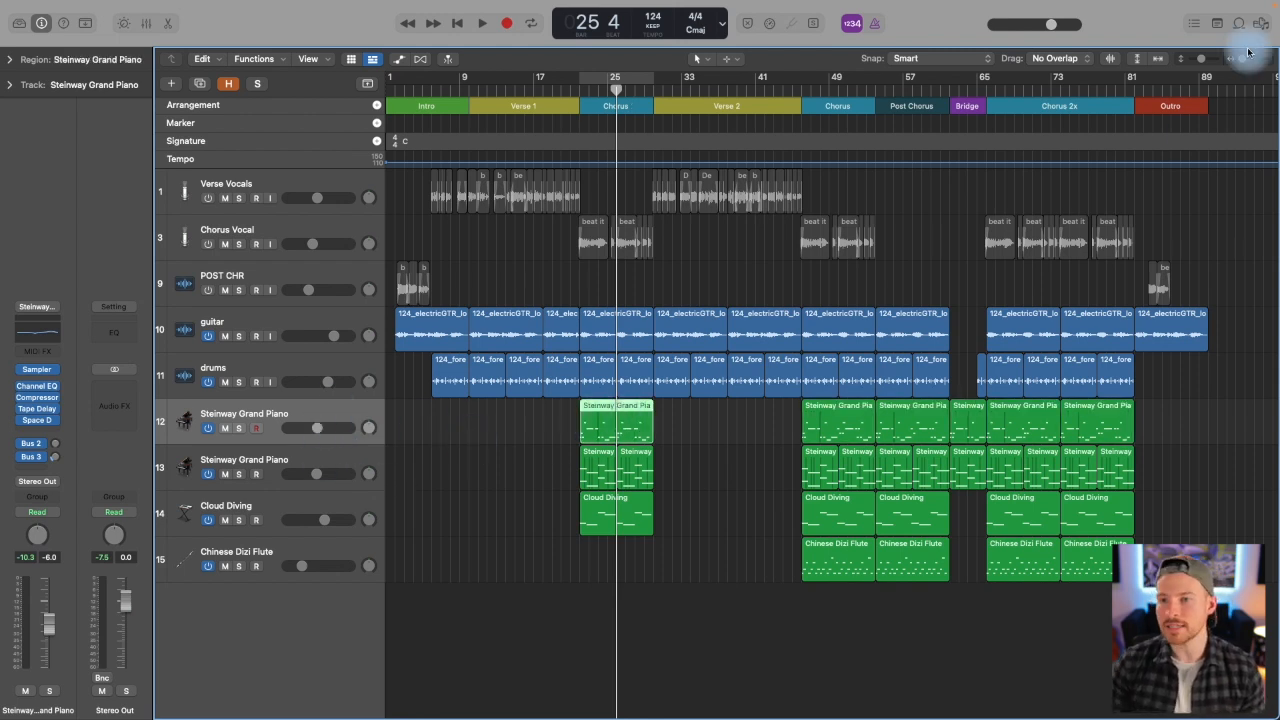
drag(1238, 60, 1241, 60)
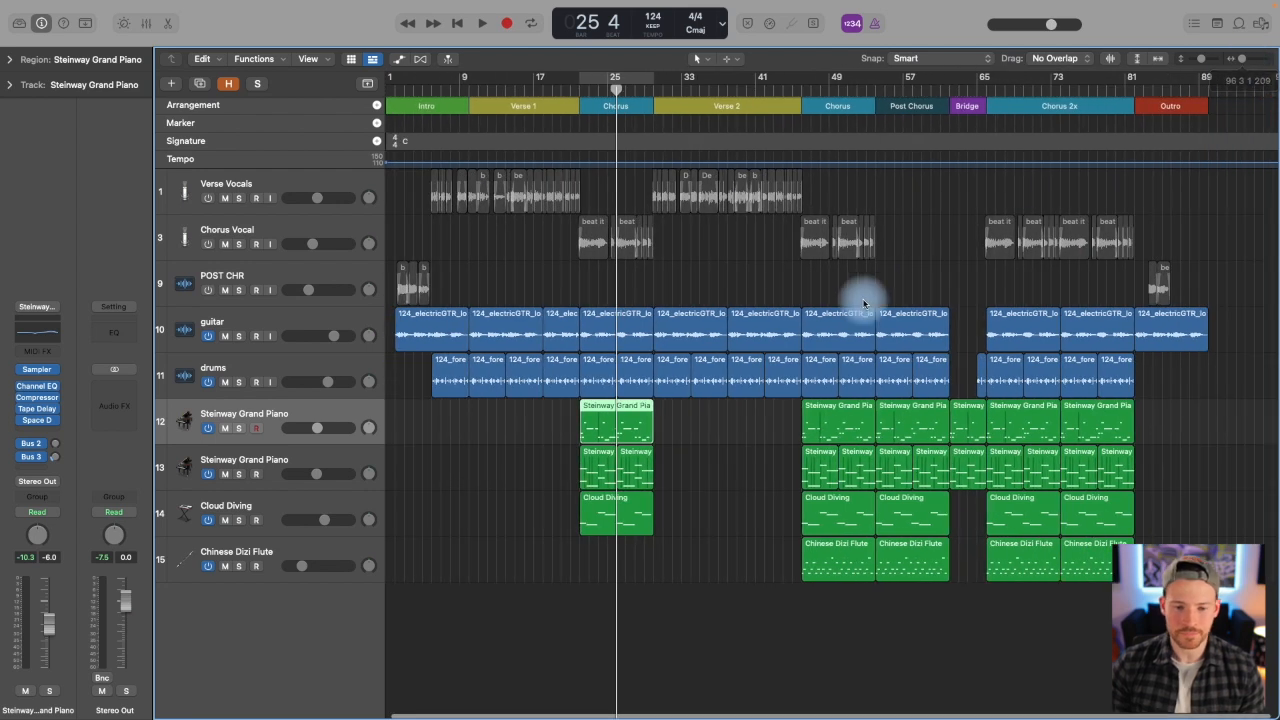
right_click(599, 426)
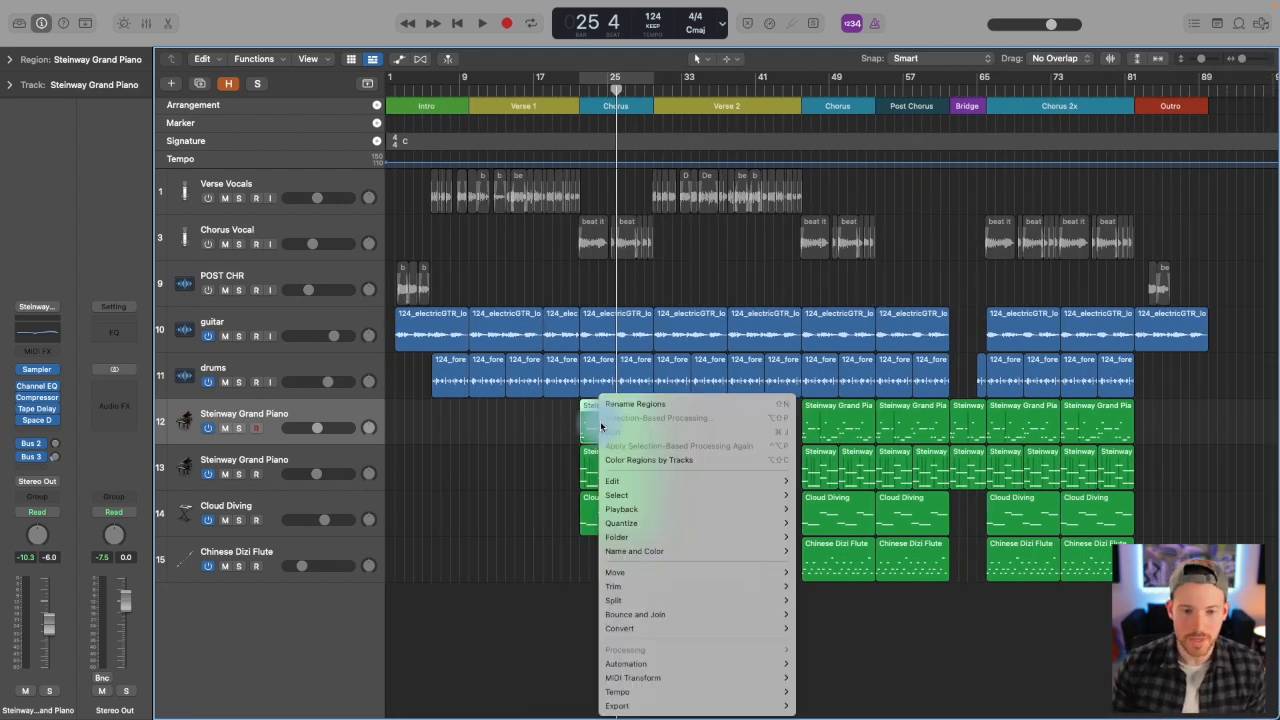
mouse_move(770, 614)
click(814, 620)
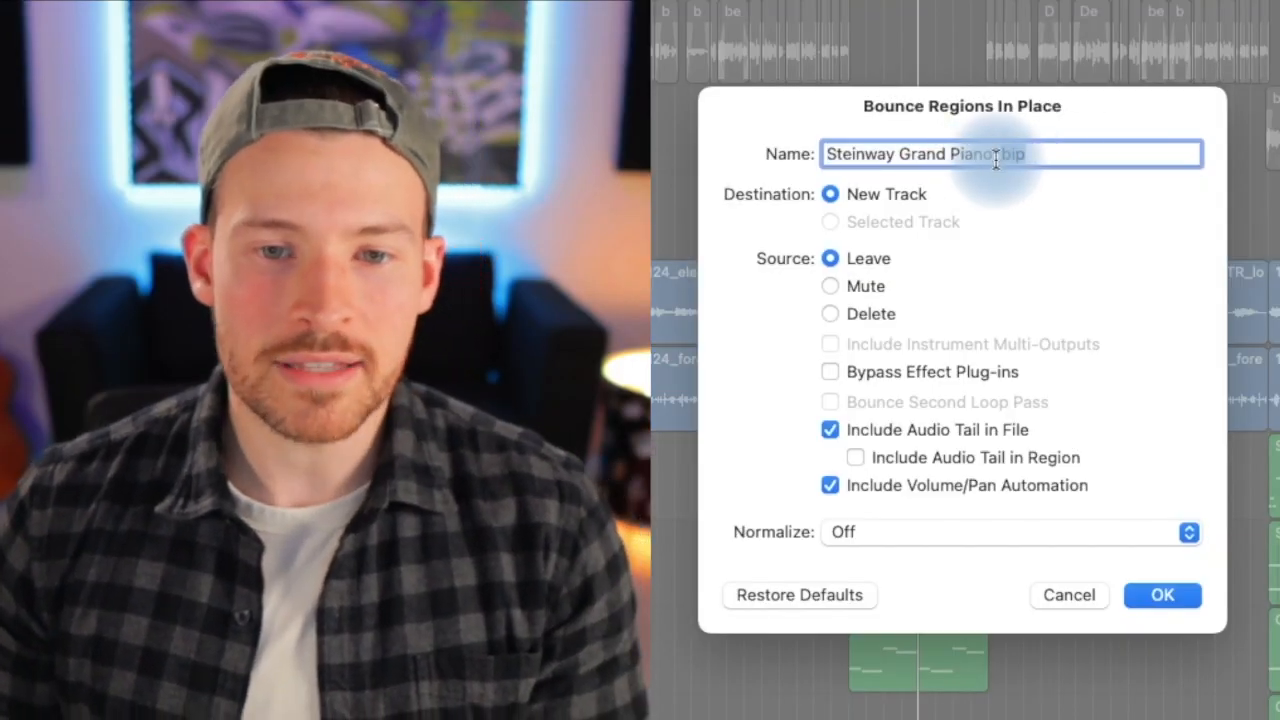
Step: Bounce the region to a new track as Steinway Grand Piano_bip, leaving the source, including audio tail in file and volume/pan automation, normalize off
drag(991, 157, 1040, 157)
click(1036, 157)
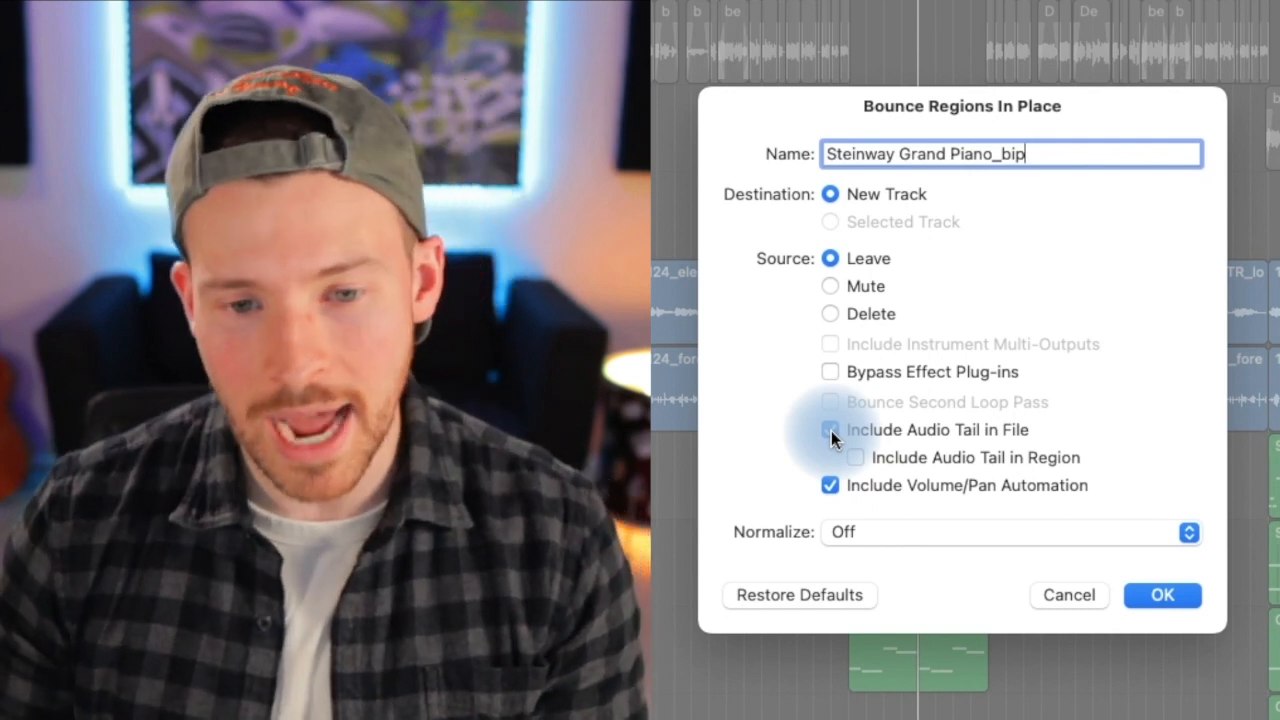
click(831, 431)
click(829, 487)
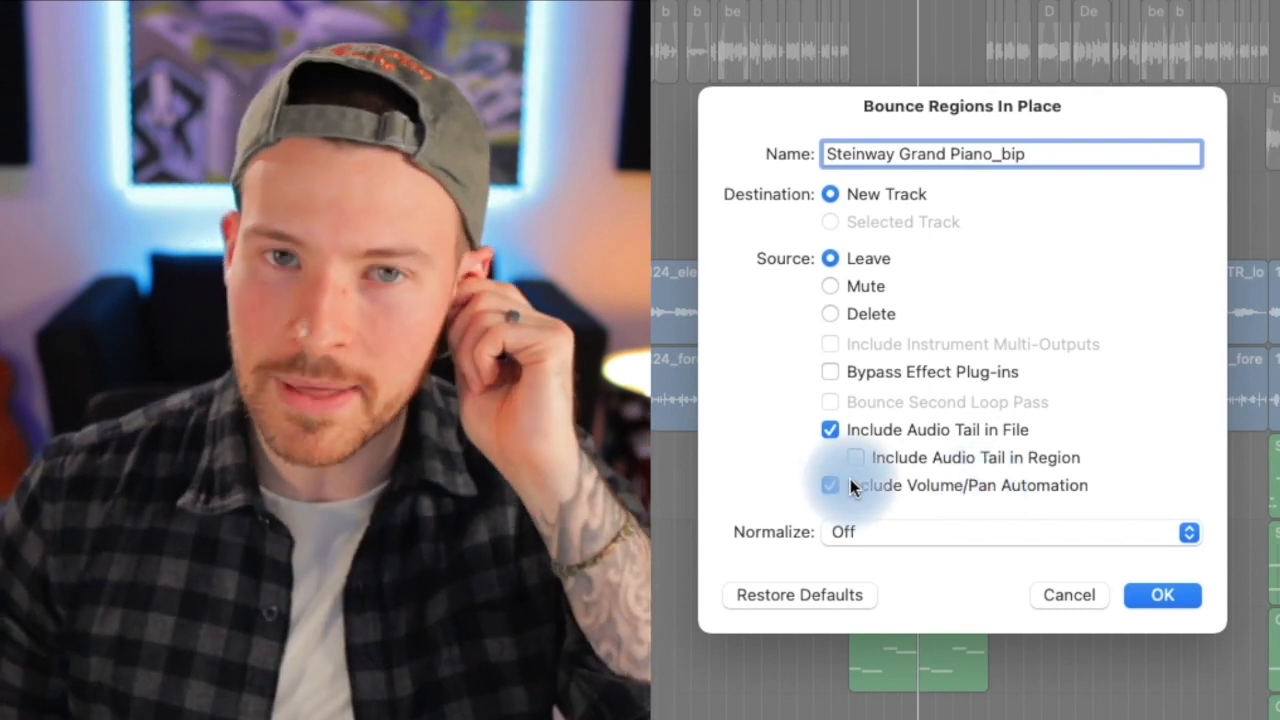
click(865, 530)
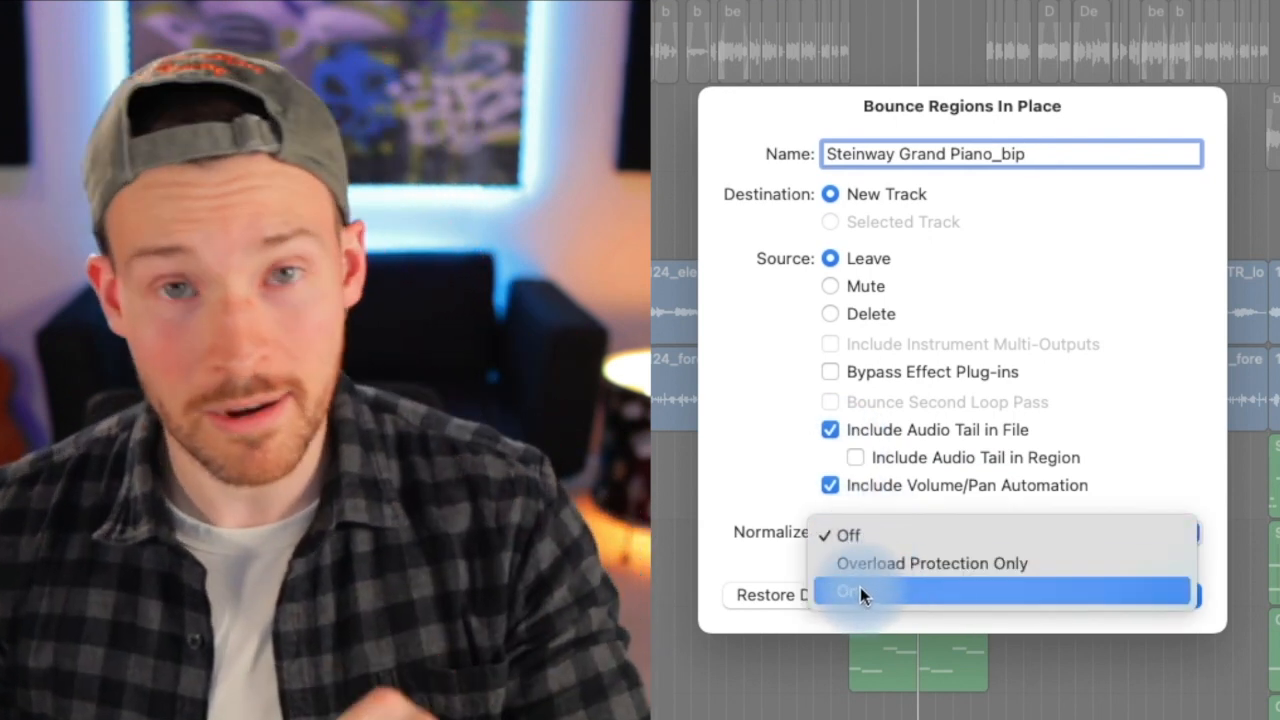
click(760, 462)
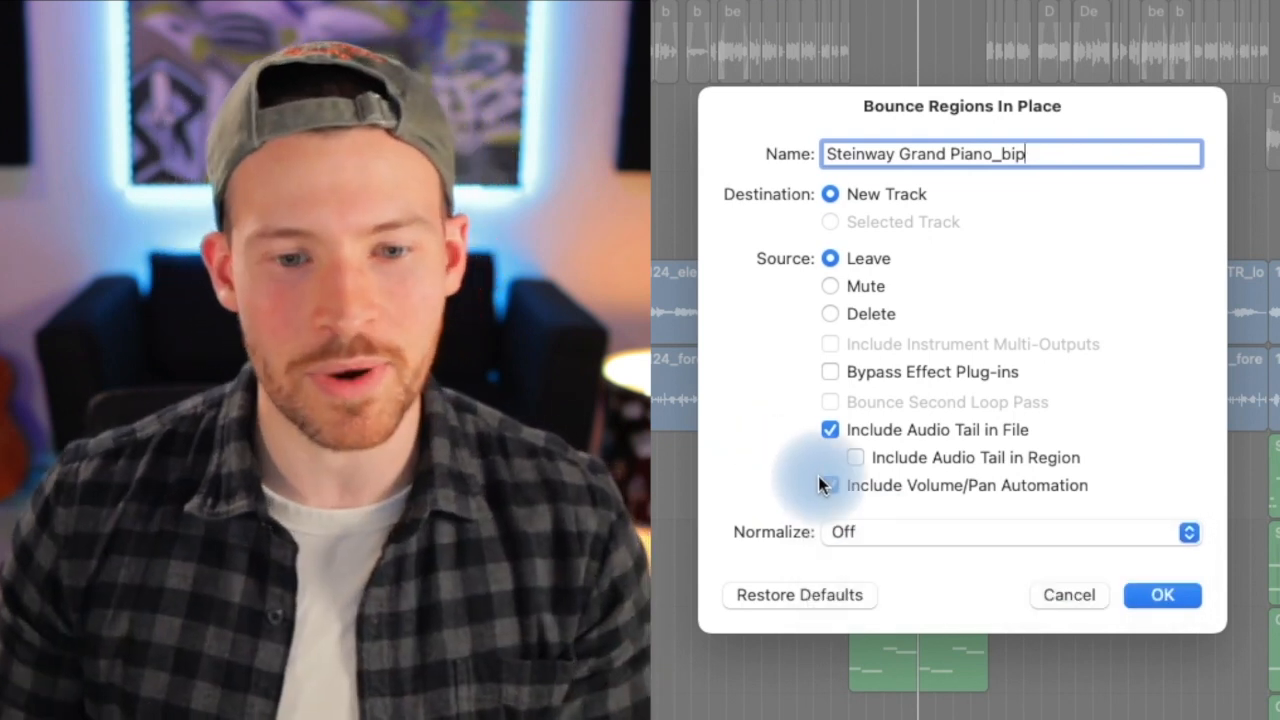
click(1161, 592)
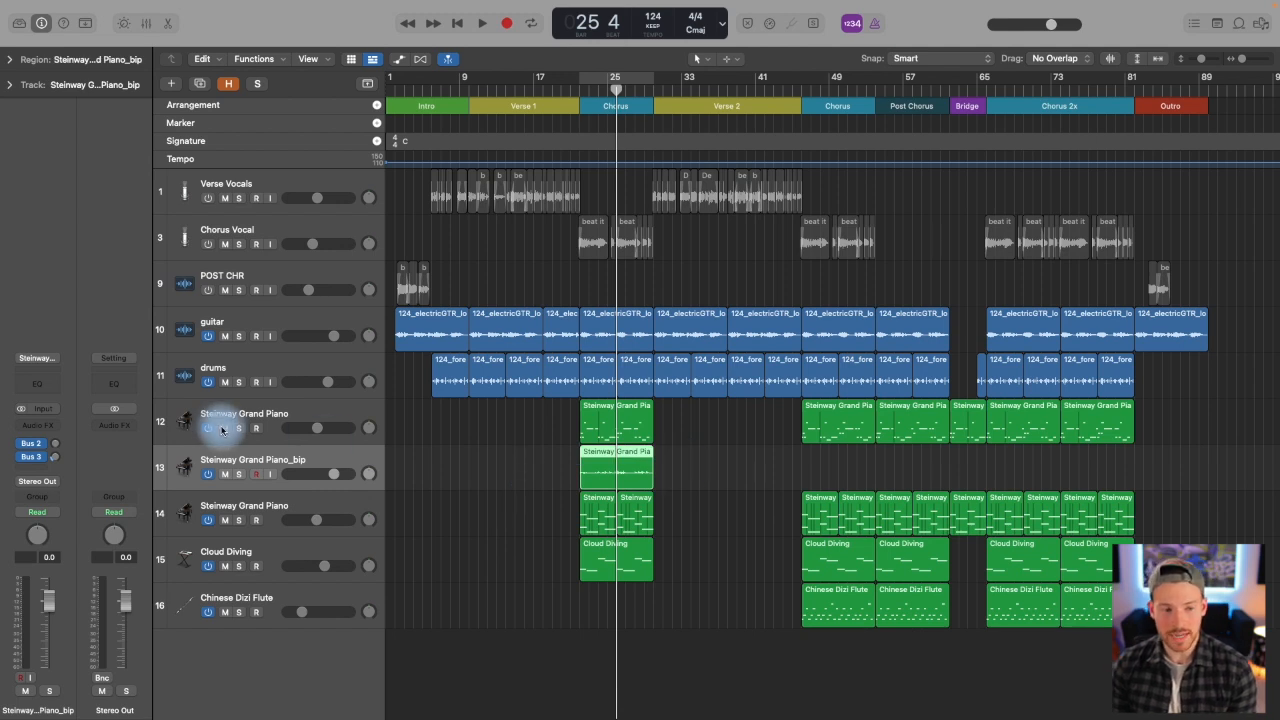
Step: Mute the original Steinway Grand Piano track and audition the soloed Steinway Grand Piano_bip track in the first chorus
click(253, 421)
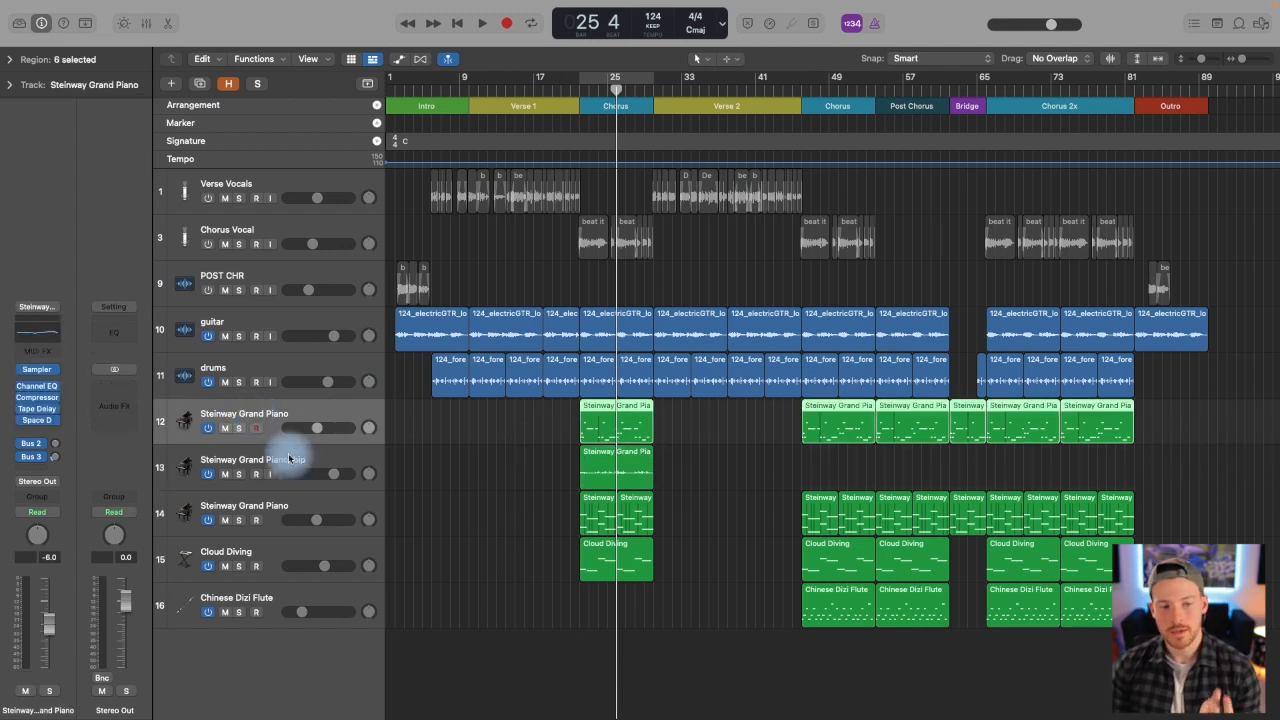
click(290, 459)
drag(1240, 59, 1248, 61)
click(224, 428)
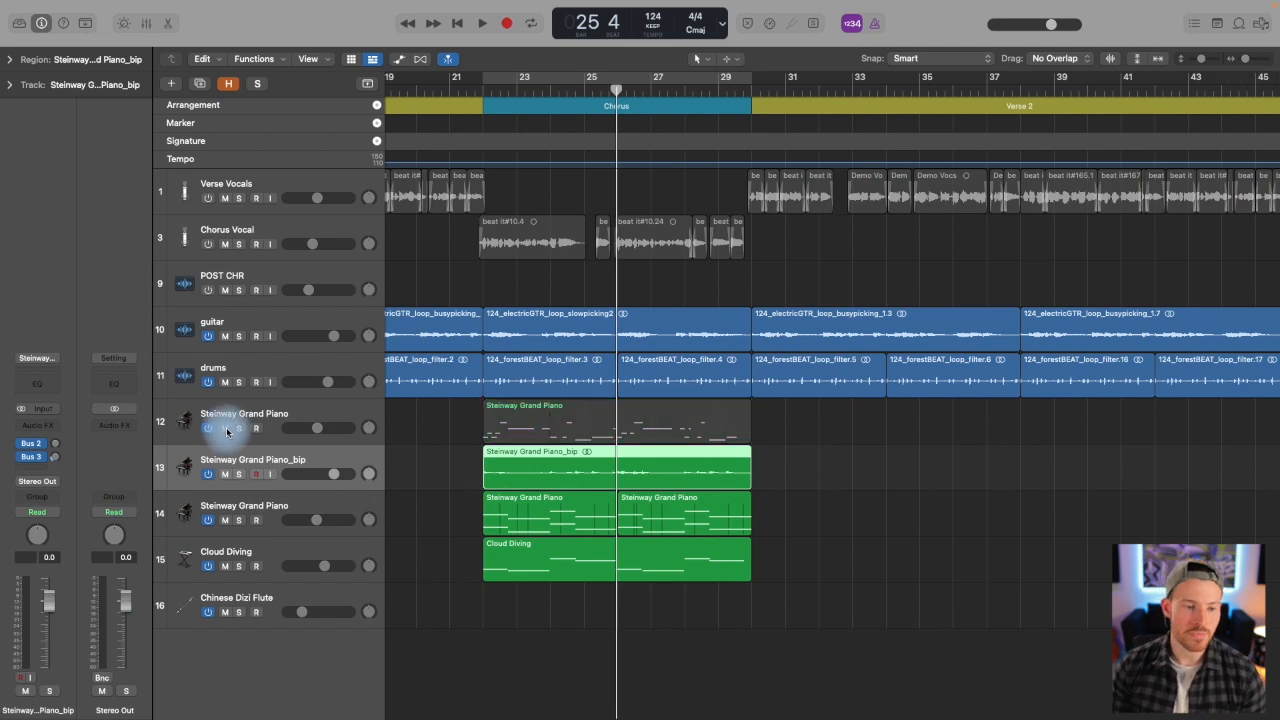
click(238, 474)
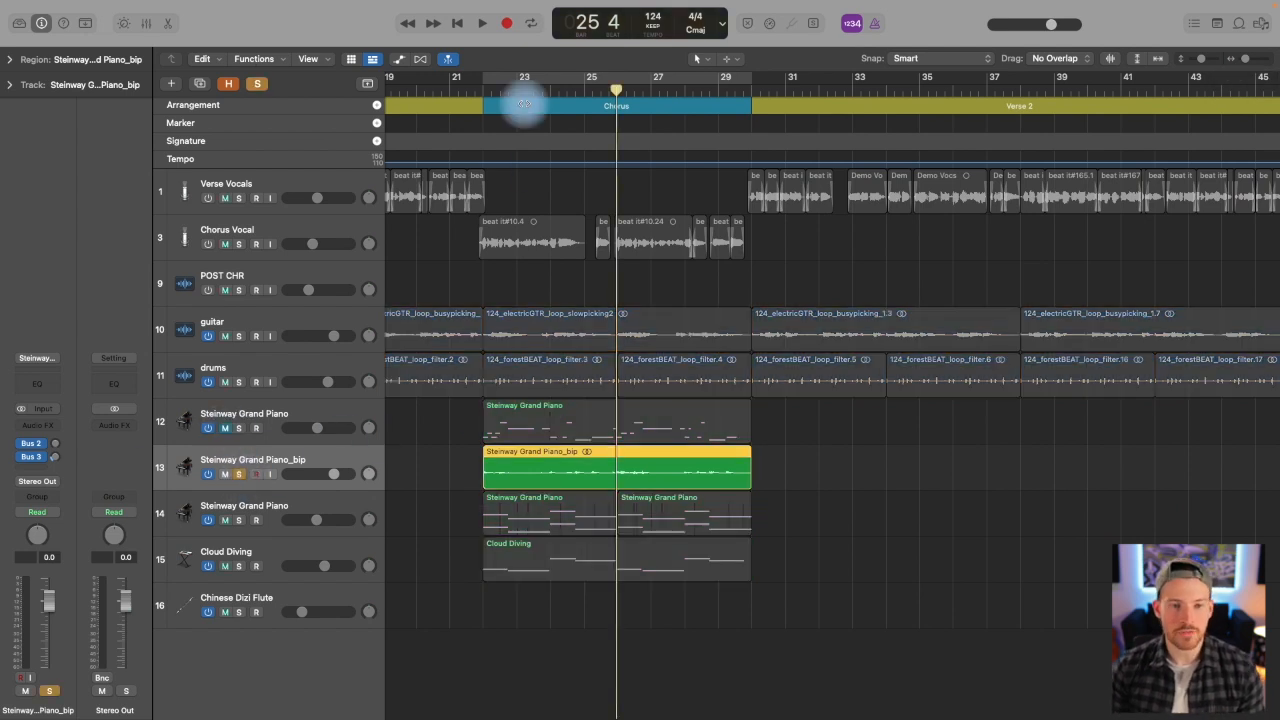
click(512, 80)
key(space)
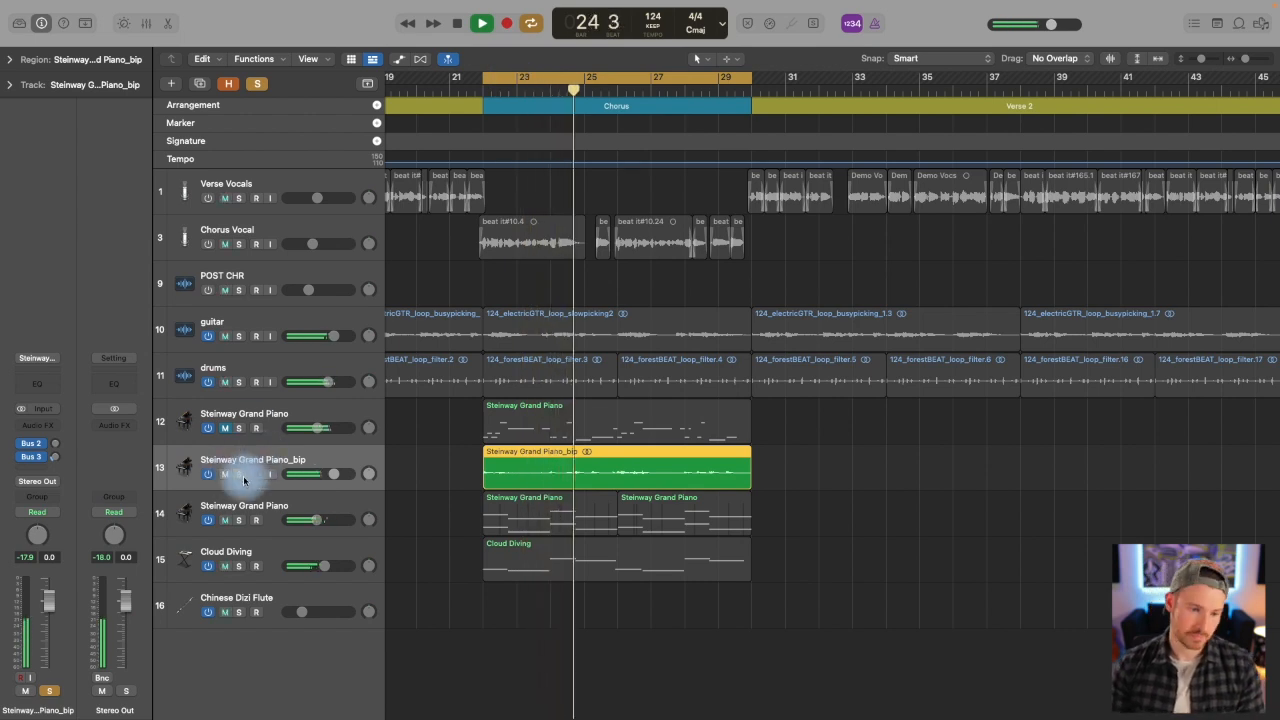
key(space)
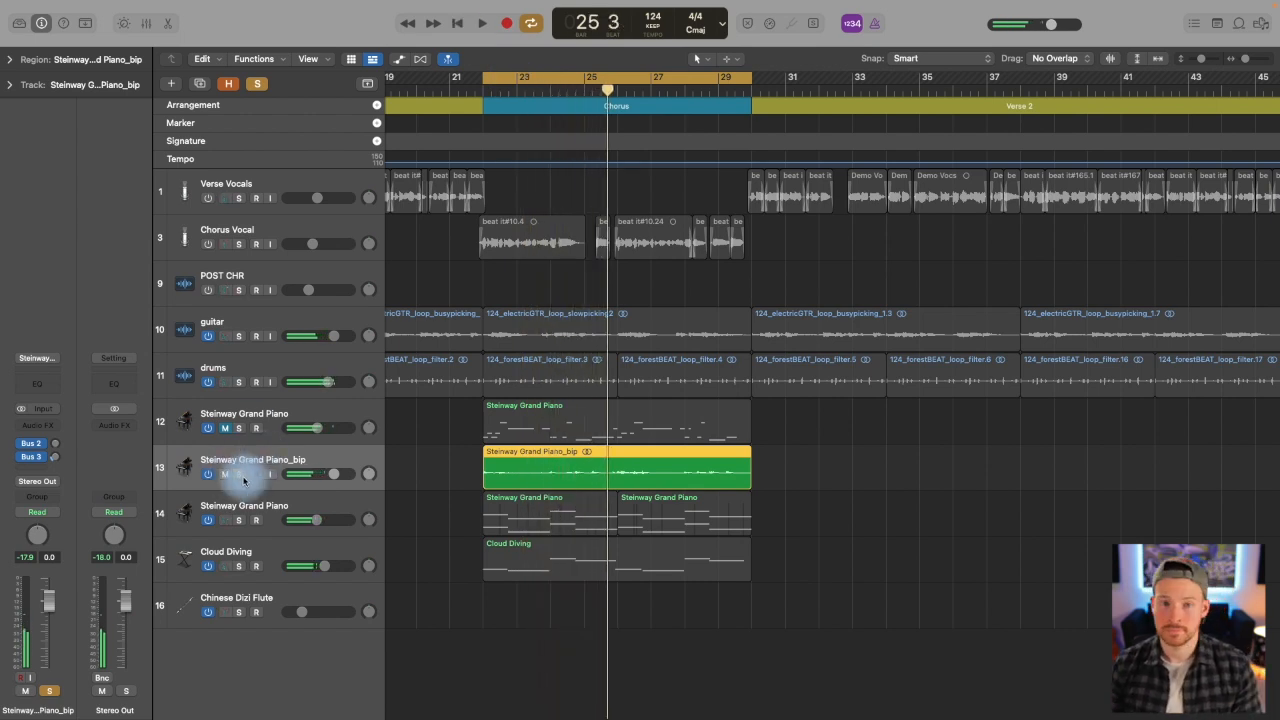
click(238, 474)
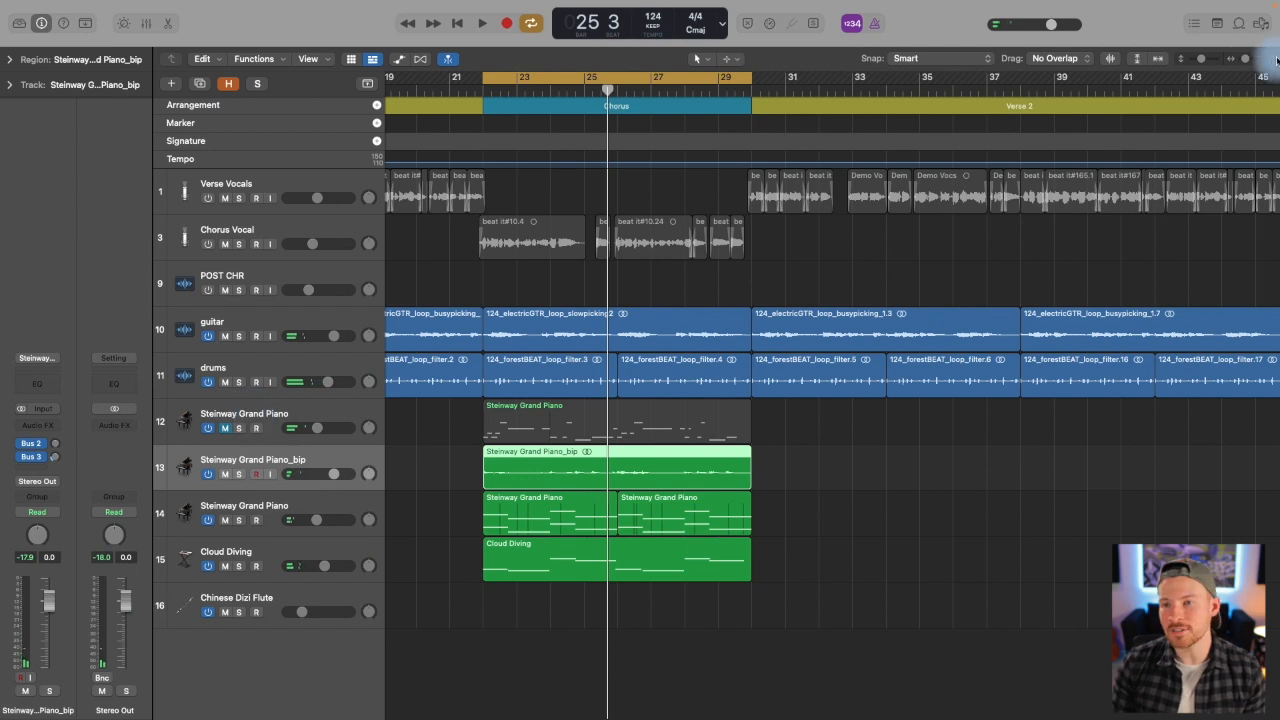
Step: Copy the bounced piano region from the first chorus into the second chorus, Post Chorus and both halves of Chorus 2x
drag(1246, 62, 1236, 64)
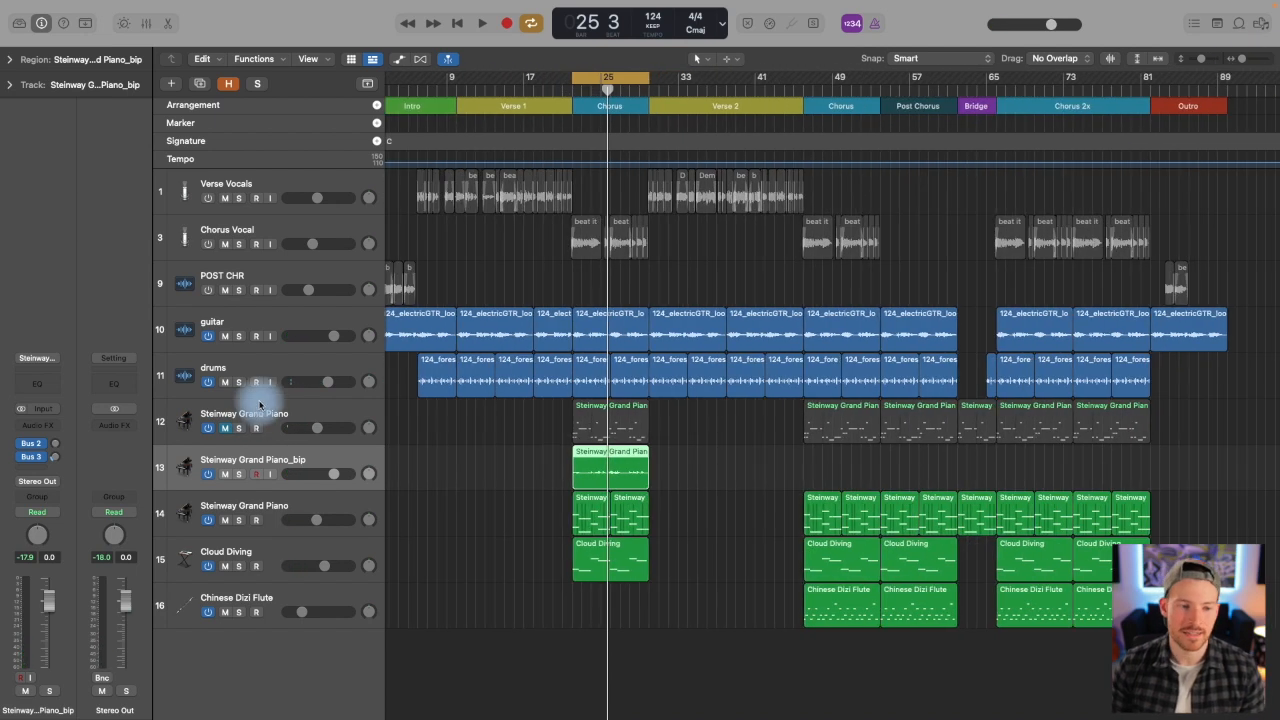
click(664, 468)
click(627, 471)
drag(606, 476, 1036, 460)
drag(1036, 460, 1105, 465)
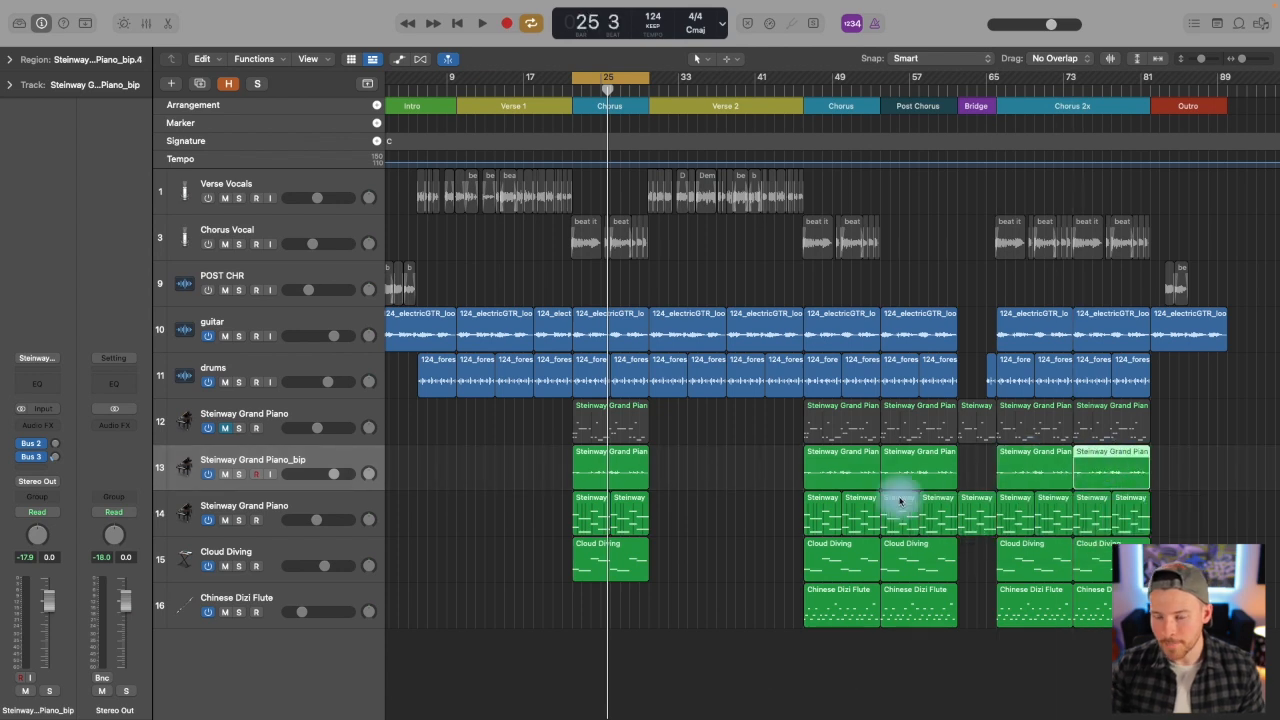
Step: Unmute the original upper Steinway Grand Piano track and bounce its Bridge region in place to a new track
click(754, 494)
click(977, 430)
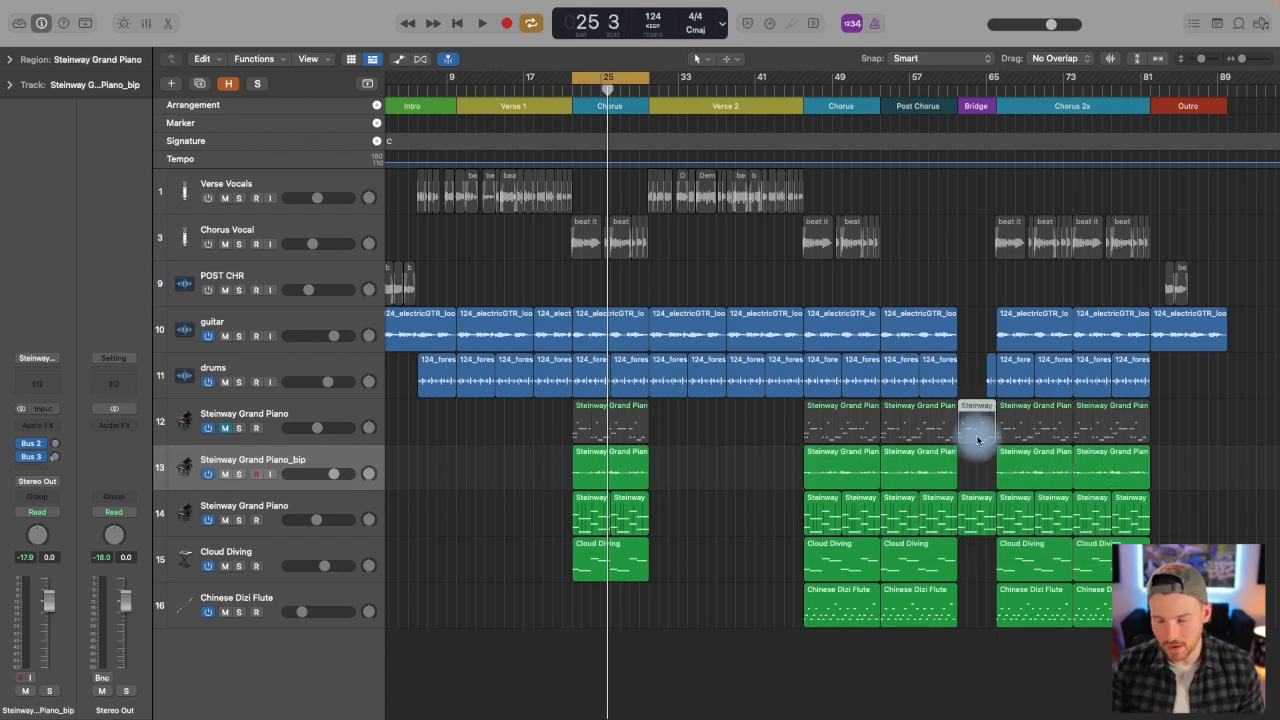
click(225, 428)
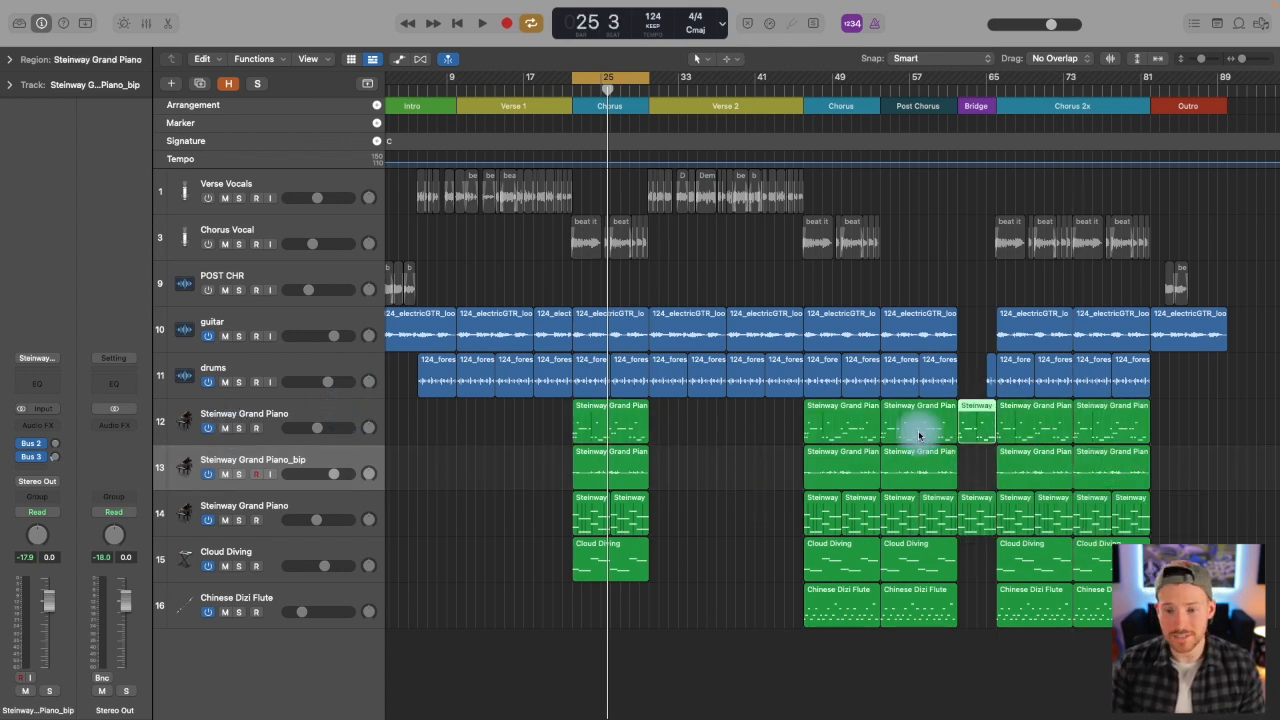
right_click(982, 436)
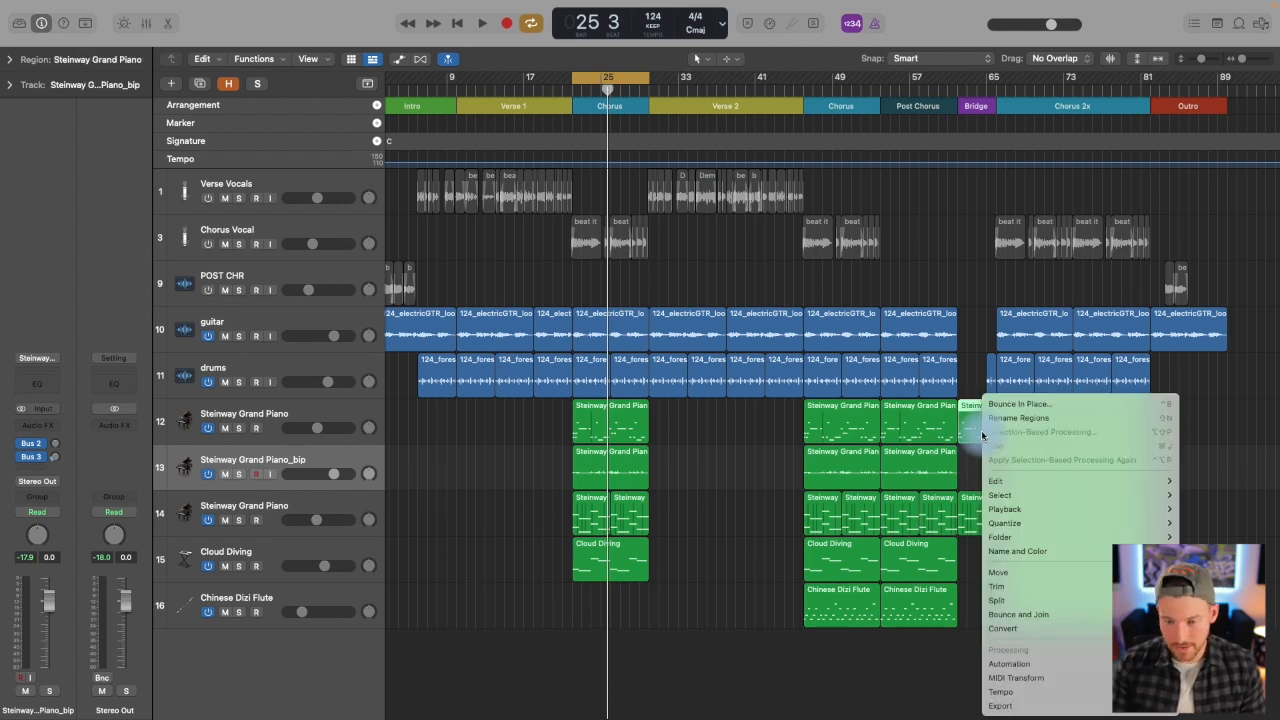
mouse_move(1034, 619)
click(962, 614)
click(745, 484)
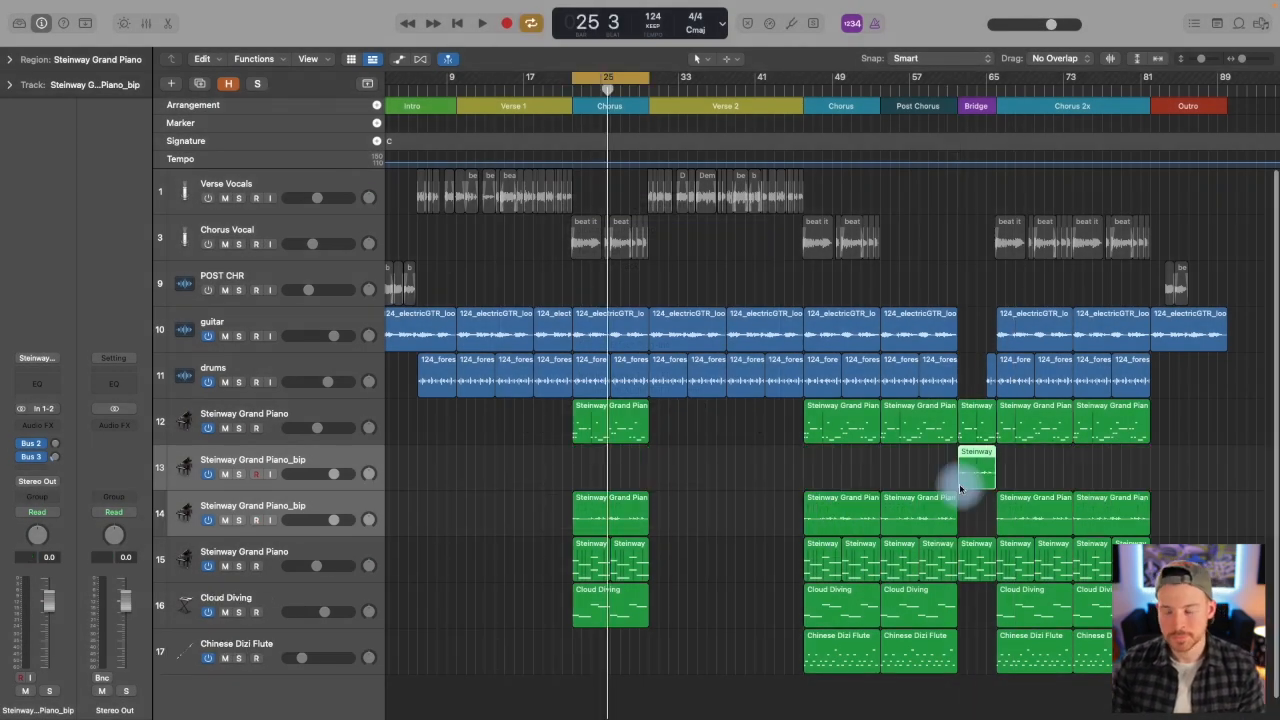
Step: Move the bounced Bridge region down onto the Steinway Grand Piano_bip track that holds the chorus bounces
click(971, 506)
drag(973, 482, 971, 511)
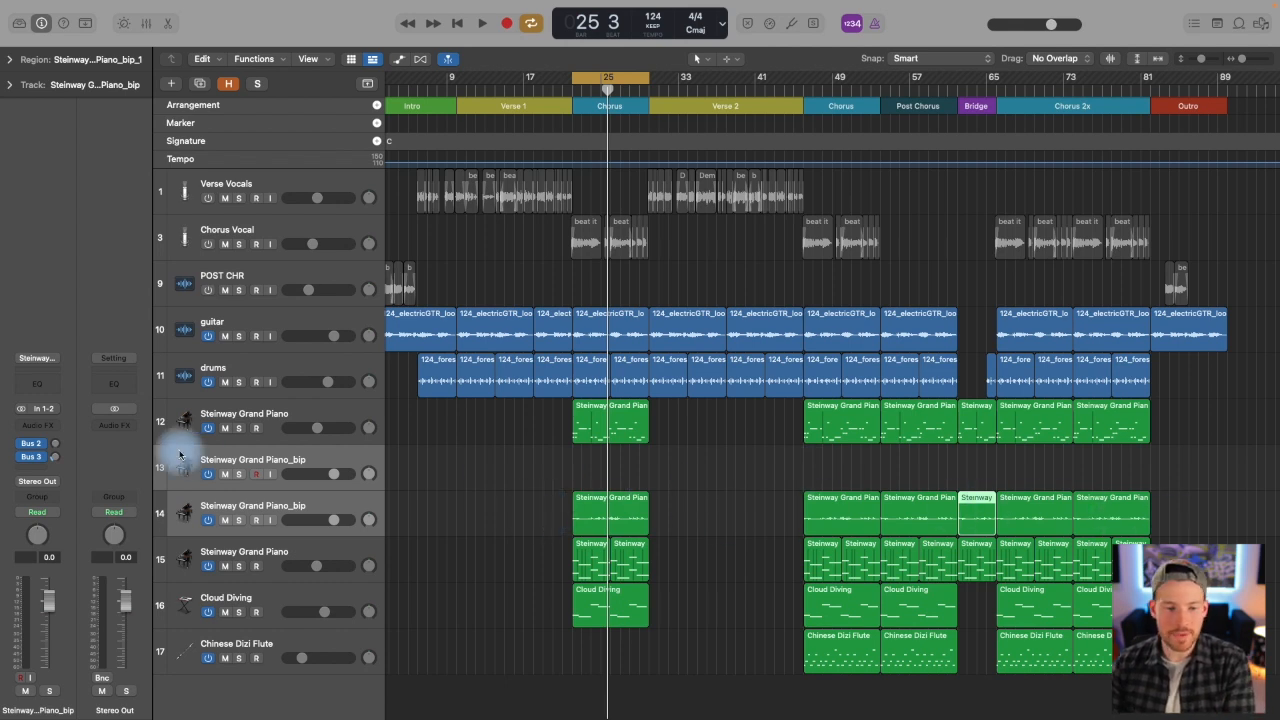
click(305, 505)
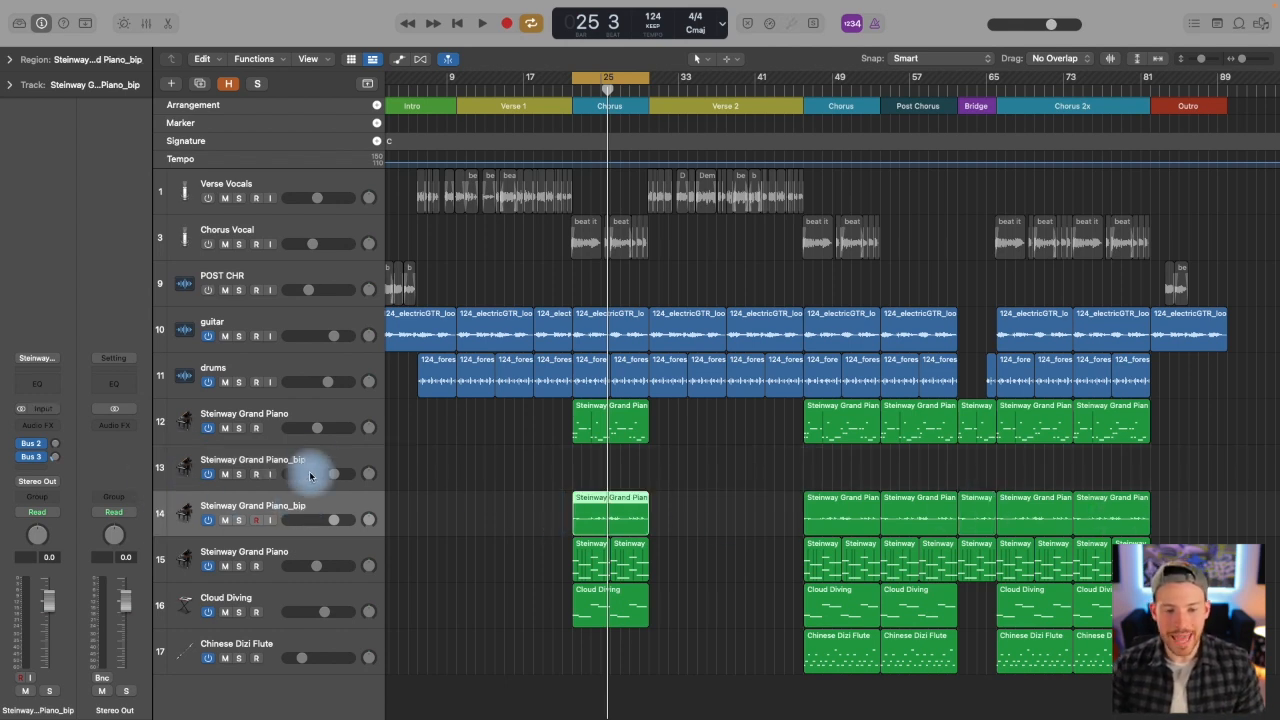
Step: Delete the original upper Steinway Grand Piano track and the emptied Steinway Grand Piano_bip track, including their regions
click(300, 413)
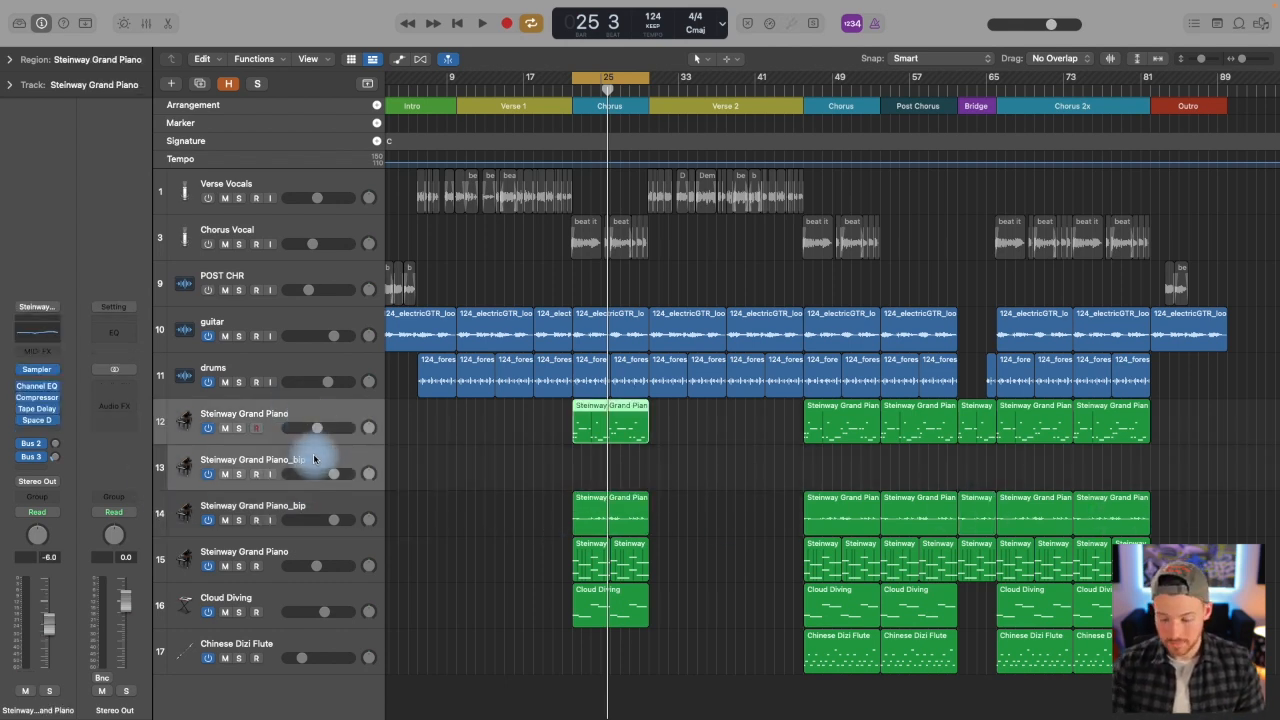
key(Delete)
key(super+BackSpace)
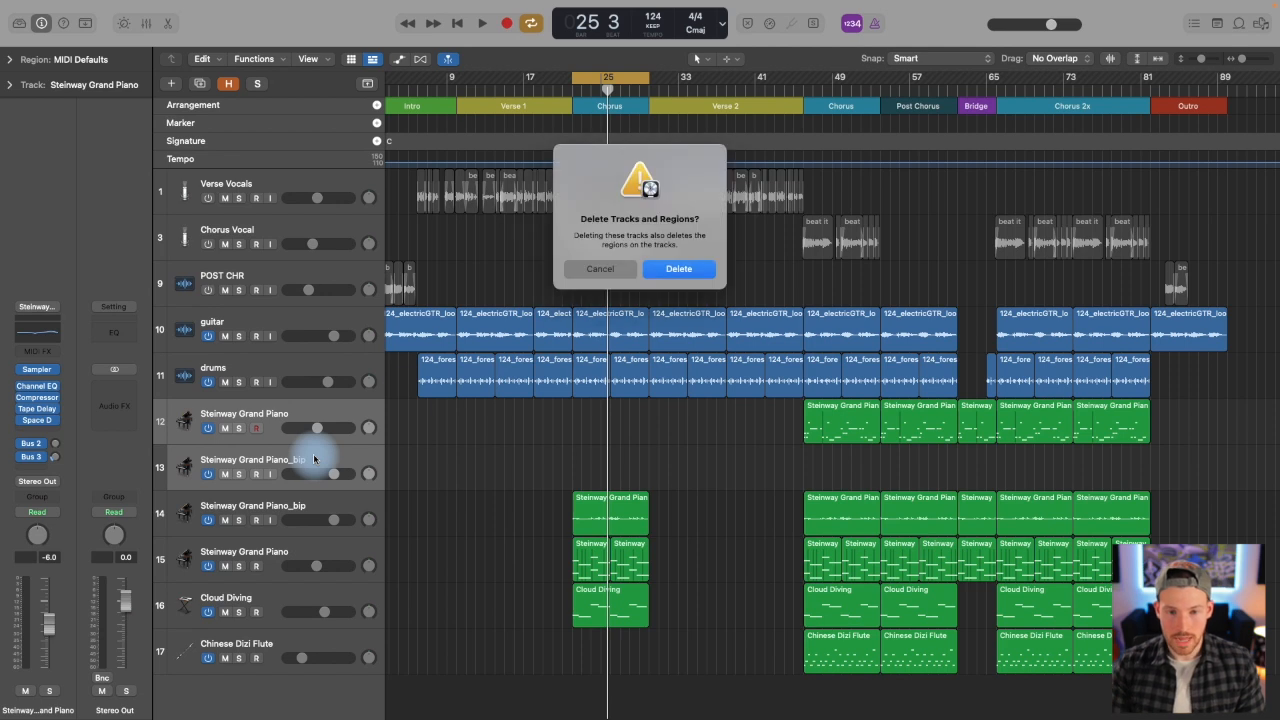
click(676, 269)
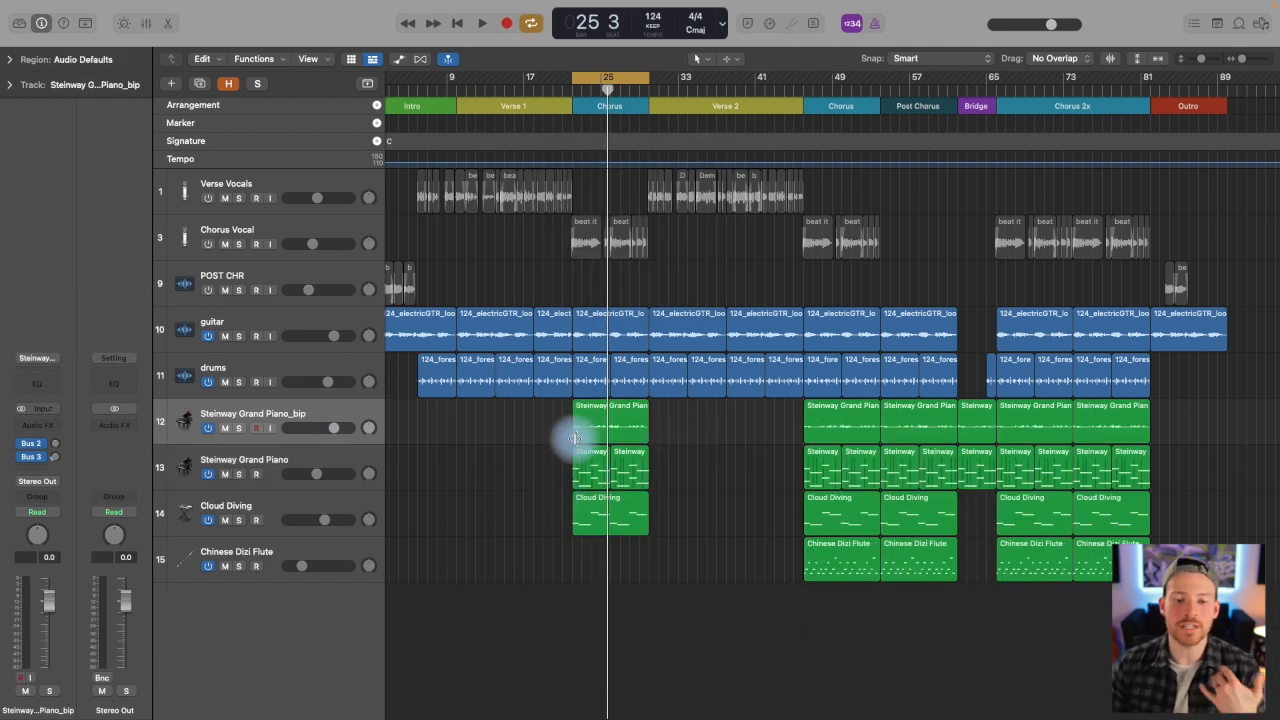
drag(537, 460, 1170, 588)
click(714, 577)
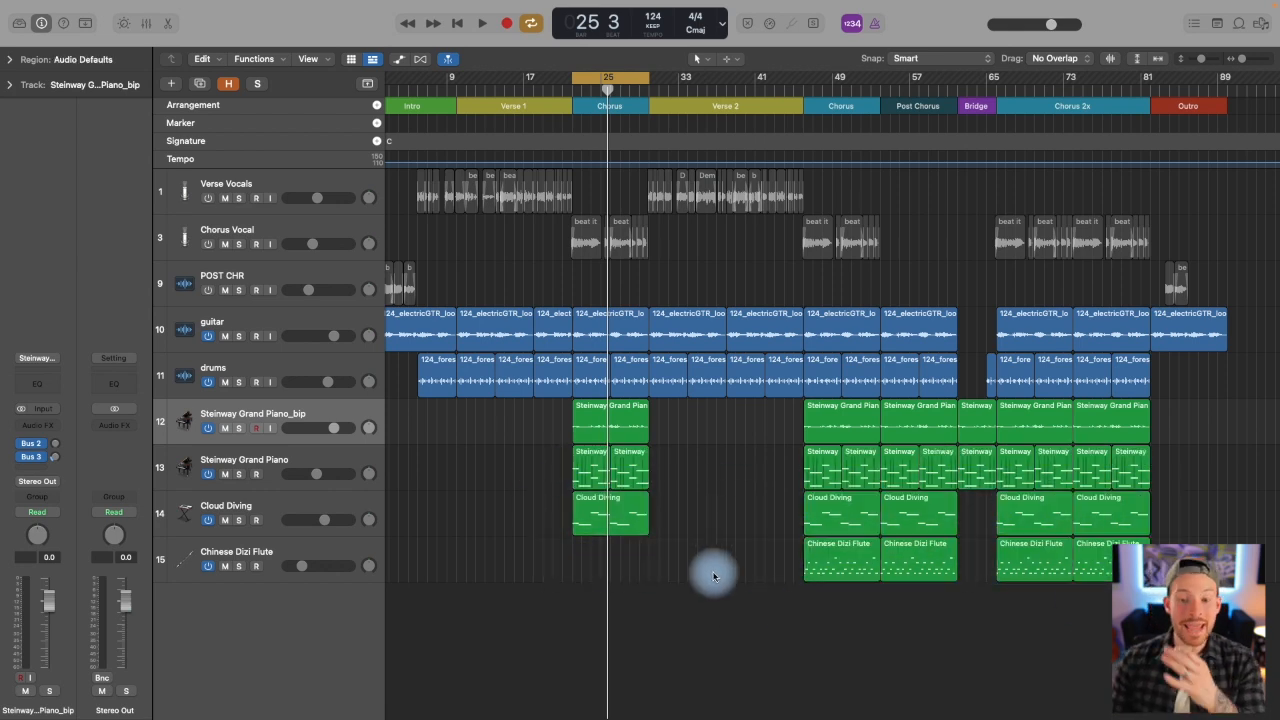
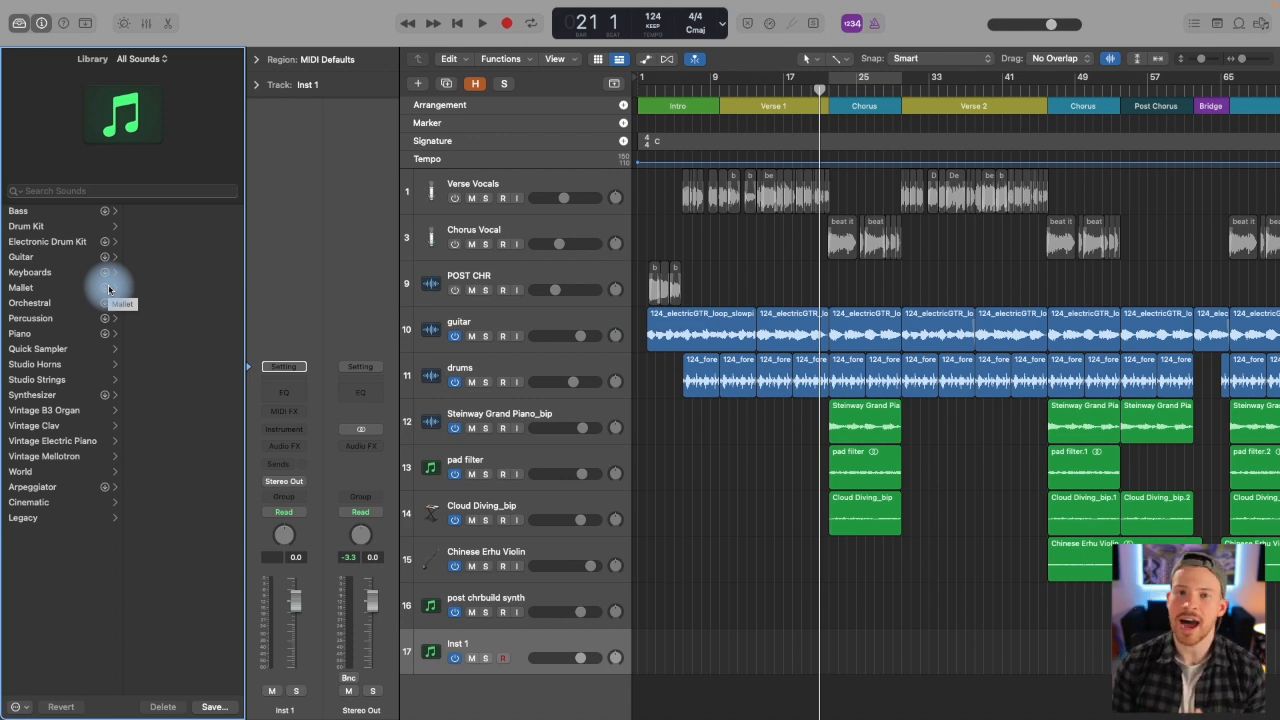
Step: Try the Blue Ridge drum kit on the new Inst 1 track, and replace it with the 808 Flex electronic drum kit
click(30, 227)
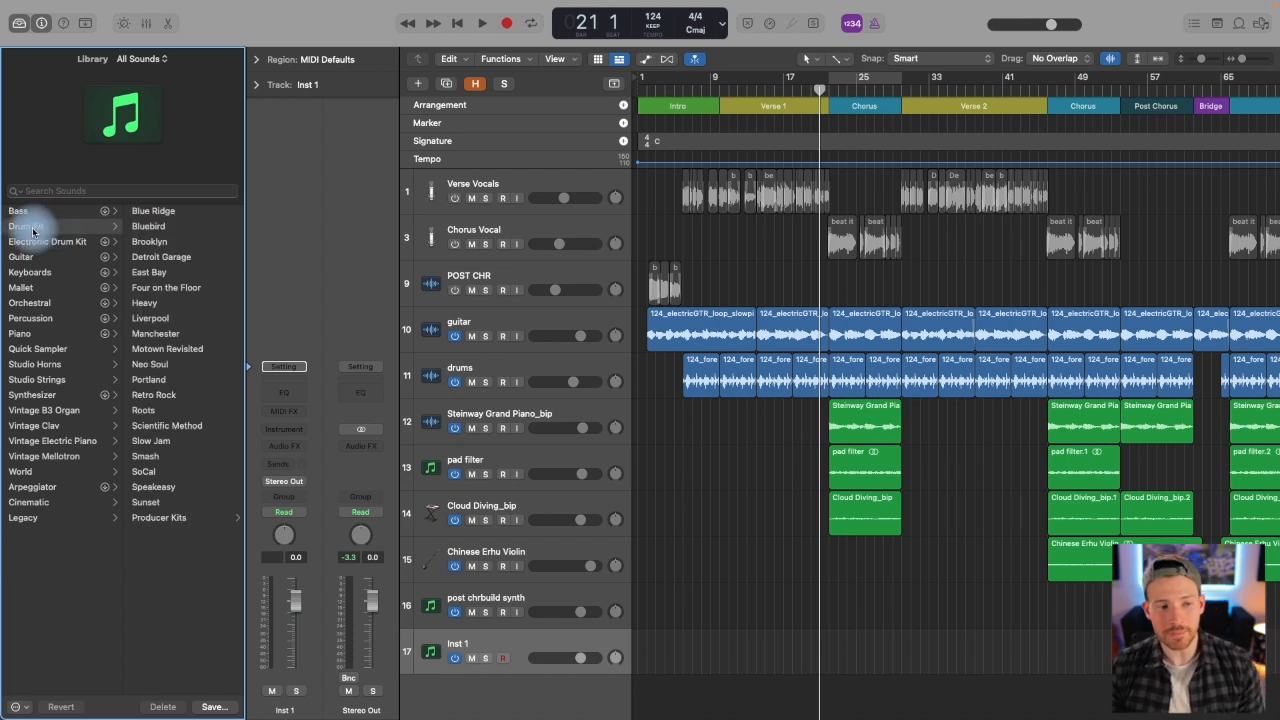
click(155, 213)
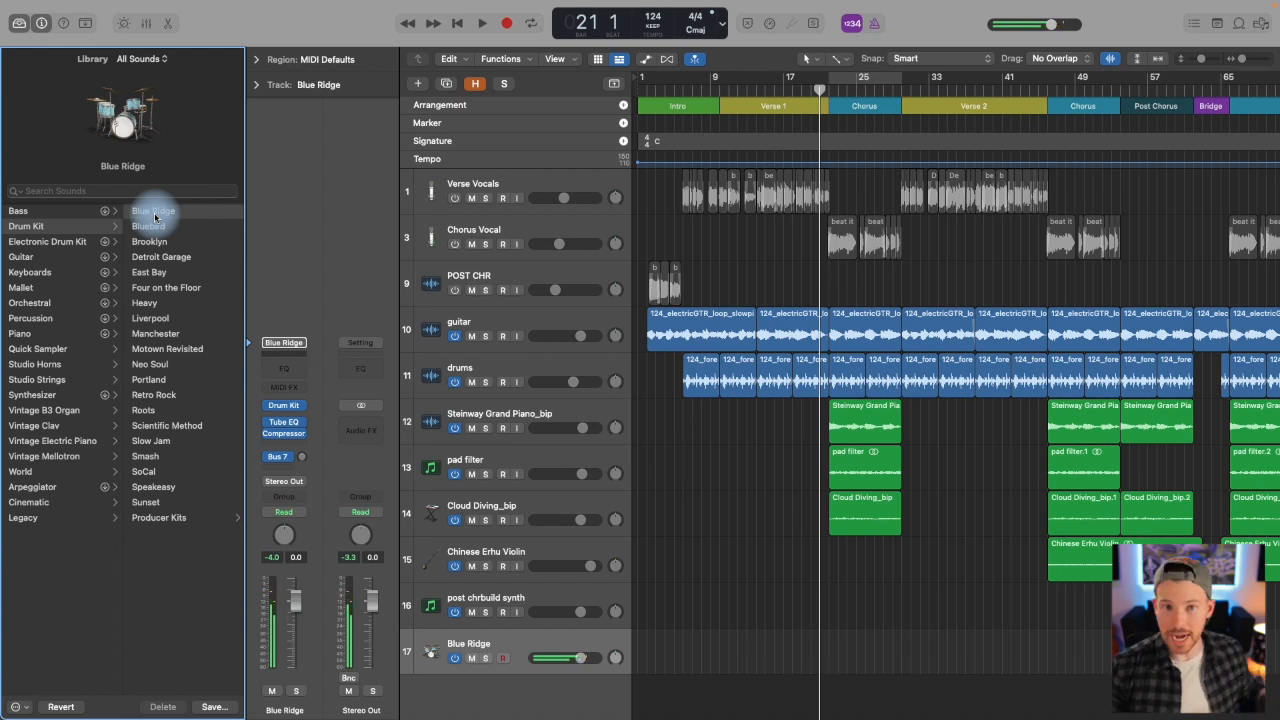
click(58, 243)
click(148, 211)
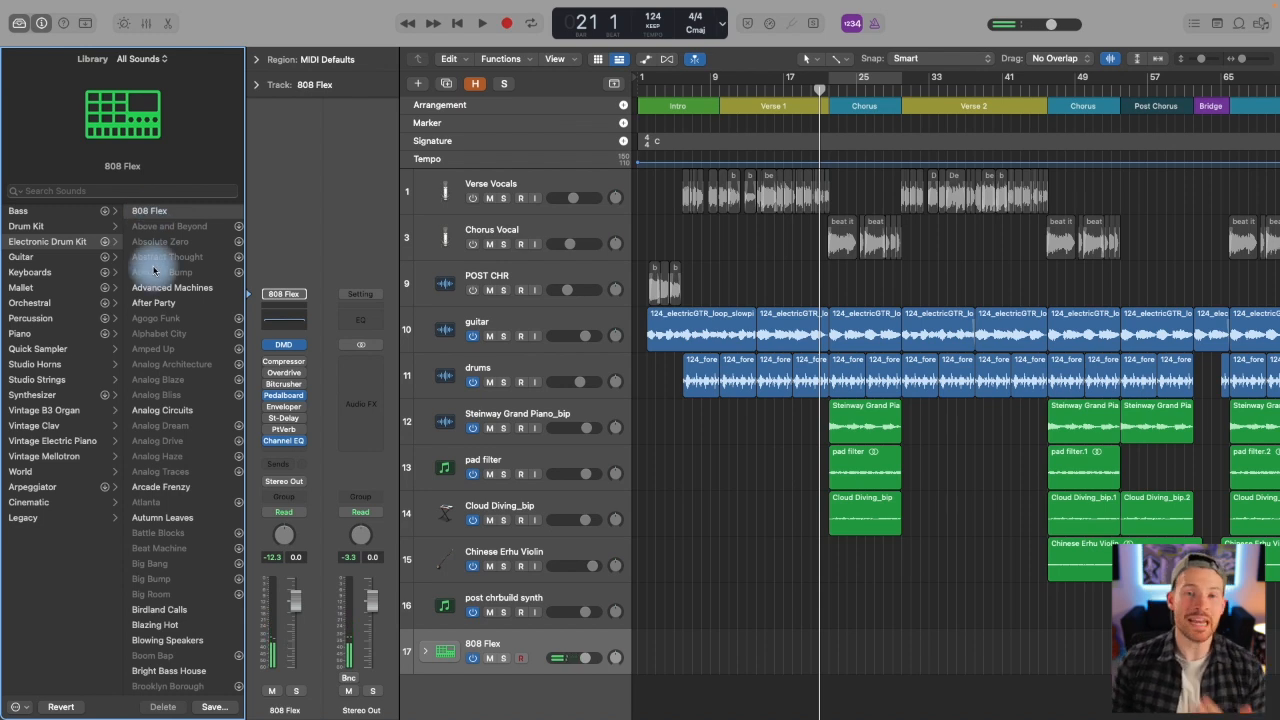
Step: Browse the rest of the Electronic Drum Kit sounds and return to the Drum Kit list
scroll(157, 285, down, 5)
scroll(159, 300, down, 20)
scroll(159, 300, down, 20)
scroll(158, 295, down, 8)
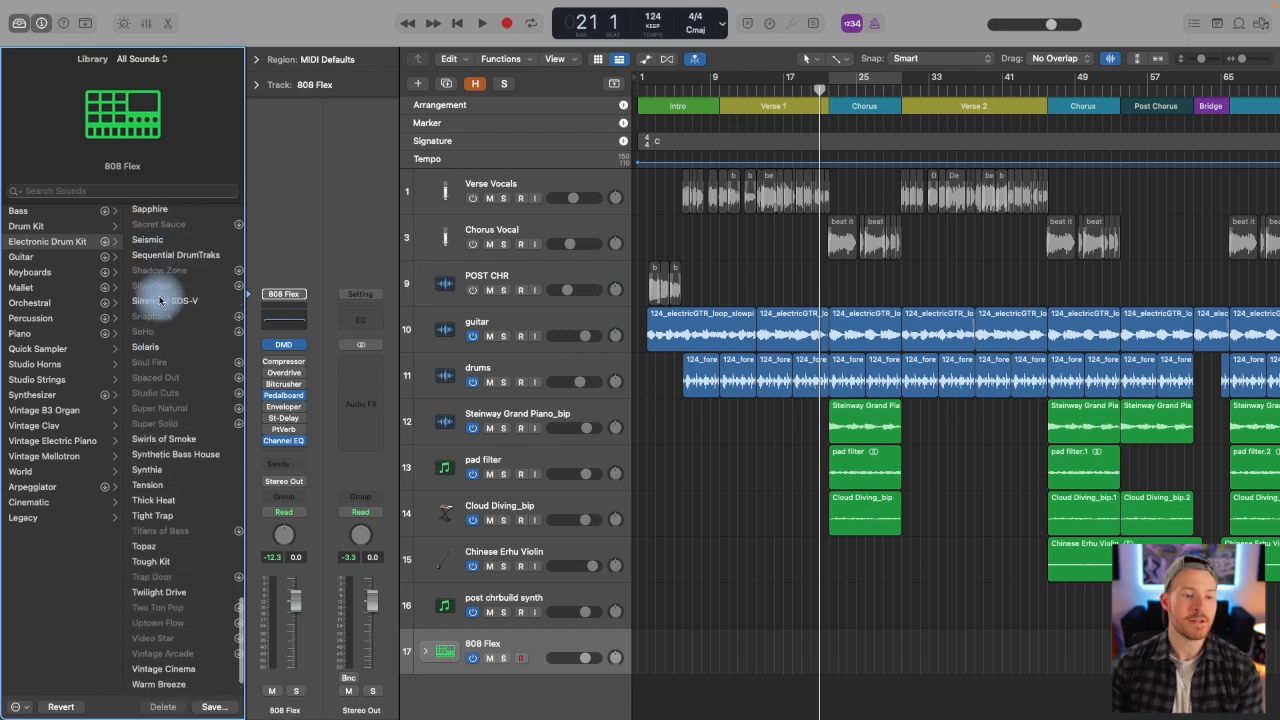
click(32, 228)
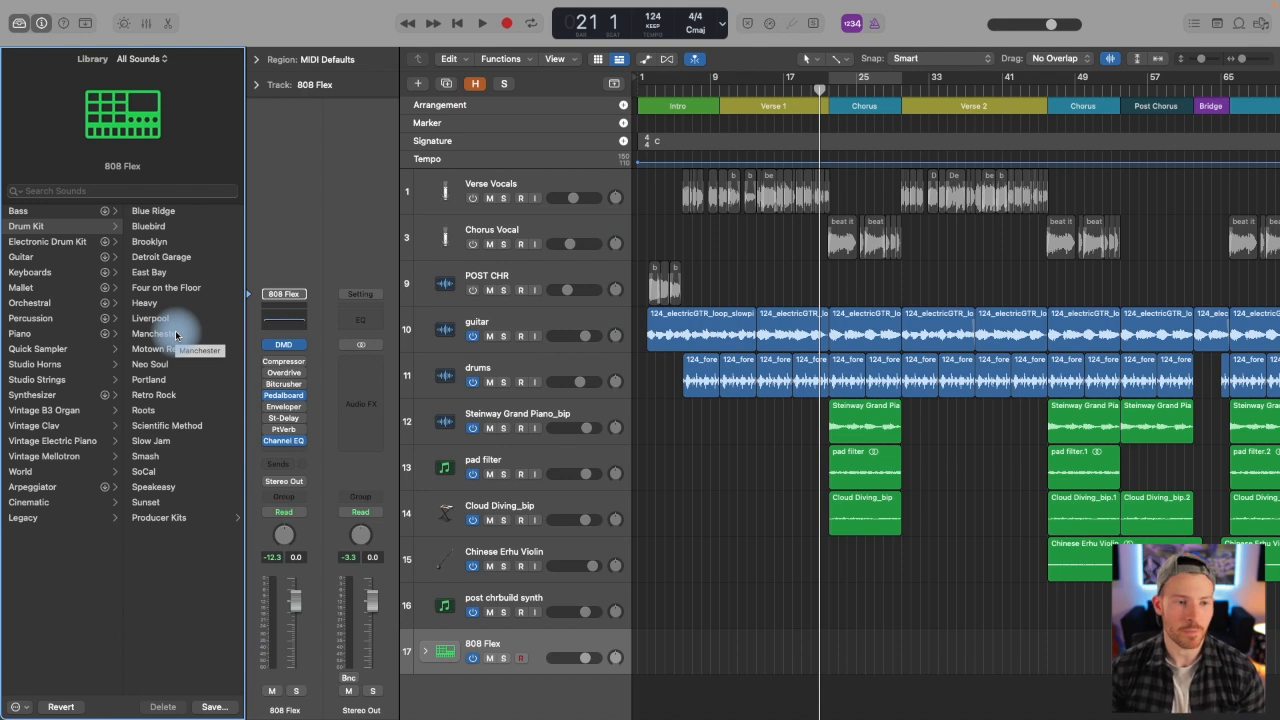
Step: Delete the 808 Flex track and create a new software instrument track with an empty channel strip
click(19, 23)
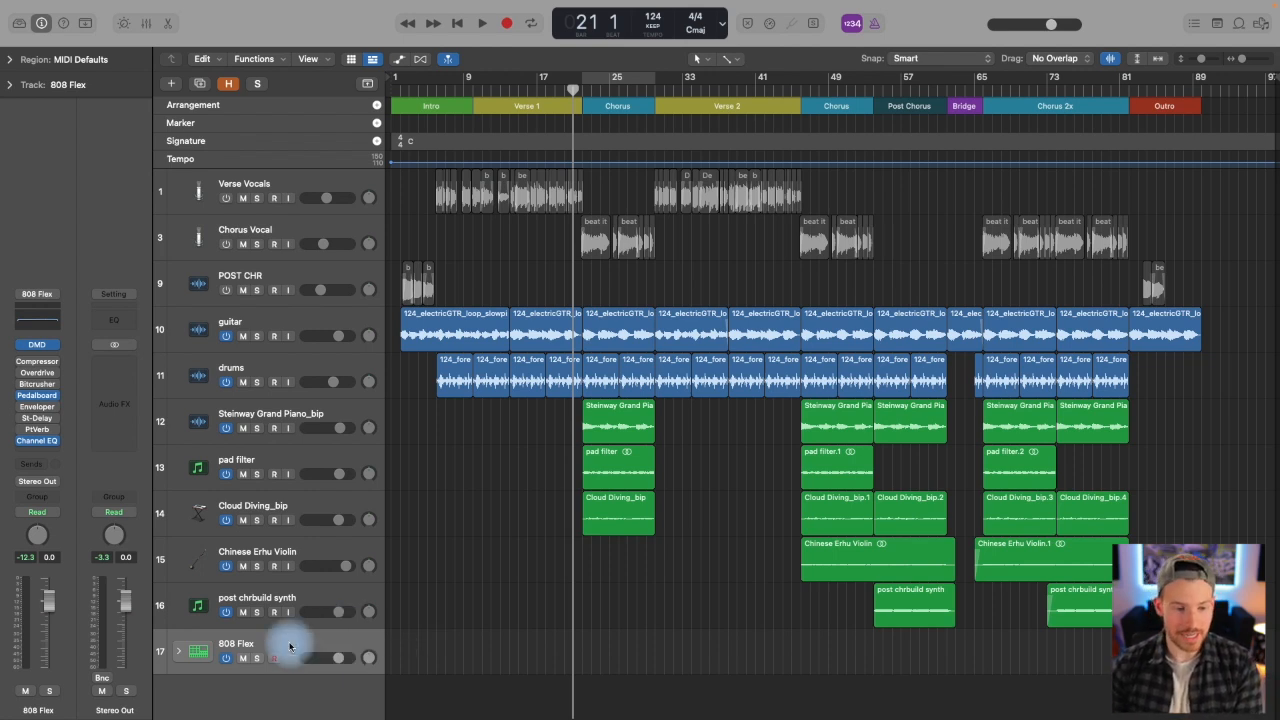
key(super+BackSpace)
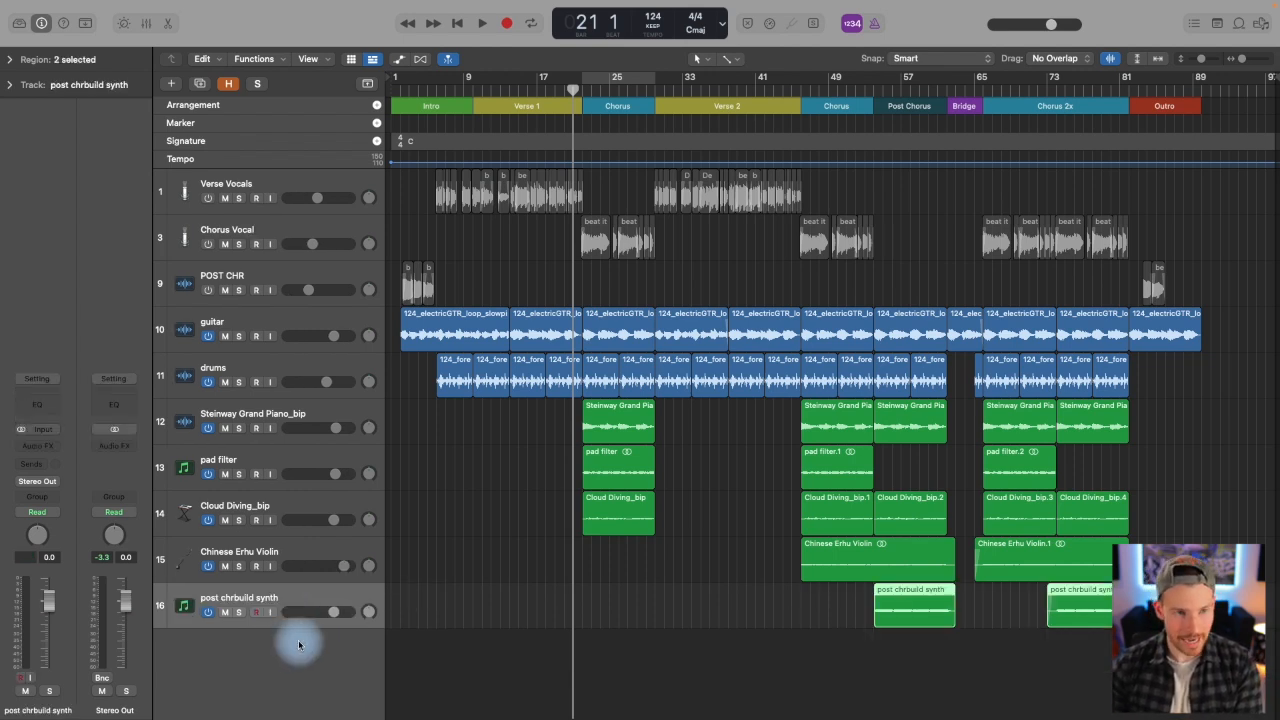
click(170, 85)
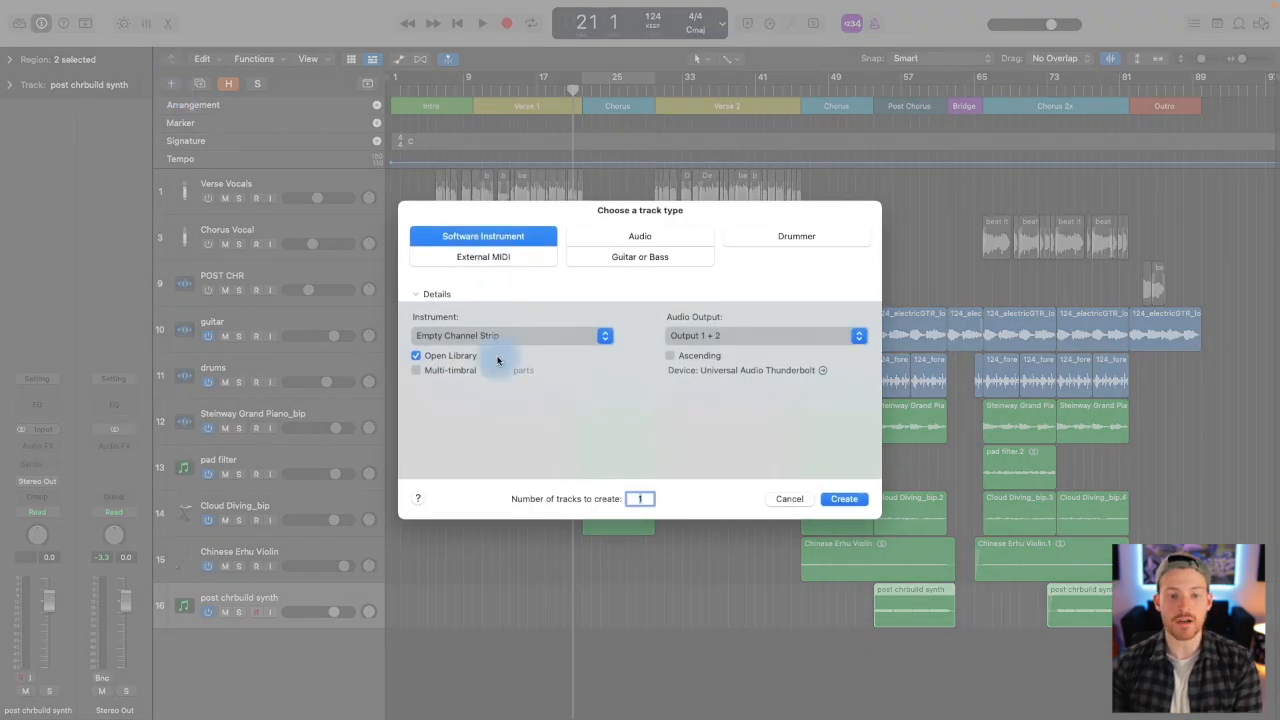
click(845, 498)
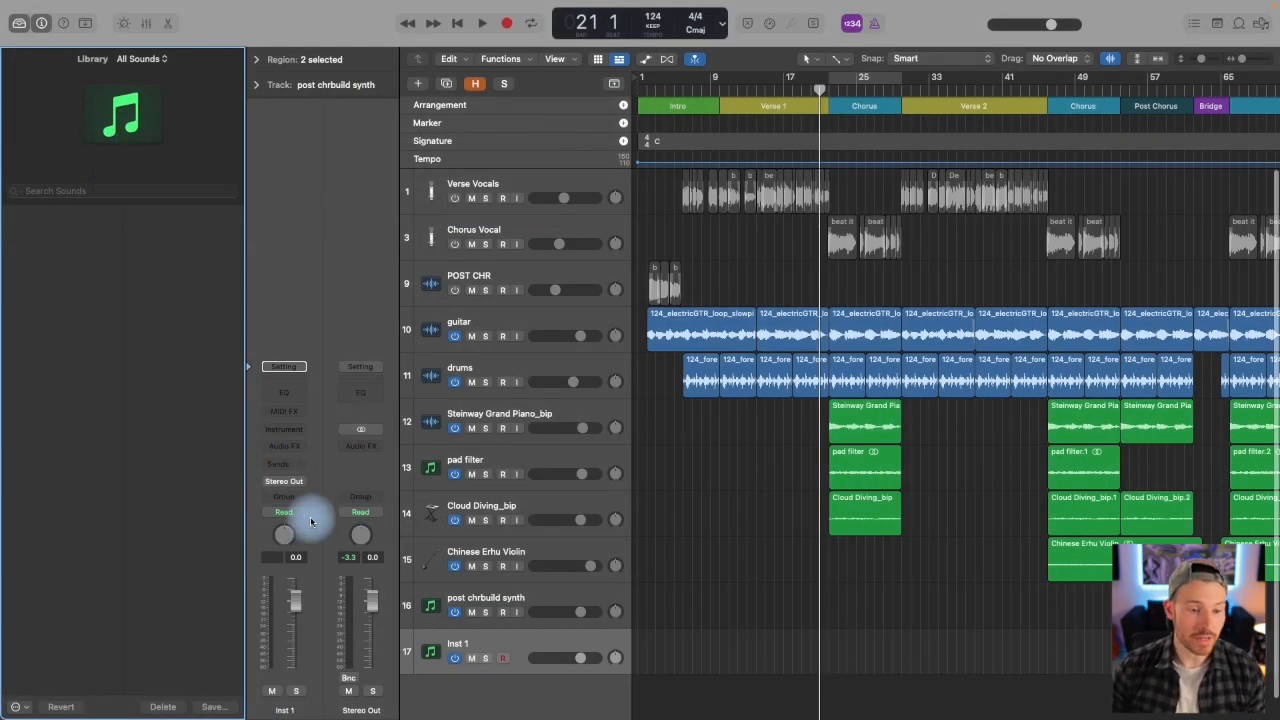
Step: Load Drum Machine Designer as the instrument on the new Inst 1 track and reposition its window
click(287, 433)
mouse_move(305, 473)
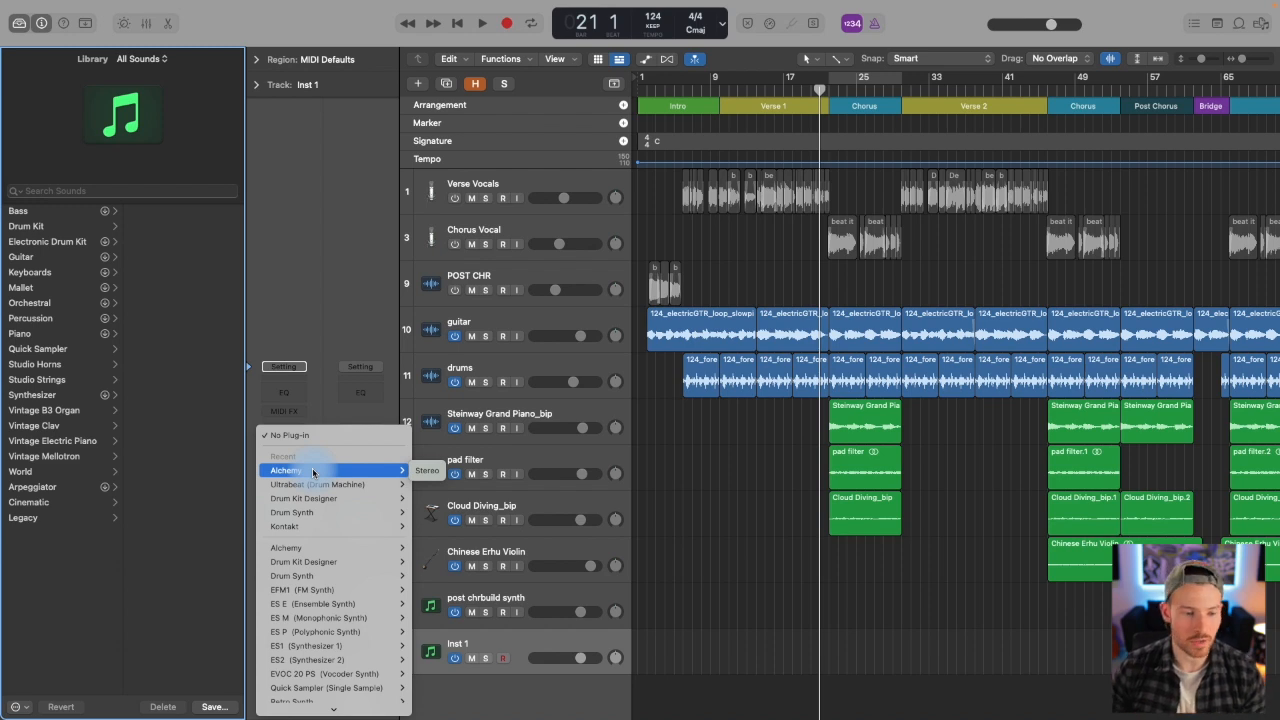
scroll(313, 490, down, 5)
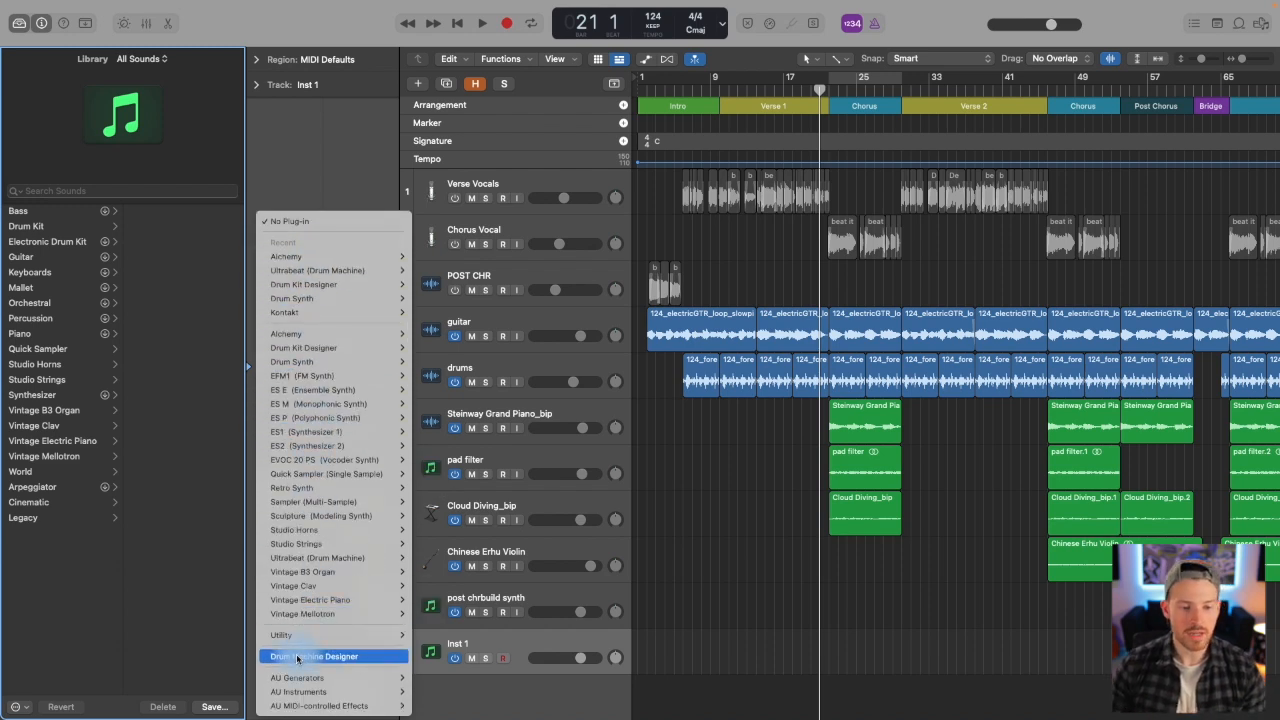
click(313, 656)
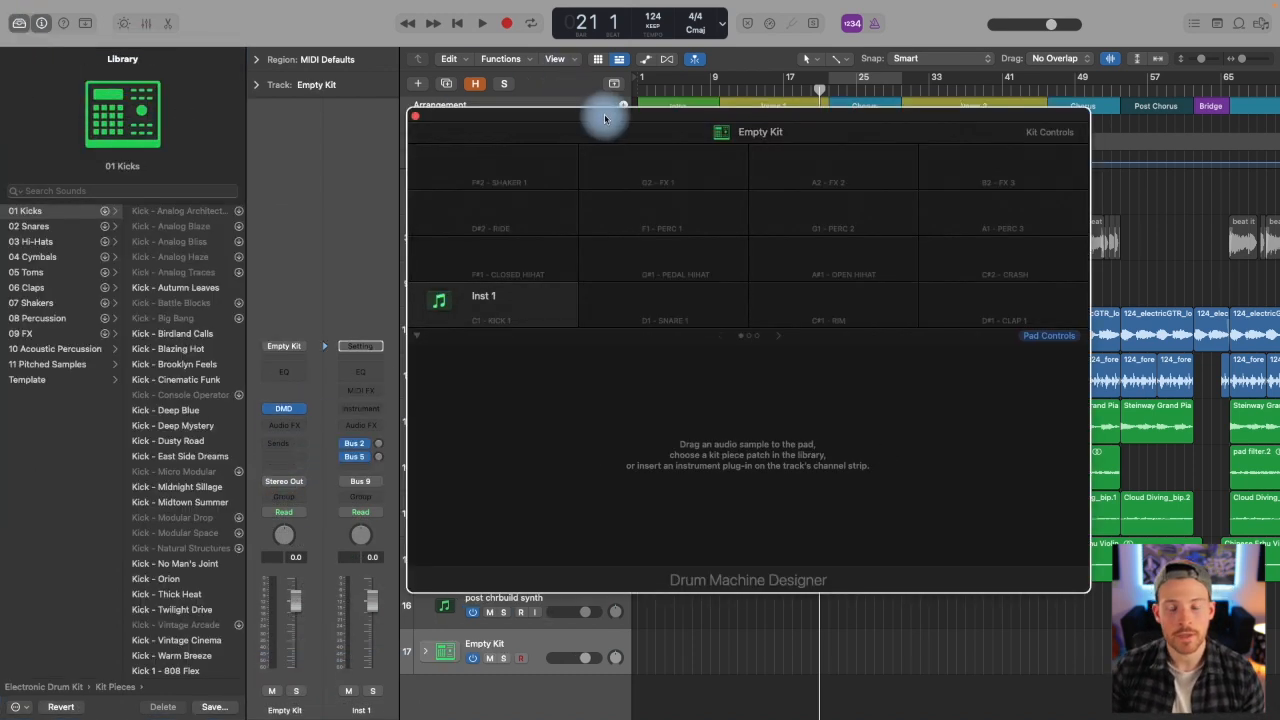
drag(604, 118, 509, 125)
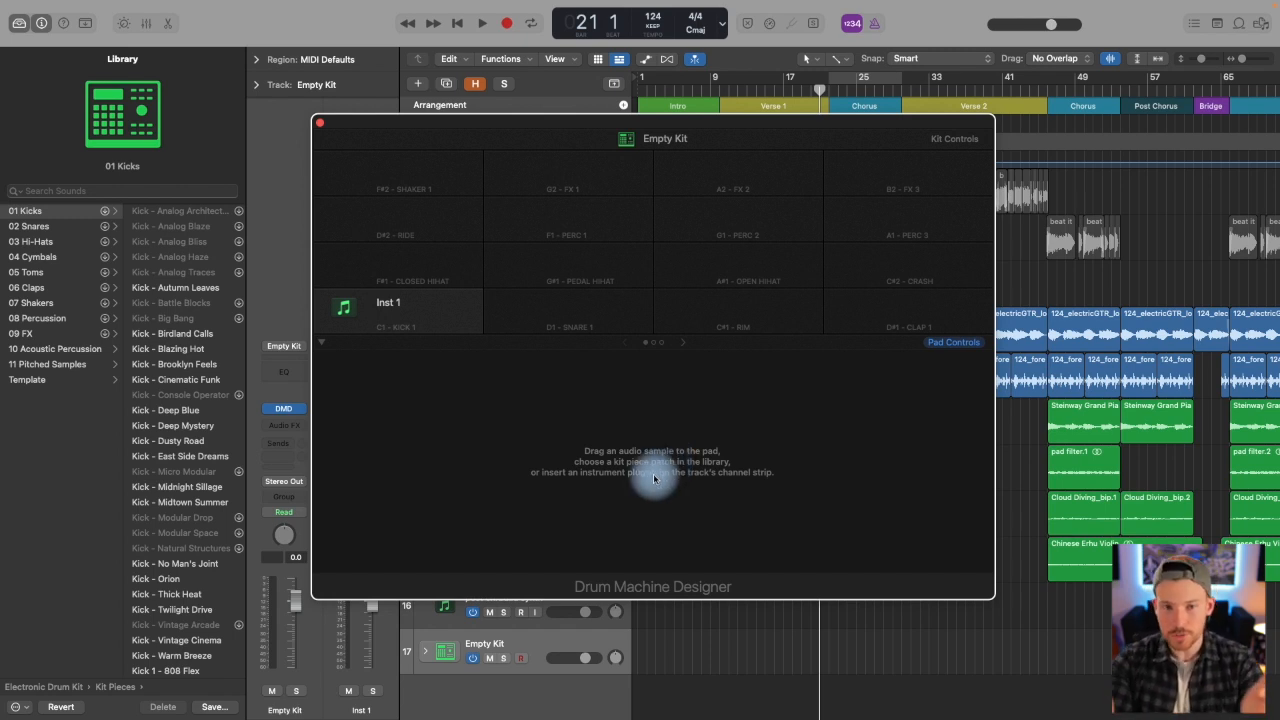
Step: Browse the kick sounds for the C1 Kick 1 pad and try out Kick 1 - Atlanta
mouse_move(424, 303)
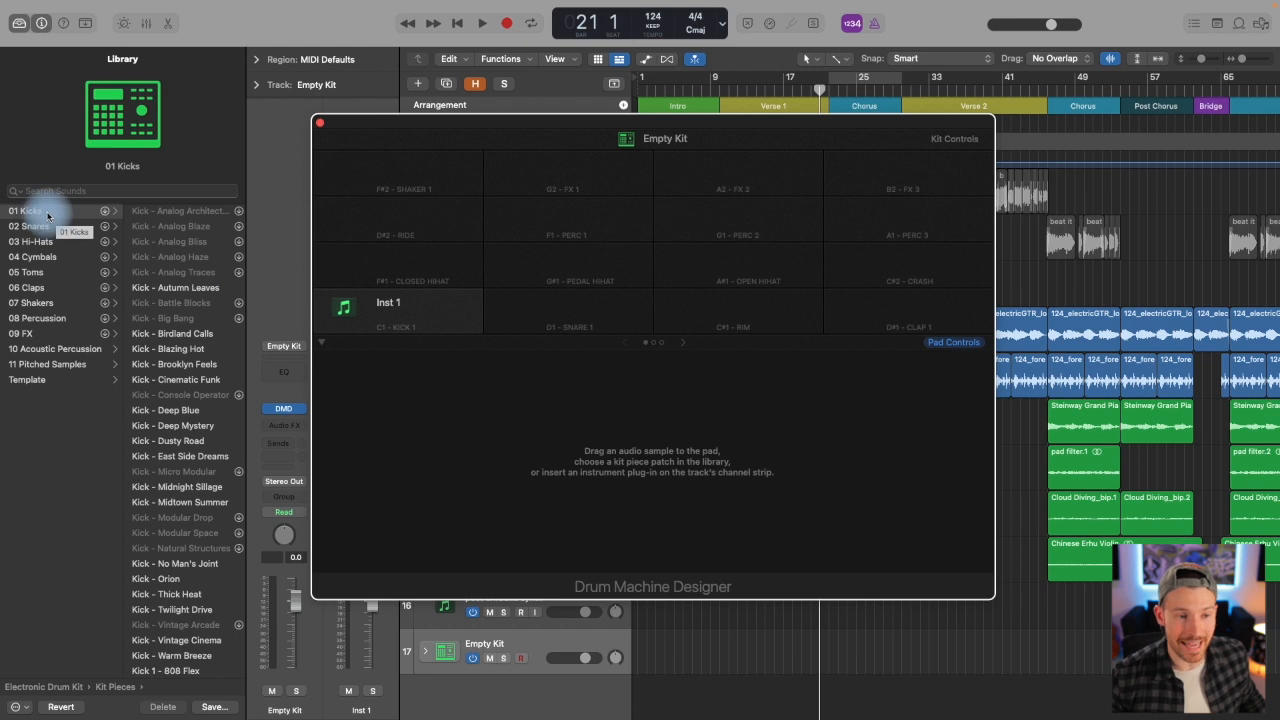
scroll(181, 238, down, 10)
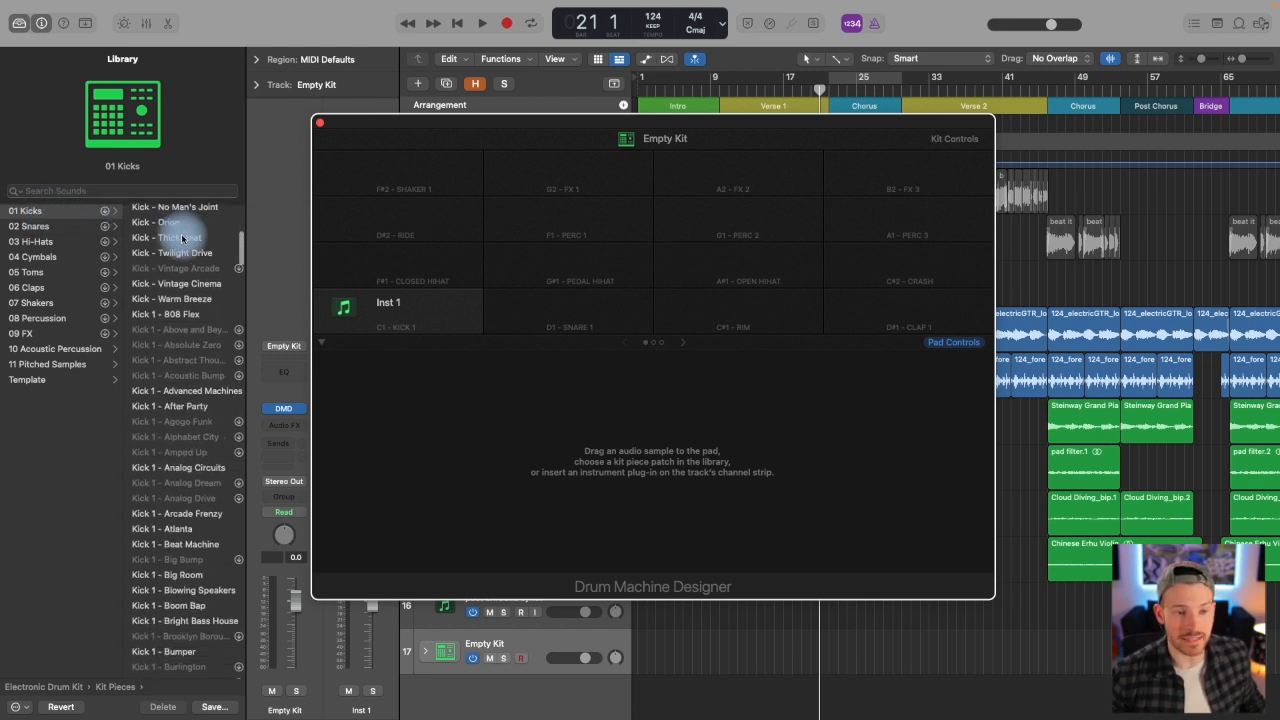
scroll(181, 238, down, 15)
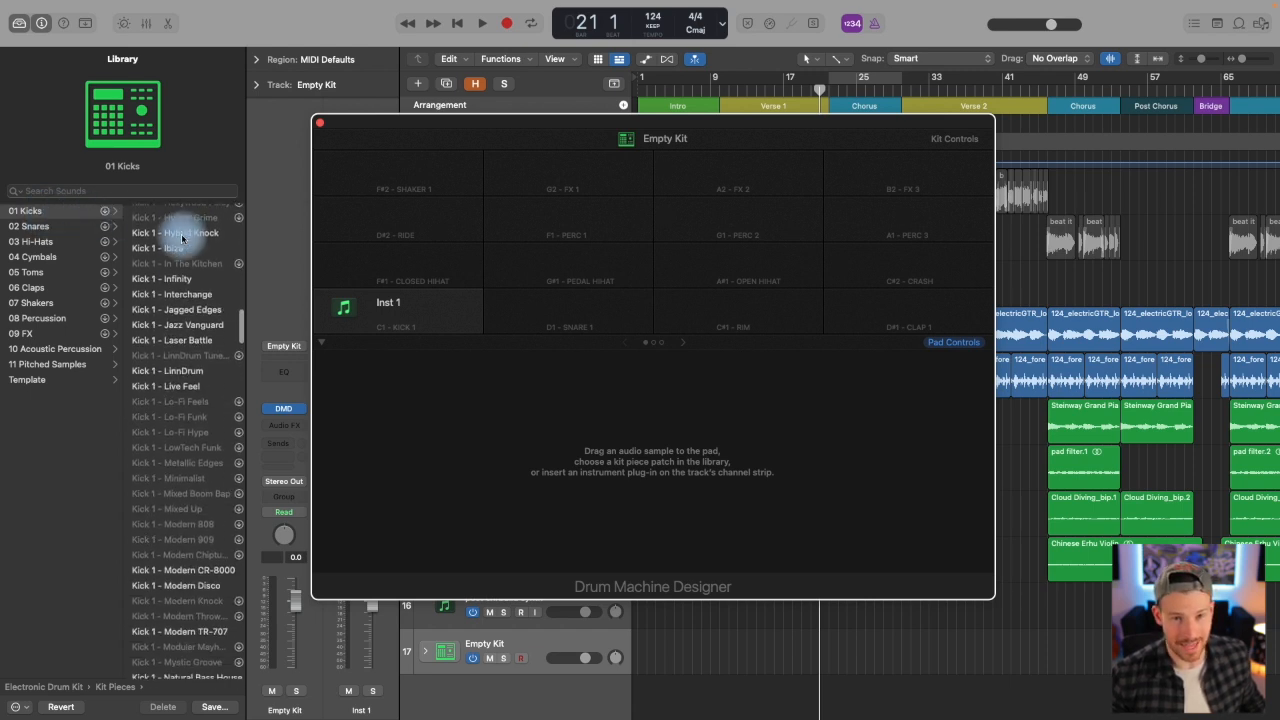
scroll(181, 238, up, 15)
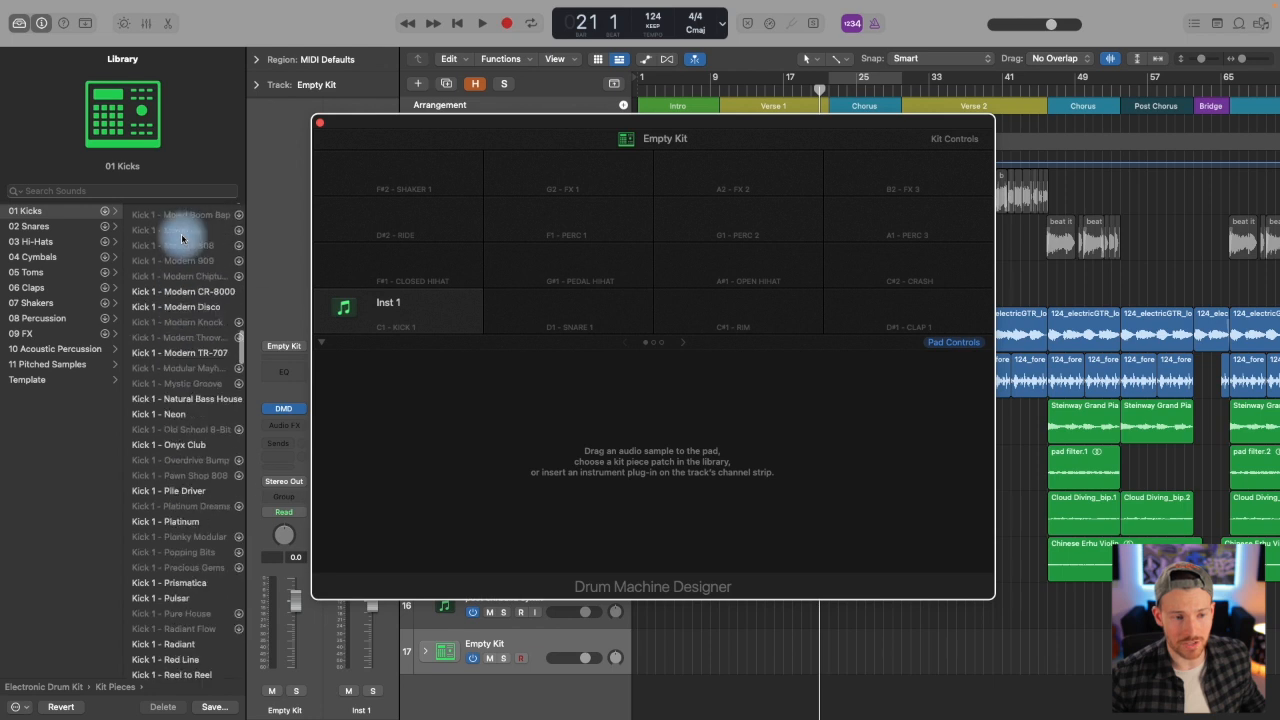
scroll(181, 238, up, 10)
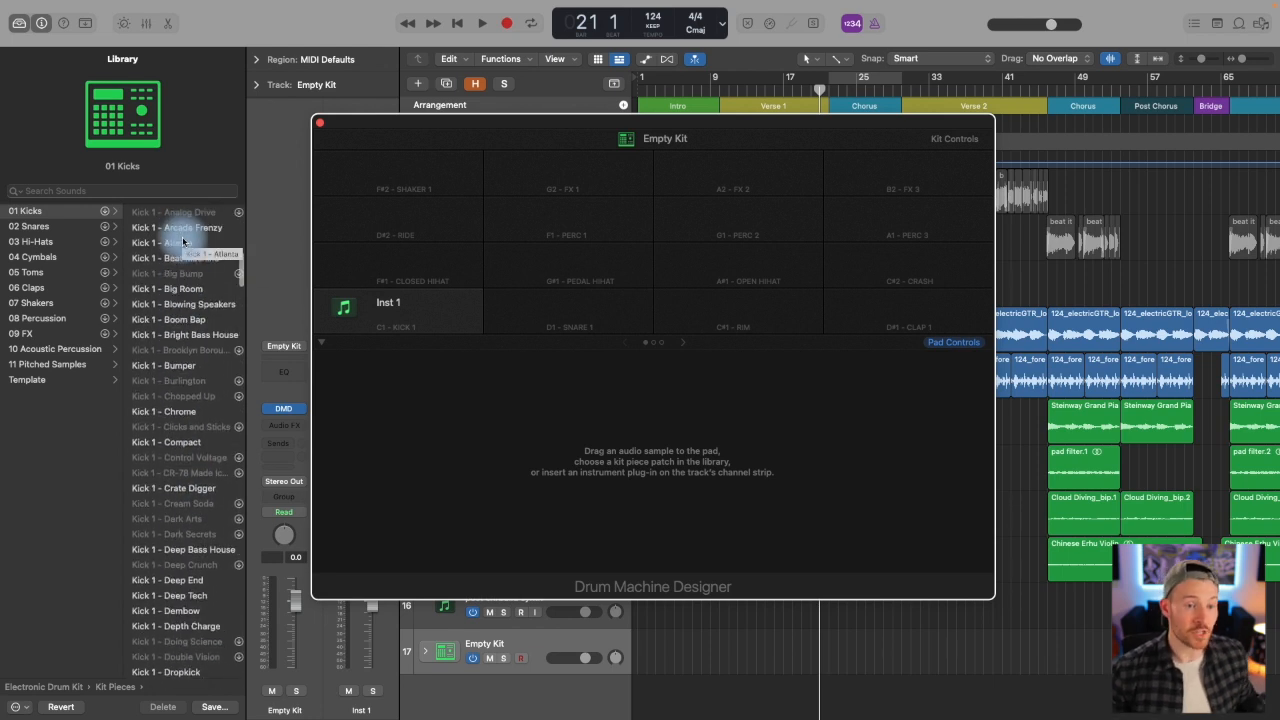
click(183, 245)
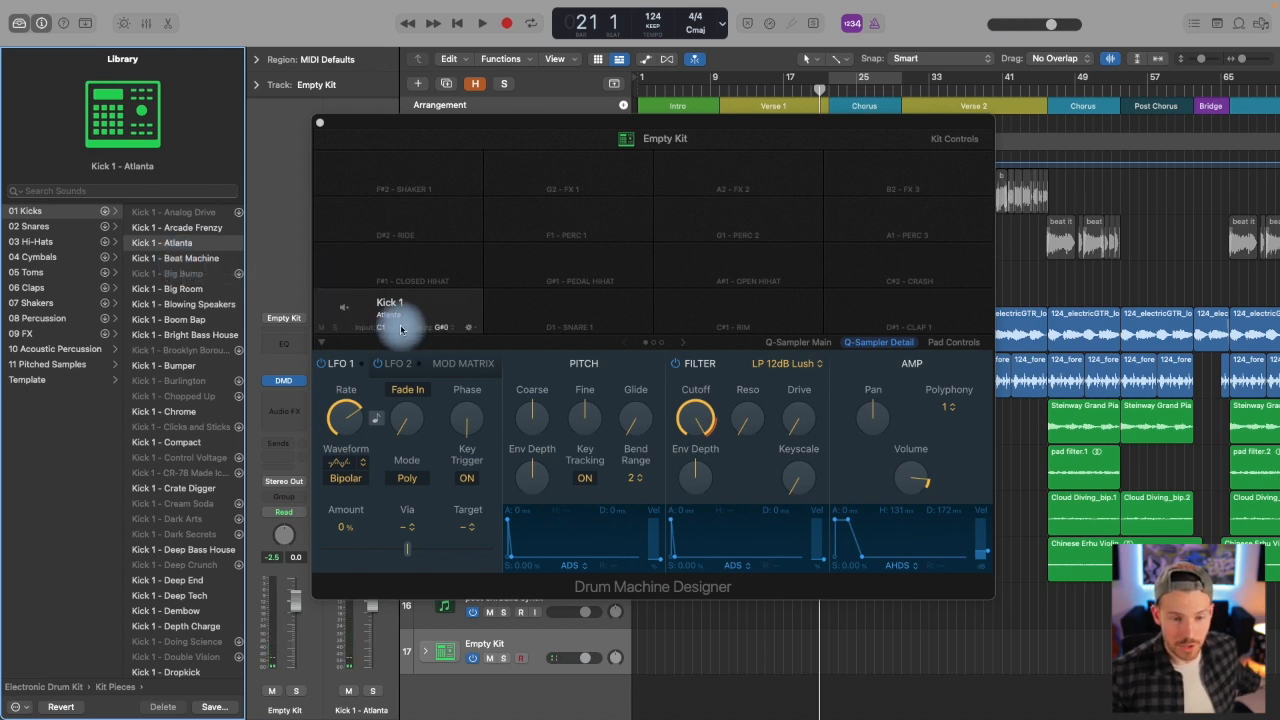
click(447, 309)
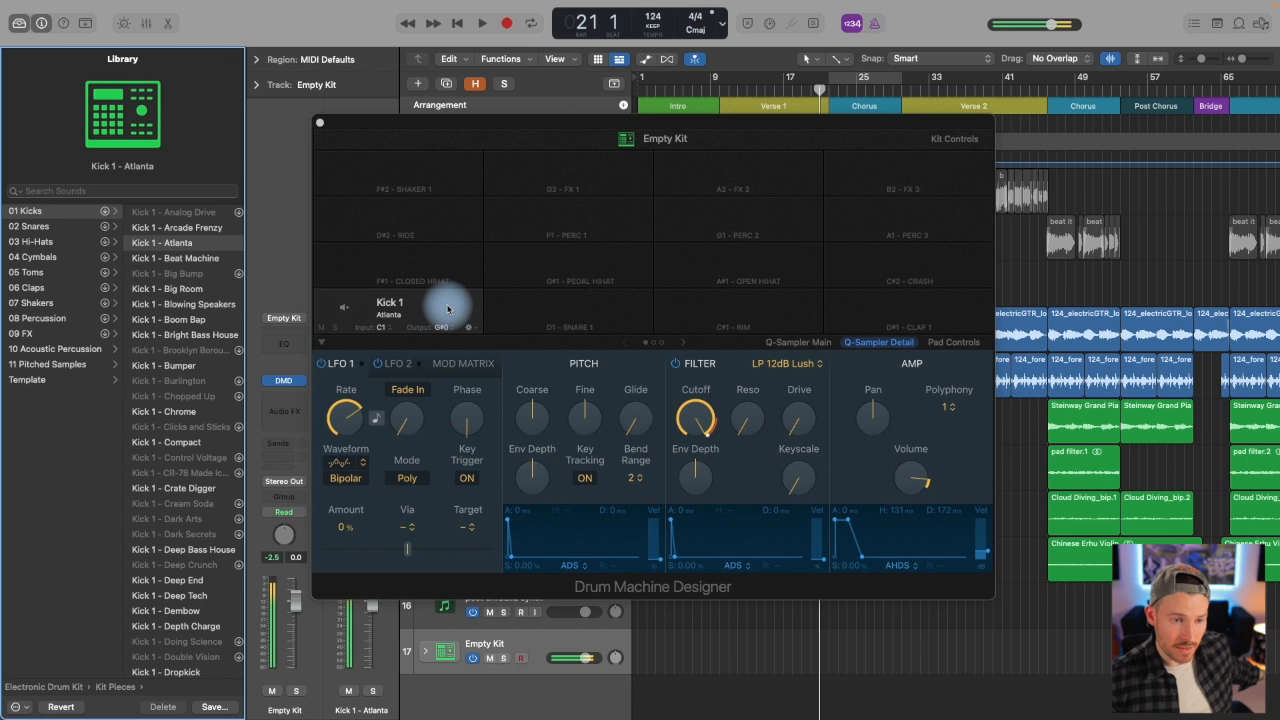
Step: Audition the Beat Machine, Big Room, Bumper and Compact kicks on the same pad, and settle on Kick 1 - Crate Digger
click(166, 258)
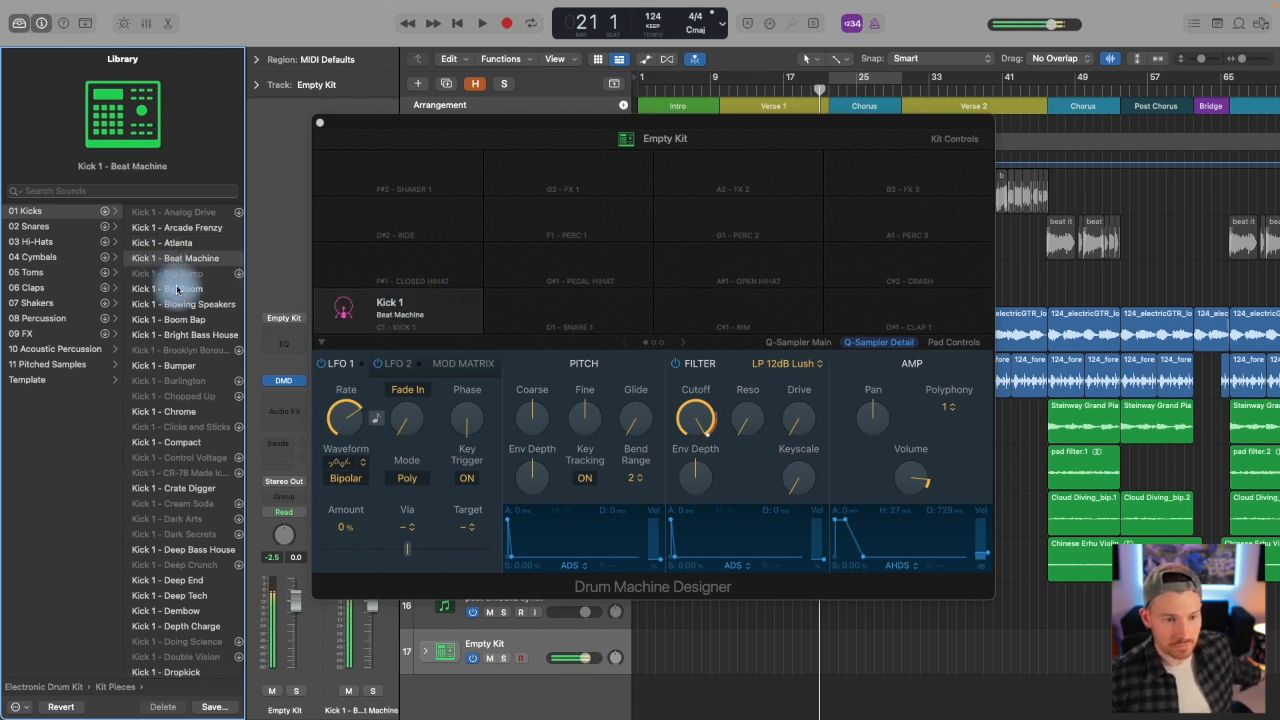
click(179, 290)
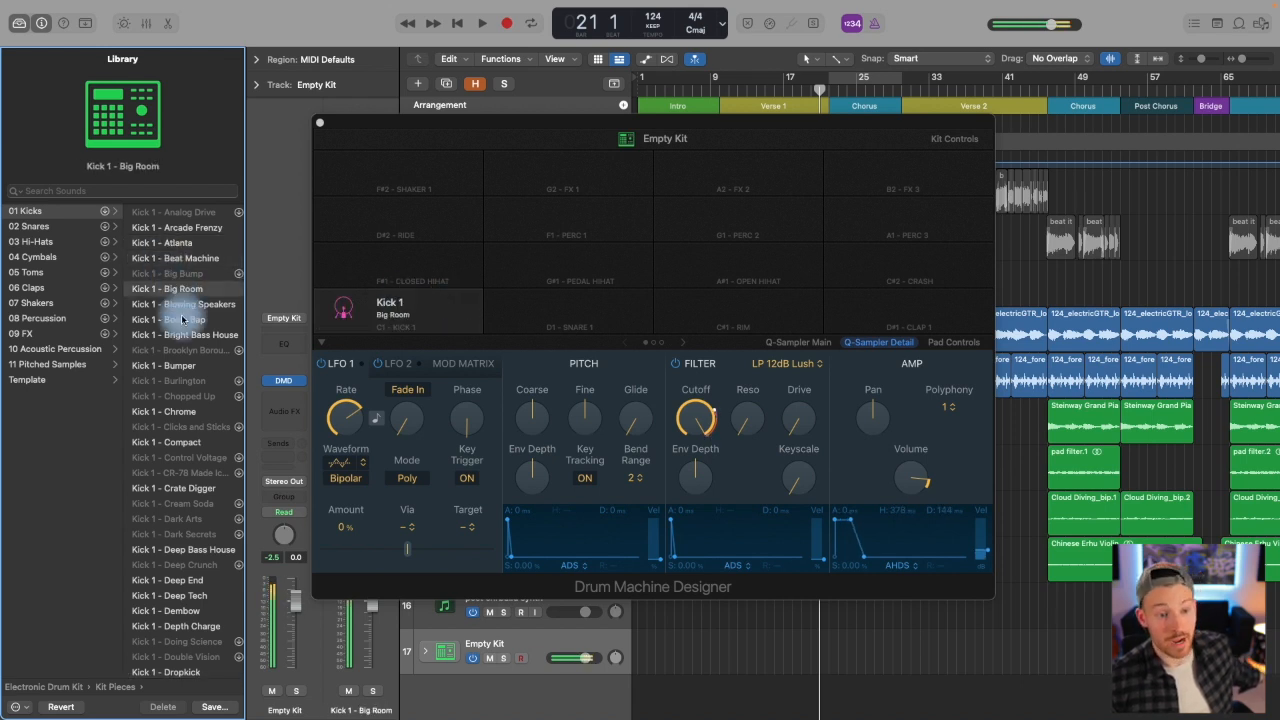
click(185, 366)
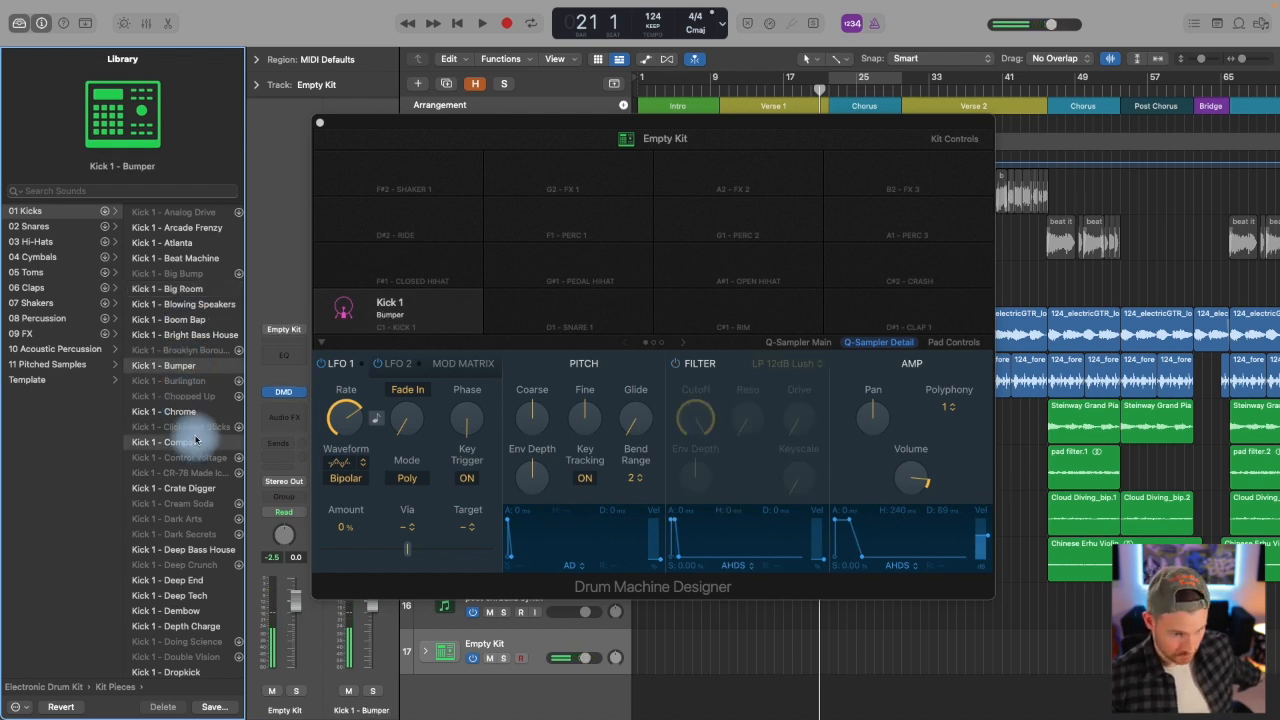
click(196, 441)
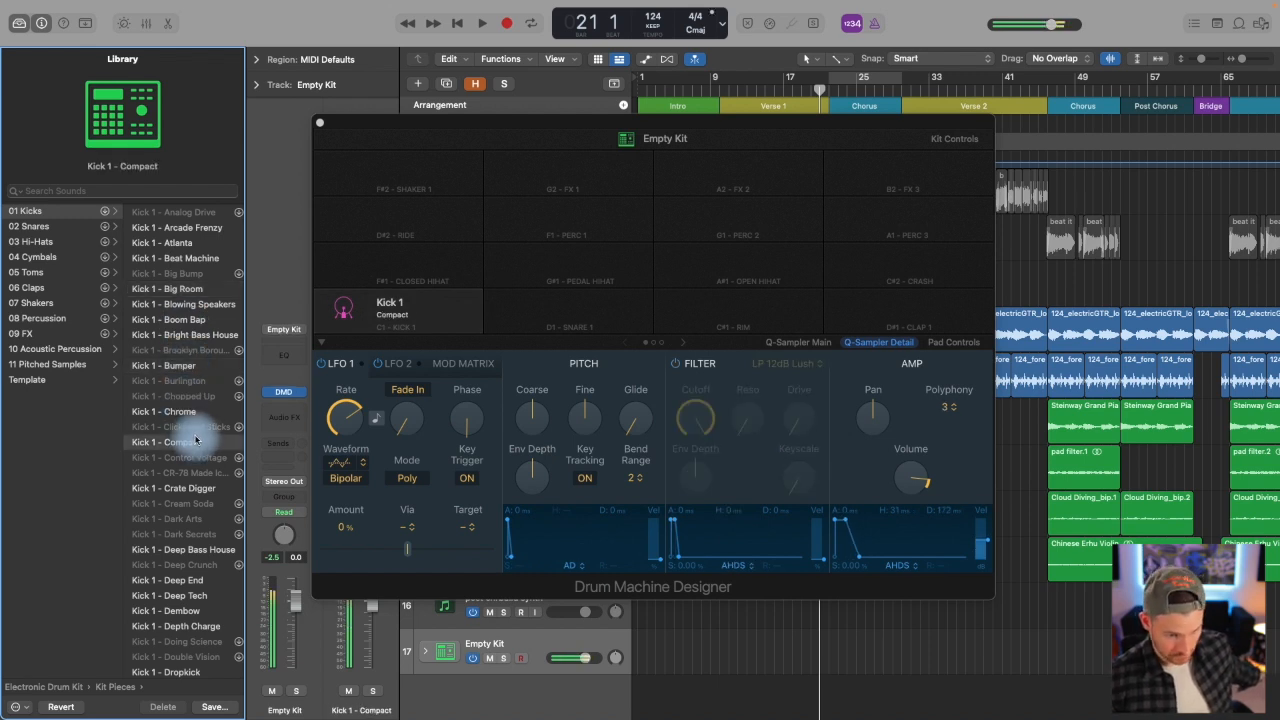
click(208, 486)
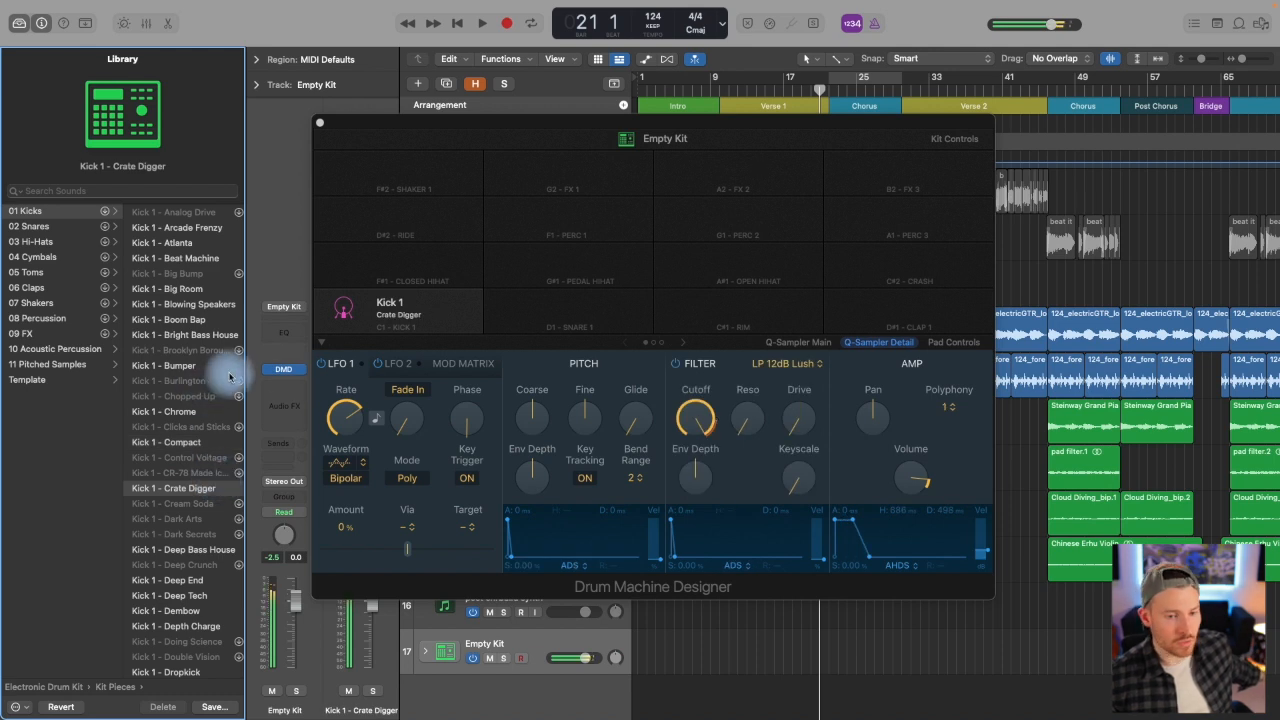
Step: Switch to Finder and arrange the Bedroom Producer Loops folder window beside the Drum Machine Designer window
drag(517, 126, 492, 122)
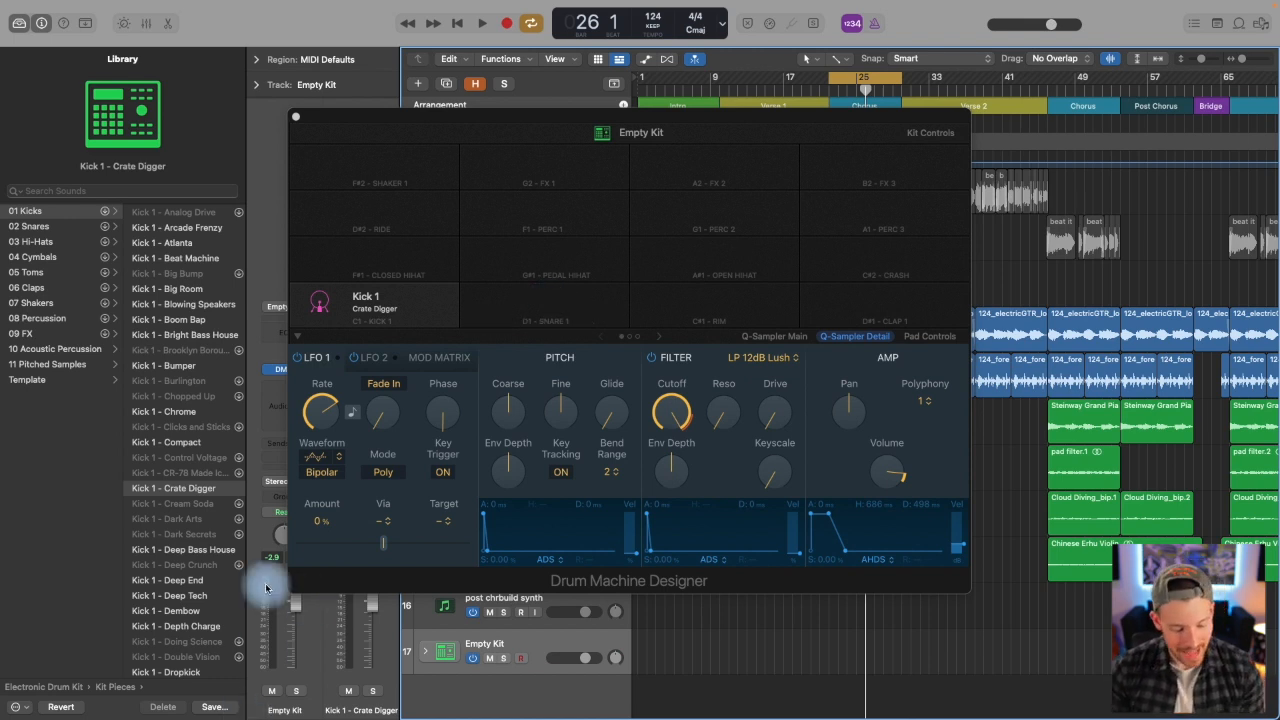
key(ctrl+Left)
key(ctrl+Right)
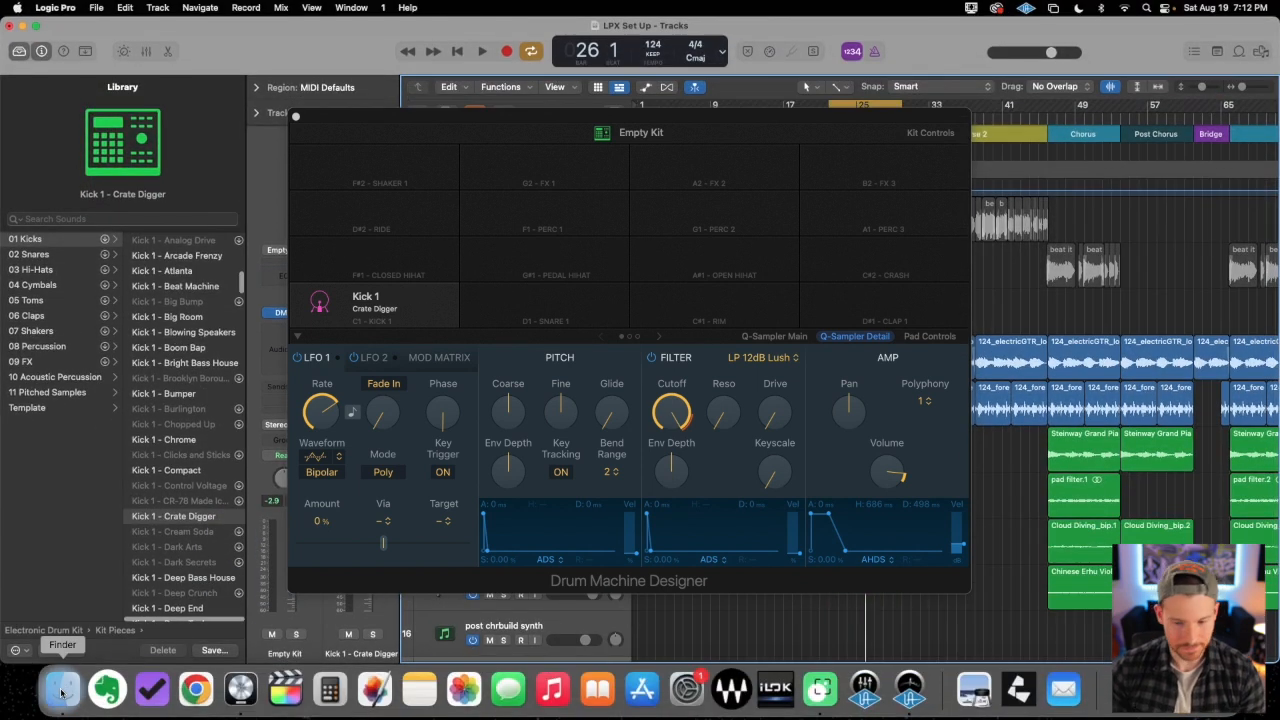
click(61, 693)
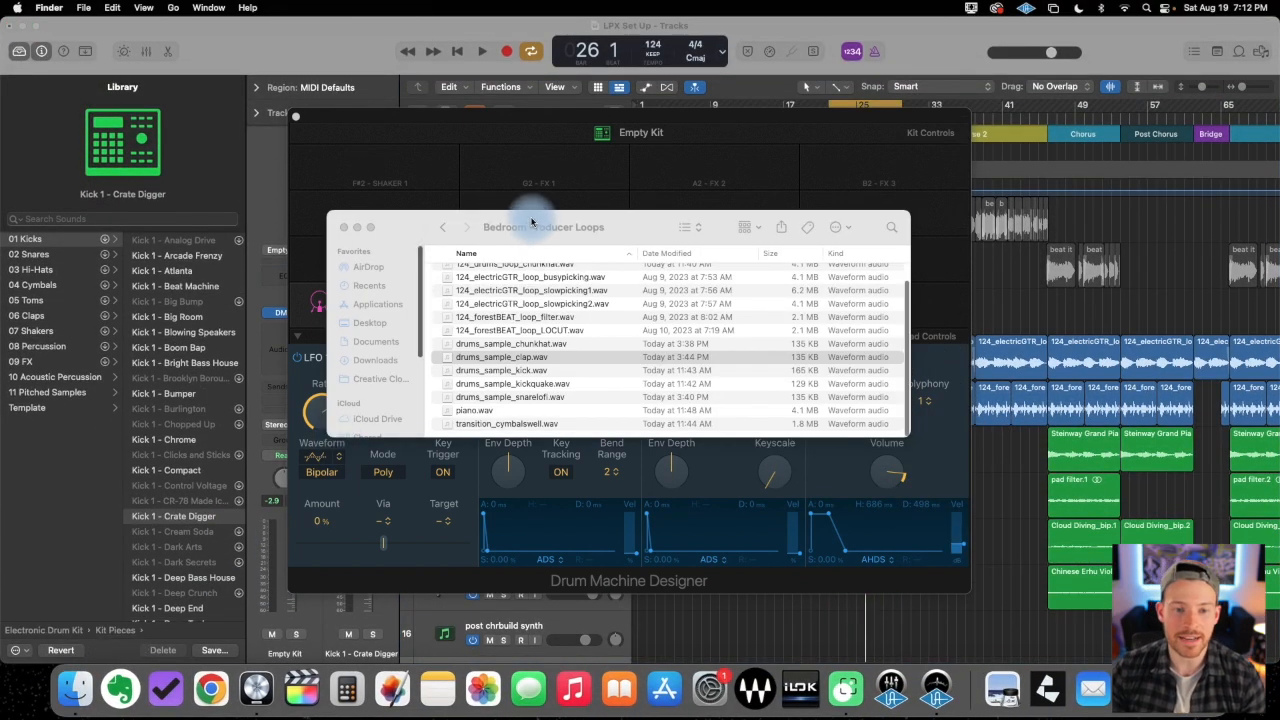
drag(531, 215, 987, 168)
drag(700, 123, 468, 123)
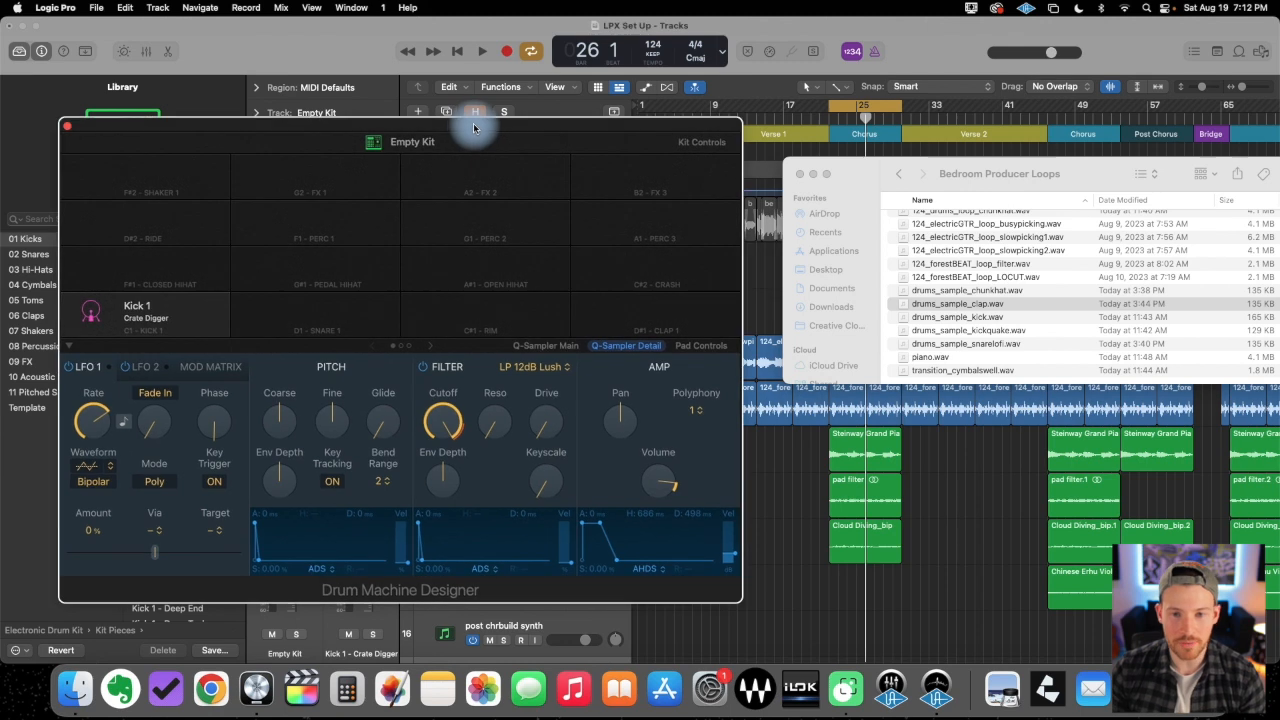
drag(933, 168, 913, 146)
Step: Preview the samples drums_sample_chunkhat.wav and drums_sample_clap.wav in the Bedroom Producer Loops folder
drag(935, 266, 966, 290)
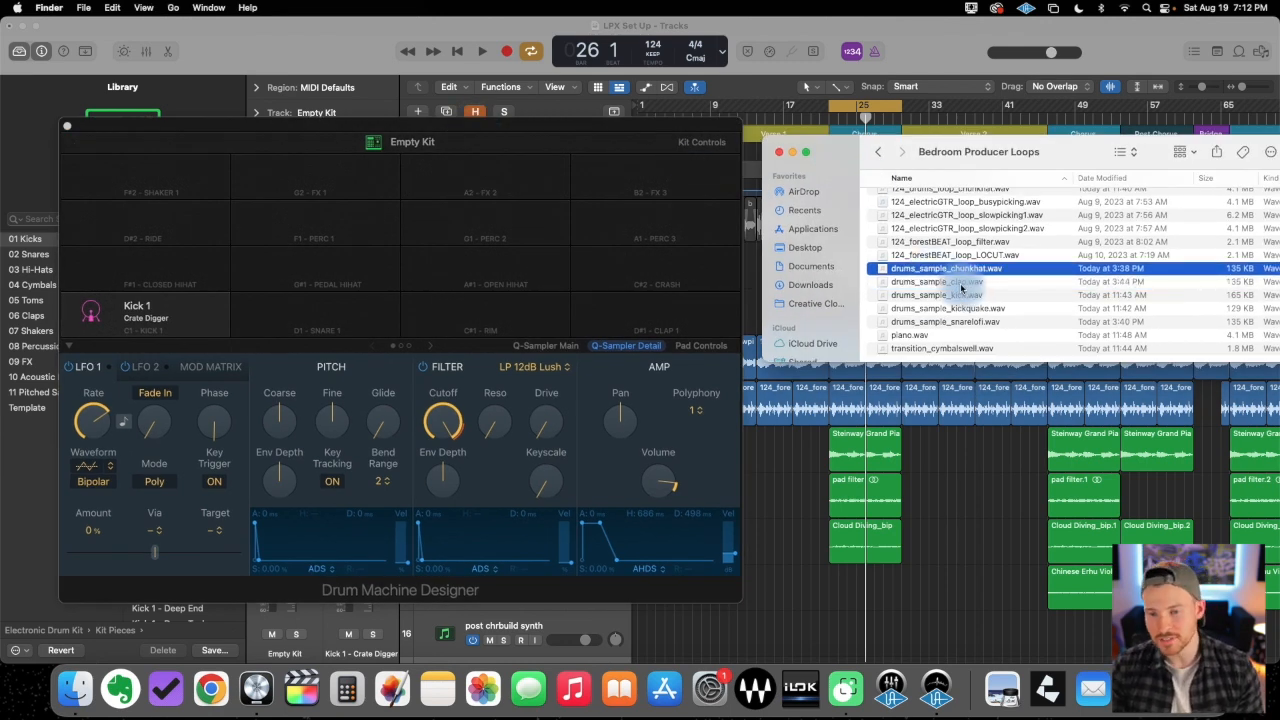
key(space)
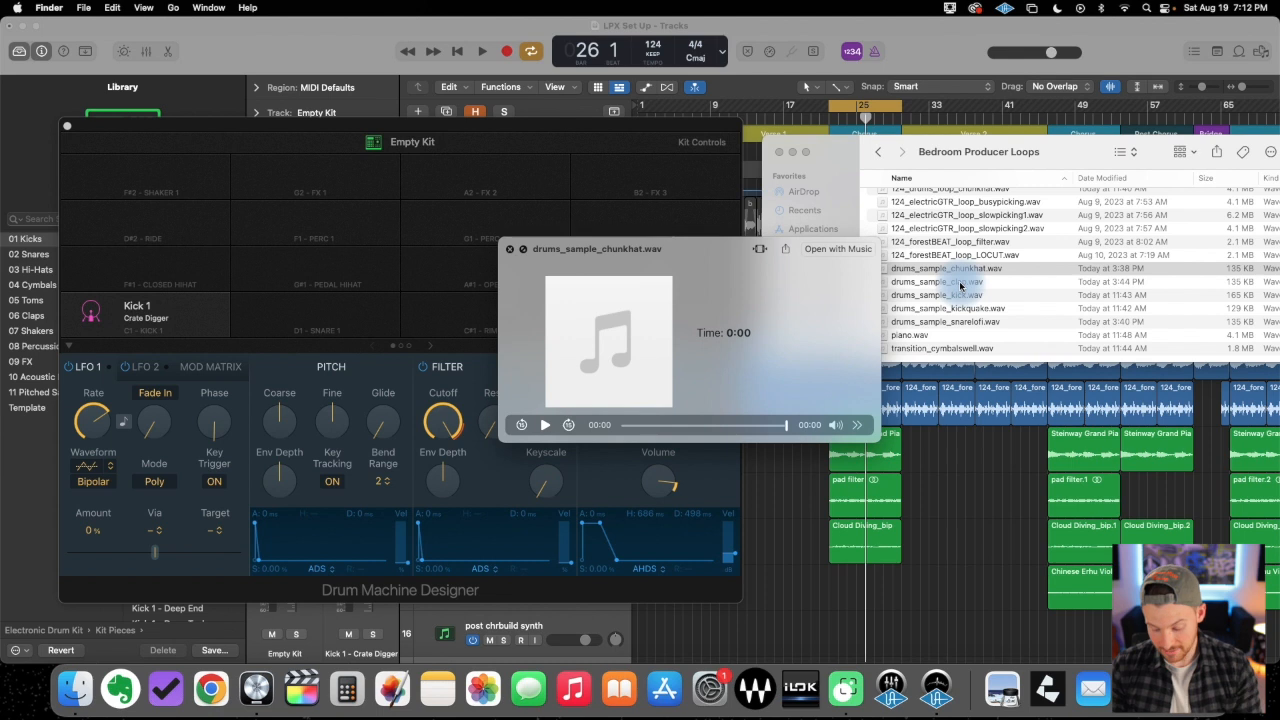
key(Down)
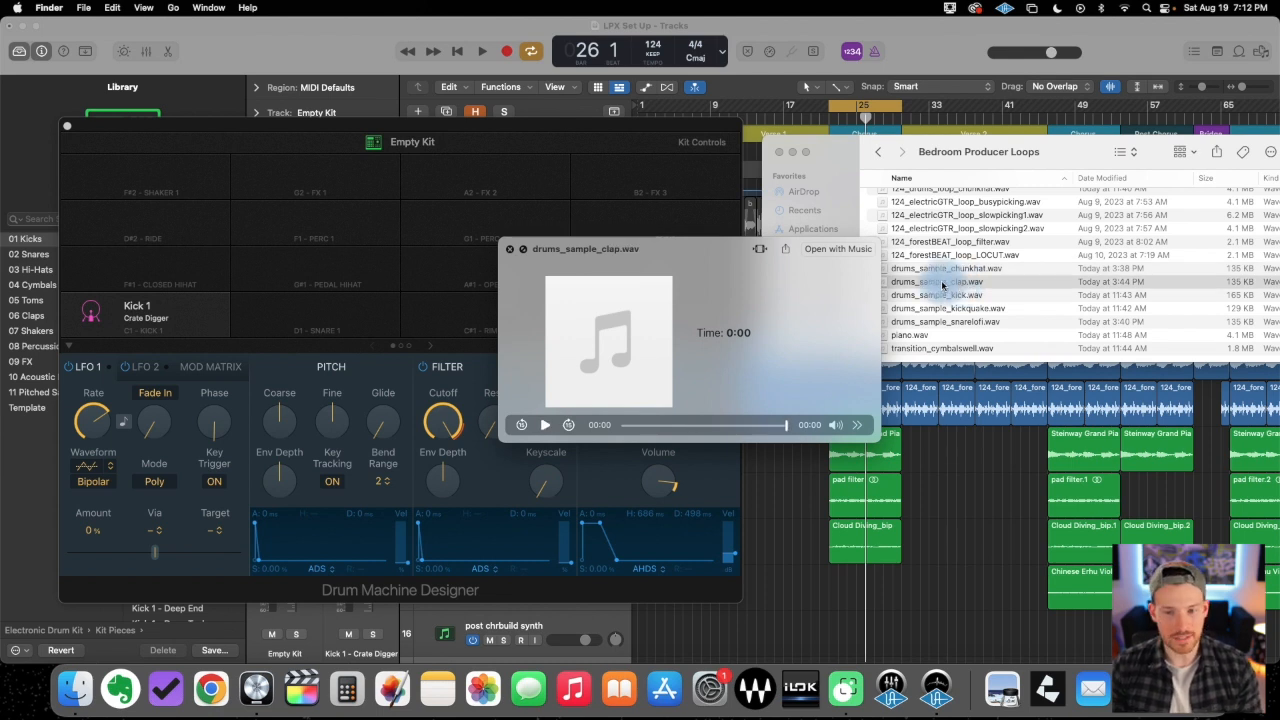
key(space)
key(space)
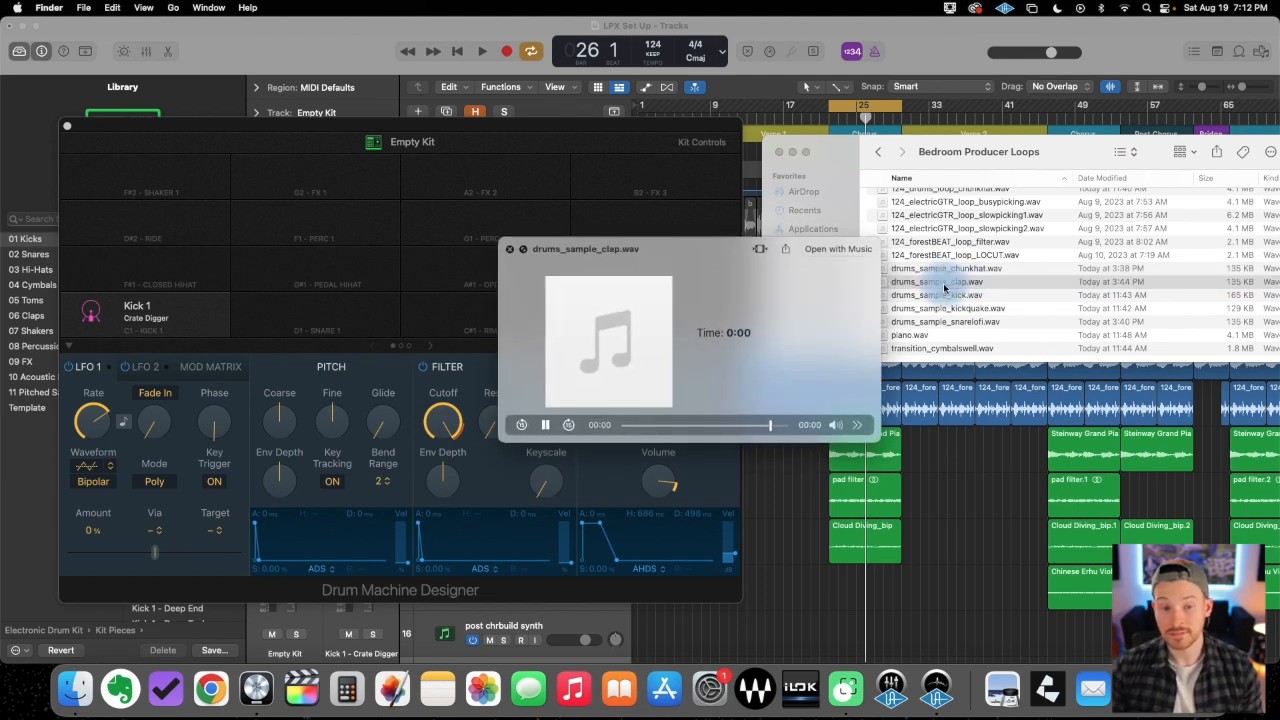
key(space)
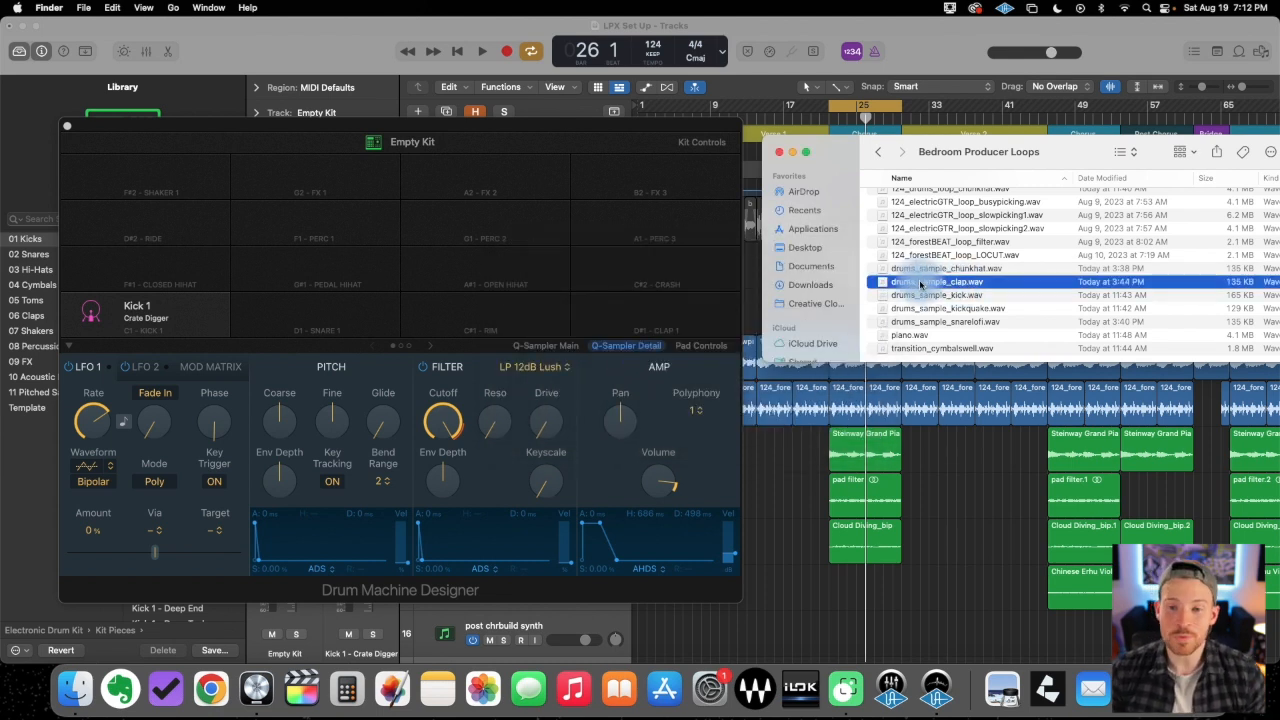
Step: Add drums_sample_clap.wav to the empty D1 Snare 1 pad as a Quick Sampler and shift the drum machine window
drag(913, 285, 348, 323)
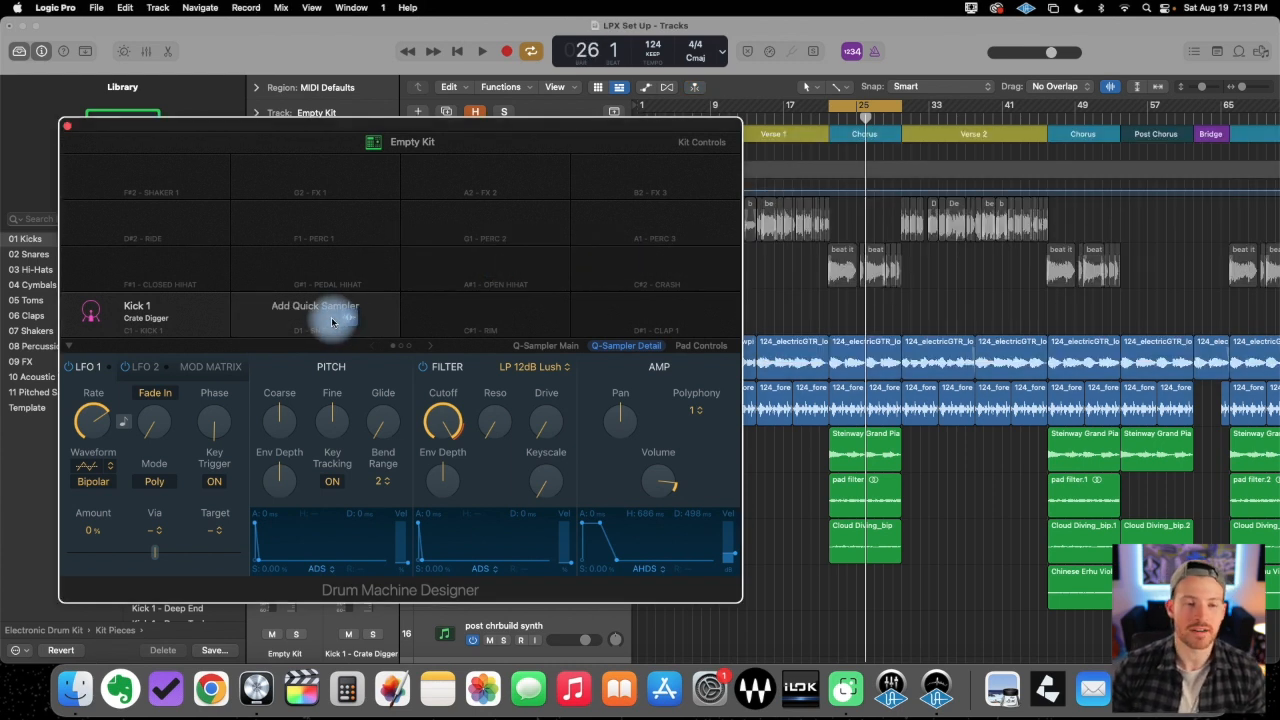
drag(318, 322, 337, 304)
drag(345, 121, 433, 102)
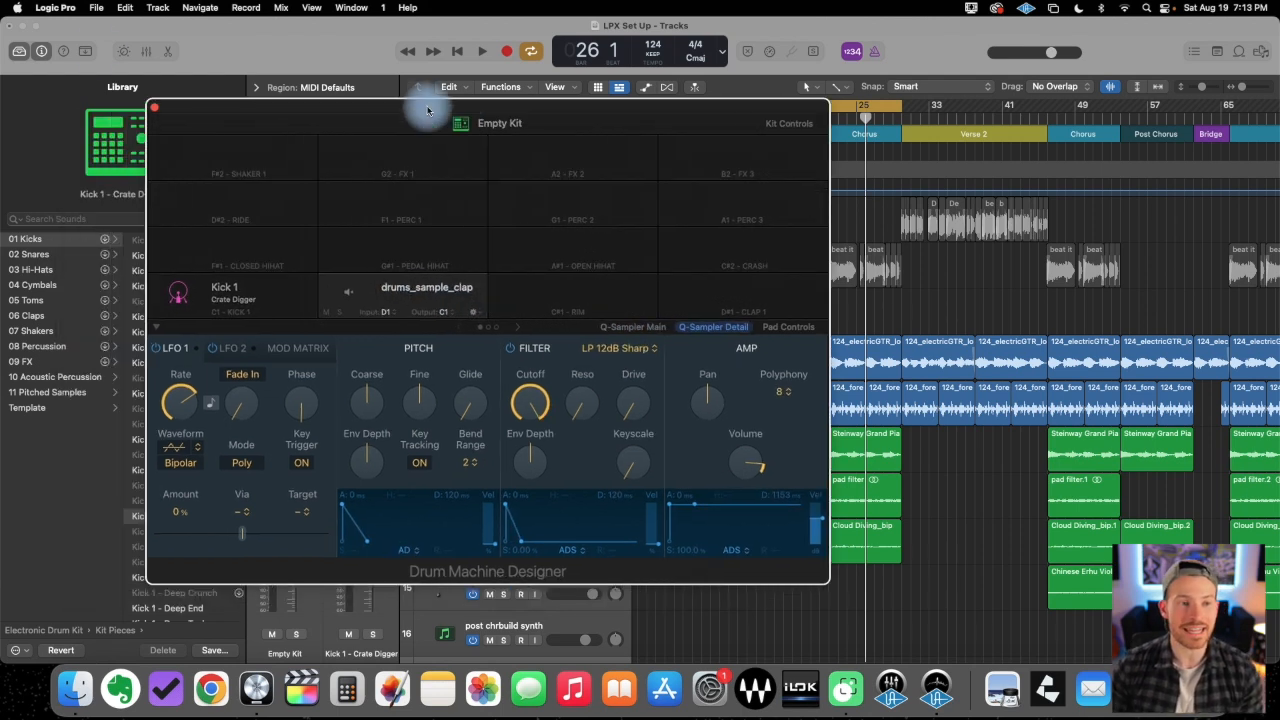
Step: Return the project to full screen, reposition the drum machine window and audition the drums_sample_clap pad
click(38, 27)
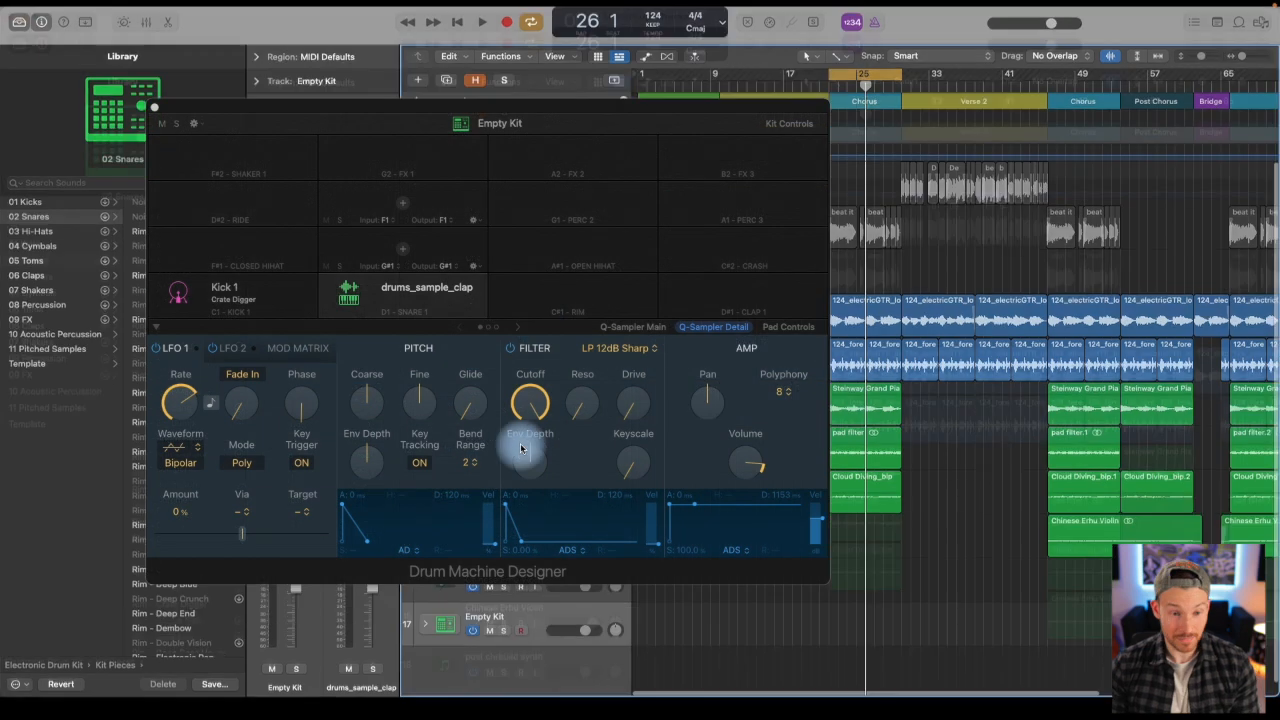
drag(372, 112, 543, 124)
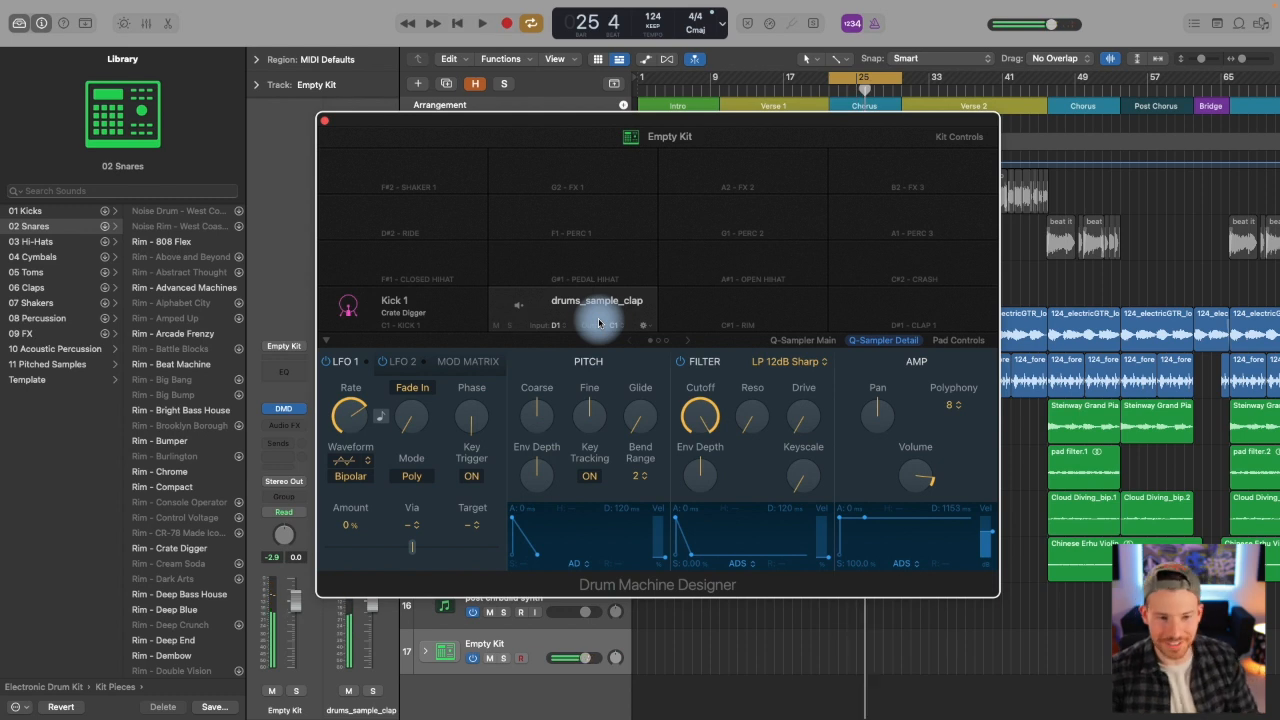
drag(598, 322, 730, 280)
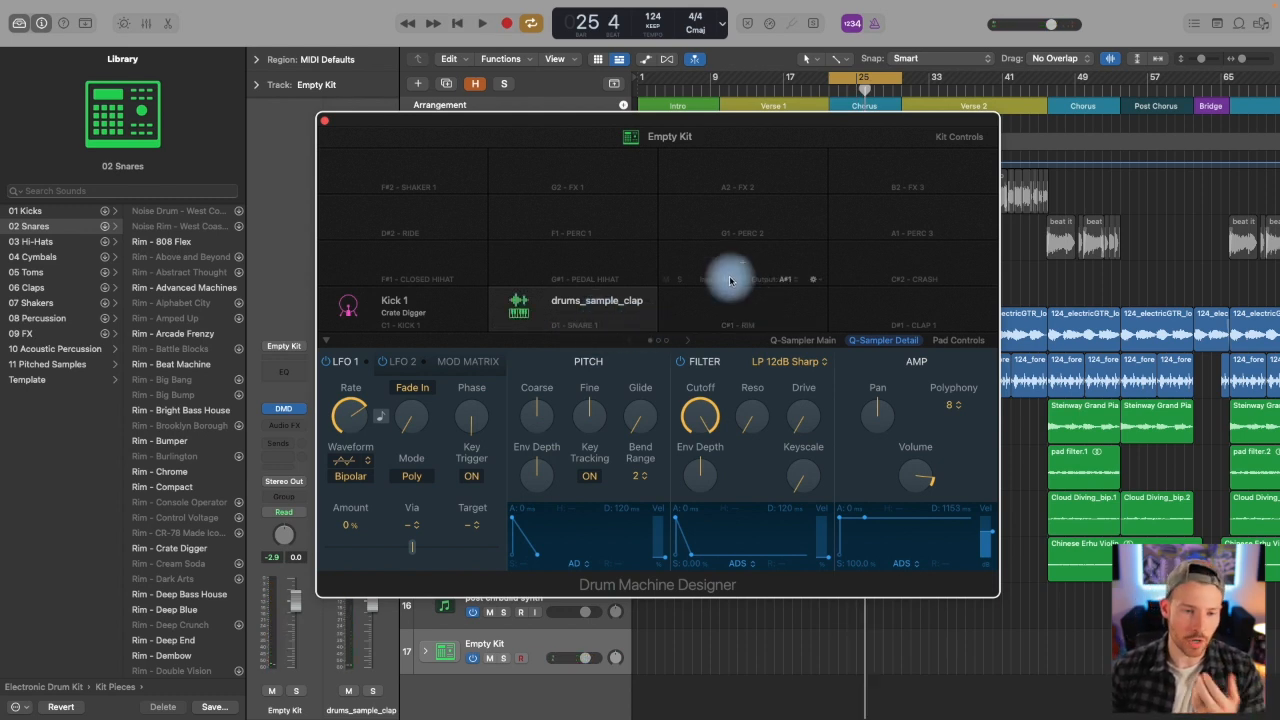
drag(730, 280, 785, 308)
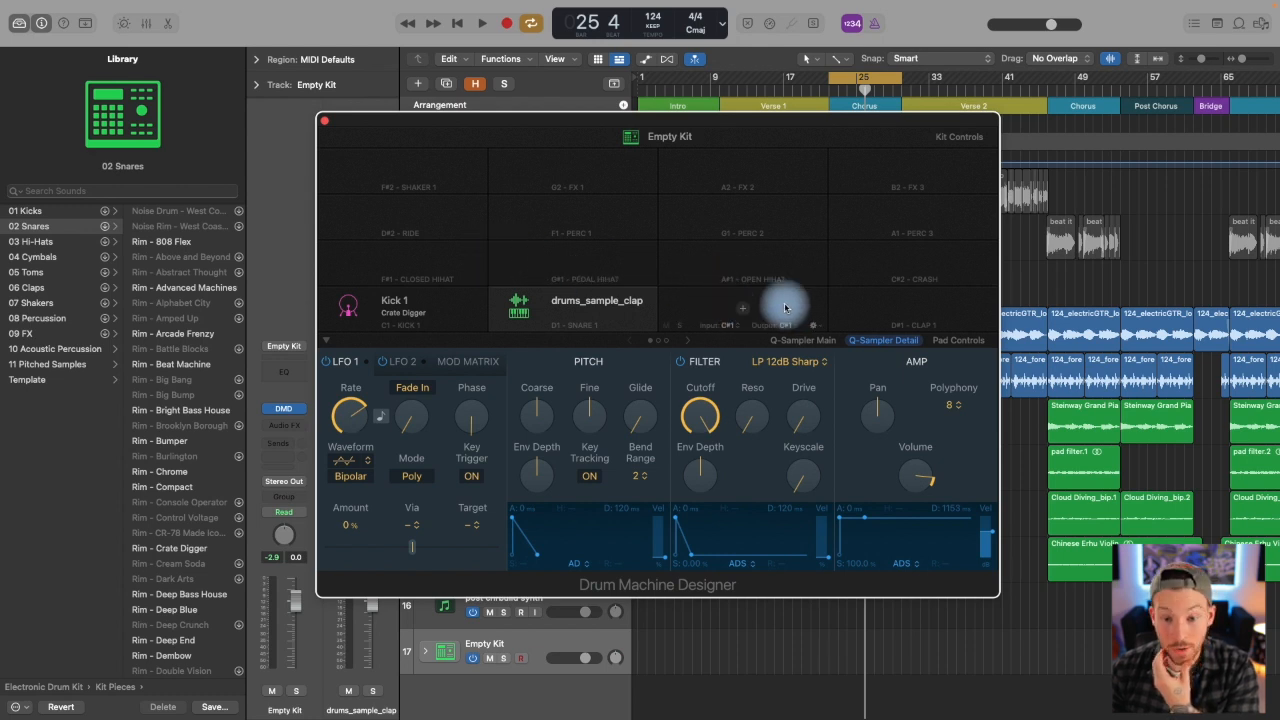
Step: Select the empty C#1 Rim pad and load the Rim - Live Feel sound from the 02 Snares library category
click(785, 308)
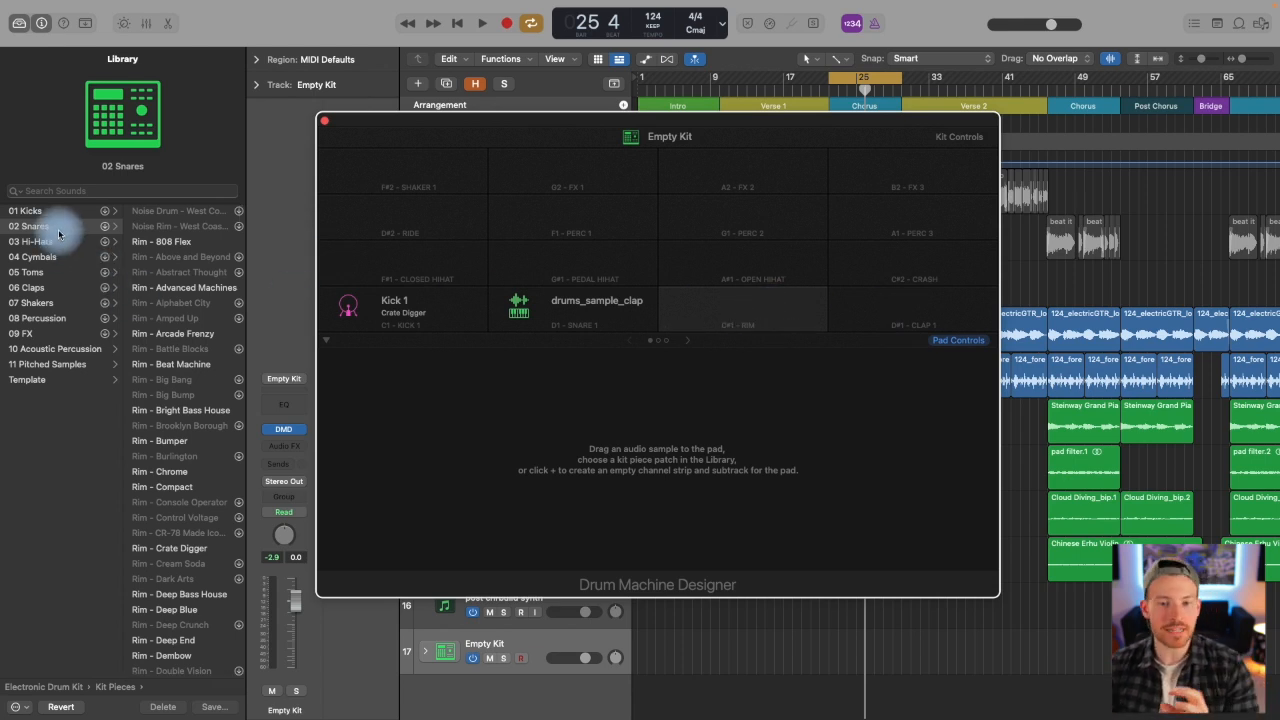
scroll(153, 259, up, 1)
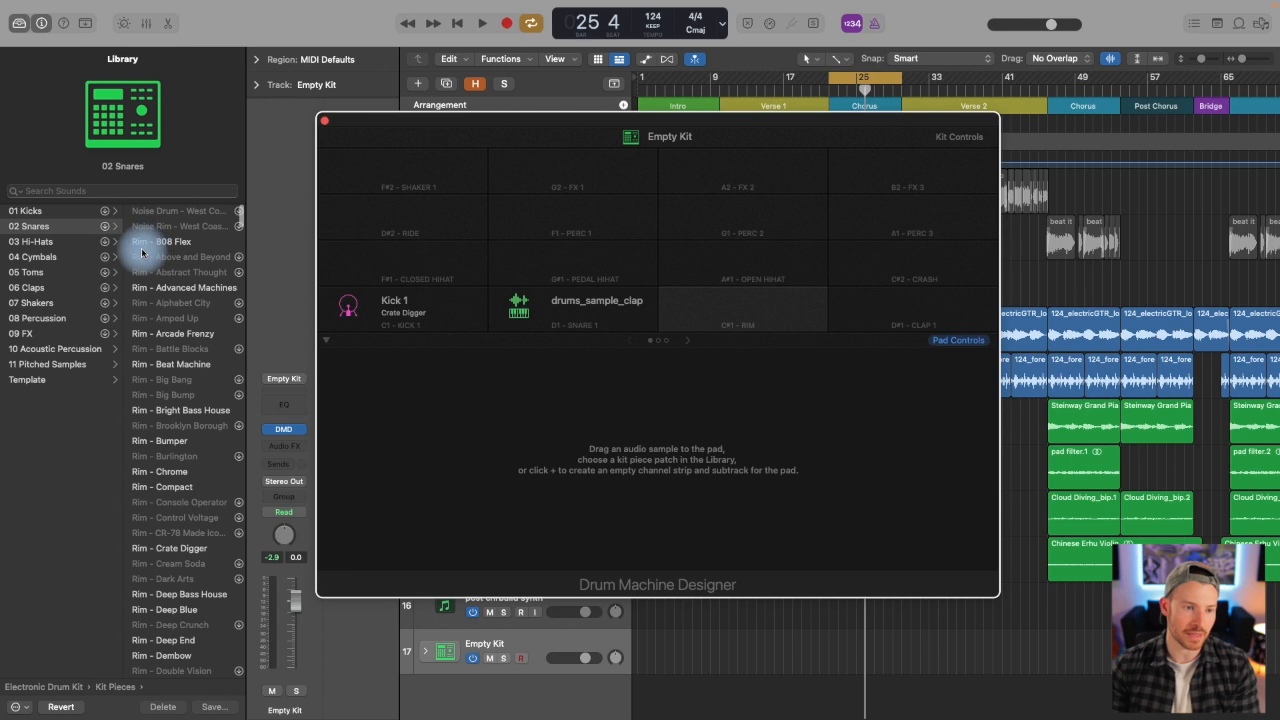
scroll(142, 254, down, 8)
scroll(142, 254, down, 15)
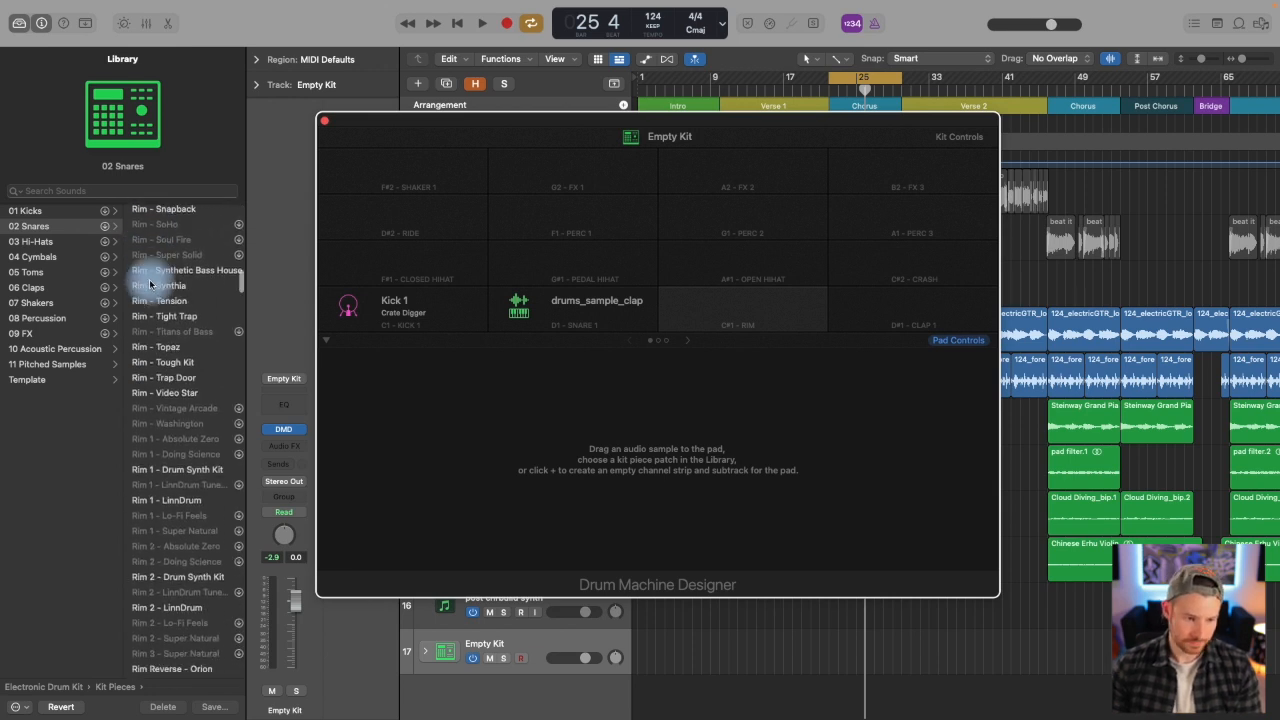
scroll(150, 285, up, 10)
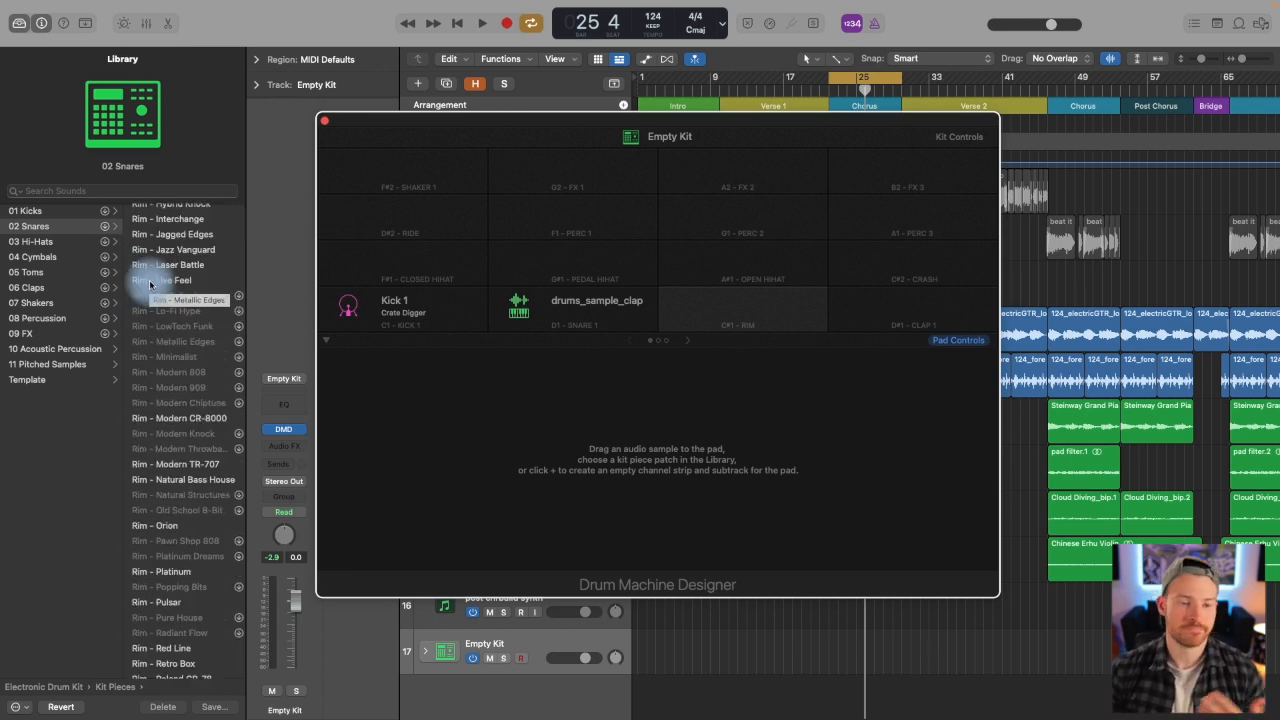
click(152, 284)
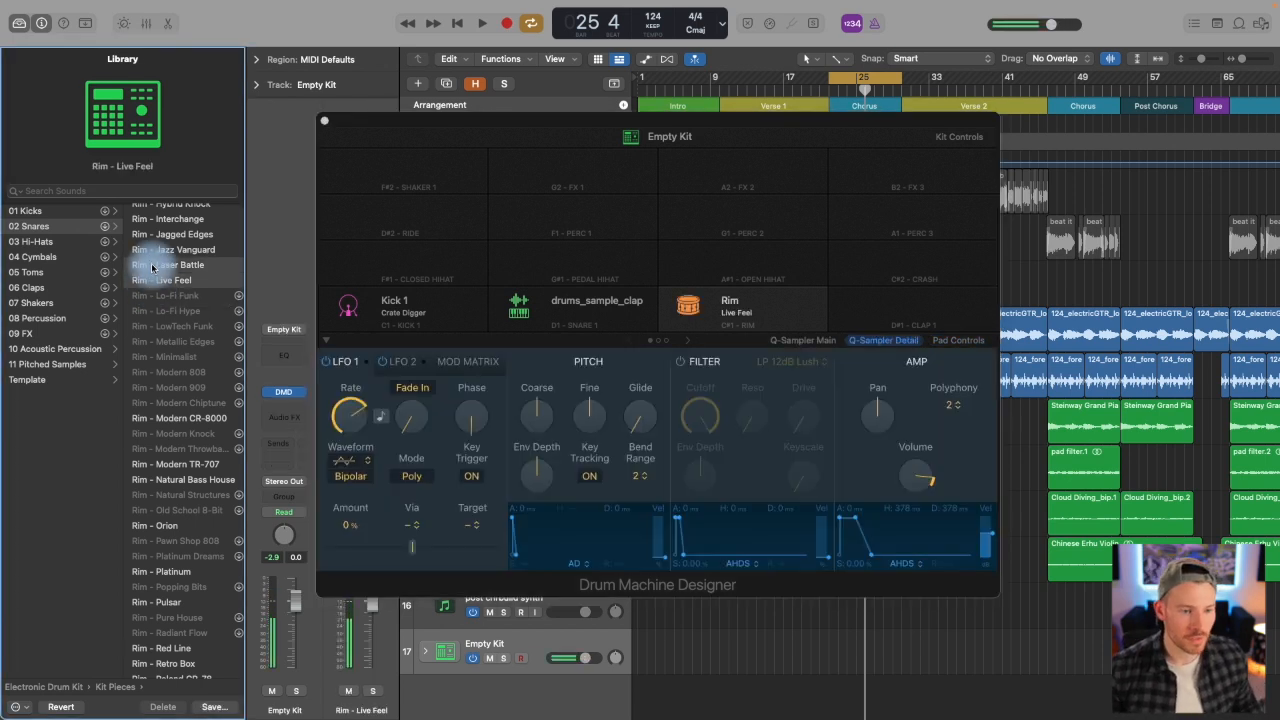
Step: Audition Rim - Laser Battle, Modern CR-8000, Natural Bass House, Orion and Pulsar on the pad, and settle on Rim - 808 Flex
click(152, 265)
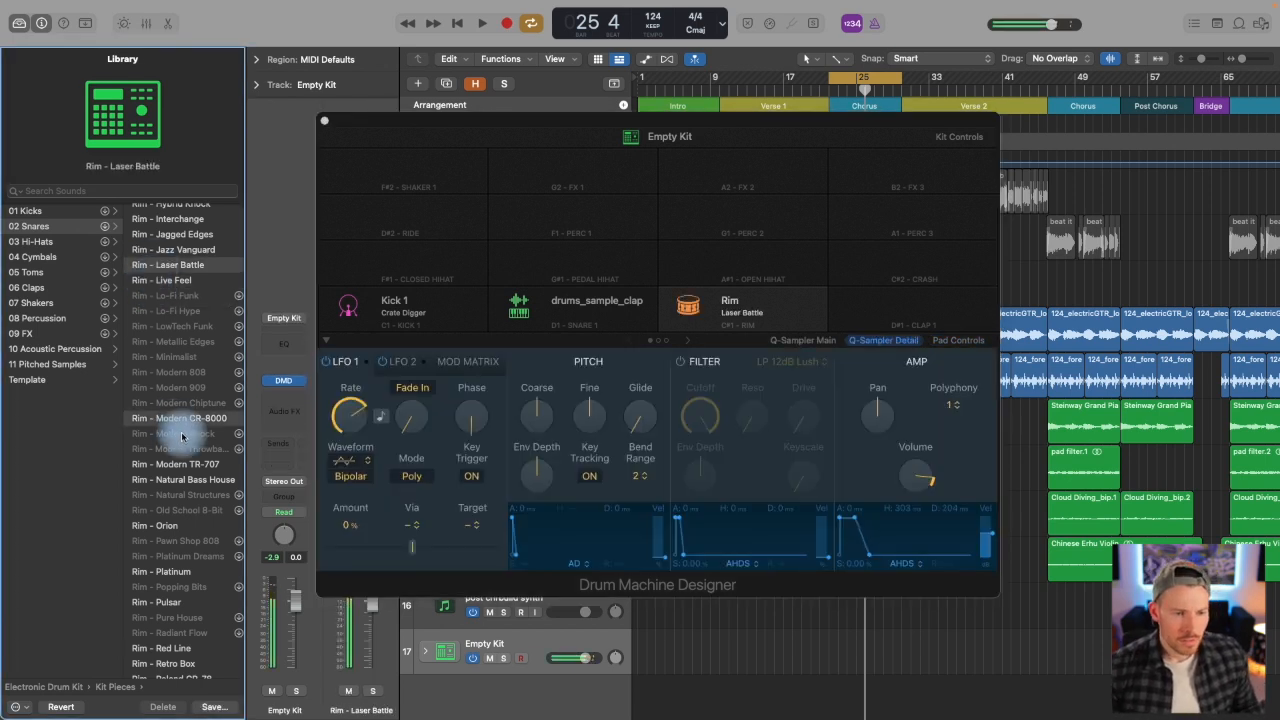
click(178, 419)
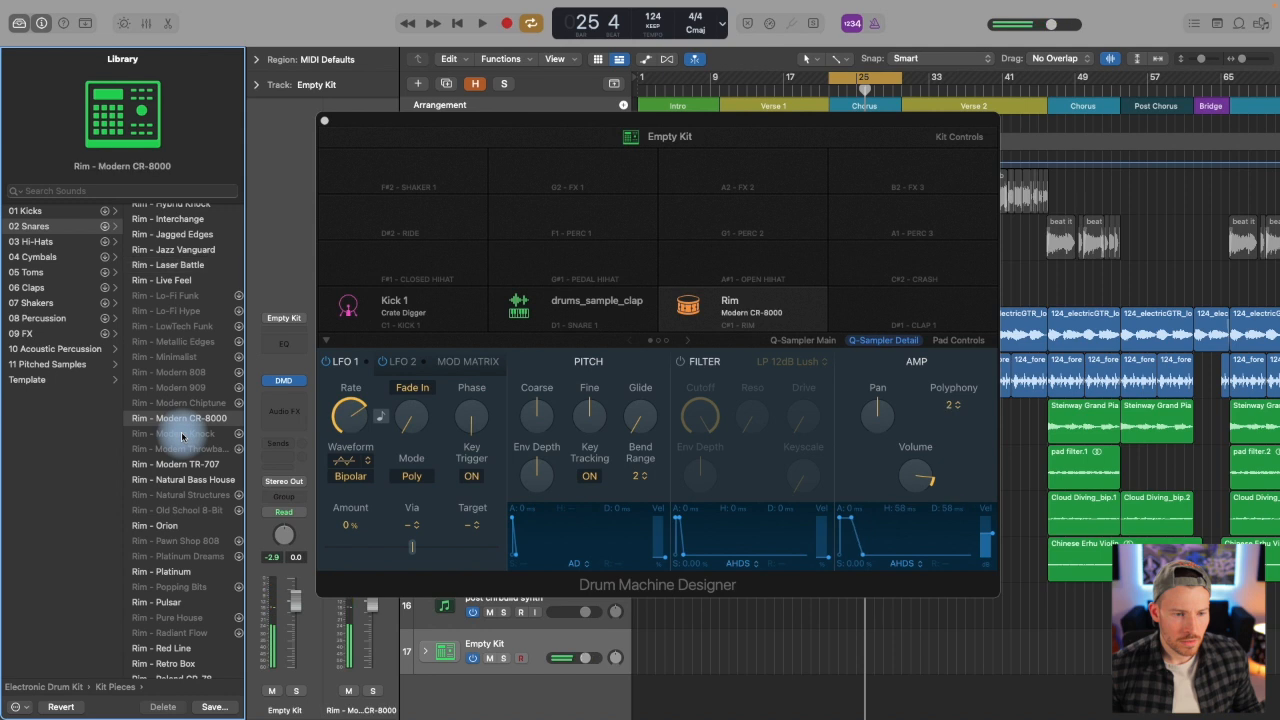
click(172, 481)
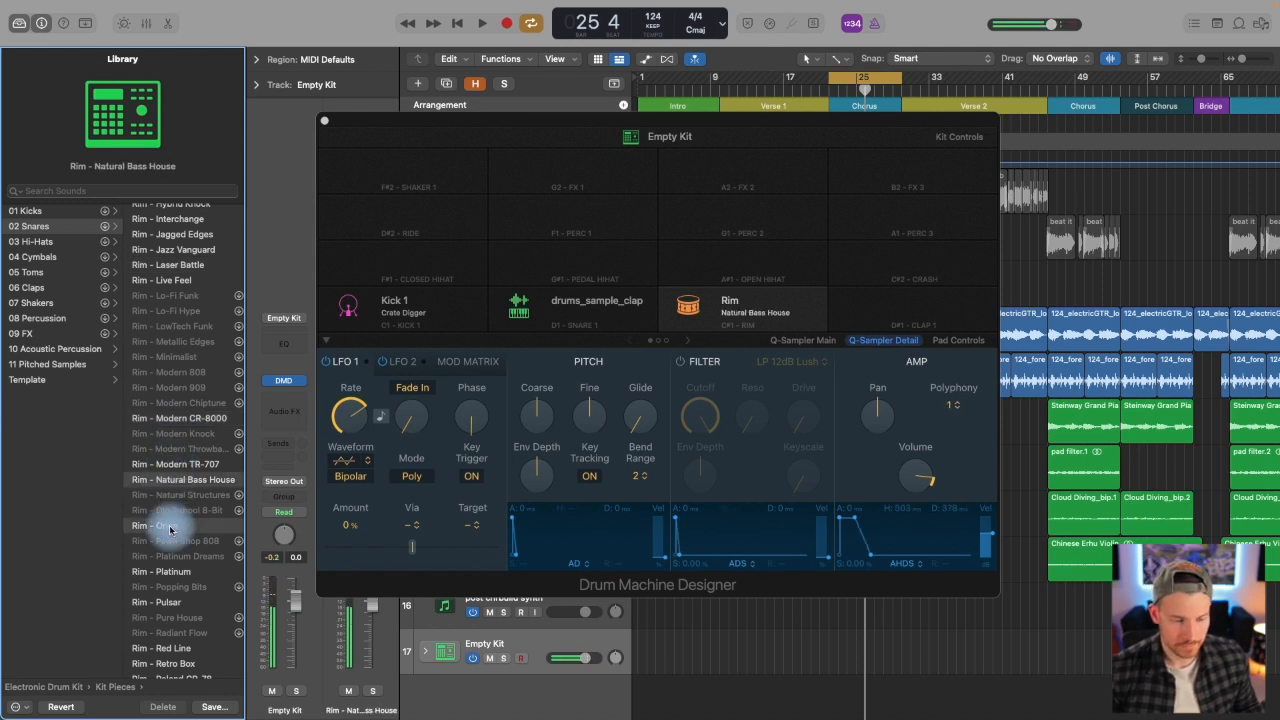
click(170, 529)
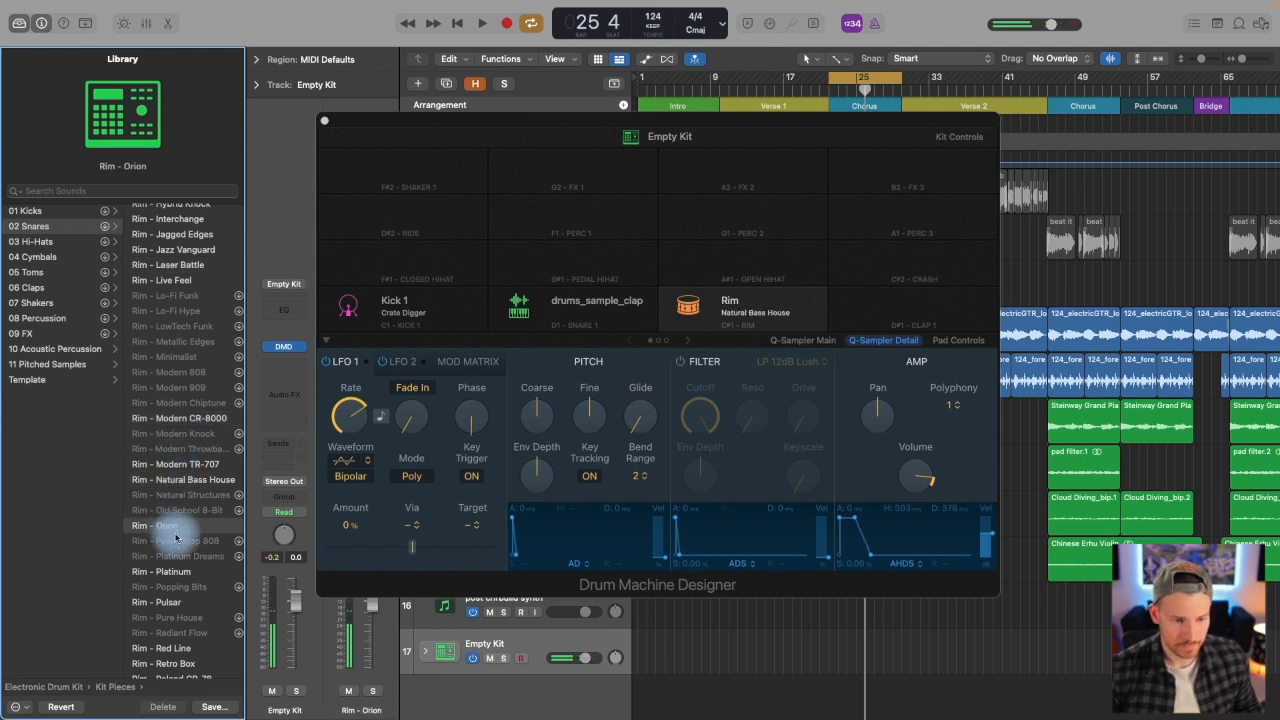
click(175, 600)
scroll(180, 575, up, 15)
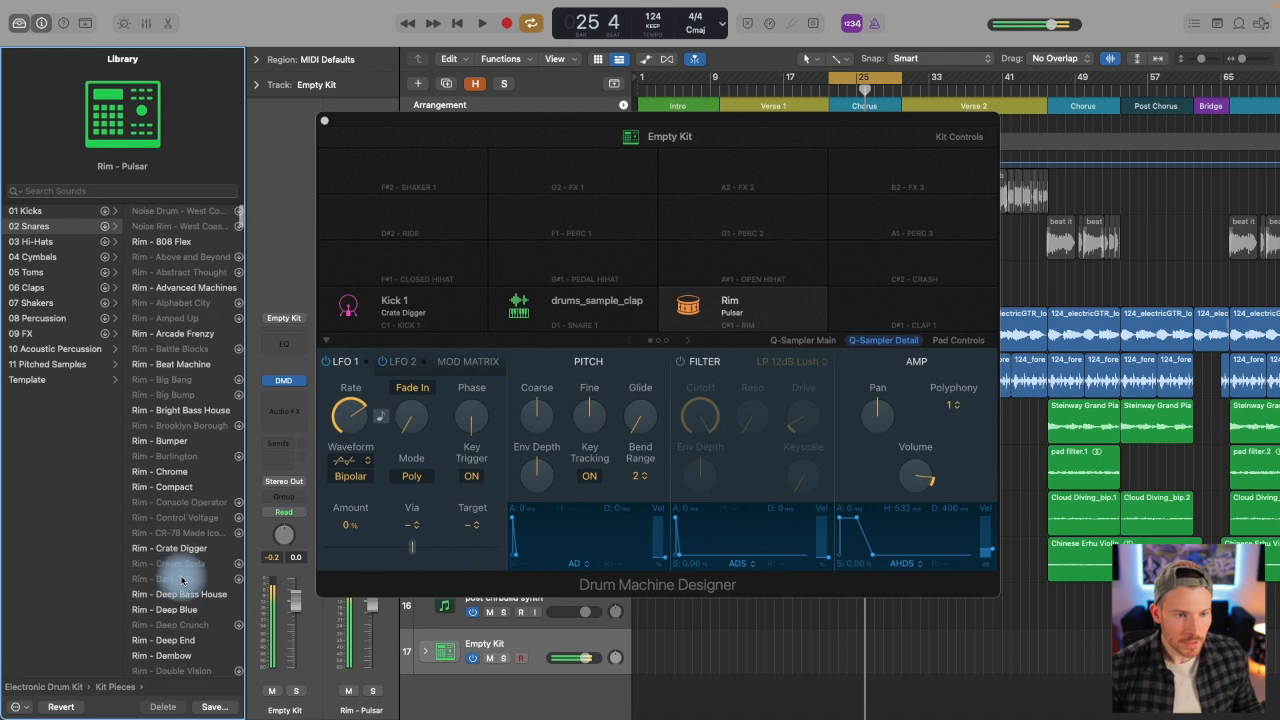
click(195, 245)
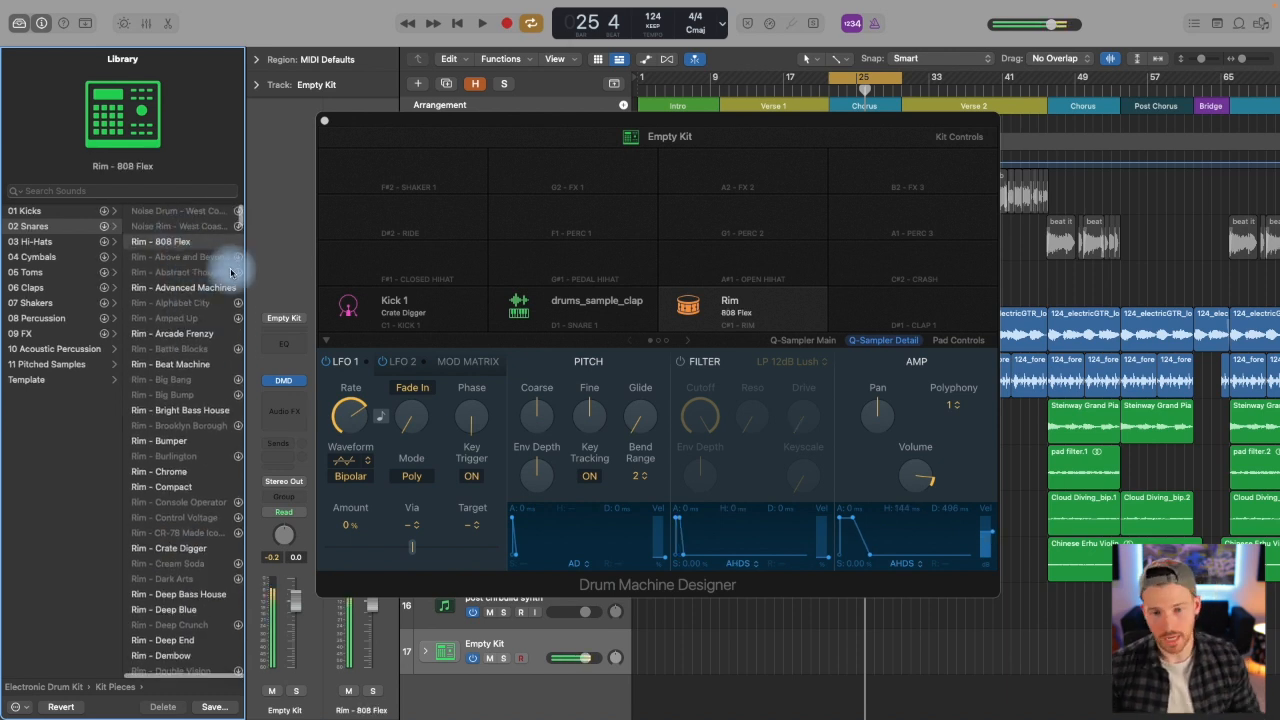
Step: Tune the Rim pad's coarse pitch to -4 while playing the chorus, and stop playback
click(546, 420)
drag(546, 420, 543, 485)
drag(538, 416, 549, 383)
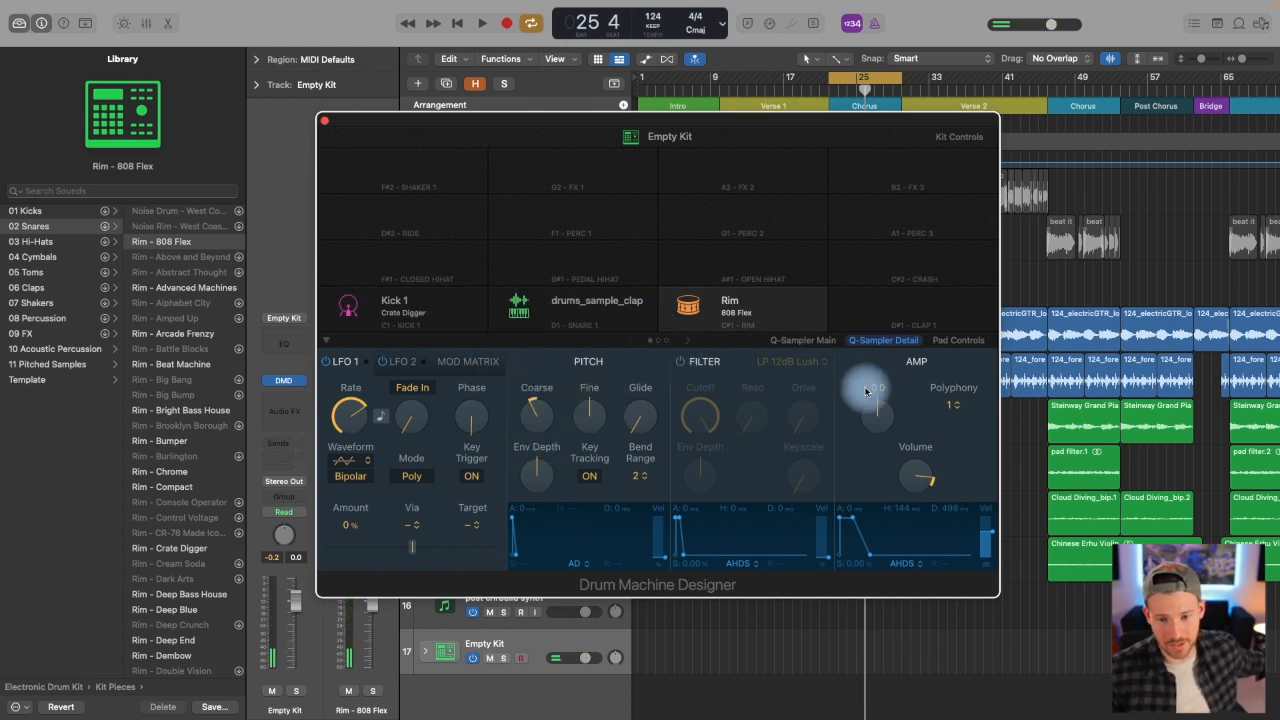
mouse_move(535, 418)
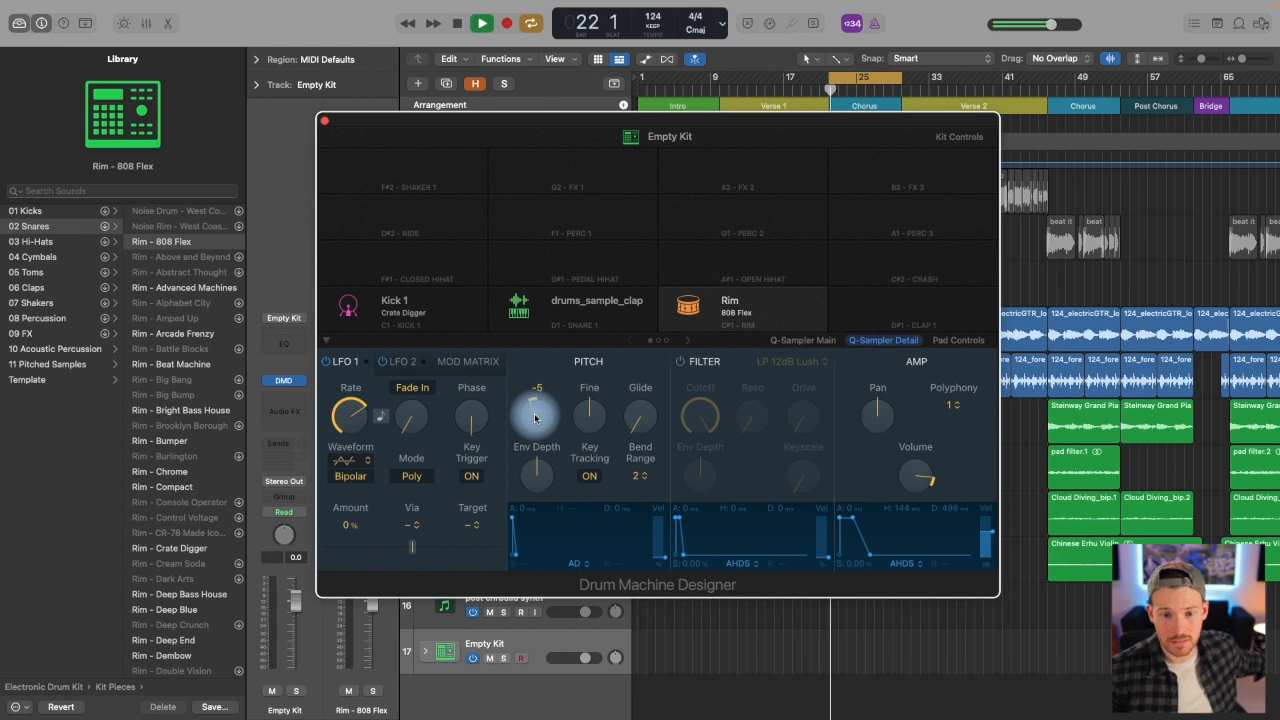
drag(534, 418, 531, 424)
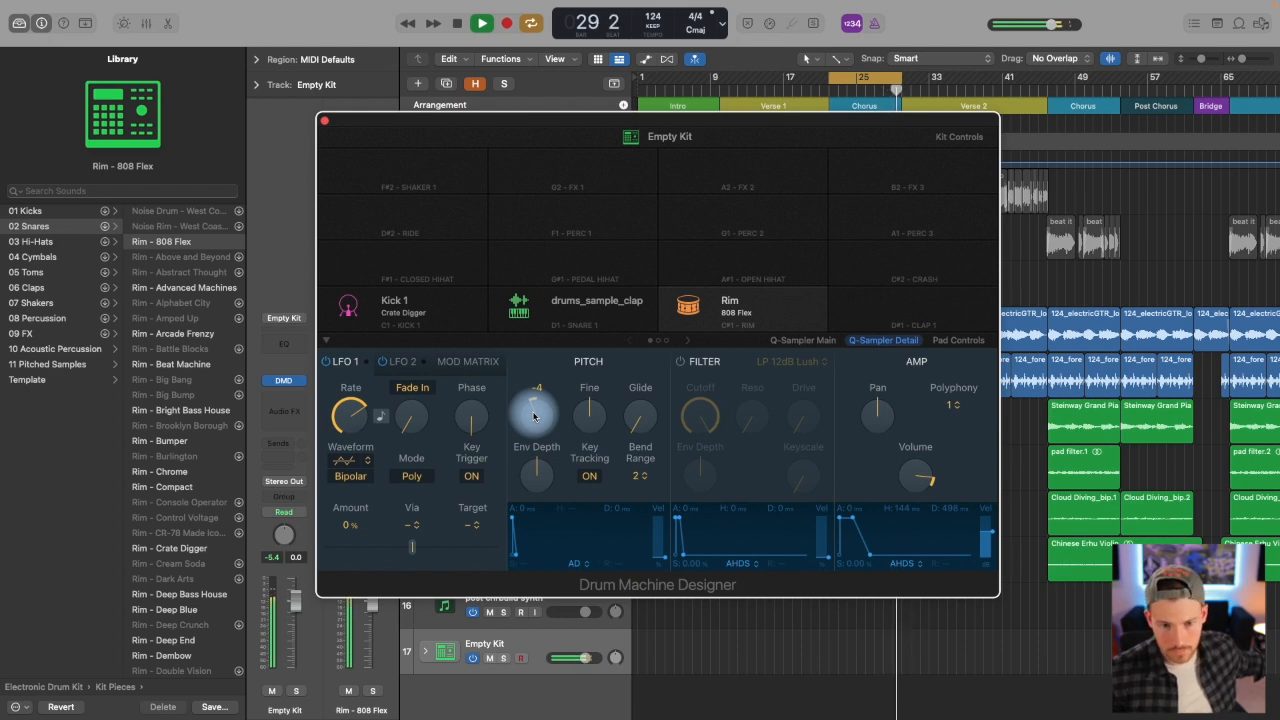
key(space)
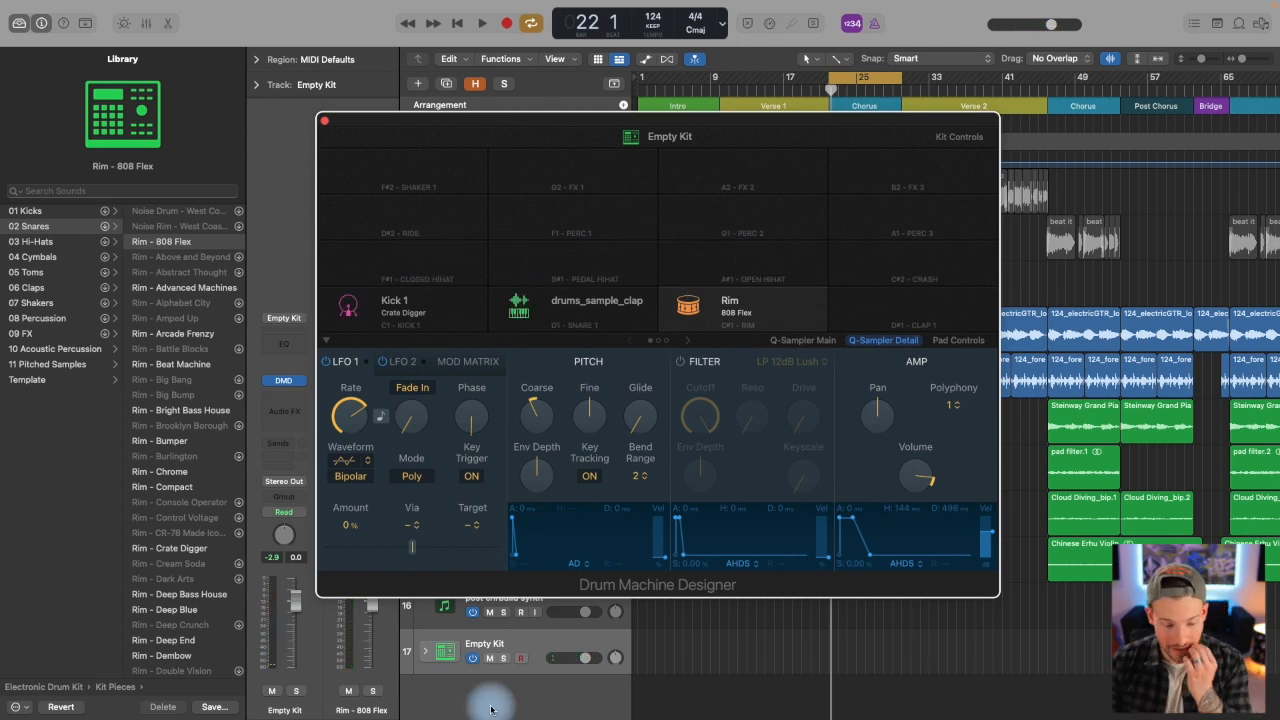
Step: Select the main Empty Kit track to work on the whole kit
click(479, 639)
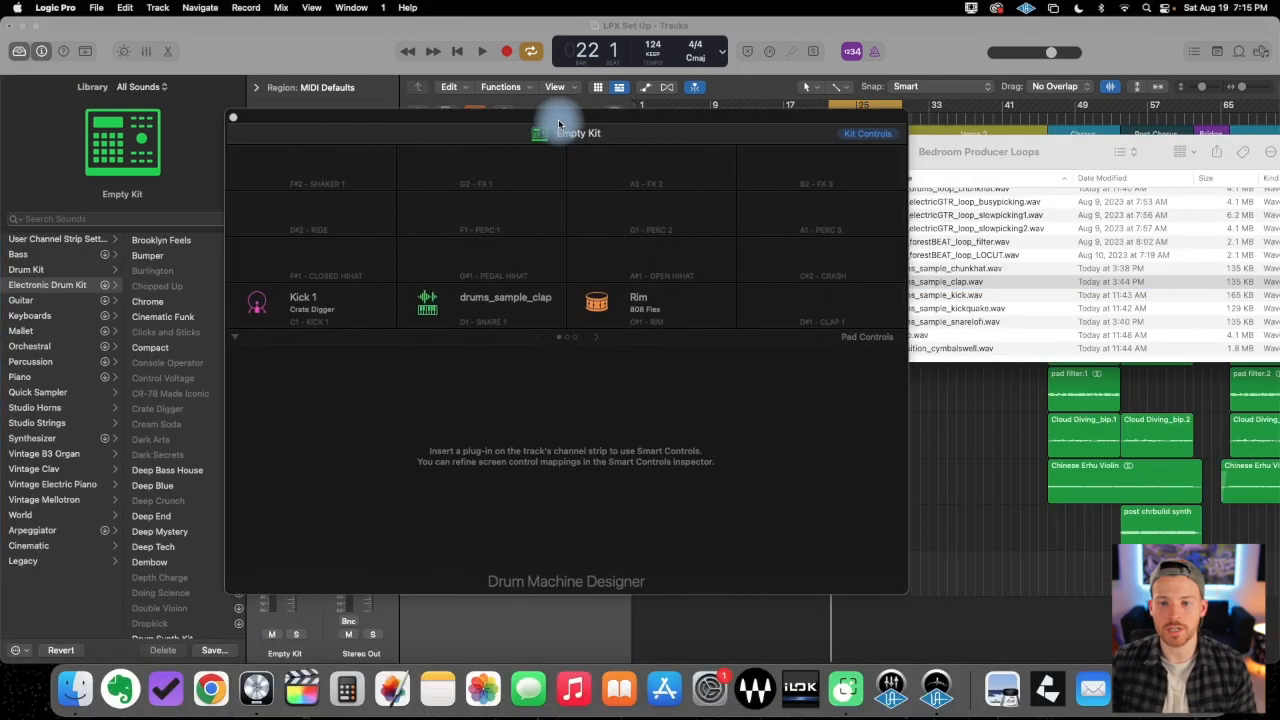
Step: Audition drums_sample_chunkhat.wav in the Bedroom Producer Loops folder and load it onto the kit's F#1 closed hi-hat pad
drag(557, 129, 470, 118)
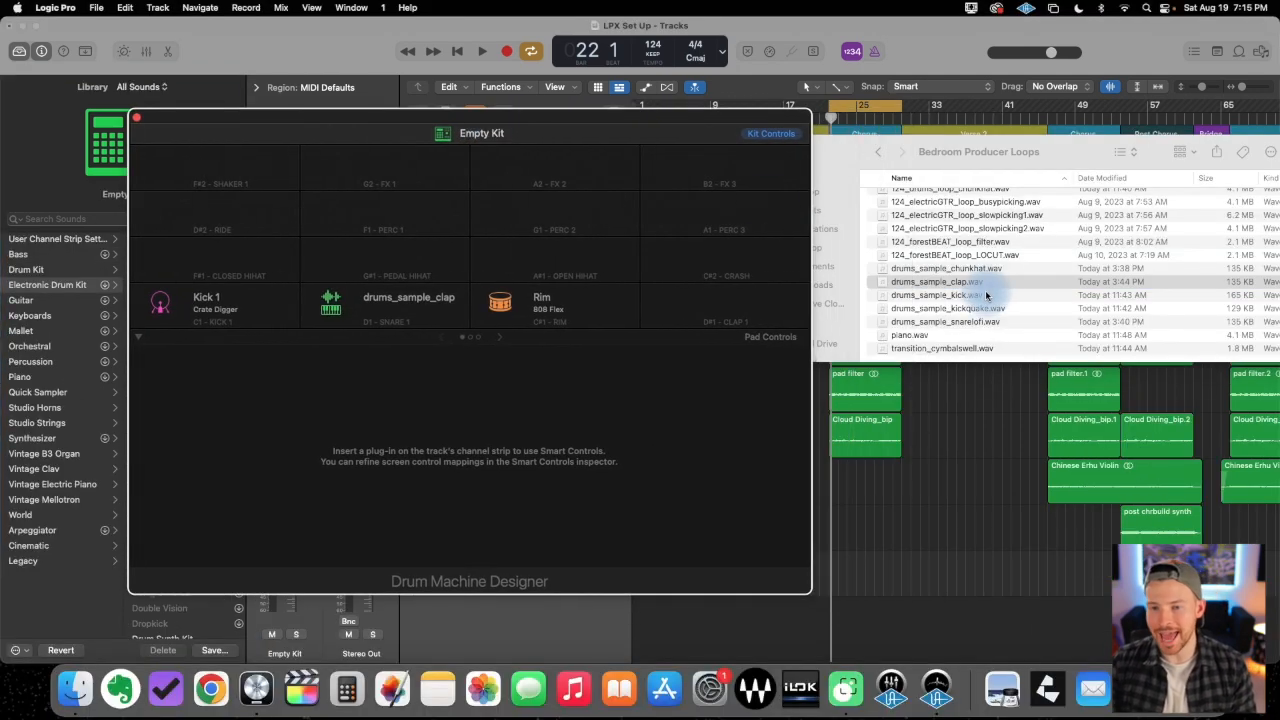
click(955, 280)
click(963, 269)
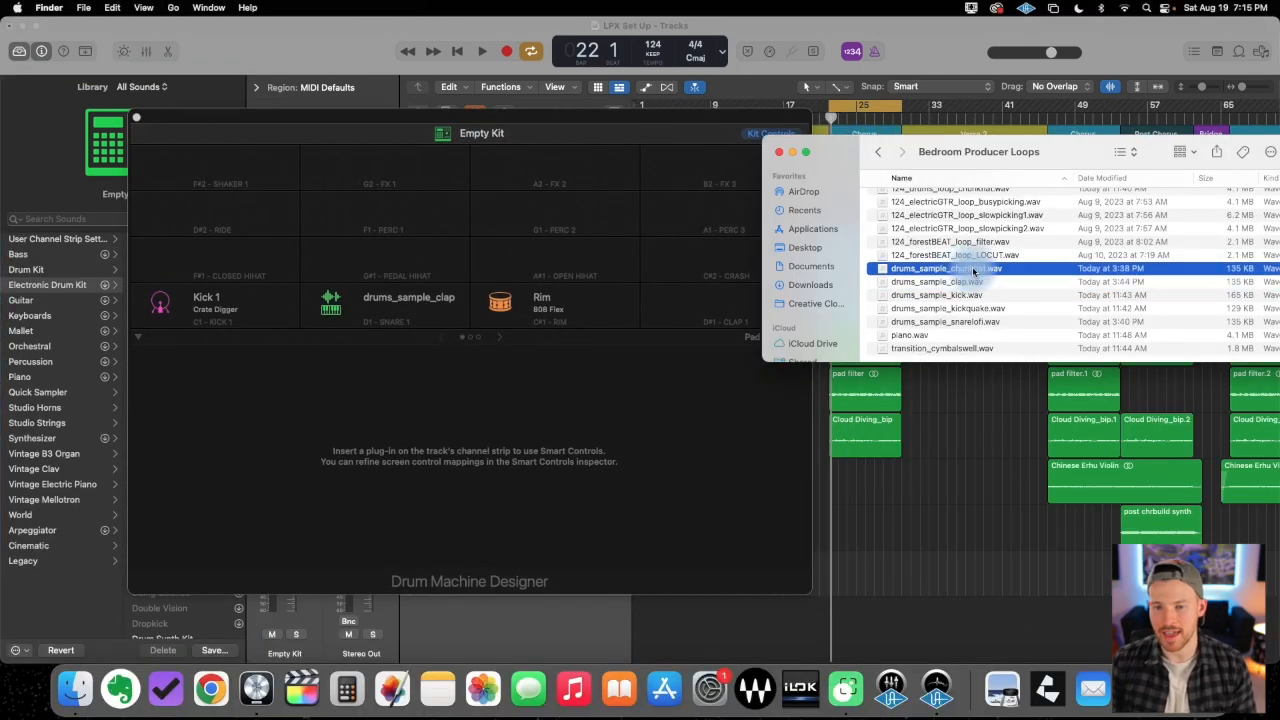
key(space)
key(space)
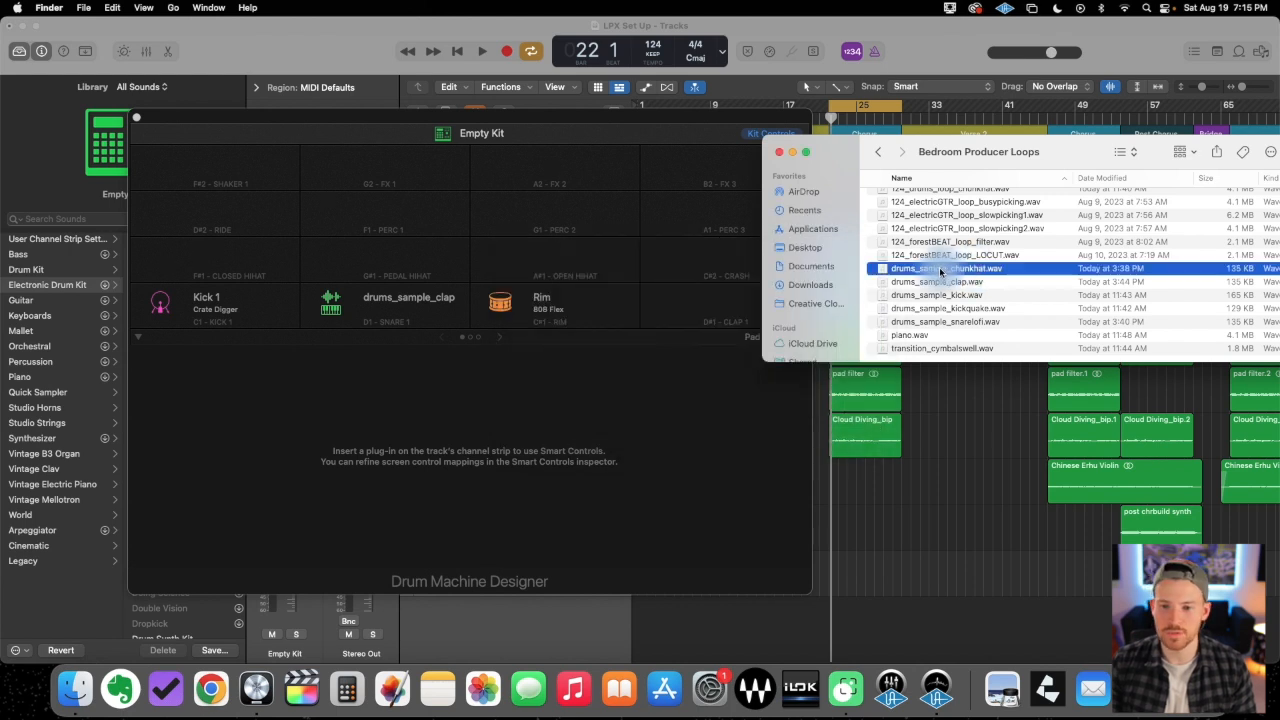
drag(940, 273, 257, 252)
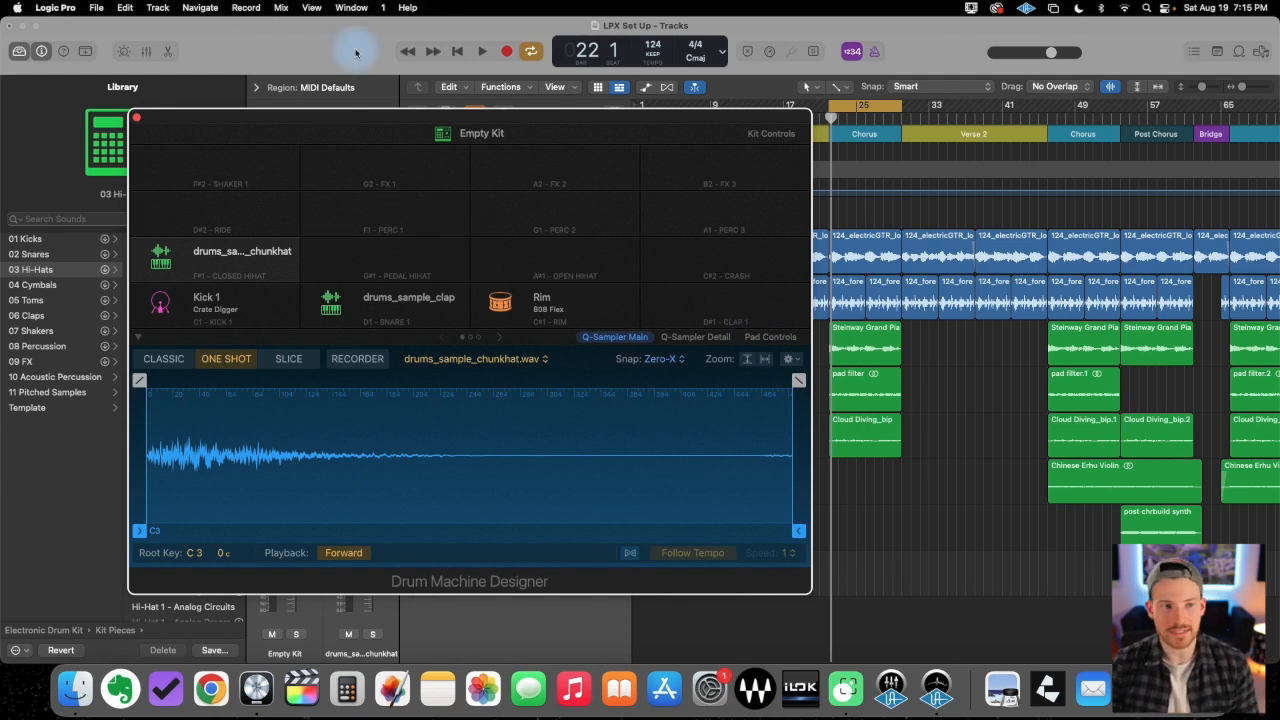
Step: Make the project window full screen and move the Drum Machine Designer window further over the arrangement
click(35, 28)
click(38, 27)
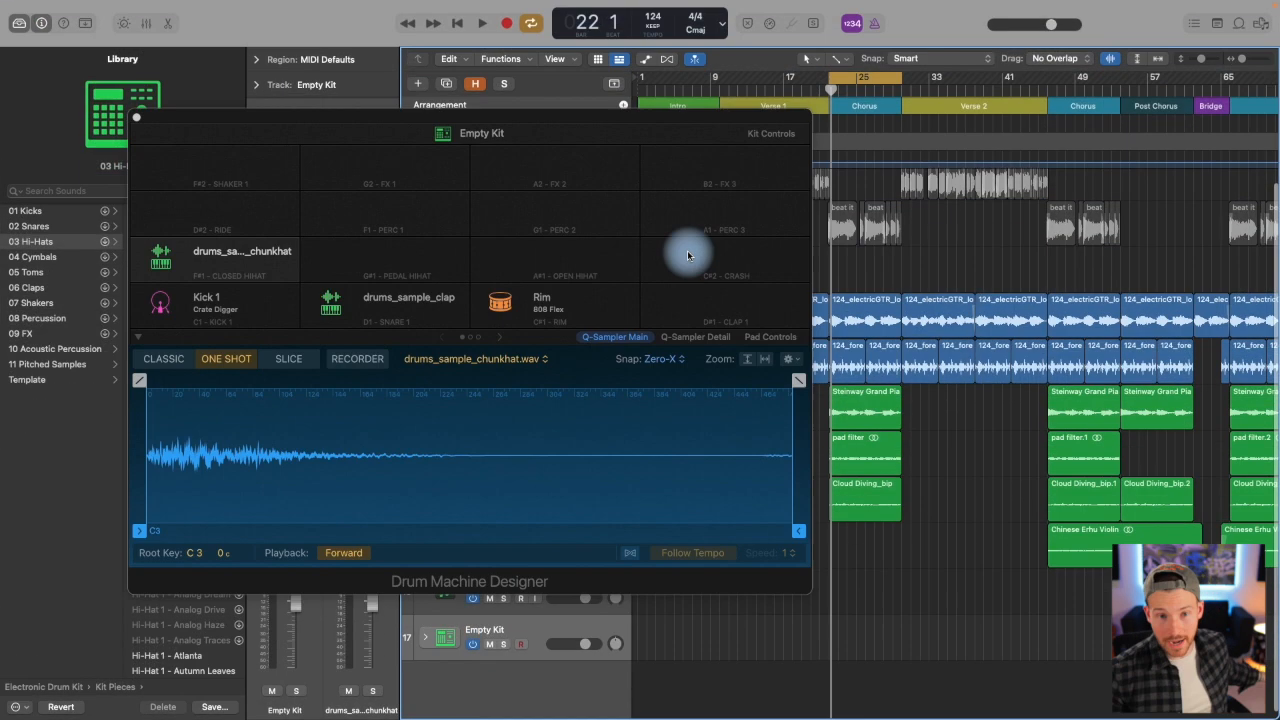
mouse_move(503, 114)
mouse_down()
mouse_move(593, 122)
mouse_move(641, 150)
mouse_up()
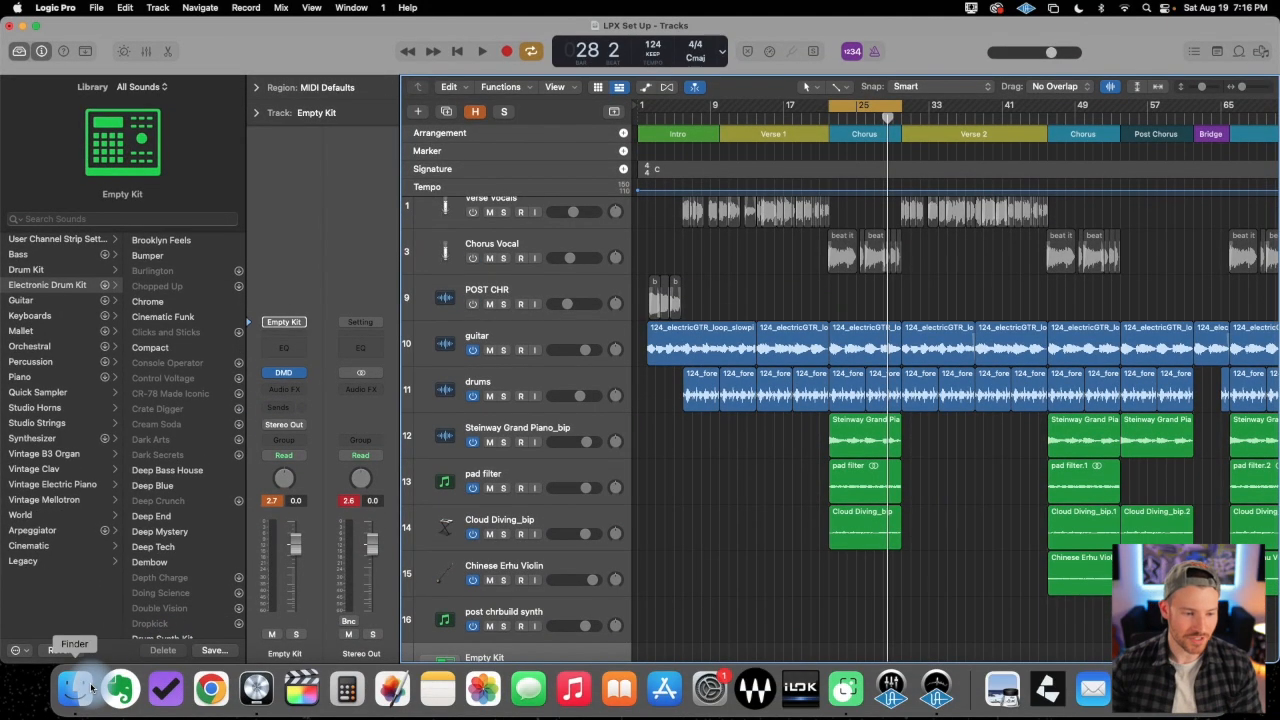
Step: Place drums_sample_chunkhat.wav on a new audio track at the start of the chorus in bar 22 and play it back
click(75, 688)
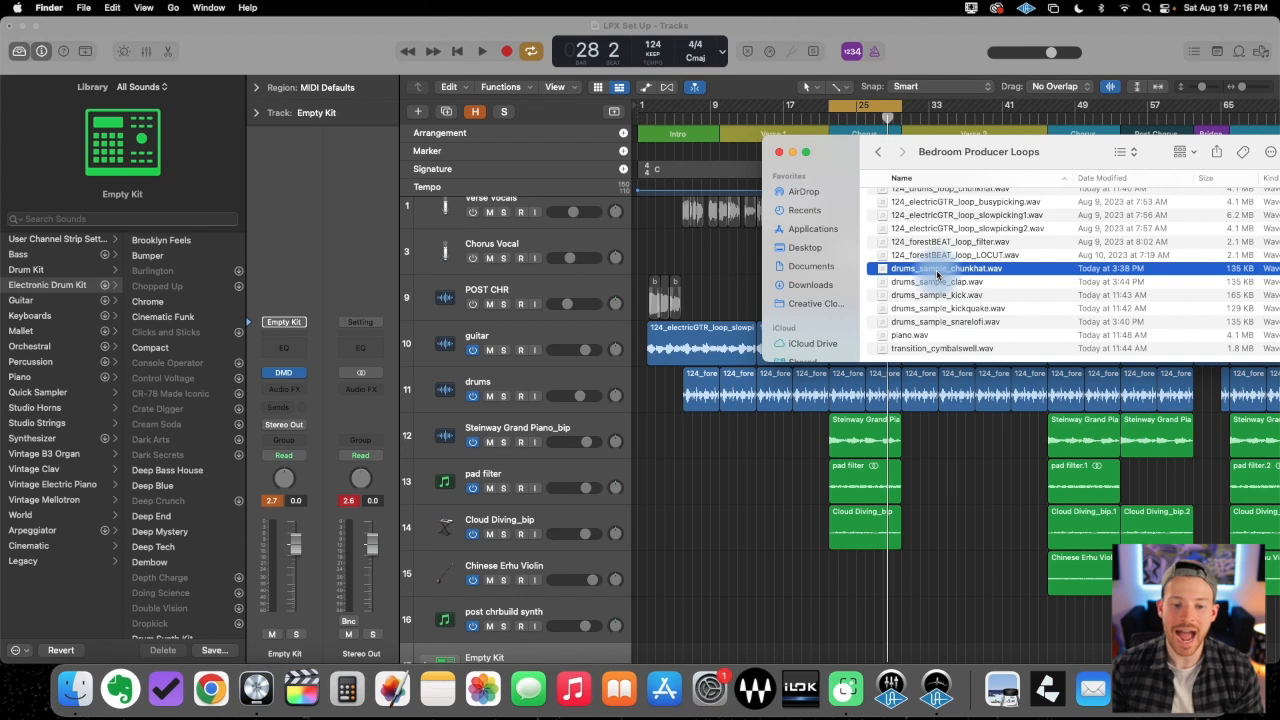
drag(937, 274, 834, 626)
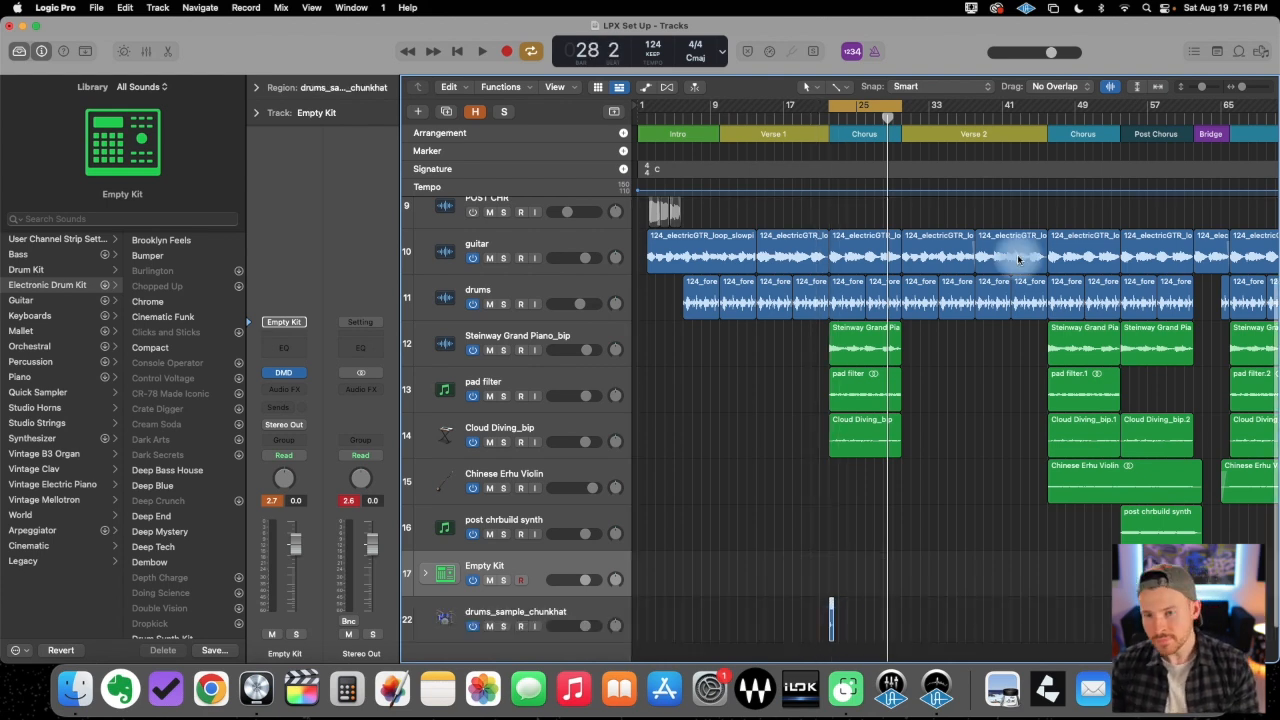
drag(1241, 88, 1250, 88)
scroll(842, 501, down, 2)
scroll(842, 501, down, 2)
key(space)
key(space)
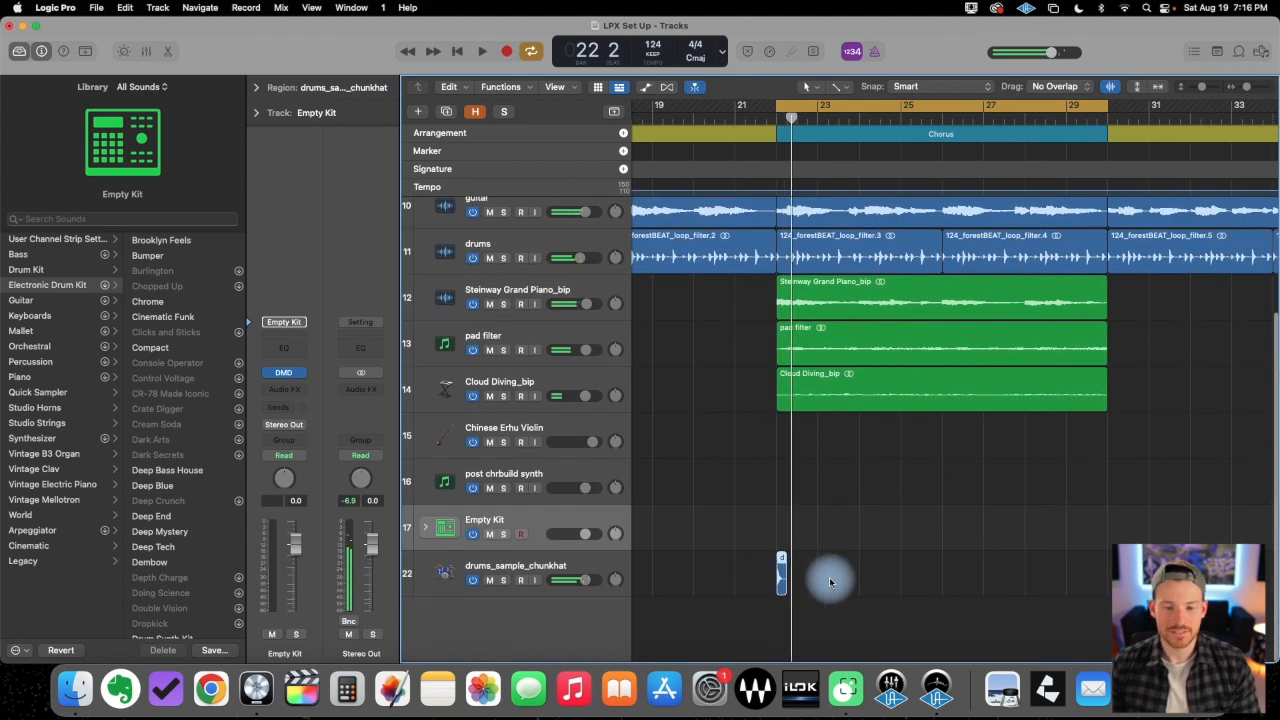
Step: Duplicate the hat region into four consecutive hits and set the track's volume to -2.3 dB while playing it back
drag(781, 575, 800, 575)
shift+click(779, 572)
key(space)
mouse_move(575, 580)
mouse_down()
mouse_move(564, 579)
mouse_move(586, 580)
mouse_up()
key(space)
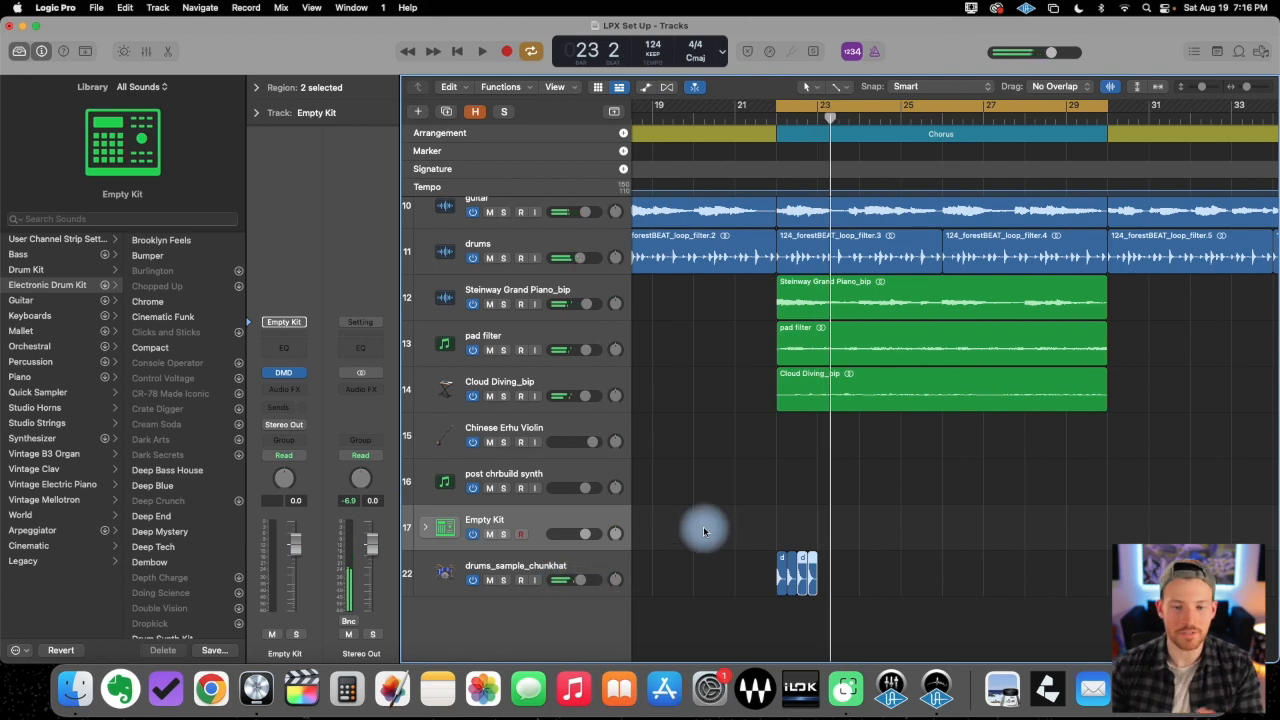
Step: Delete the drums_sample_chunkhat audio track below the Empty Kit stack
click(588, 563)
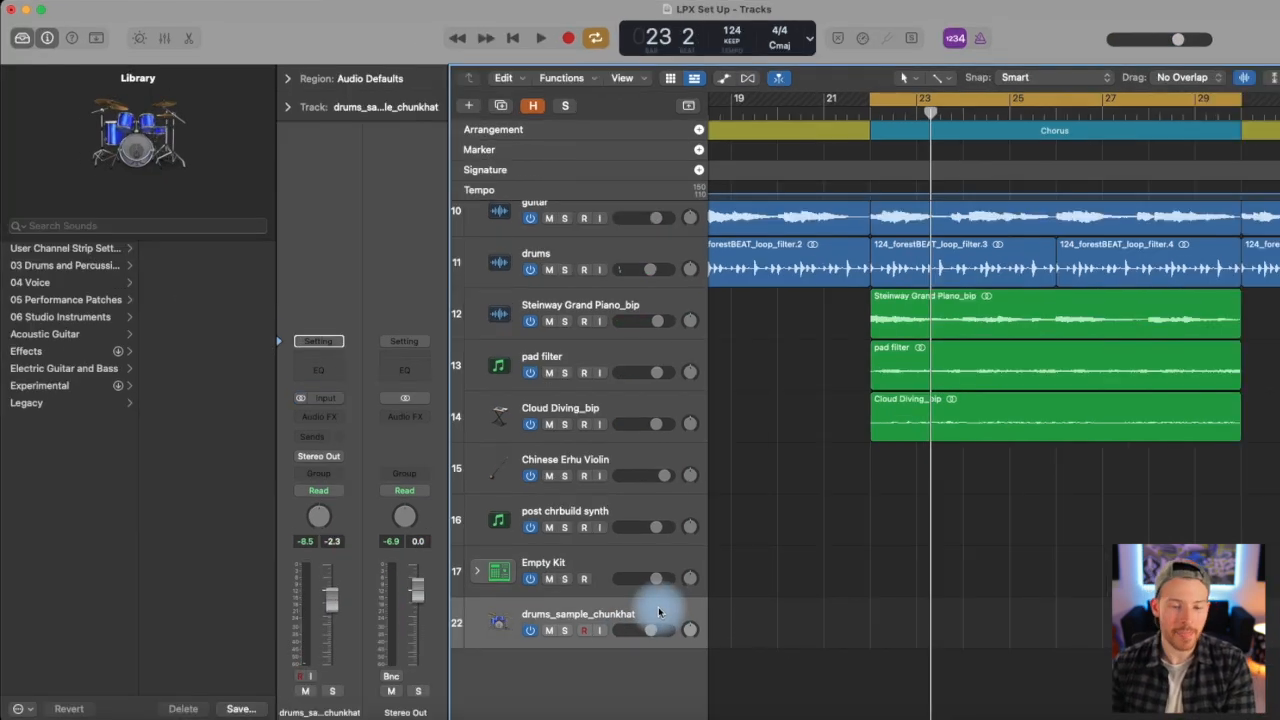
key(super+BackSpace)
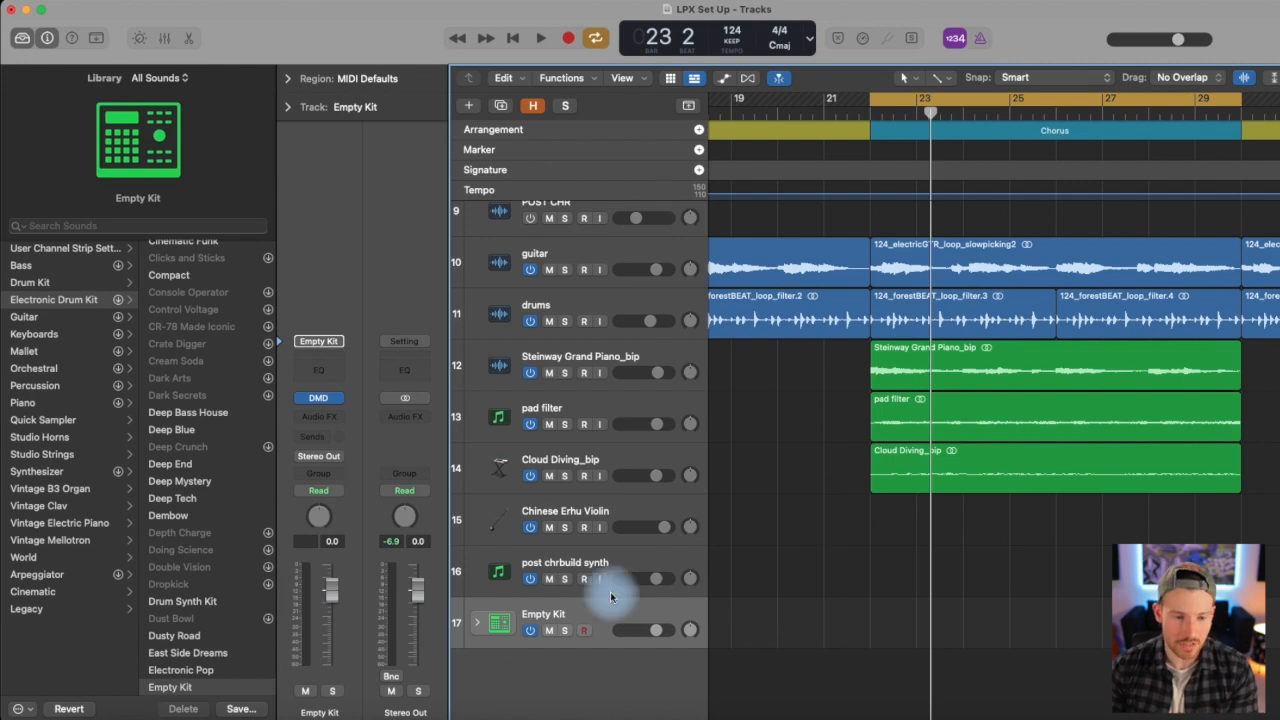
Step: Expand the Empty Kit stack and examine the channel strips of its kick, clap, rim and chunkhat subtracks
click(477, 624)
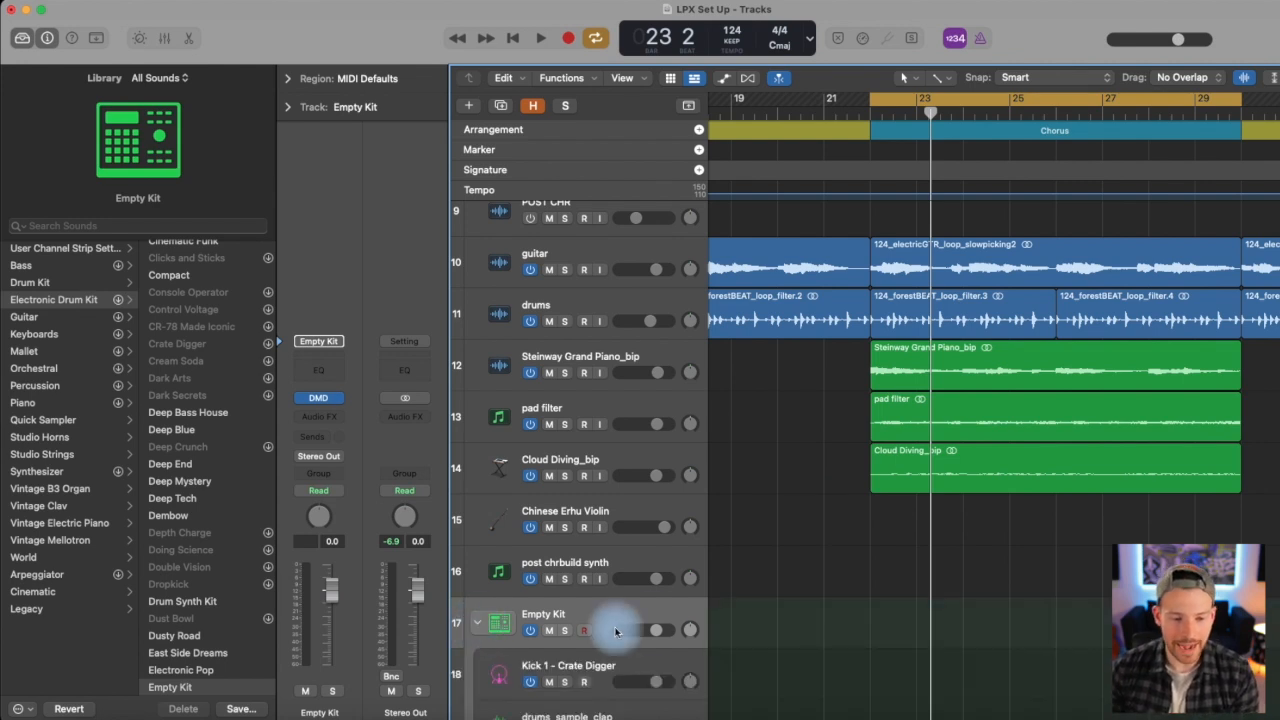
scroll(655, 620, down, 4)
click(606, 460)
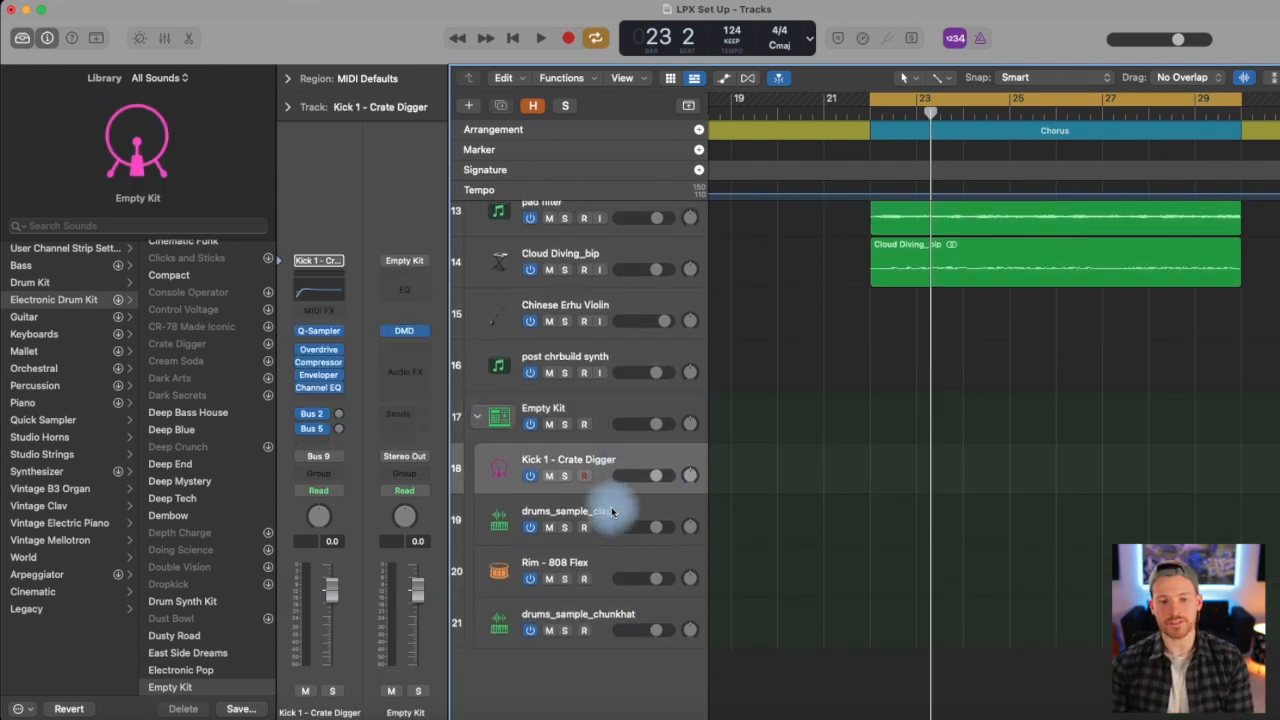
click(609, 524)
click(606, 562)
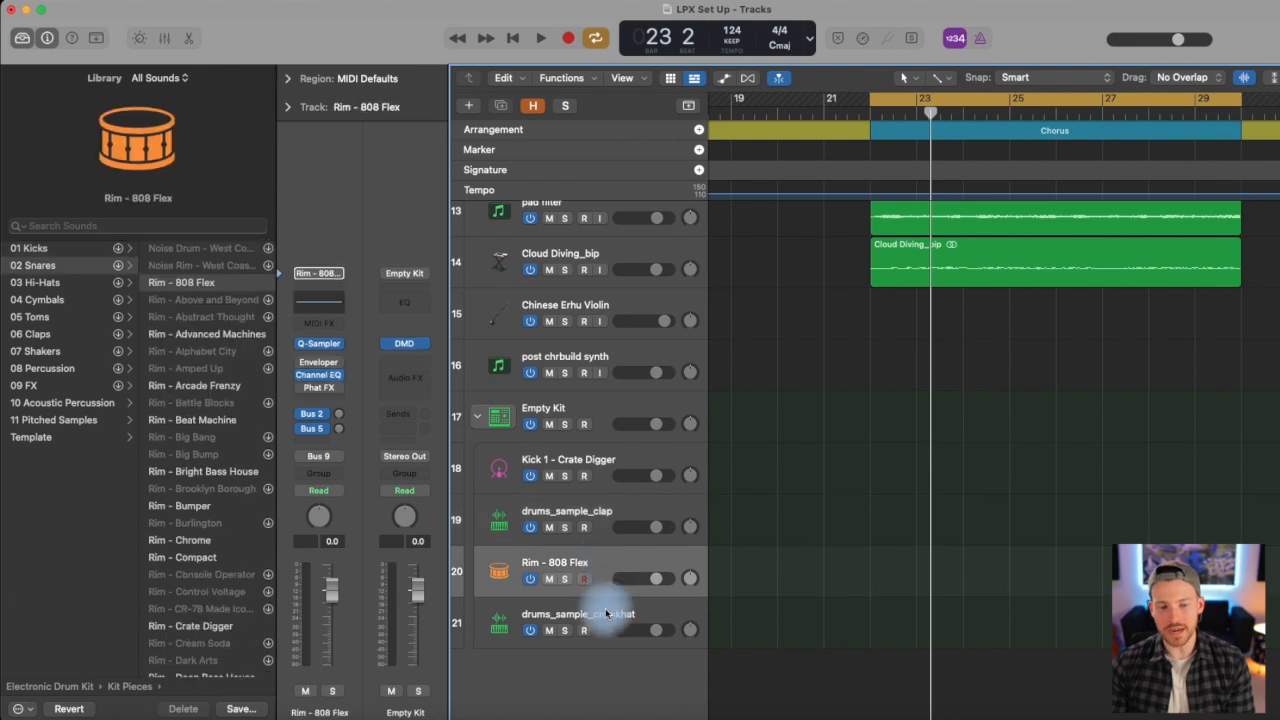
click(606, 613)
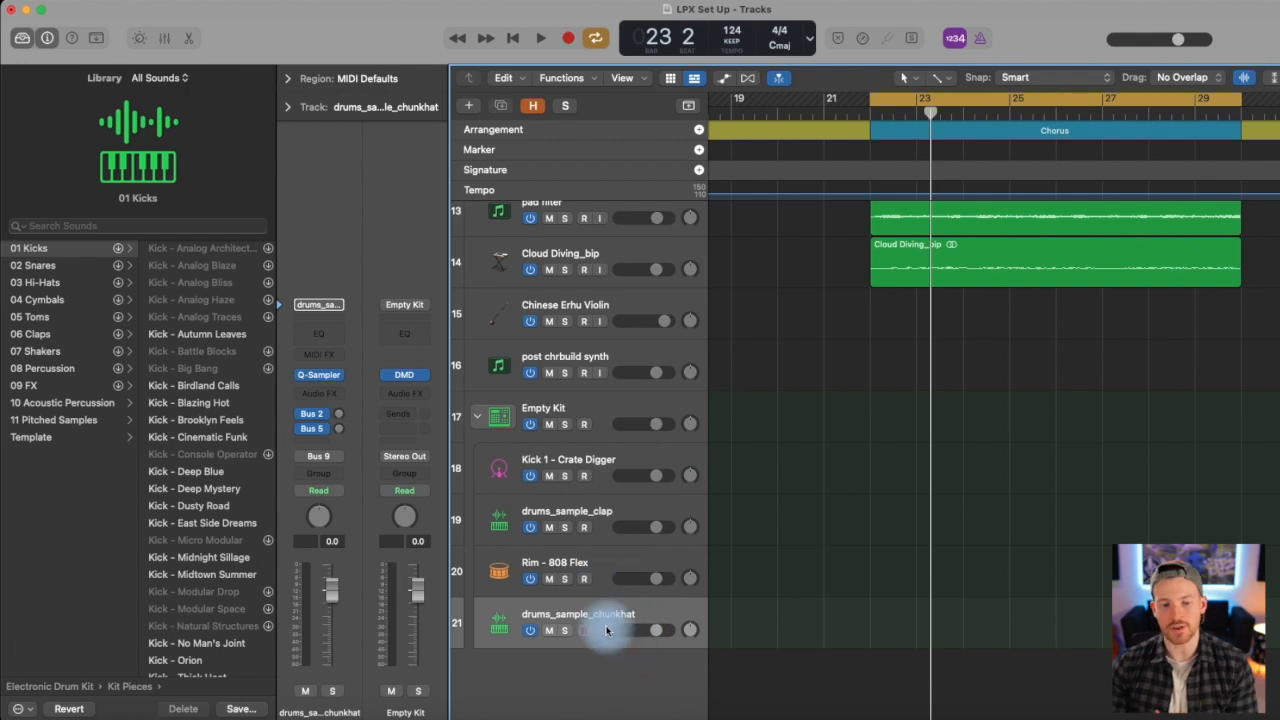
Step: Rename the collapsed Empty Kit stack as drums and the forestBEAT audio track as drum loop
click(477, 416)
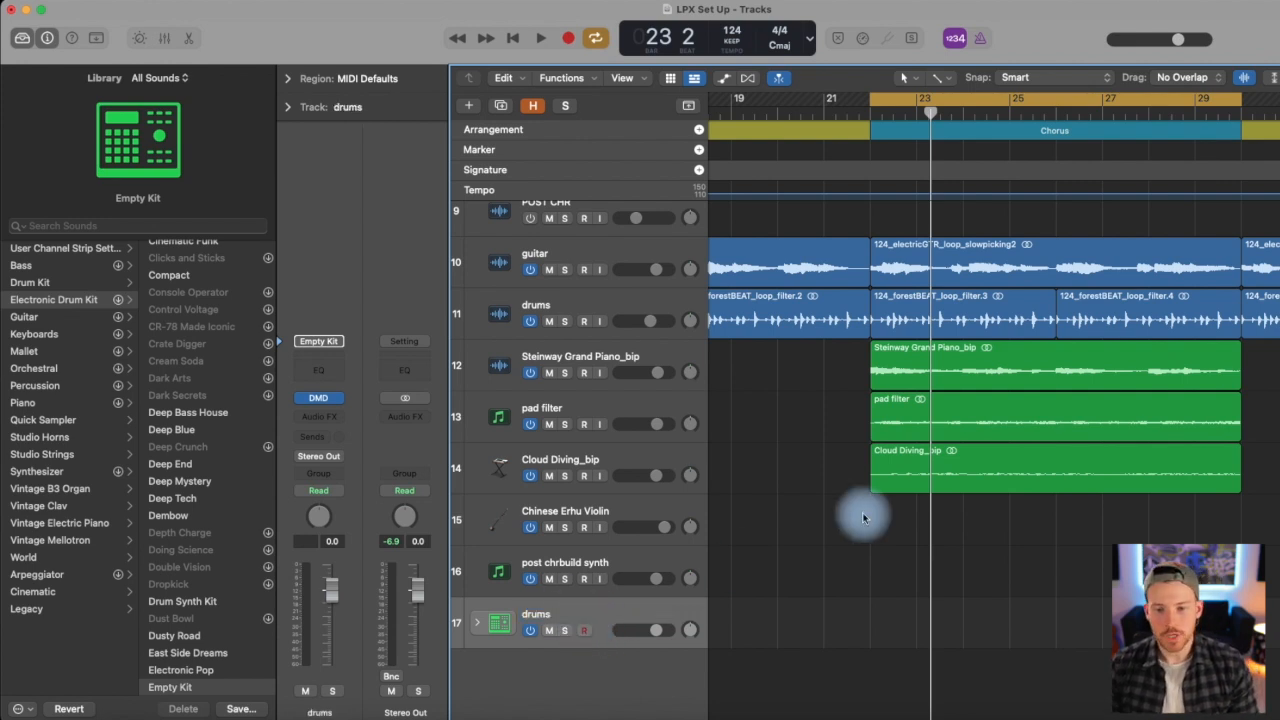
click(548, 312)
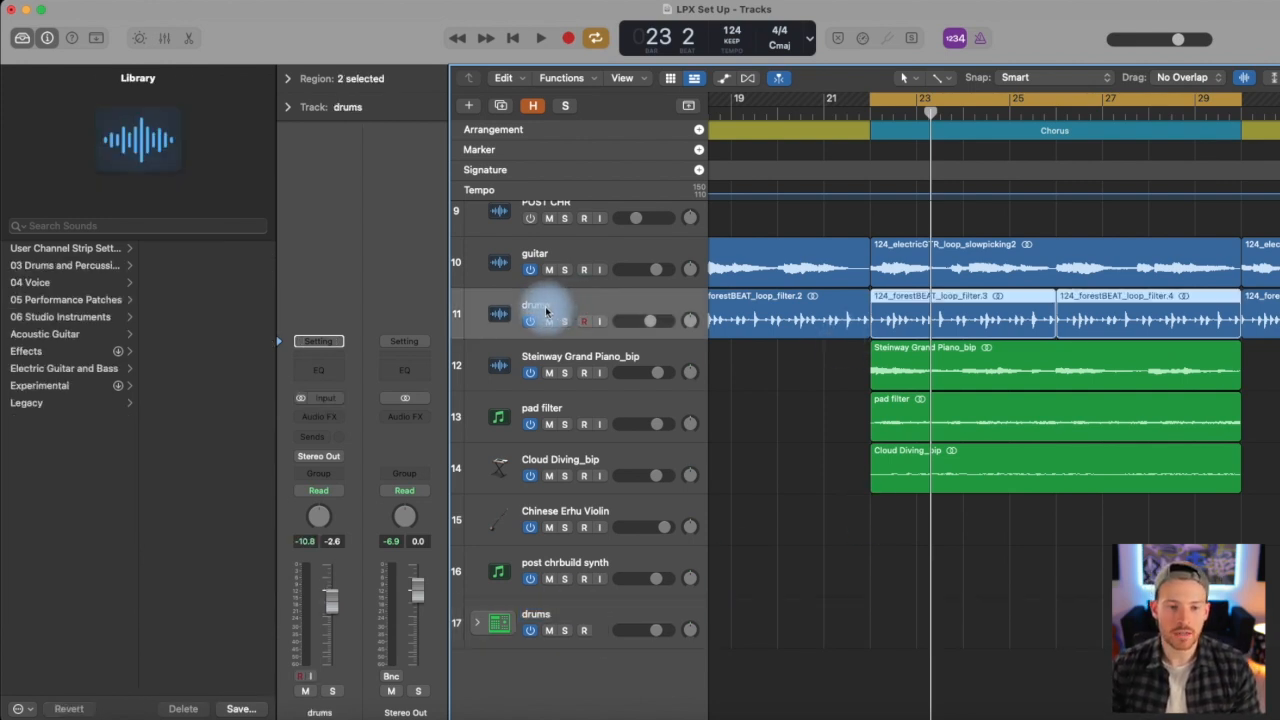
text(drum loop)
key(Return)
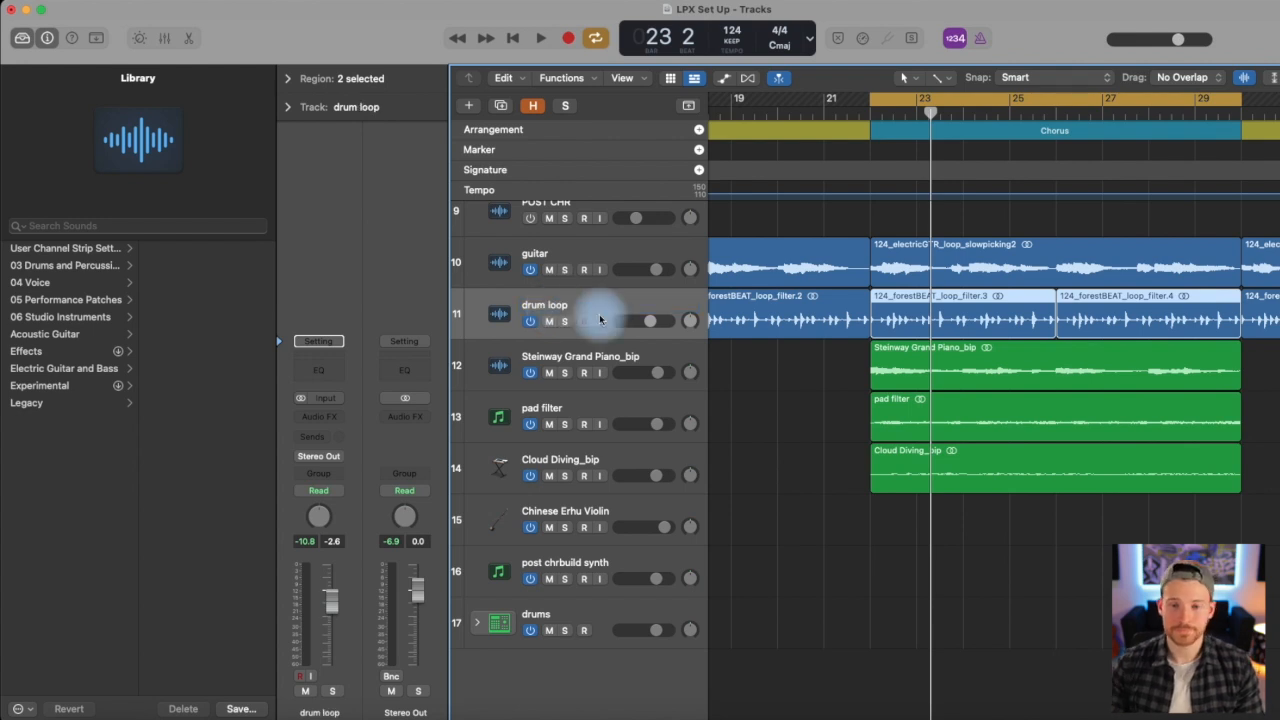
Step: Hide the Library and move the drum loop track directly above the drums stack
click(21, 40)
drag(333, 308, 310, 578)
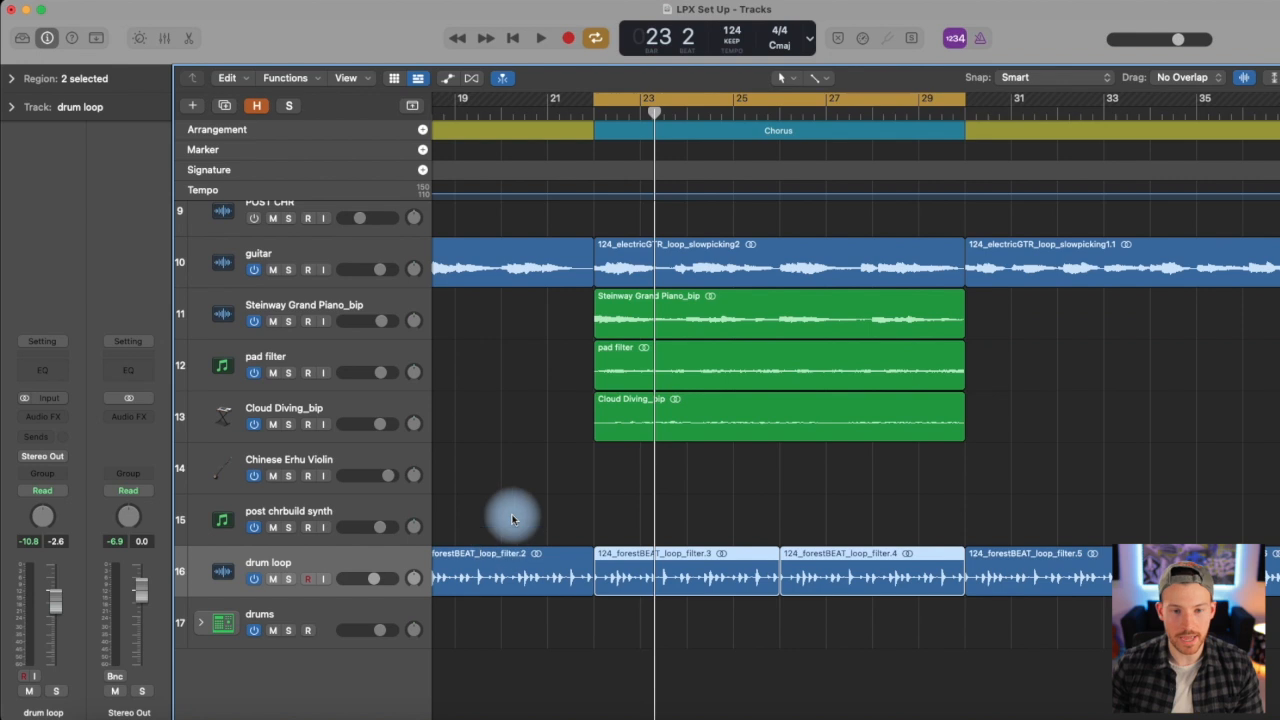
Step: Expand the drums stack to show its subtracks and turn off the chorus cycle range
click(194, 620)
scroll(189, 620, up, 1)
click(200, 623)
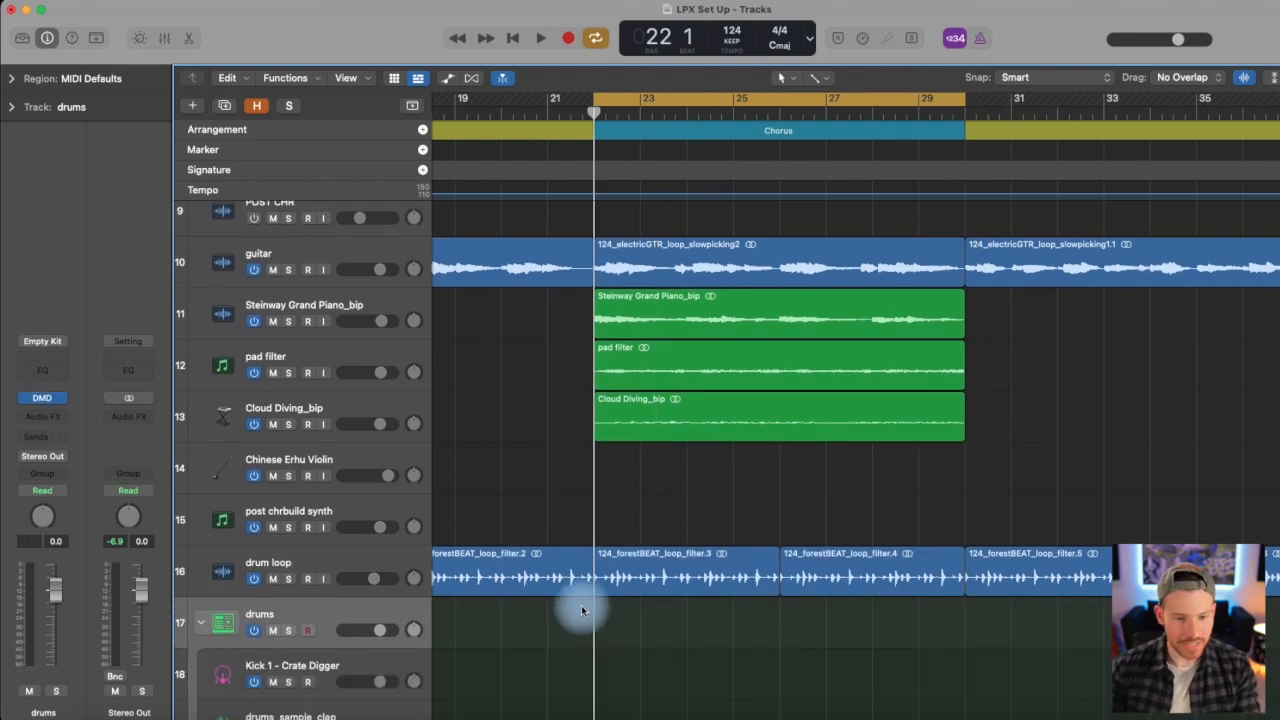
scroll(640, 615, down, 5)
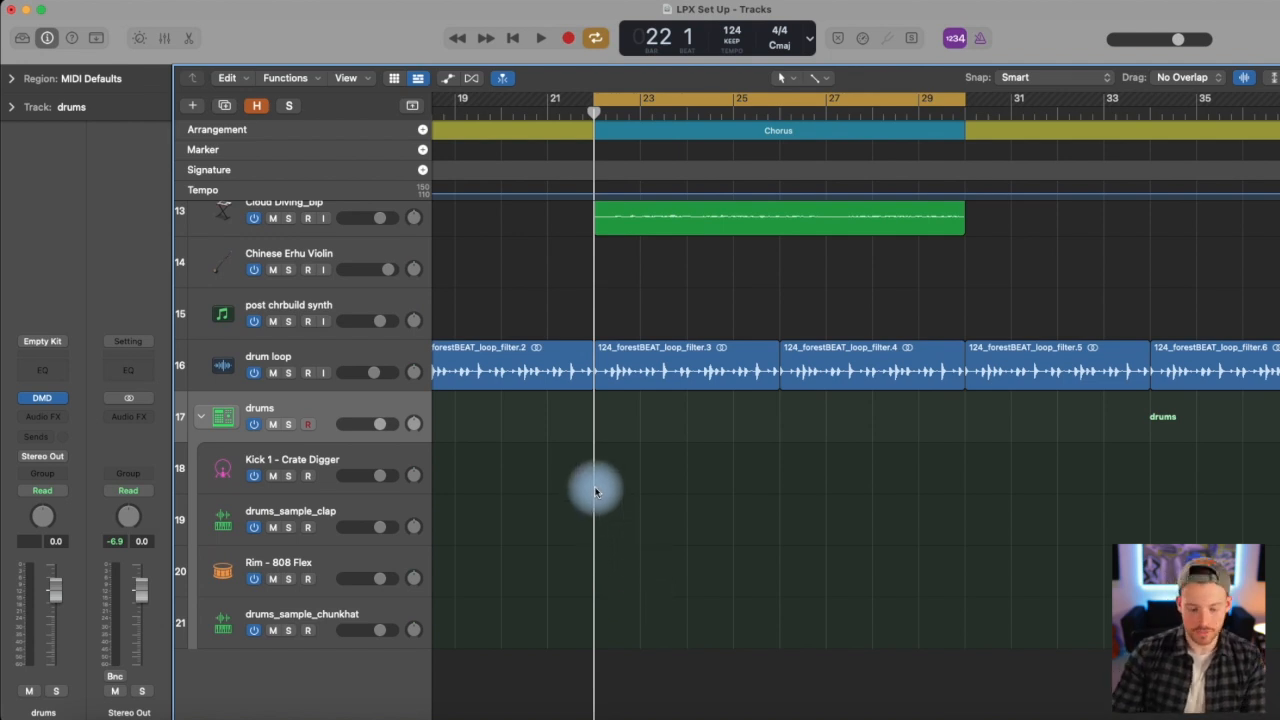
click(603, 104)
click(548, 108)
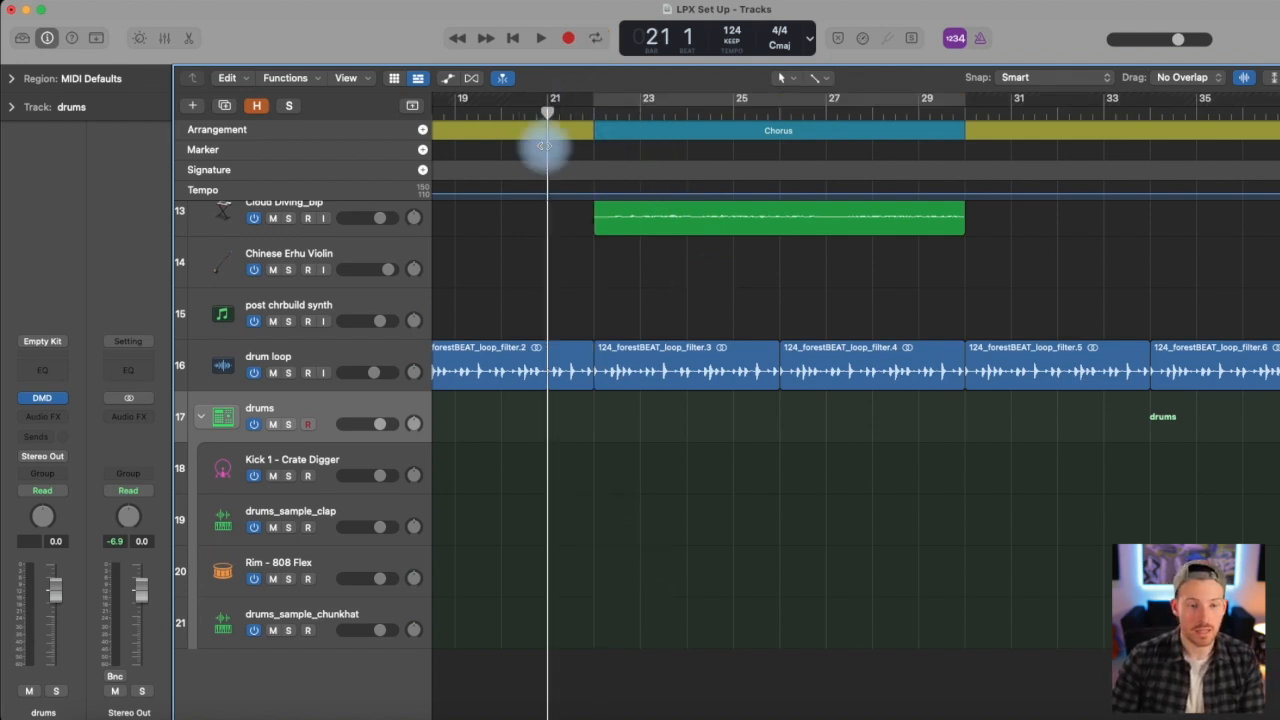
Step: Audition the kick against the soloed drum loop from bar 22, and clear the solos
click(594, 108)
click(288, 372)
key(space)
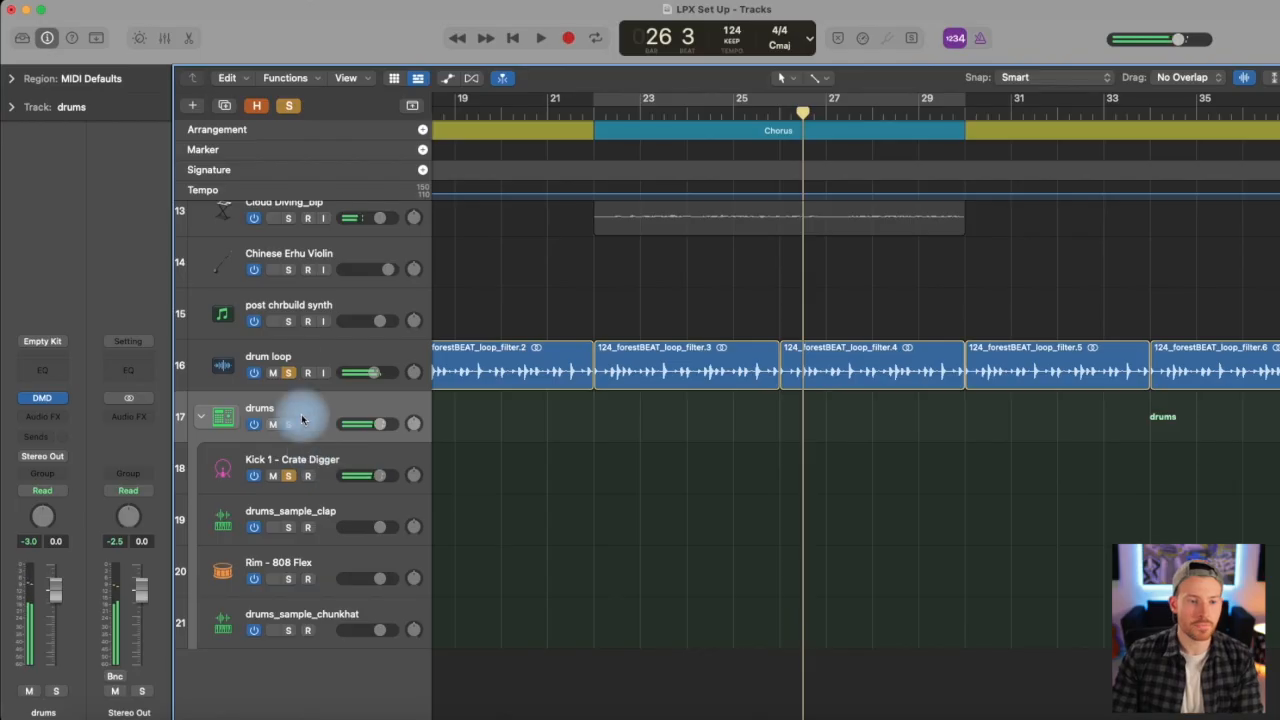
click(297, 448)
click(289, 475)
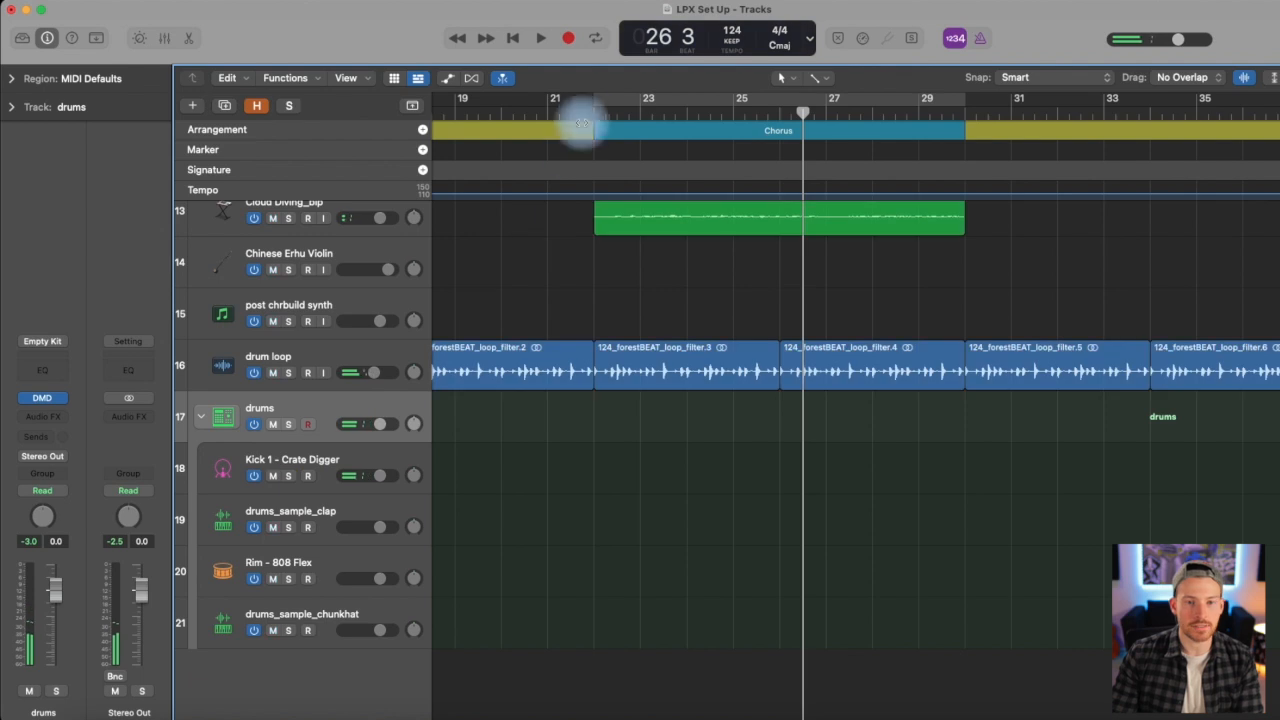
Step: Record a kick pattern on the drums track across the chorus, starting from bar 22
click(595, 111)
key(r)
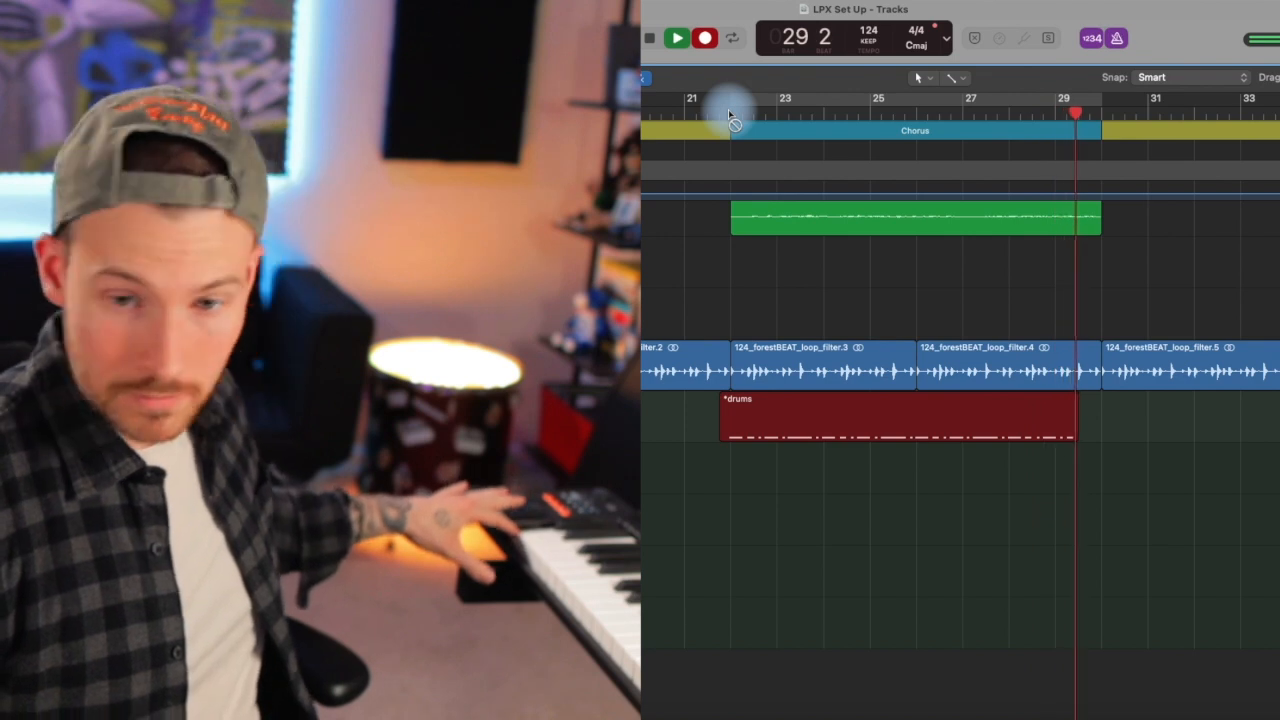
key(space)
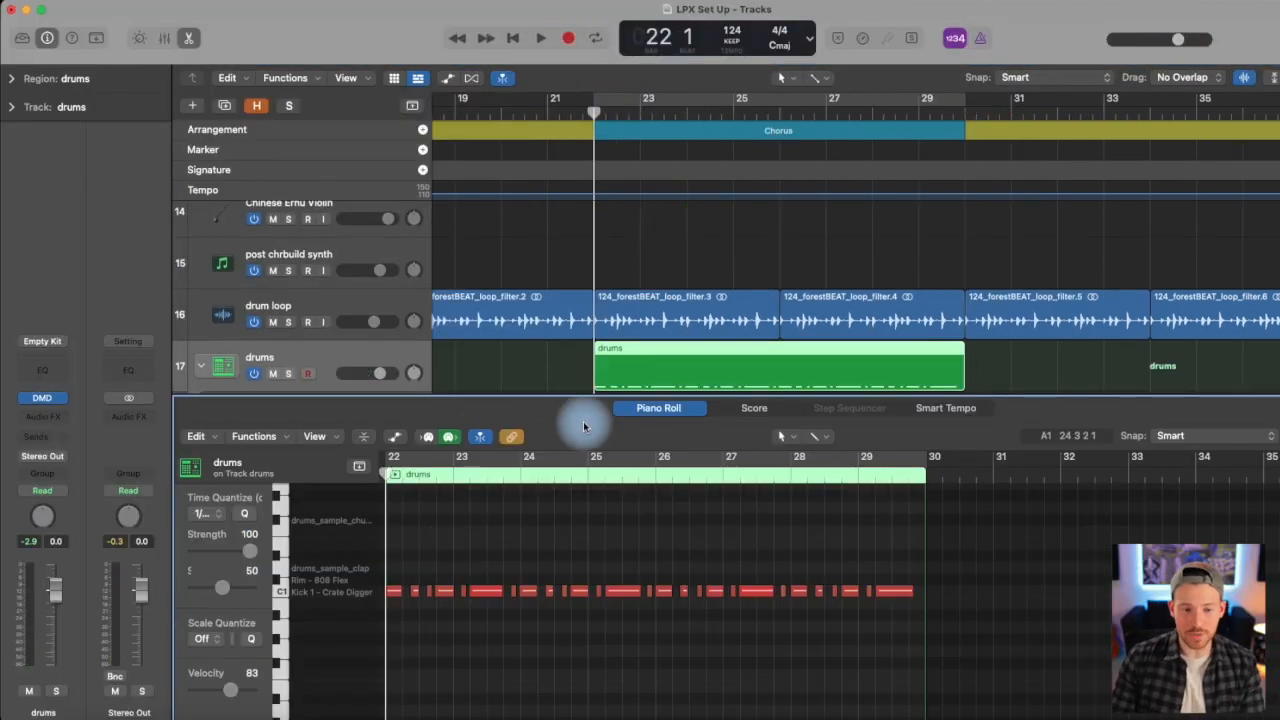
Step: Quantize all the recorded kick notes to 1/16 Swing A in the Piano Roll, play the result and close the editor
scroll(586, 523, left, 2)
drag(415, 530, 994, 614)
click(214, 515)
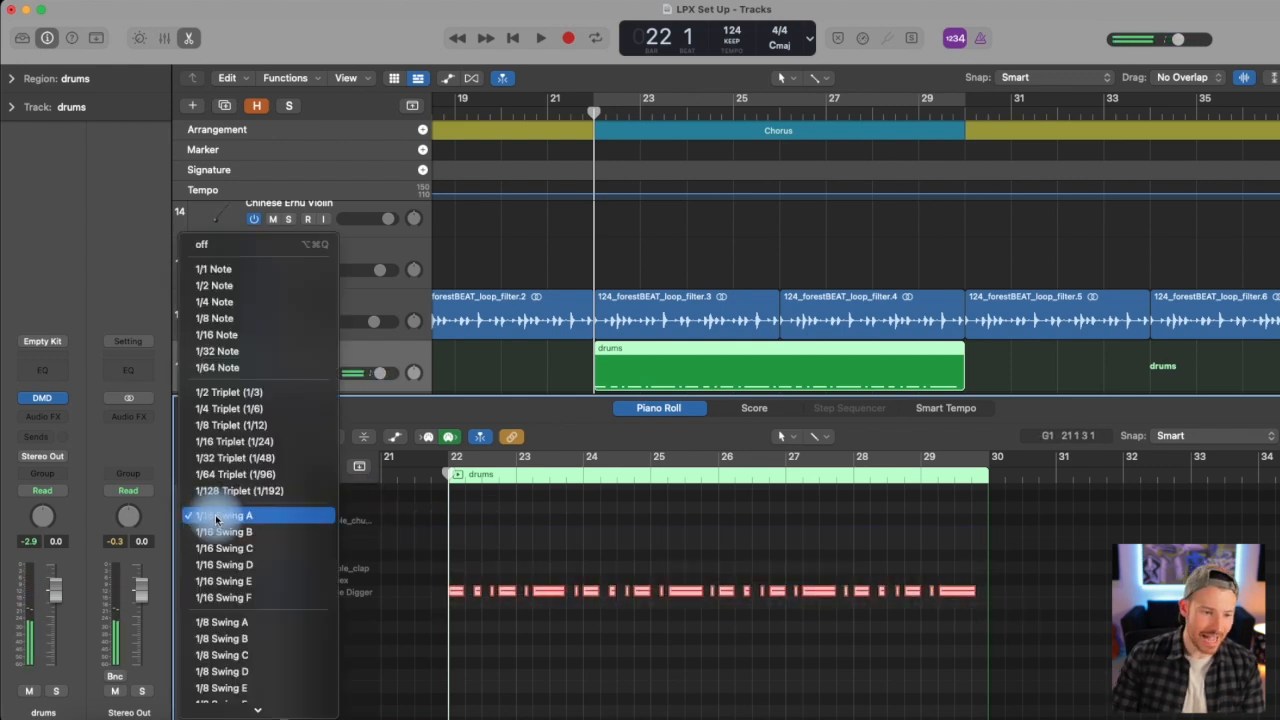
click(231, 516)
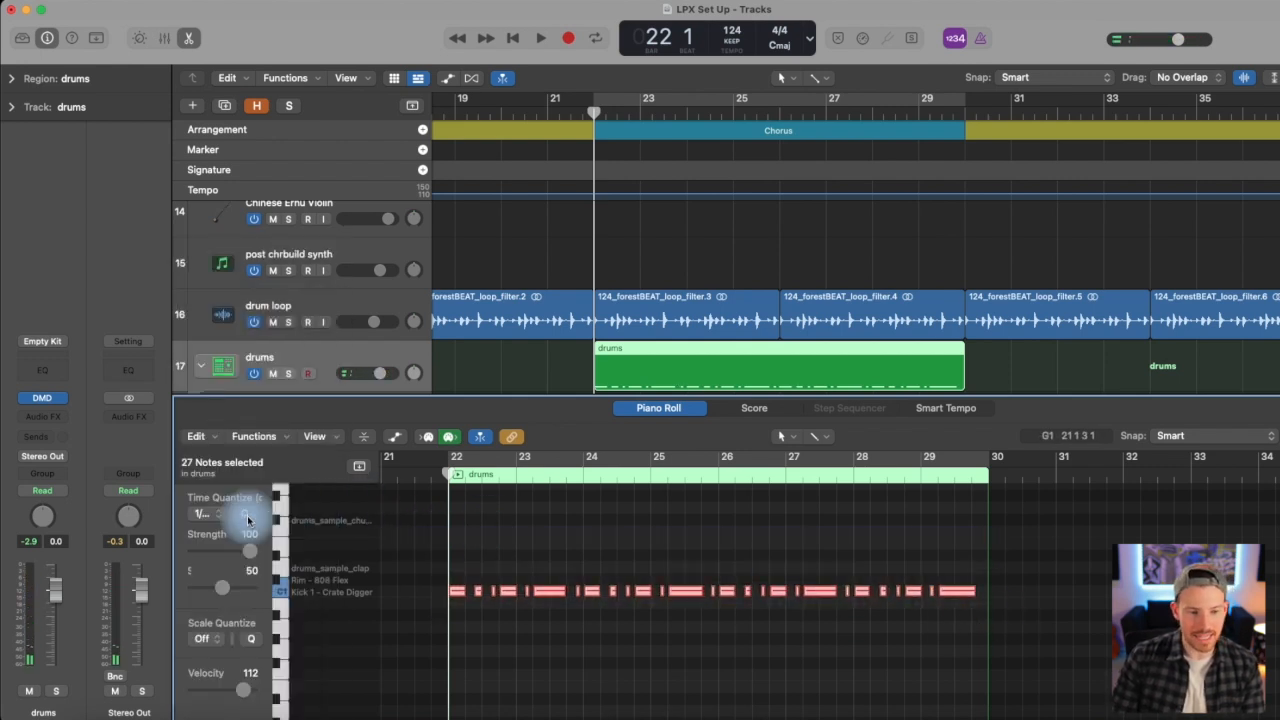
click(564, 536)
key(space)
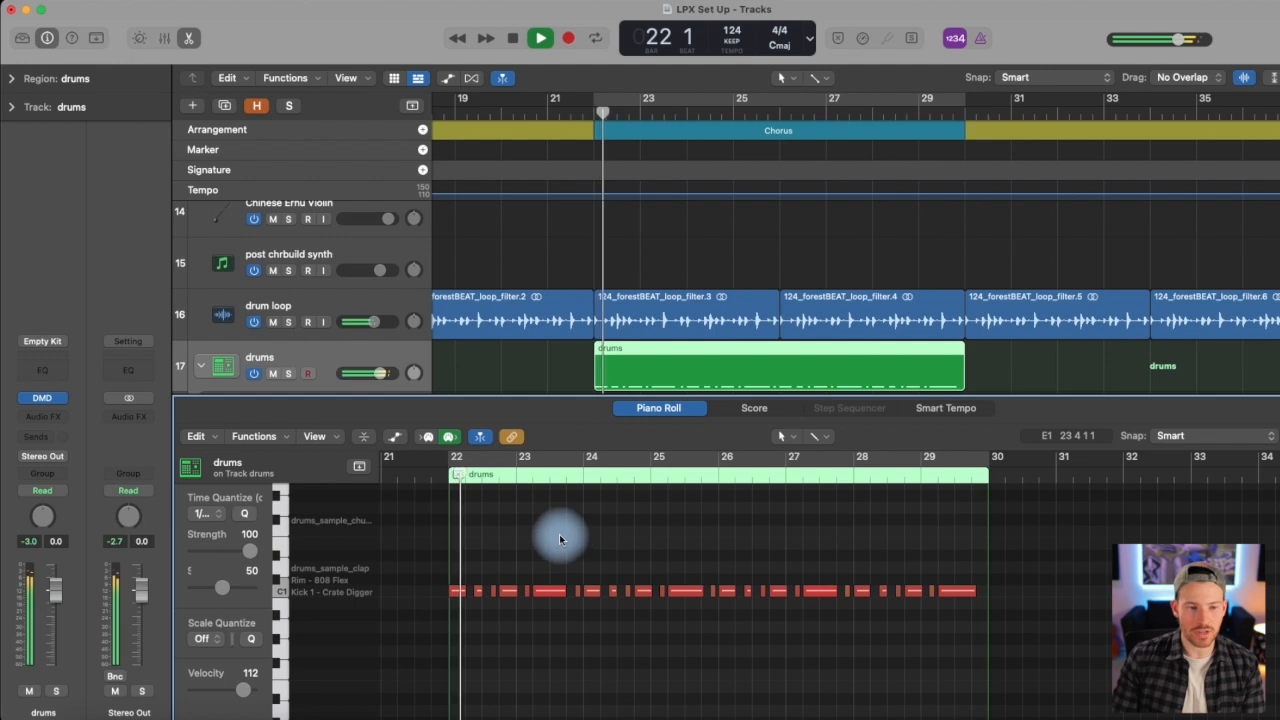
click(191, 40)
key(space)
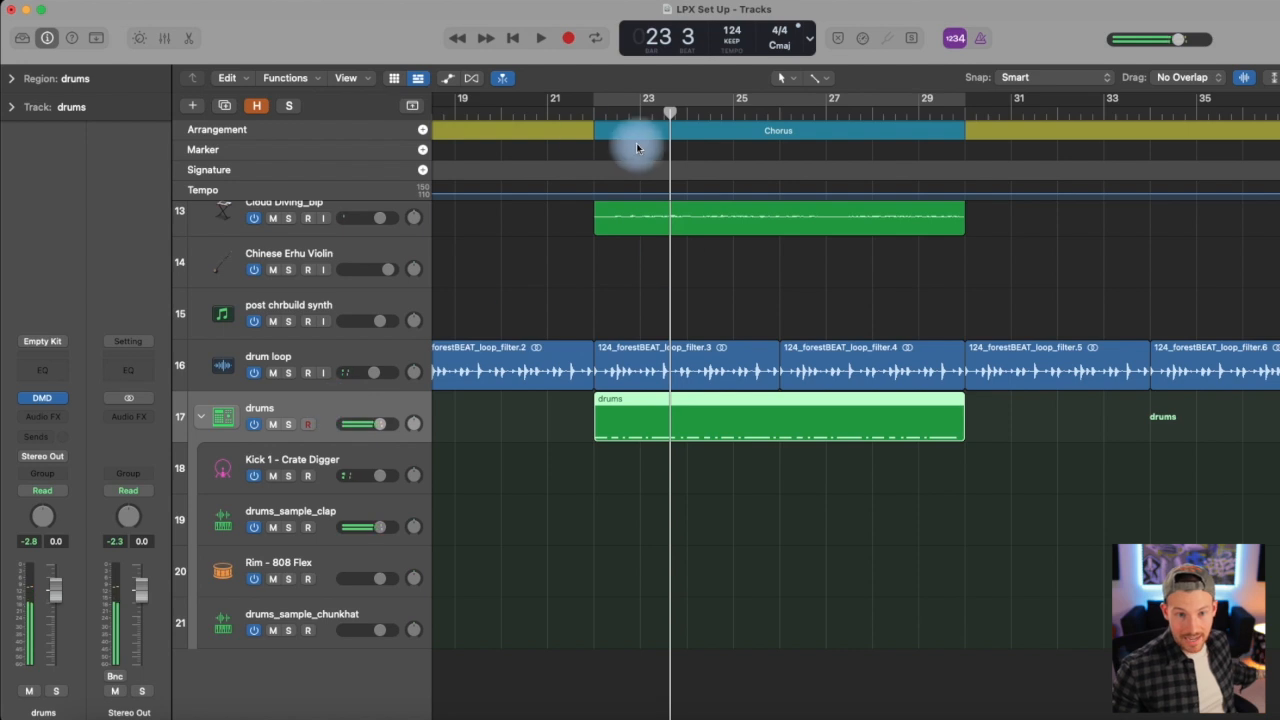
Step: Record a clap part over the kick pattern in the chorus drums region, starting the take just before bar 22
click(572, 110)
key(r)
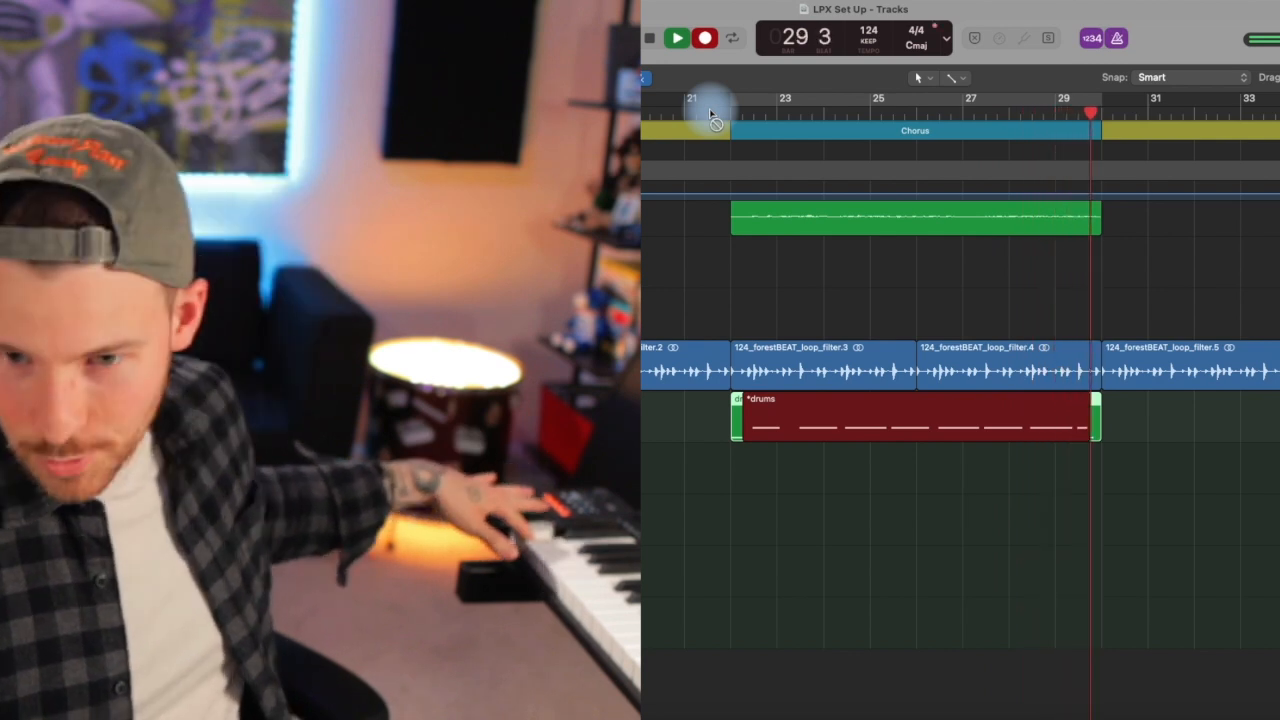
key(space)
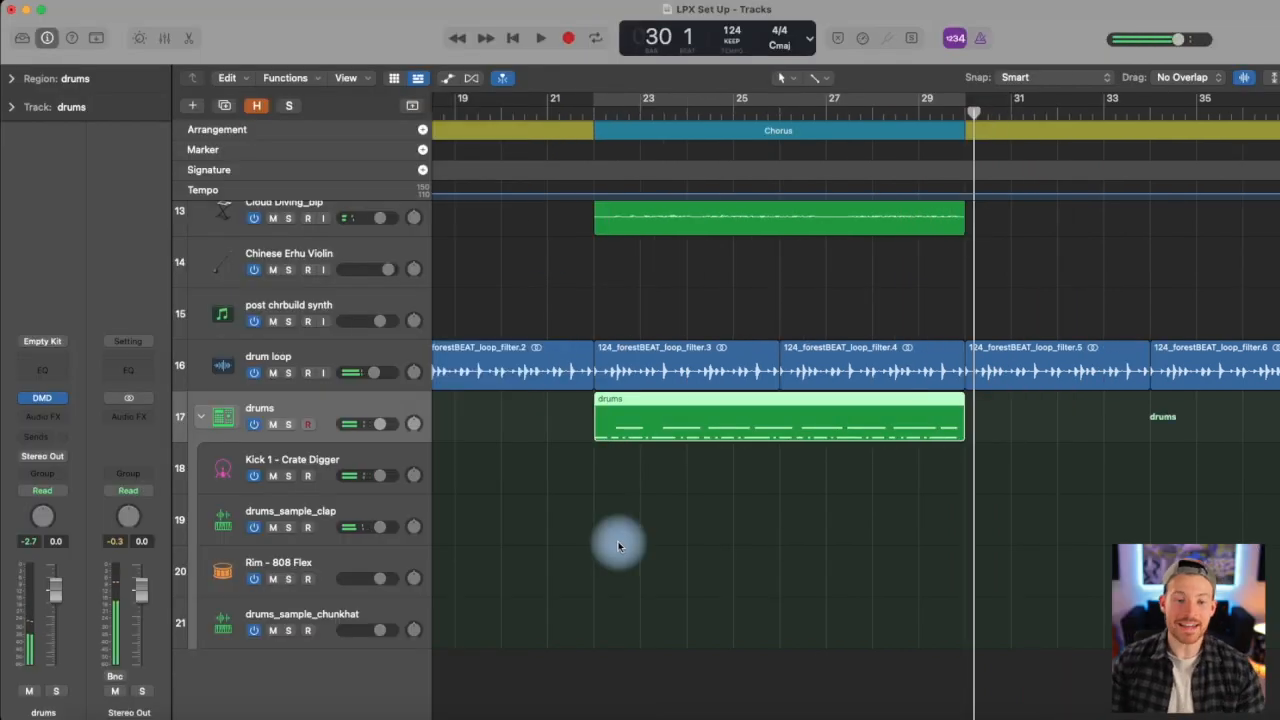
Step: Open the drums region in the Piano Roll and quantize all its kick and clap notes with the 1/16 swing setting
click(618, 546)
double_click(666, 426)
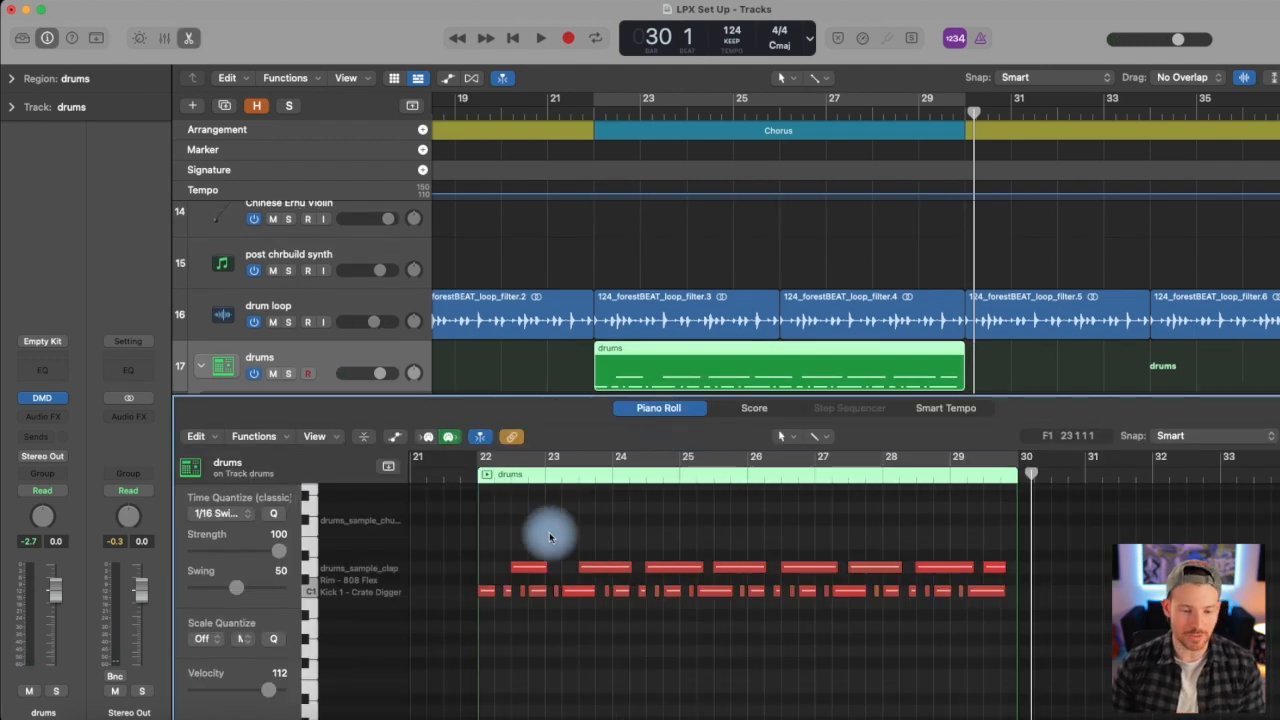
key(super+a)
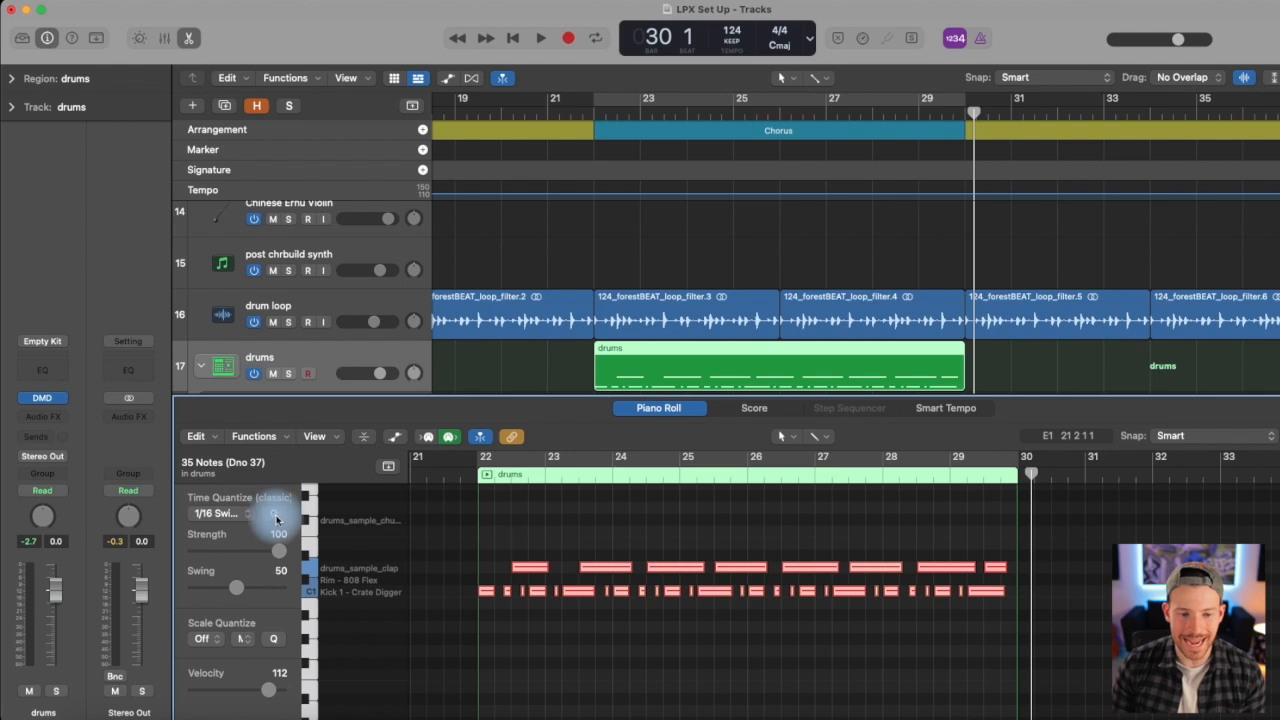
Step: Close the Piano Roll and lower the Rim - 808 Flex volume to about -5.6 dB
click(446, 535)
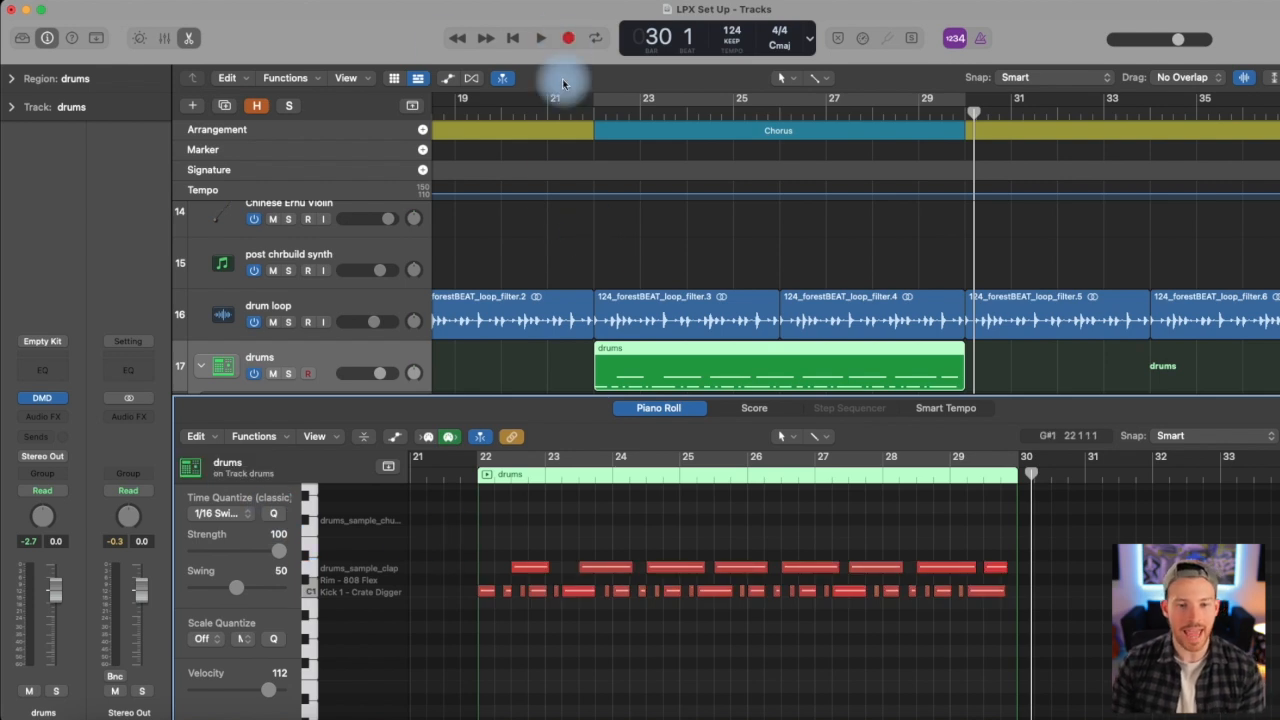
click(188, 38)
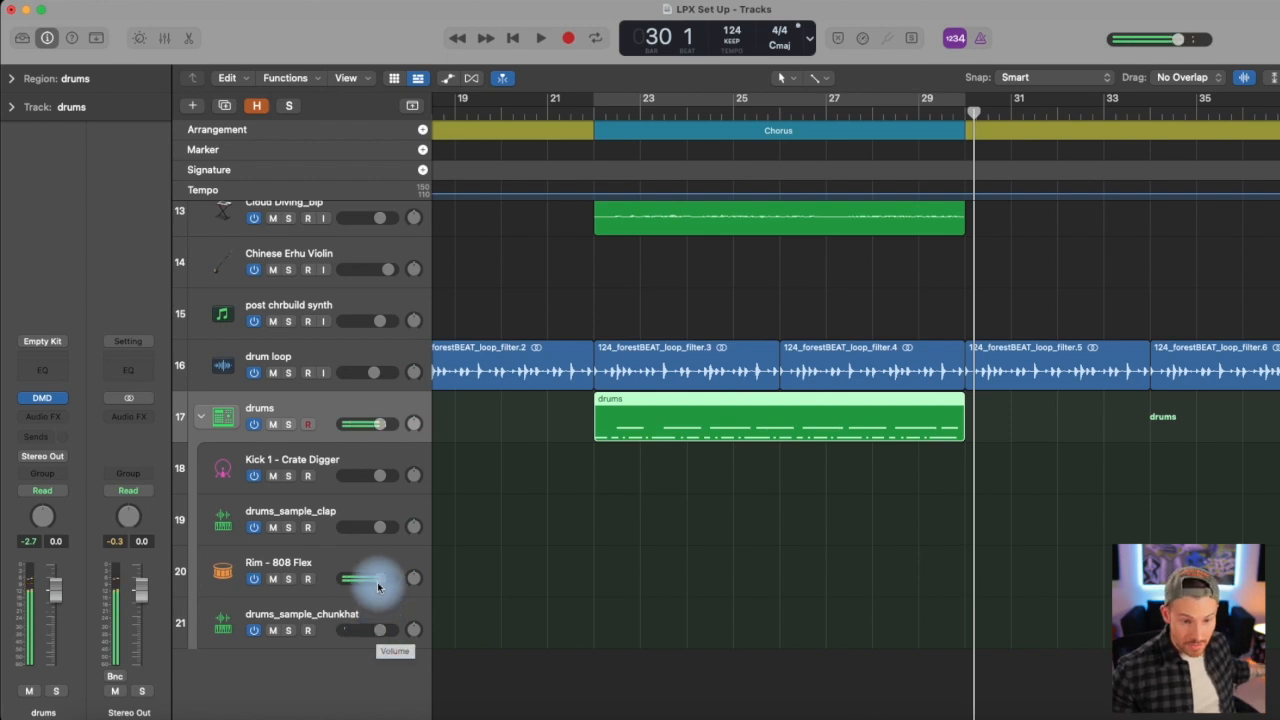
drag(378, 587, 362, 582)
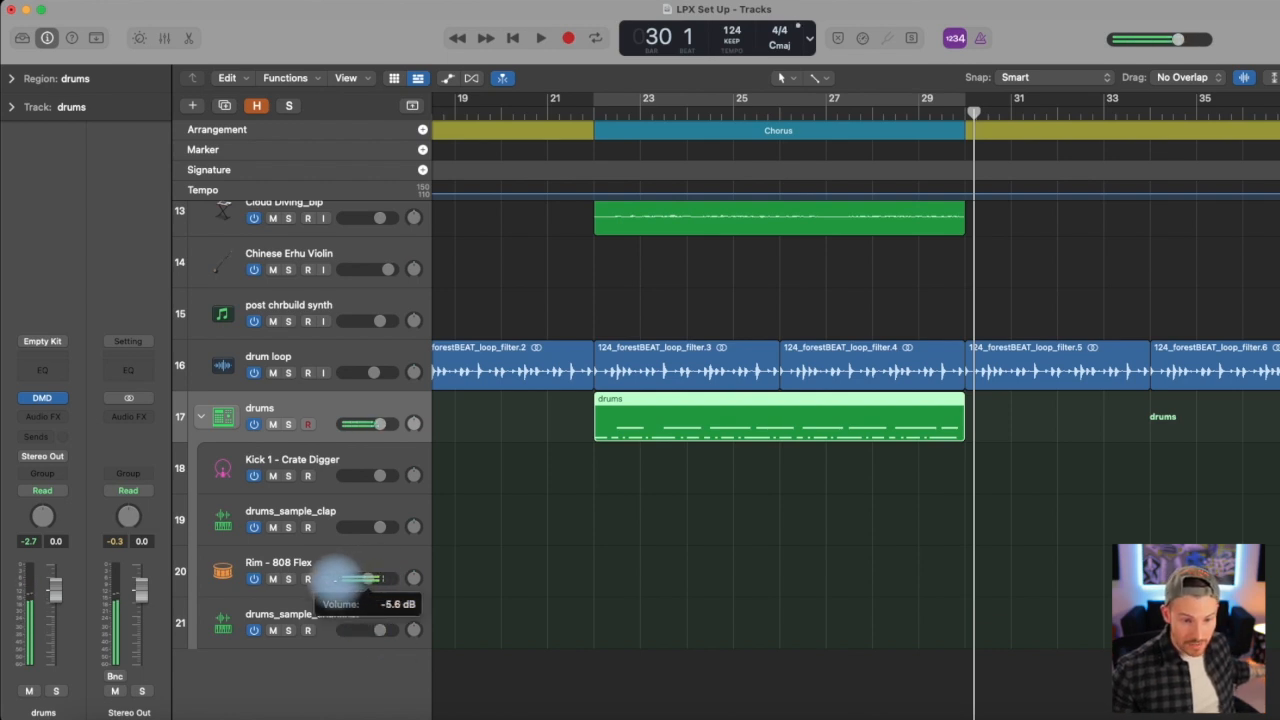
Step: Record the rim and chunkhat parts into the chorus drums region, starting the take from bar 21 beat 2
click(566, 110)
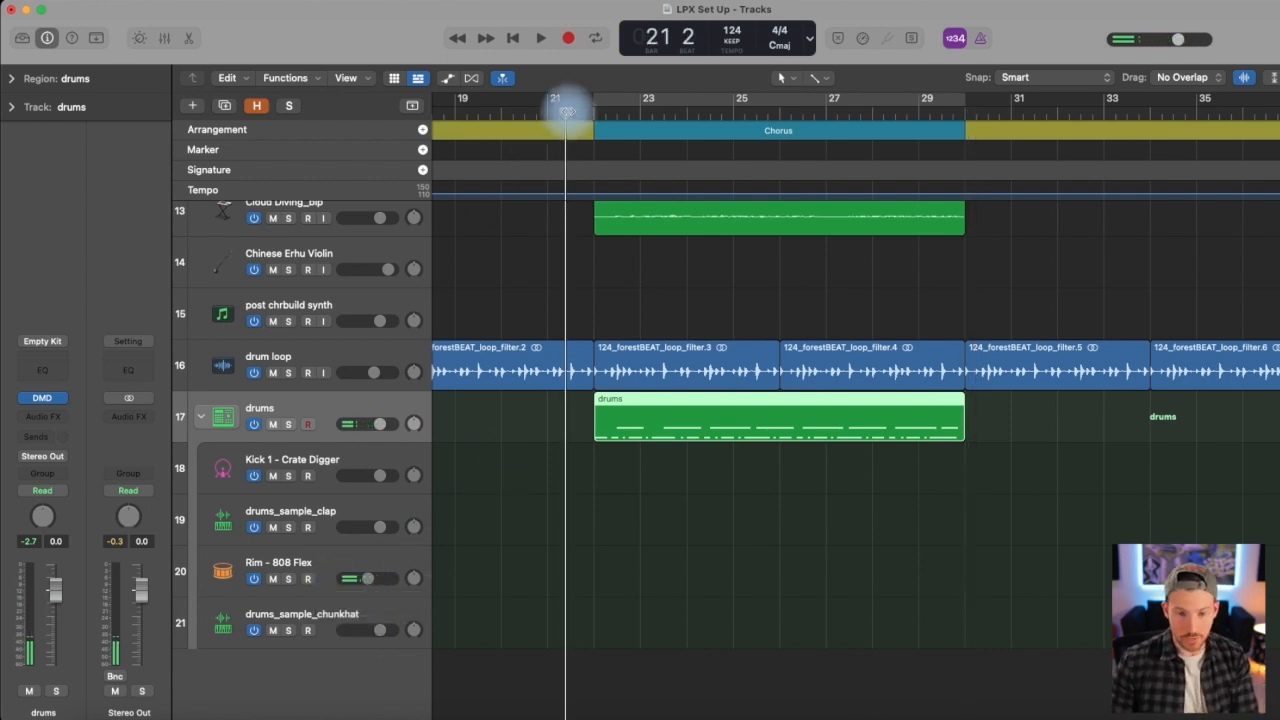
key(space)
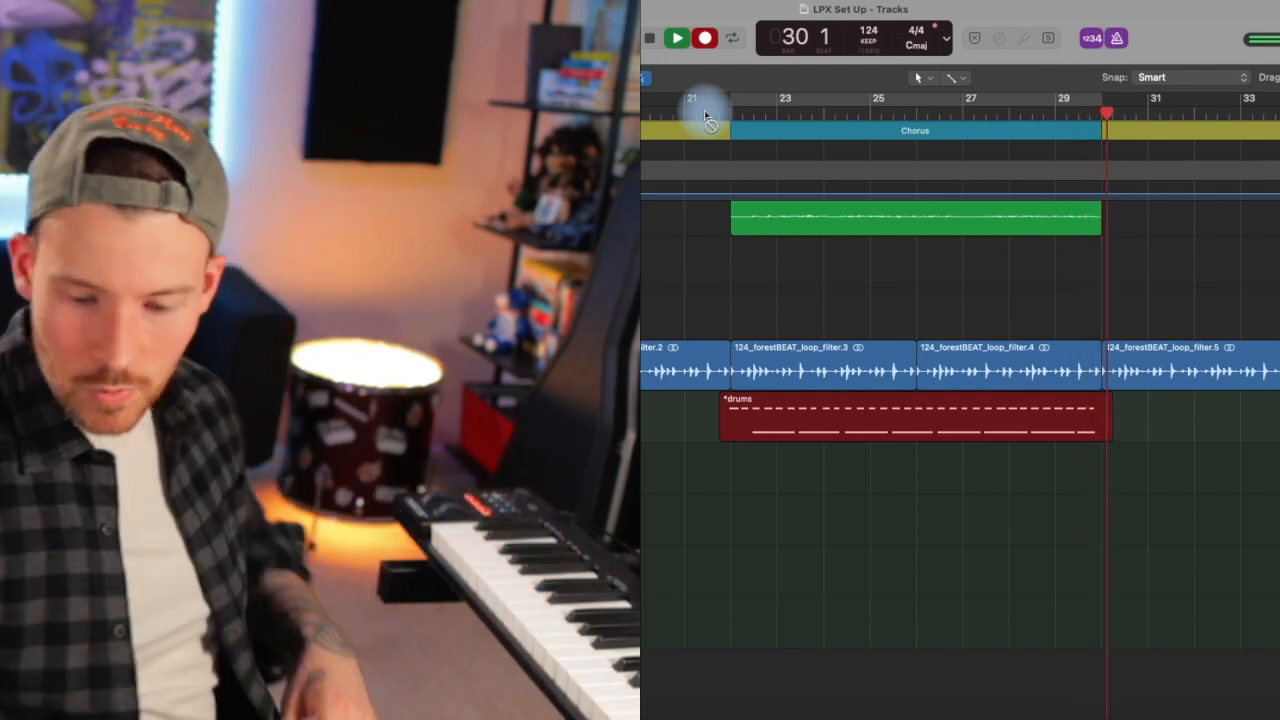
key(space)
click(576, 558)
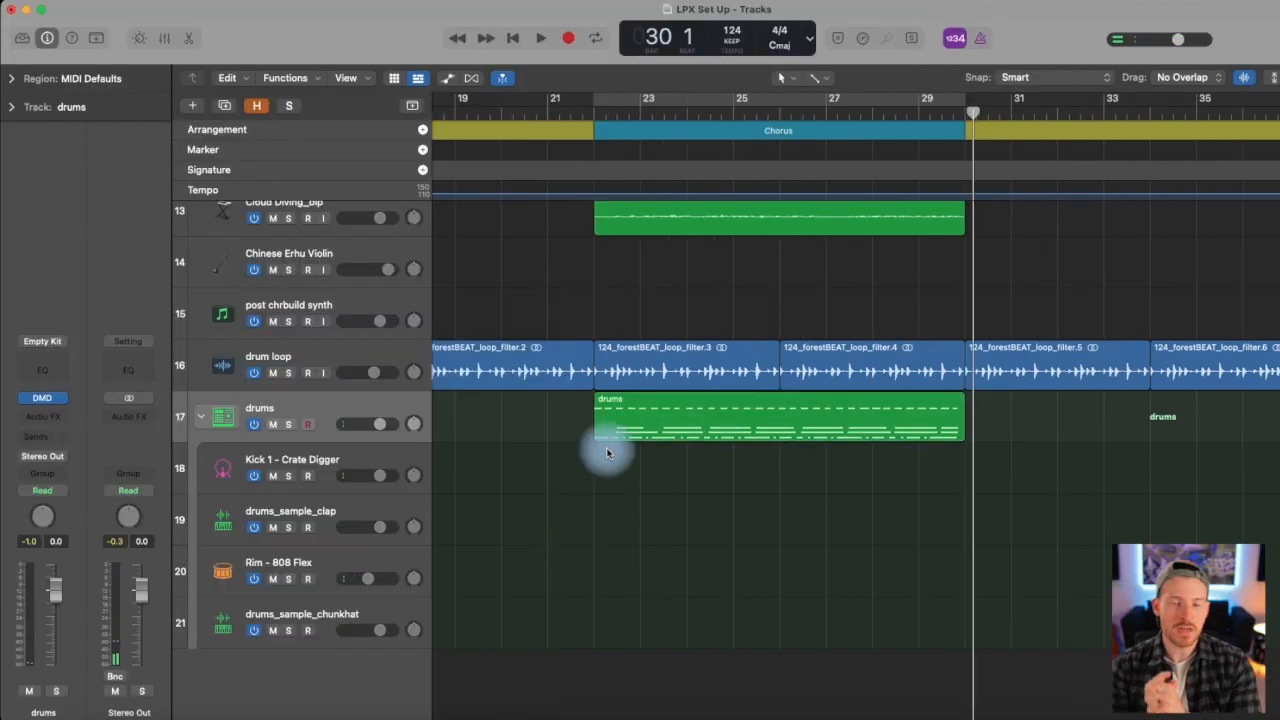
Step: Quantize all notes of the layered drums region with the 1/16 swing setting and play the chorus back from bar 21
click(42, 398)
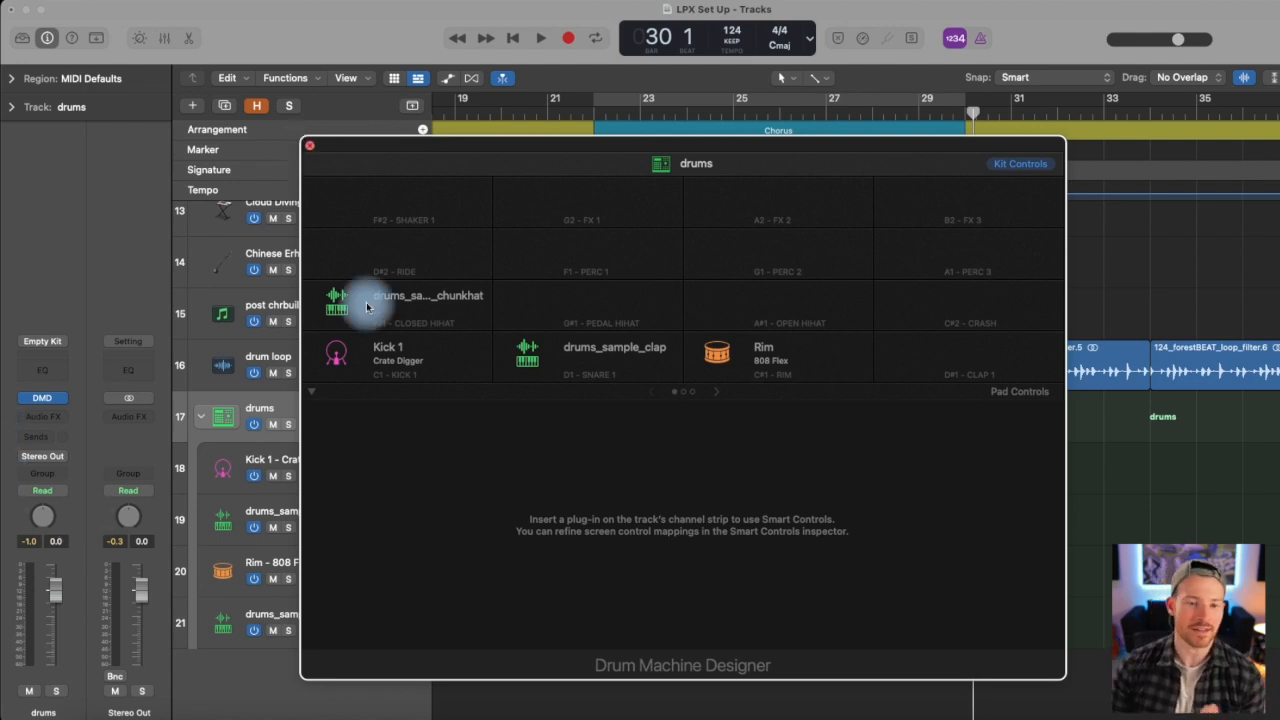
key(super+w)
double_click(628, 422)
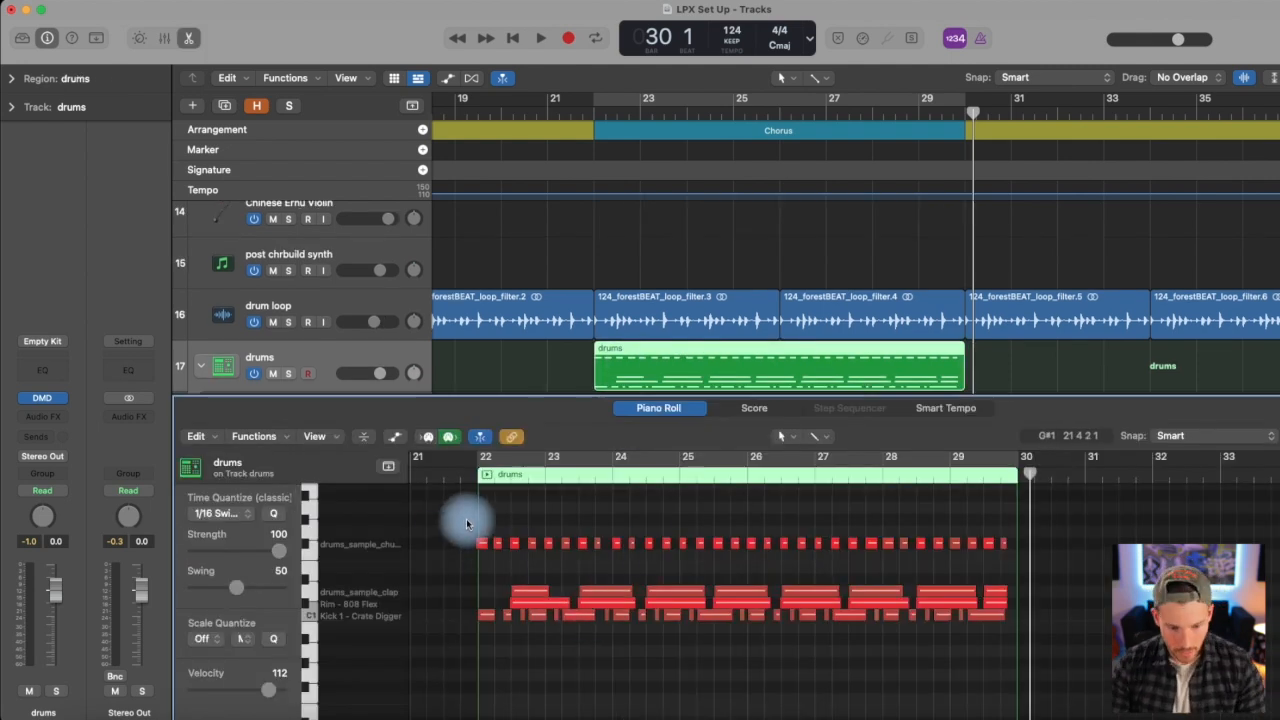
key(super+a)
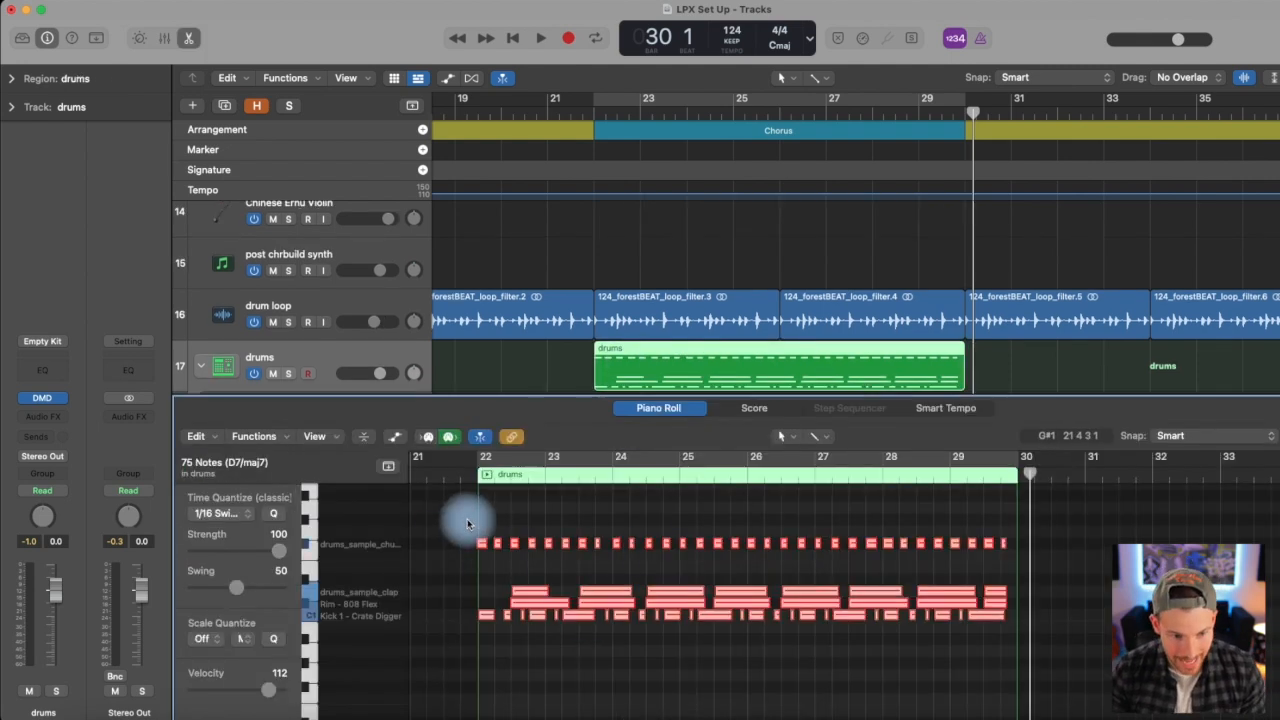
click(278, 514)
click(449, 514)
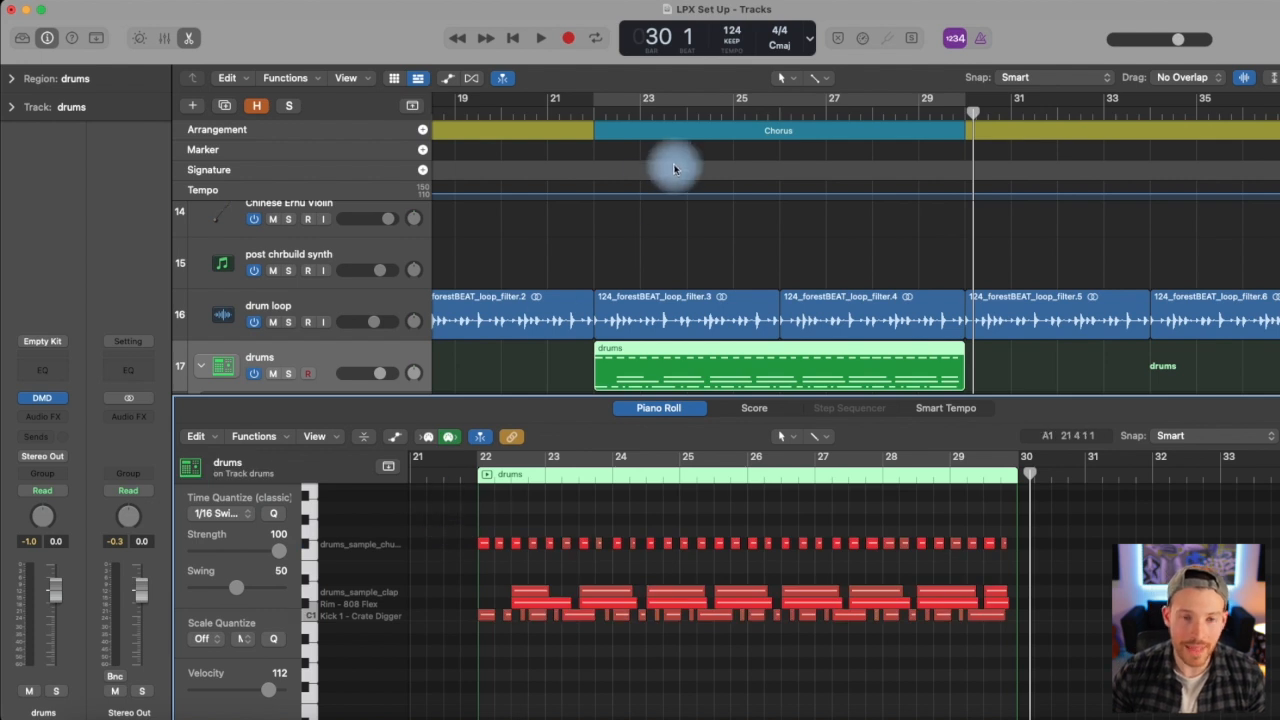
click(640, 104)
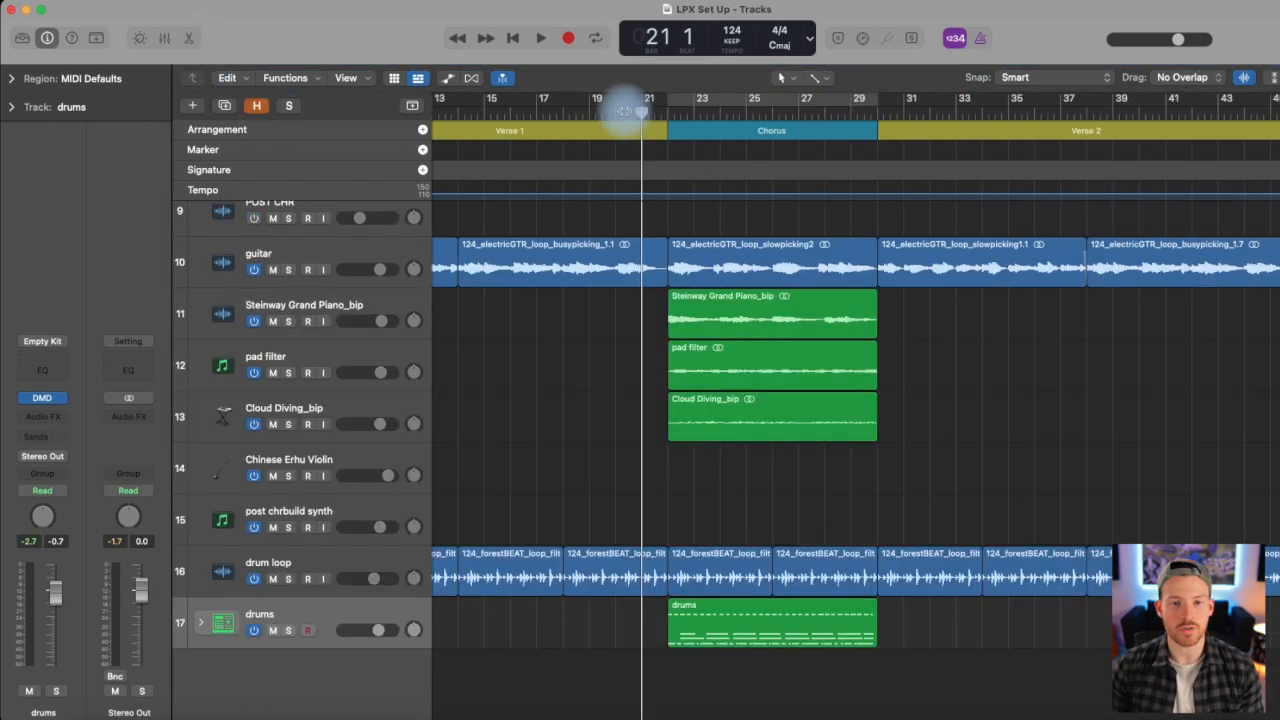
key(space)
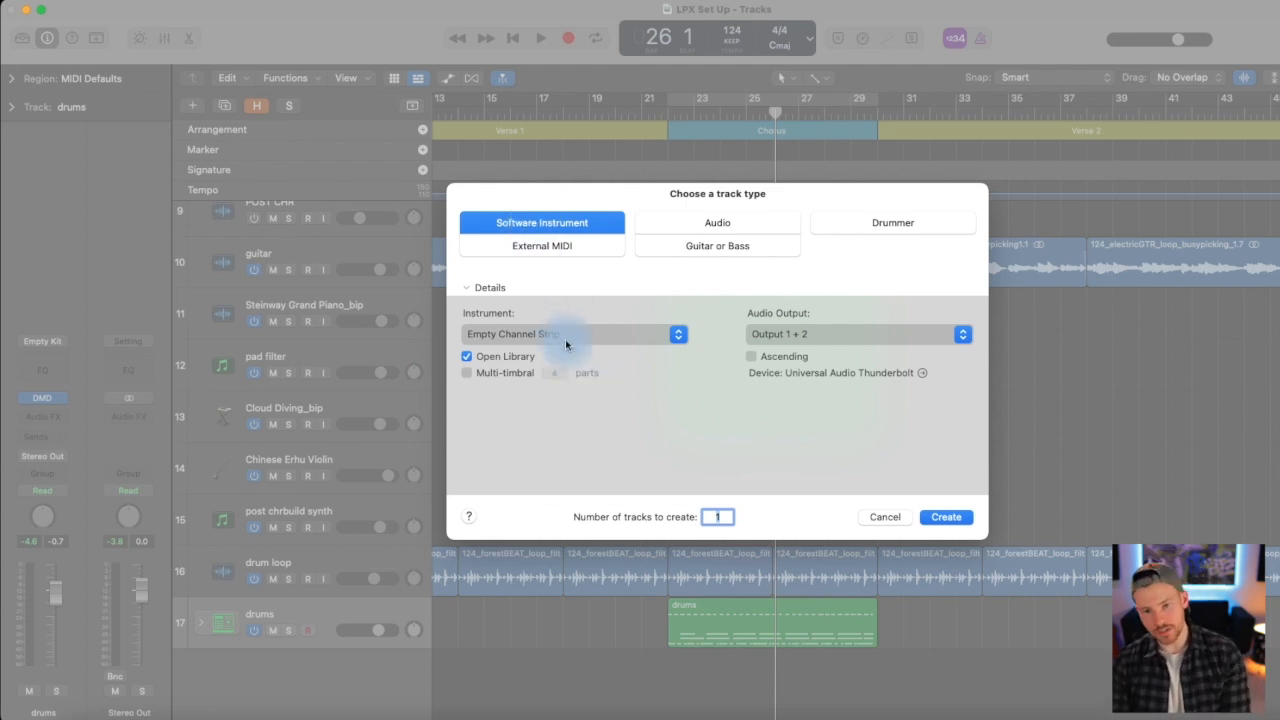
Step: Create one software instrument track with an empty channel strip and load a mono Drum Synth on it
click(946, 517)
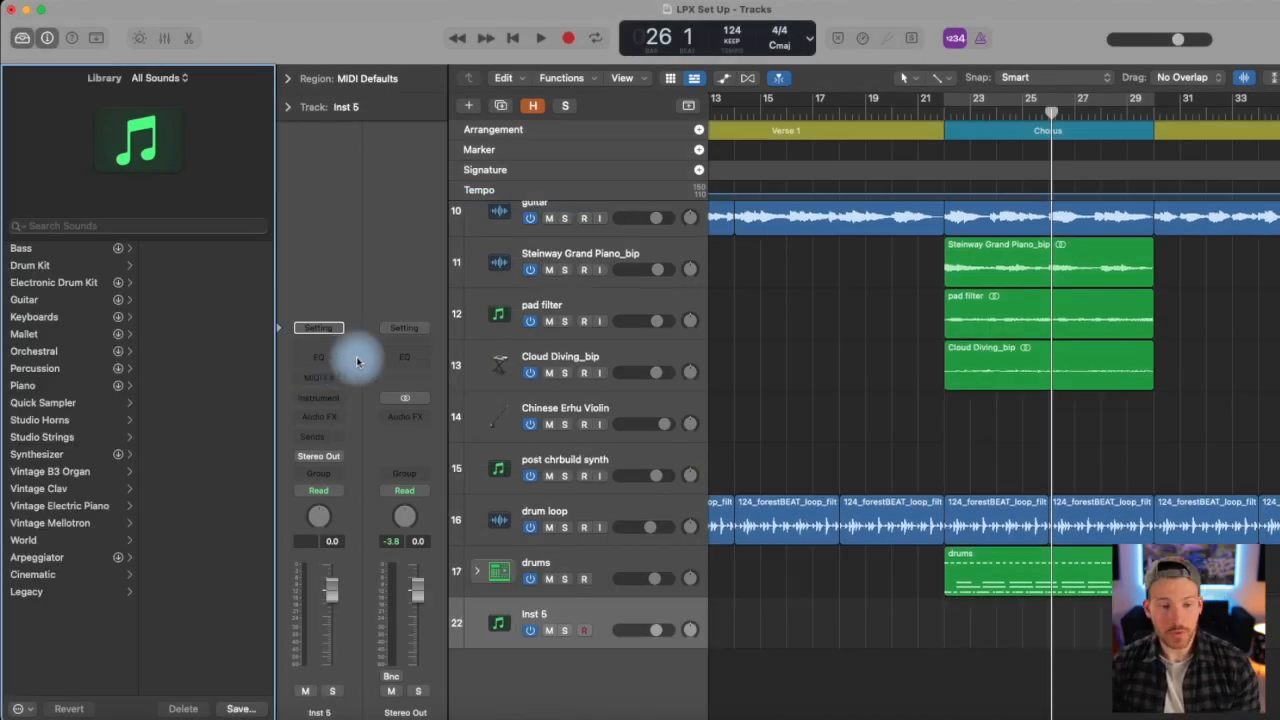
click(319, 400)
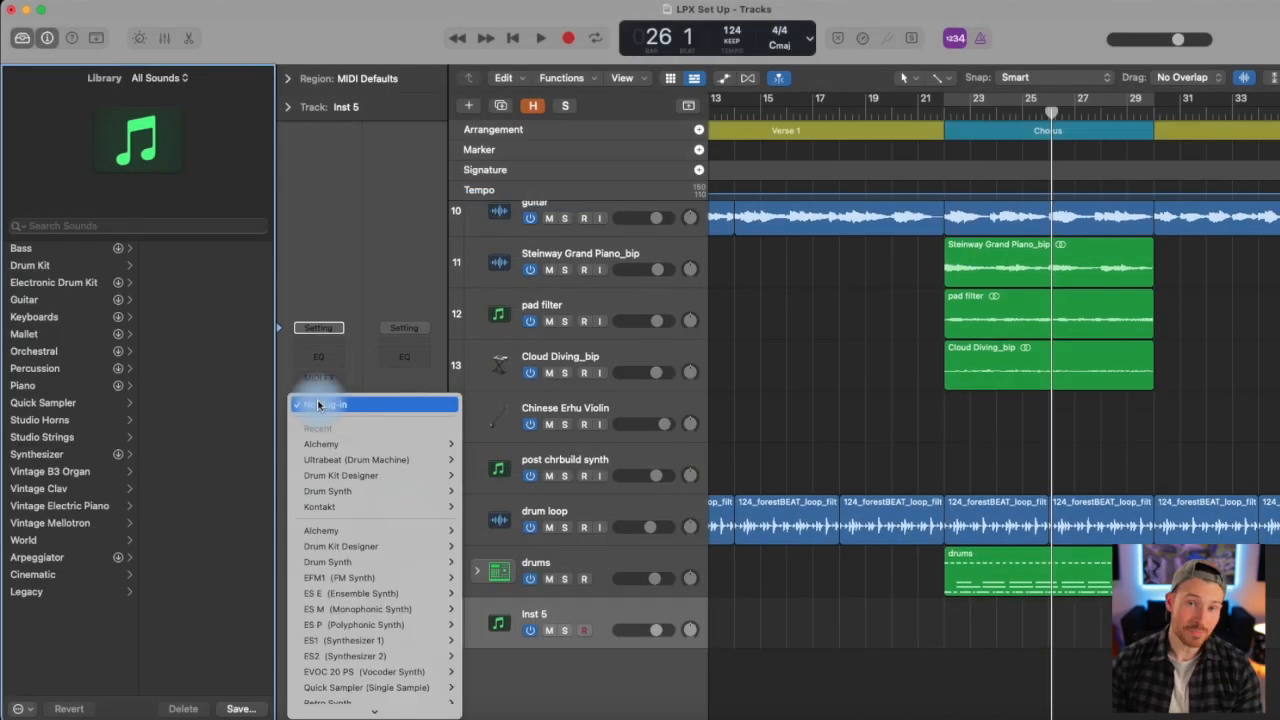
mouse_move(340, 536)
scroll(340, 541, down, 2)
mouse_move(340, 489)
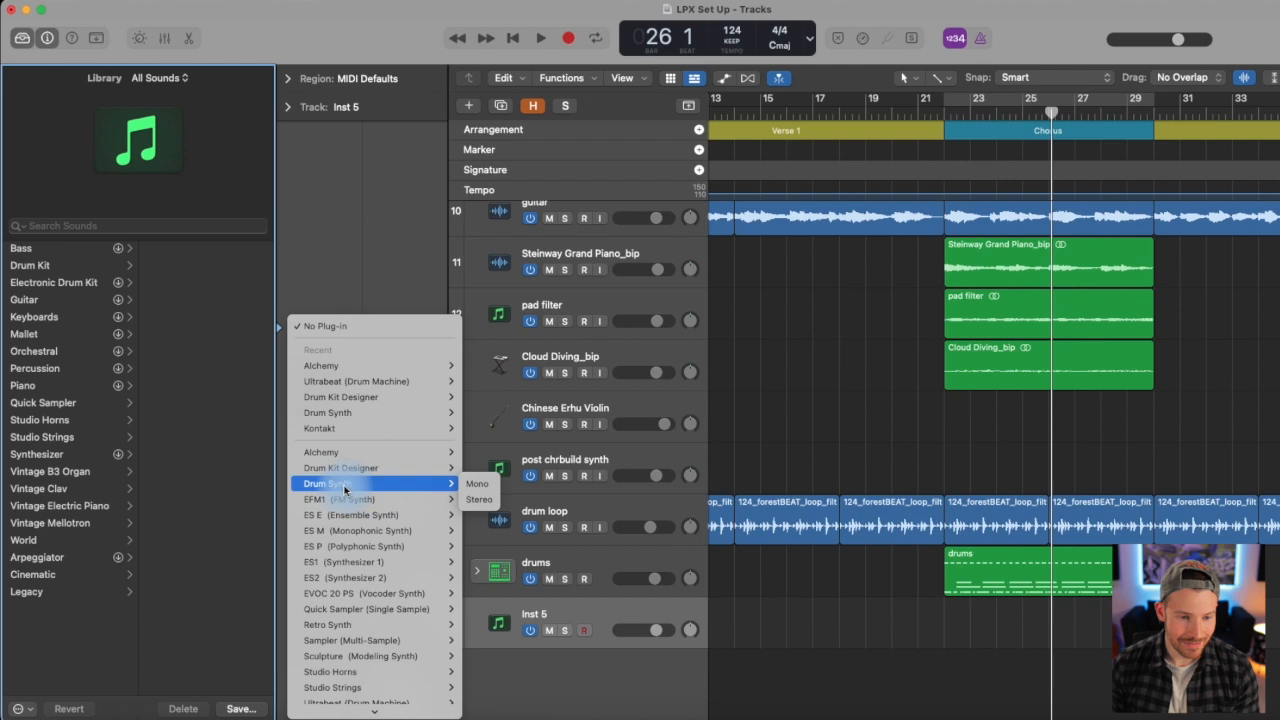
click(479, 485)
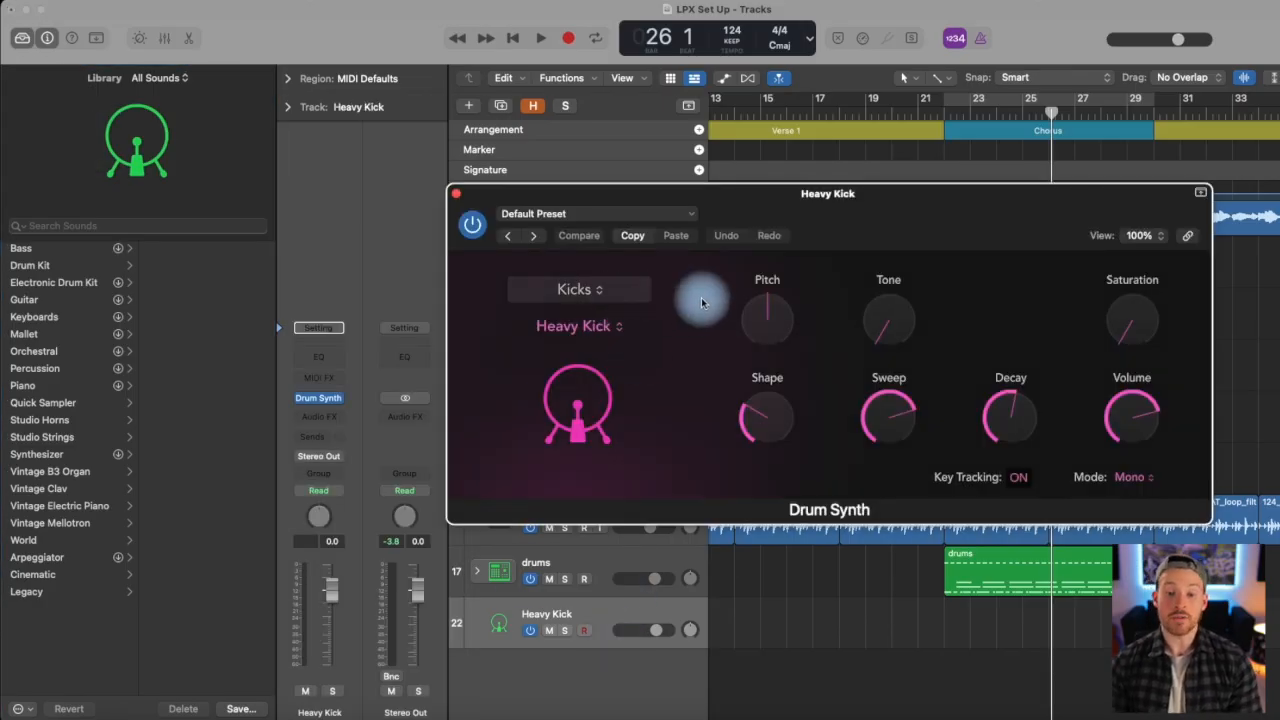
drag(888, 210, 700, 250)
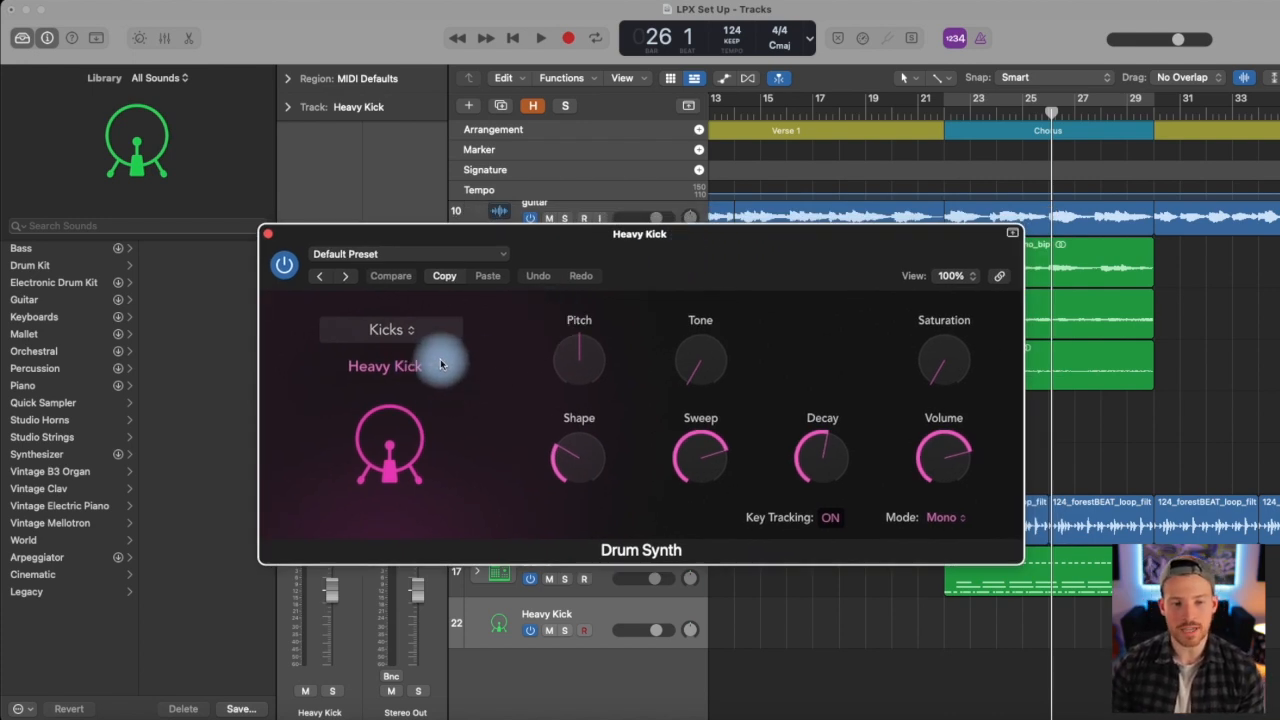
Step: Examine the Drum Synth's sound categories and the kick types on offer, keeping Heavy Kick
click(401, 333)
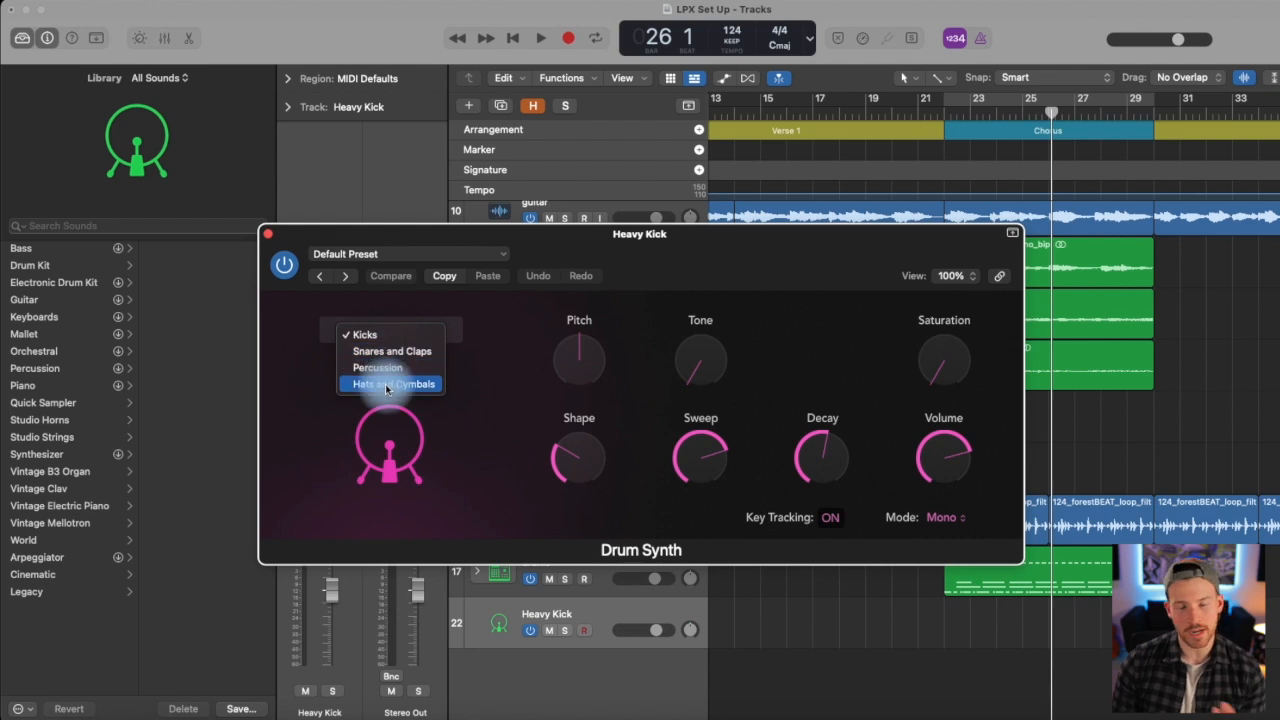
click(434, 331)
click(418, 364)
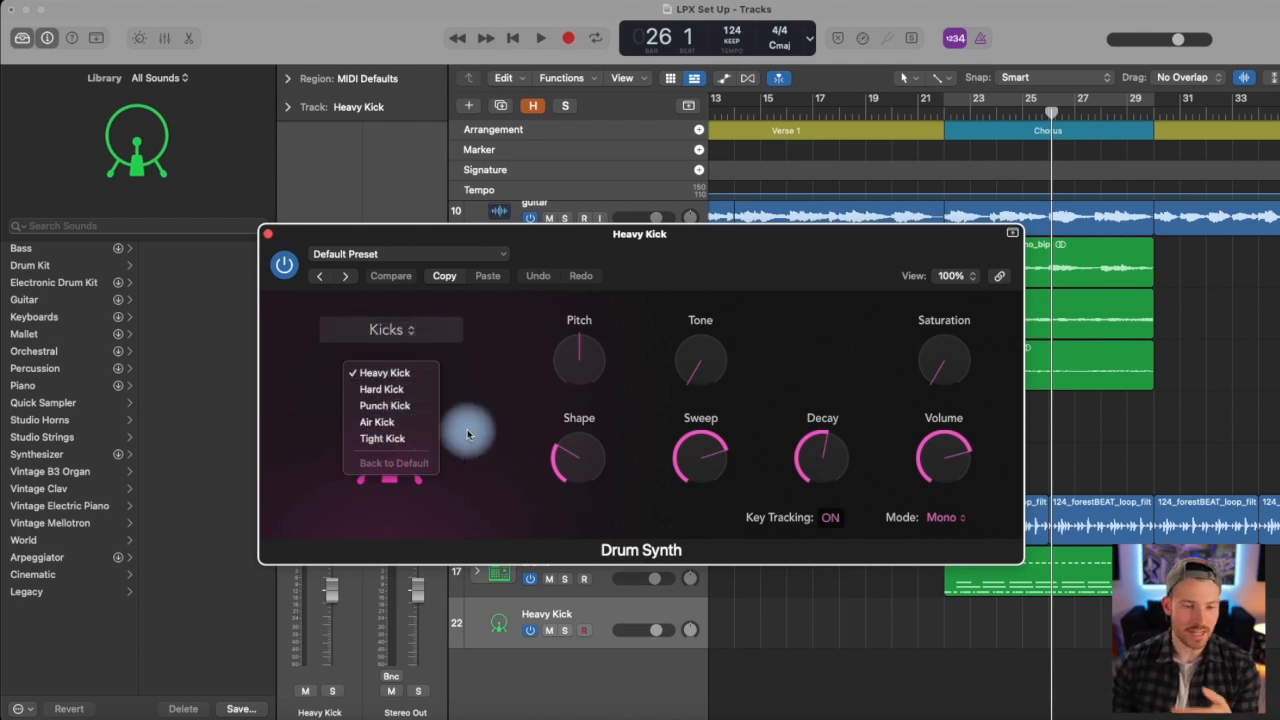
click(485, 374)
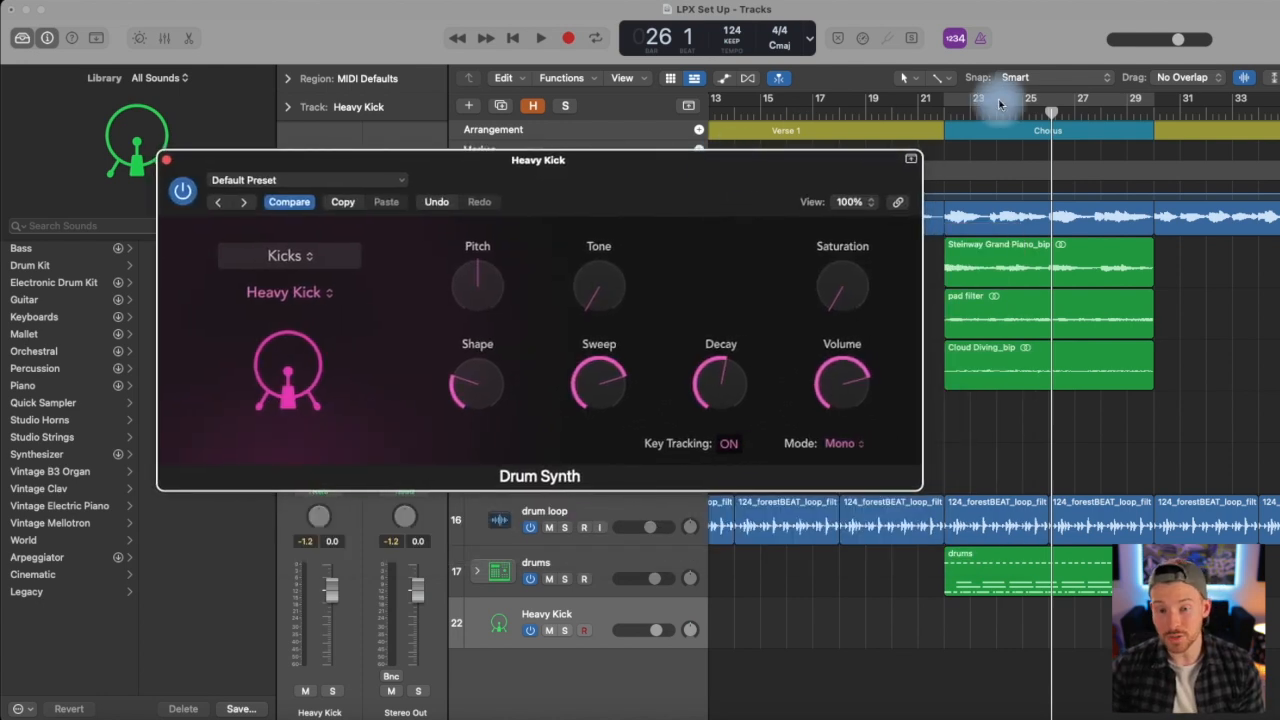
Step: Record a pitched kick line on the Heavy Kick track across the chorus and open its region in the Piano Roll
click(1002, 100)
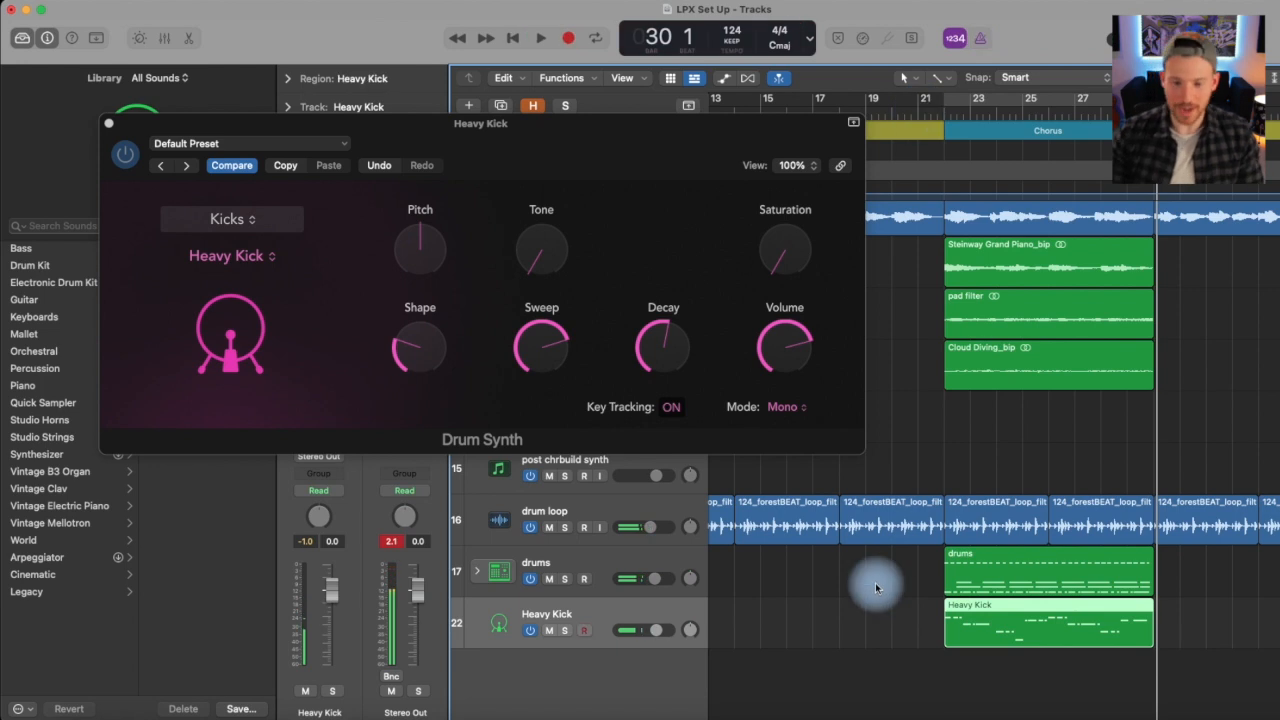
click(878, 588)
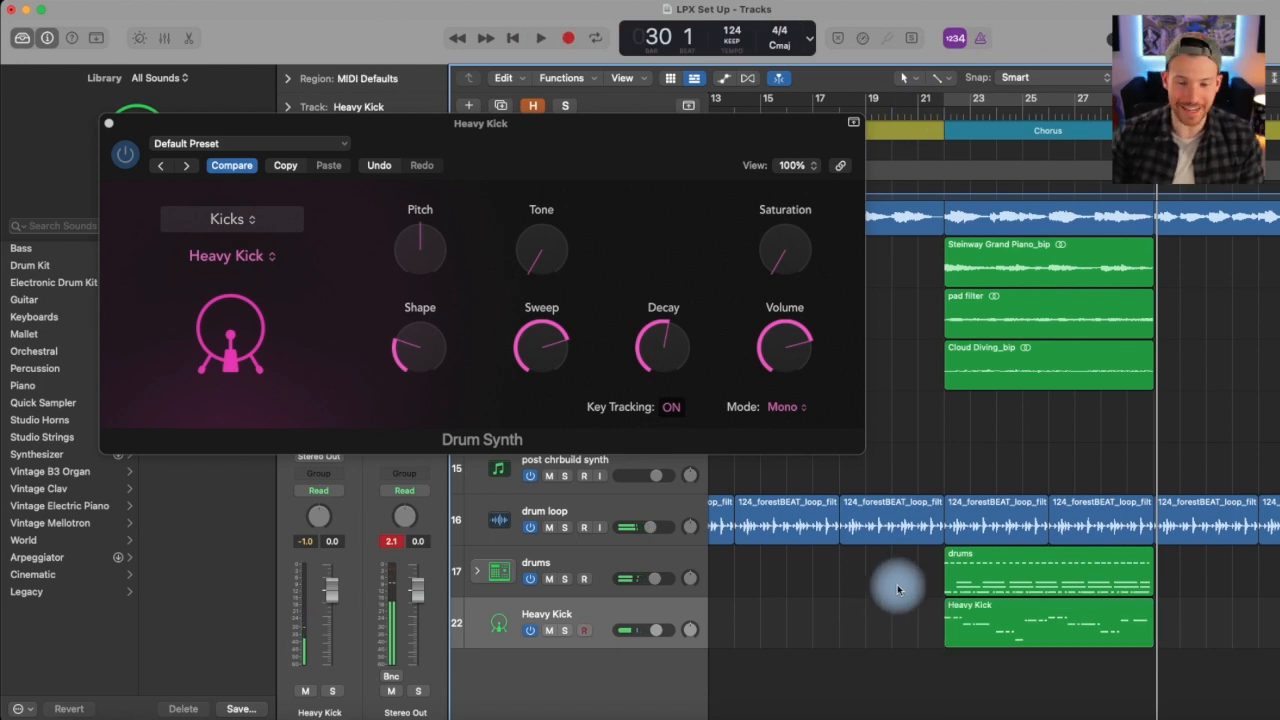
double_click(1001, 622)
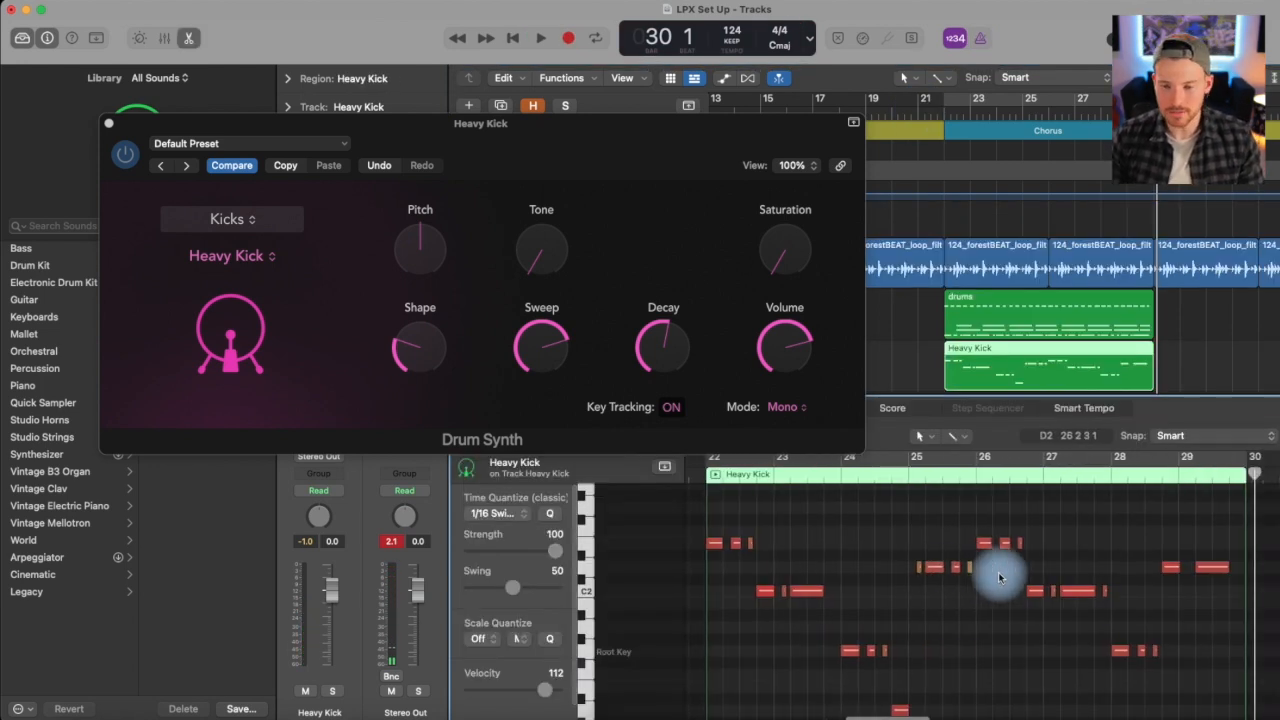
Step: Close the Drum Synth window and quantize all the Heavy Kick notes with the 1/16 swing setting
scroll(1057, 525, down, 2)
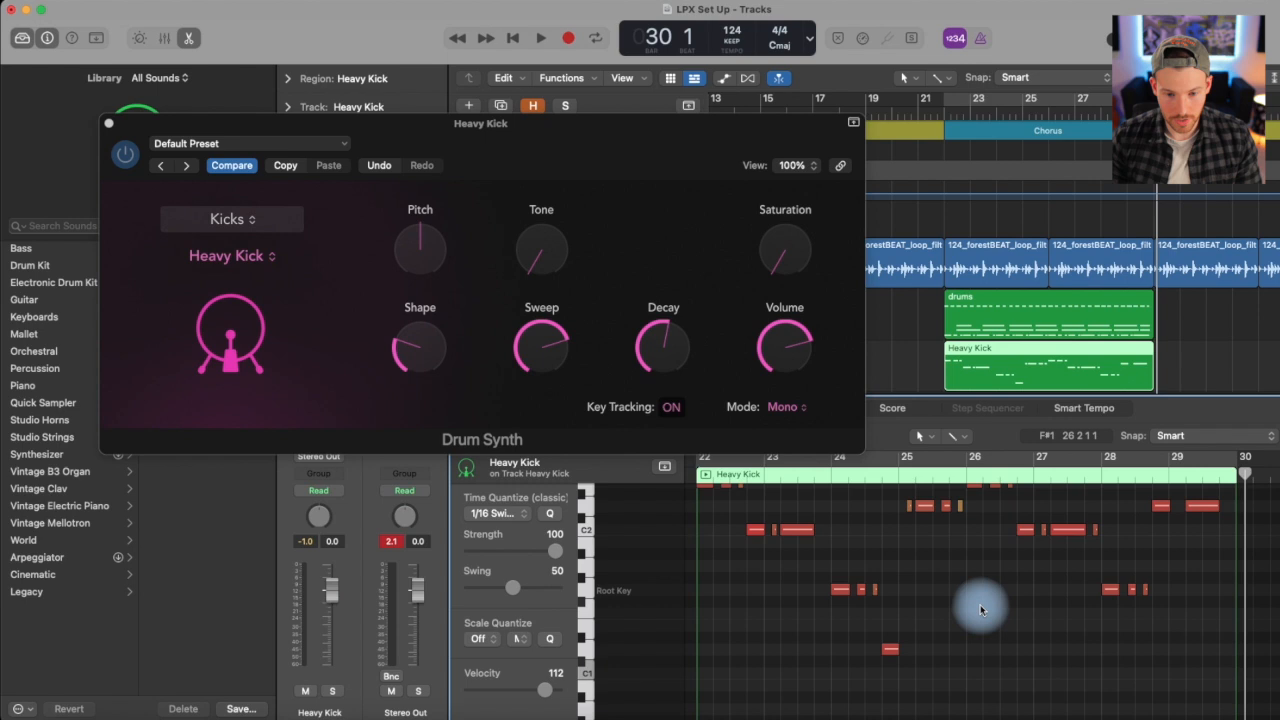
click(113, 129)
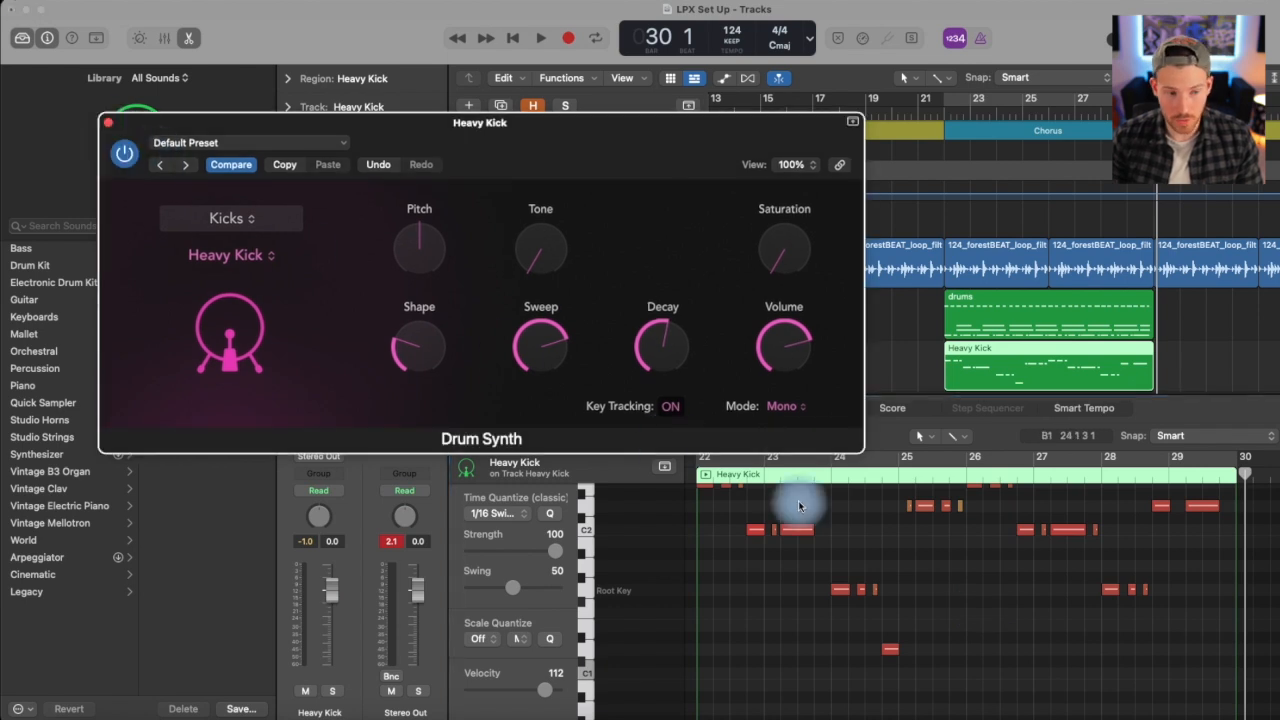
click(108, 123)
scroll(990, 622, up, 2)
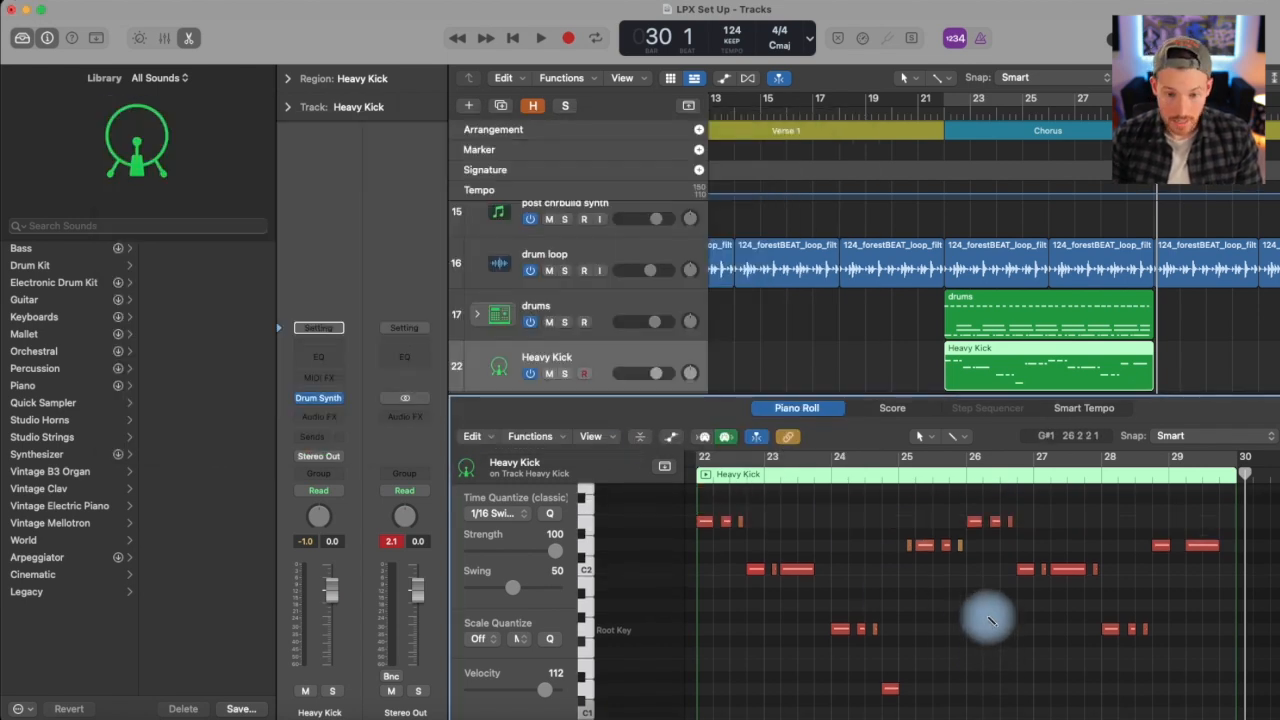
key(super+a)
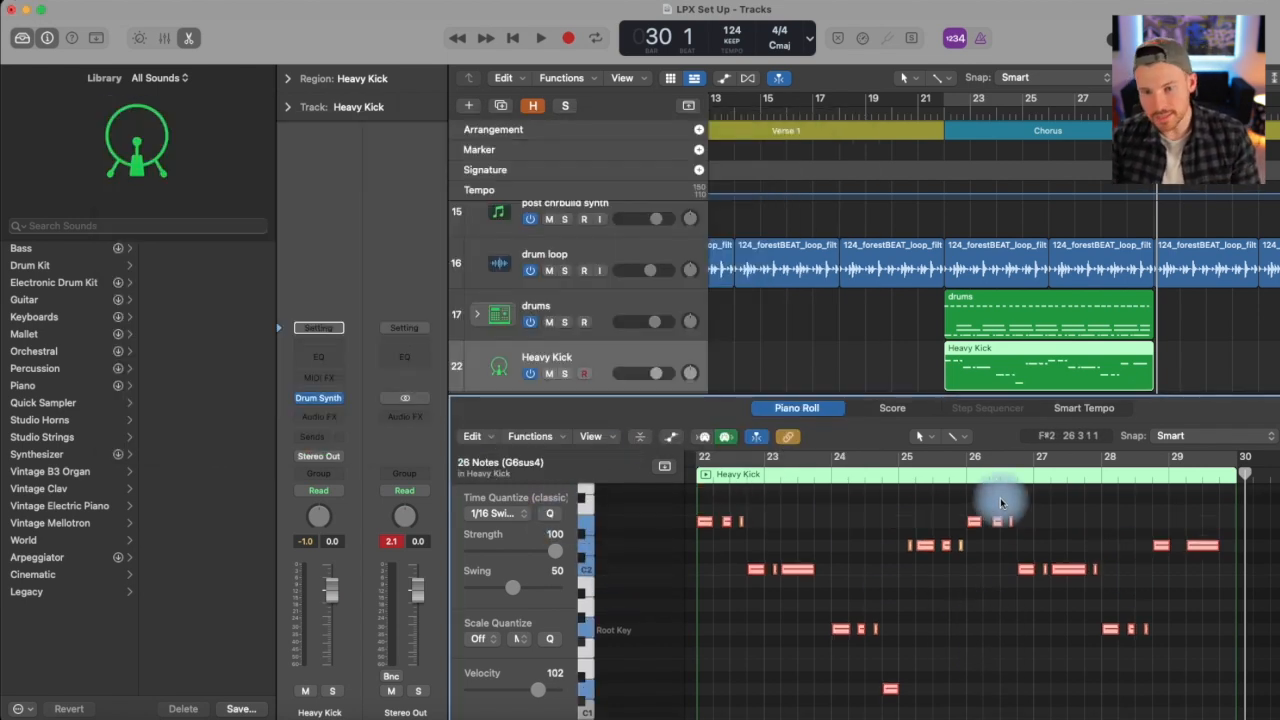
Step: Play the quantized Heavy Kick line from bar 26 to check it against the beat, and deselect its notes
click(966, 476)
key(space)
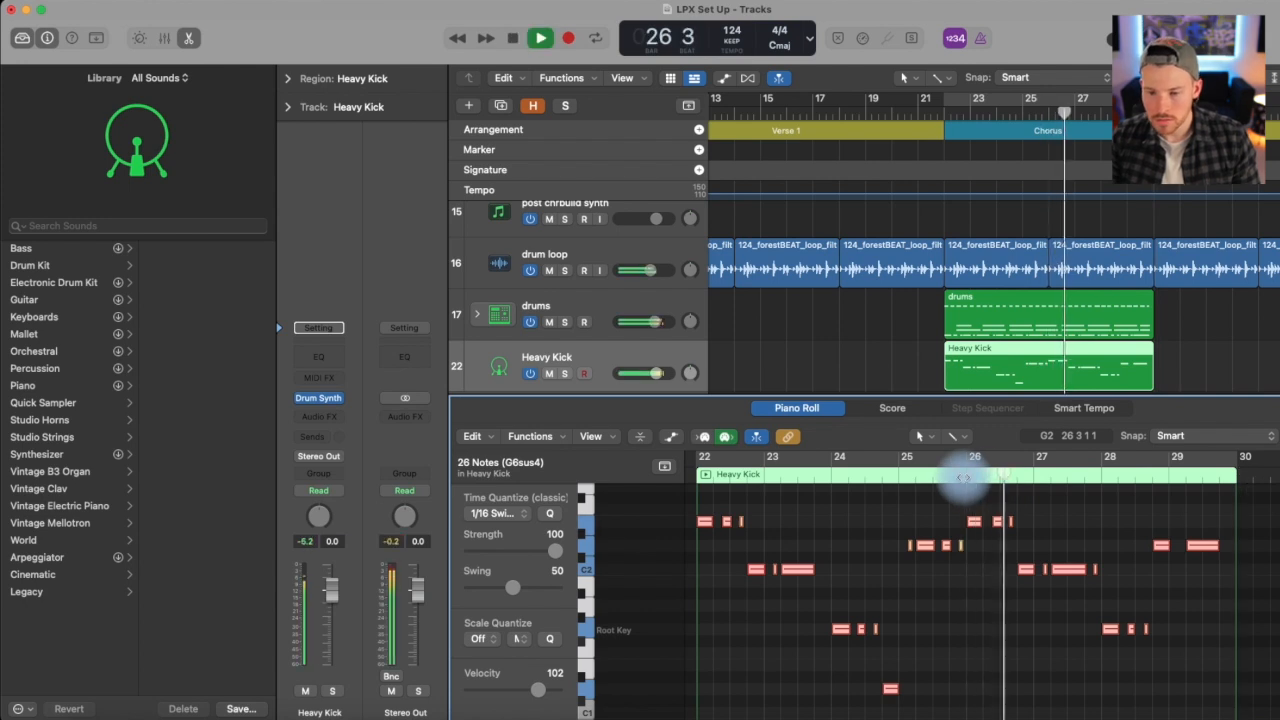
scroll(994, 551, right, 4)
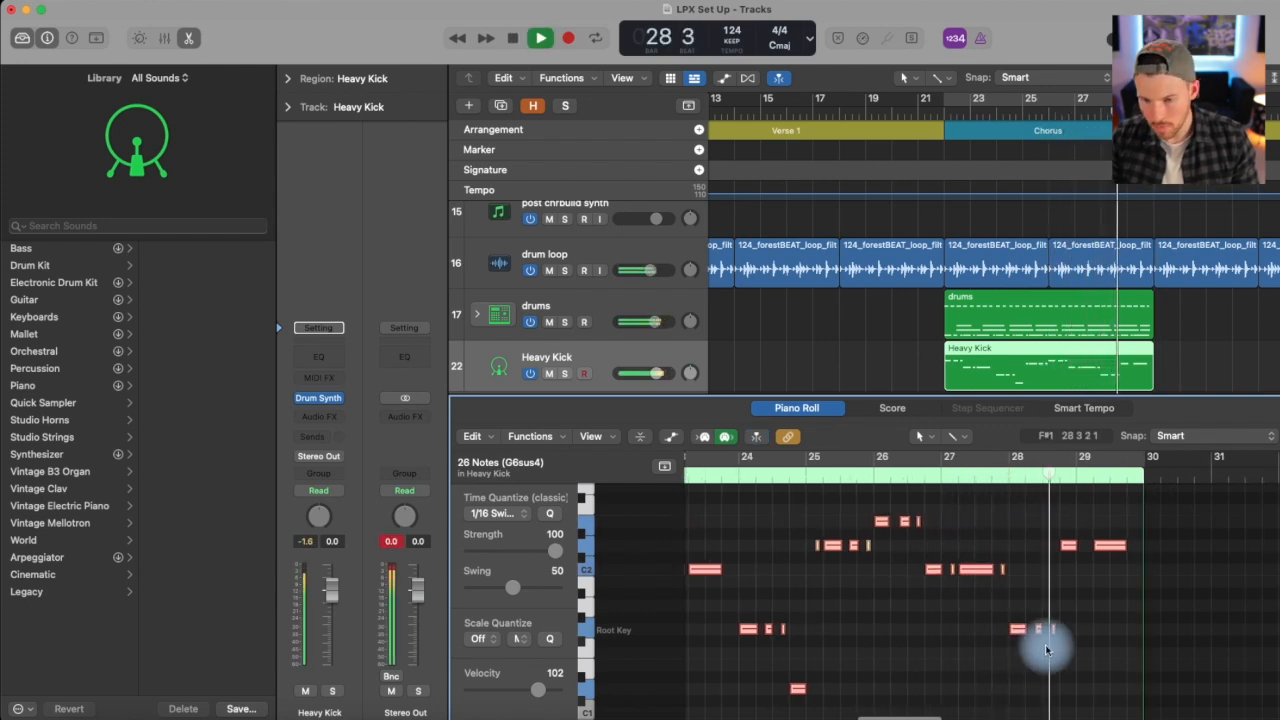
key(space)
click(1079, 568)
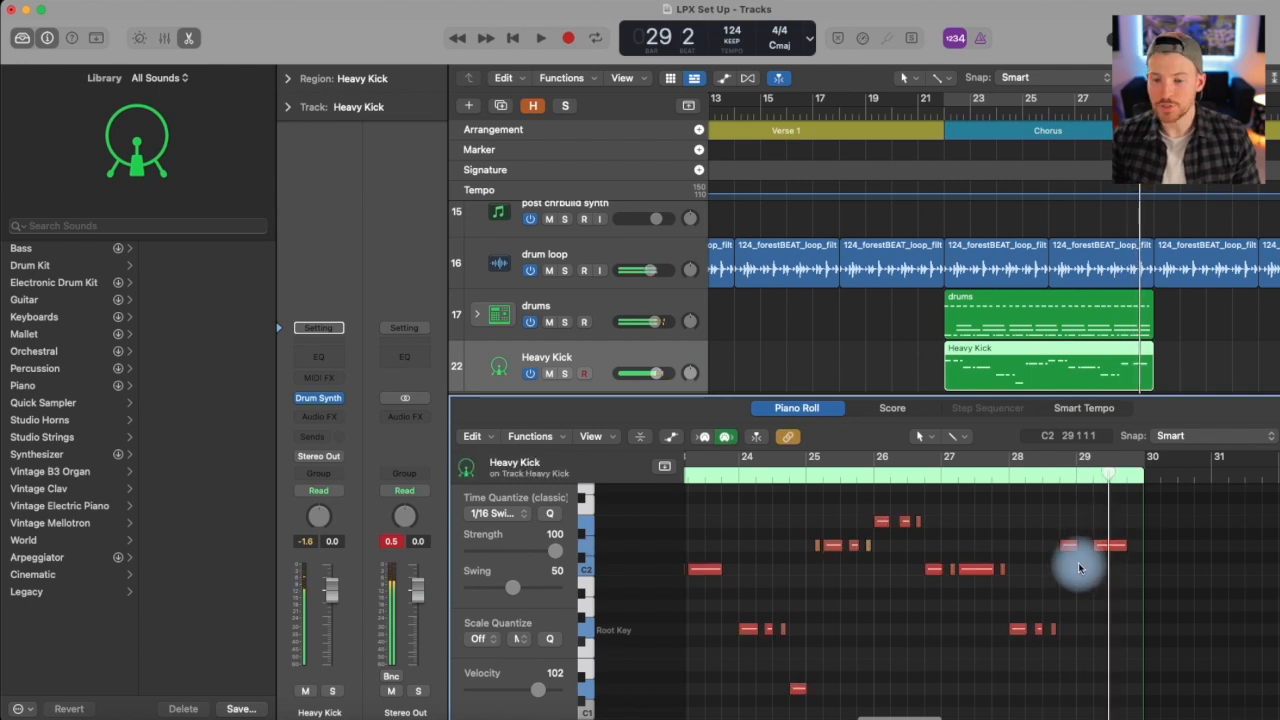
Step: Place the playhead at bar 28 beat 3, expand the drums track stack and solo the Heavy Kick track
key(super+Right)
key(super+Right)
key(super+Right)
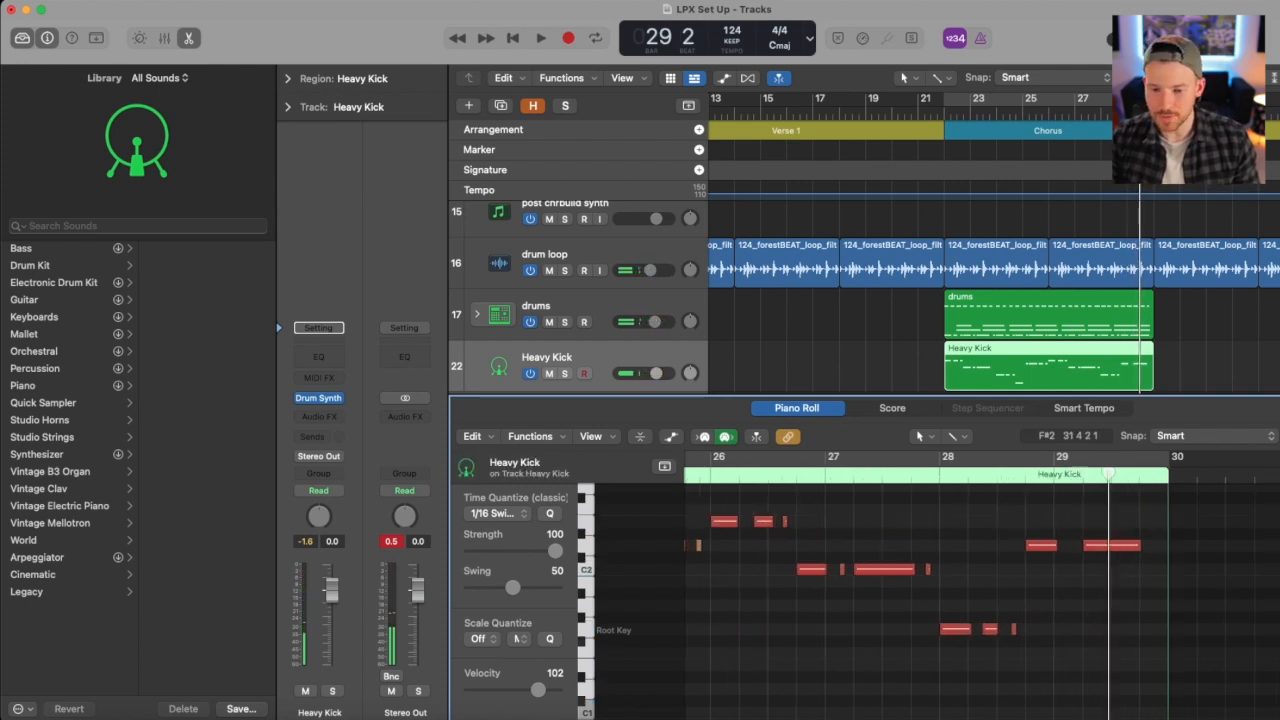
click(988, 477)
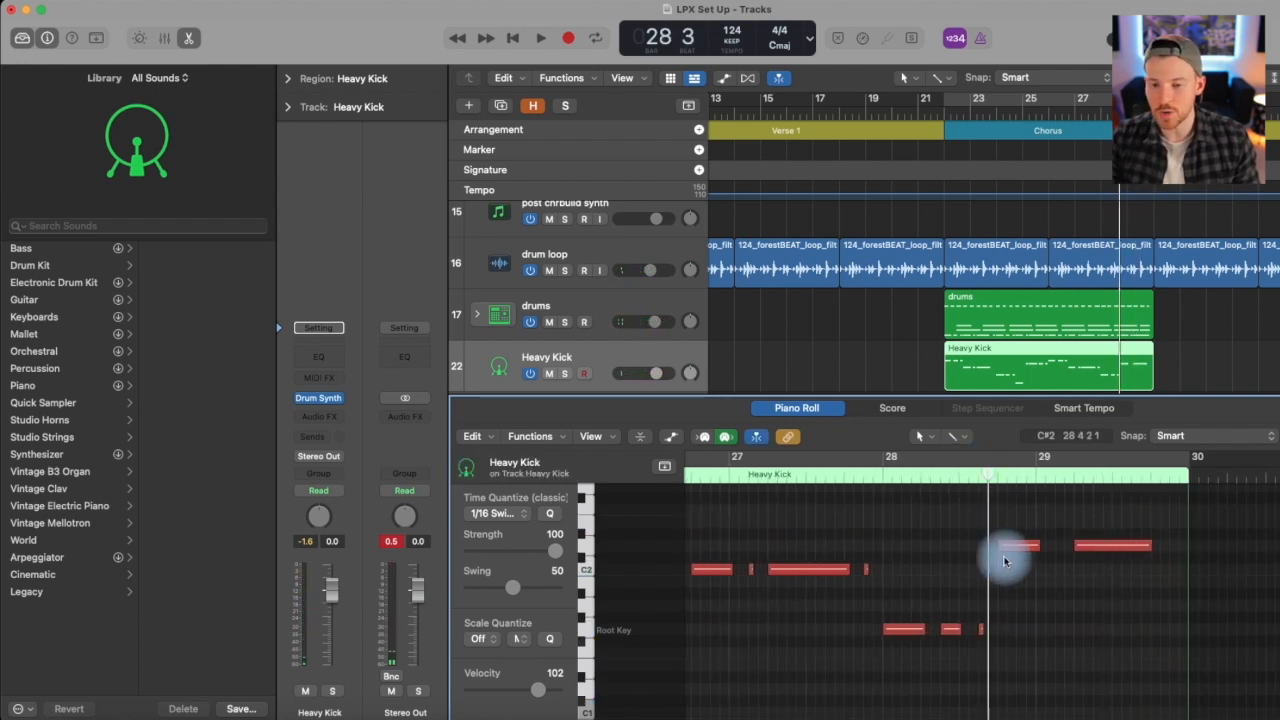
click(477, 313)
click(564, 322)
scroll(688, 320, down, 5)
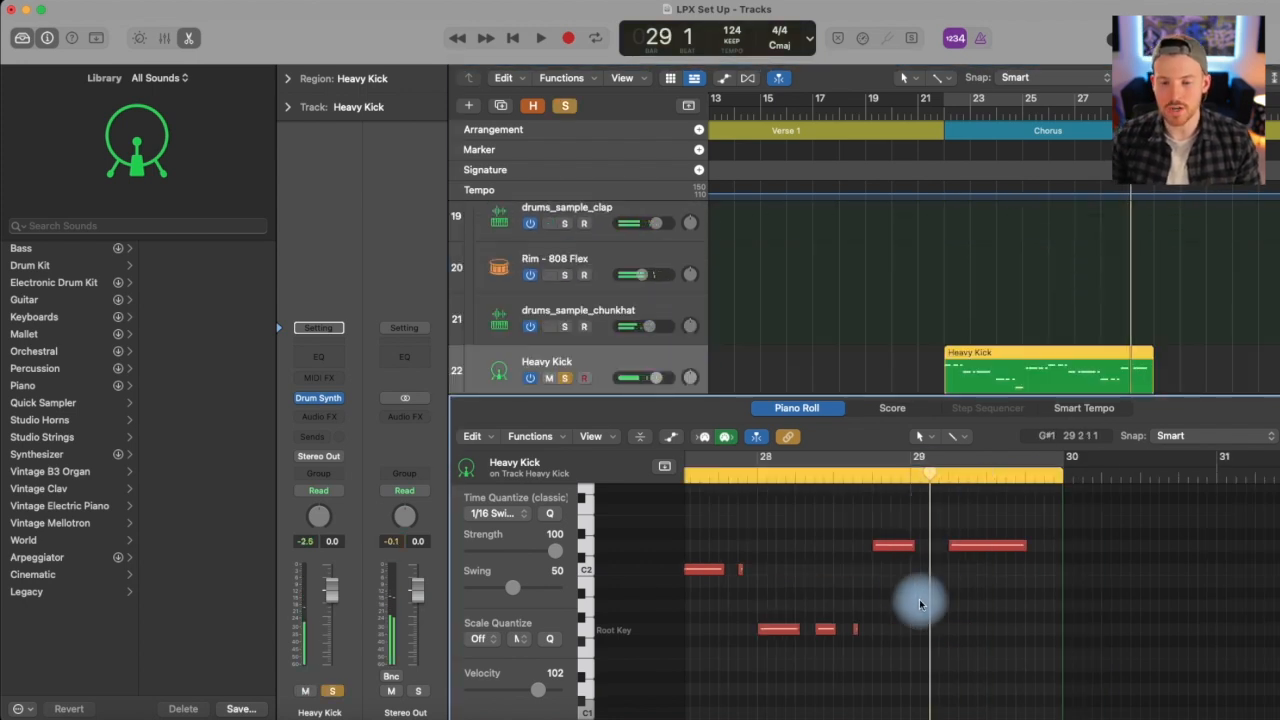
Step: Add a short Heavy Kick note in the gap just after bar 29 and trim the note before it
drag(913, 546, 946, 550)
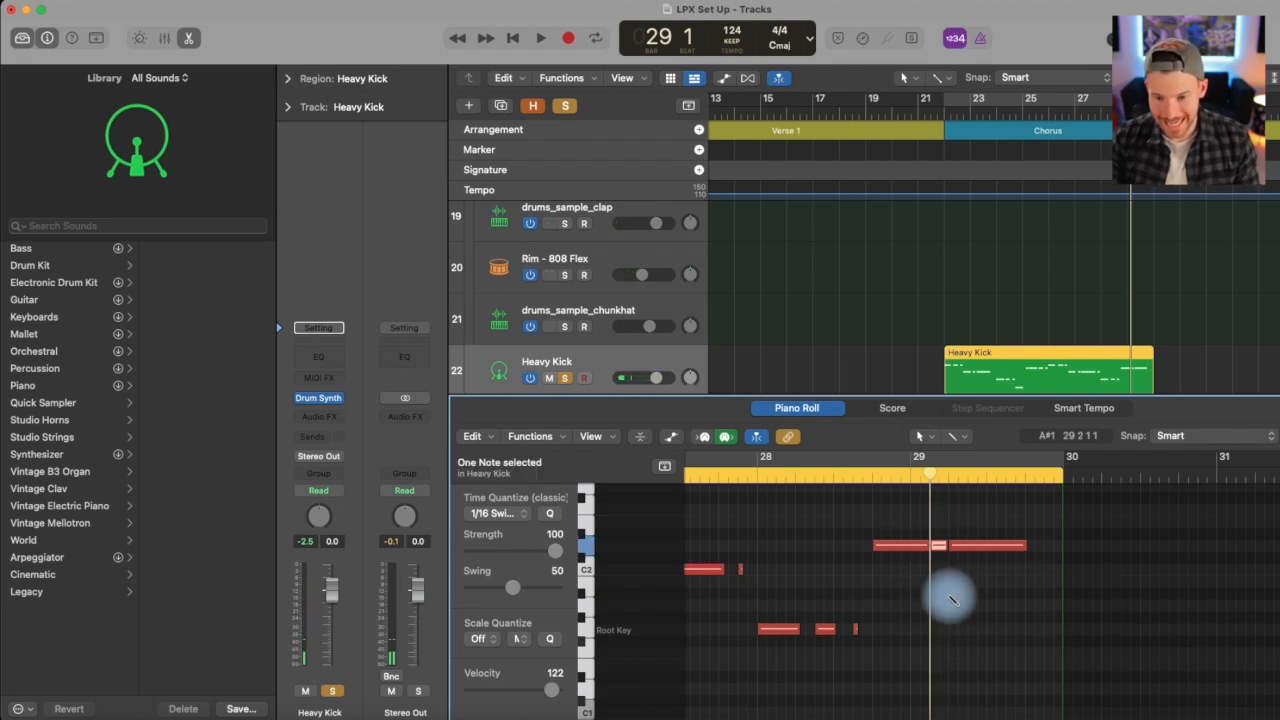
click(928, 547)
click(945, 560)
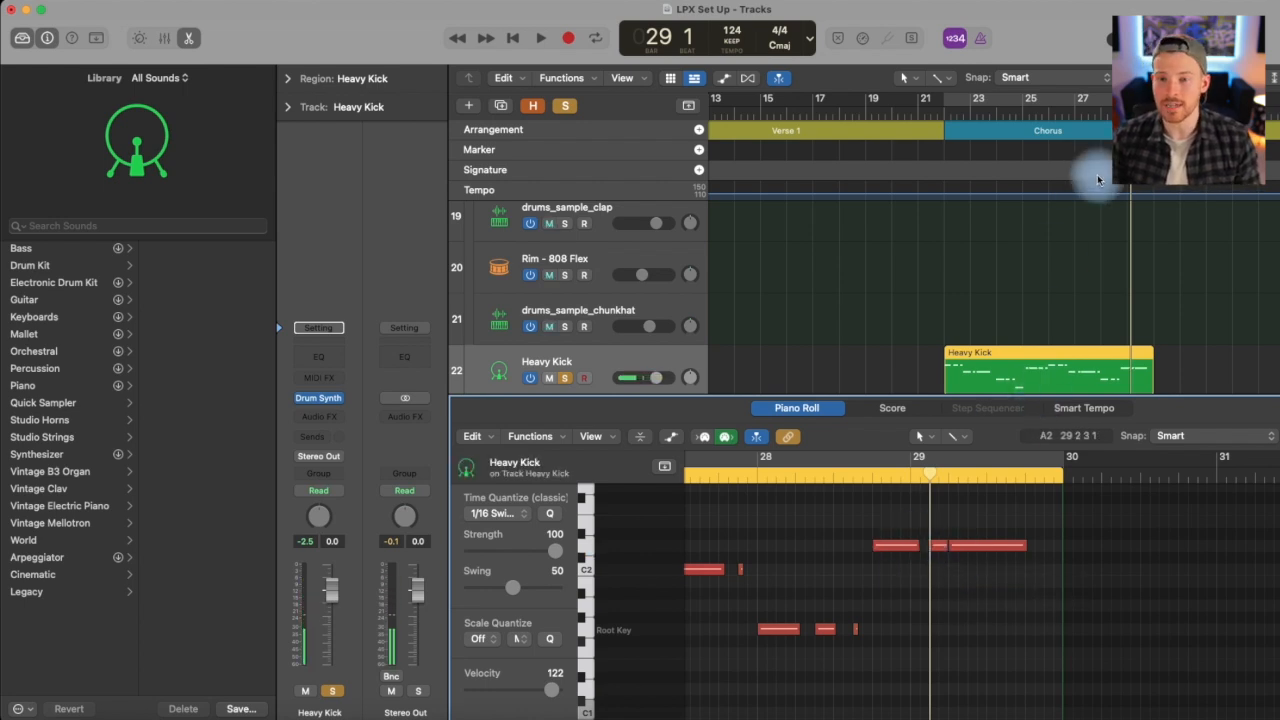
Step: Play the end of the Heavy Kick line from about bar 27 to check the added note
double_click(1077, 113)
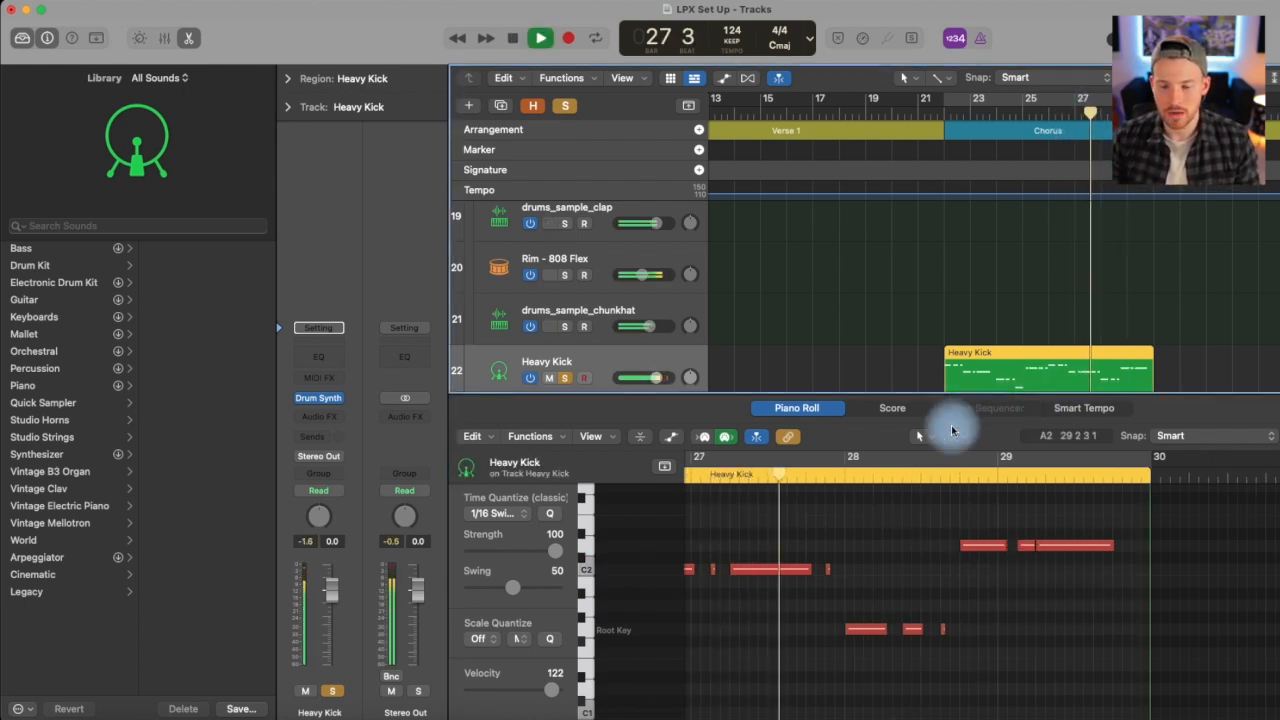
scroll(935, 570, down, 5)
scroll(936, 570, up, 5)
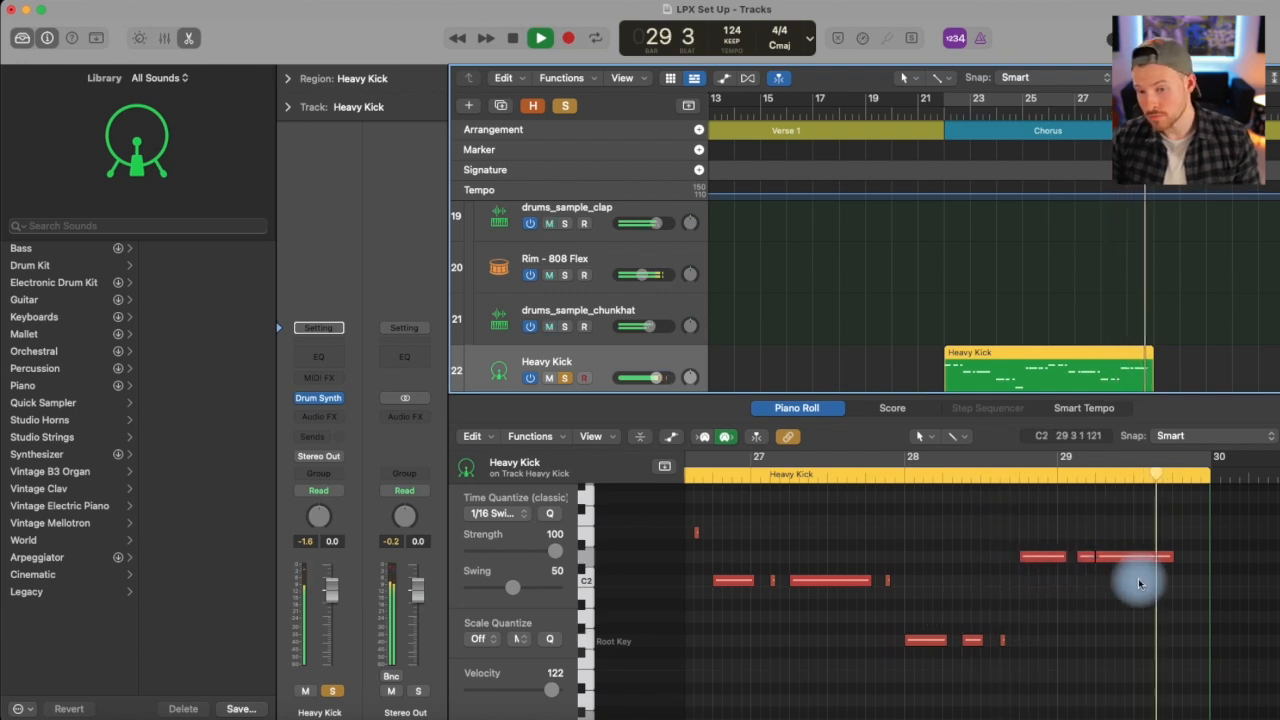
key(space)
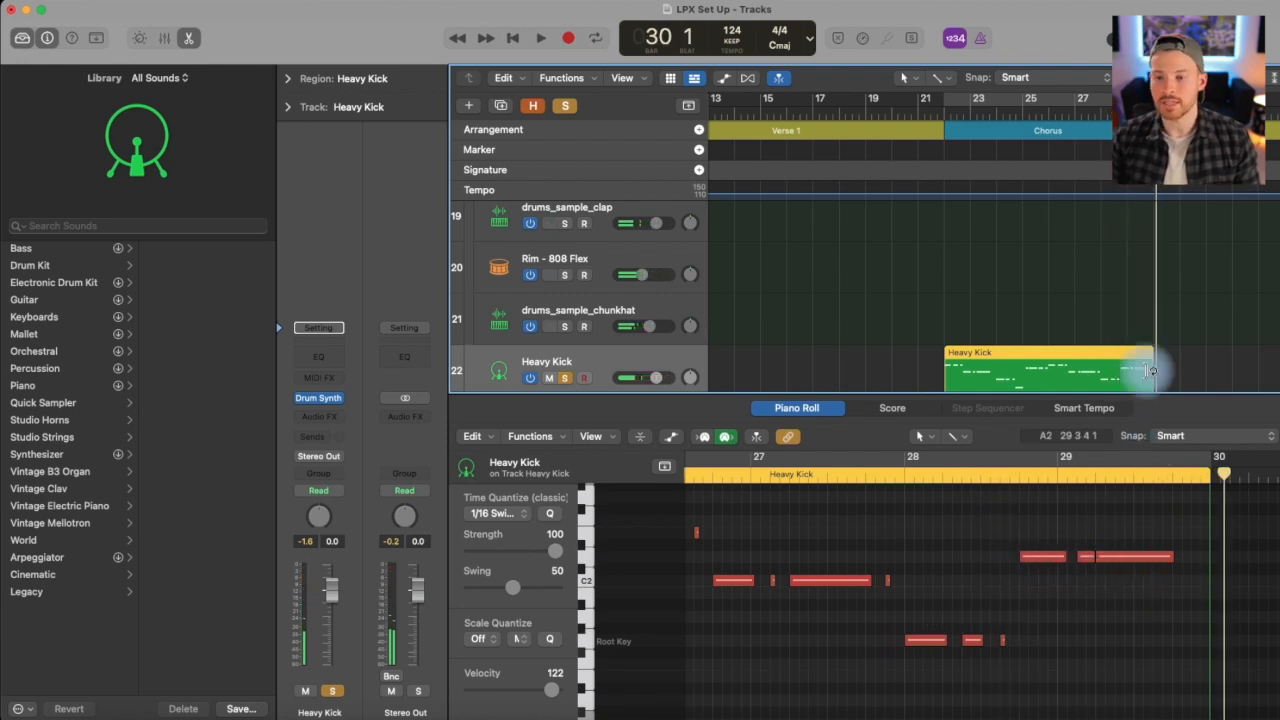
Step: Delete the Heavy Kick notes in bars 22 to 25 and replace them with a copy of the edited notes from bars 26 to 29
drag(1279, 436, 1275, 436)
click(975, 474)
scroll(999, 545, up, 2)
scroll(999, 543, down, 2)
drag(711, 513, 946, 716)
key(Delete)
drag(957, 517, 1240, 660)
drag(983, 537, 741, 535)
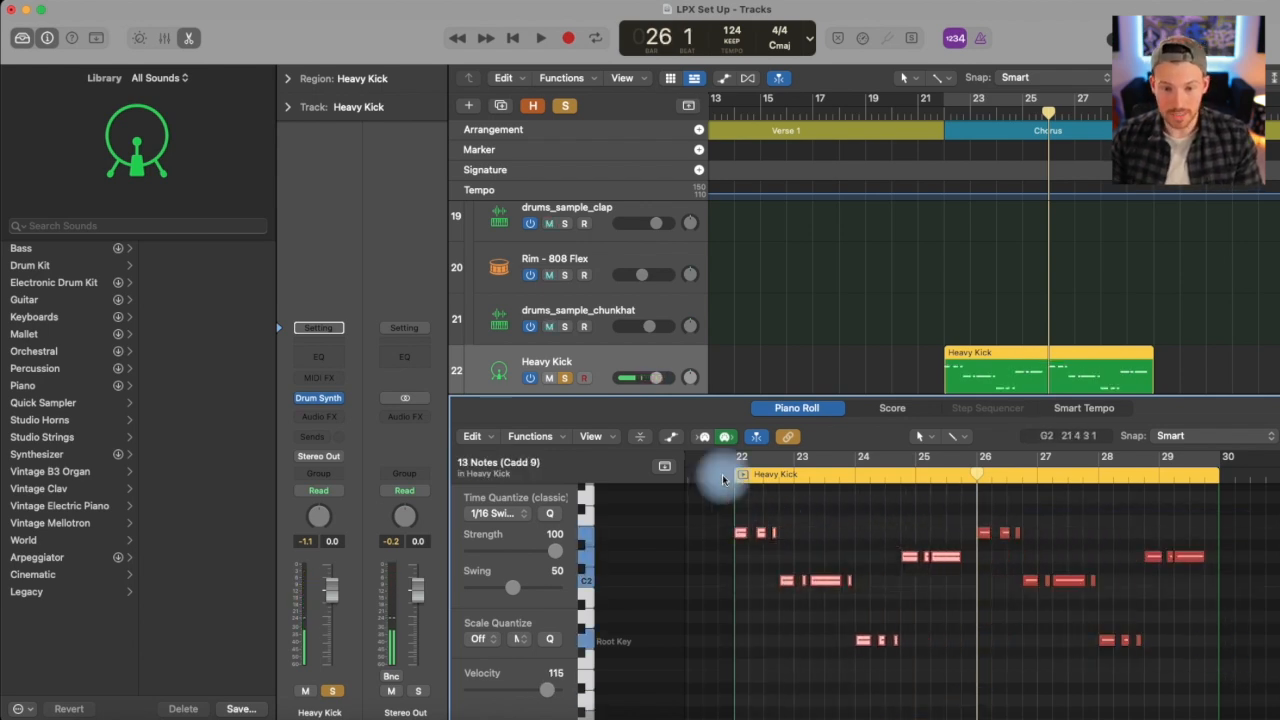
Step: Place the playhead just before bar 22, enable cycling over the chorus and hide the note editor
click(722, 474)
click(980, 94)
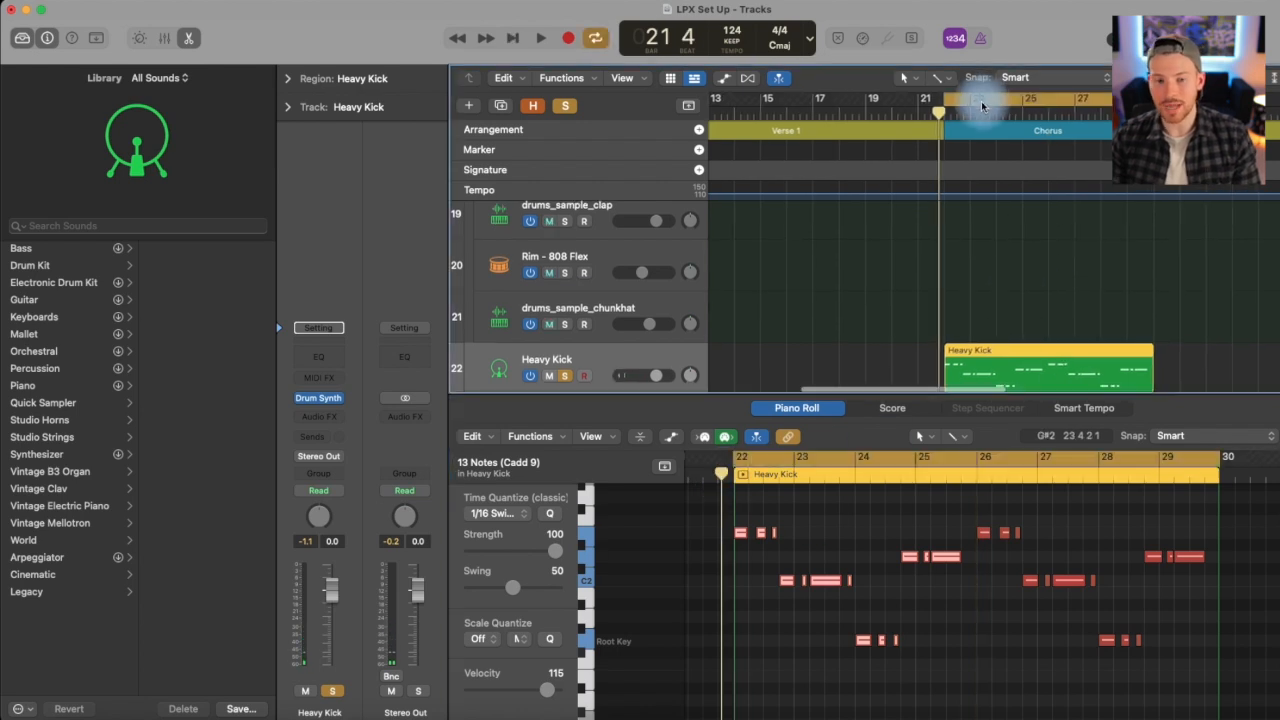
click(187, 38)
Step: Lower the Heavy Kick track's volume to -2.4 dB while the chorus plays, and stop playback
key(space)
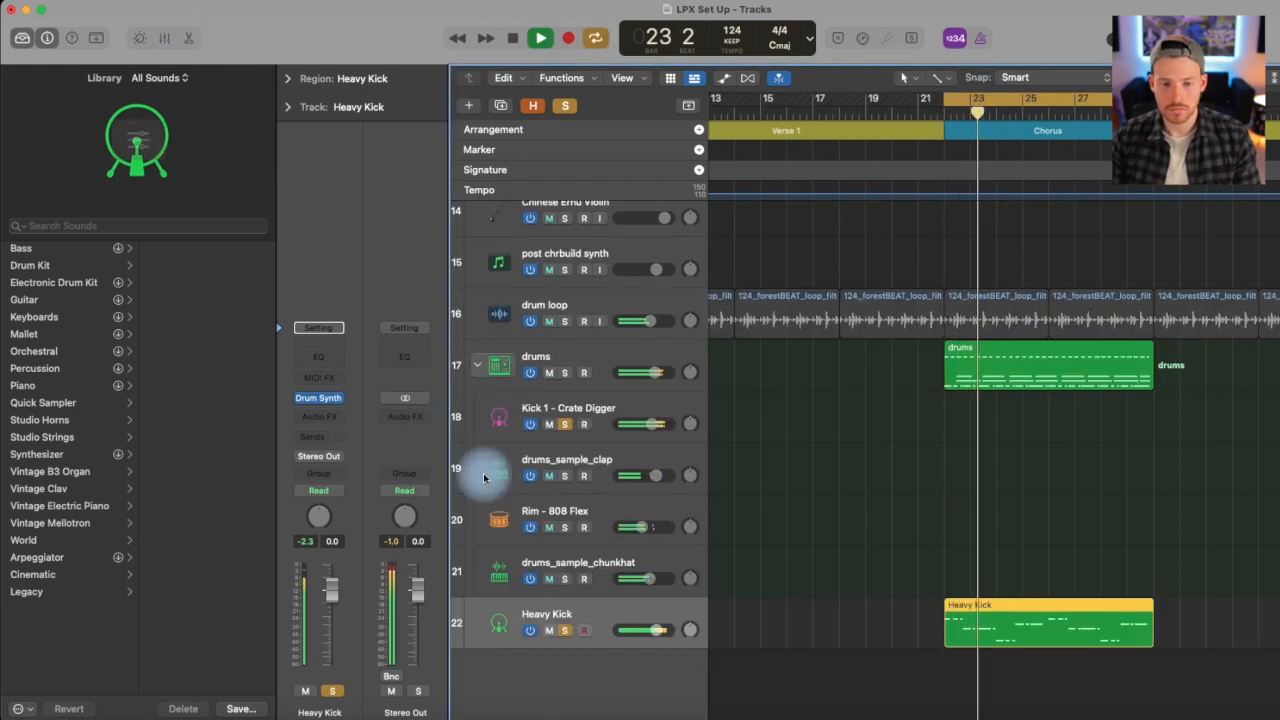
mouse_move(631, 634)
mouse_down()
mouse_move(606, 631)
mouse_move(622, 629)
mouse_up()
key(space)
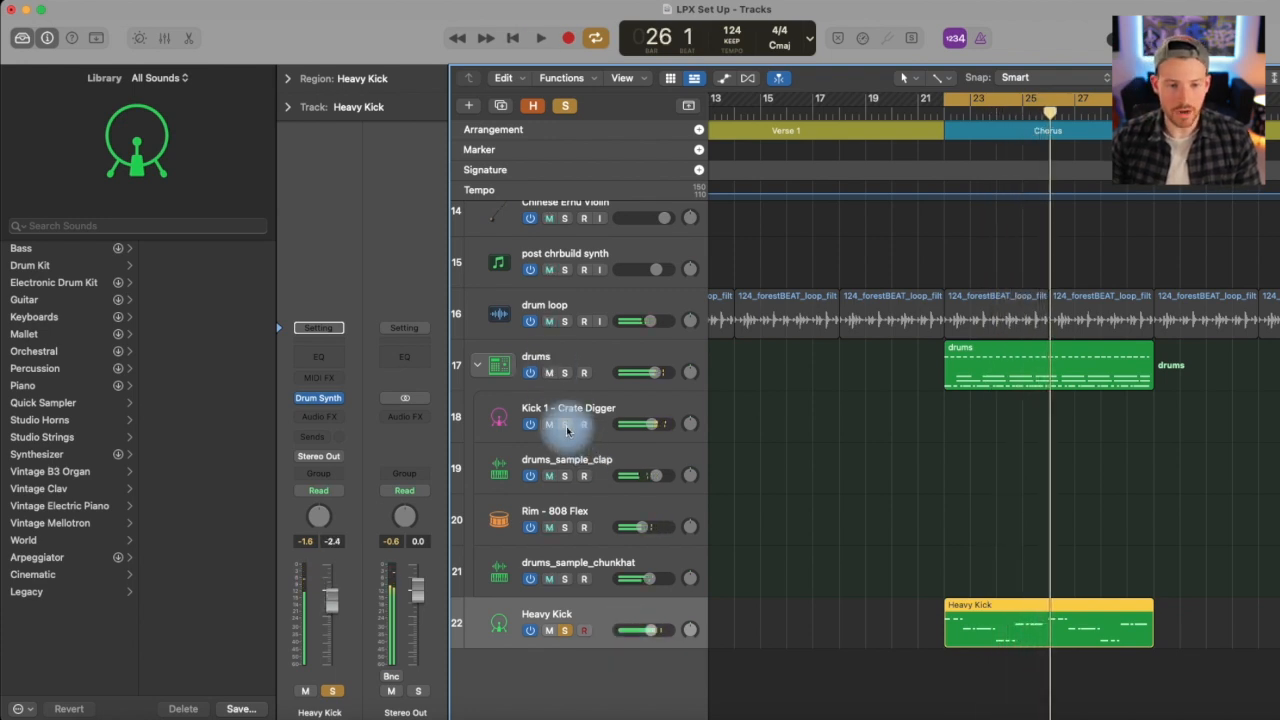
Step: Turn off the solo on the Kick 1 - Crate Digger track and collapse the drums track stack
click(567, 428)
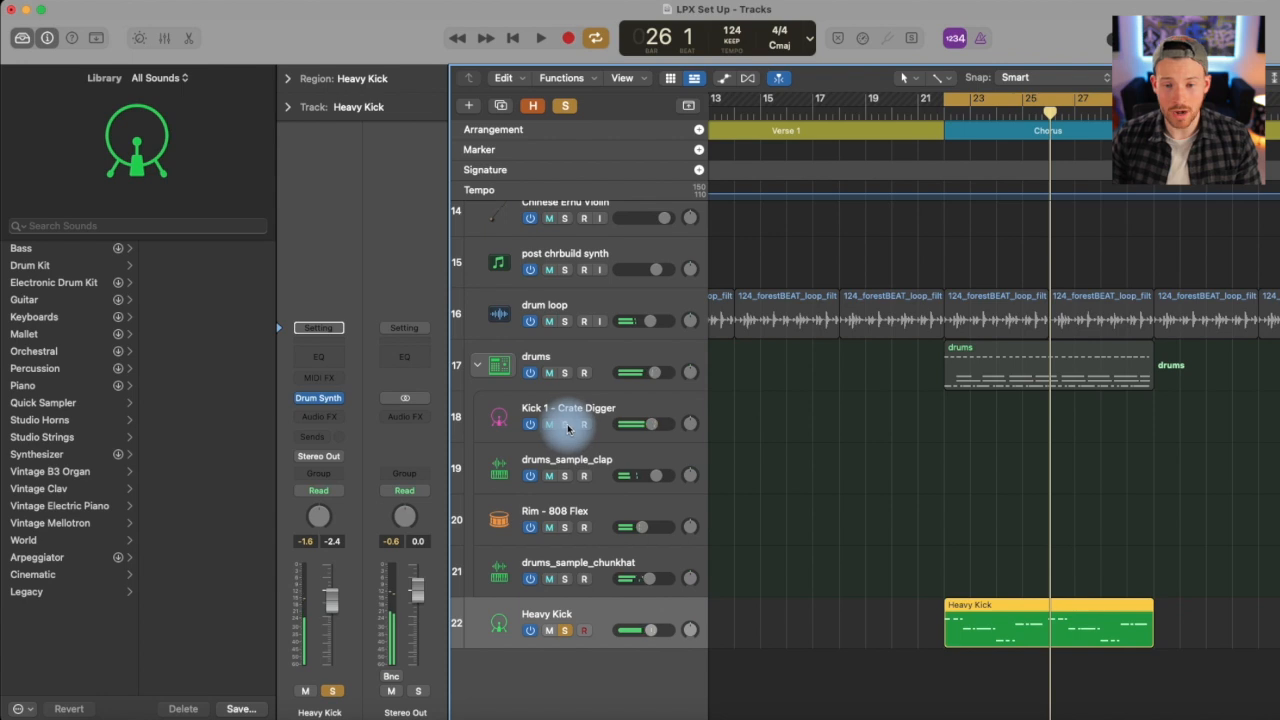
click(565, 372)
click(477, 365)
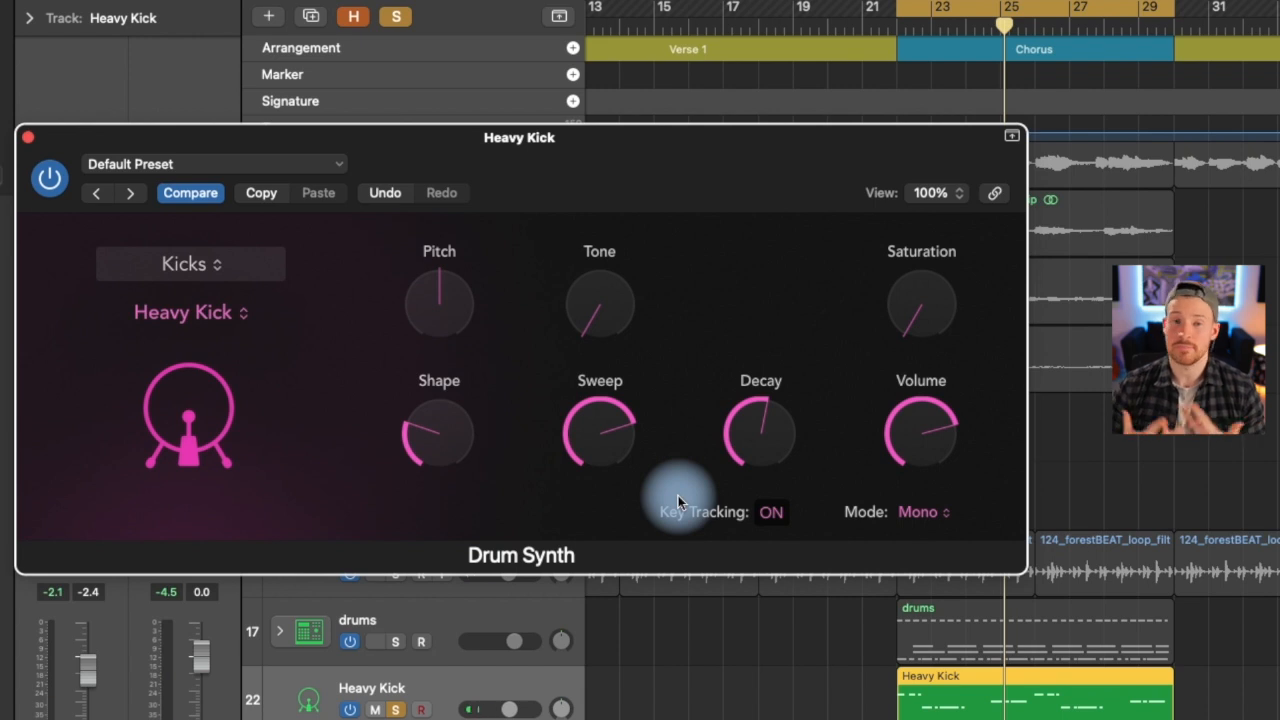
Step: Try different Shape amounts for the Heavy Kick in Drum Synth, keeping a low one, and raise its Tone slightly
click(473, 411)
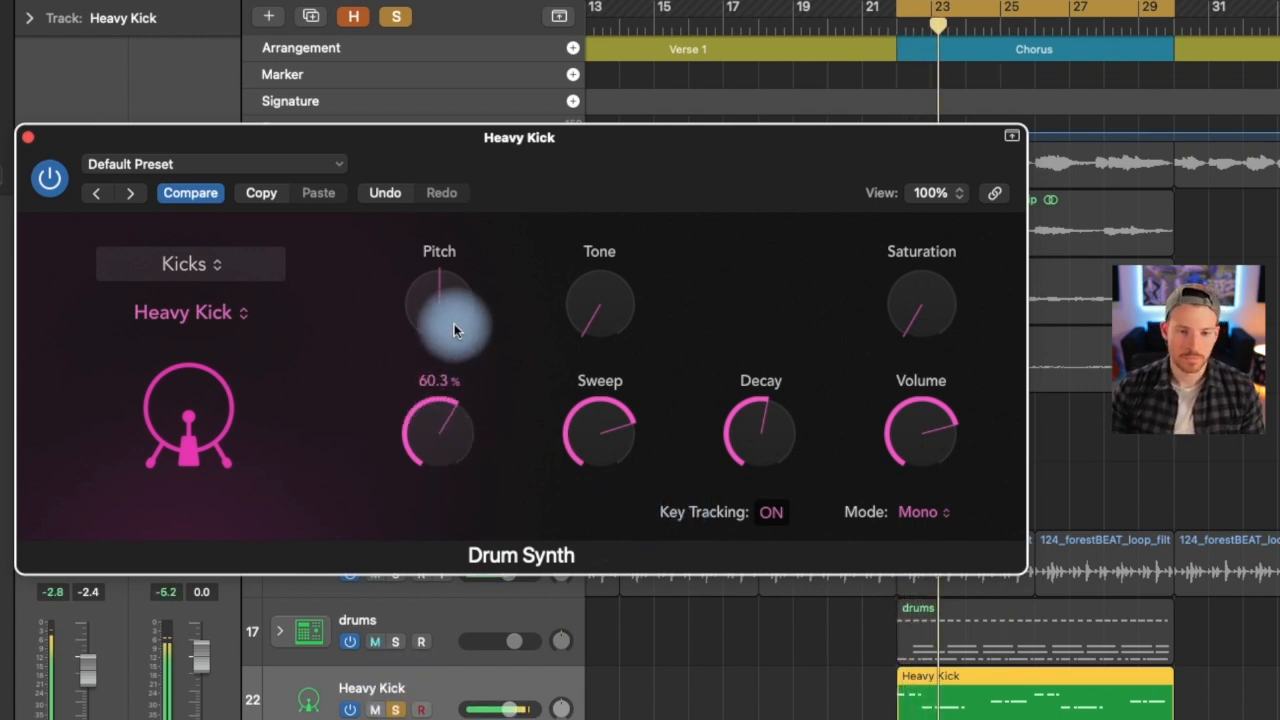
drag(463, 267, 450, 344)
click(599, 312)
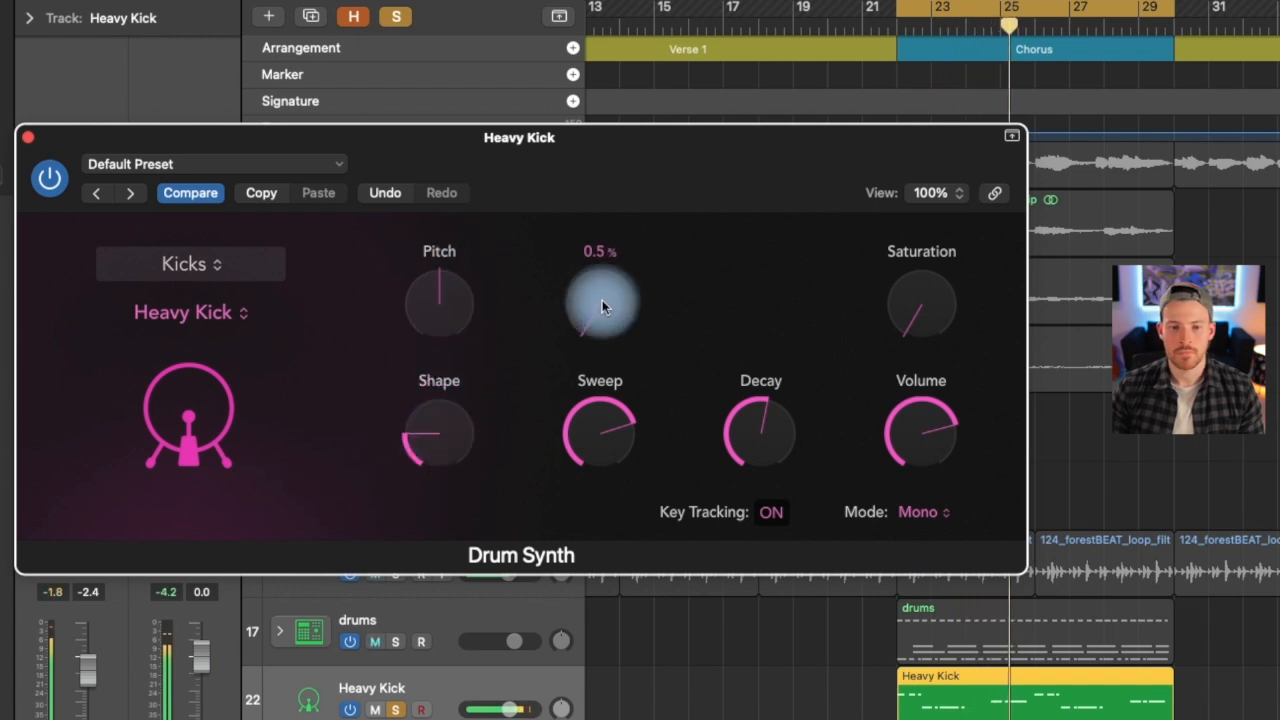
mouse_move(602, 258)
mouse_down()
mouse_move(620, 121)
mouse_move(611, 252)
mouse_up()
drag(461, 425, 462, 420)
Step: Lower the Heavy Kick's Sweep to about 34%, set its Decay to 61.5% and add a little Saturation
drag(562, 424, 572, 557)
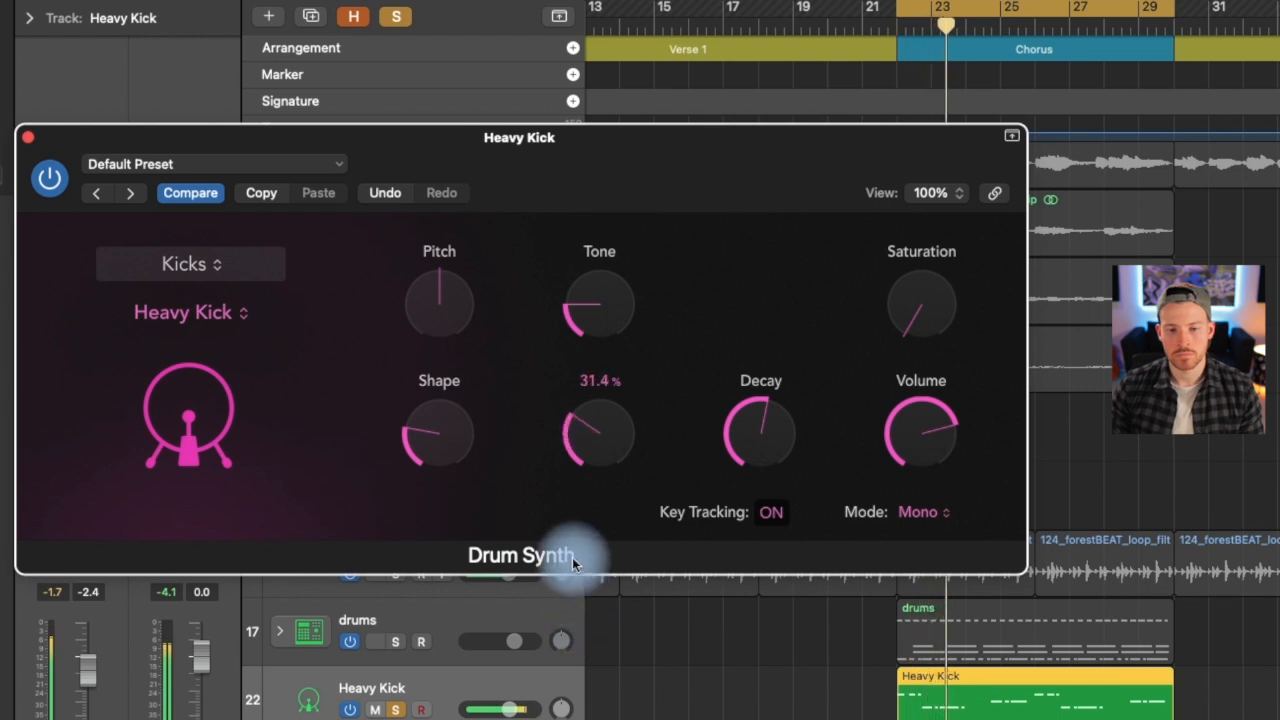
drag(770, 313, 746, 419)
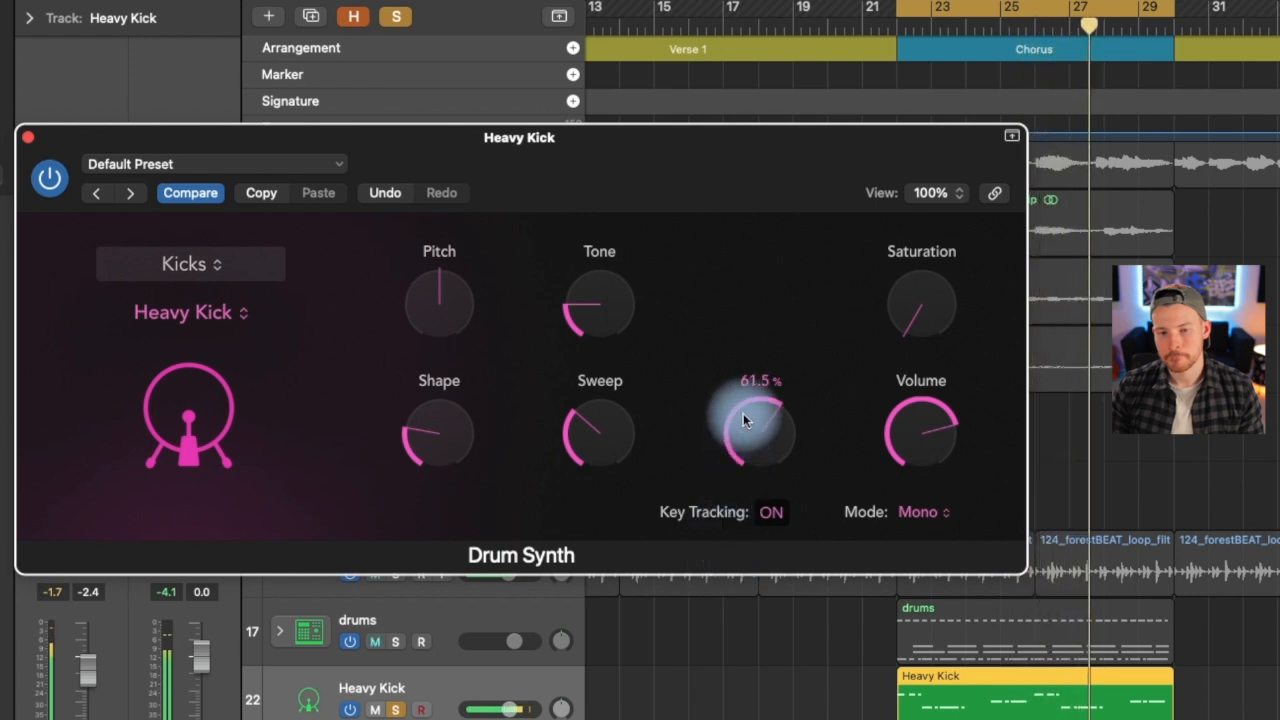
drag(893, 305, 886, 262)
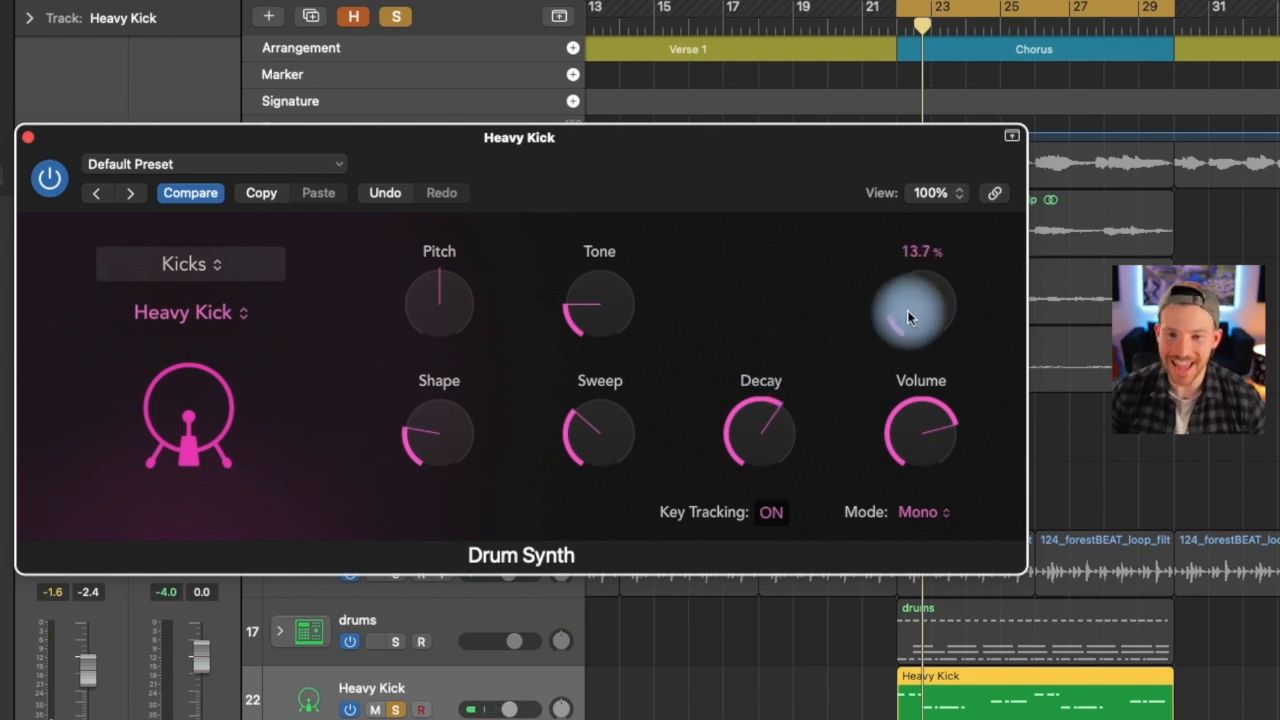
mouse_move(916, 302)
mouse_down()
mouse_move(929, 240)
mouse_move(919, 294)
mouse_up()
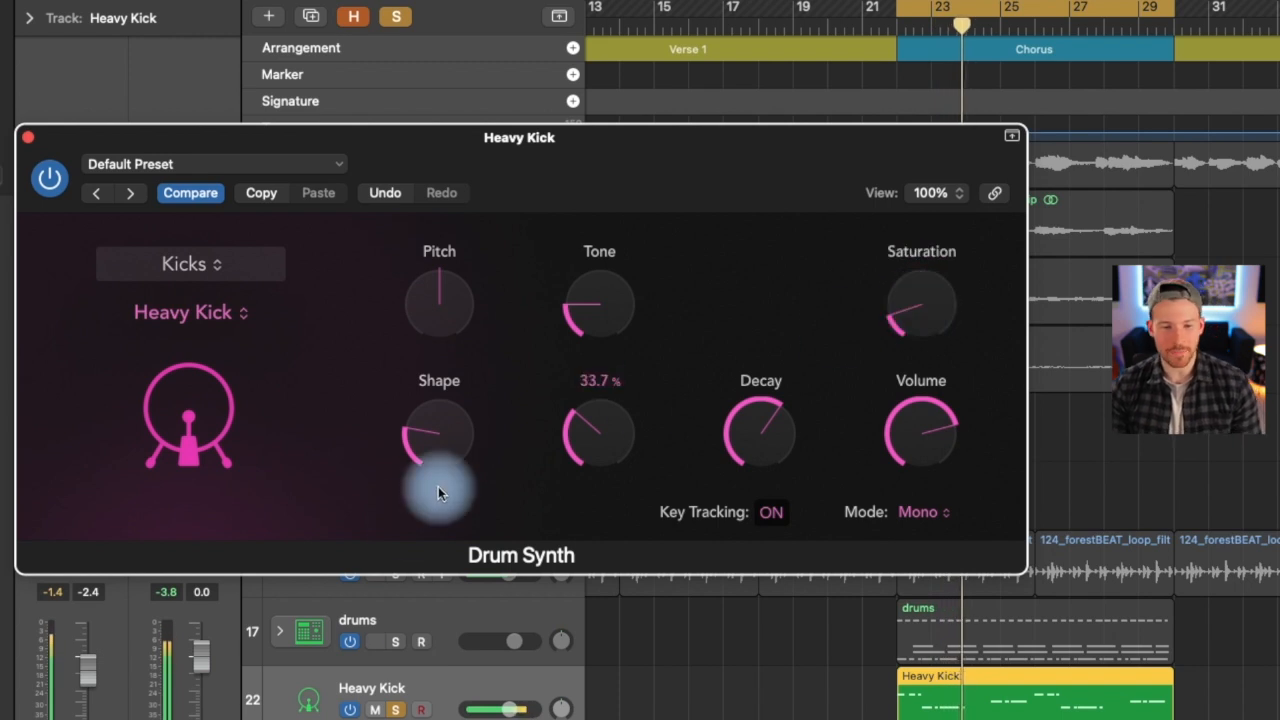
Step: Turn off the Heavy Kick solo and, against the full mix, reduce its Sweep and Decay and increase its Saturation
click(393, 710)
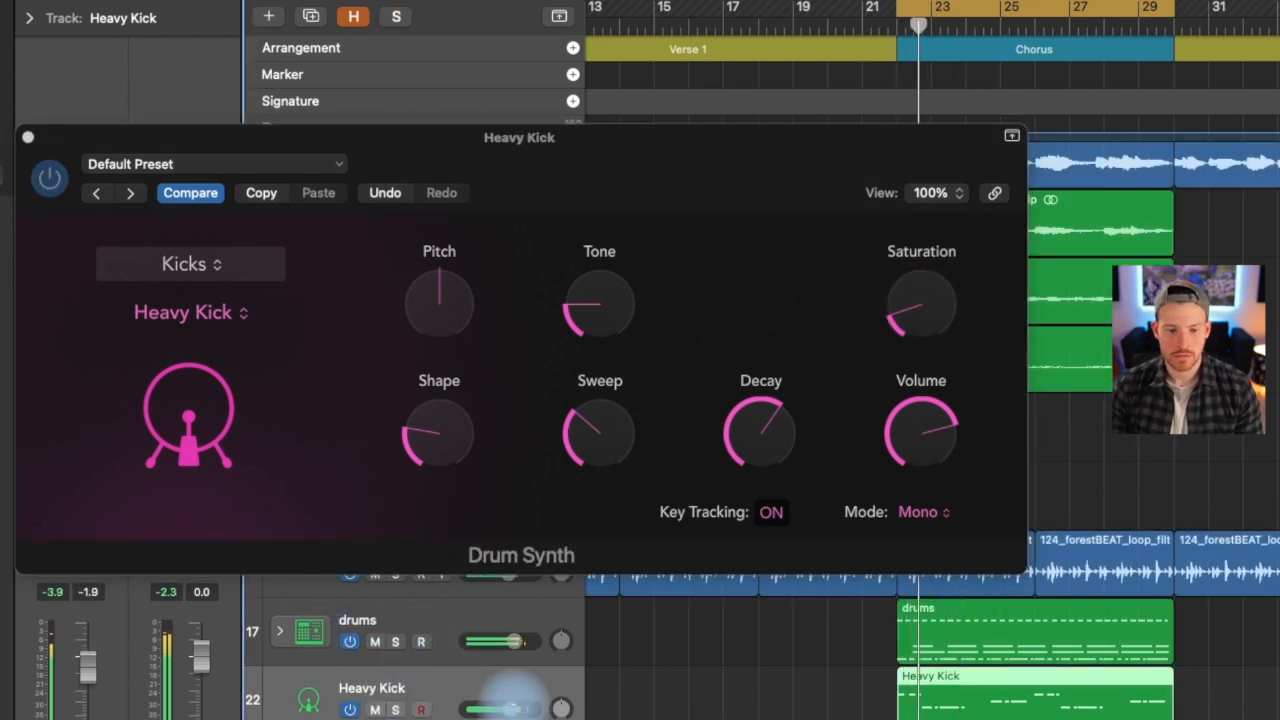
click(441, 437)
drag(595, 426, 581, 482)
drag(970, 313, 948, 293)
drag(764, 438, 763, 461)
drag(923, 334, 923, 320)
Step: Lower the Heavy Kick track to -3.3 dB and refine its sound with Decay at about 55% and Sweep at 31%
drag(514, 709, 495, 709)
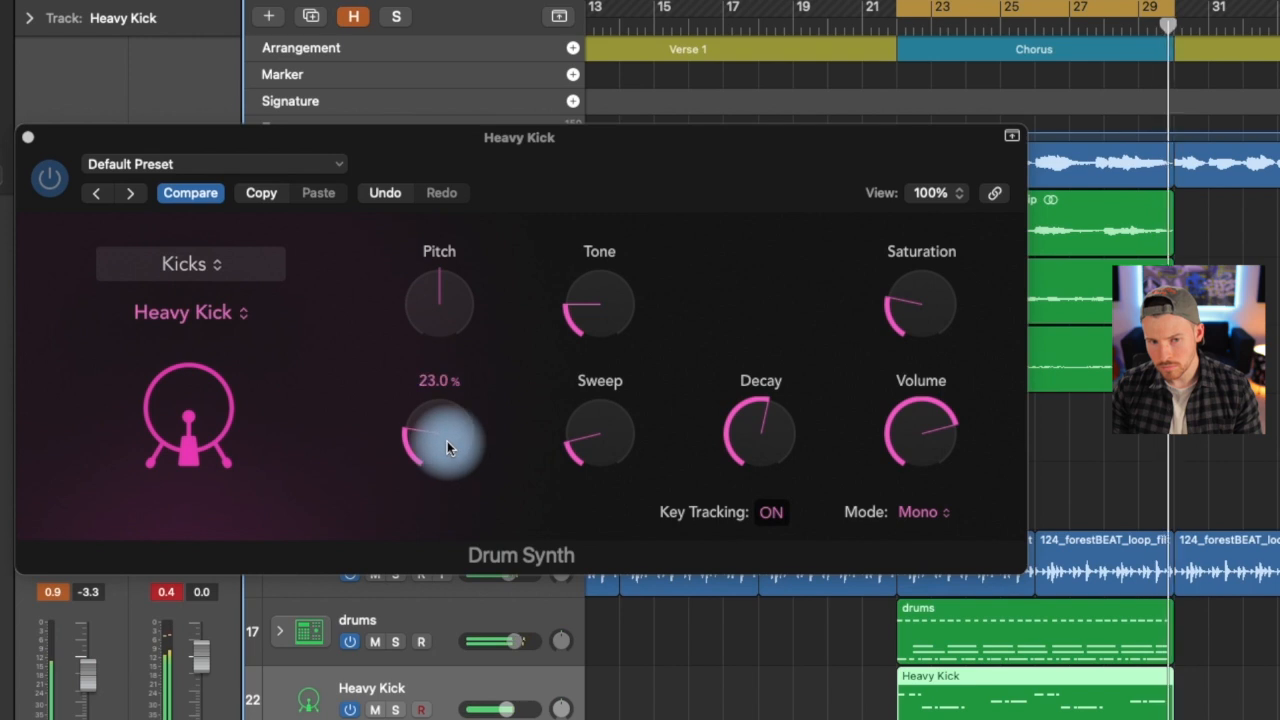
drag(447, 441, 448, 437)
drag(770, 432, 771, 422)
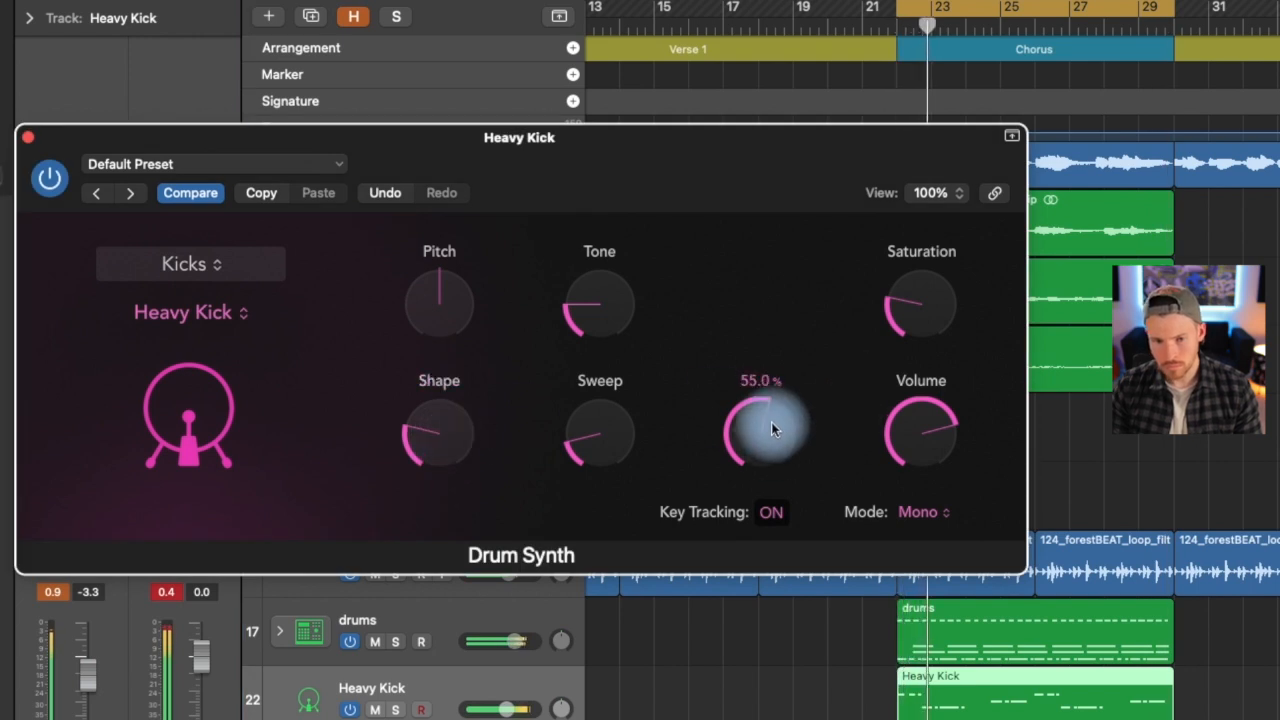
drag(605, 419, 610, 398)
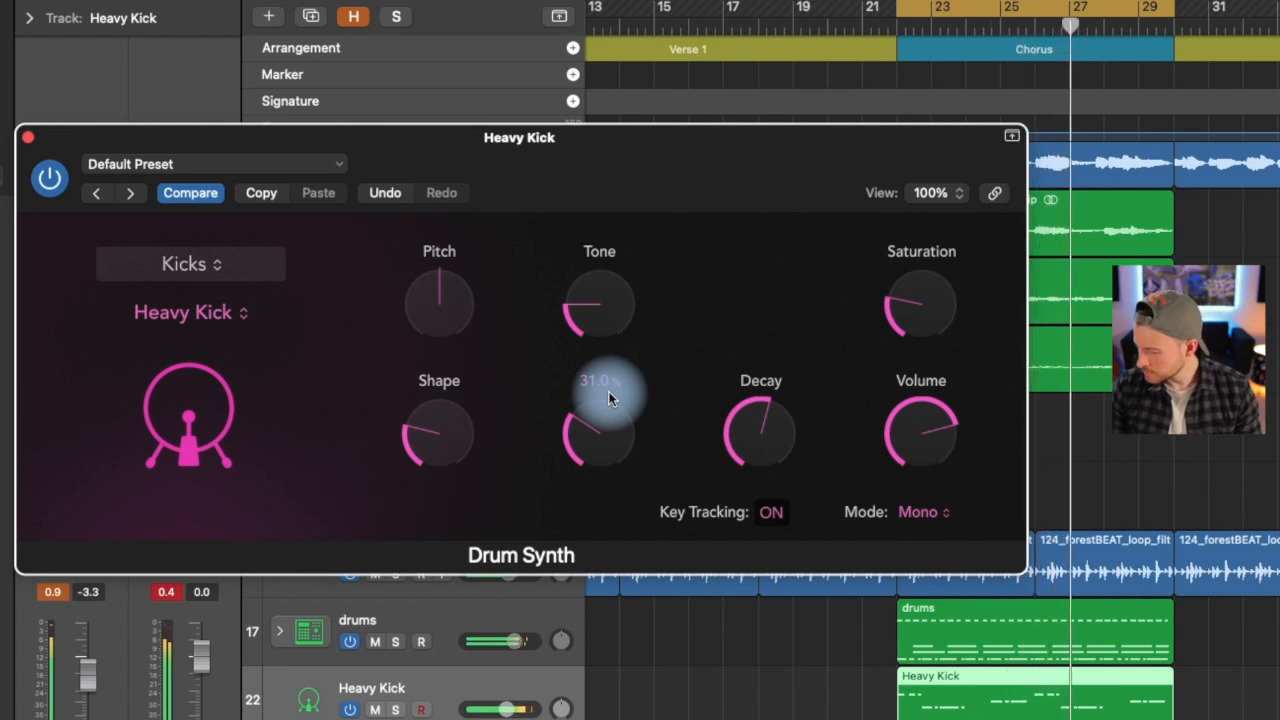
Step: Raise the Heavy Kick's Saturation to 27.6%, fine-tune its Shape and bring its Sweep back down
mouse_move(931, 295)
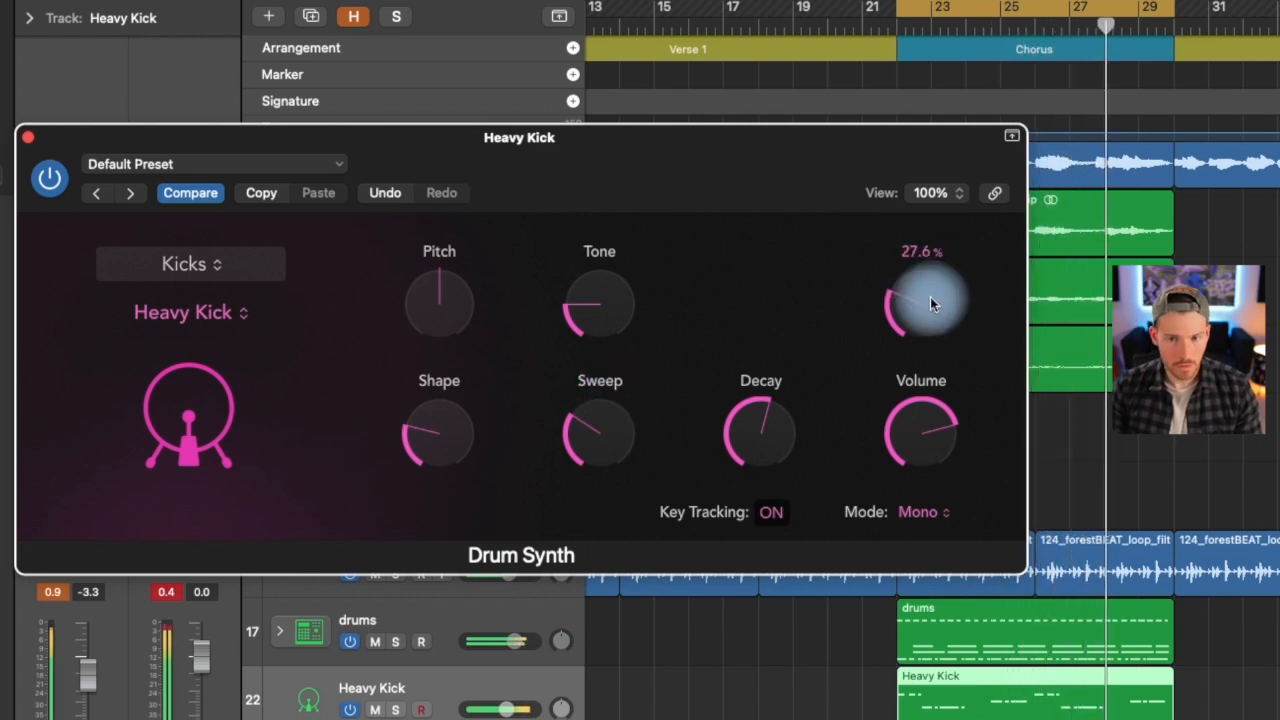
mouse_move(598, 455)
drag(595, 449, 594, 452)
drag(452, 434, 456, 422)
mouse_move(615, 464)
mouse_down()
mouse_move(654, 468)
mouse_move(622, 482)
mouse_move(622, 499)
mouse_move(618, 454)
mouse_up()
drag(455, 440, 445, 480)
drag(596, 447, 589, 461)
Step: Solo the drums and Heavy Kick tracks together and lower the Heavy Kick's volume to -4.2 dB
click(395, 641)
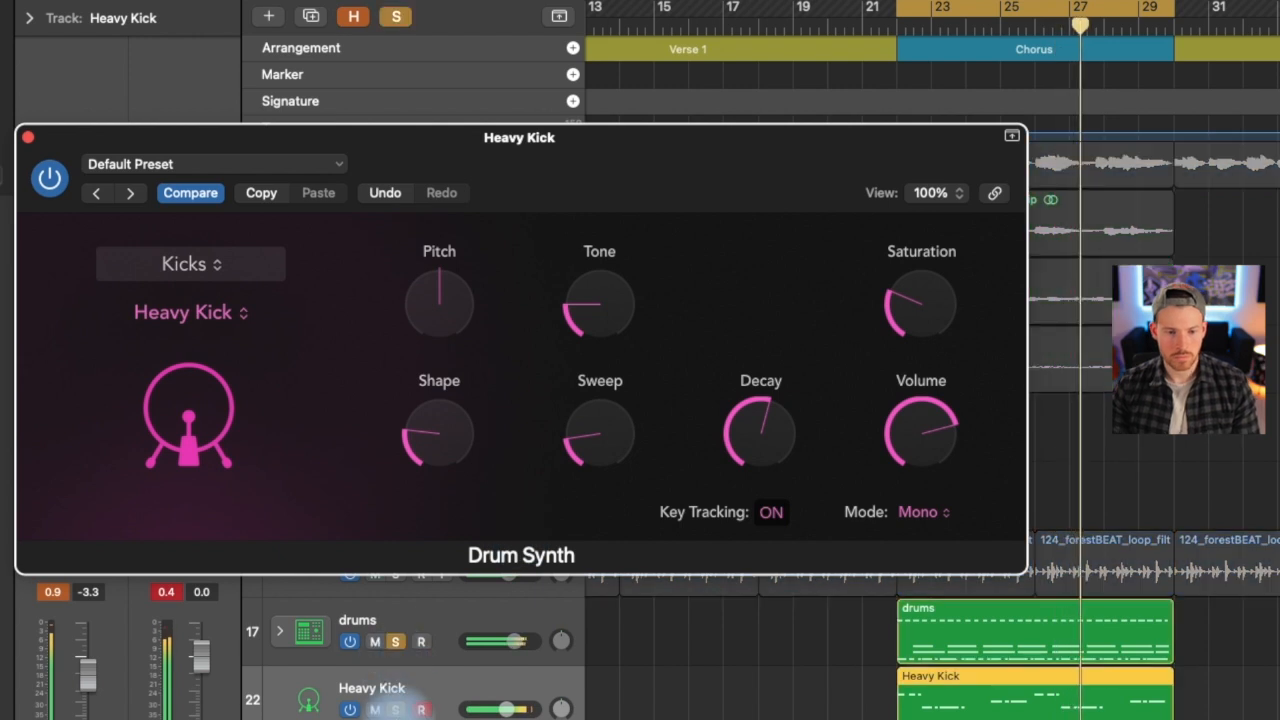
click(395, 709)
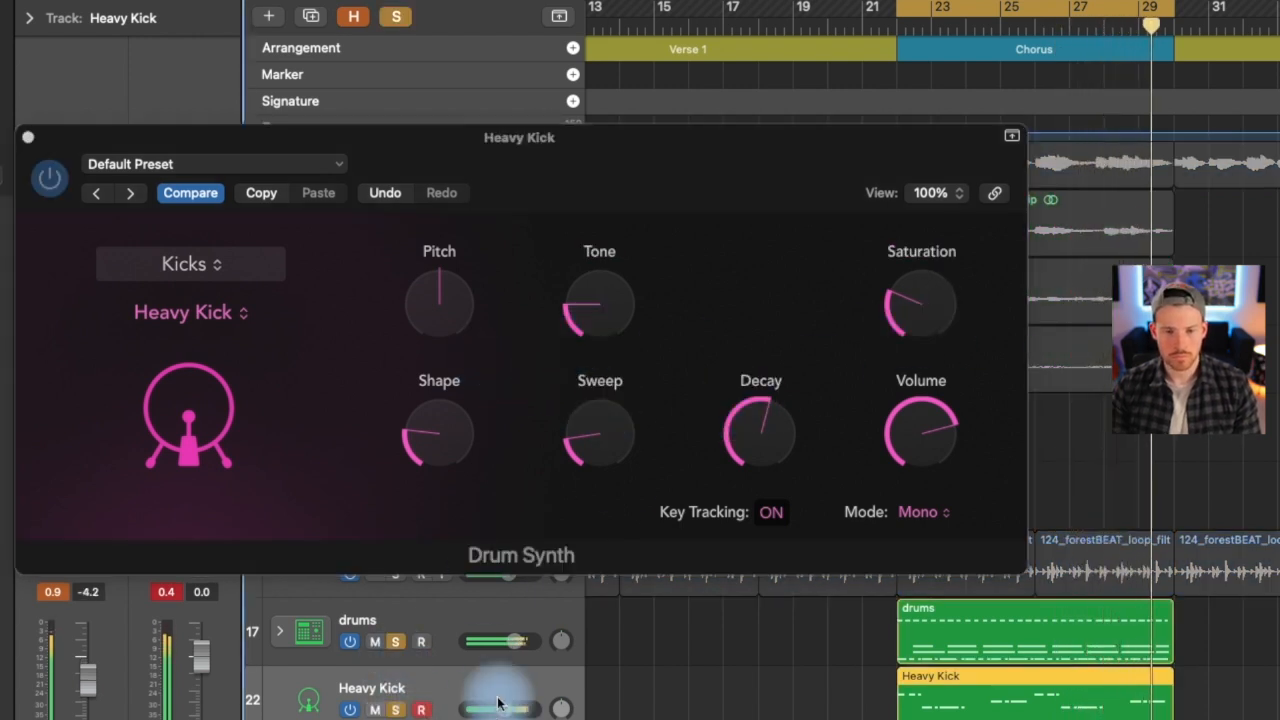
drag(461, 435, 461, 438)
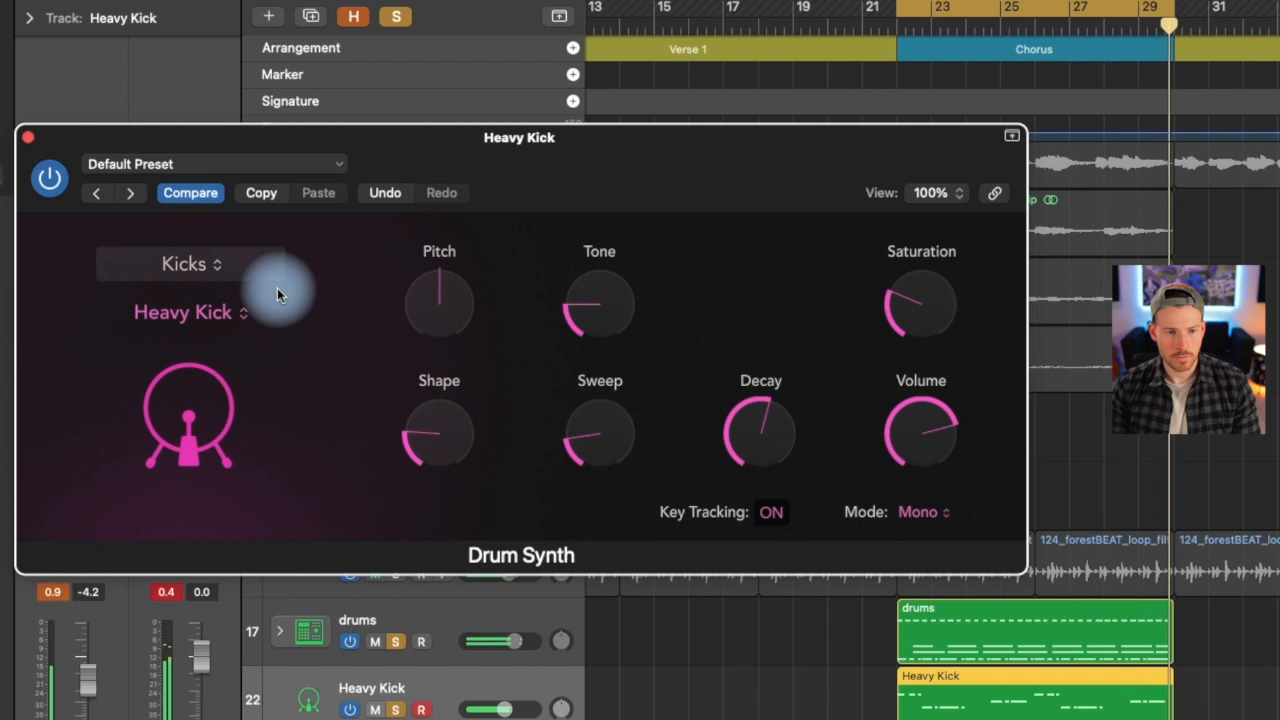
Step: Close the Drum Synth window, stop playback and open the Heavy Kick region for note editing
click(28, 137)
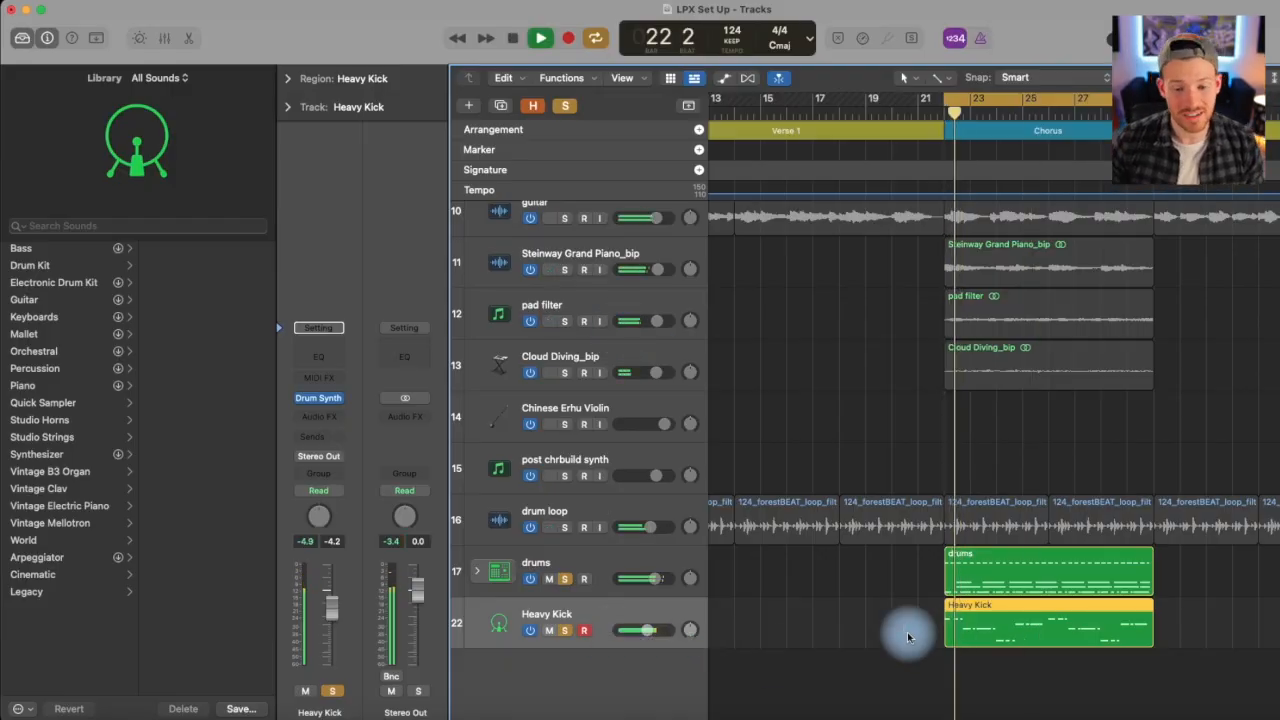
key(space)
click(908, 637)
click(995, 631)
double_click(995, 631)
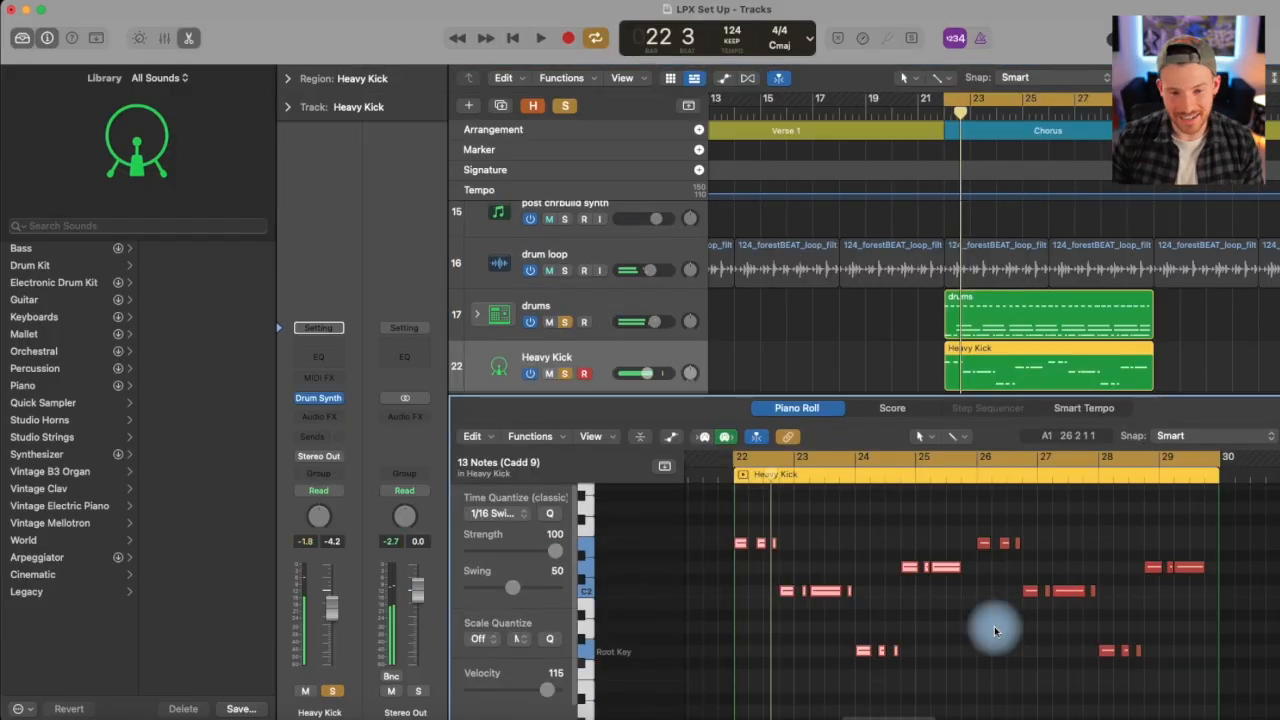
Step: Enlarge the note editor and move the three Heavy Kick notes at bar 22 down one octave
scroll(724, 563, down, 1)
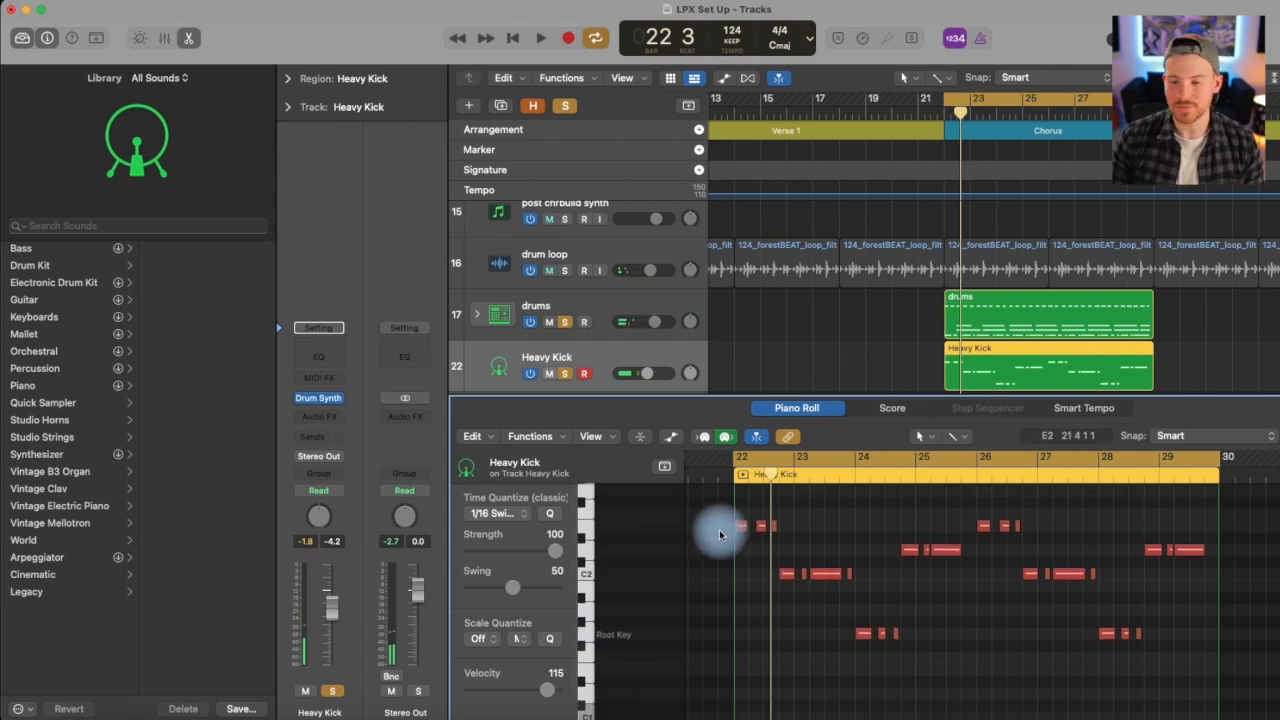
scroll(771, 563, up, 3)
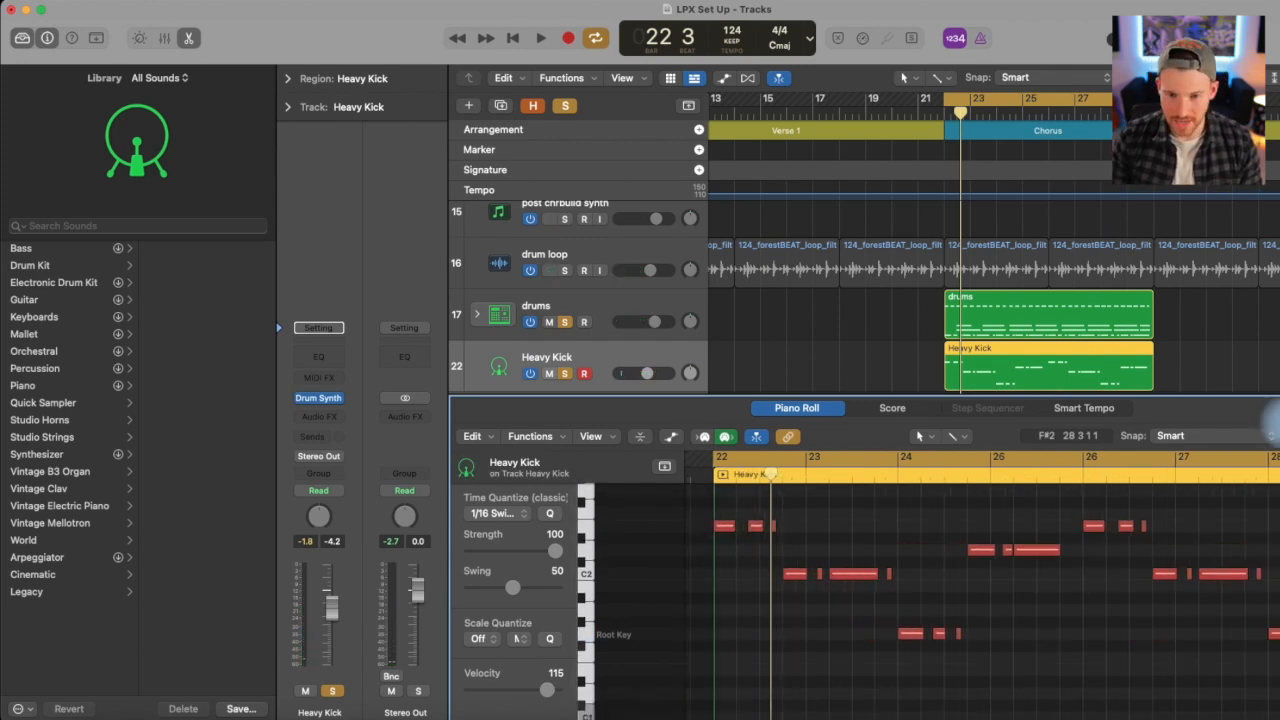
drag(940, 398, 935, 306)
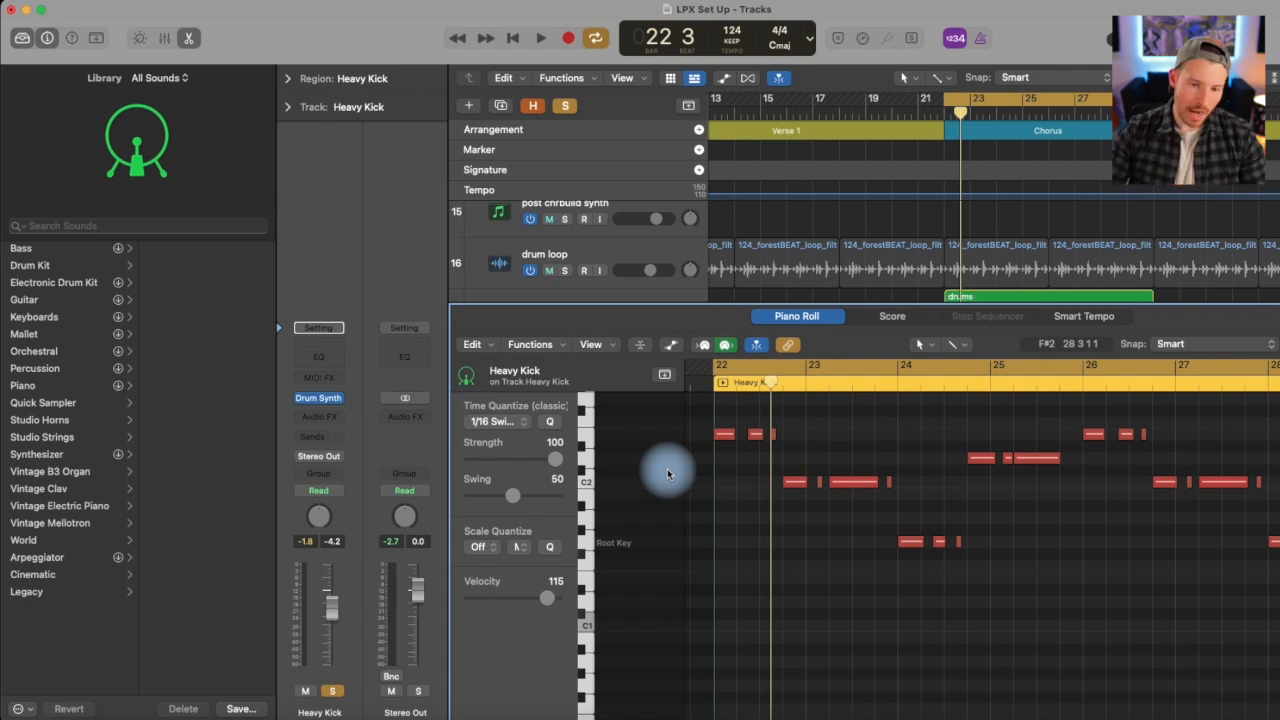
drag(703, 417, 590, 445)
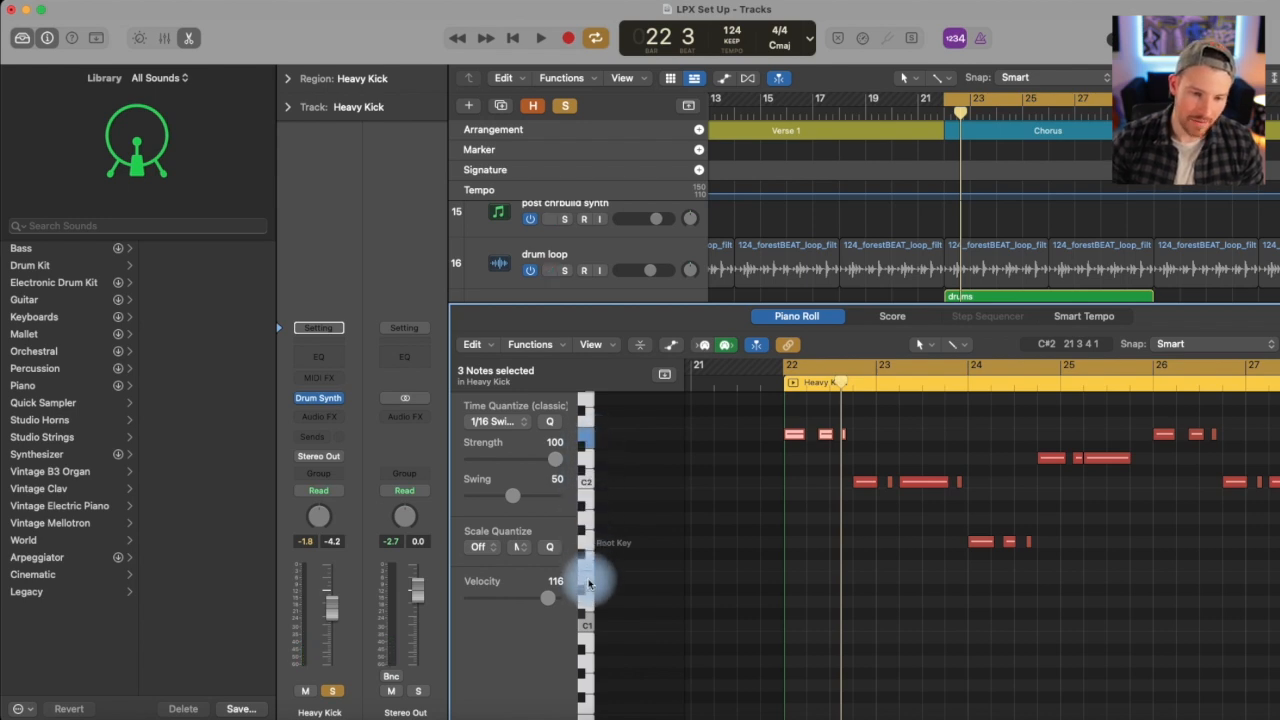
drag(792, 440, 795, 586)
drag(793, 585, 794, 585)
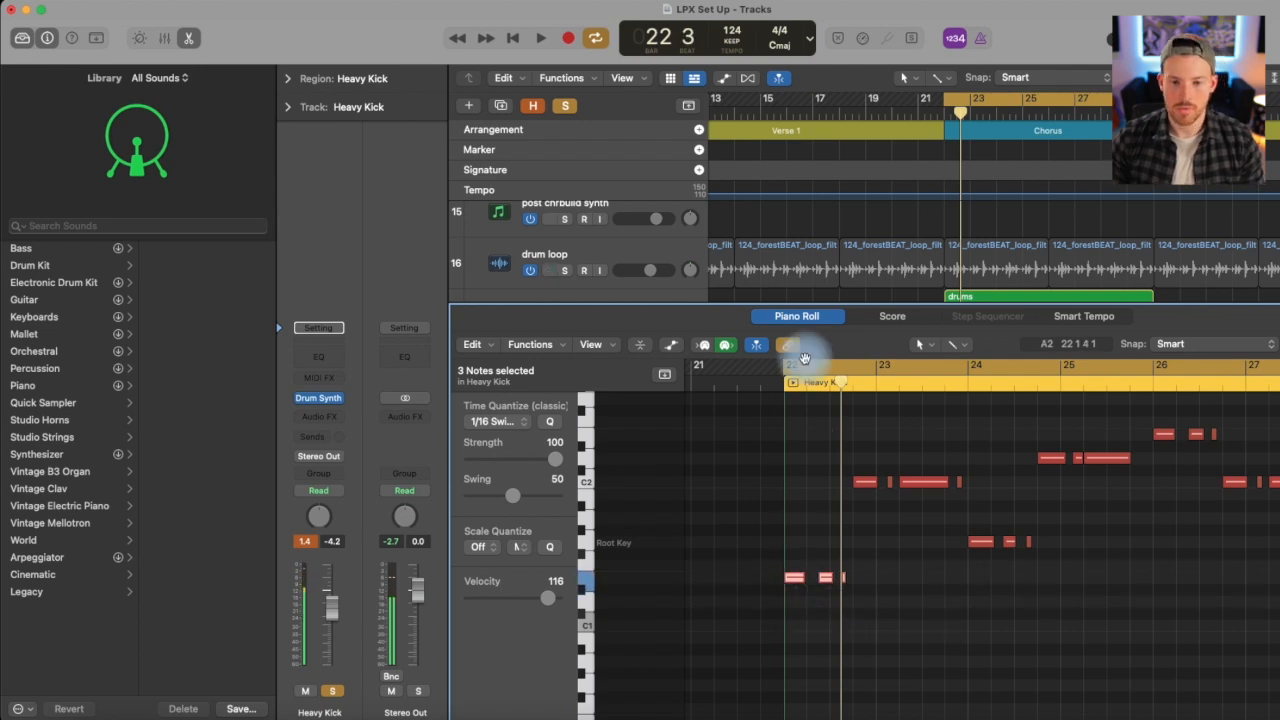
Step: Play the lowered bar 22 notes into the following ones to compare their pitches
key(space)
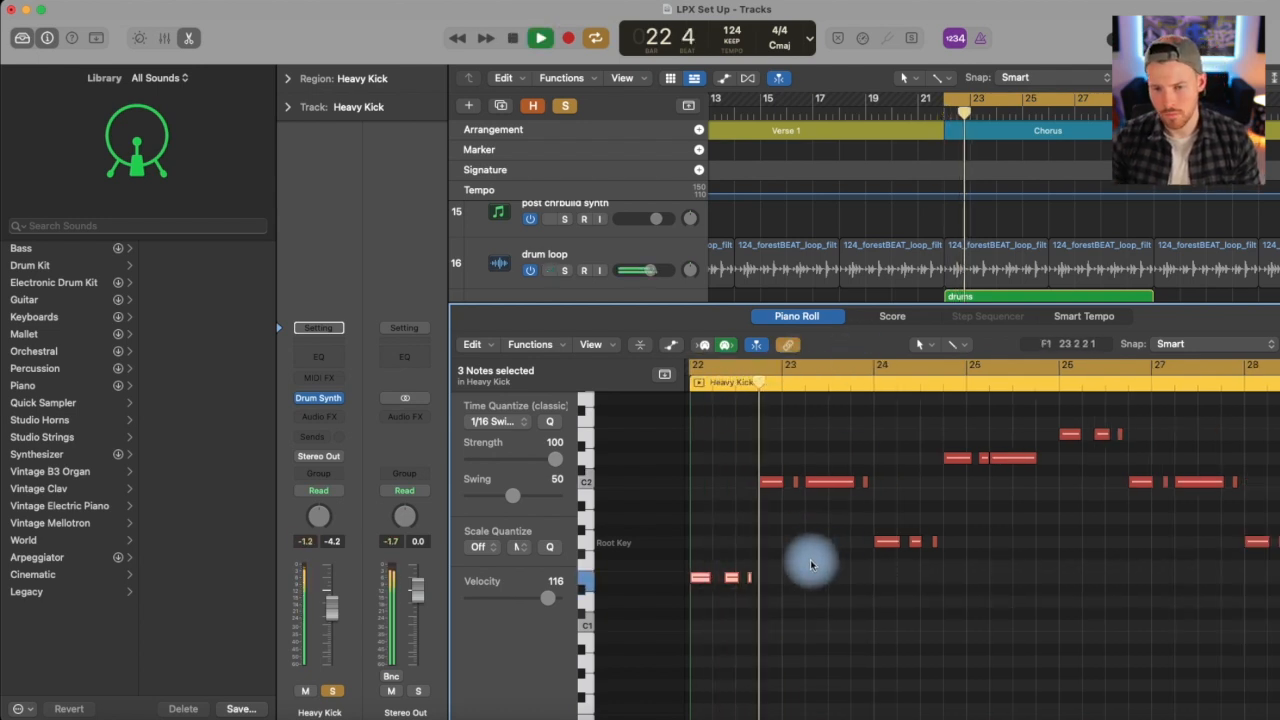
key(space)
drag(751, 446, 828, 476)
key(space)
key(space)
Step: Move the four C2 notes around bar 23 down one octave to C1, keeping their timing, and play the result
drag(750, 446, 918, 499)
drag(768, 492, 768, 632)
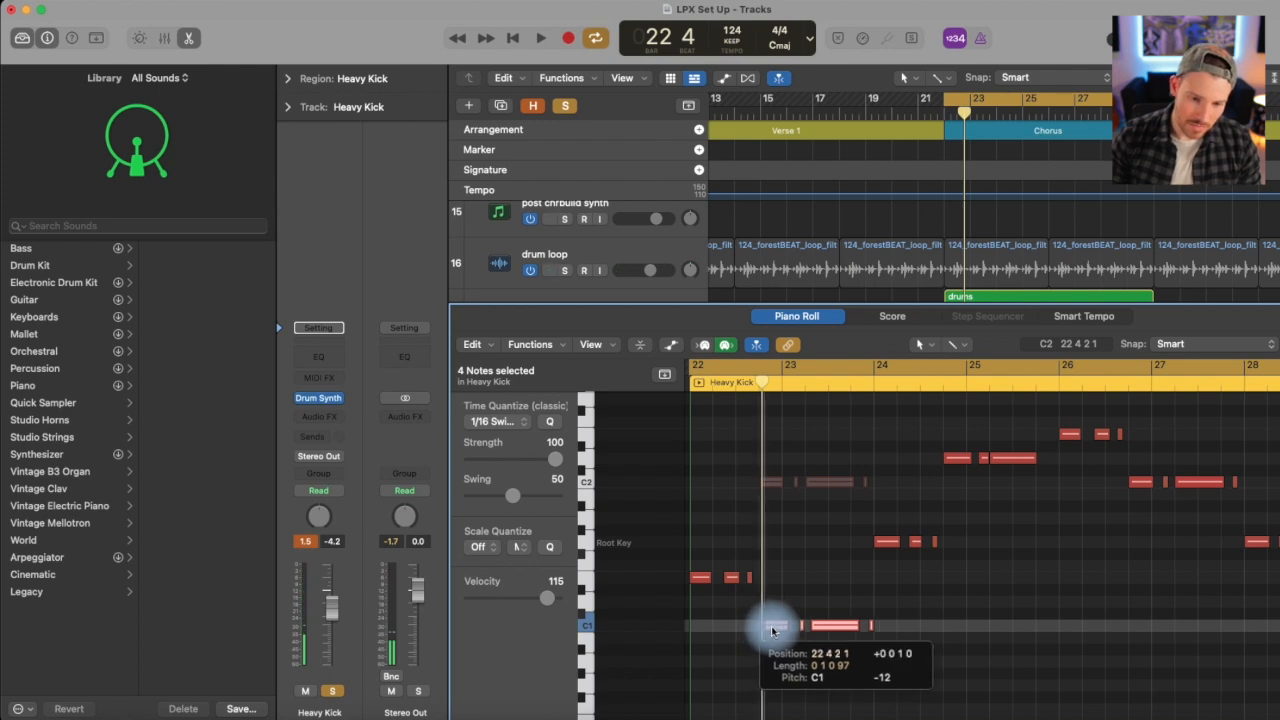
drag(770, 630, 768, 628)
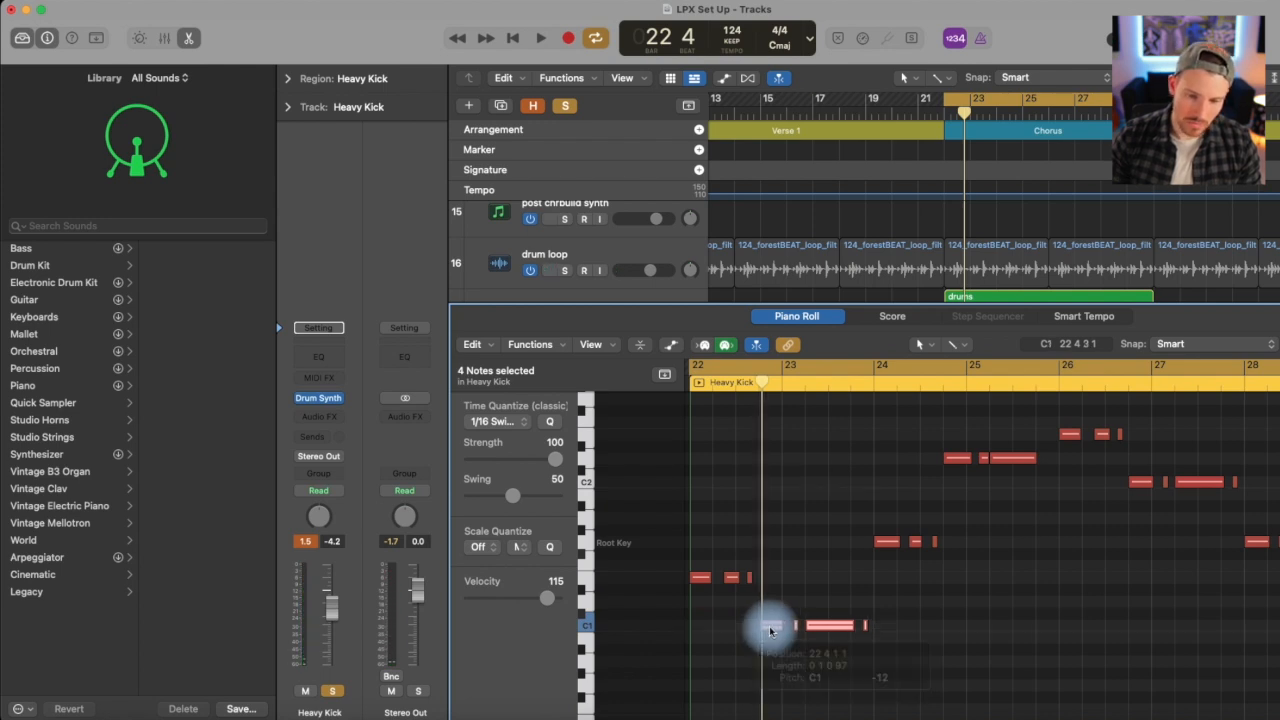
key(space)
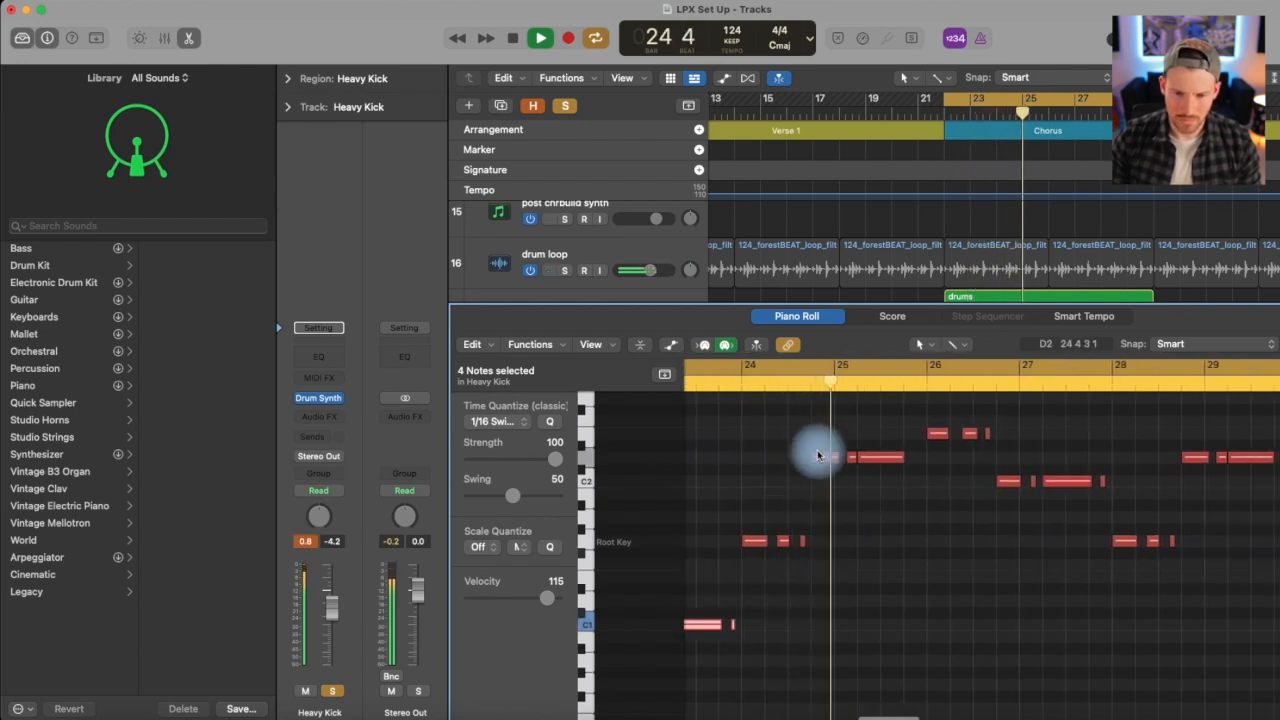
key(space)
Step: Move the three Heavy Kick notes around bar 25 down one octave and play the line from bar 22
drag(810, 437, 914, 477)
drag(826, 462, 826, 602)
click(732, 385)
key(space)
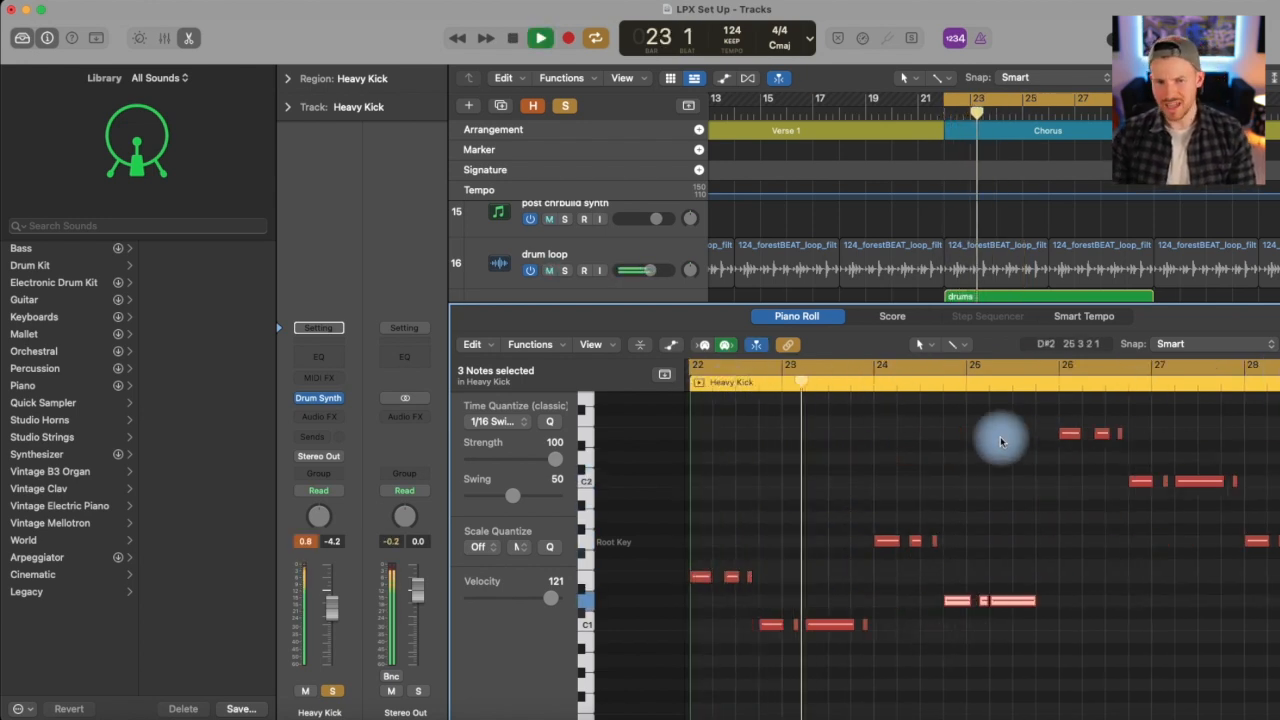
Step: Delete the Heavy Kick notes from bar 26 onward and replace them with a copy of the bar 22–25 notes
scroll(571, 228, down, 3)
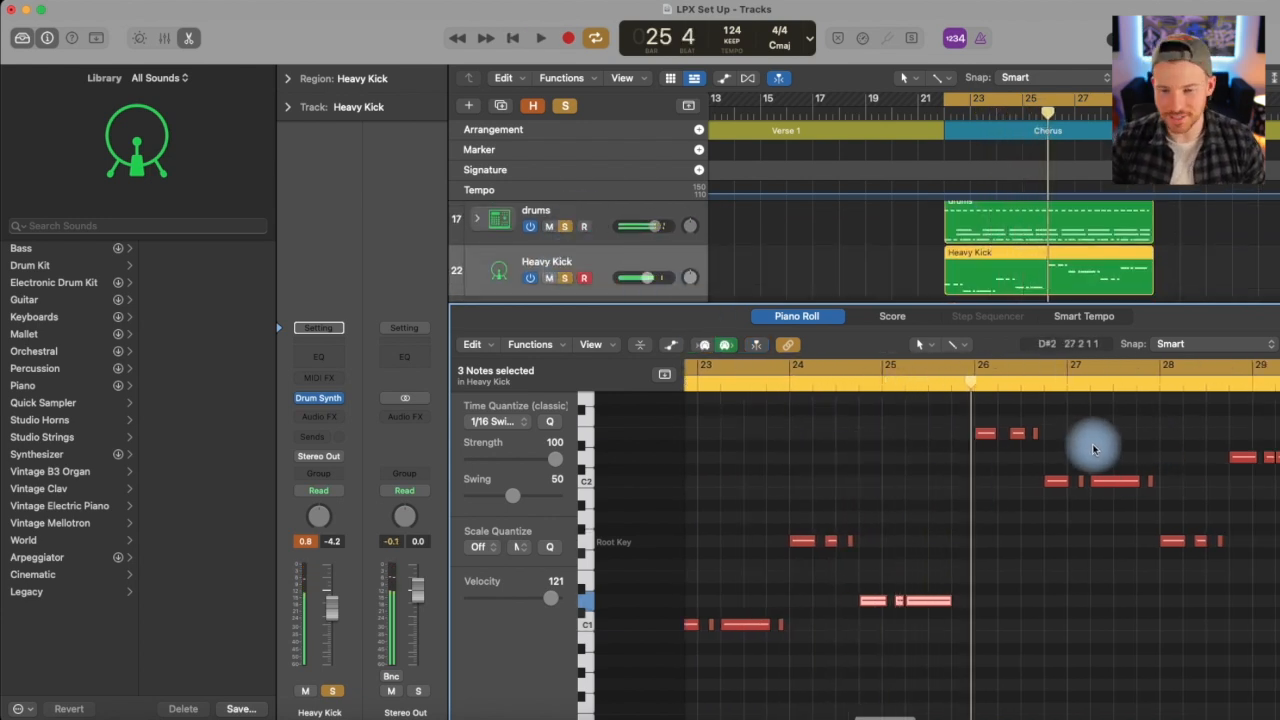
drag(961, 416, 1279, 589)
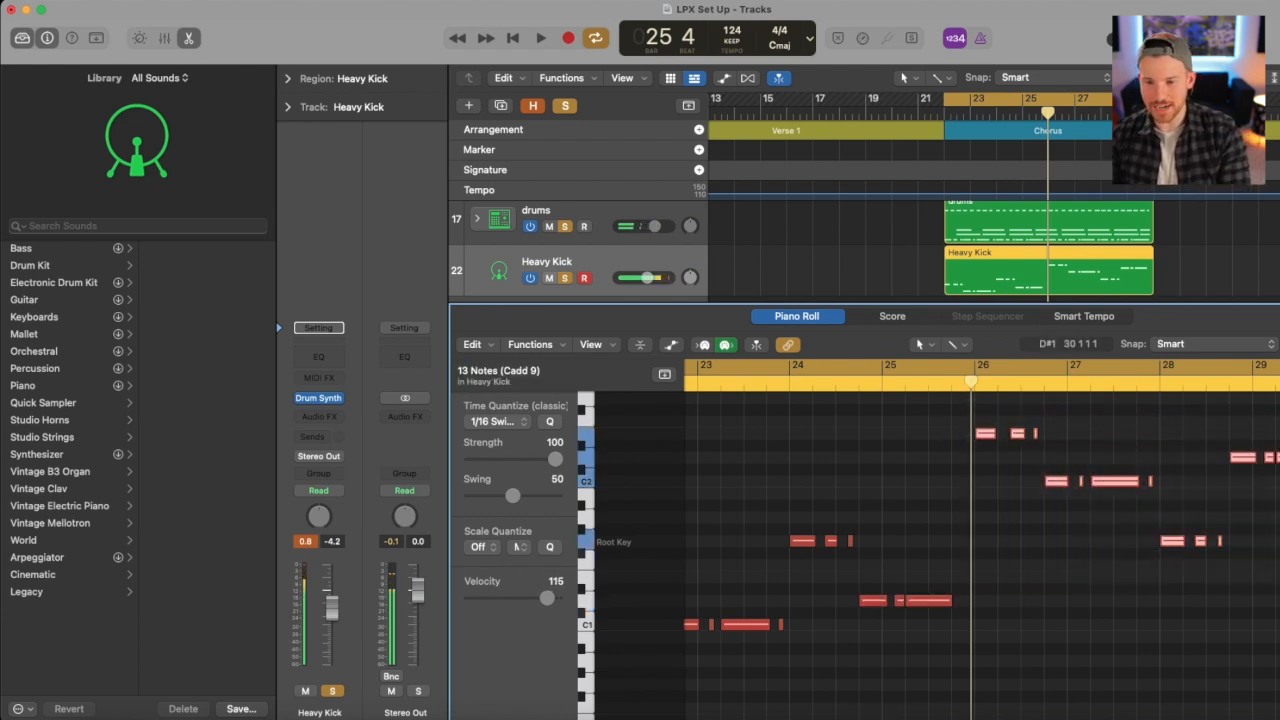
key(Delete)
scroll(1029, 546, left, 4)
drag(752, 474, 1186, 676)
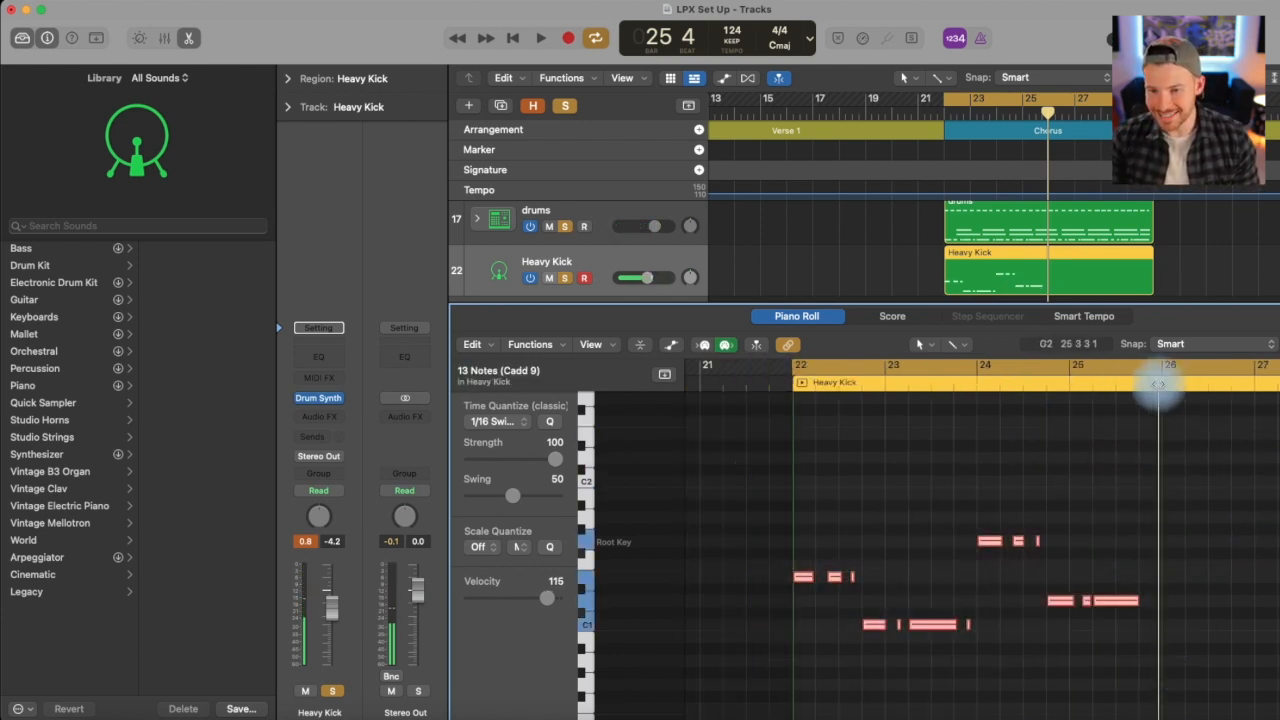
scroll(1163, 390, right, 2)
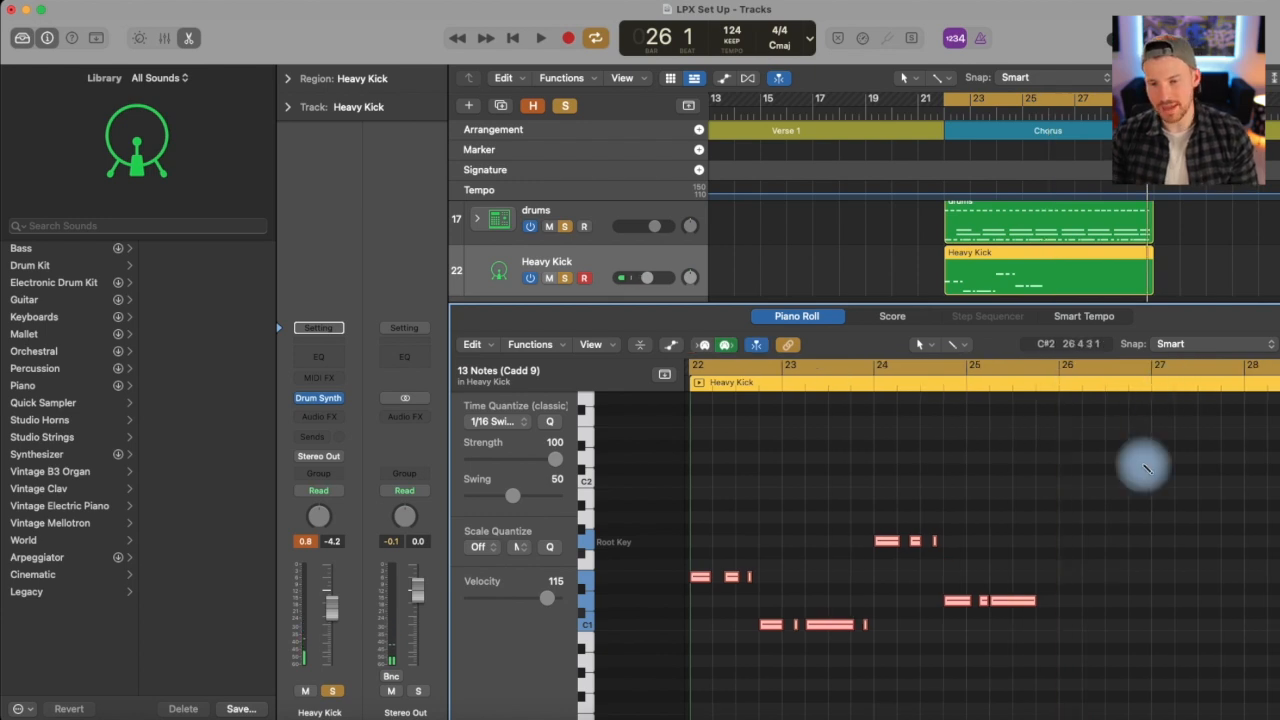
click(1137, 478)
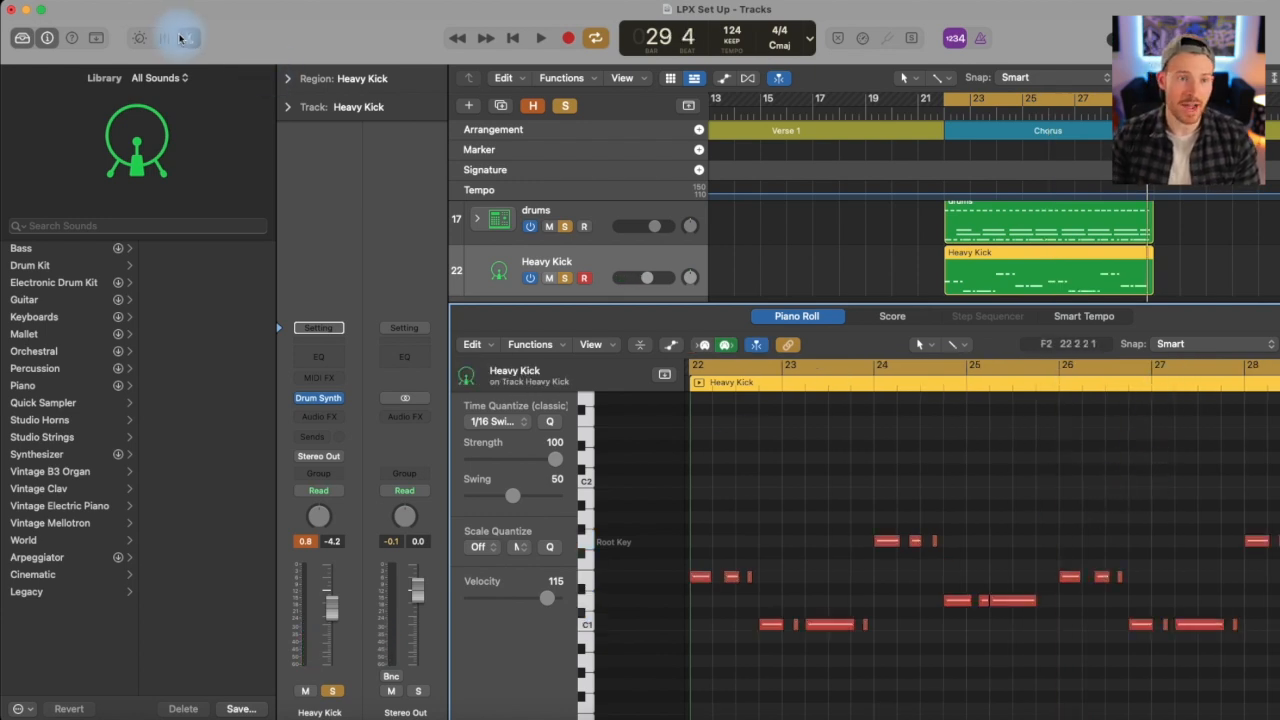
Step: Close the note editor, then unsolo the tracks and lower Heavy Kick to about -5.4 dB during full chorus playback
click(190, 38)
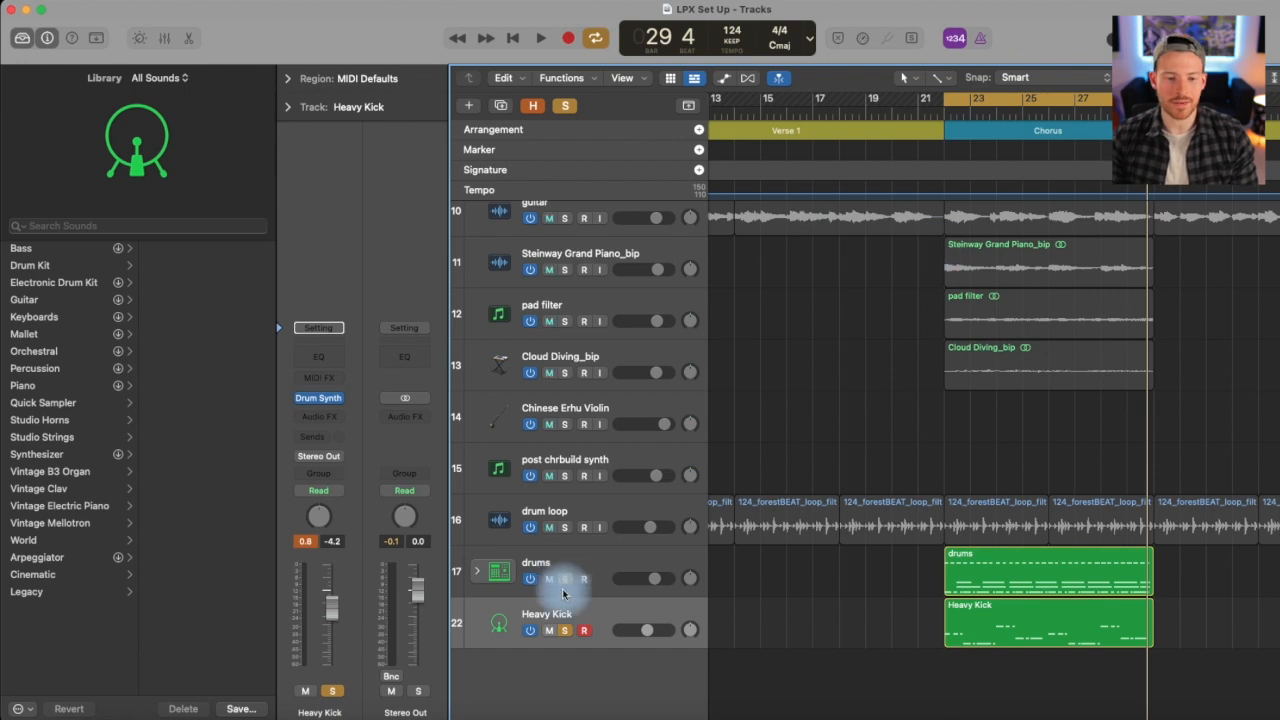
click(564, 630)
key(space)
drag(647, 630, 647, 630)
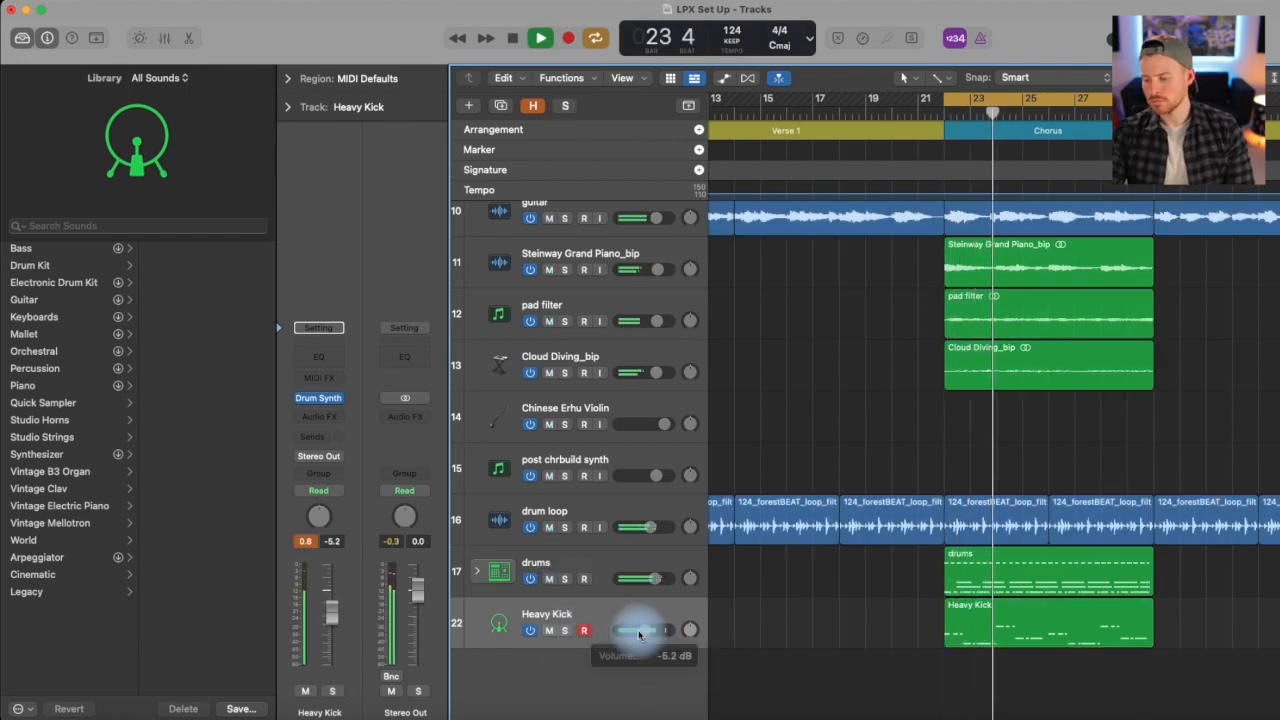
click(639, 631)
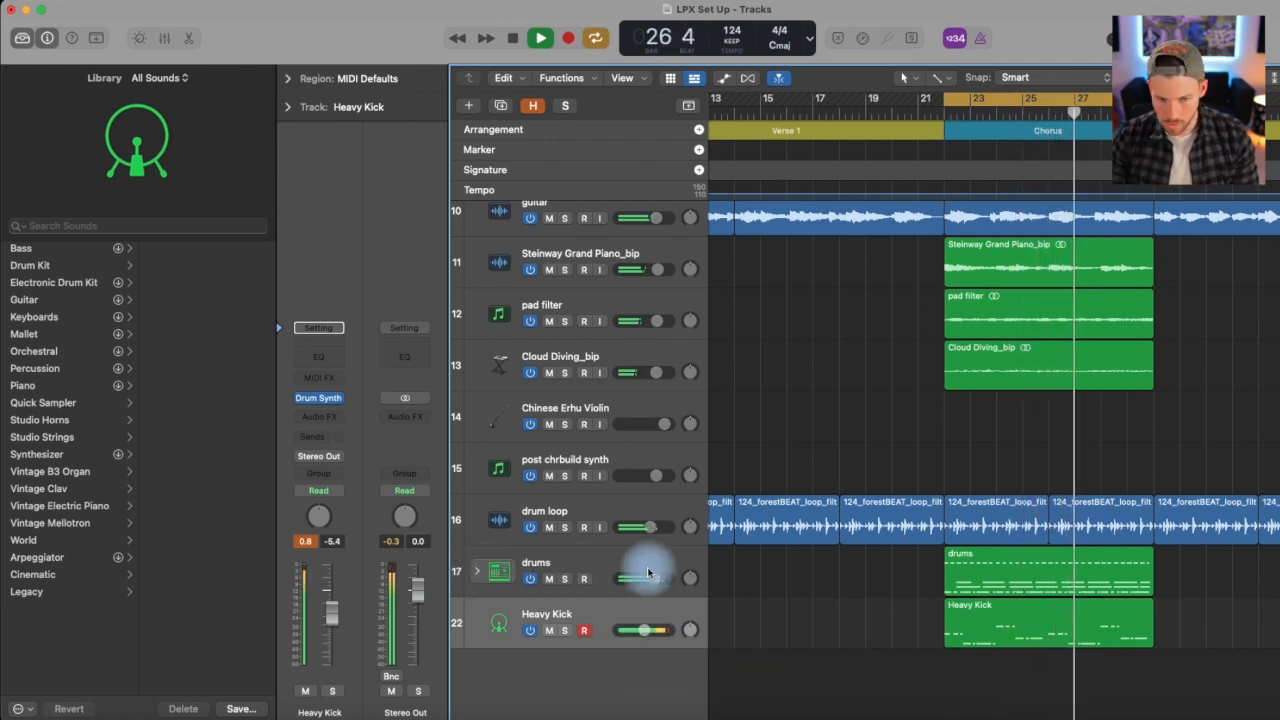
Step: Rename the Heavy Kick track to 808
key(super+Left)
key(super+Left)
key(super+Left)
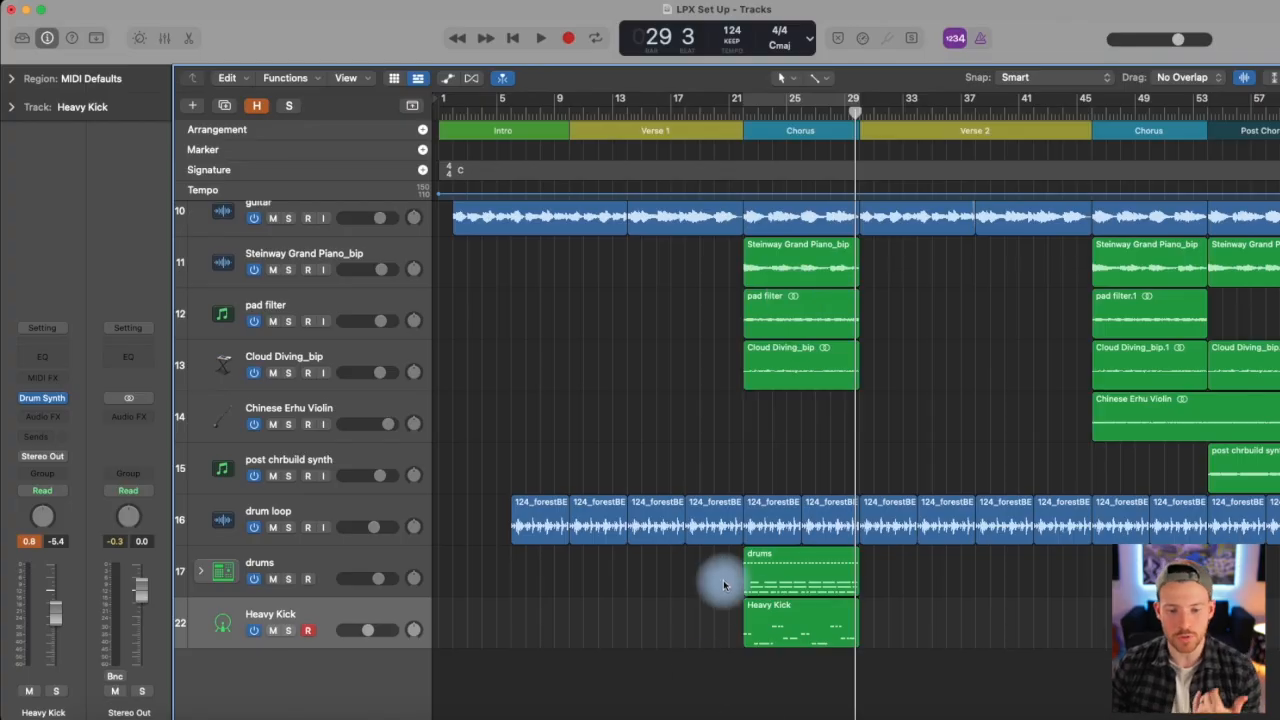
drag(724, 585, 823, 655)
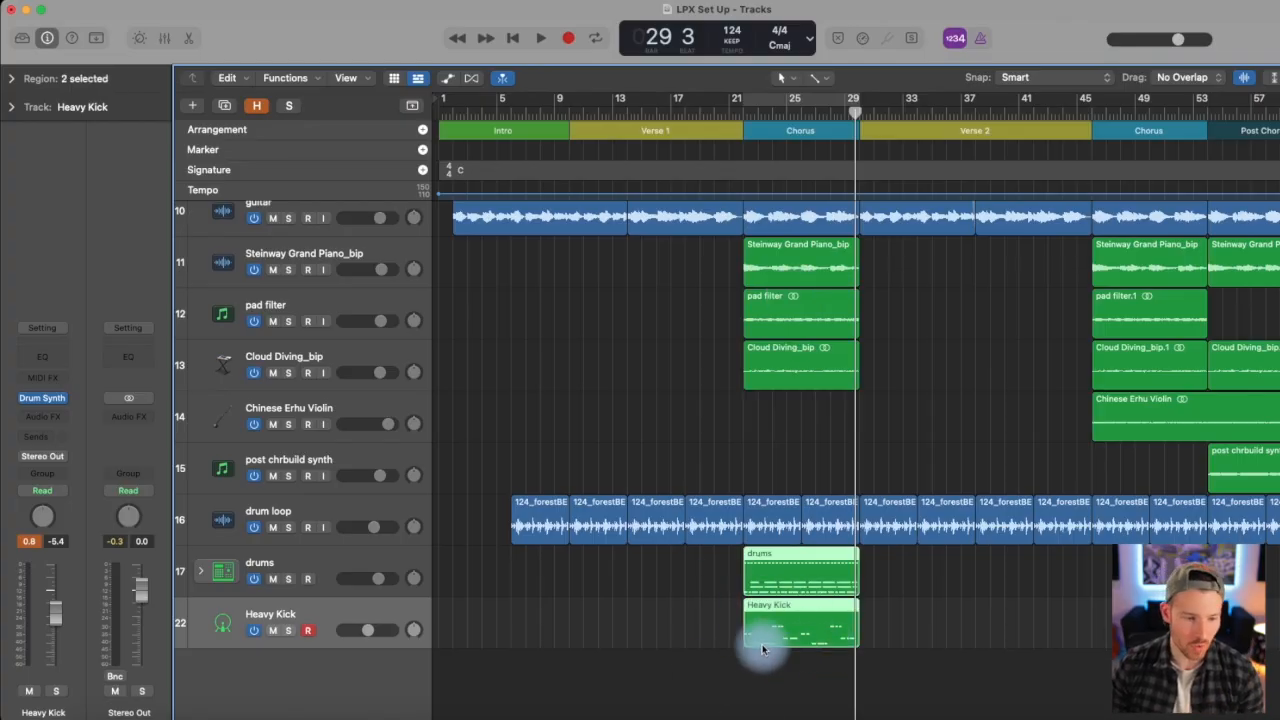
click(580, 617)
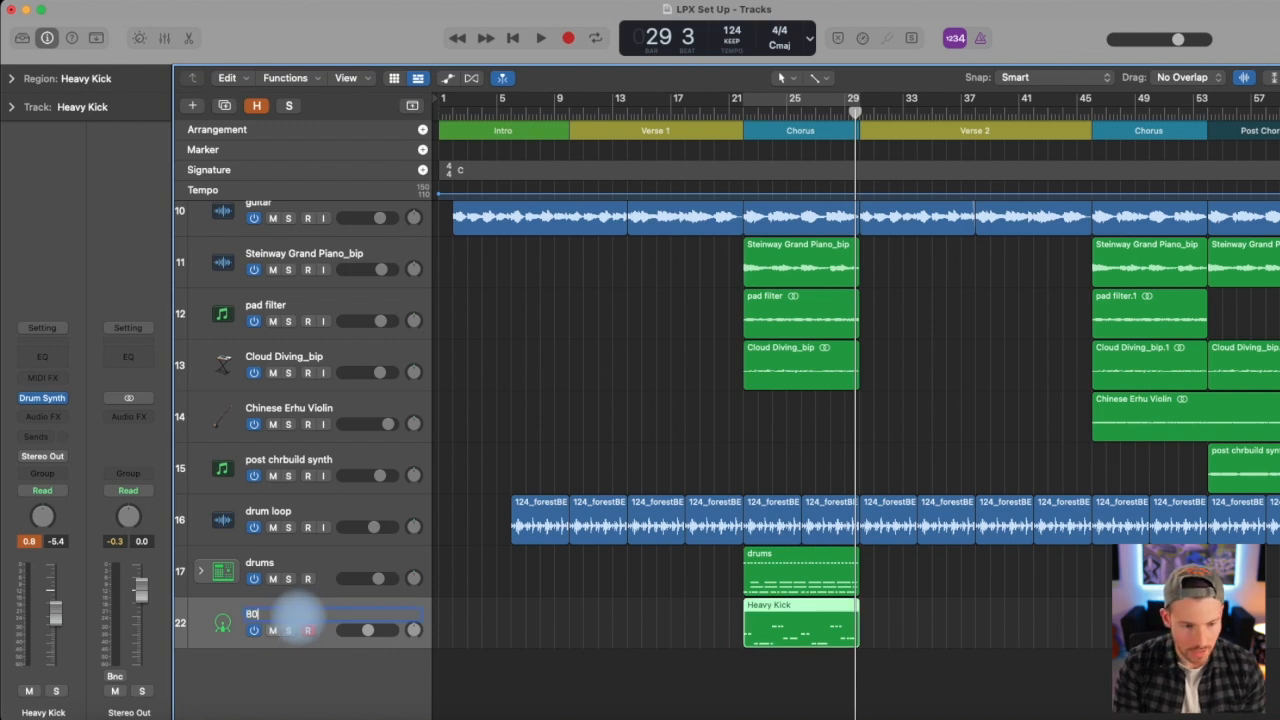
click(692, 598)
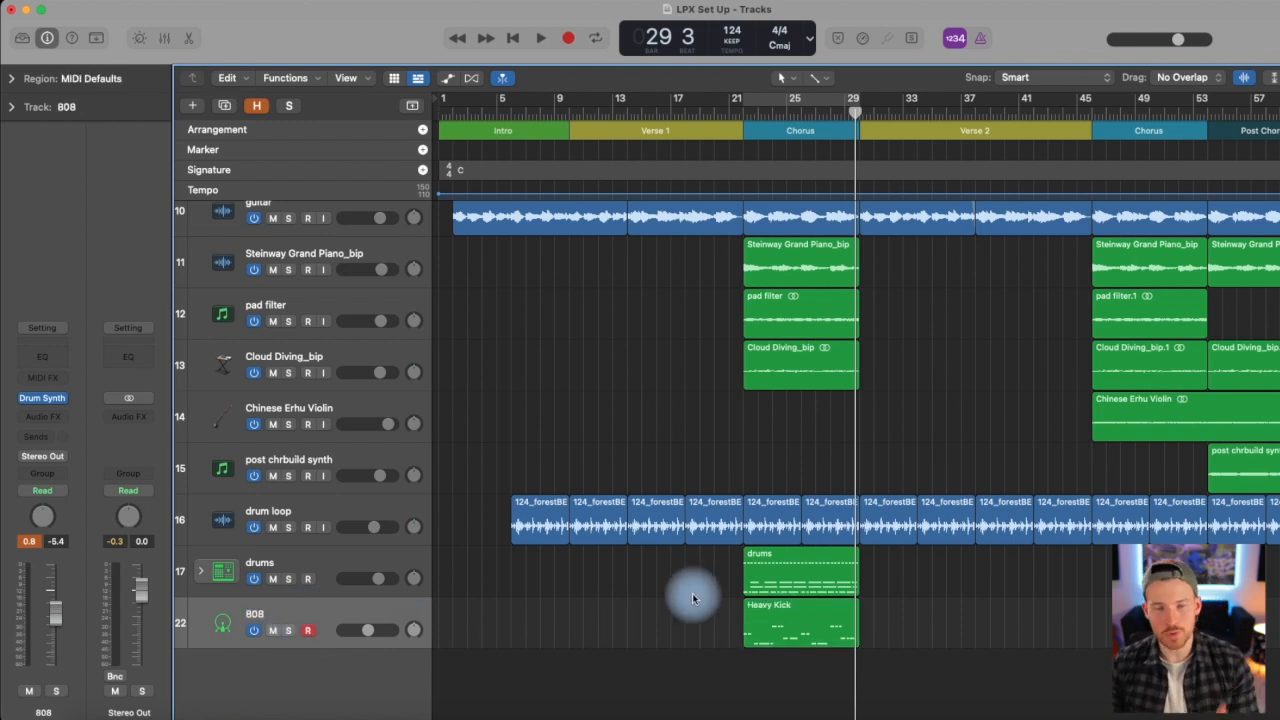
Step: Copy the first chorus's drums and Heavy Kick regions to the second chorus at bar 46
drag(718, 580, 812, 633)
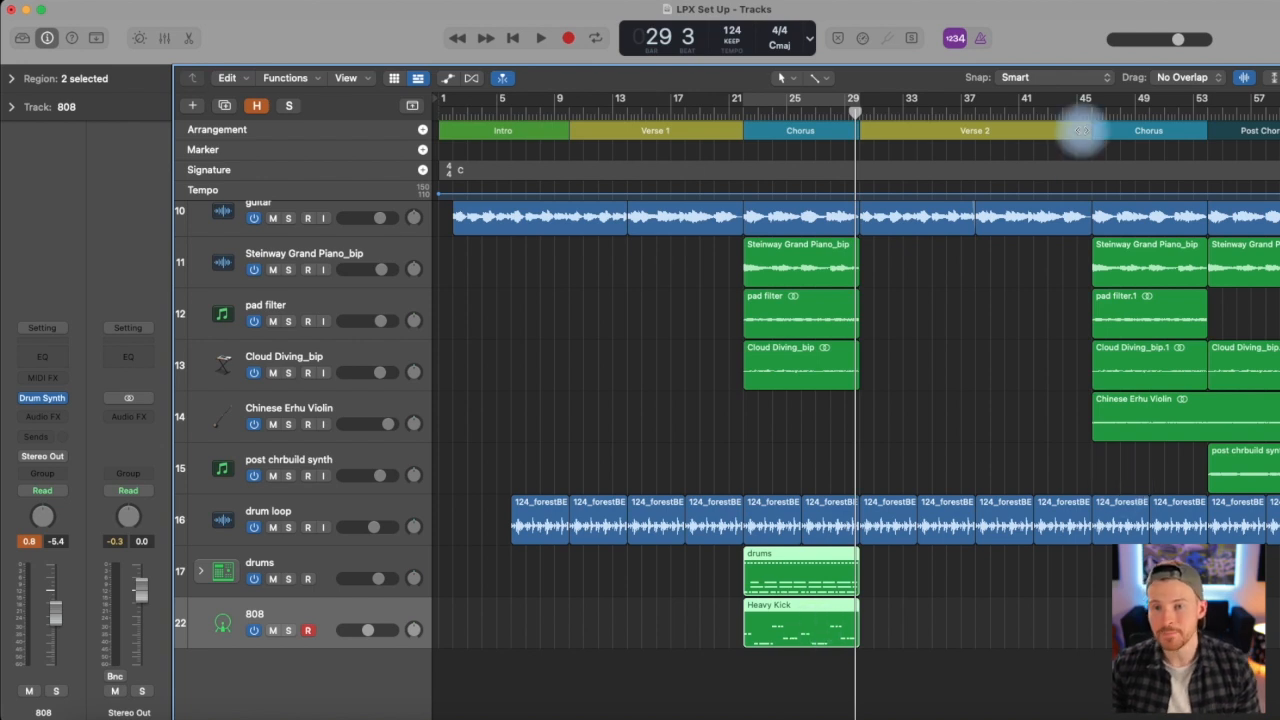
drag(1040, 113, 1086, 113)
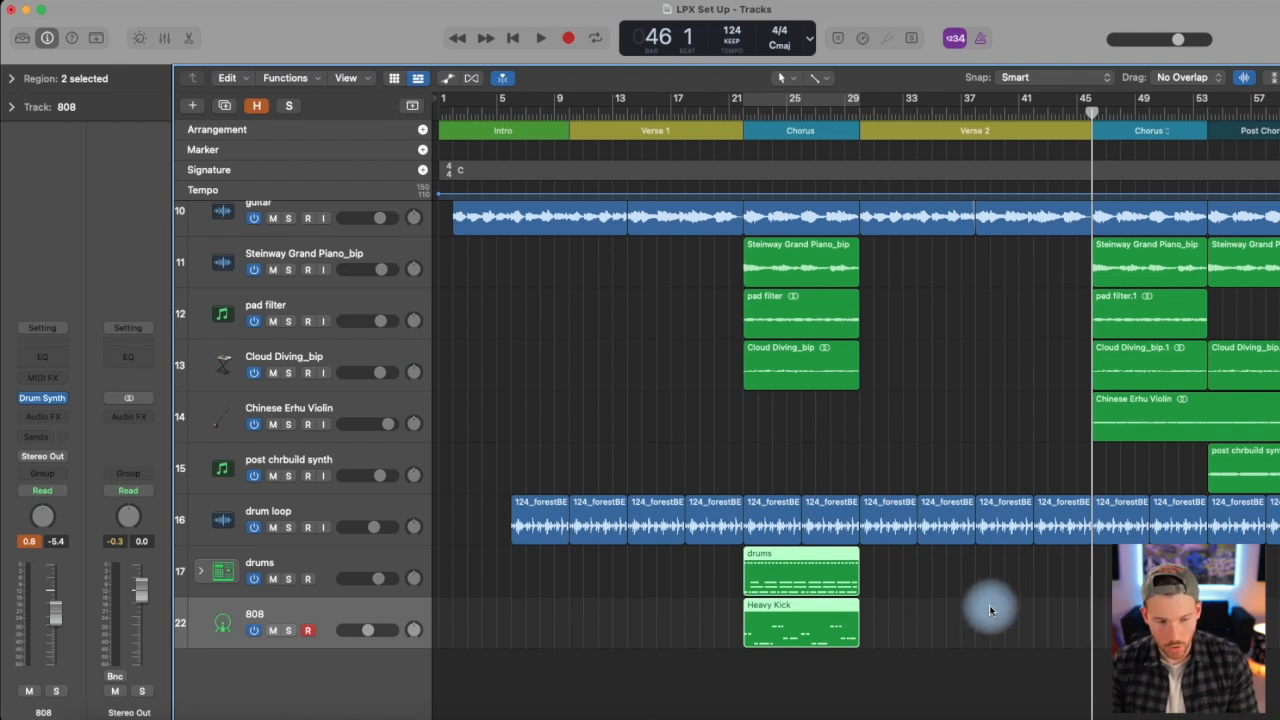
click(350, 561)
key(super+v)
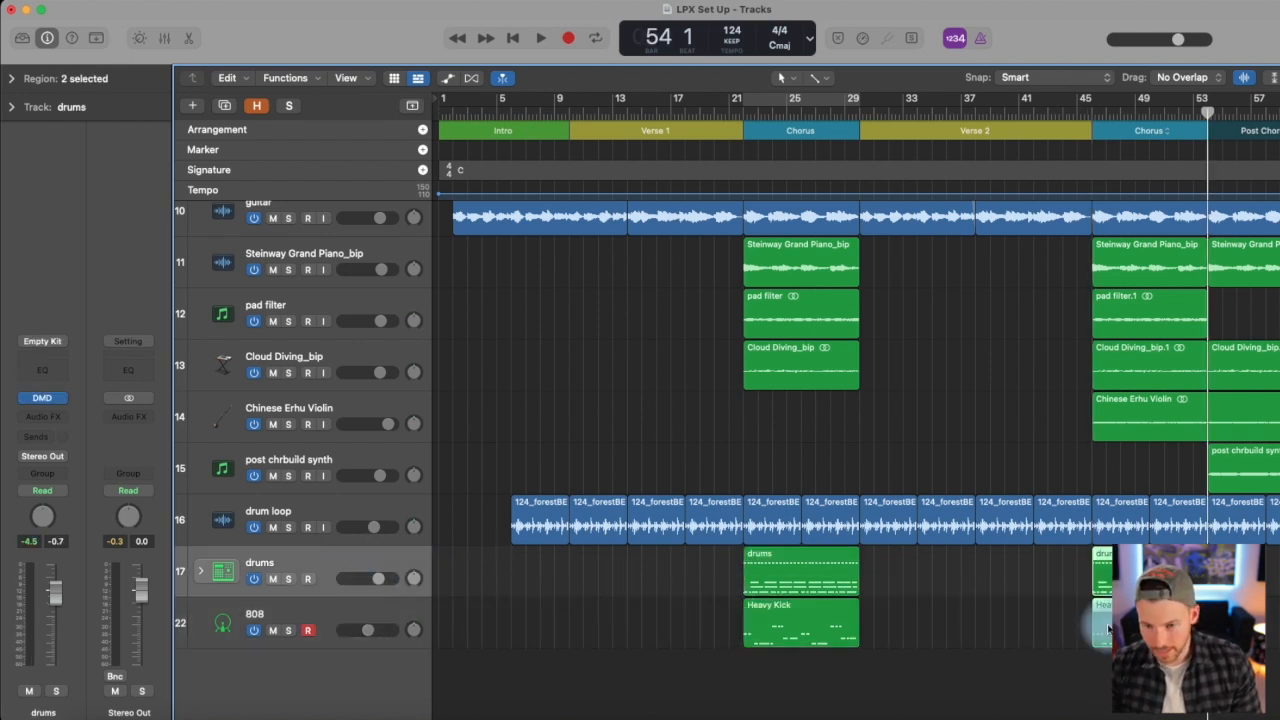
Step: Paste the drums and Heavy Kick regions into the Post Chorus at bar 54 and the Chorus 2x at bars 66 and 74
scroll(1065, 608, right, 10)
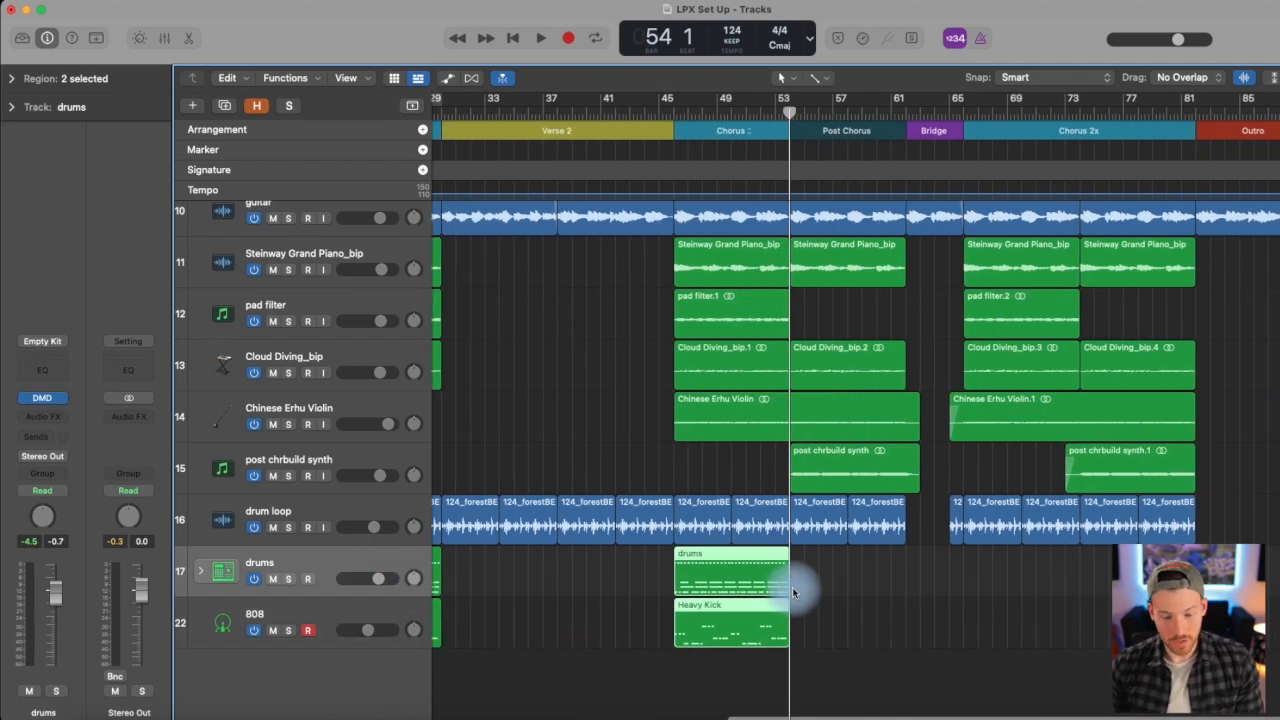
key(super+v)
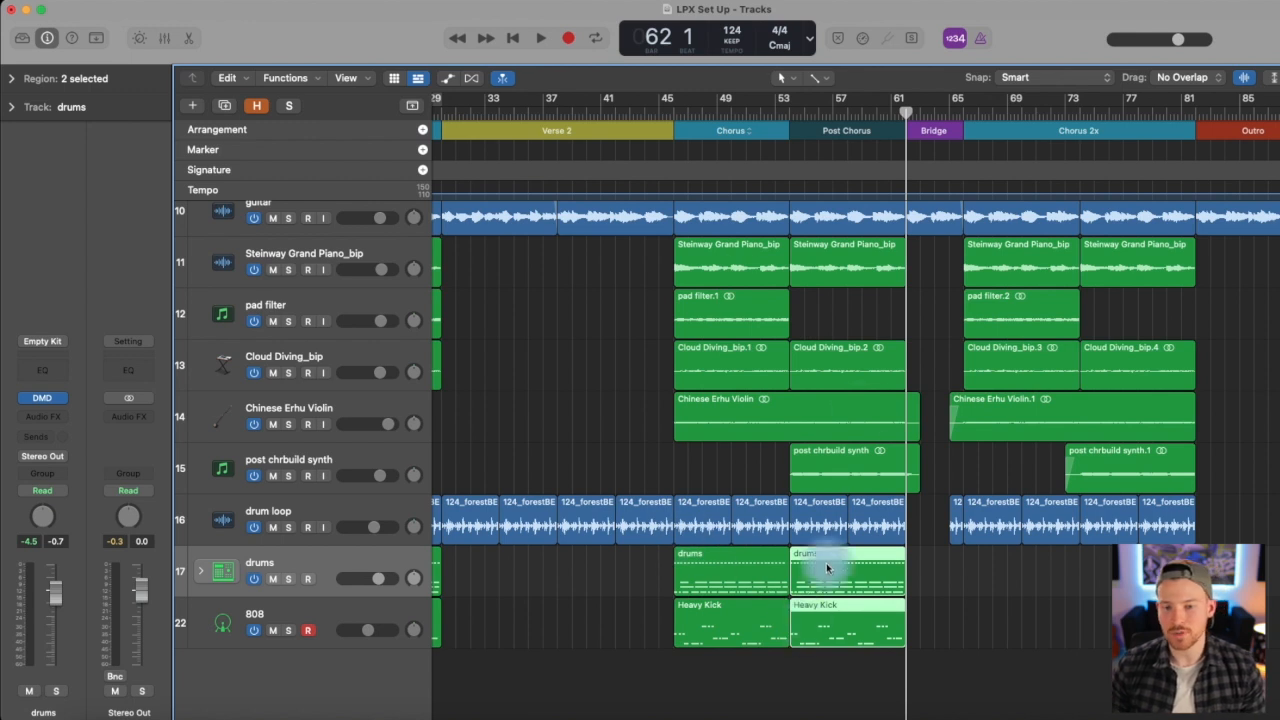
click(960, 112)
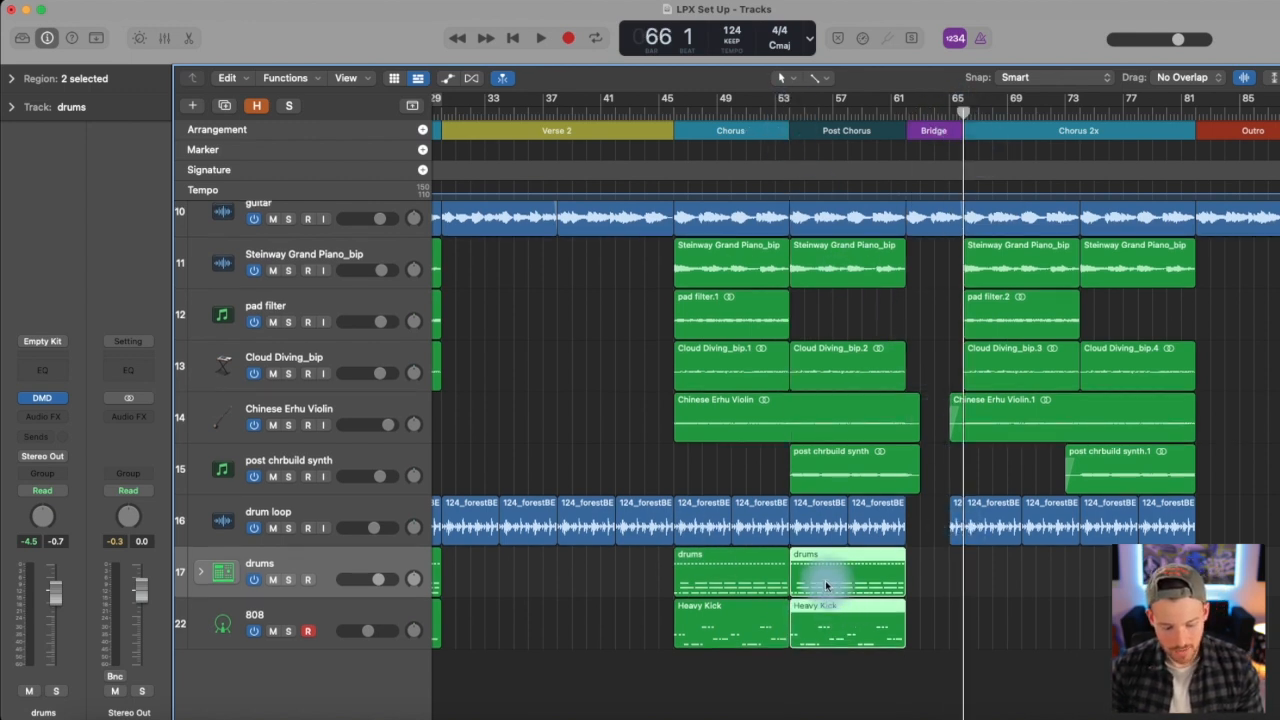
key(super+v)
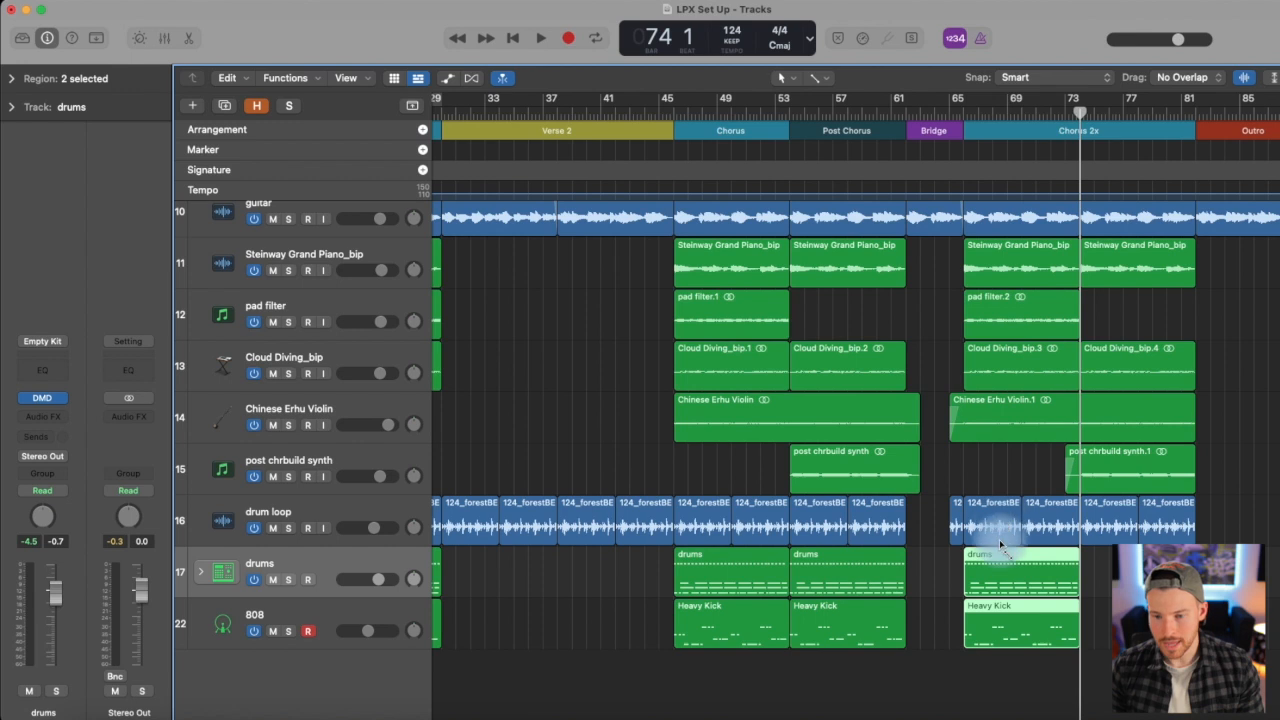
key(super+v)
click(1270, 598)
scroll(1270, 598, left, 15)
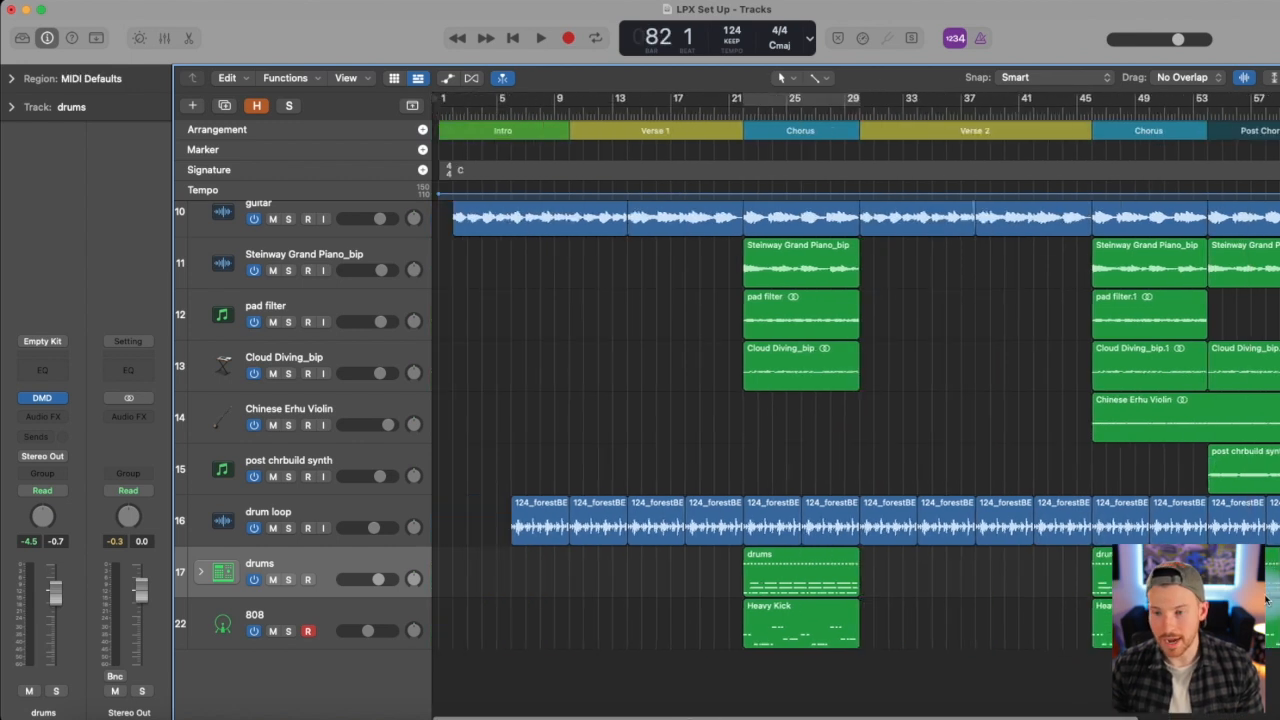
Step: Look over the whole arrangement, from the vocal tracks down to the drums and 808 regions
key(super+Left)
key(super+Left)
scroll(1089, 297, right, 1)
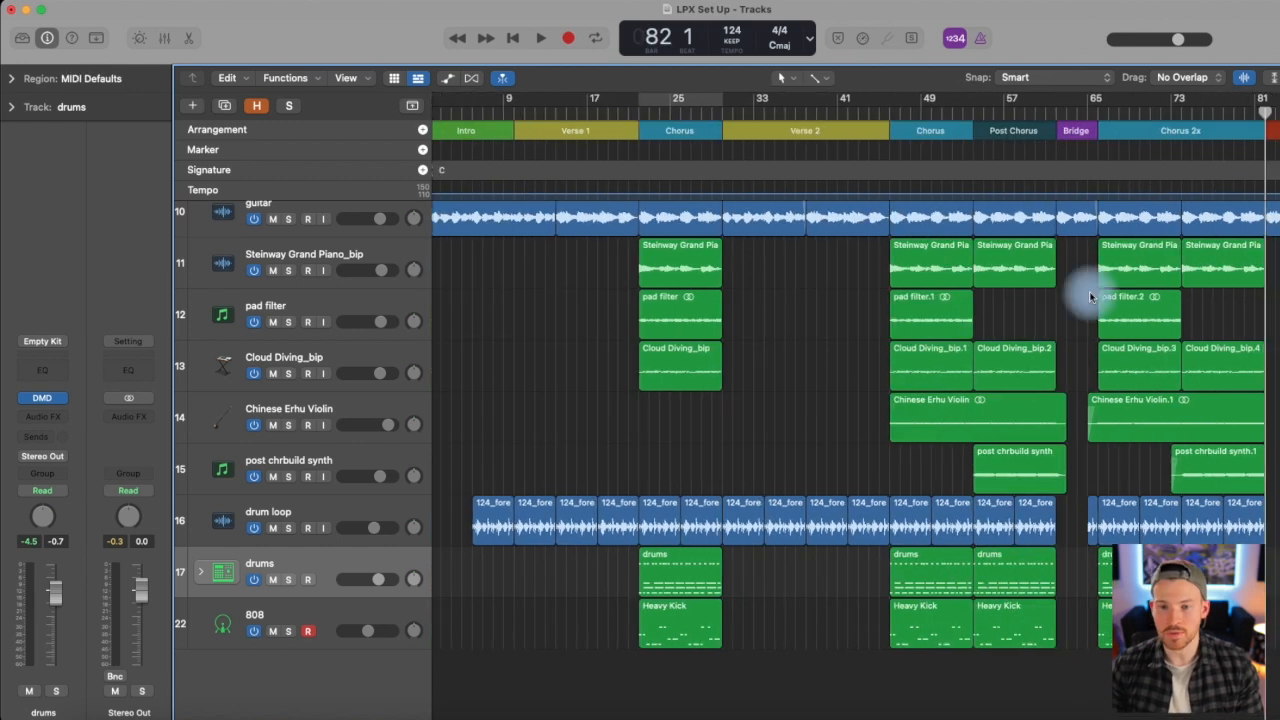
scroll(937, 320, up, 5)
scroll(944, 322, left, 2)
scroll(949, 323, down, 4)
scroll(949, 323, up, 4)
click(414, 108)
scroll(543, 228, down, 1)
scroll(543, 228, up, 1)
click(411, 107)
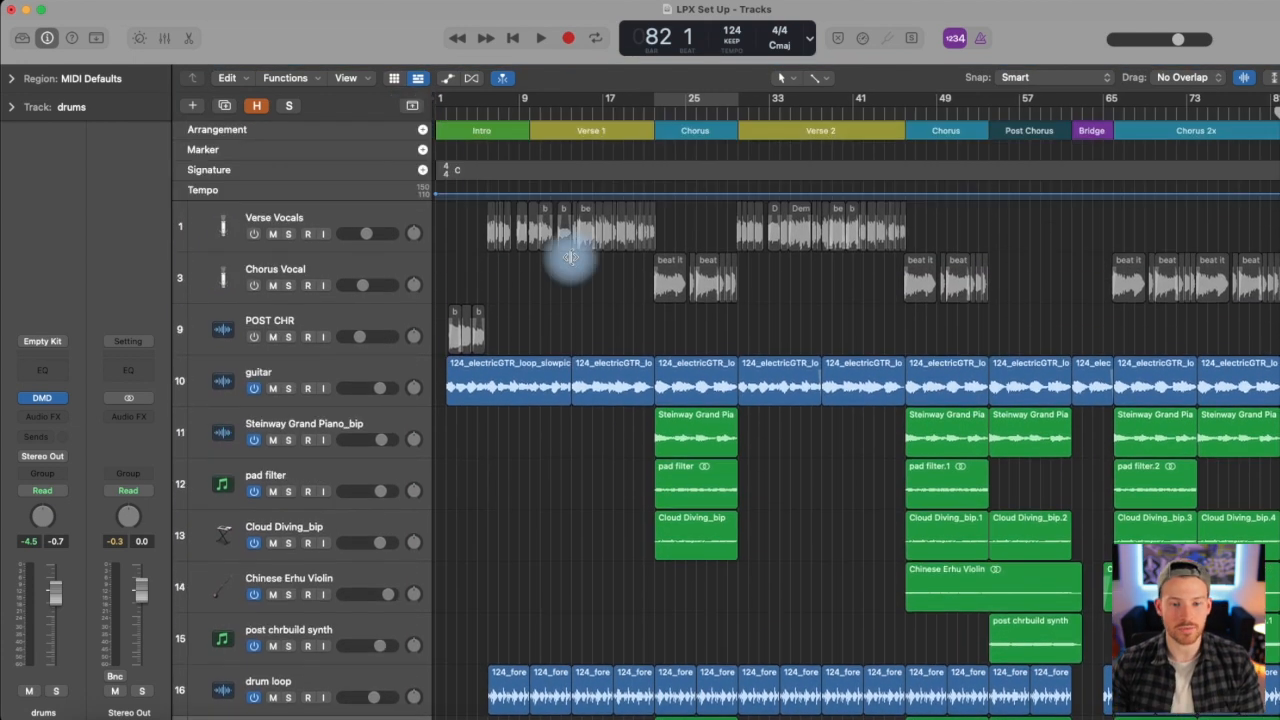
Step: Play the intro from bar 6 to hear the drum loop with the guitar
scroll(641, 393, down, 3)
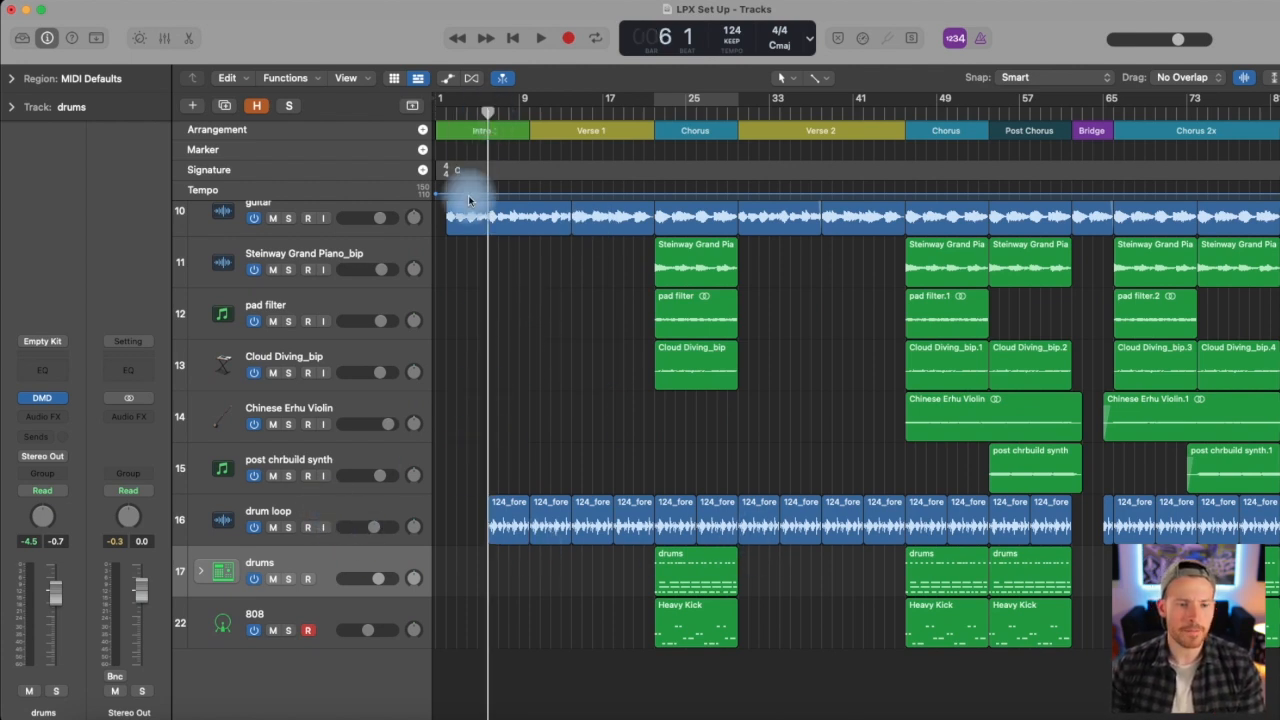
key(space)
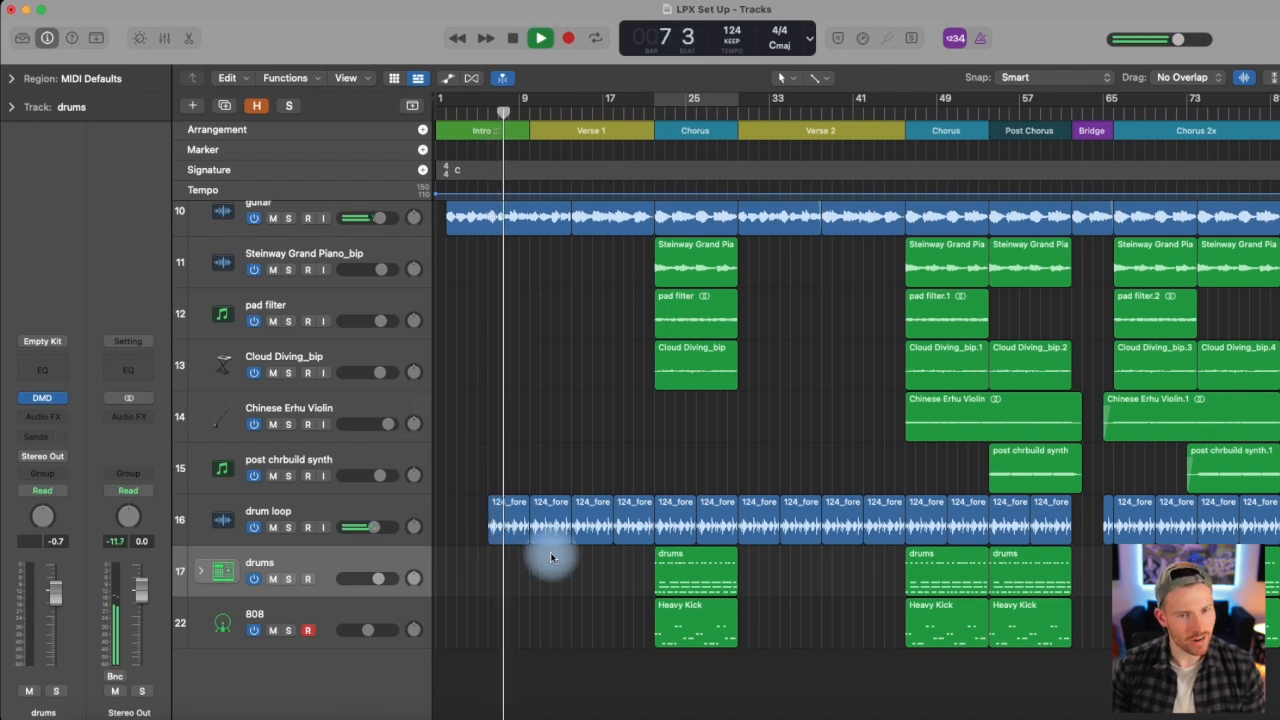
scroll(551, 558, up, 5)
scroll(551, 558, down, 5)
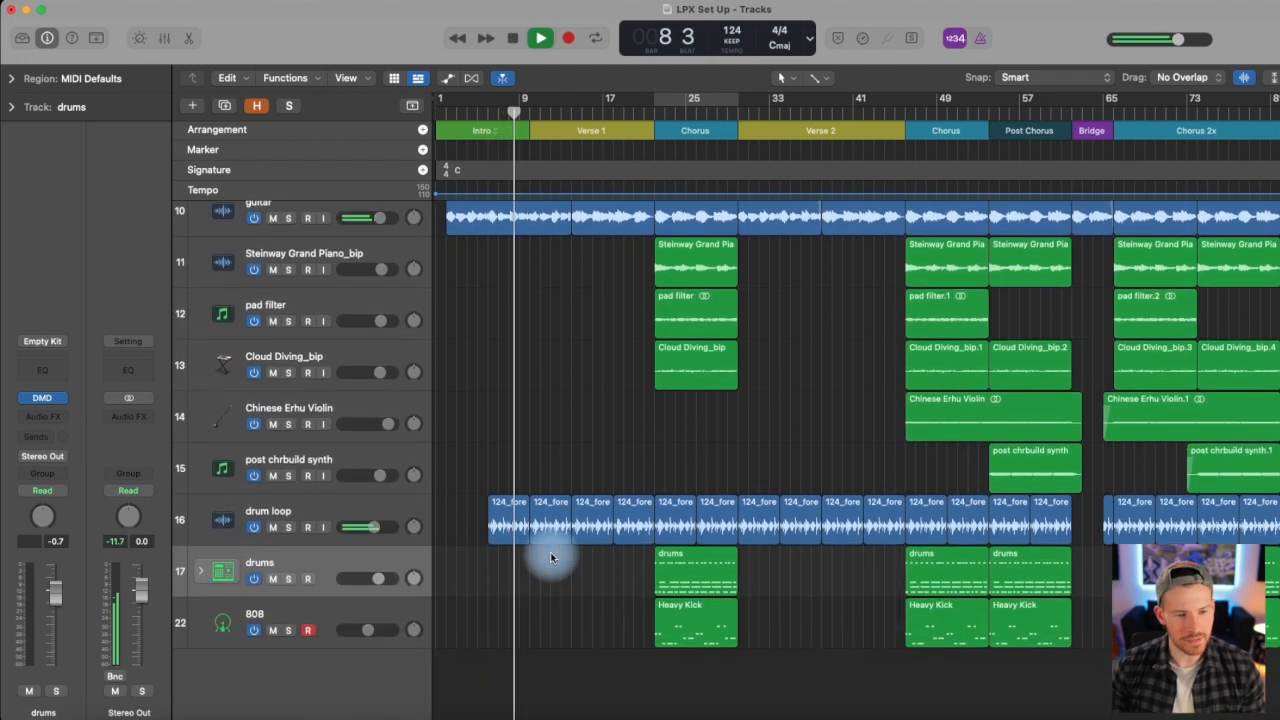
key(space)
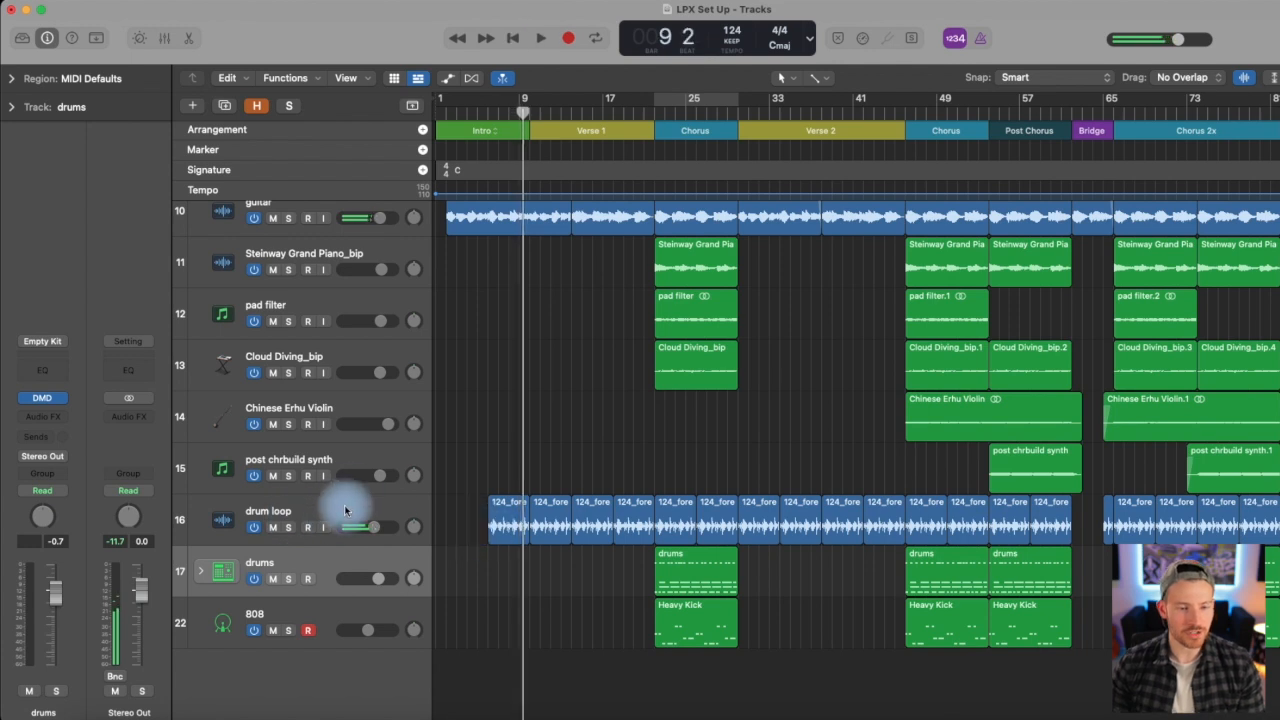
Step: Create a duplicate of the drum loop track and move the intro loop region at bar 6 onto it
click(345, 511)
key(super+Right)
key(super+Right)
key(super+Right)
key(super+Right)
key(super+Right)
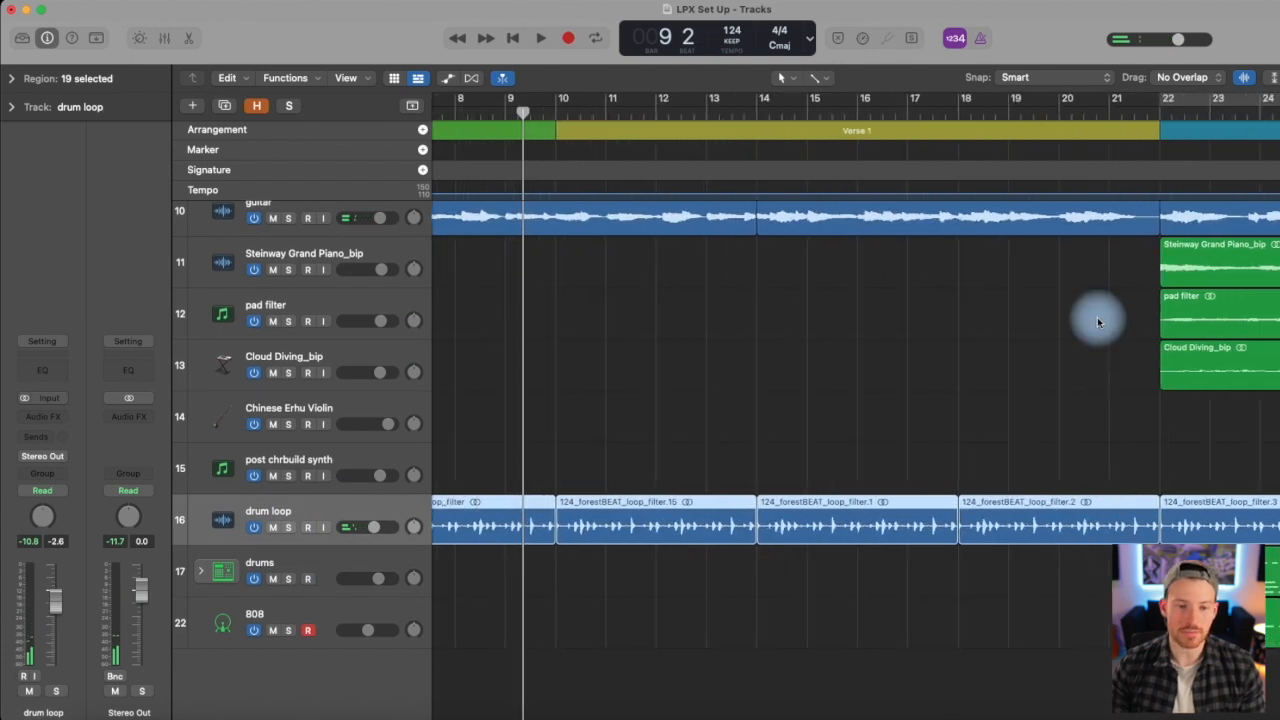
scroll(1098, 319, left, 4)
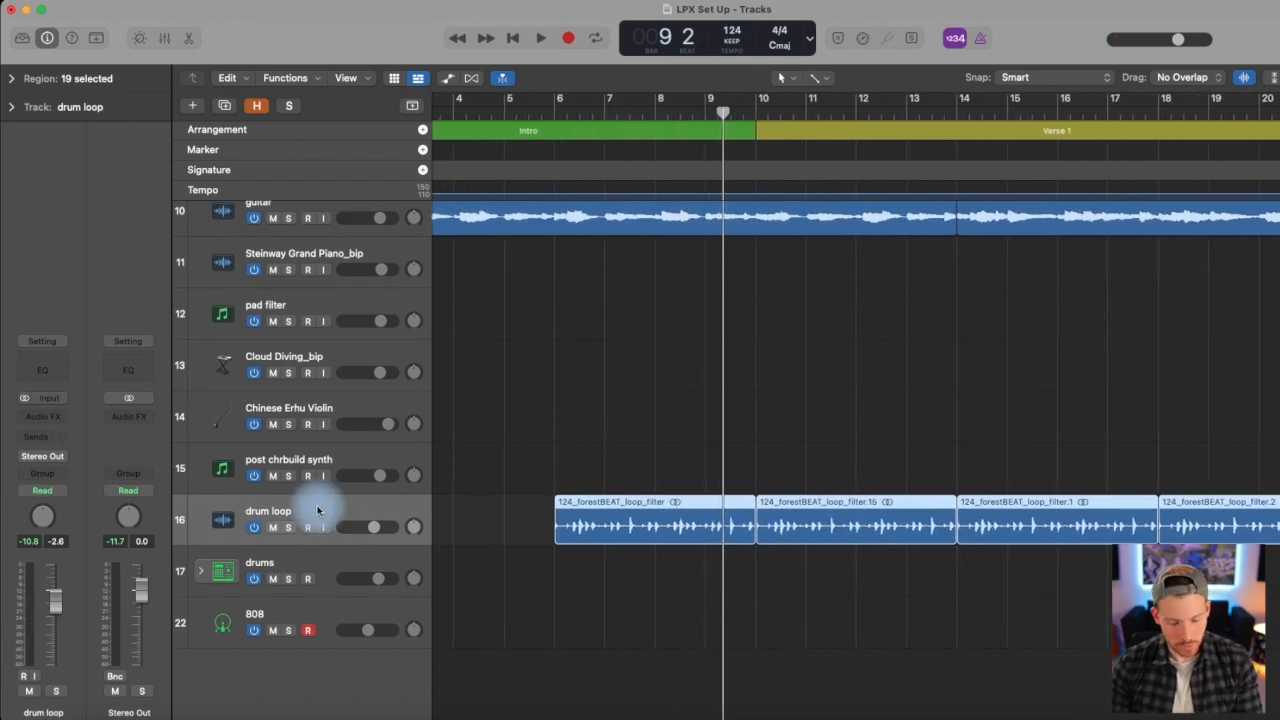
key(super+d)
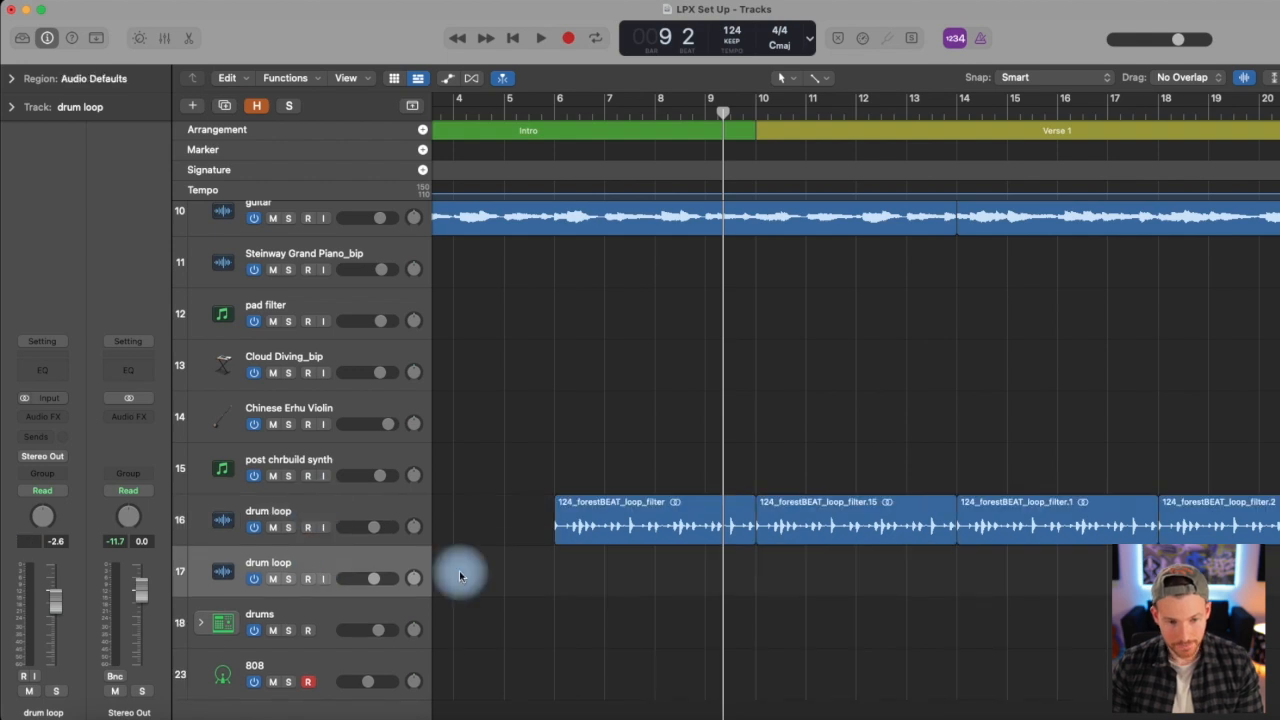
drag(640, 528, 638, 553)
Step: Set the cycle range to bars 6–10, solo the duplicate drum loop track and play its intro region
drag(557, 105, 752, 103)
click(288, 579)
key(space)
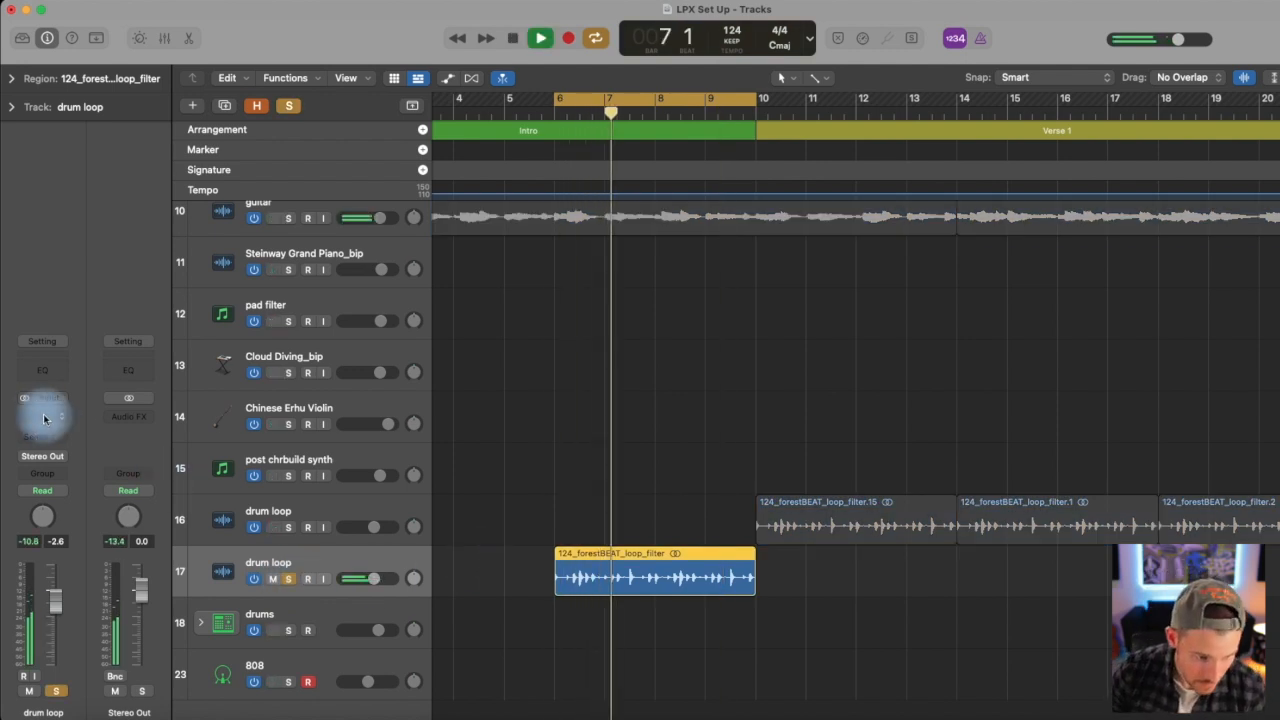
key(space)
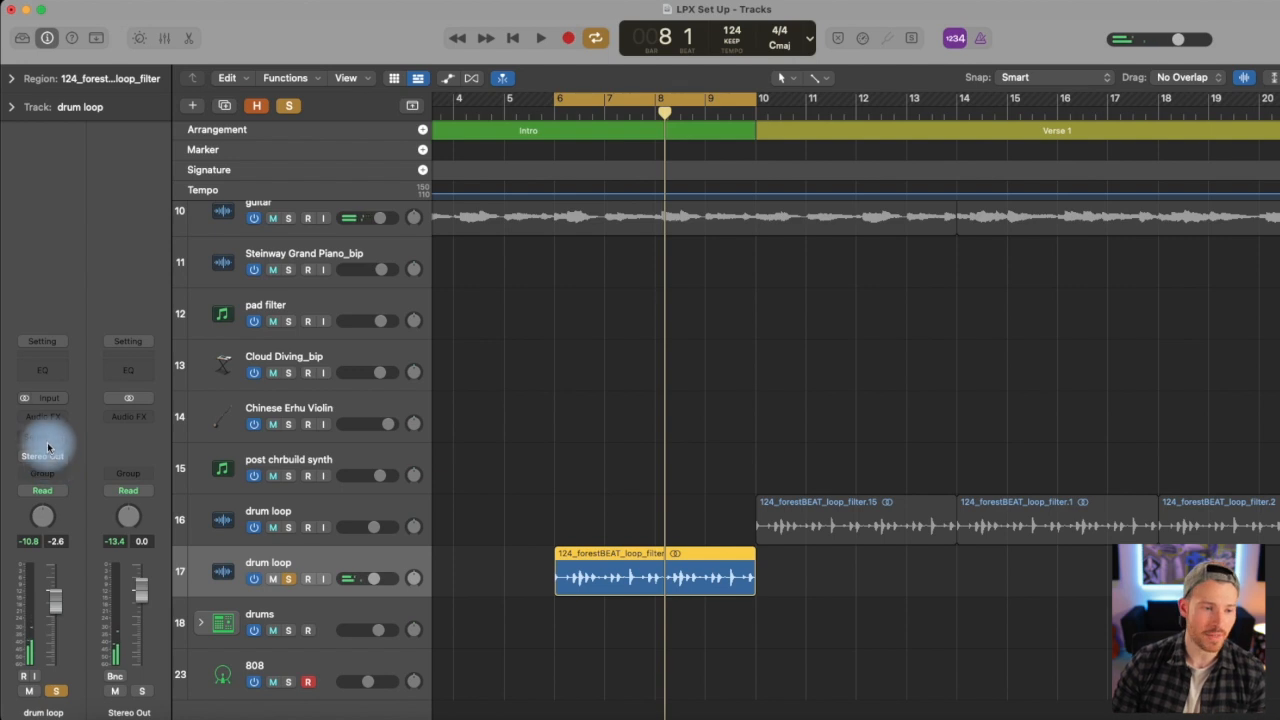
Step: Insert a stereo Channel EQ on the duplicate drum loop track and move its window clear of the webcam area
click(48, 418)
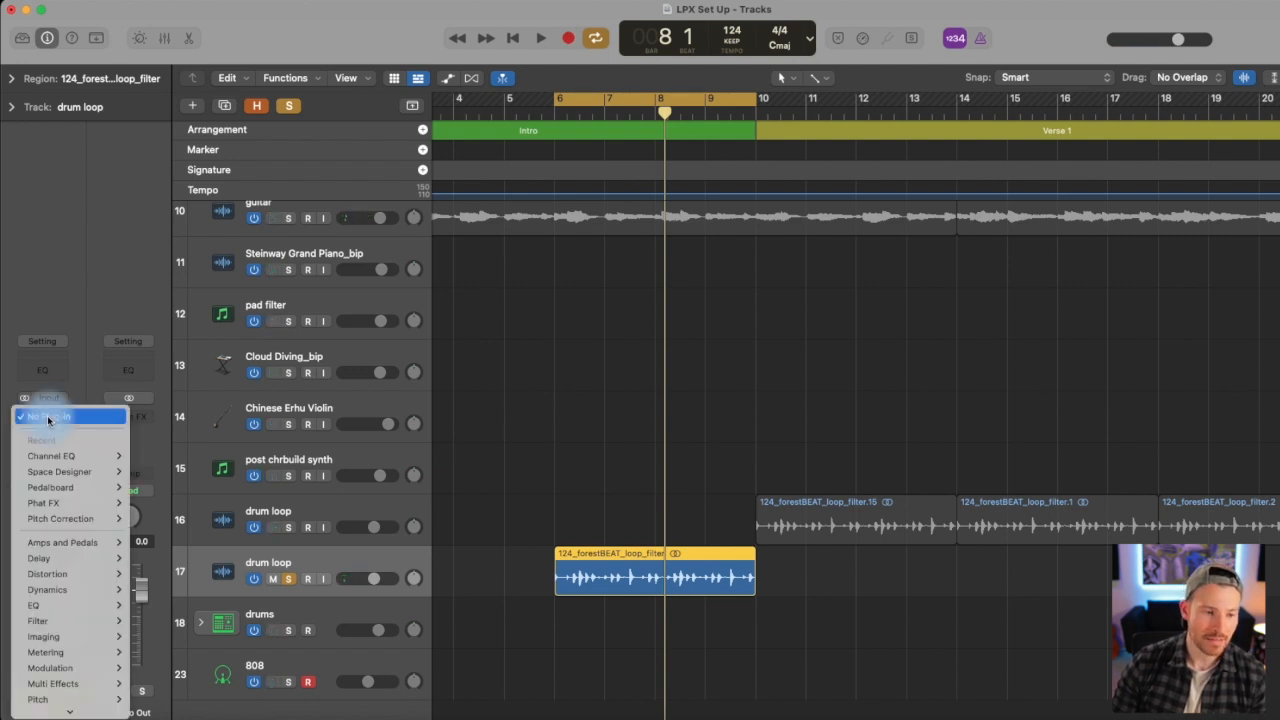
mouse_move(42, 612)
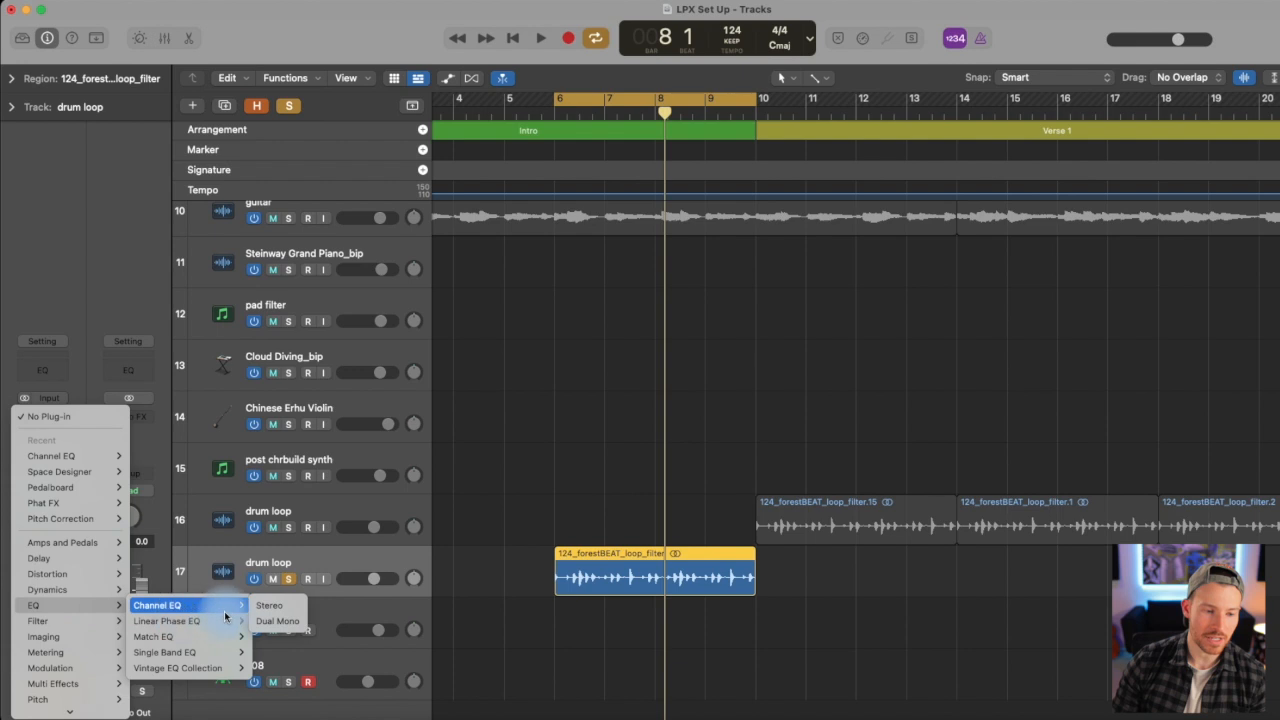
click(277, 609)
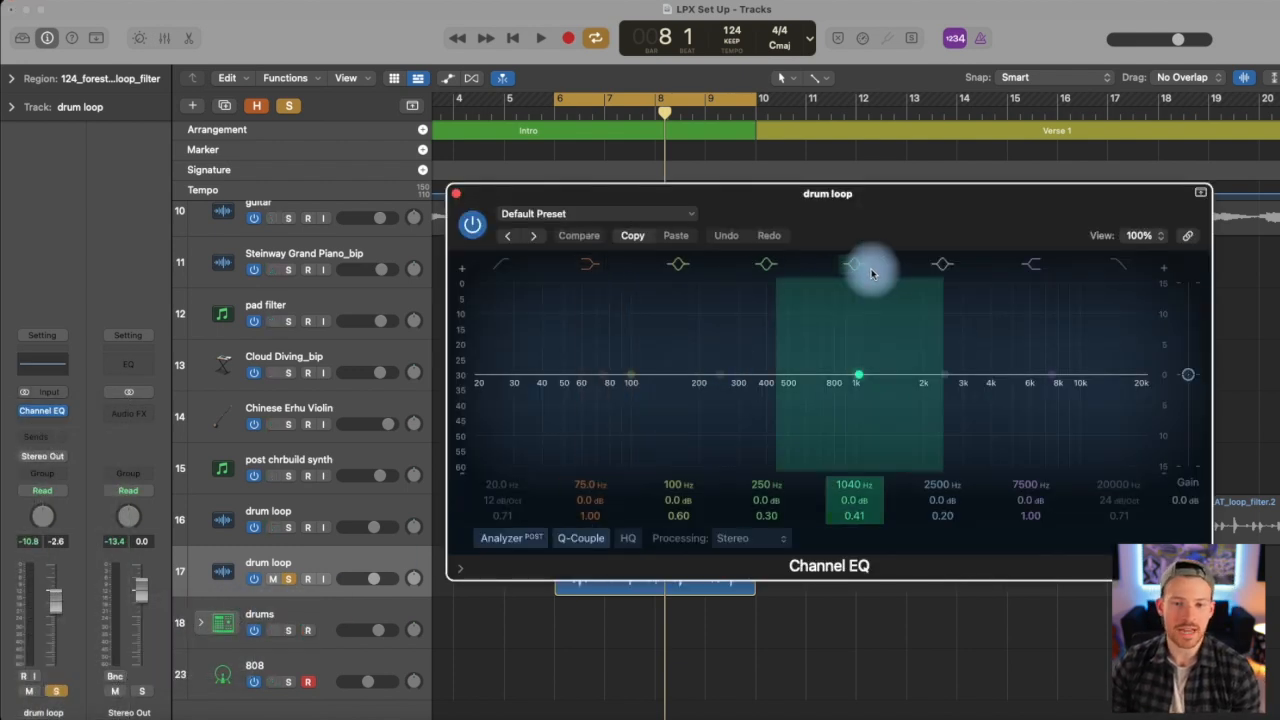
drag(857, 198, 690, 210)
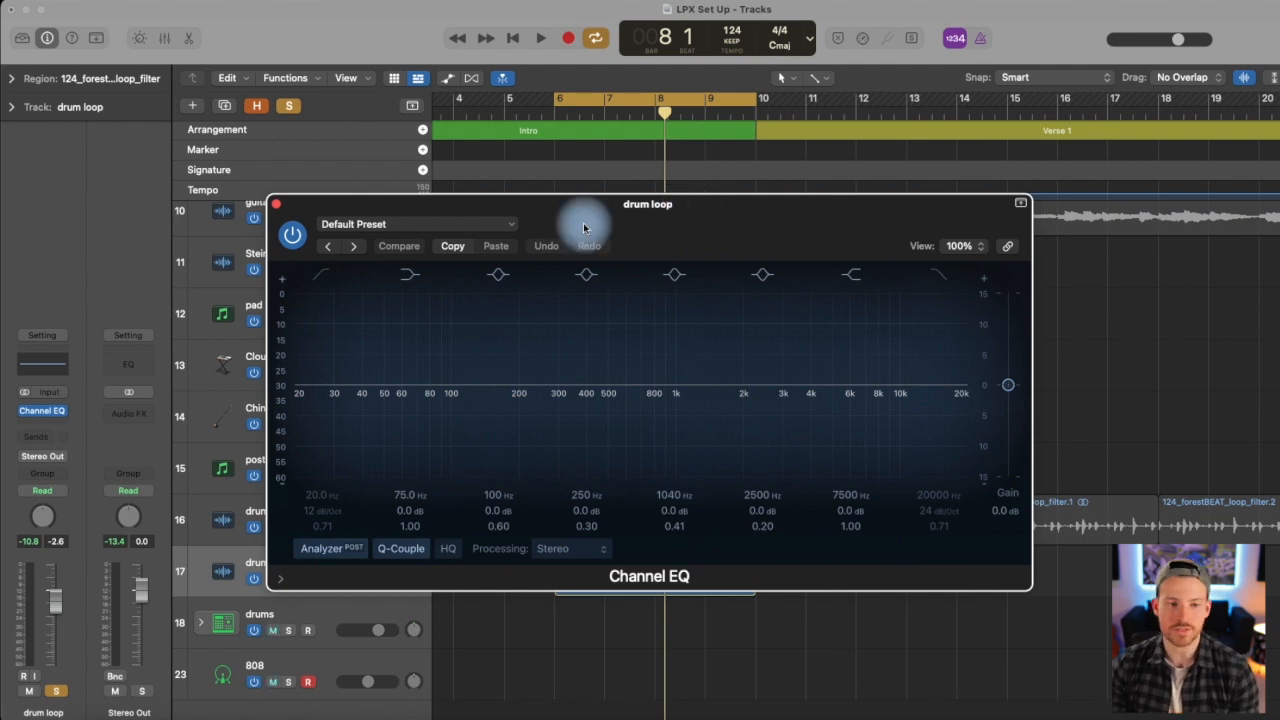
Step: Play the soloed drum loop, try sweeping the EQ's low-cut band up through the low mids, and switch the band off
key(space)
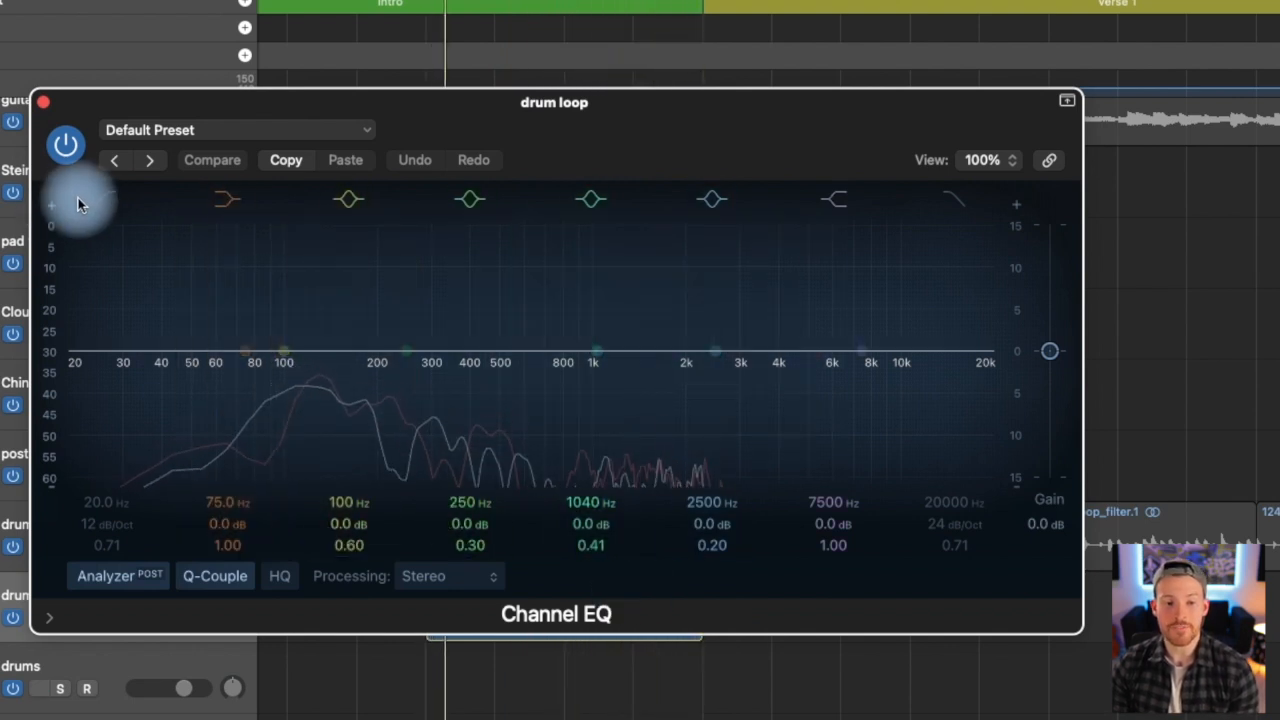
click(108, 200)
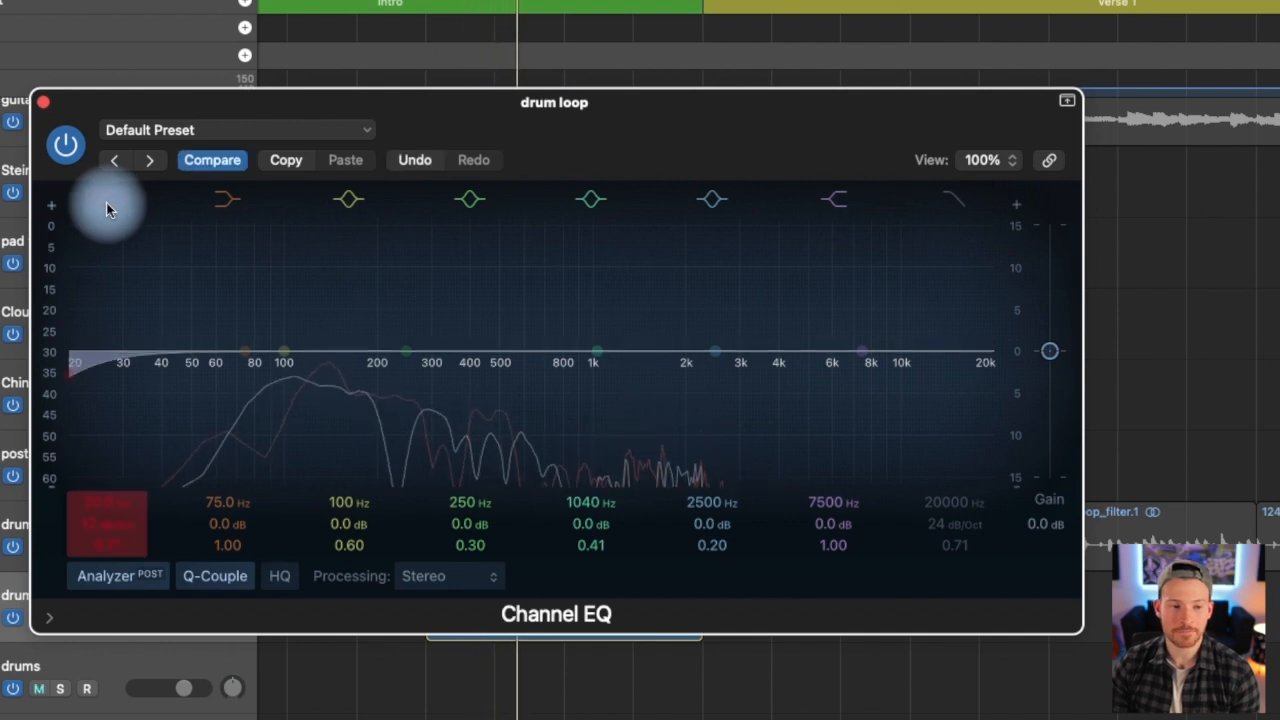
drag(108, 537, 108, 505)
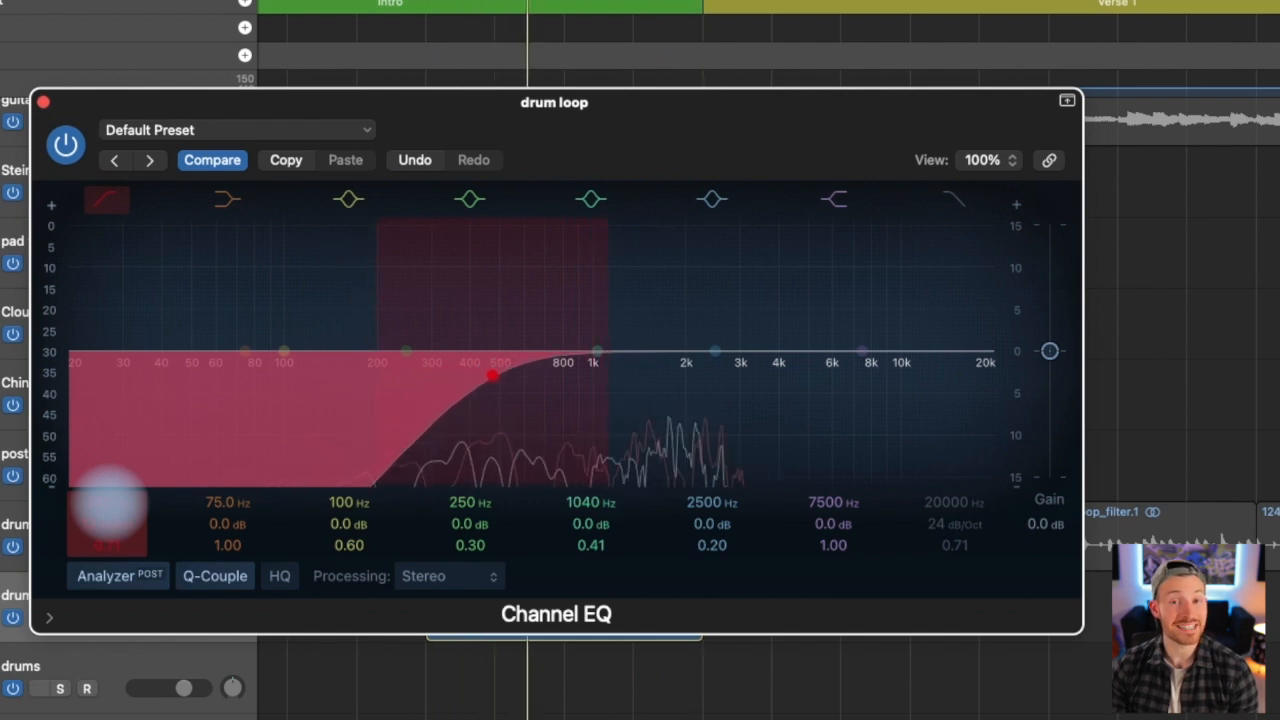
drag(108, 505, 93, 200)
click(93, 200)
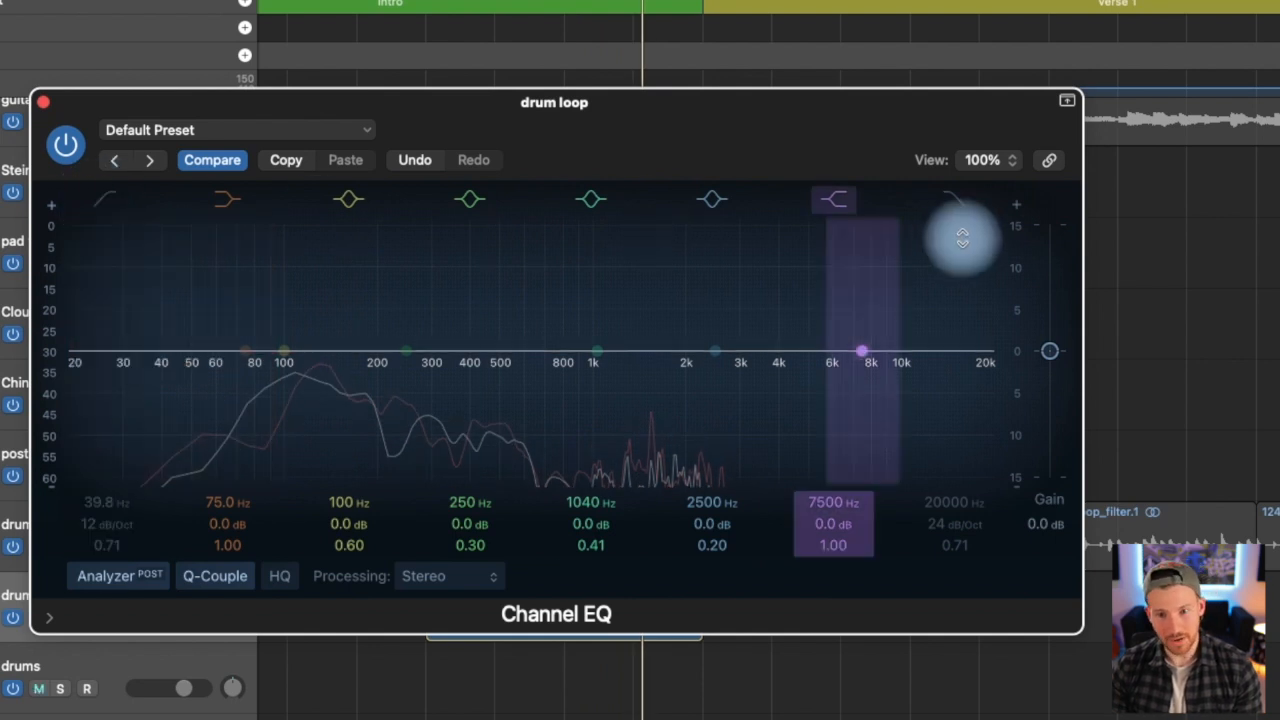
Step: Try the EQ's high-cut band on the drum loop, sweeping it down to 790 Hz, and switch the band off
click(955, 199)
drag(948, 508, 948, 510)
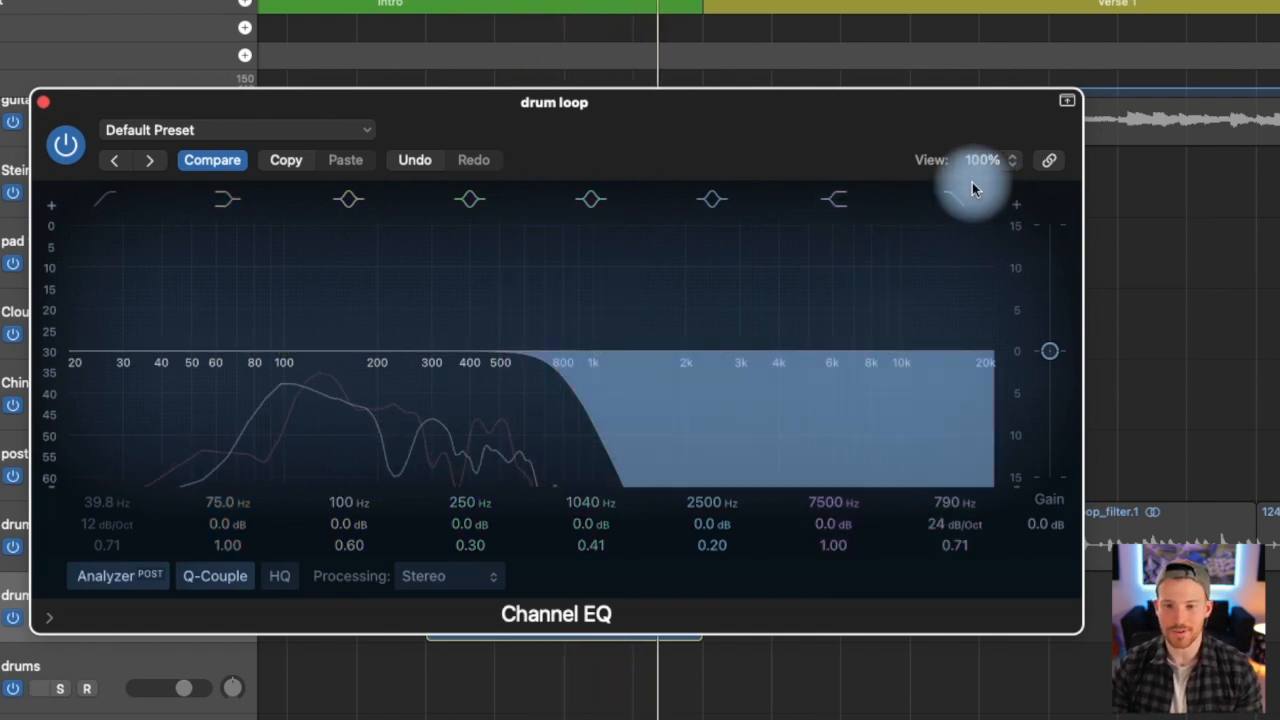
click(954, 200)
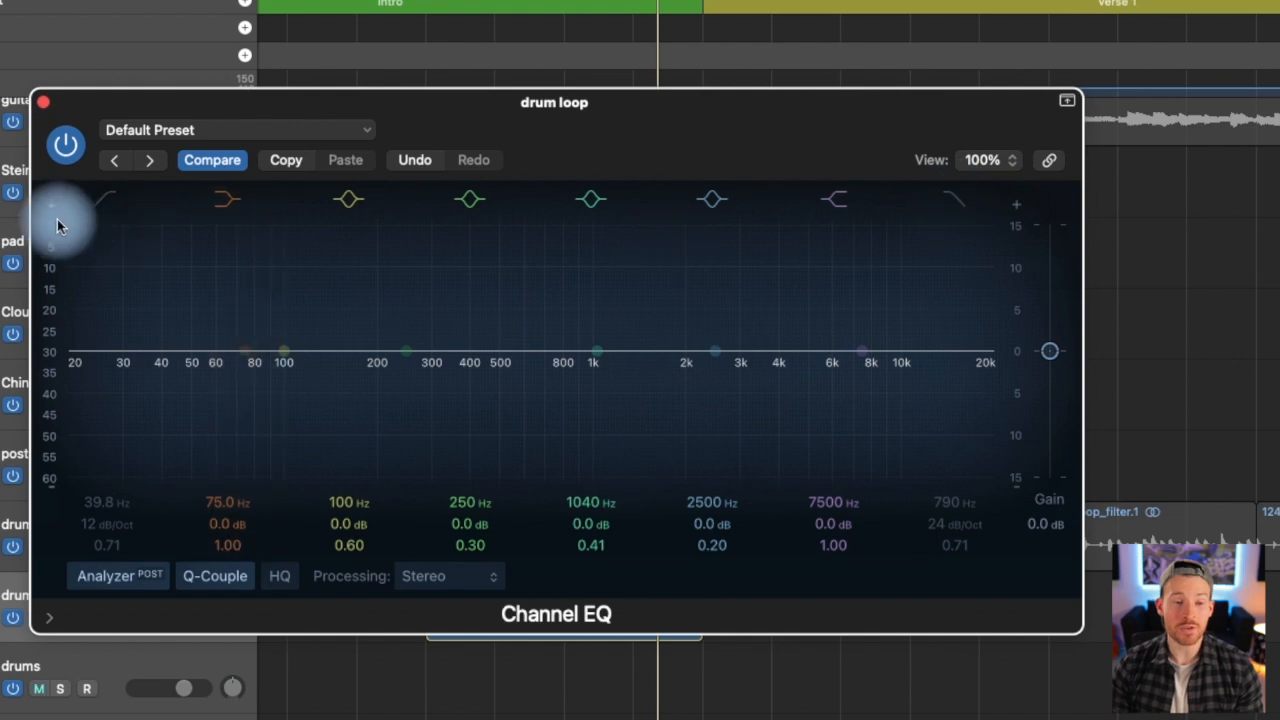
Step: Switch on the EQ's low-cut band, unsolo the duplicate drum loop track and set the low cut to 396 Hz during playback
click(106, 202)
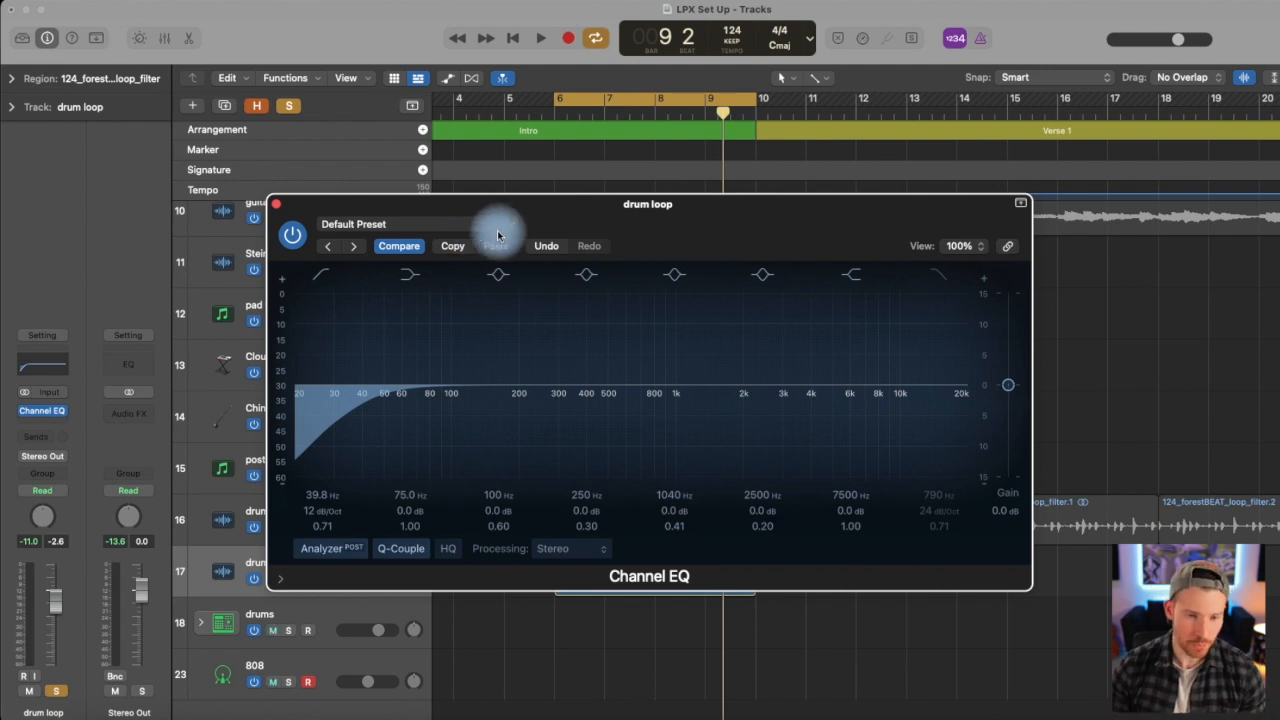
drag(537, 206, 749, 240)
scroll(557, 243, left, 5)
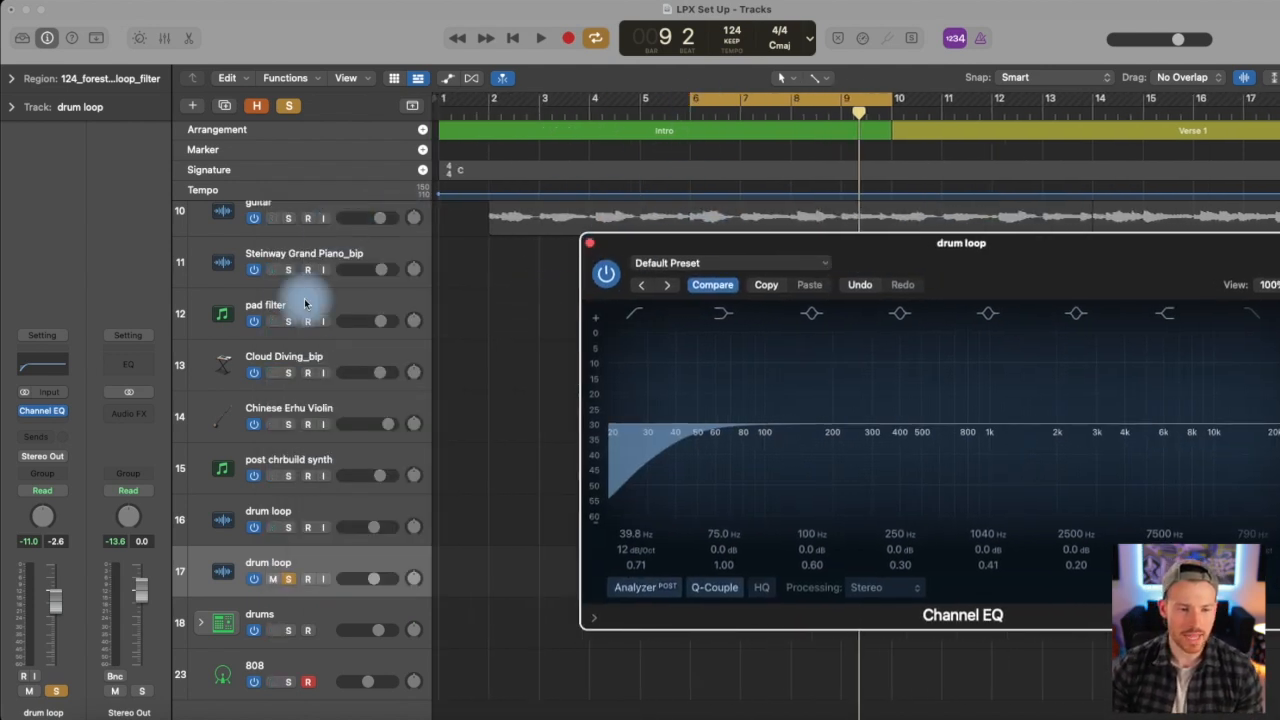
click(289, 578)
drag(991, 249, 420, 200)
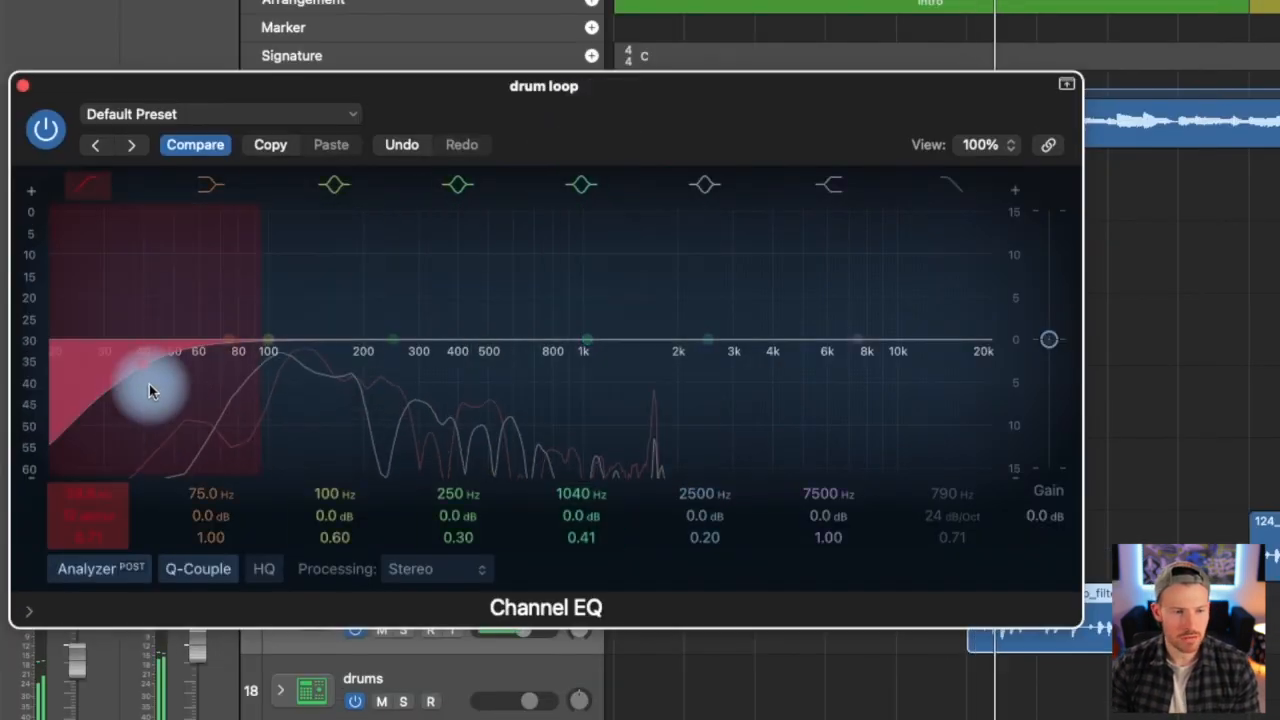
drag(88, 495, 88, 495)
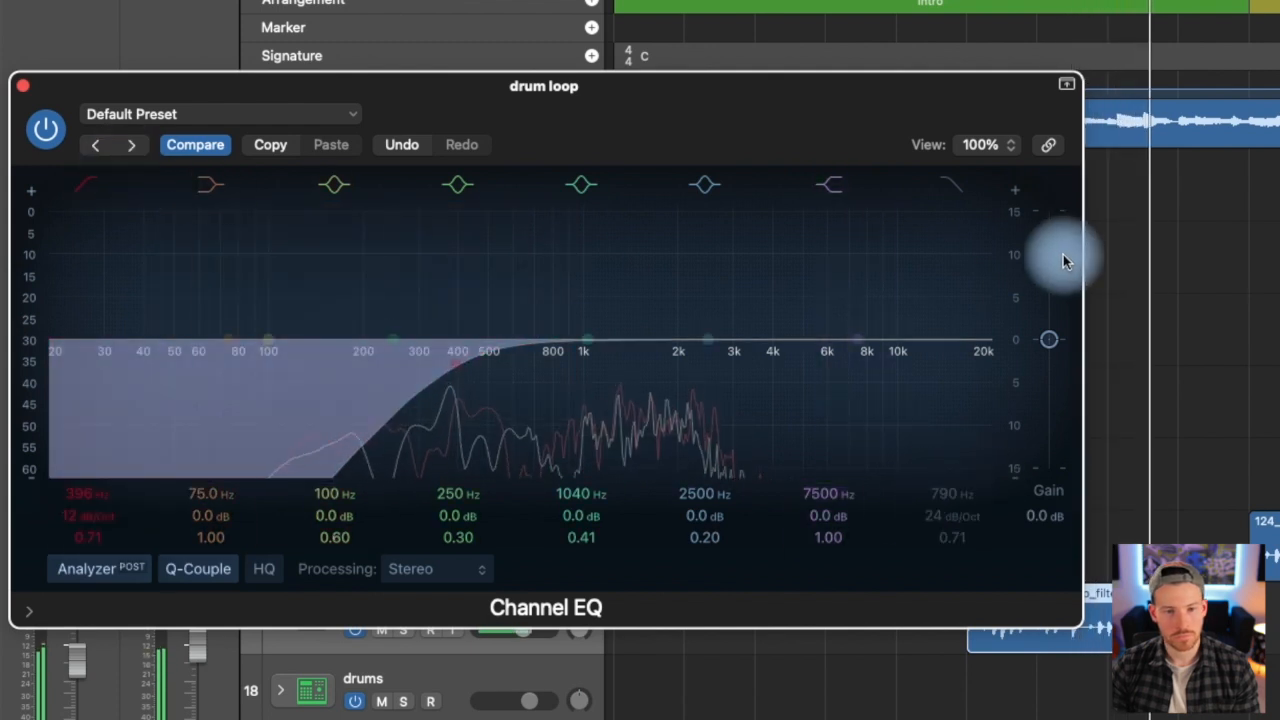
Step: Switch on the high-cut band at 1690 Hz, stop playback and close the Channel EQ window
click(955, 186)
drag(964, 496, 964, 476)
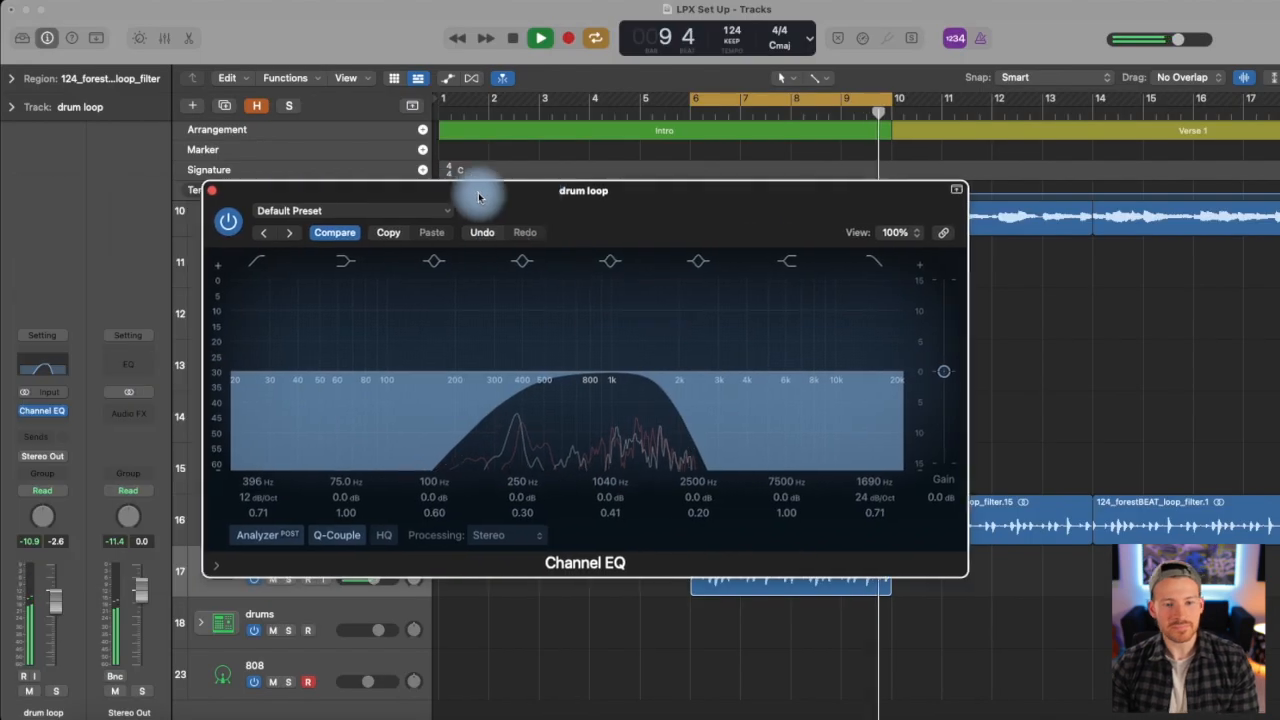
key(space)
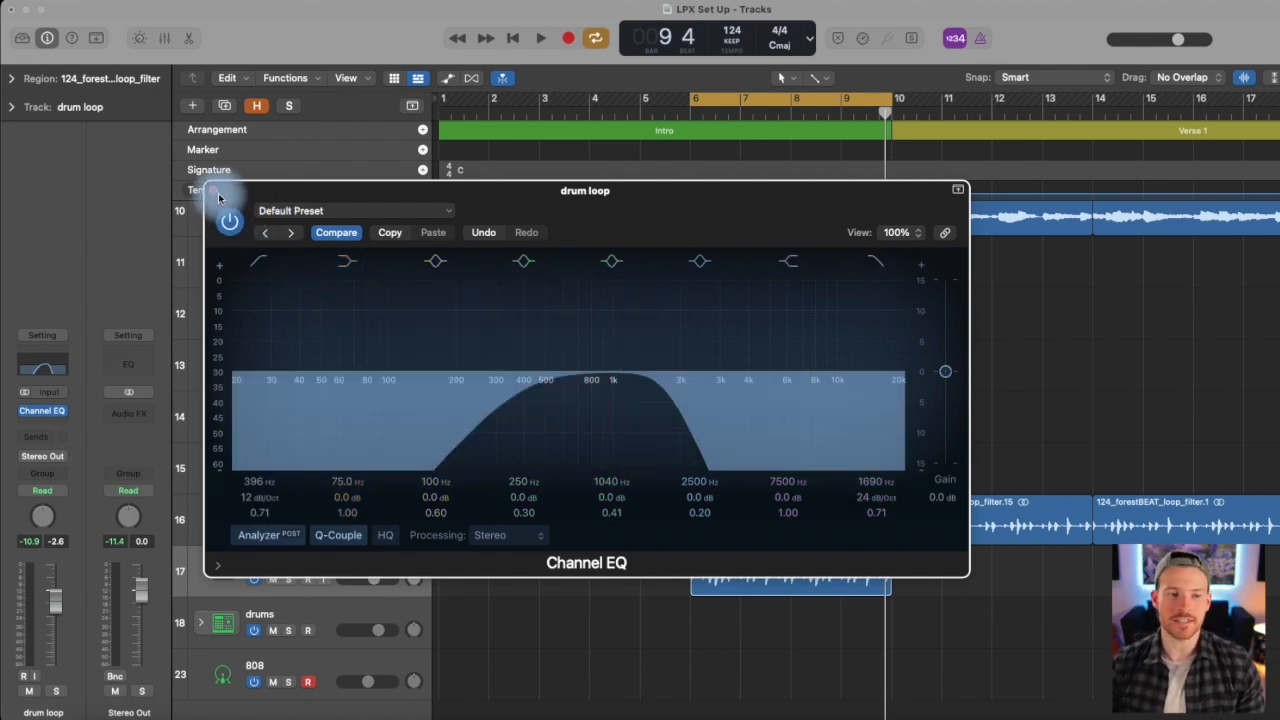
click(214, 191)
Step: Turn off cycle mode and select the filtered drum loop track in the zoomed-out arrangement
click(743, 98)
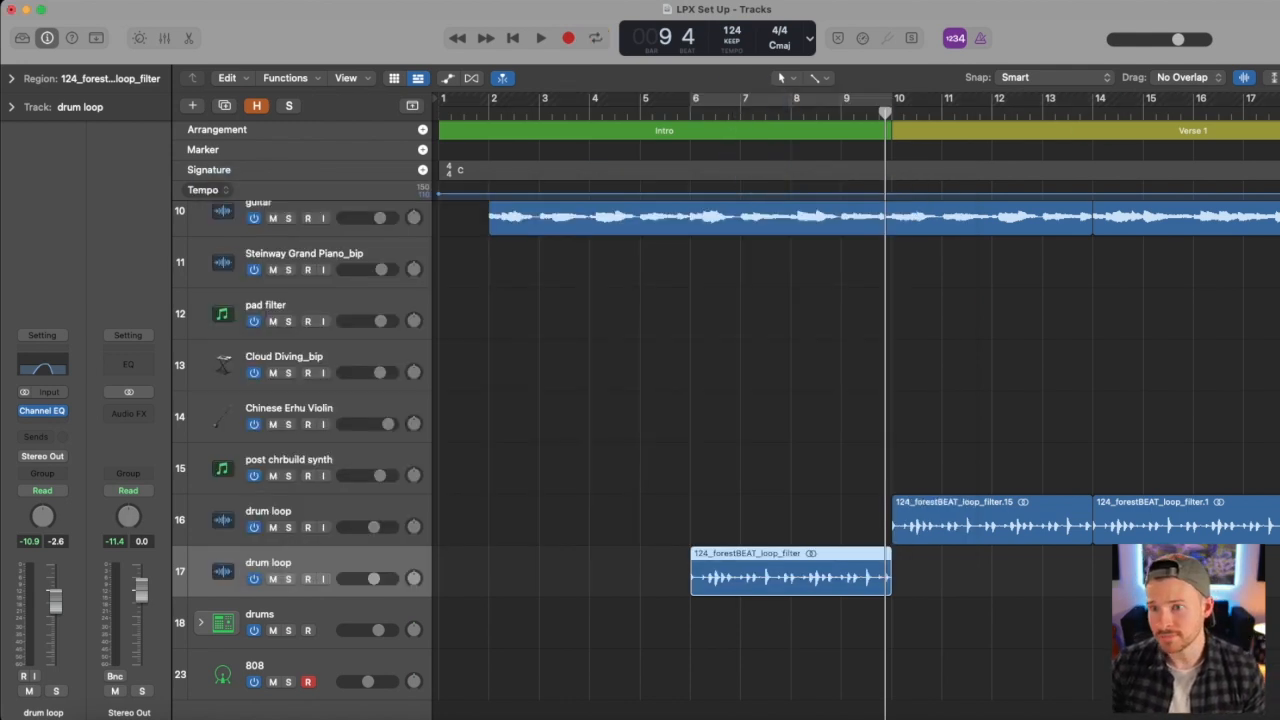
scroll(654, 443, down, 10)
scroll(652, 443, up, 3)
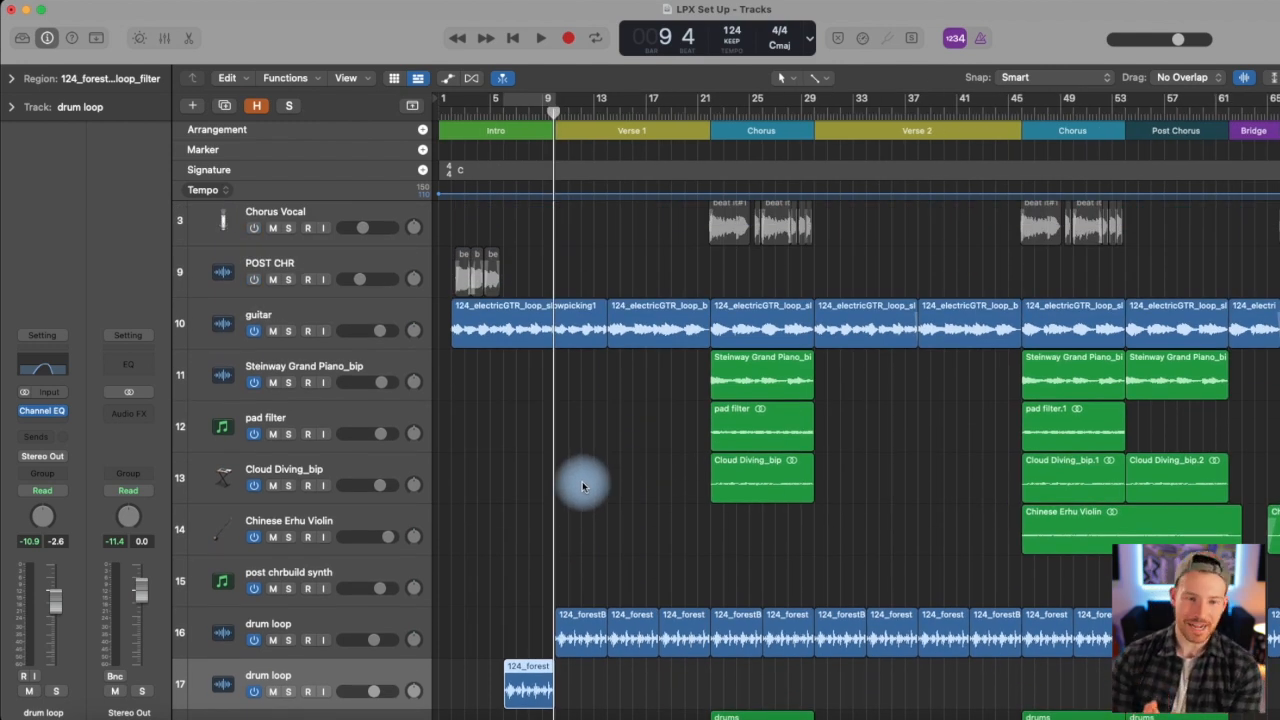
scroll(583, 487, down, 3)
click(345, 537)
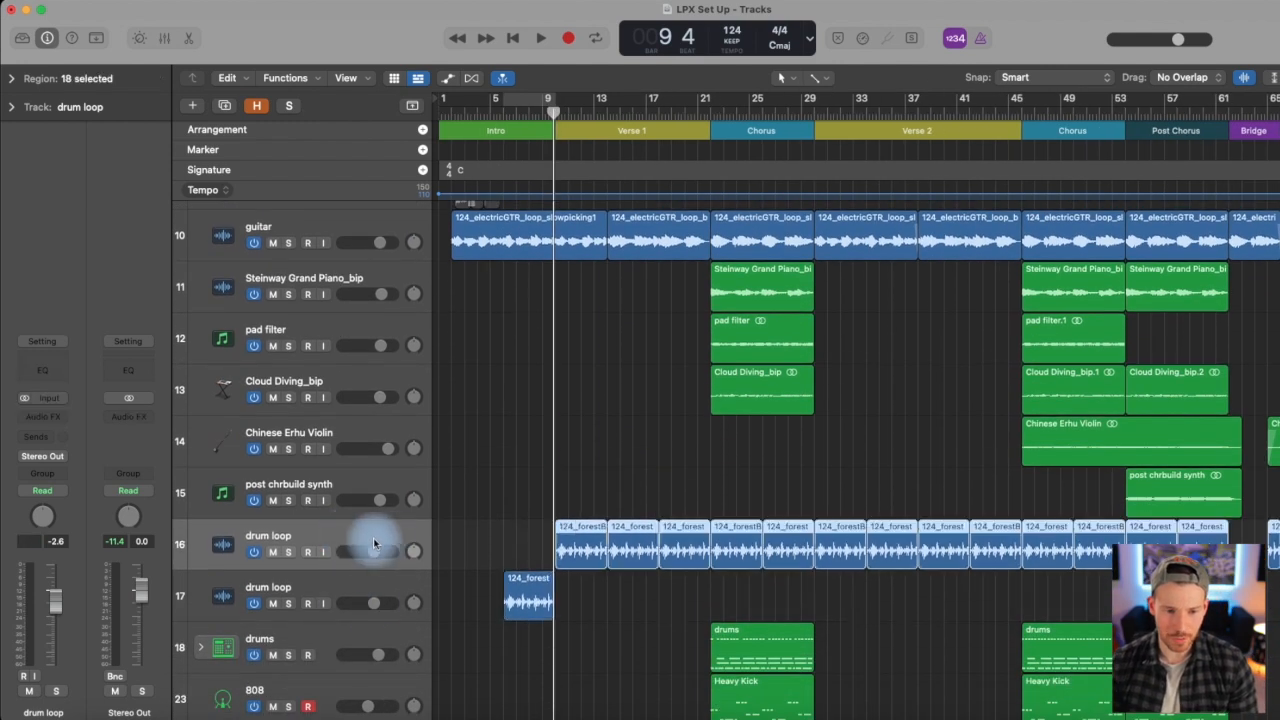
click(350, 588)
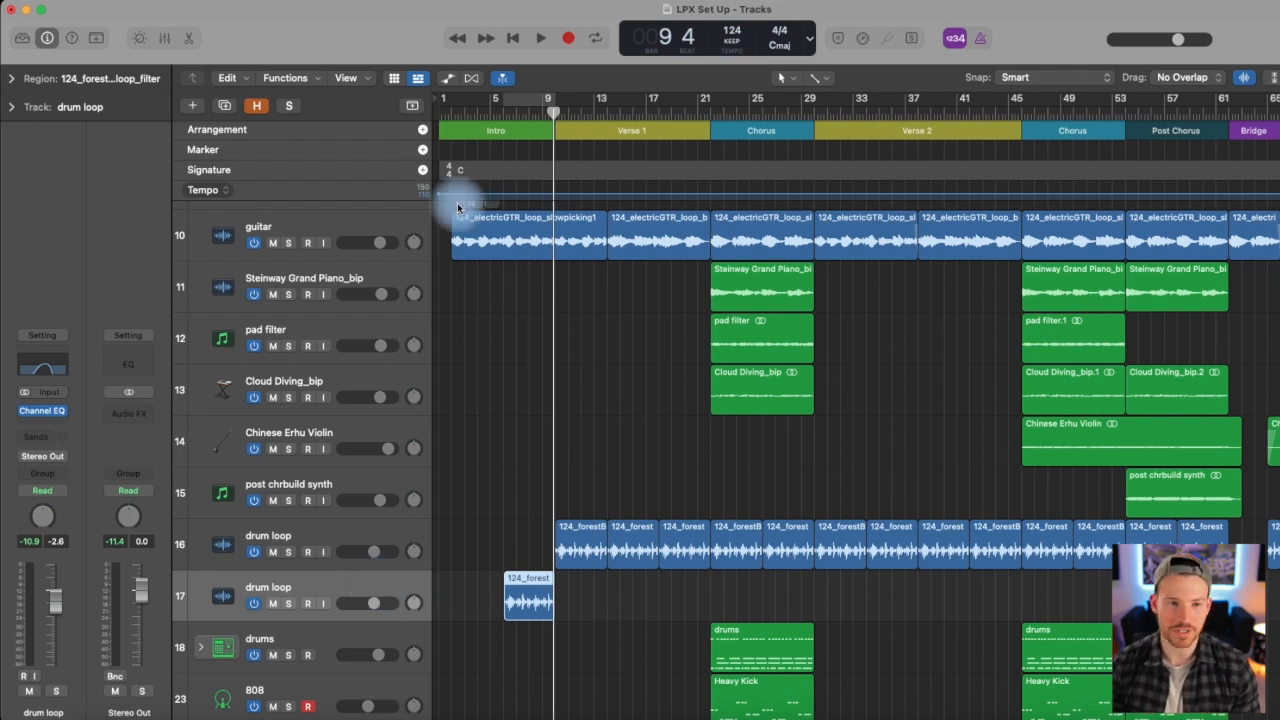
Step: Play from bar 2 with the Verse Vocals track switched on and set its volume to -7.6 dB
scroll(497, 357, up, 5)
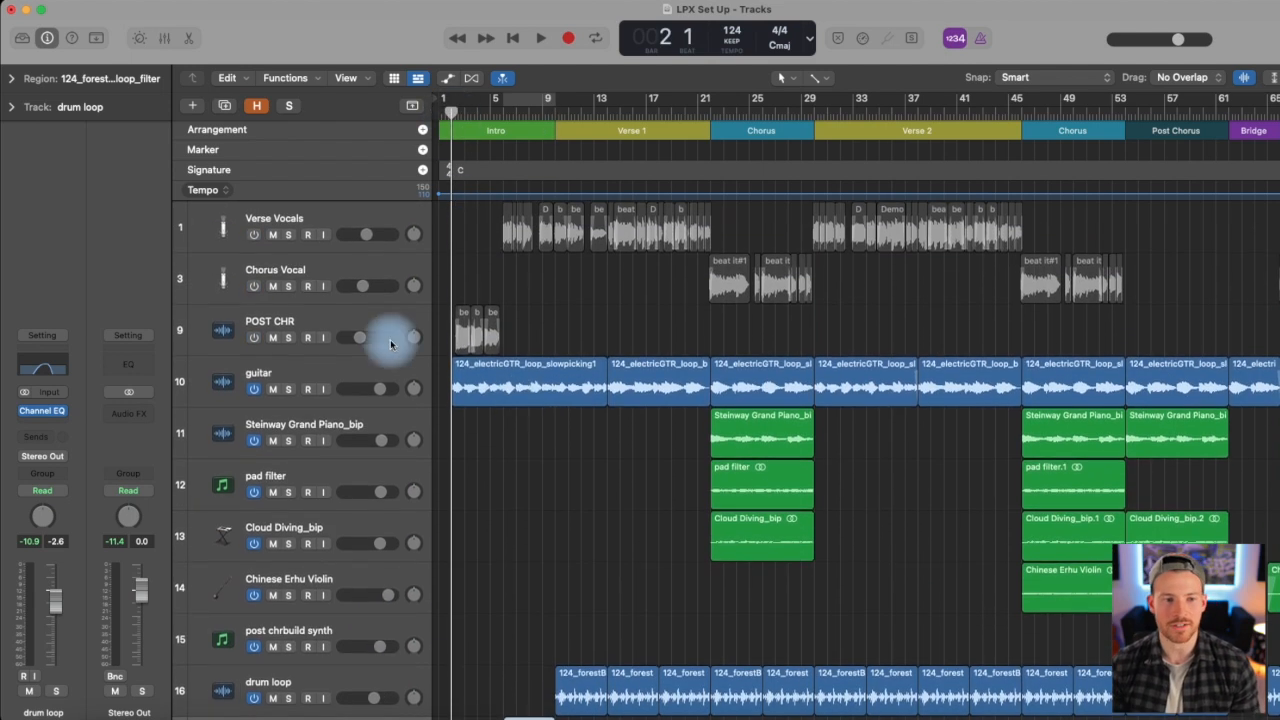
key(space)
click(341, 217)
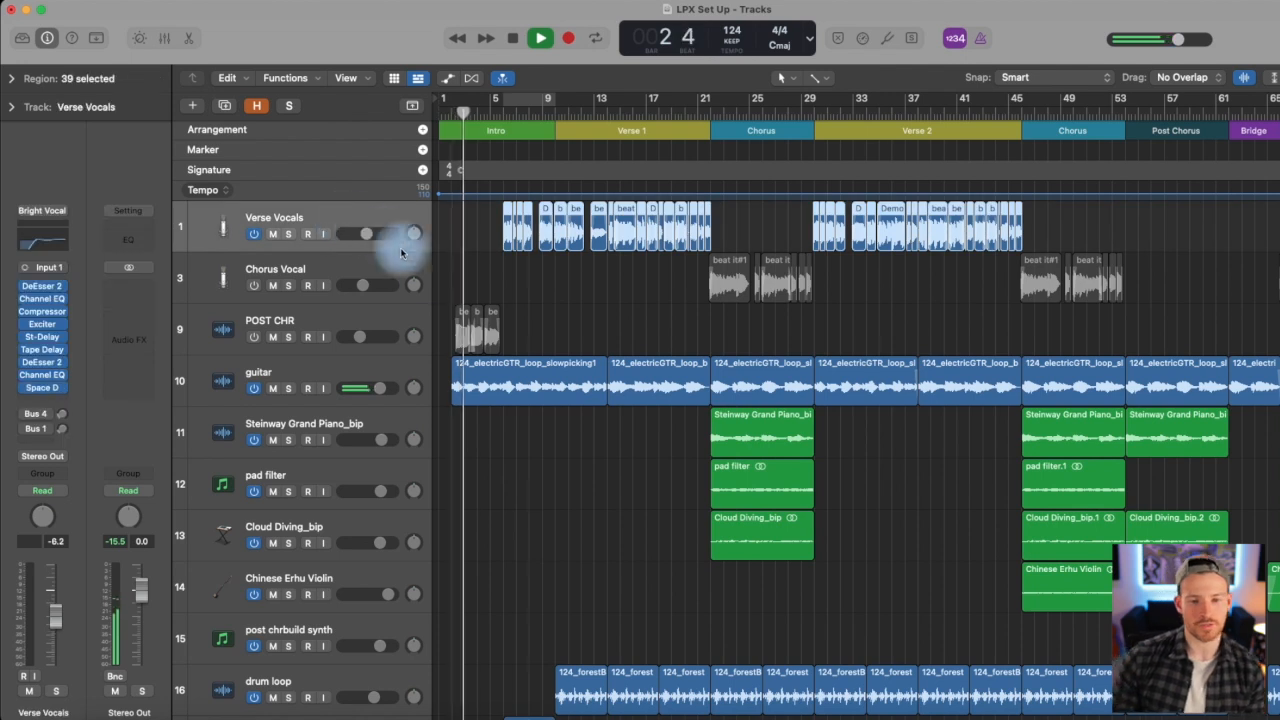
click(584, 282)
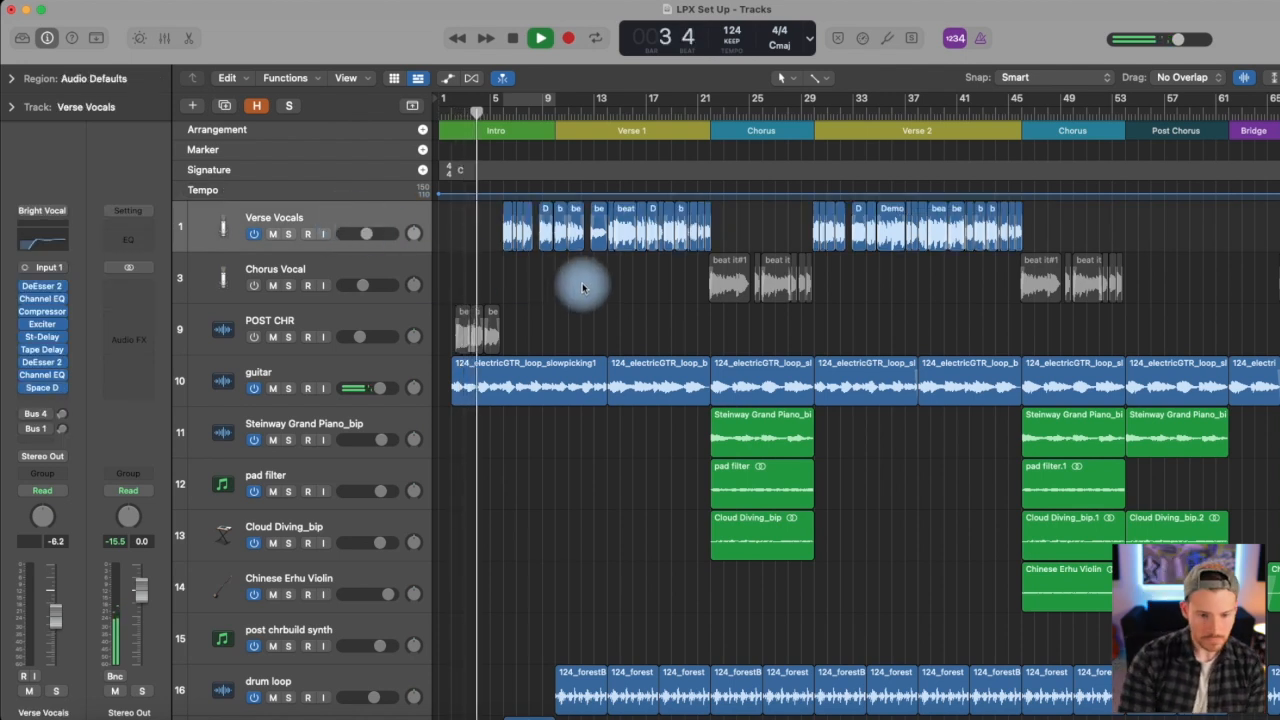
scroll(565, 325, down, 2)
scroll(565, 325, up, 2)
drag(360, 234, 362, 233)
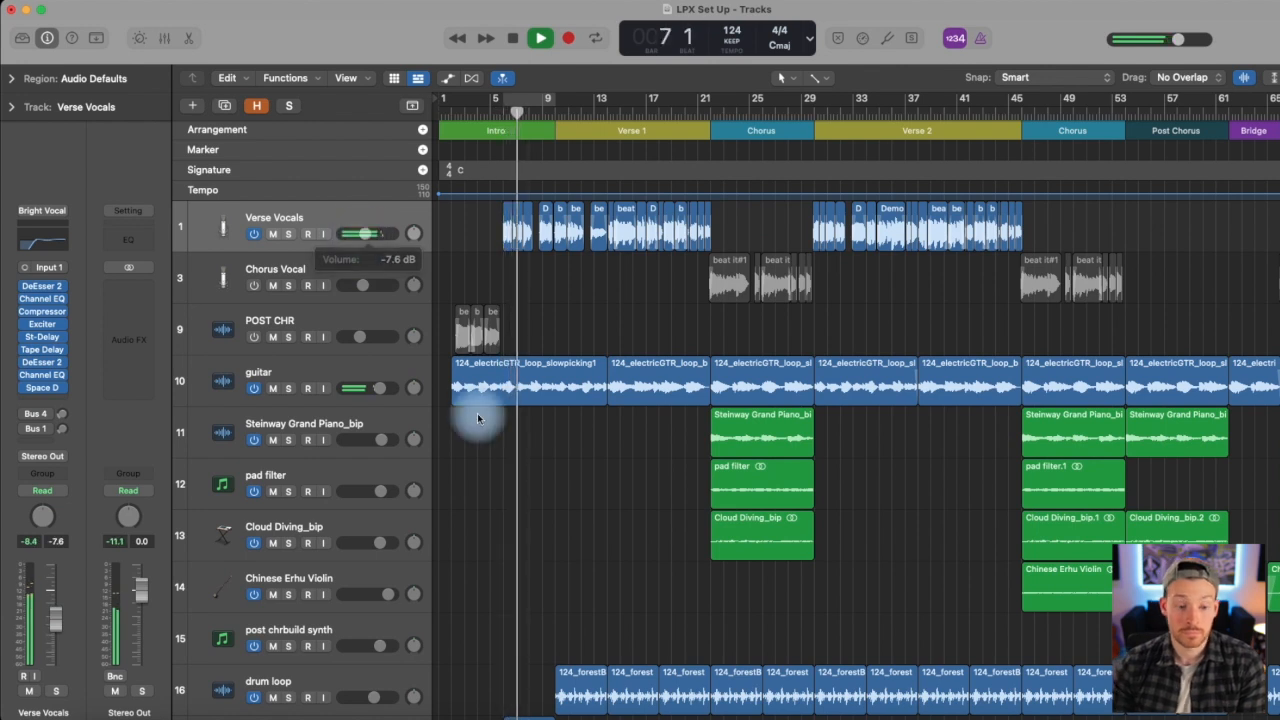
Step: Lower the filtered drum loop track's volume slightly while the intro and verse play
scroll(474, 420, down, 3)
click(360, 656)
drag(360, 656, 355, 656)
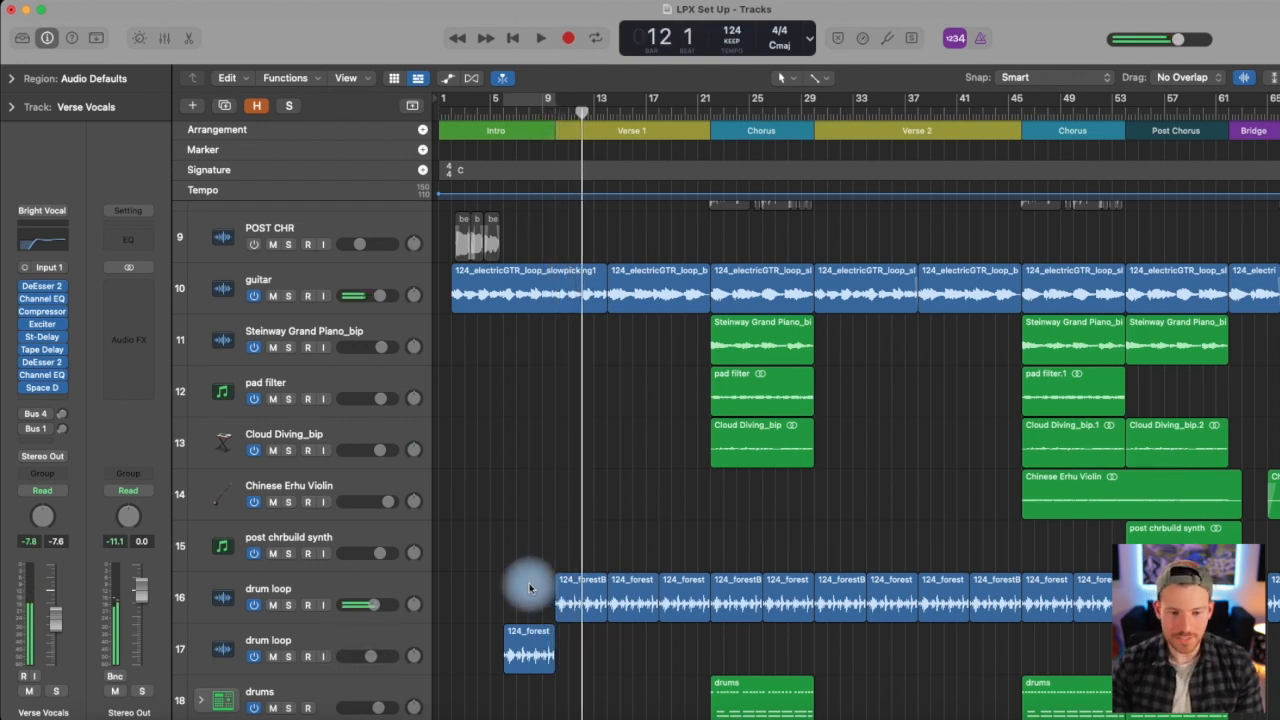
Step: Delete the unfiltered drum loop region at bar 10 and move the filtered intro region from bar 6 to bar 10
click(506, 563)
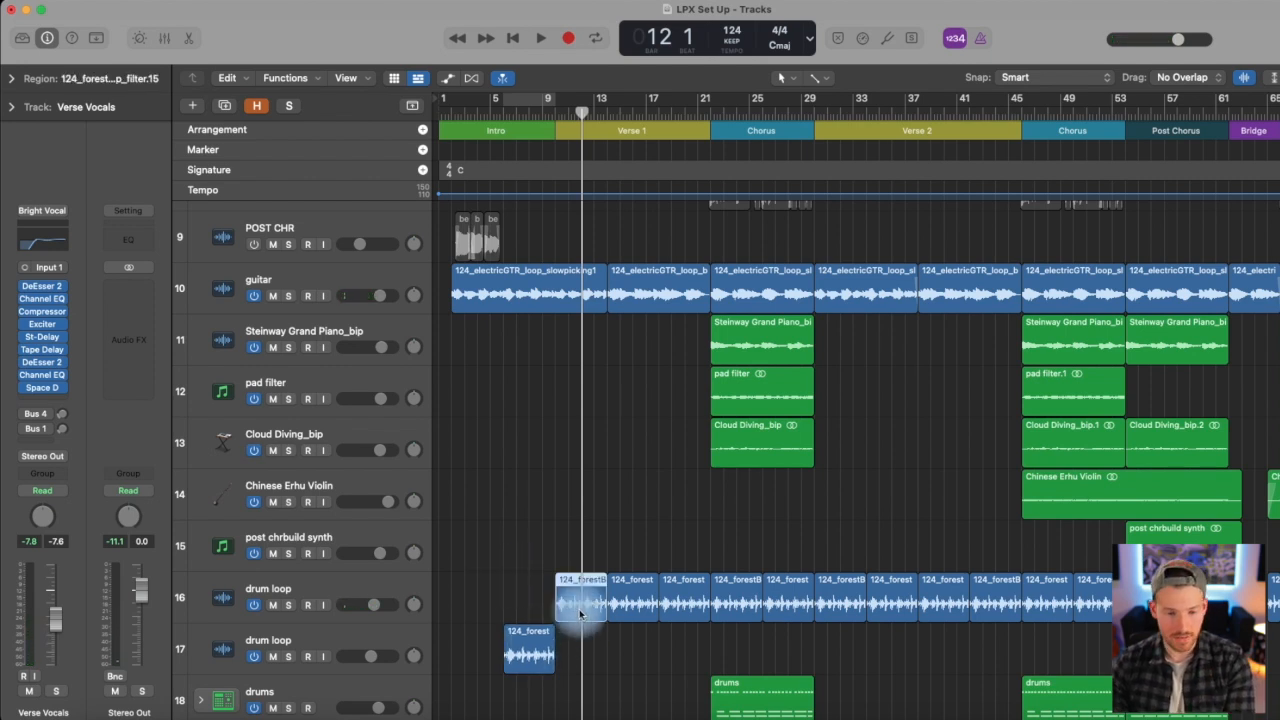
scroll(580, 613, down, 2)
drag(531, 598, 580, 591)
scroll(523, 337, up, 2)
Step: Play through the start of Verse 1 and fine-tune the volumes of the filtered and unfiltered drum loop tracks
click(449, 106)
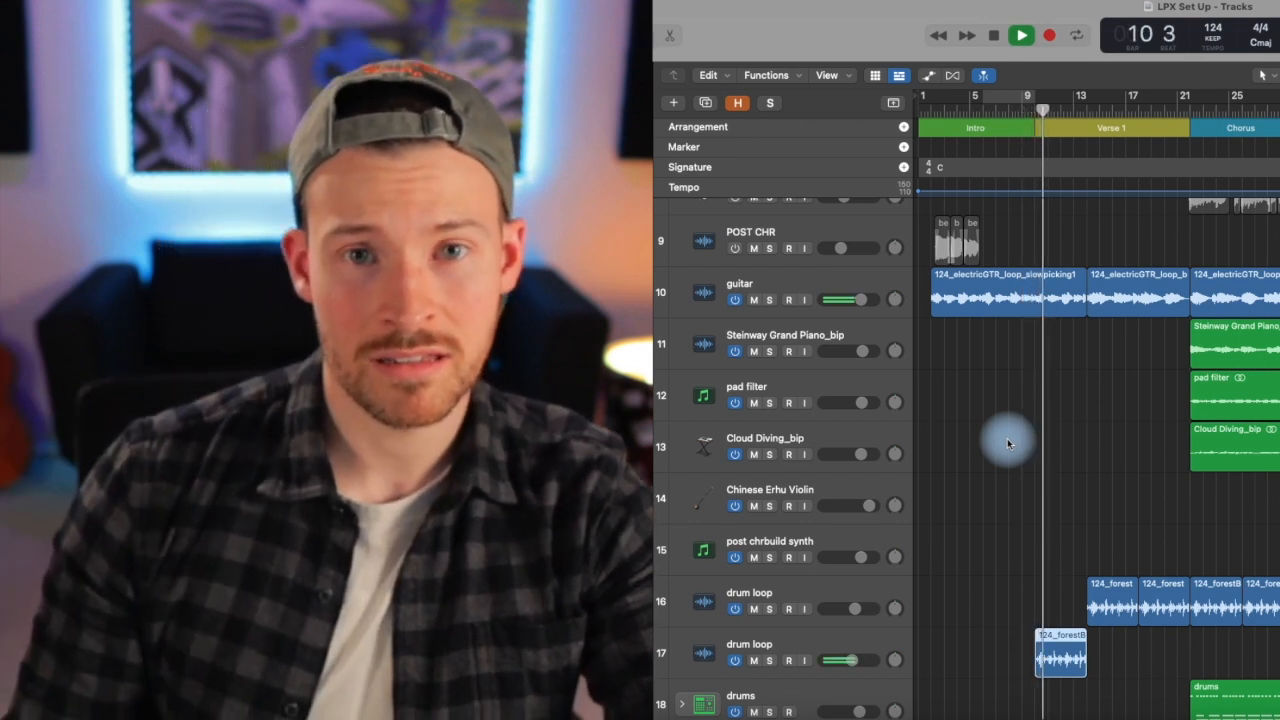
click(849, 660)
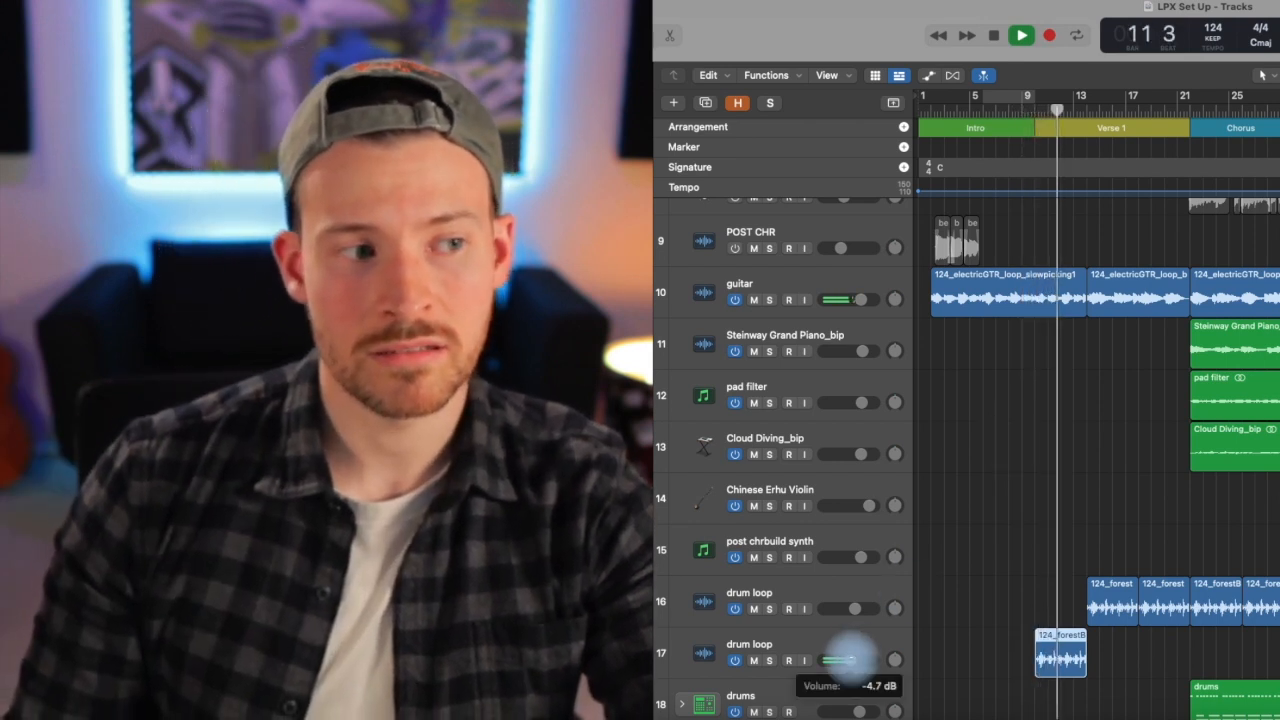
drag(849, 660, 850, 660)
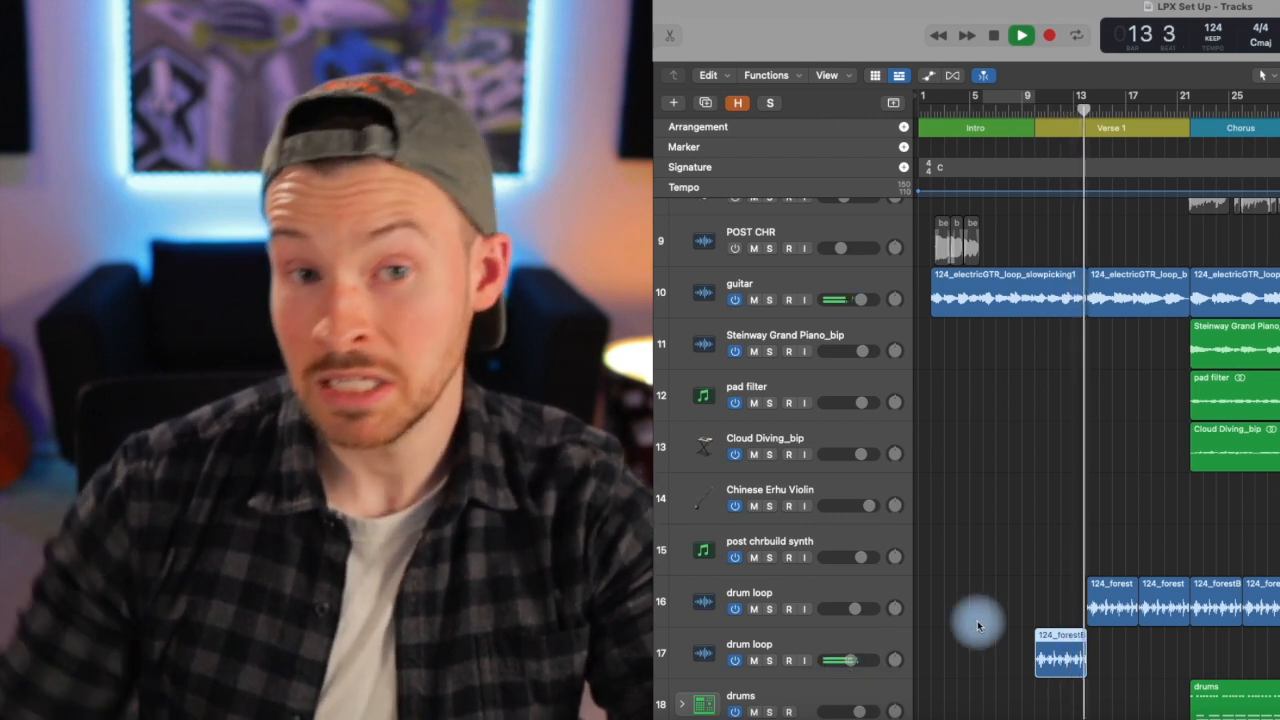
click(853, 609)
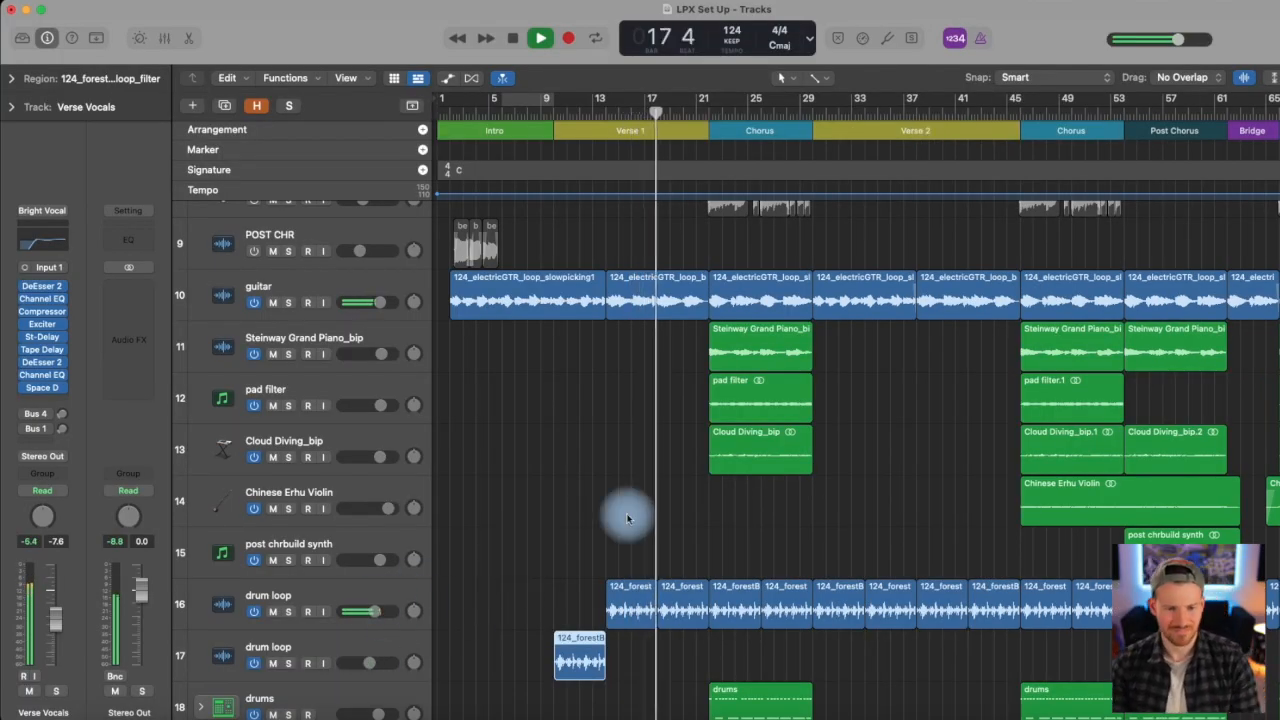
Step: Move the playhead to the first chorus at bar 22 and play its opening bars
scroll(623, 518, down, 4)
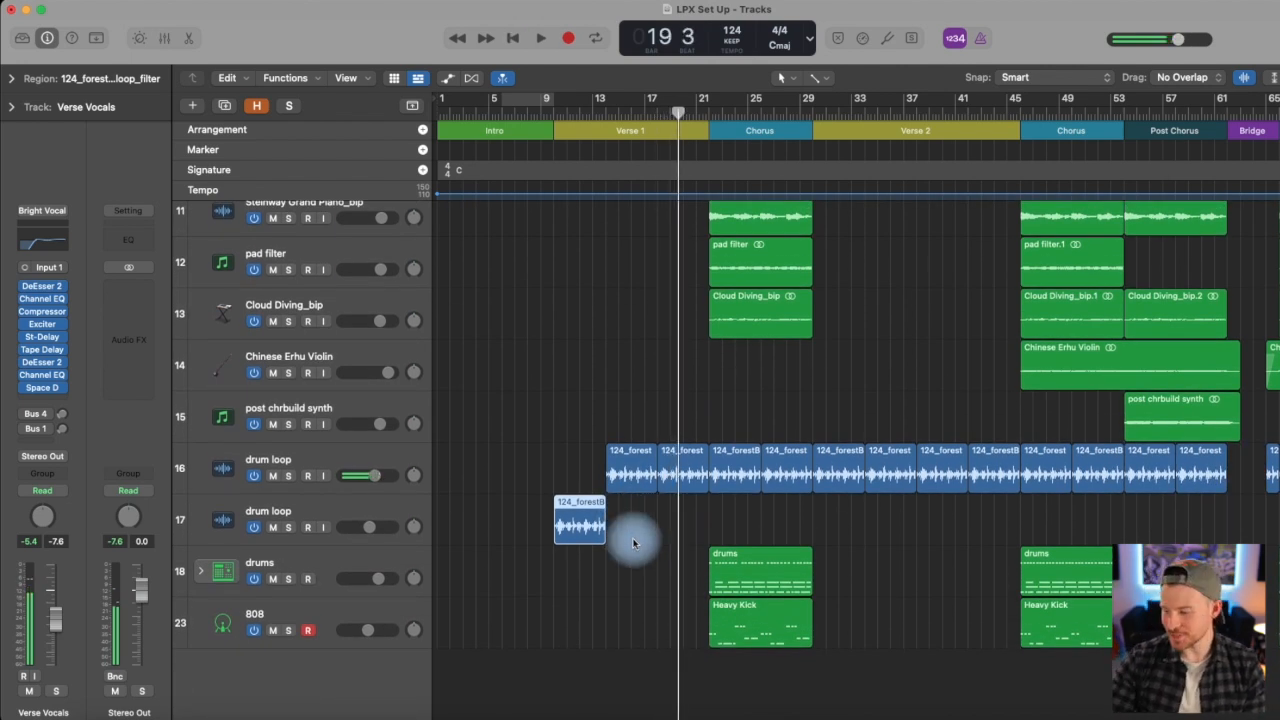
drag(569, 114, 712, 132)
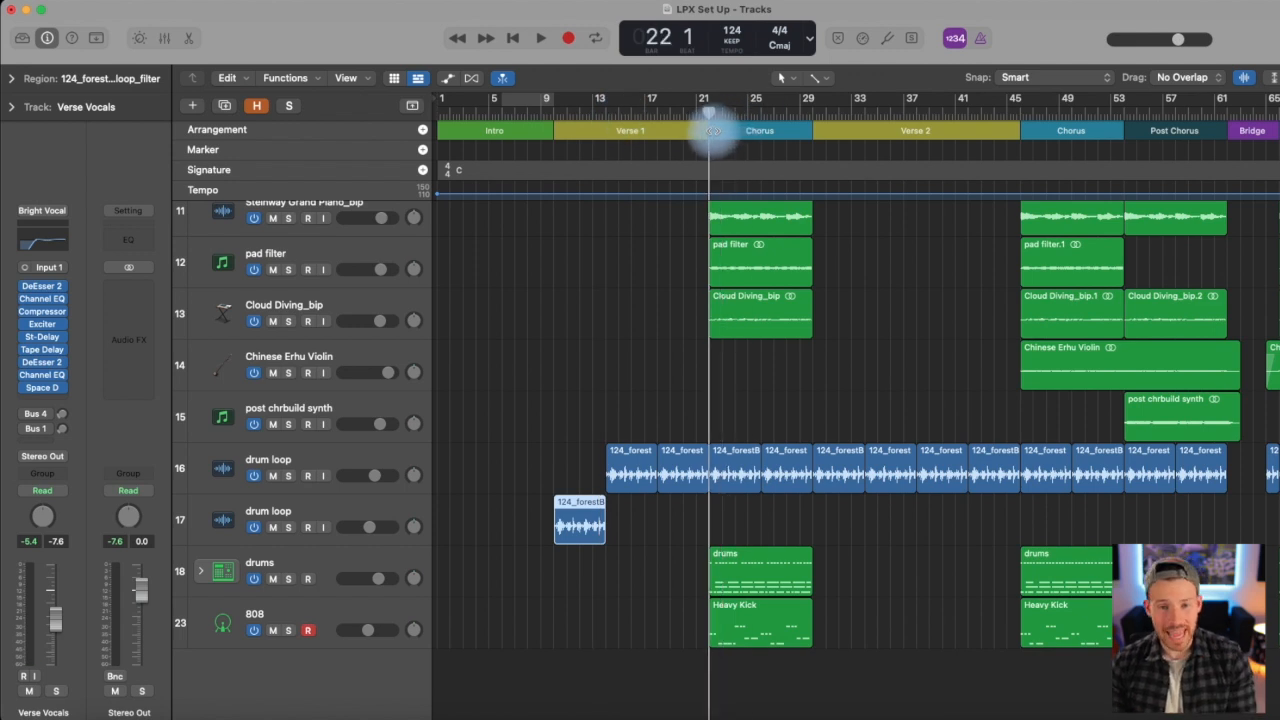
key(space)
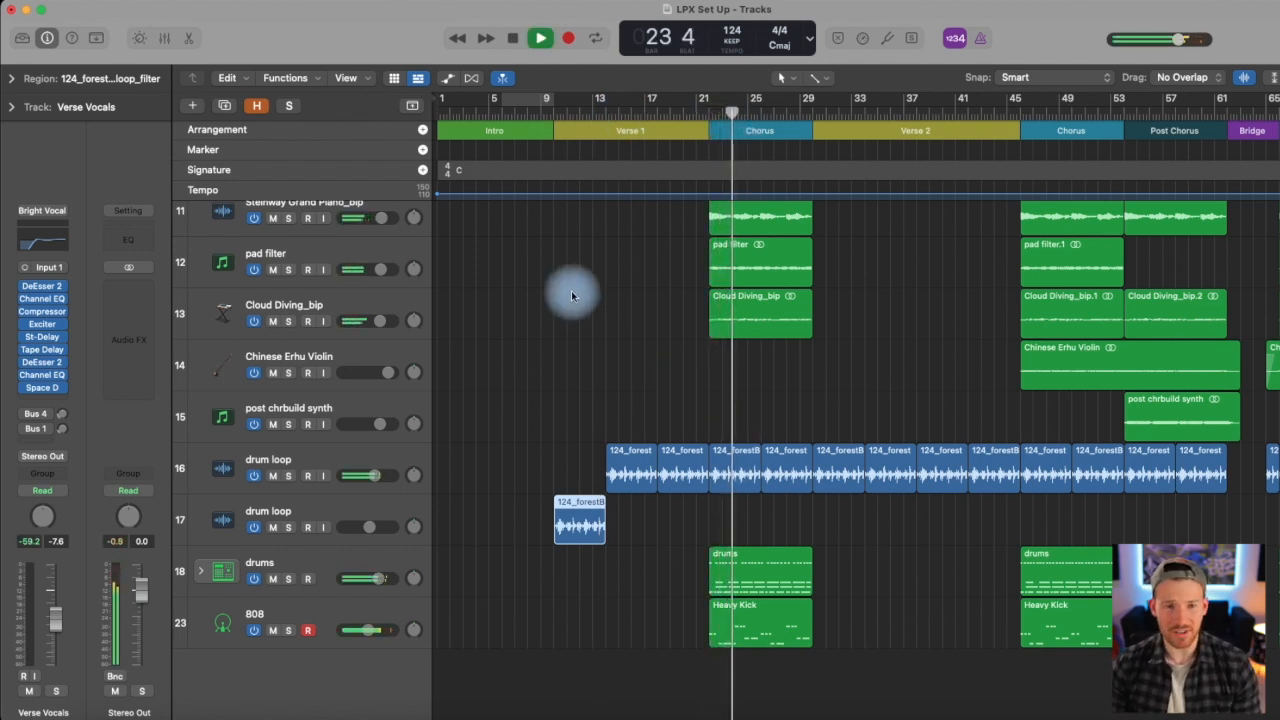
key(space)
Step: Play from bar 10 with the filtered drum loop track soloed, stop playback and unsolo the track
click(548, 113)
key(space)
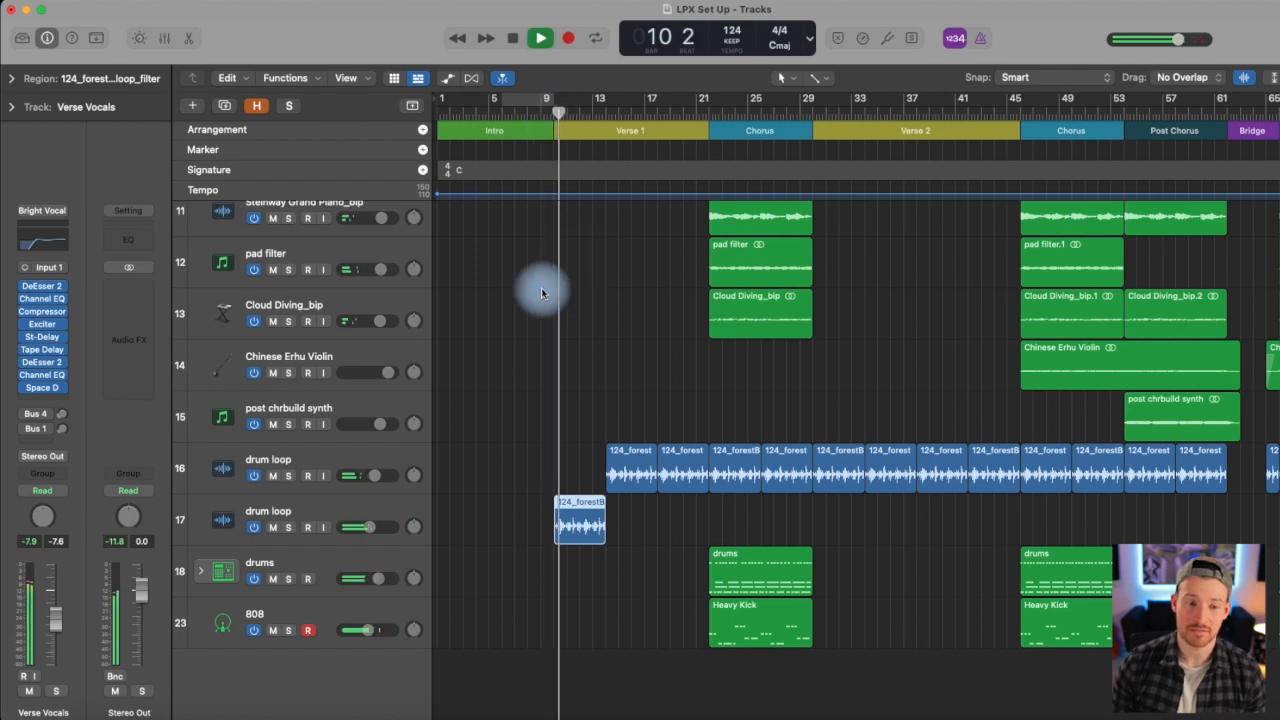
click(287, 530)
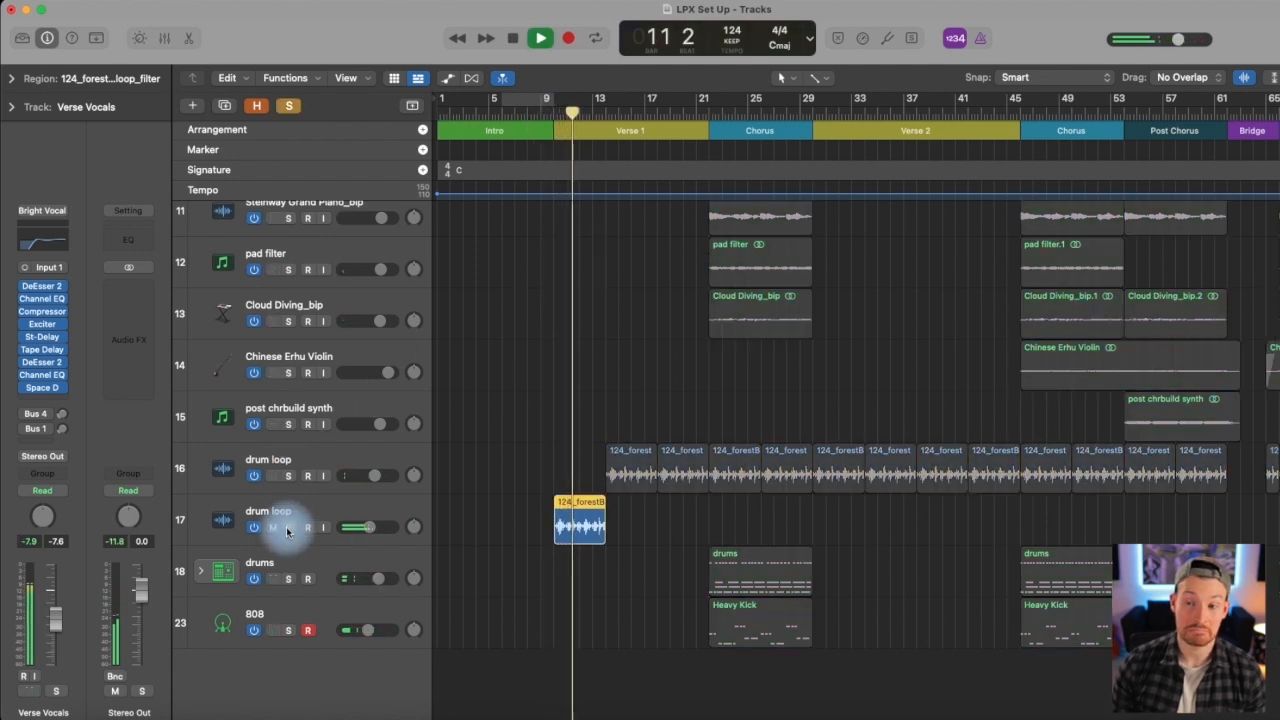
key(space)
click(287, 530)
Step: Play from bar 14 with the unfiltered drum loop track soloed briefly to compare its sound
click(603, 110)
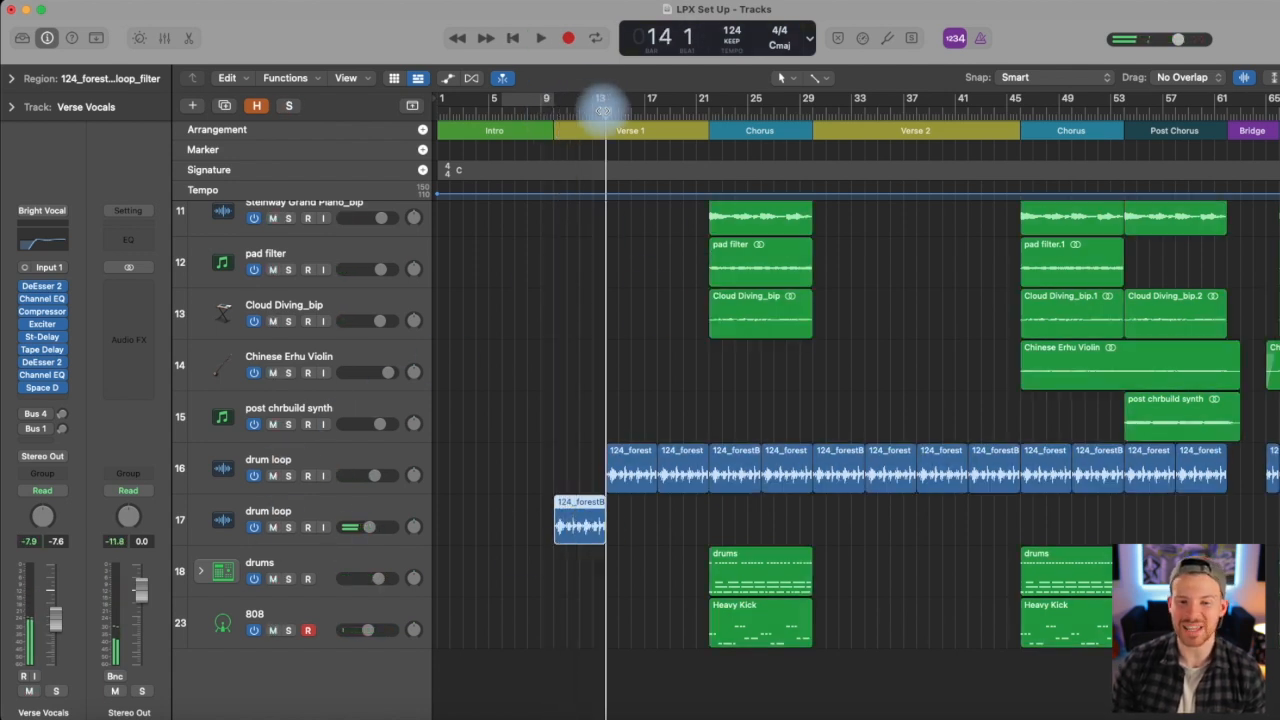
key(space)
click(289, 476)
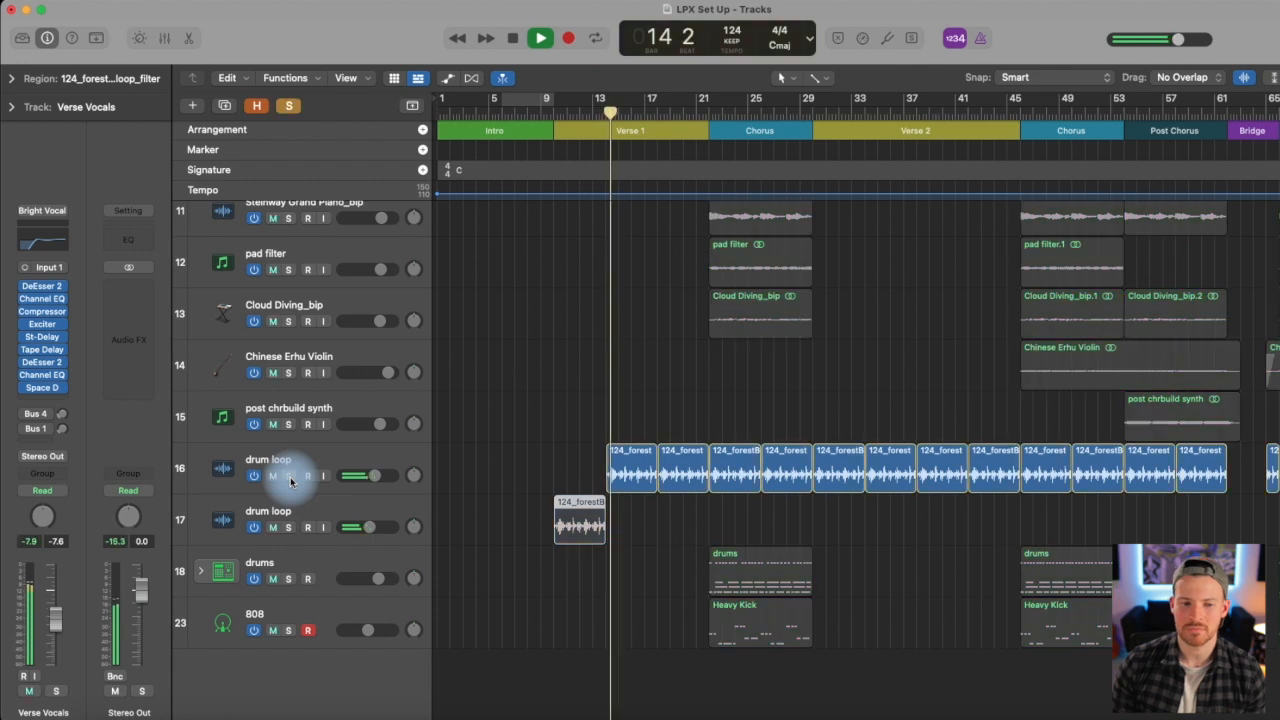
click(289, 476)
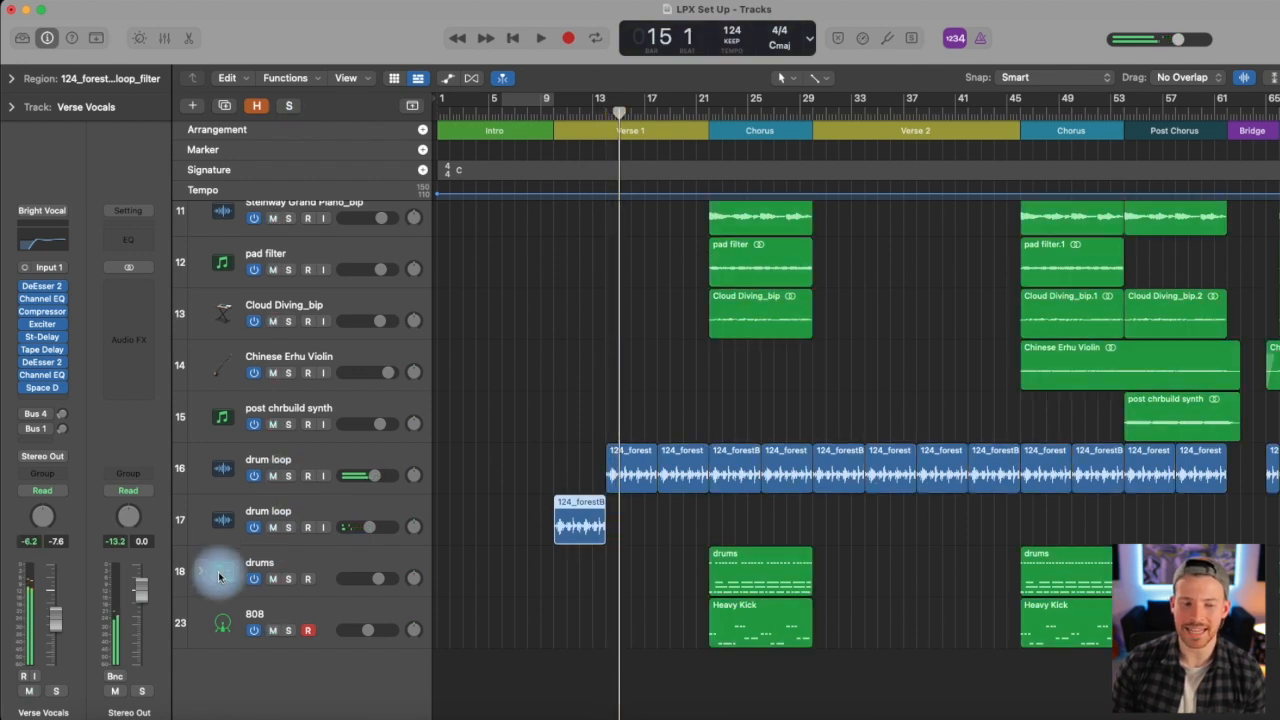
Step: Expand the drums track stack to examine its individual drum tracks
click(203, 573)
scroll(609, 658, down, 5)
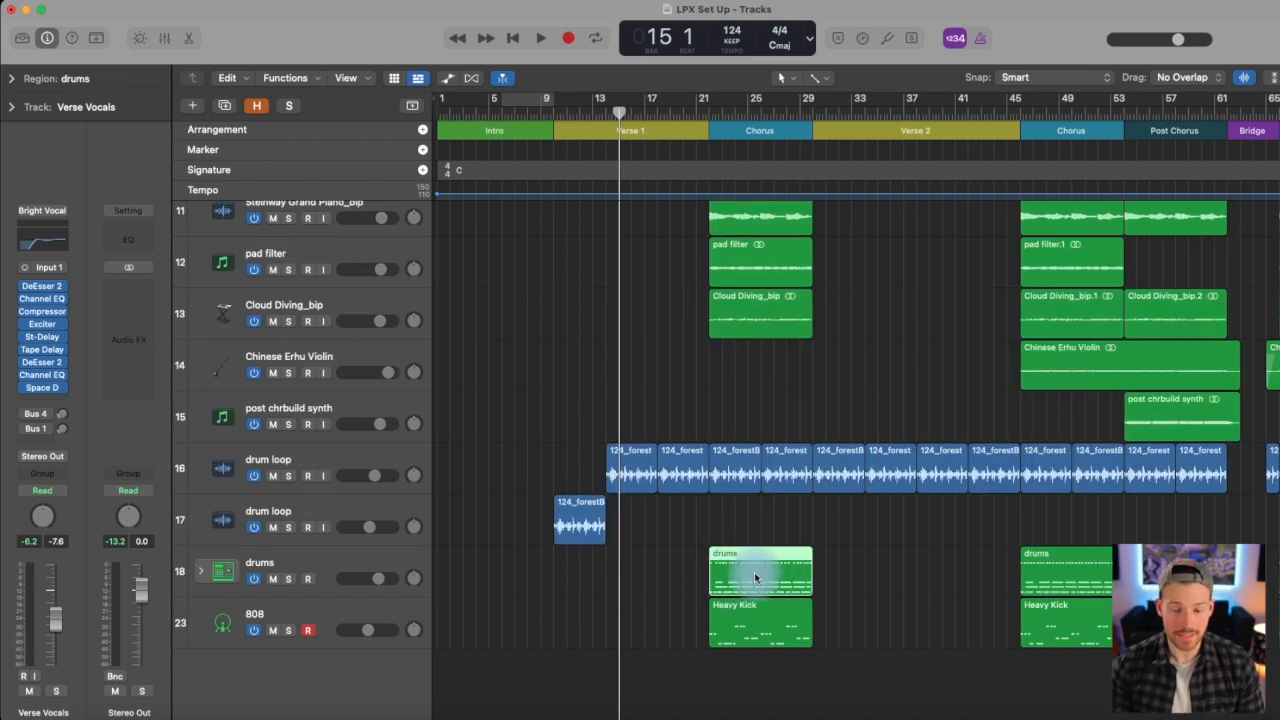
Step: Copy the first chorus's drums region into Verse 1 at bar 14 and play it briefly
click(312, 567)
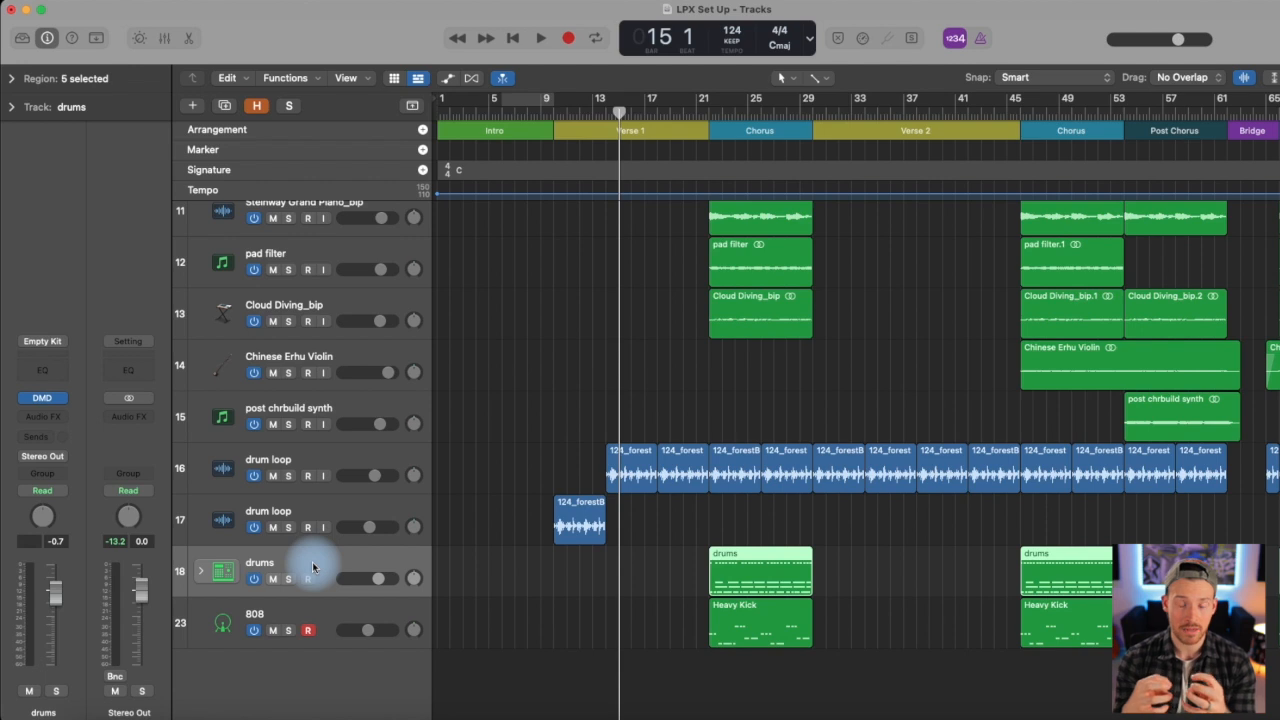
click(660, 588)
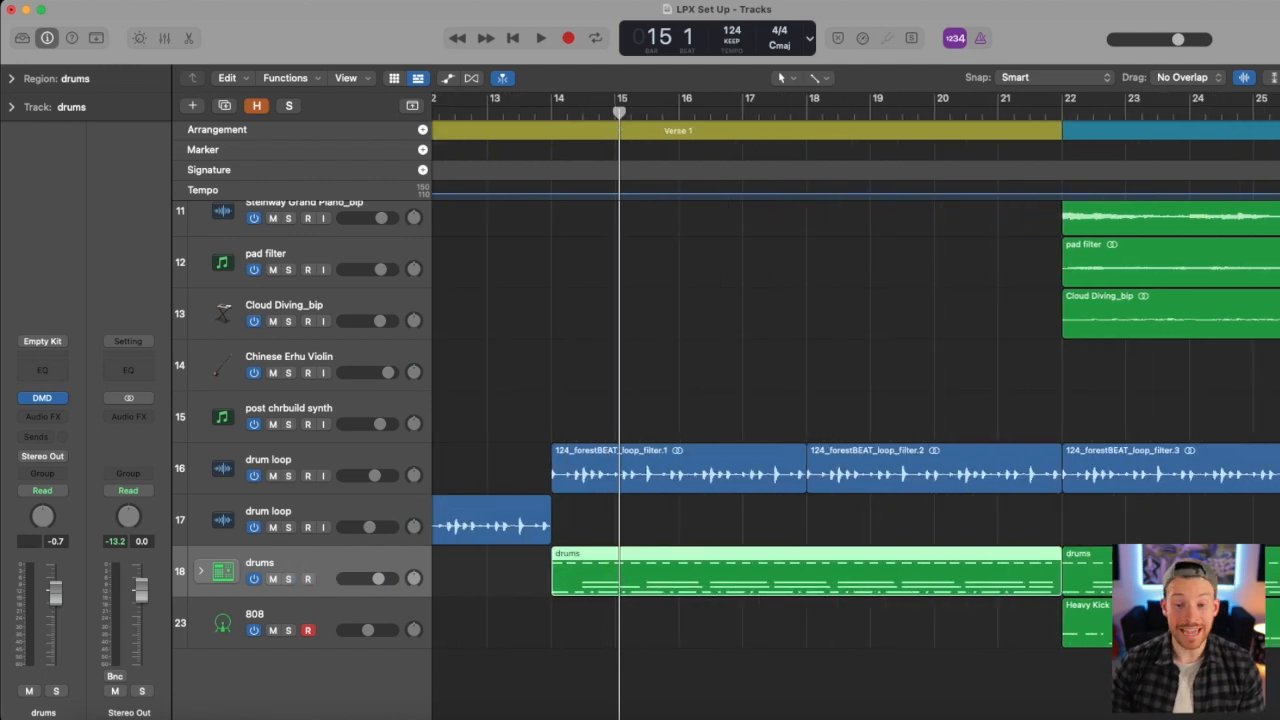
click(201, 571)
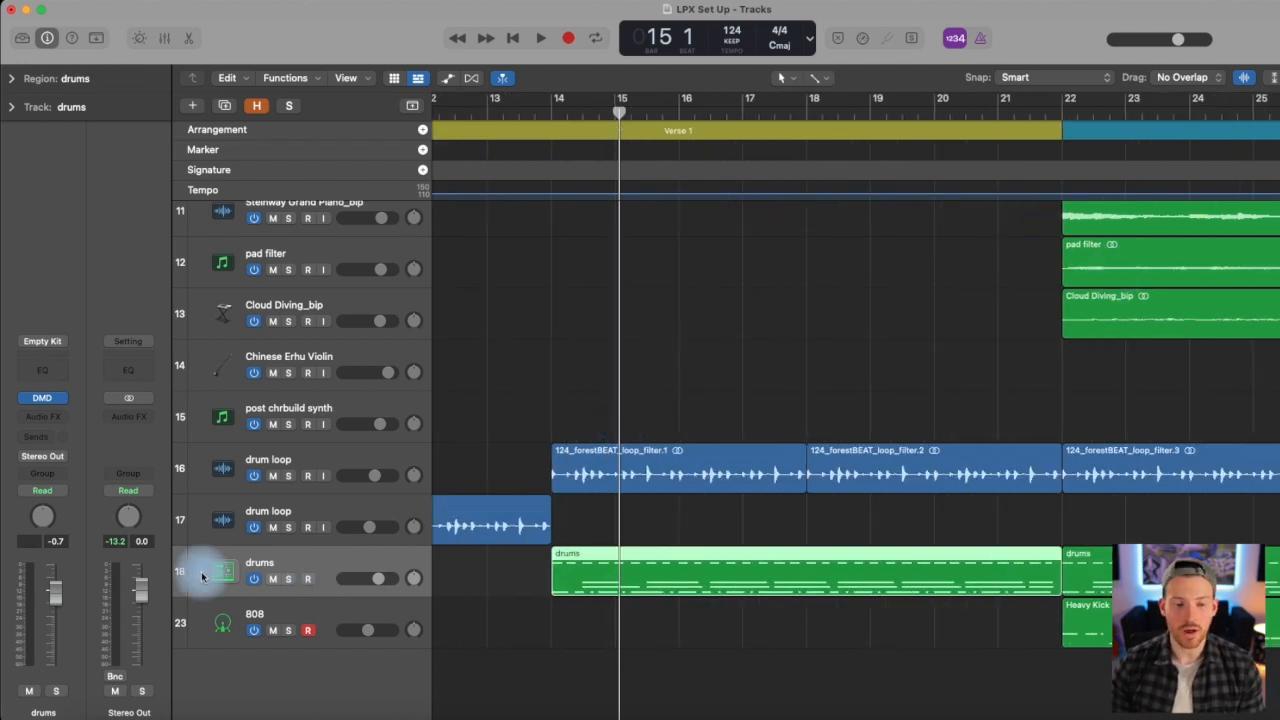
click(494, 106)
key(space)
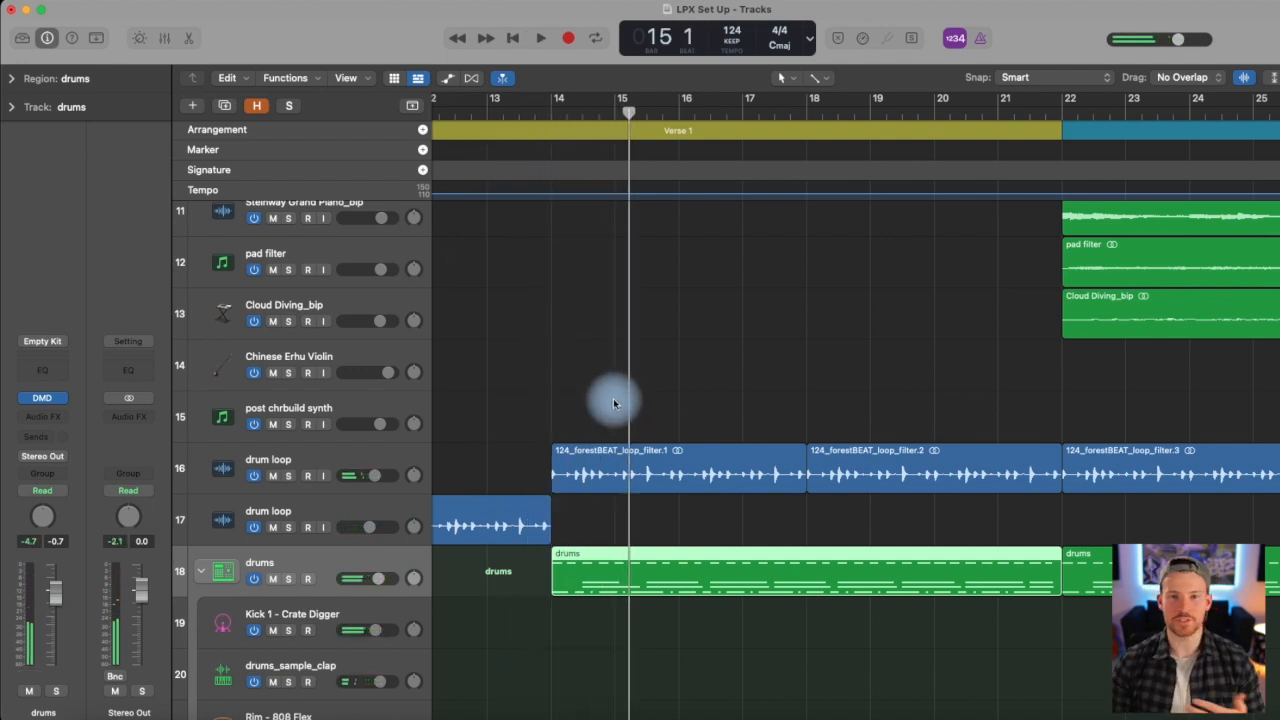
Step: Open the Verse 1 drums region in the Piano Roll and delete all its drums_sample_chunkhat notes
scroll(614, 403, down, 4)
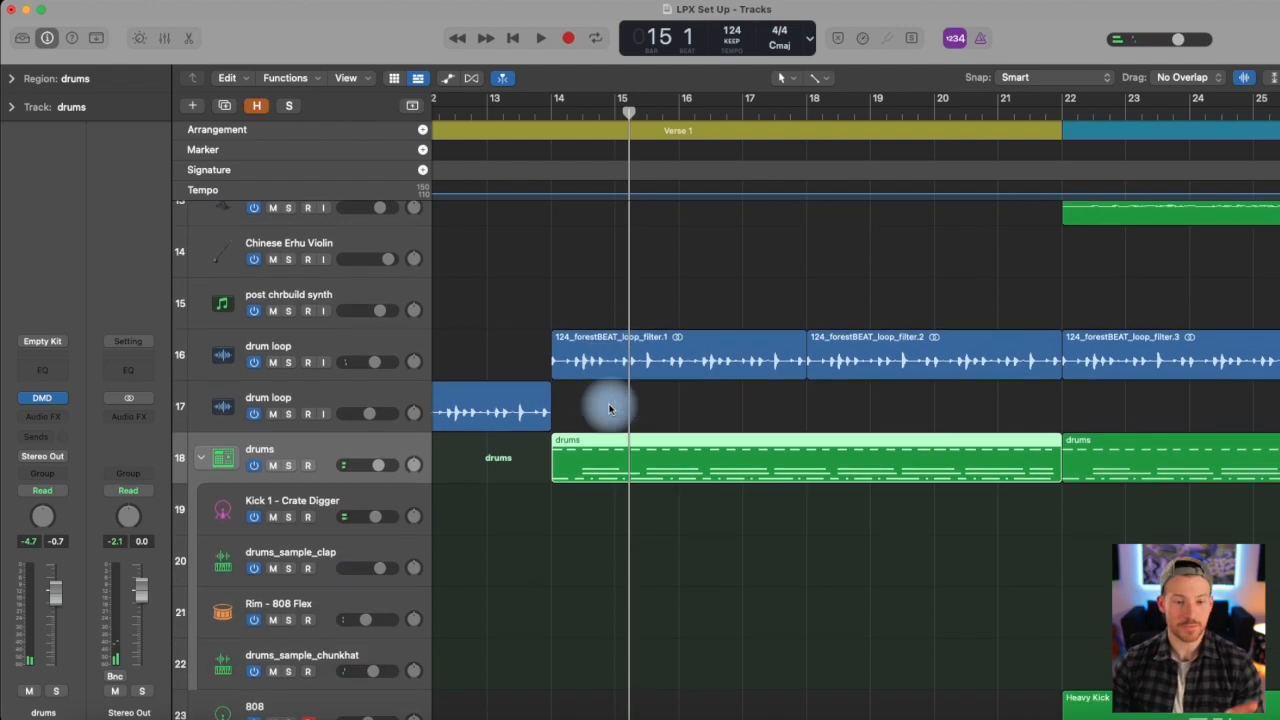
scroll(401, 494, down, 1)
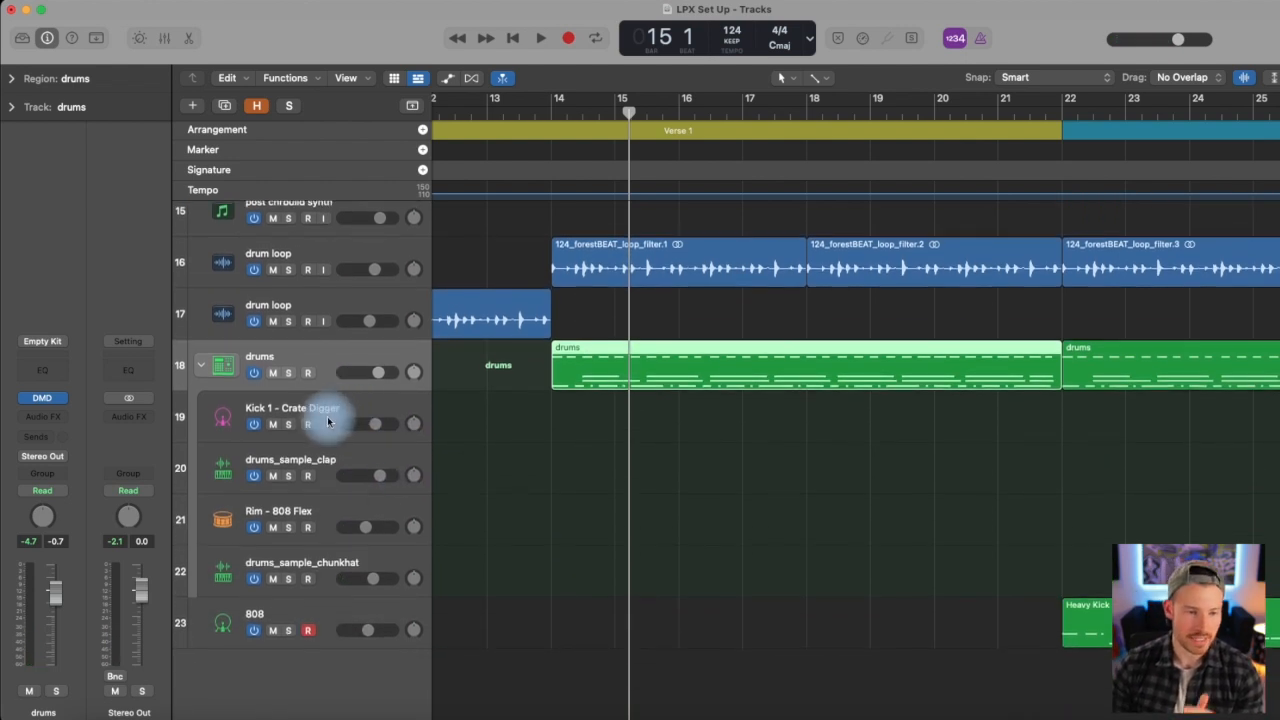
double_click(590, 360)
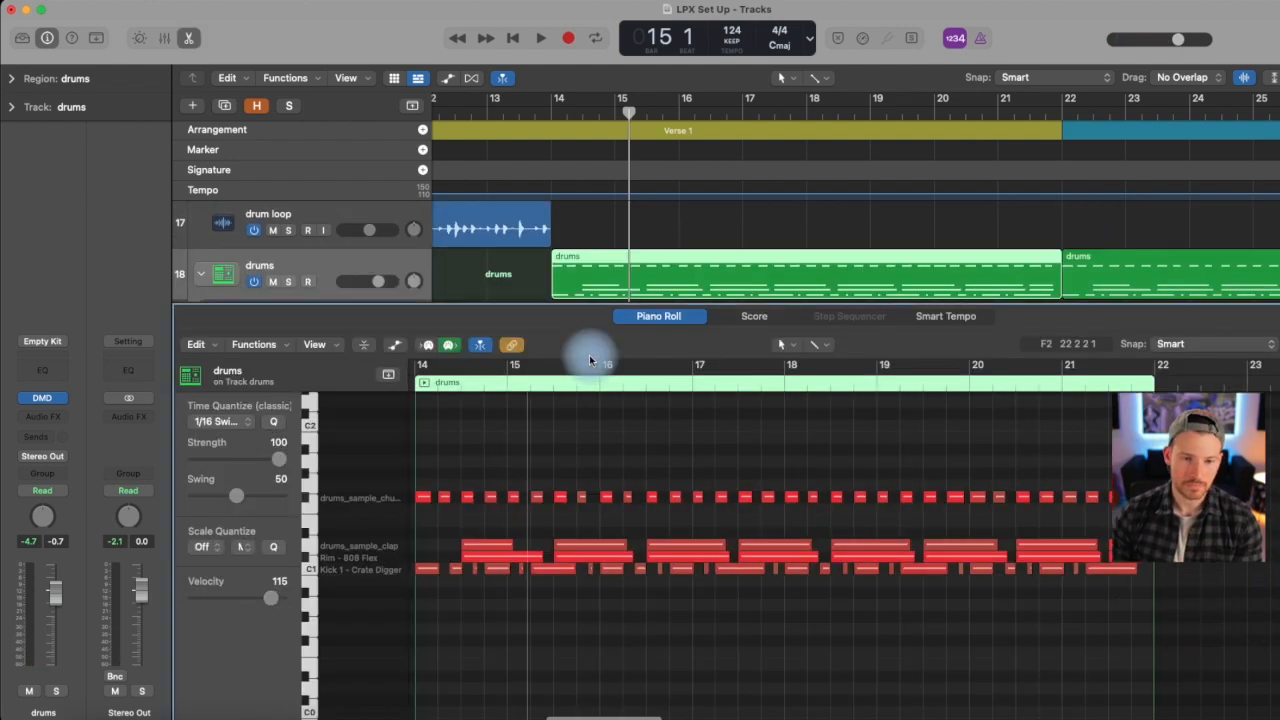
scroll(564, 489, left, 2)
drag(516, 460, 1275, 508)
key(Delete)
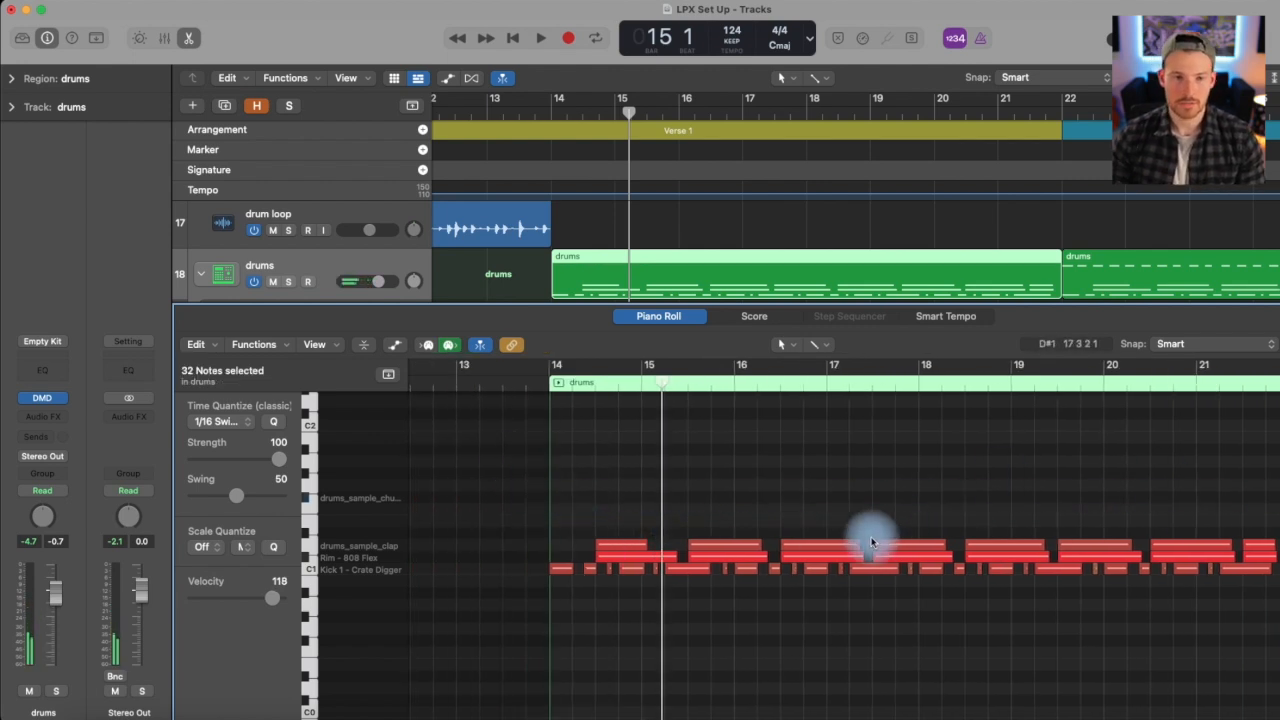
Step: Play the start of the Verse 1 drums region and delete all its drums_sample_clap notes
click(497, 110)
key(space)
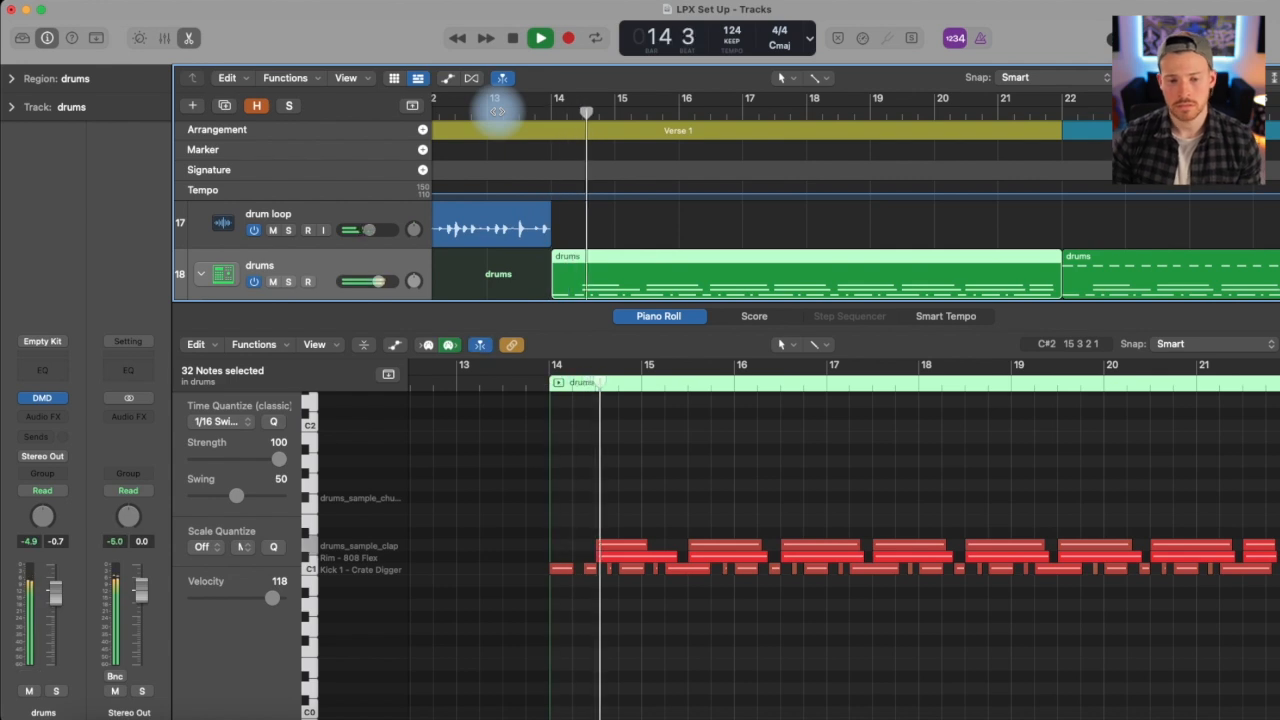
key(space)
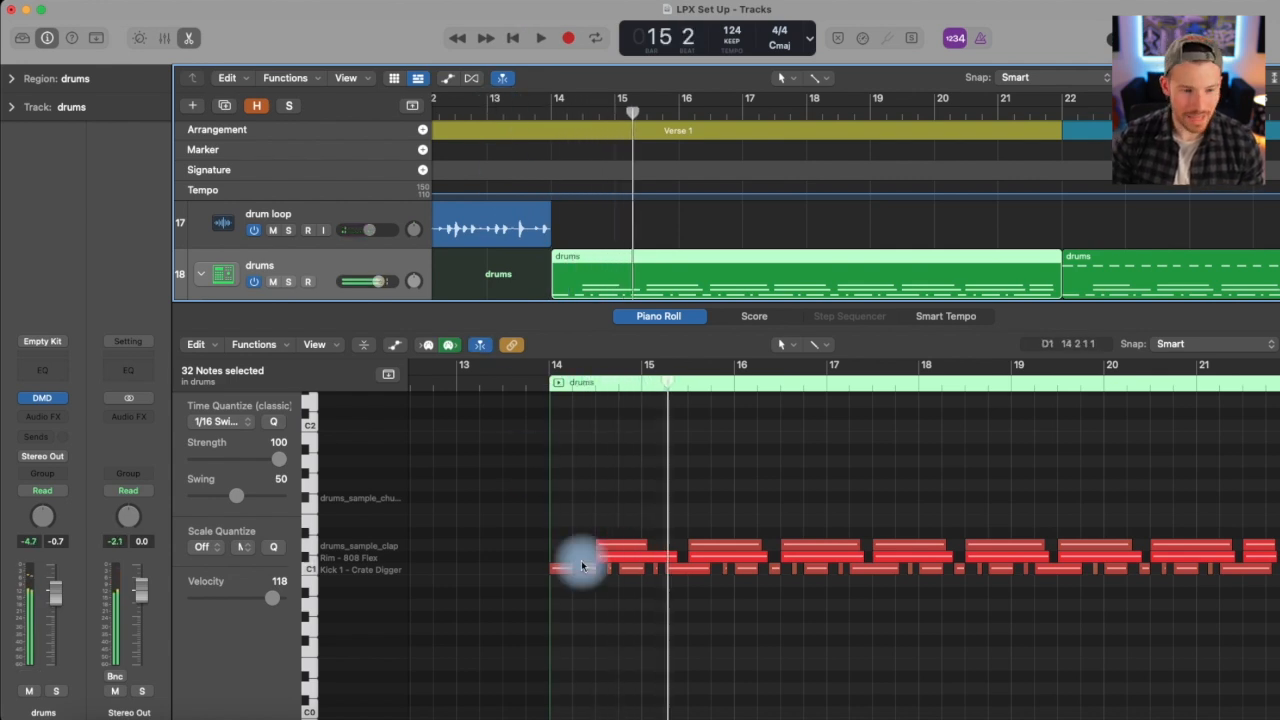
drag(591, 523, 1256, 544)
key(Delete)
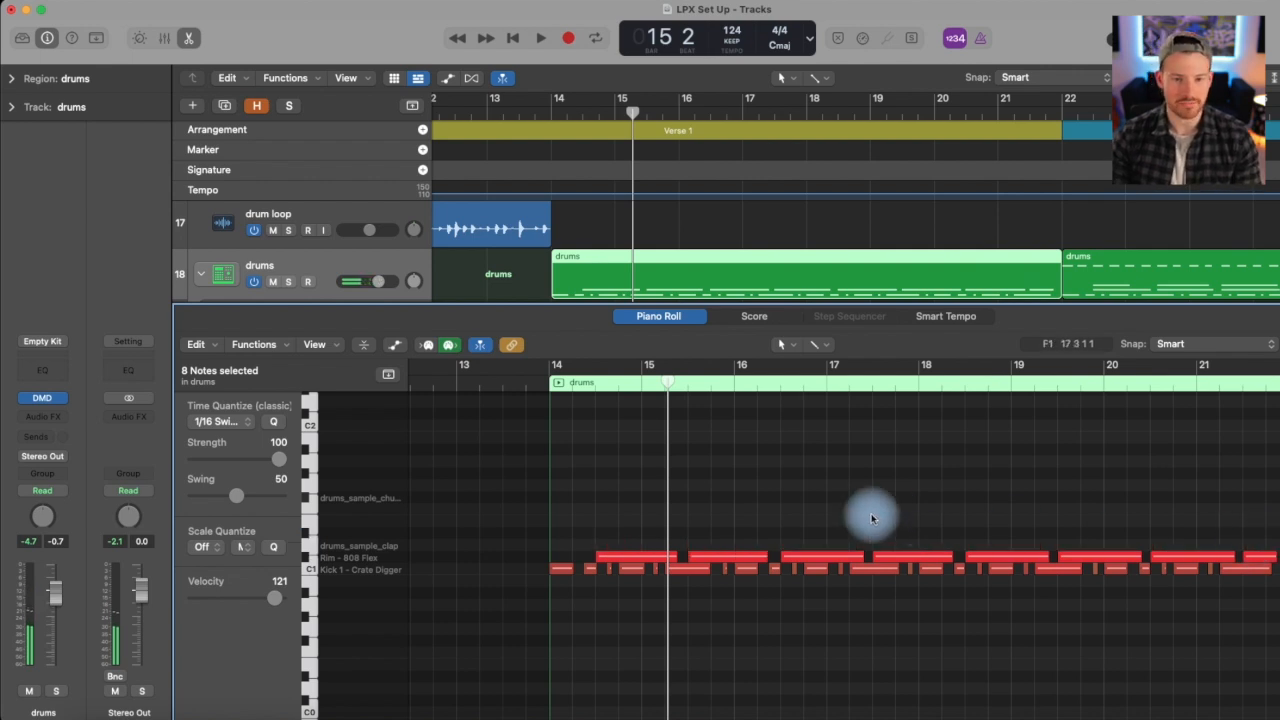
Step: Play the stripped-down Verse 1 drums and lower the volume of the Rim - 808 Flex track
click(541, 114)
key(space)
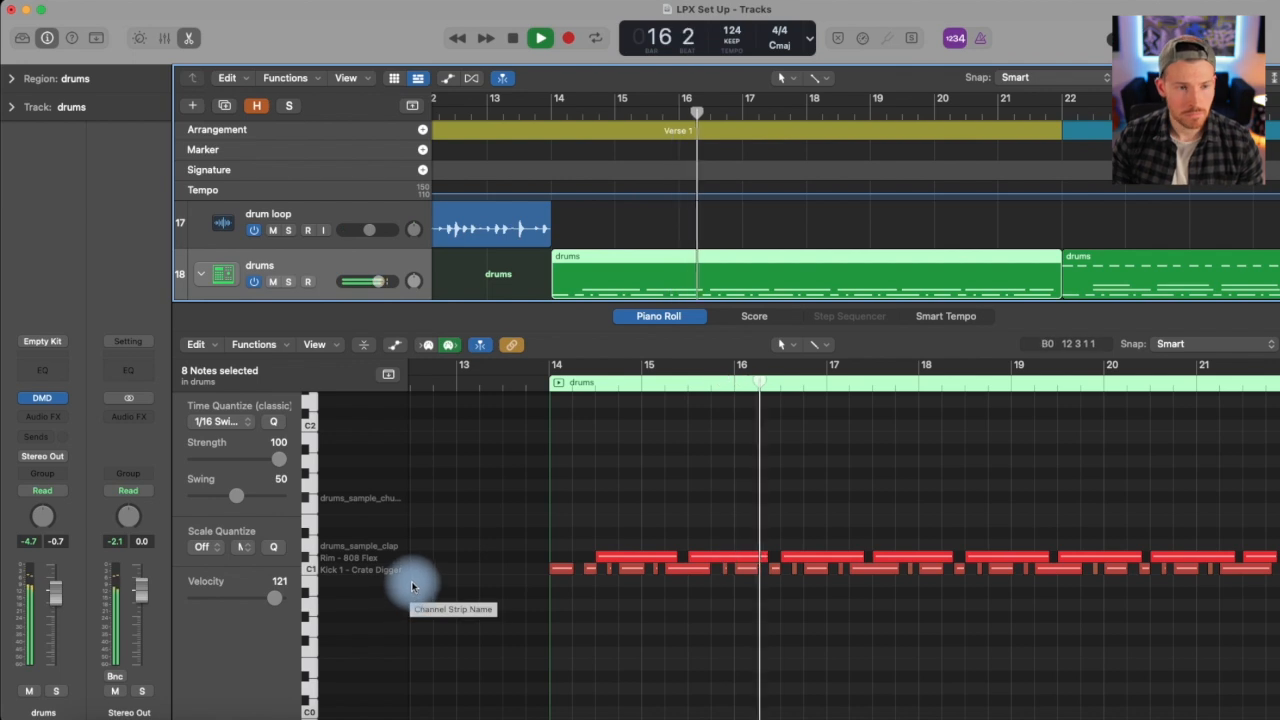
click(187, 38)
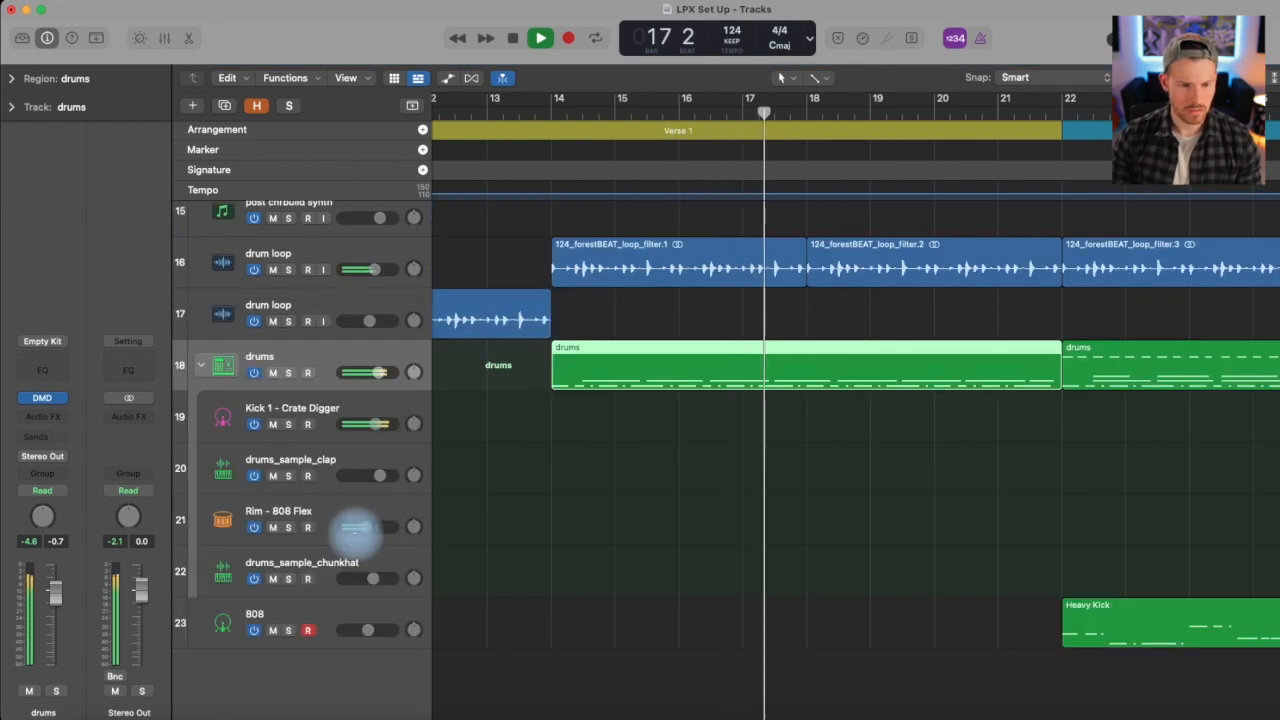
mouse_move(343, 529)
drag(339, 535, 339, 535)
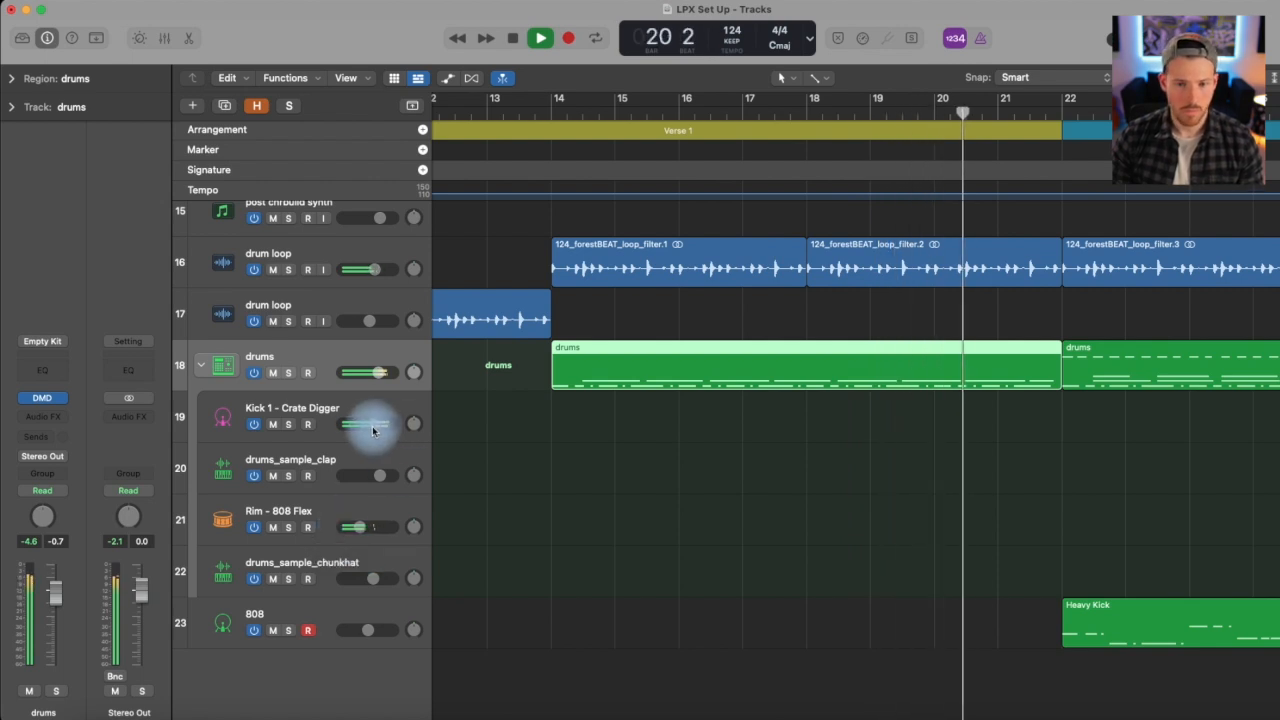
click(200, 365)
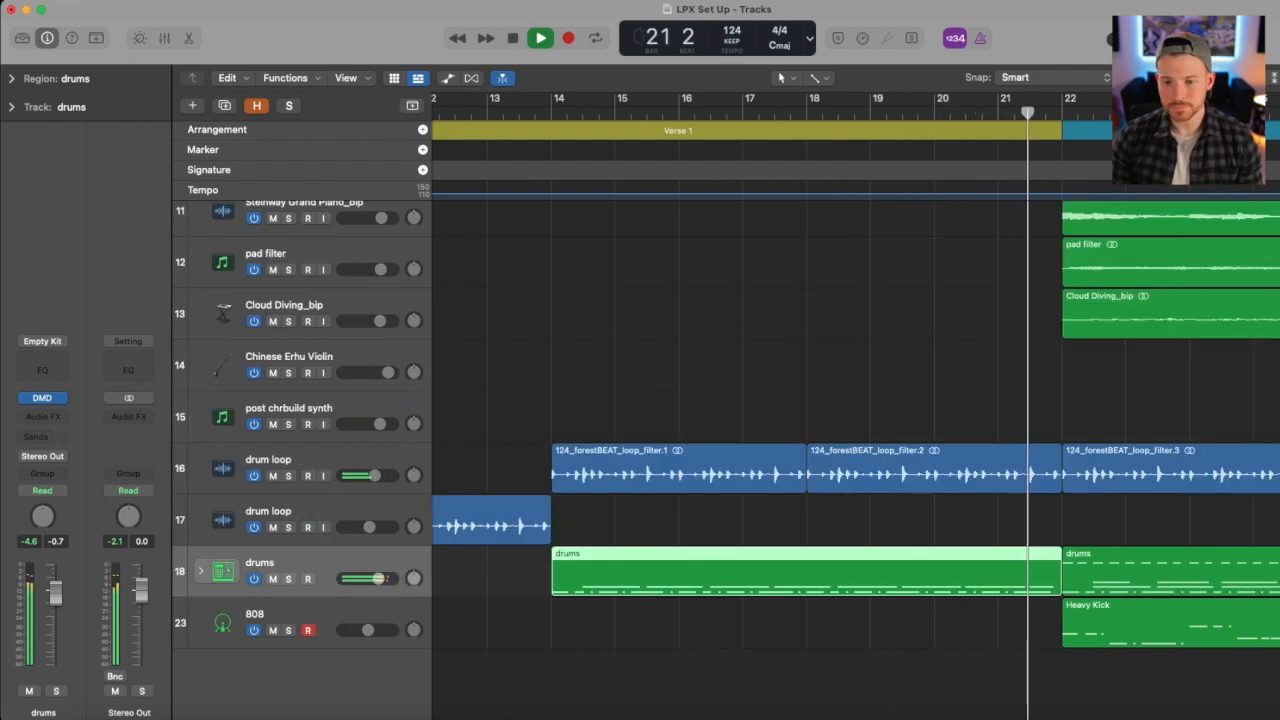
key(space)
Step: Duplicate the drums track stack, naming the copy "verse drums" and the original "chorus drums"
key(super+Left)
key(super+Left)
key(super+Left)
key(super+Left)
key(super+Left)
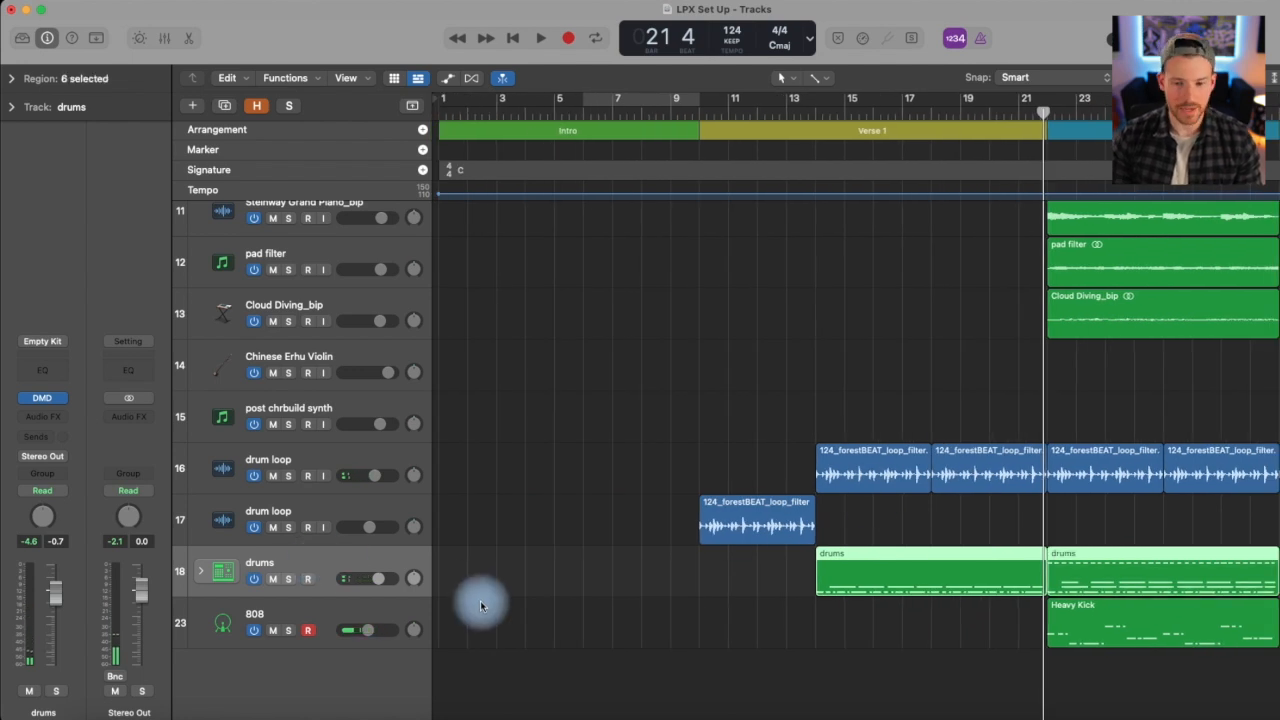
scroll(480, 600, right, 2)
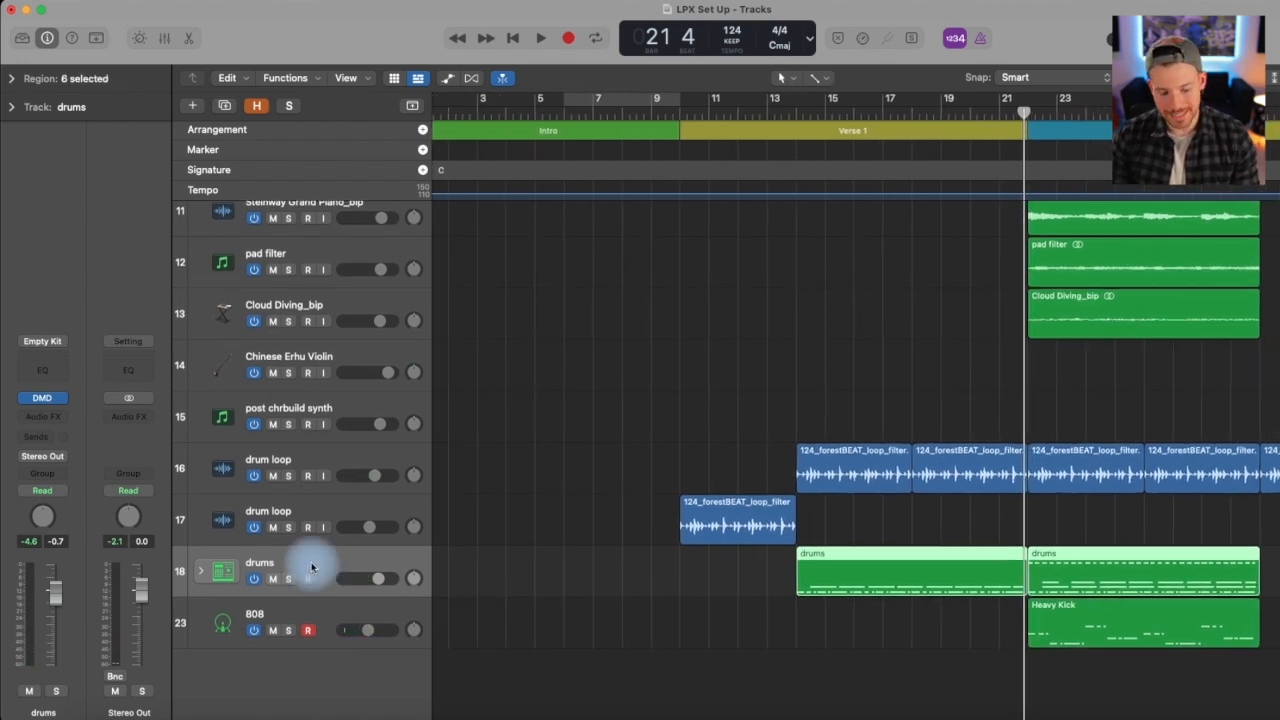
key(super+d)
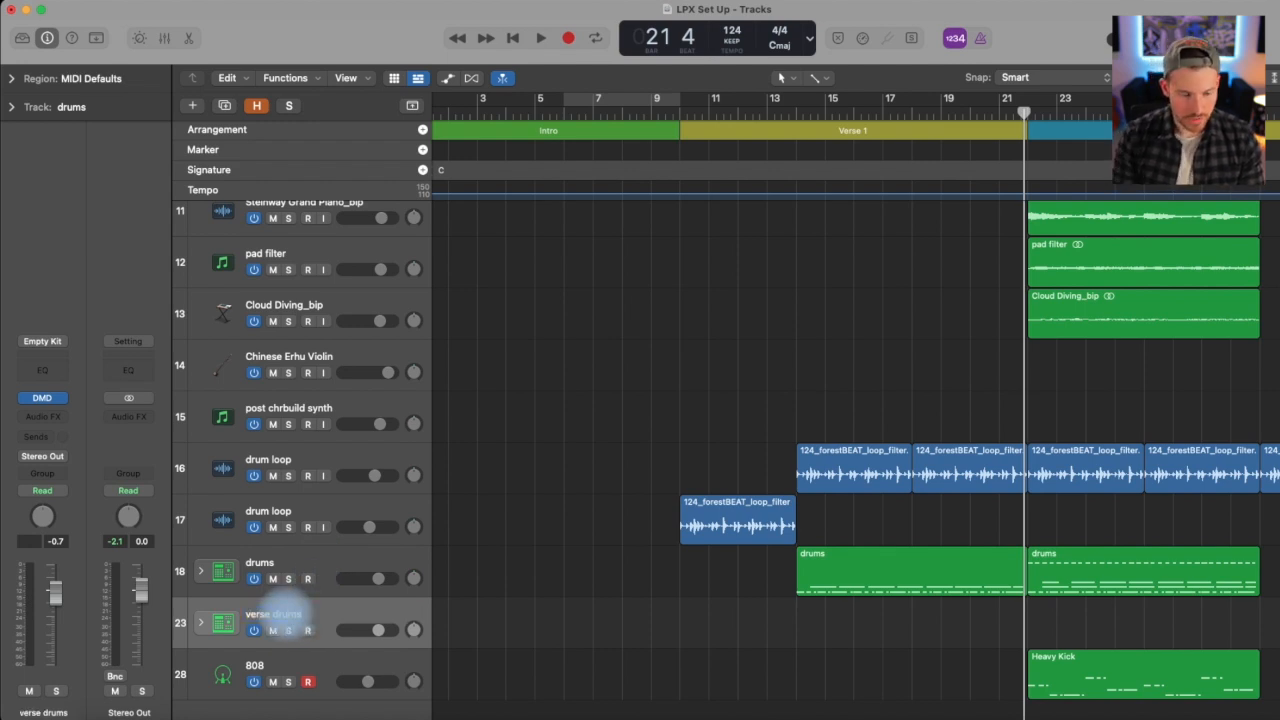
click(261, 565)
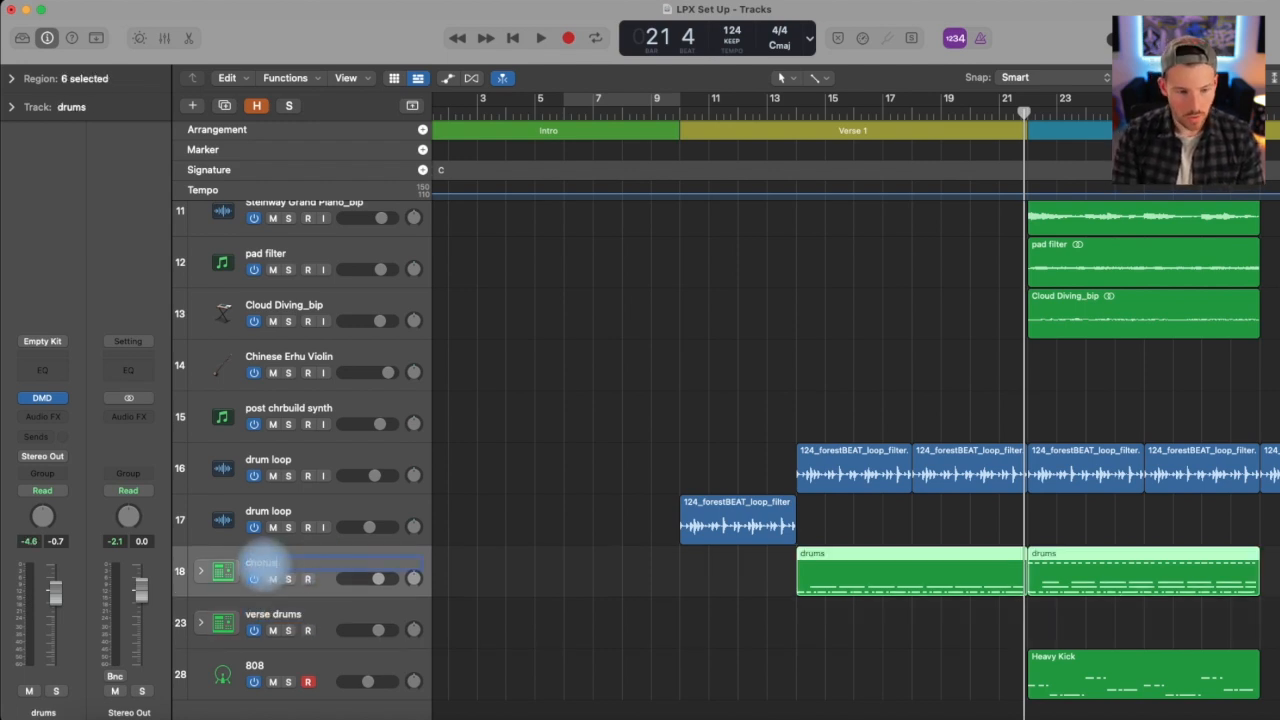
Step: Move the Verse 1 drums region onto the verse drums track and place that track above chorus drums
click(851, 591)
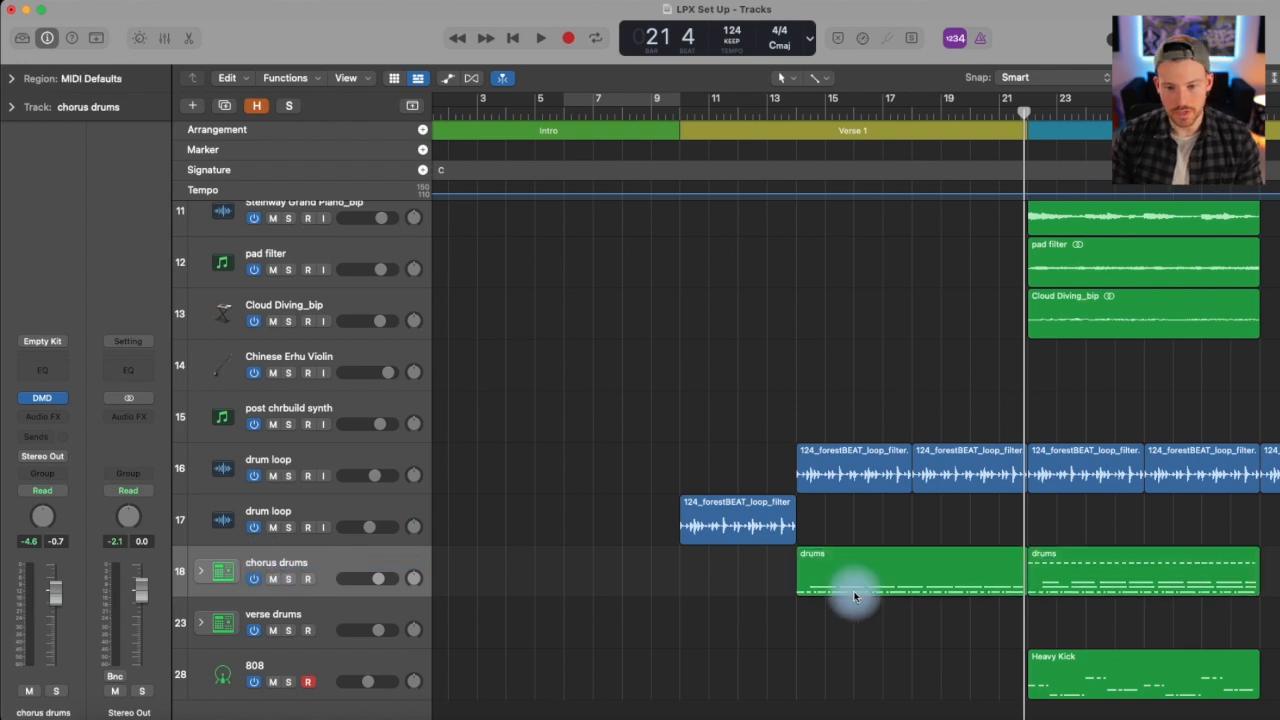
drag(852, 594, 852, 611)
drag(357, 600, 400, 556)
Step: While playing from bar 14, lower Kick 1 - Crate Digger to -5.6 dB and Rim - 808 Flex to about -15.6 dB in the verse drums stack
scroll(605, 591, right, 3)
click(735, 105)
key(space)
click(201, 571)
scroll(494, 591, down, 5)
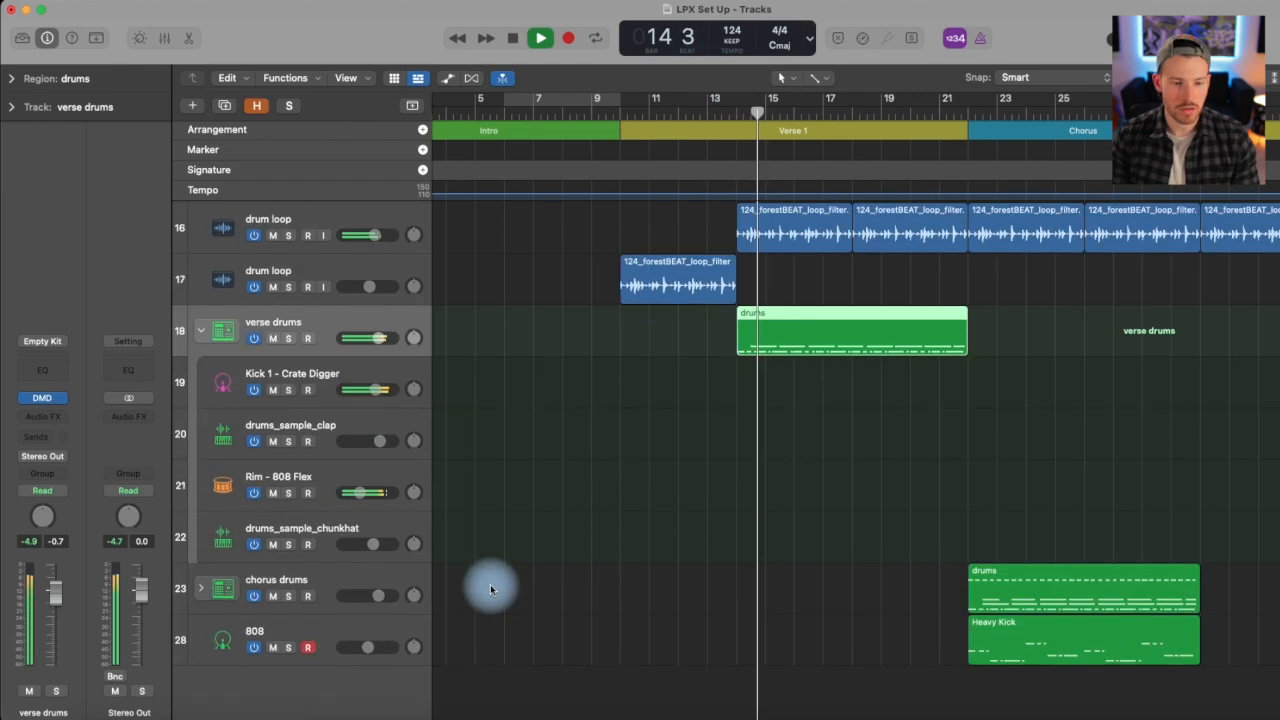
drag(367, 390, 362, 390)
drag(352, 492, 357, 492)
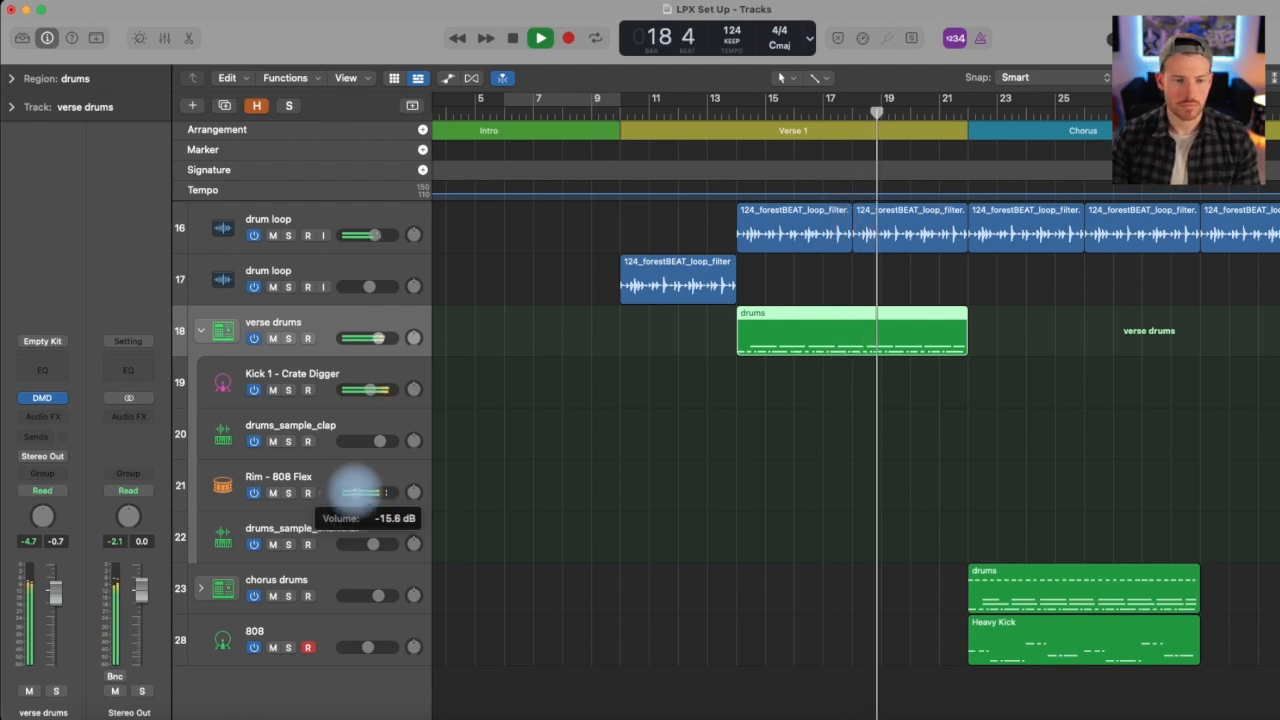
drag(368, 390, 357, 390)
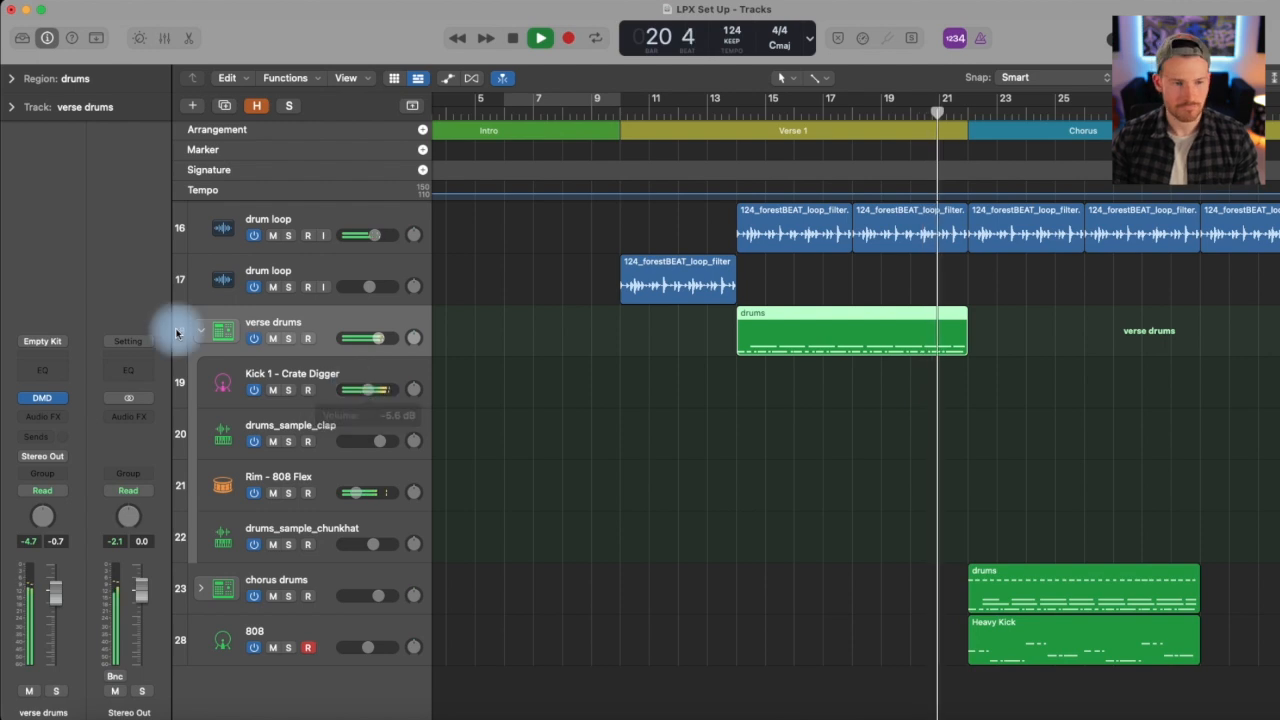
click(197, 331)
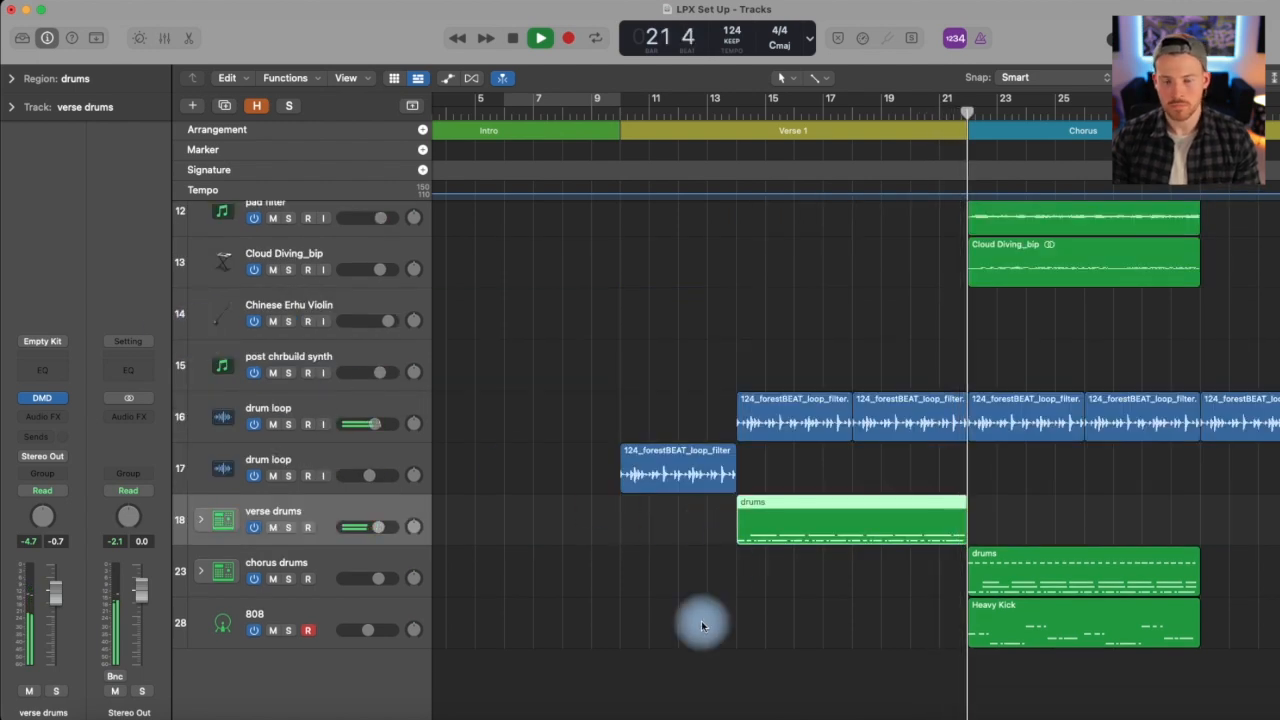
scroll(708, 620, right, 5)
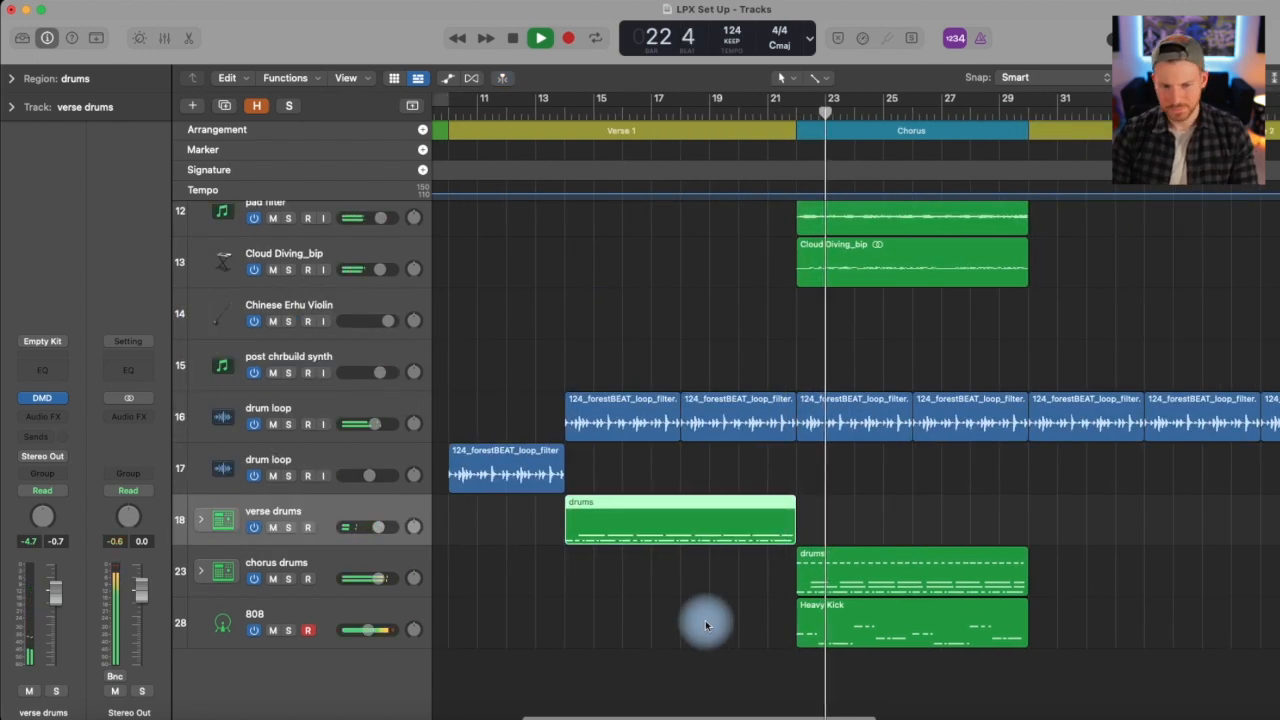
key(space)
Step: Move the first Verse 2 drum loop region at bar 30 to the filtered loop track and rename that track "drum loop (FILTR)"
click(690, 462)
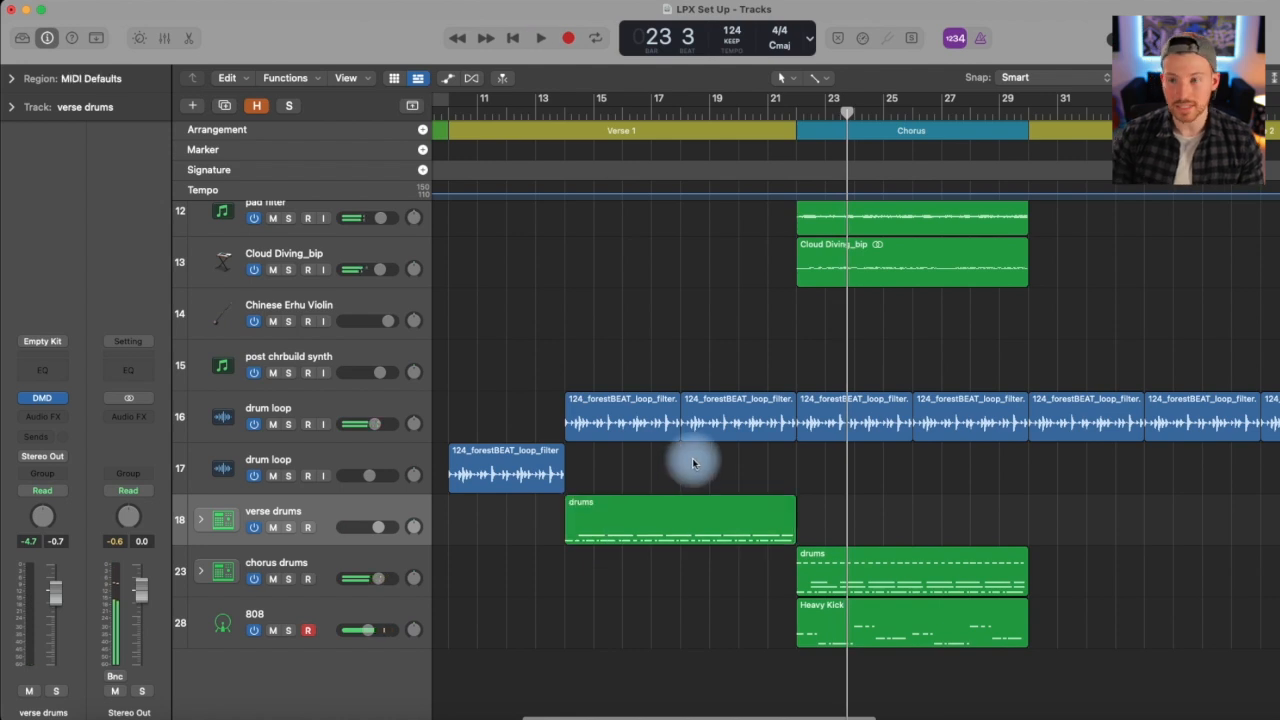
key(z)
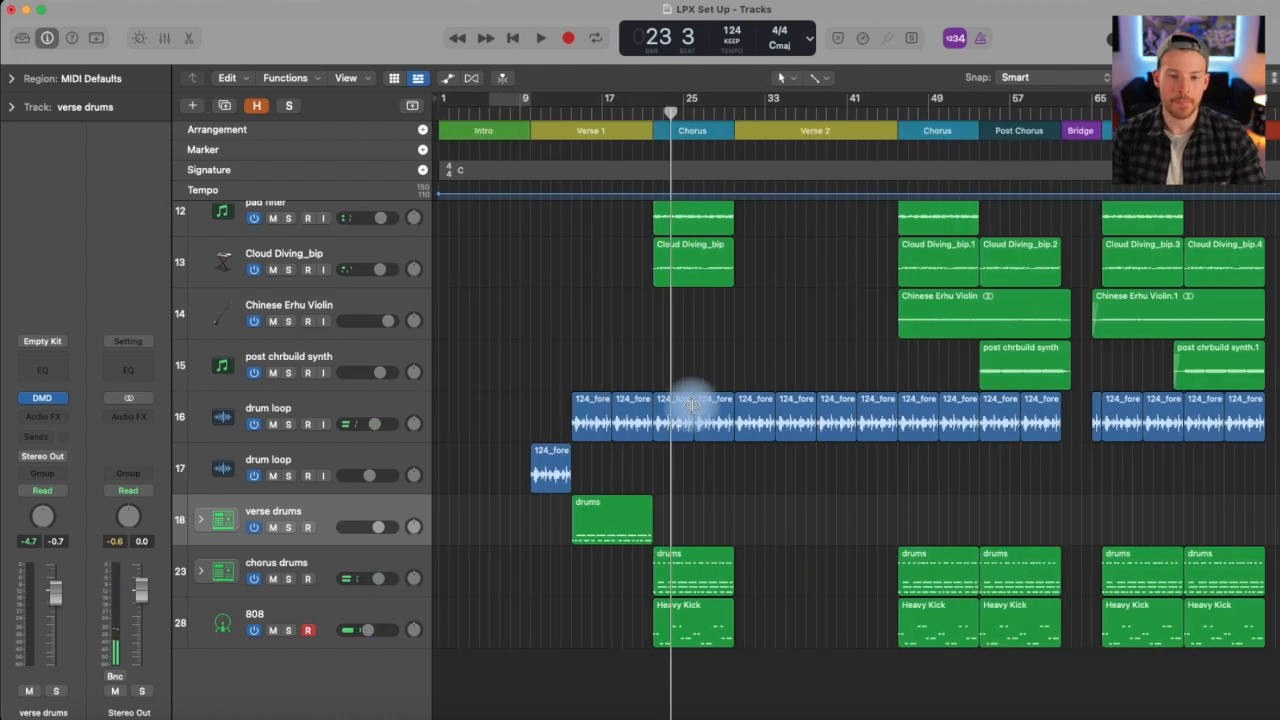
click(717, 103)
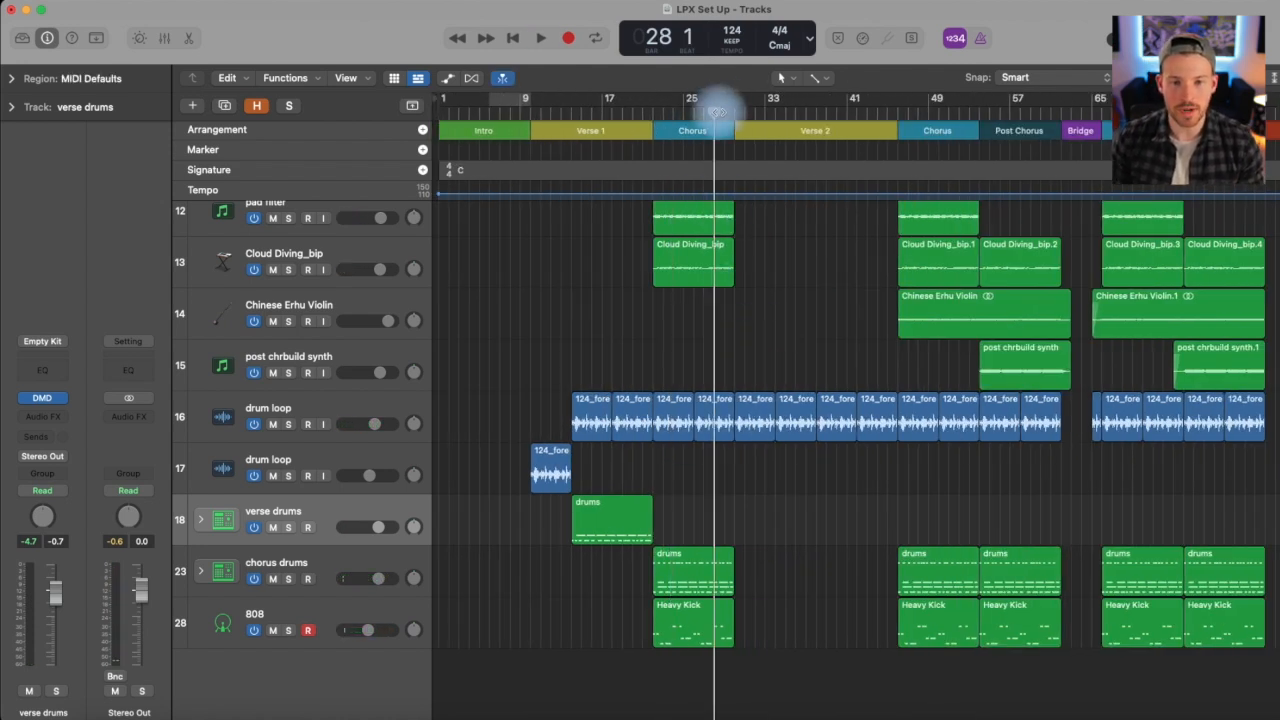
key(space)
scroll(769, 390, up, 5)
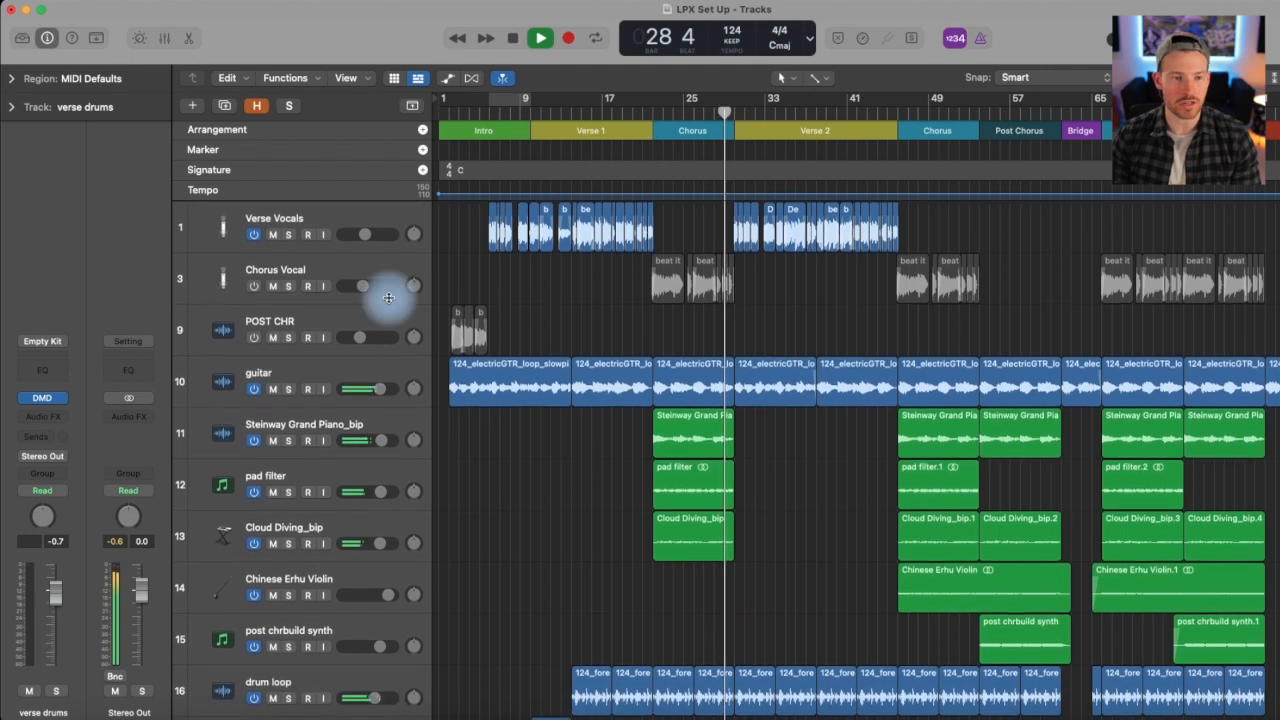
scroll(680, 408, down, 3)
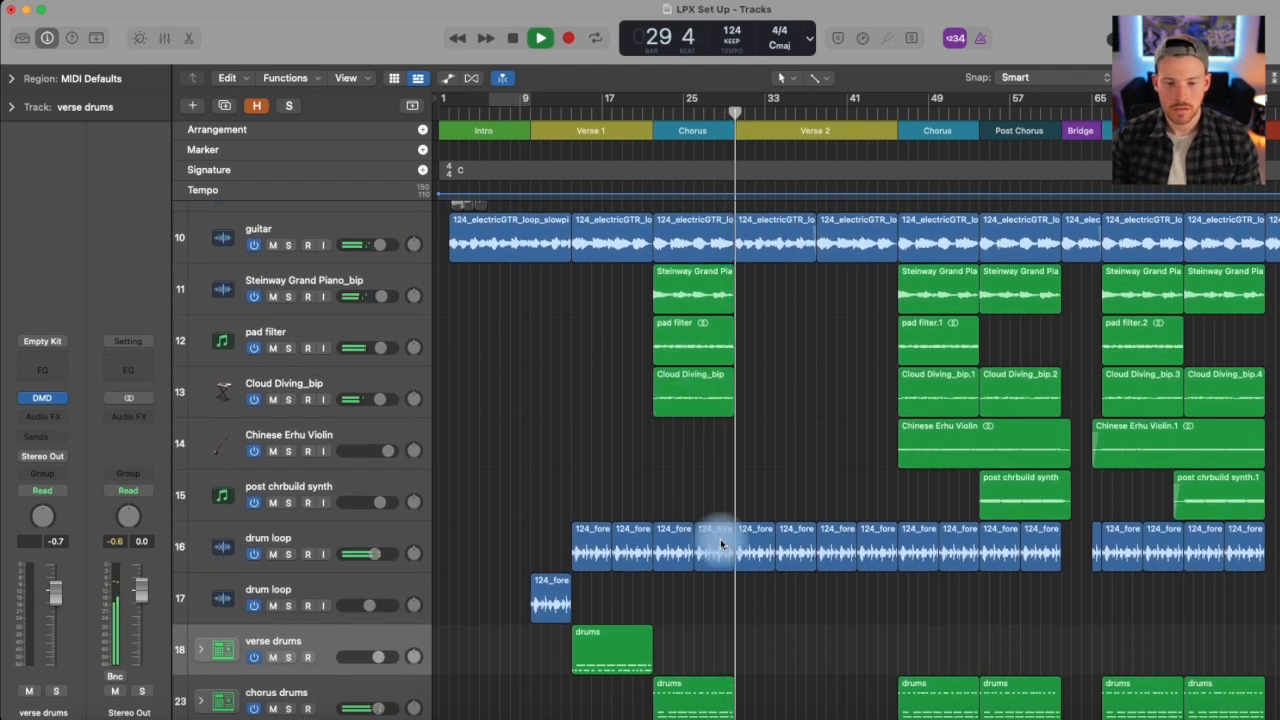
scroll(714, 535, down, 3)
drag(757, 434, 757, 452)
click(290, 459)
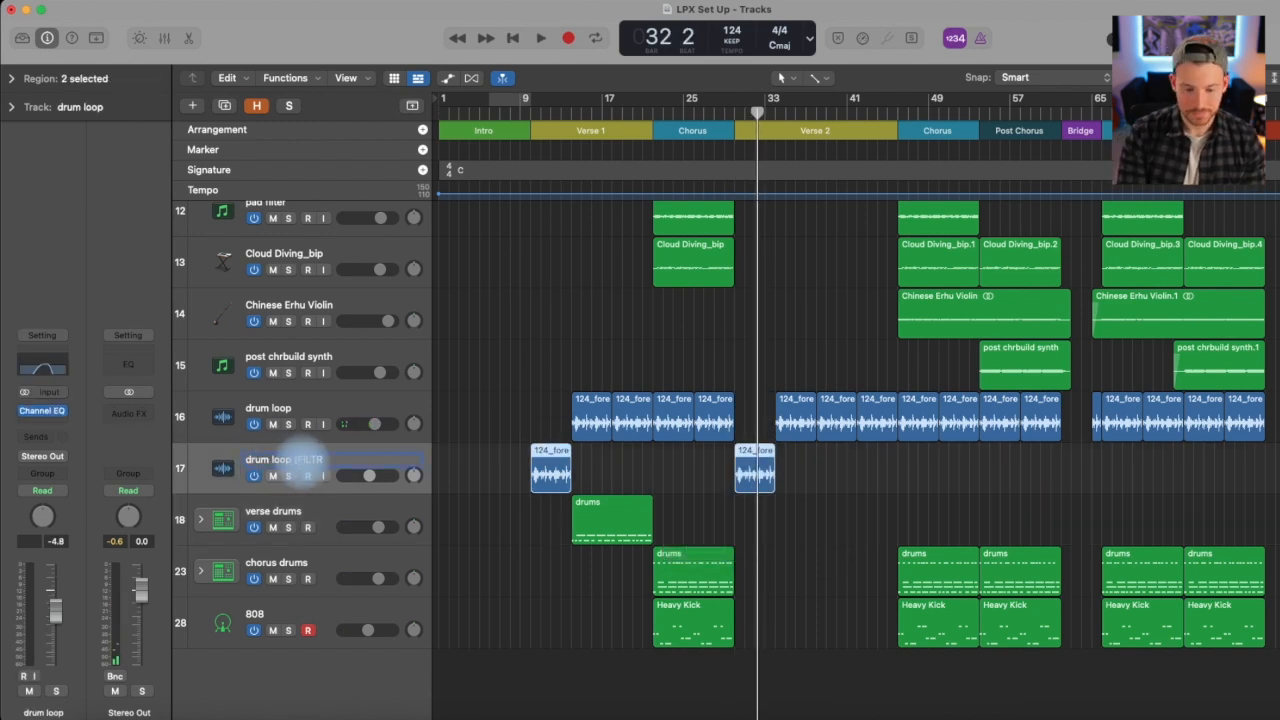
Step: Copy the verse drums region to bar 38 in Verse 2 and play through into the second chorus
key(space)
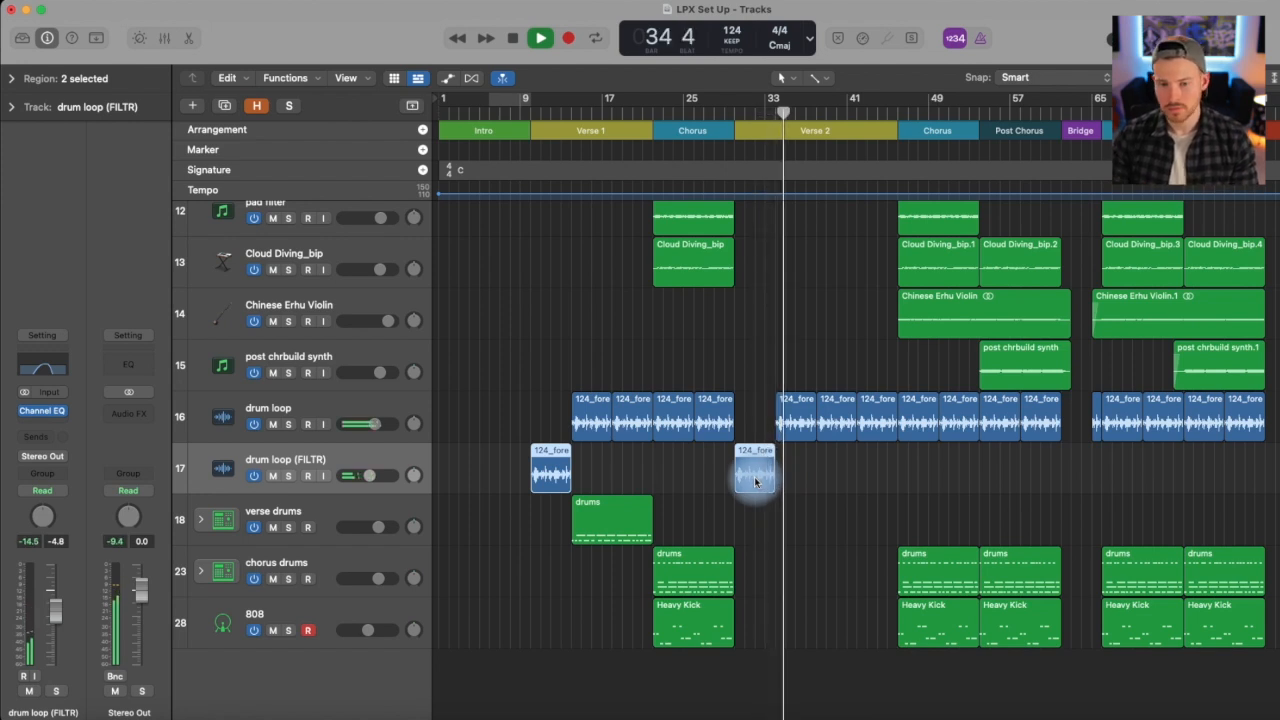
click(618, 517)
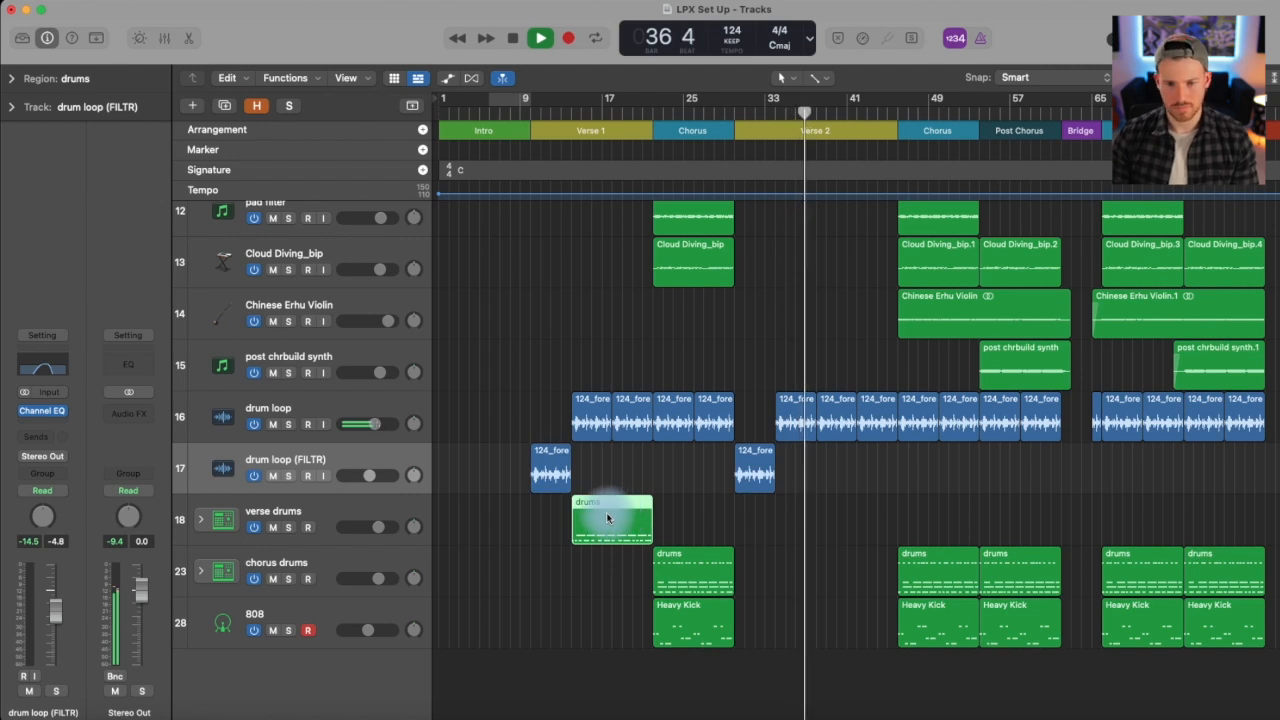
drag(603, 527, 843, 521)
key(space)
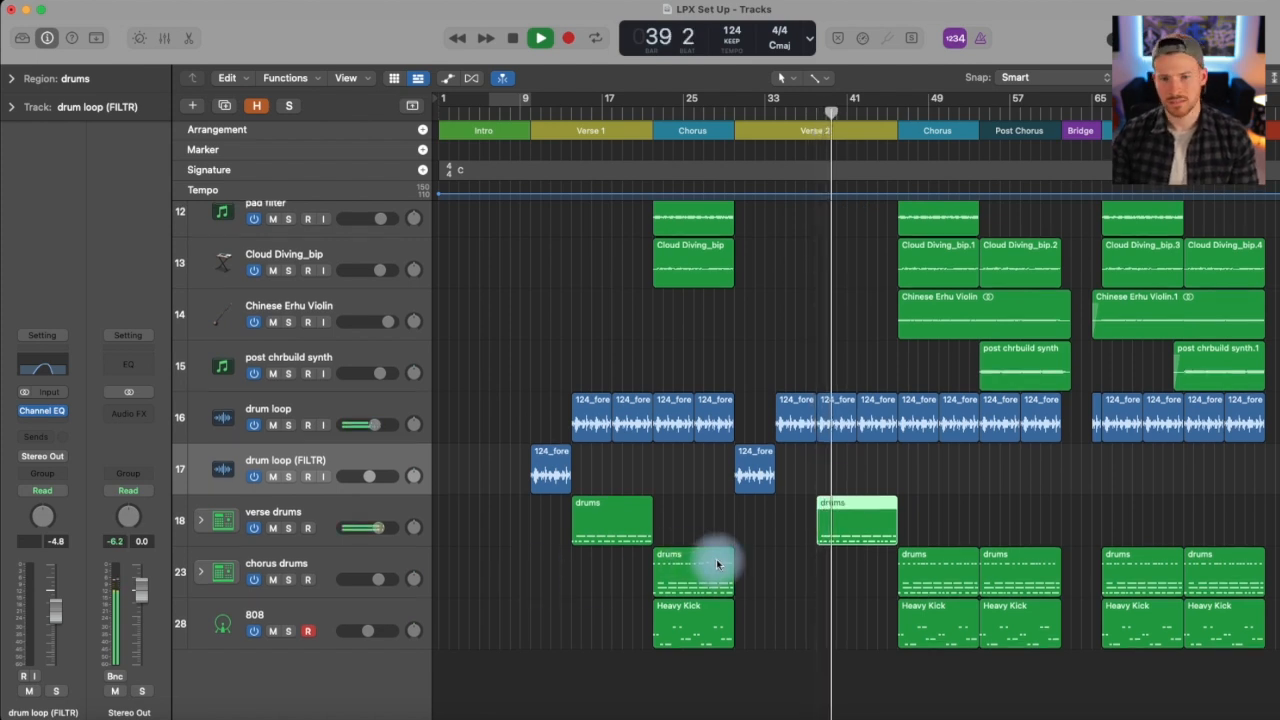
scroll(716, 563, up, 3)
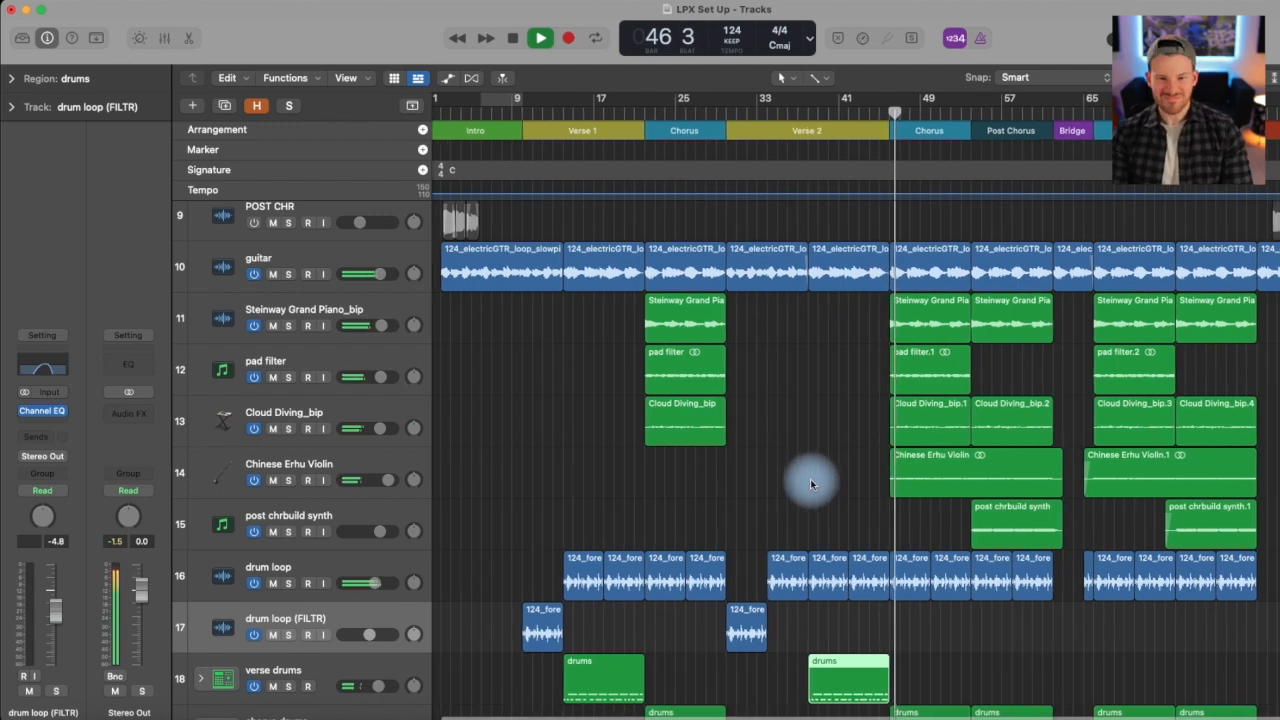
Step: Play from bar 21 into the first chorus and raise the Chorus Vocal track's volume to -5.7 dB
scroll(812, 482, down, 3)
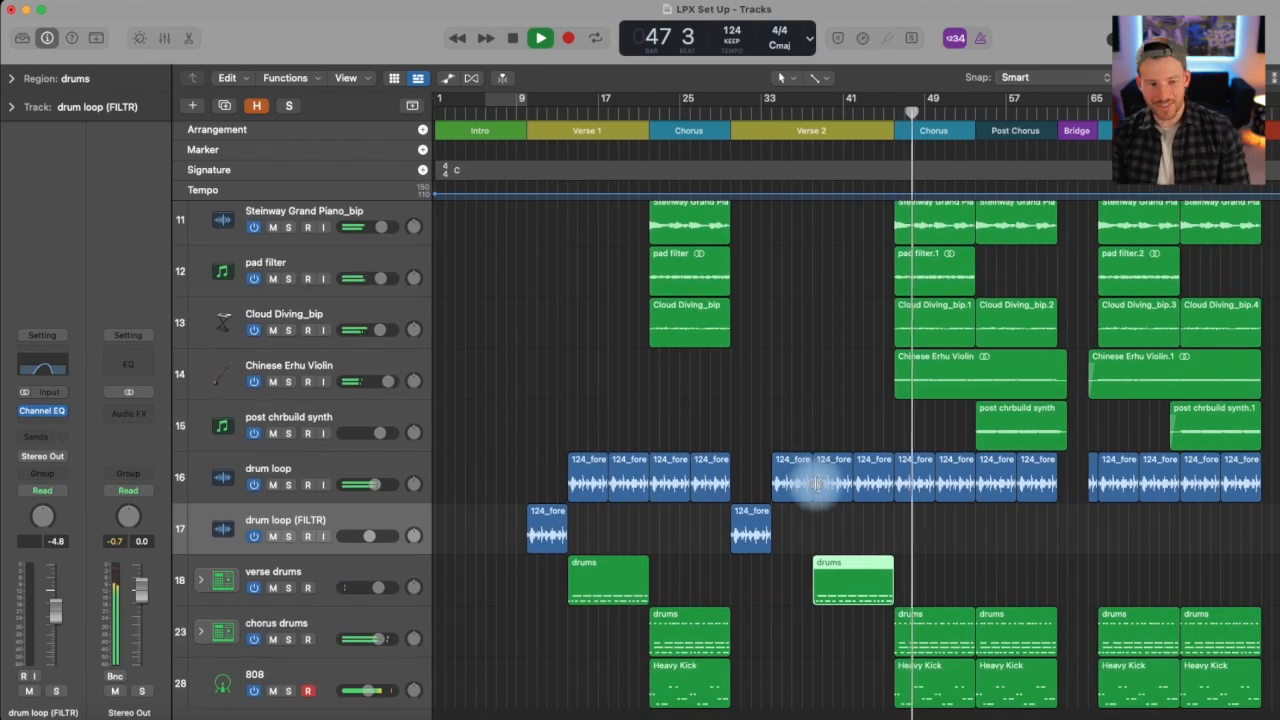
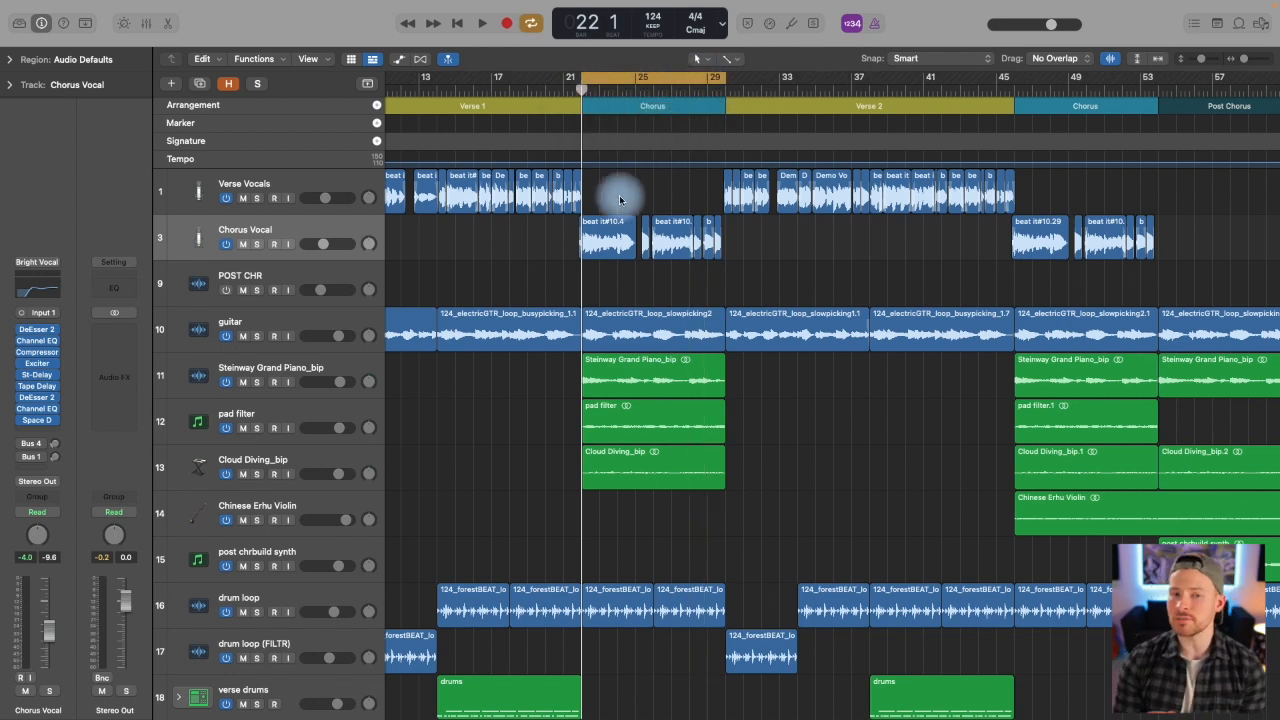
key(space)
key(space)
click(565, 89)
click(597, 77)
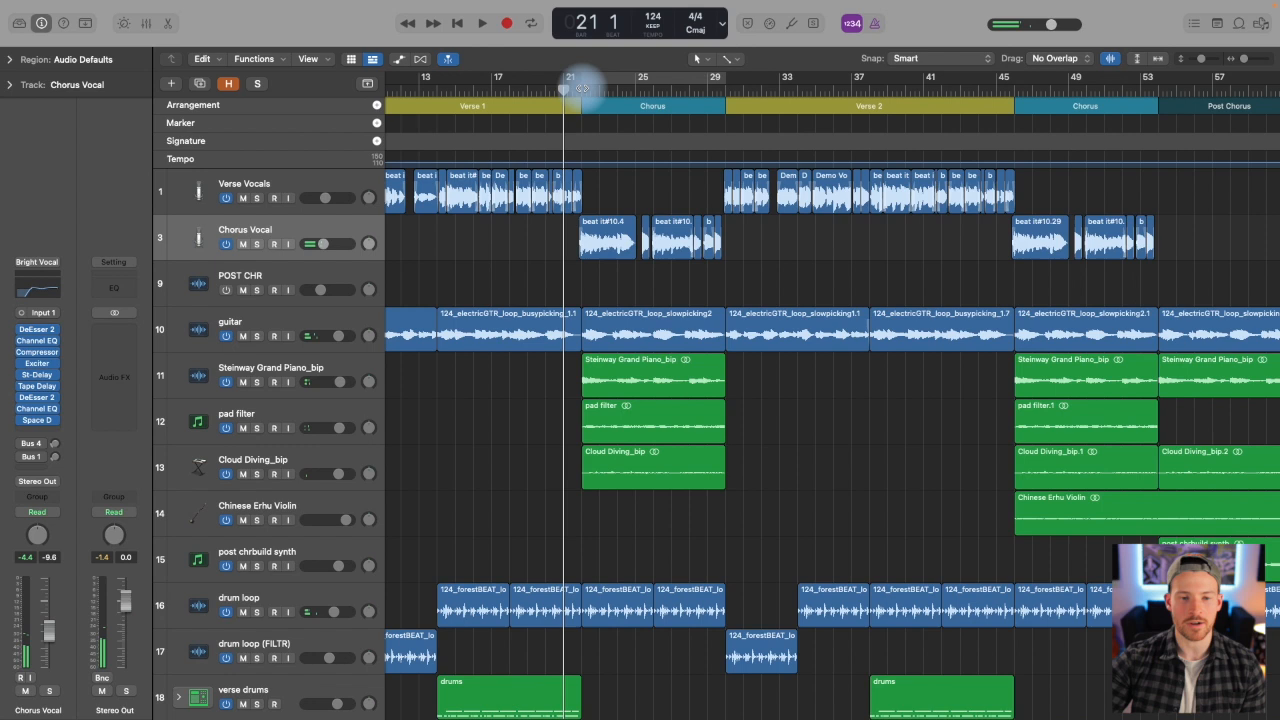
key(space)
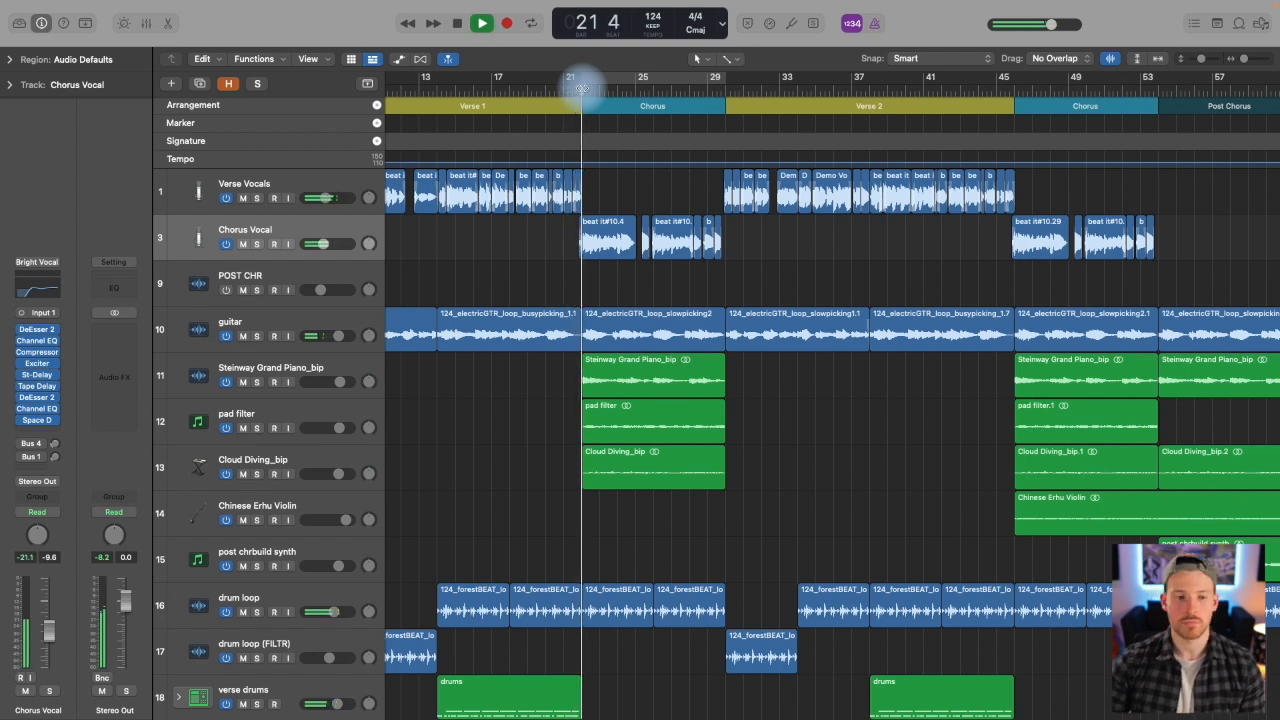
drag(323, 243, 339, 243)
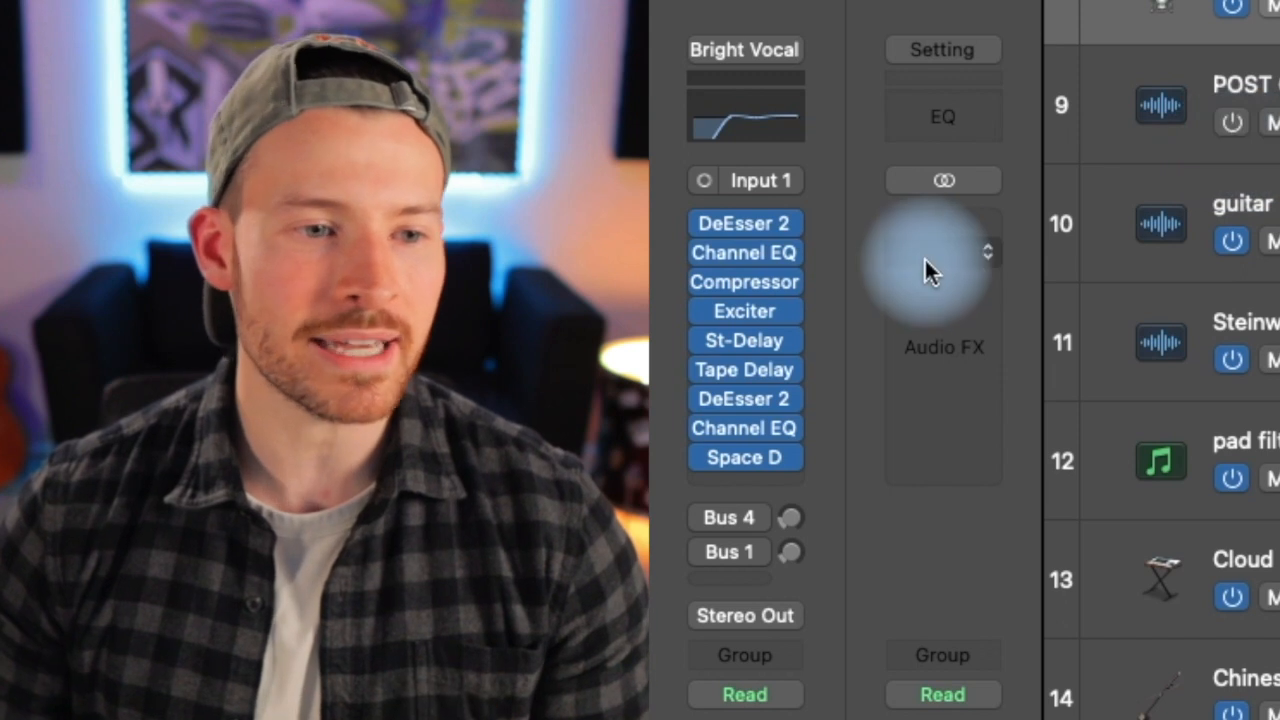
Step: Insert the Antares Auto-Key plug-in on Stereo Out and play the looped first chorus through it to detect the key
mouse_move(764, 281)
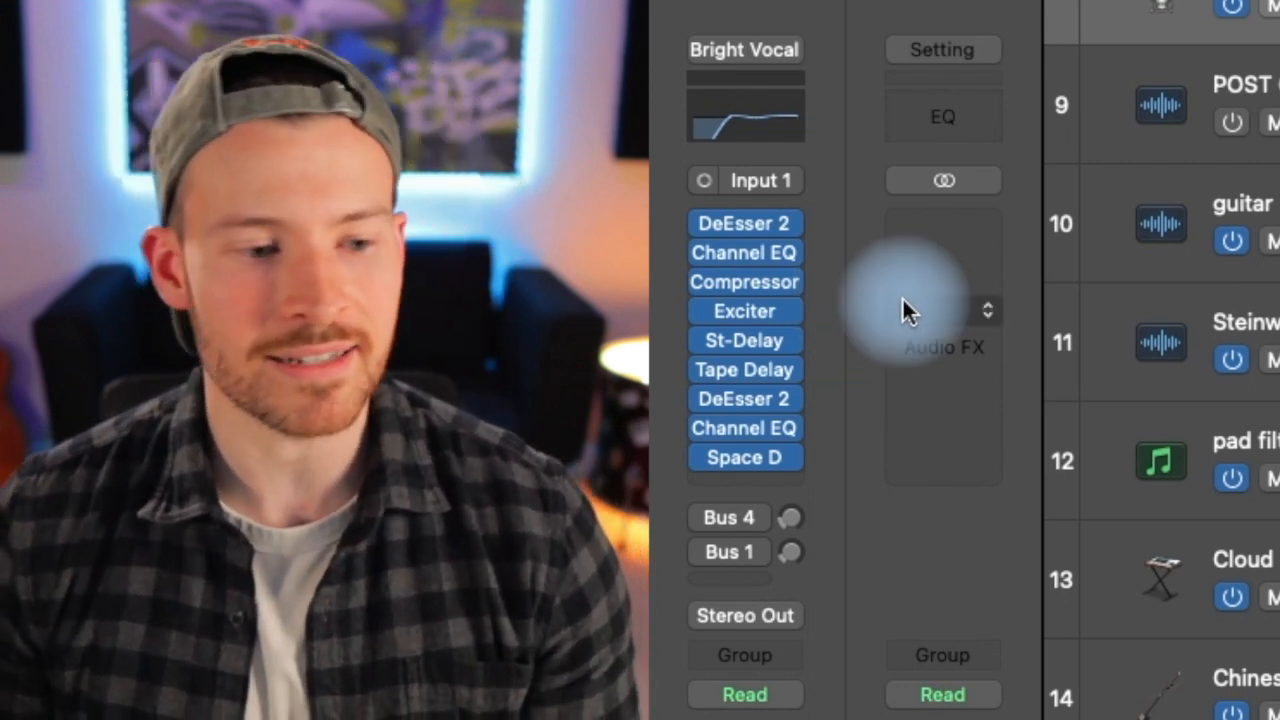
click(942, 243)
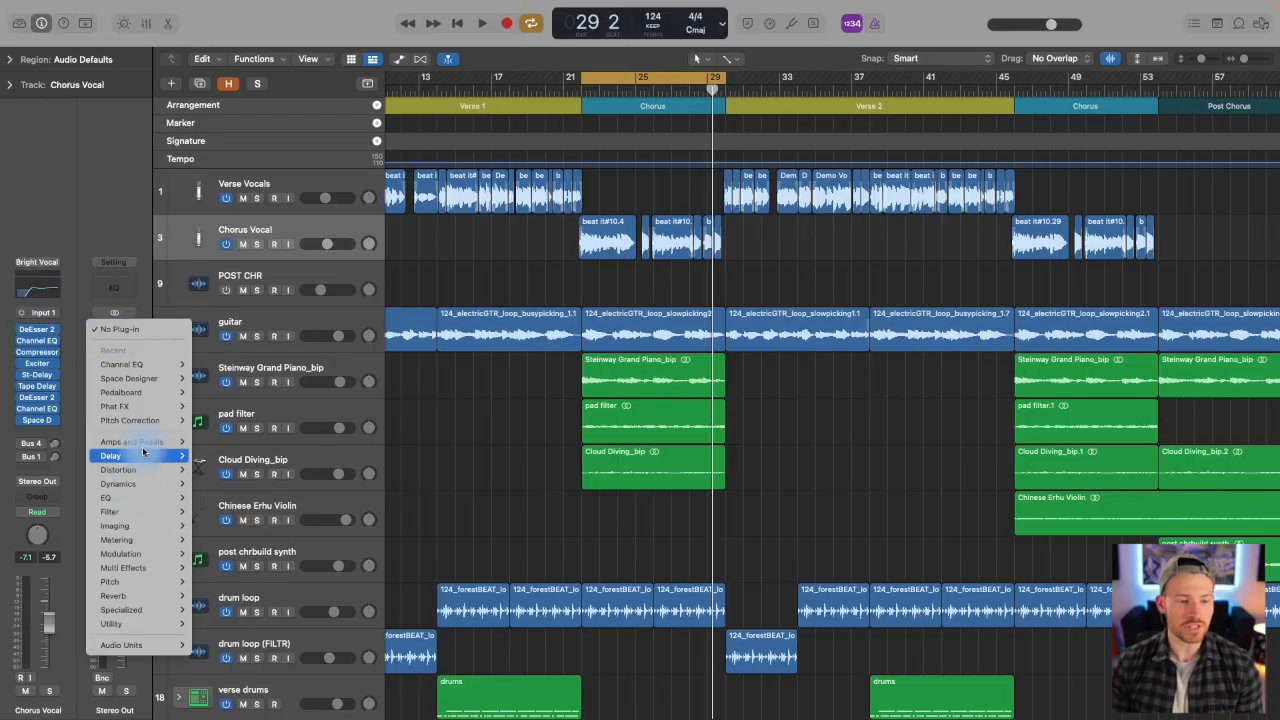
mouse_move(156, 651)
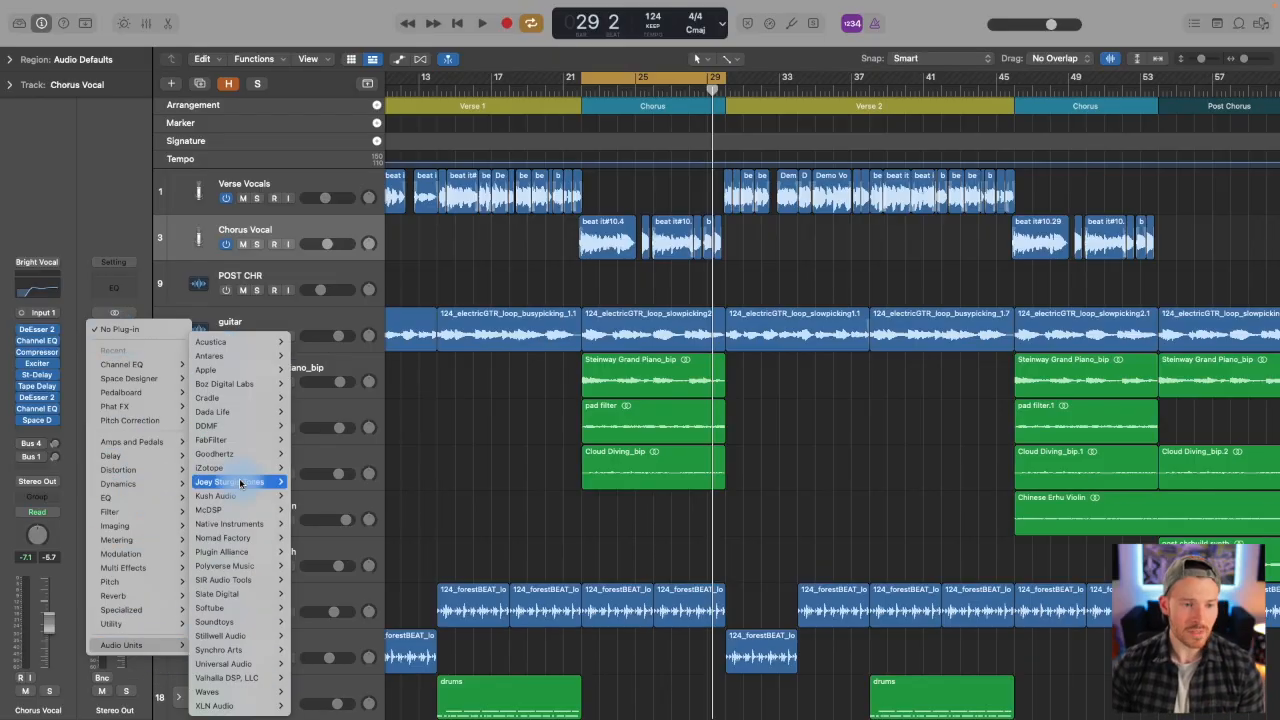
mouse_move(230, 356)
mouse_move(313, 358)
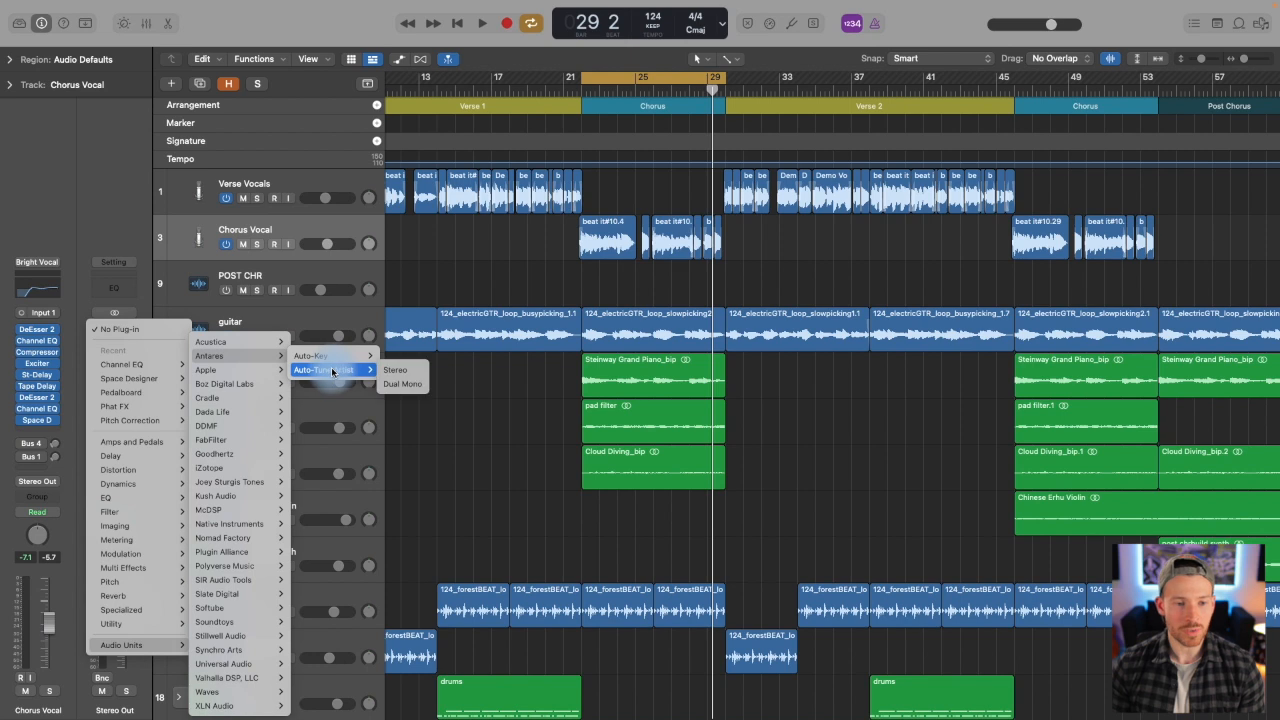
click(406, 358)
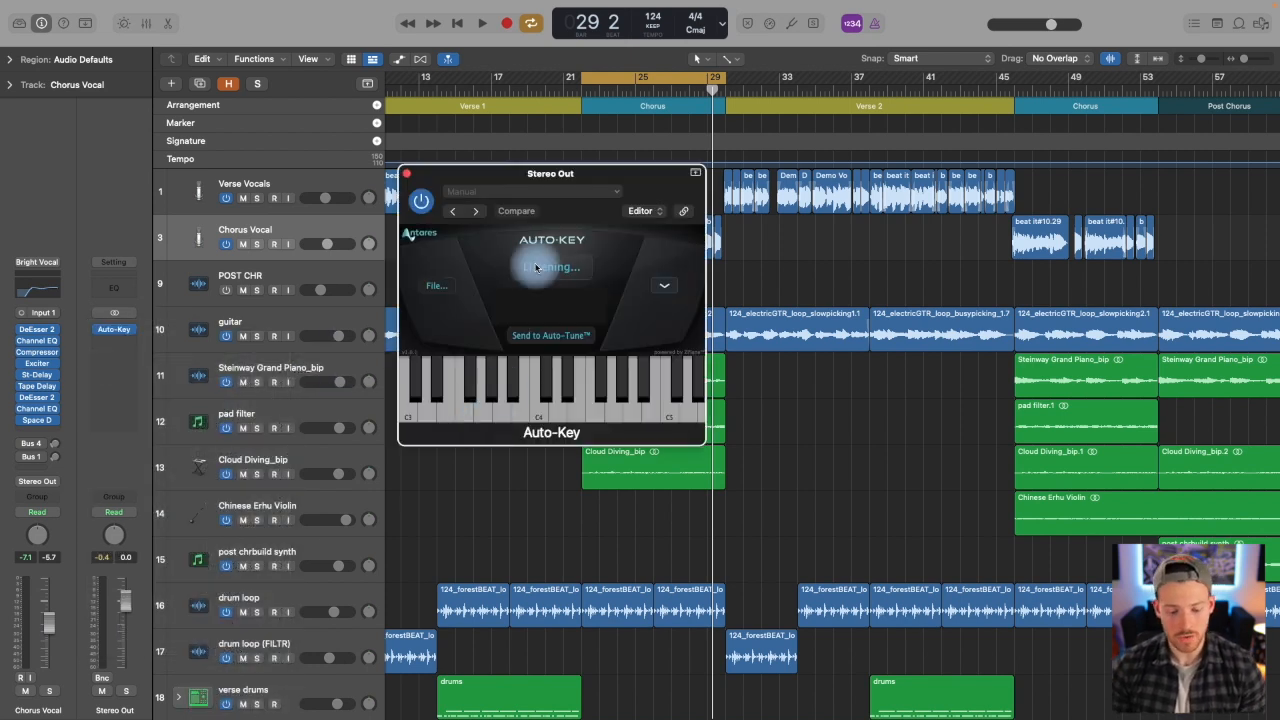
key(space)
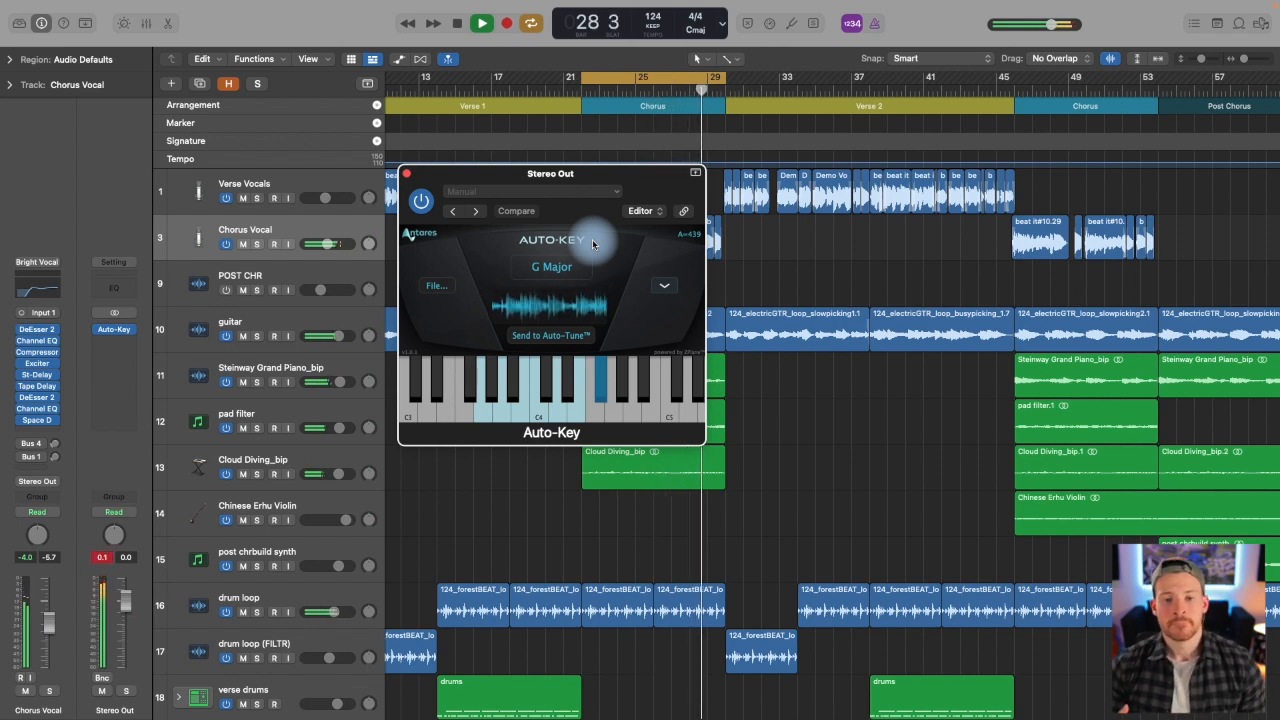
key(space)
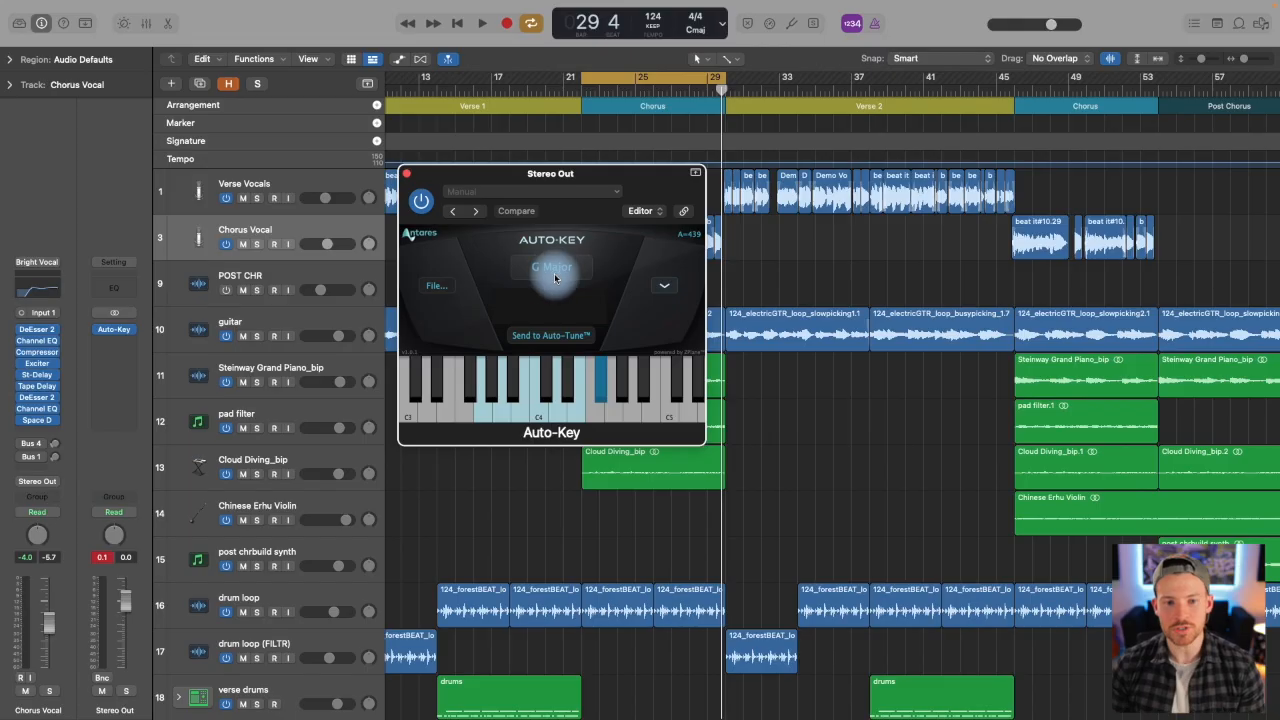
click(424, 201)
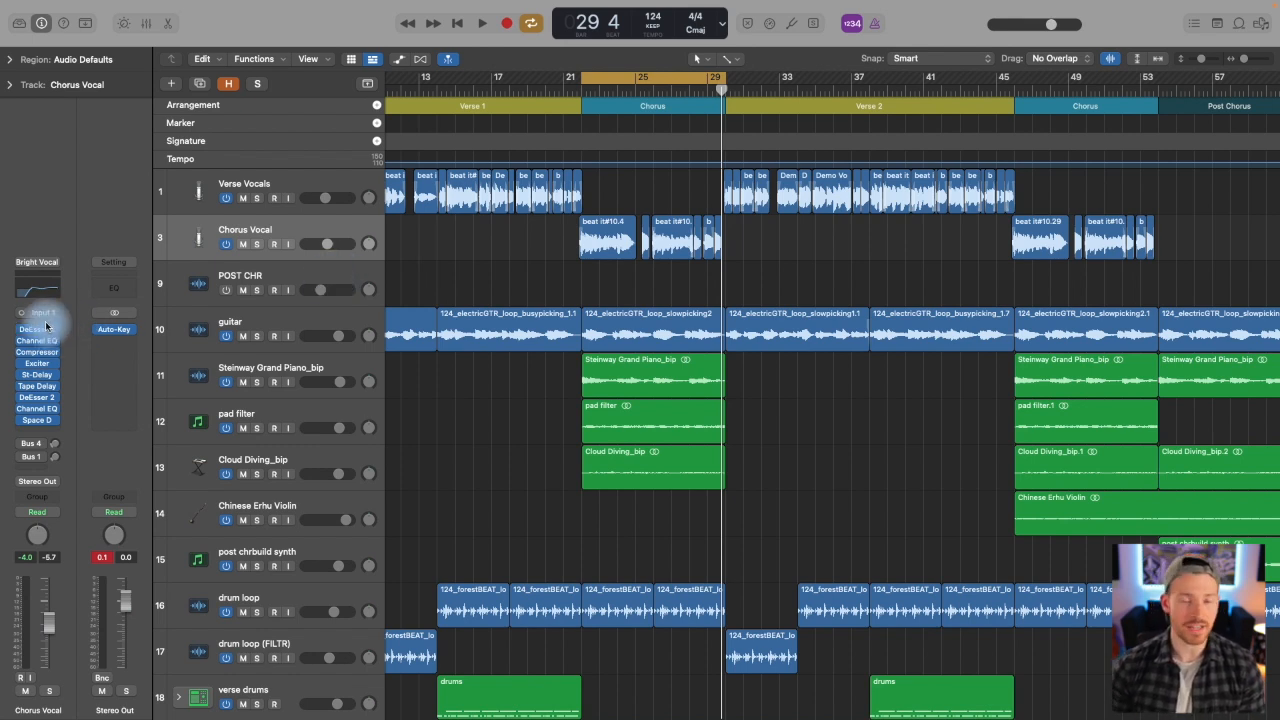
Step: Add the Pitch Correction plug-in to the Chorus Vocal and place it first in the effects chain, before DeEsser 2
click(45, 424)
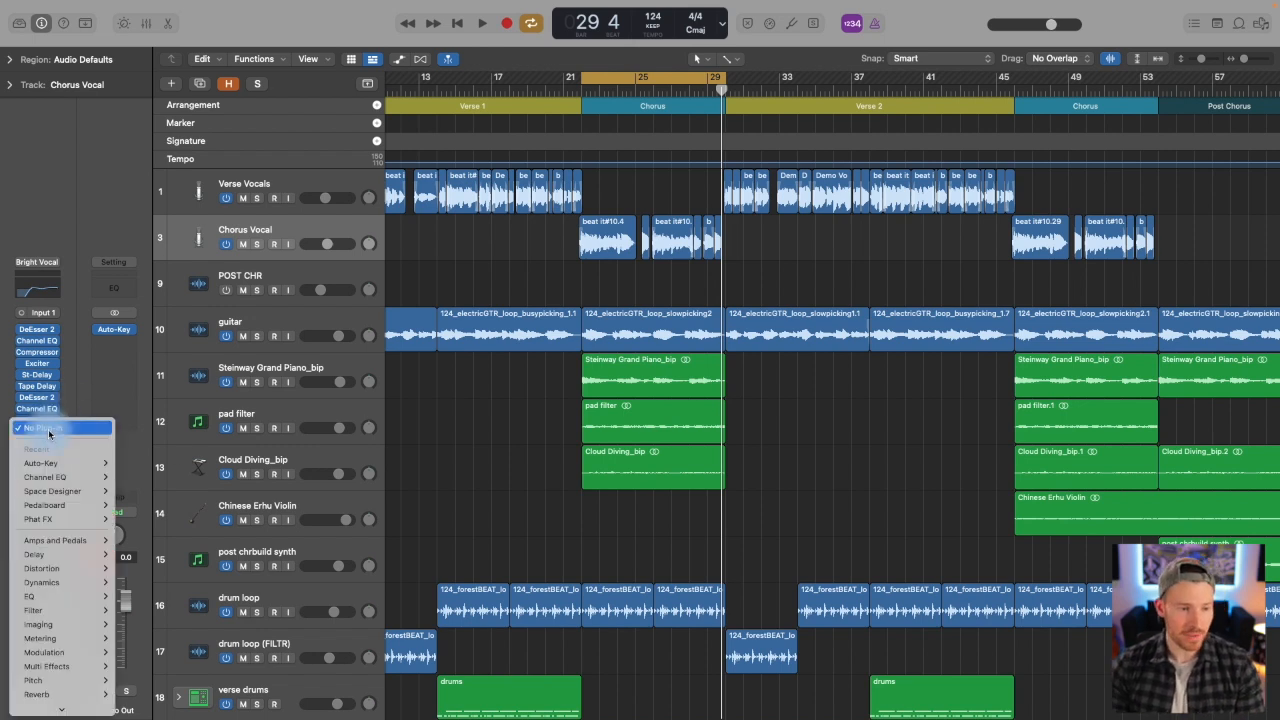
mouse_move(58, 497)
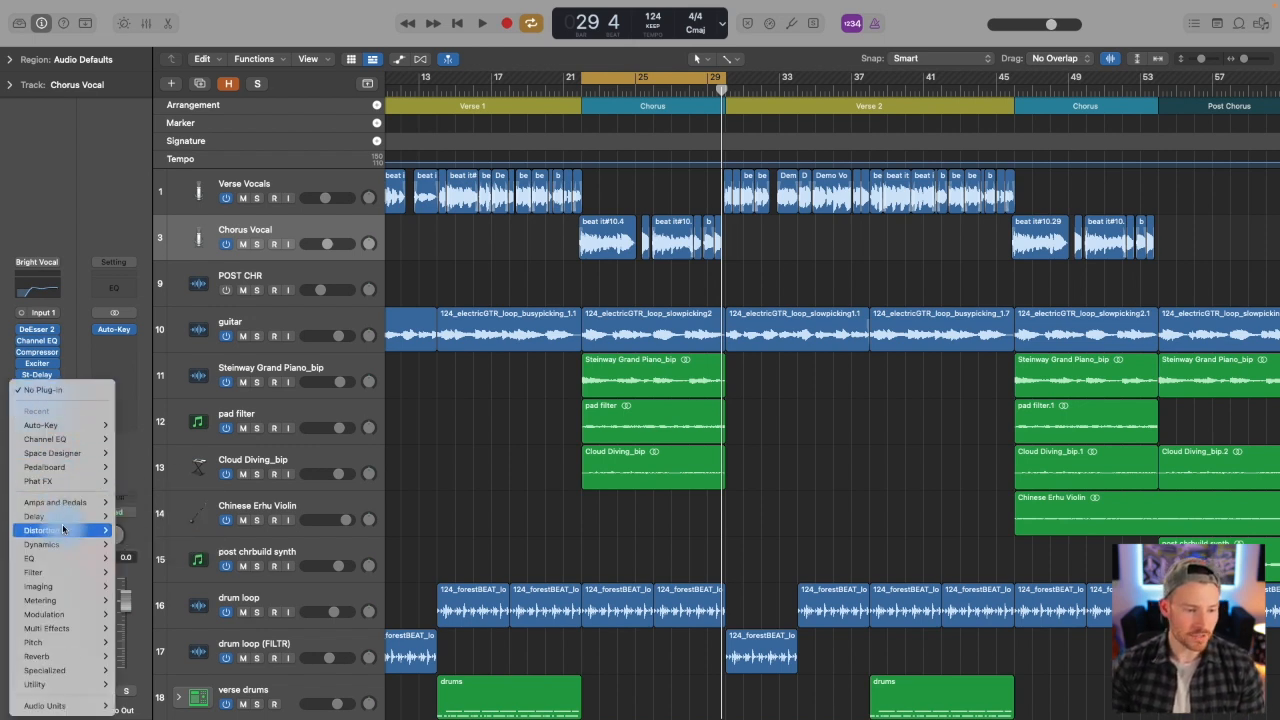
mouse_move(95, 642)
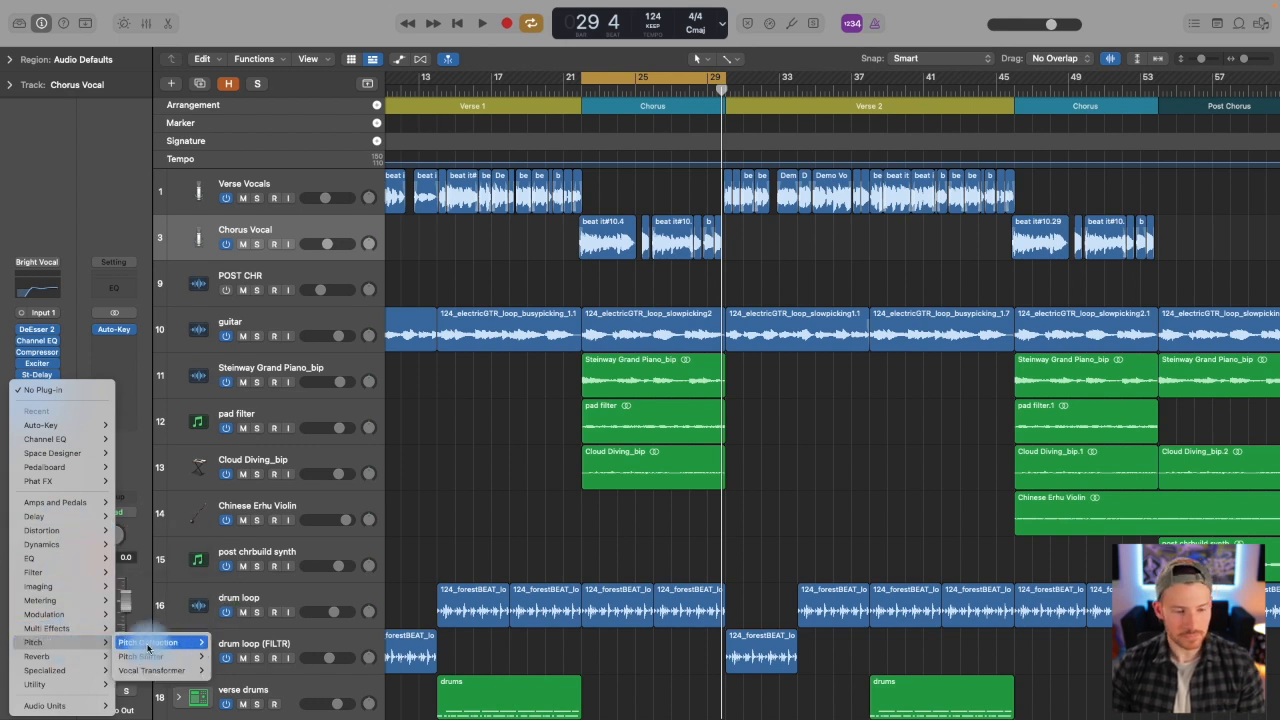
mouse_move(160, 643)
click(230, 645)
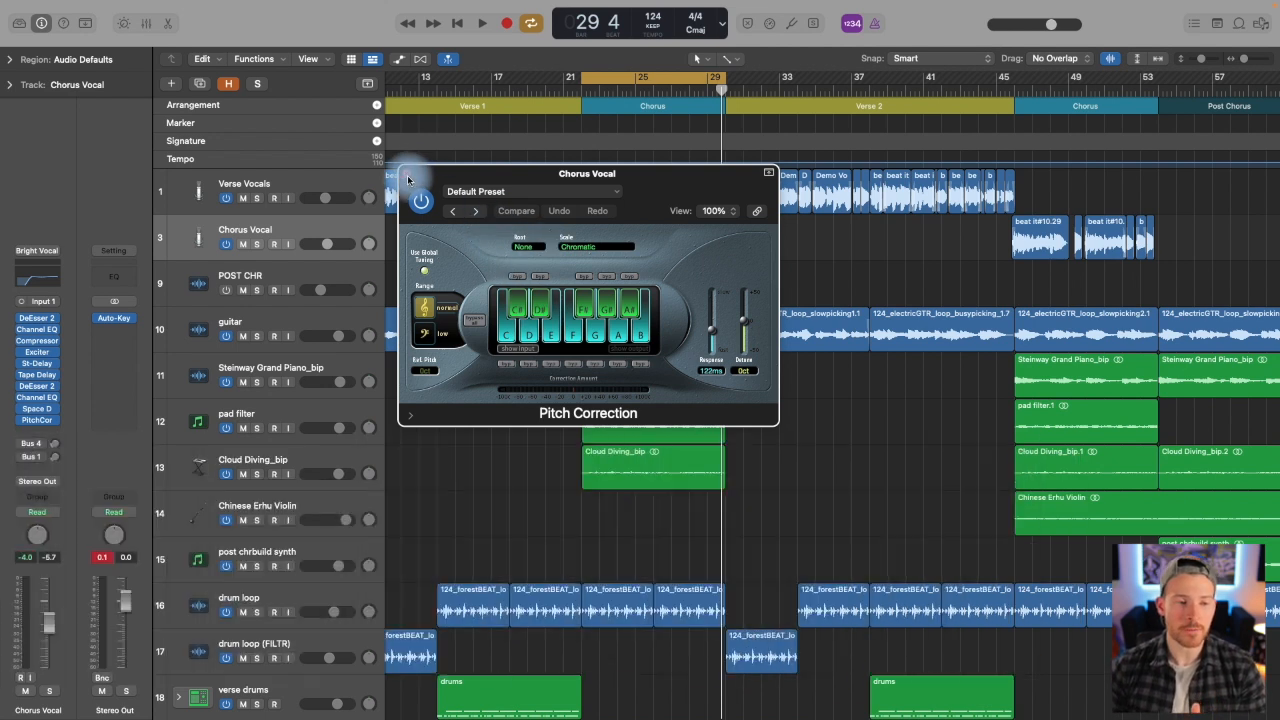
click(407, 175)
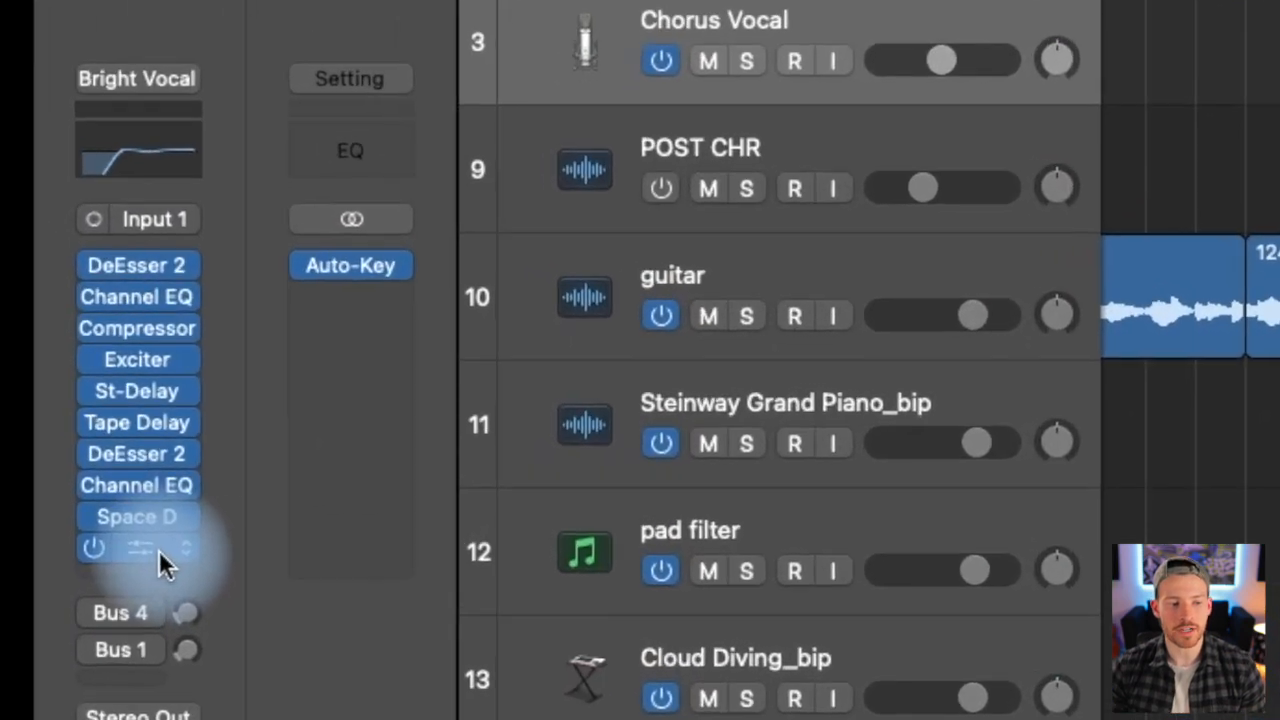
drag(73, 485, 142, 240)
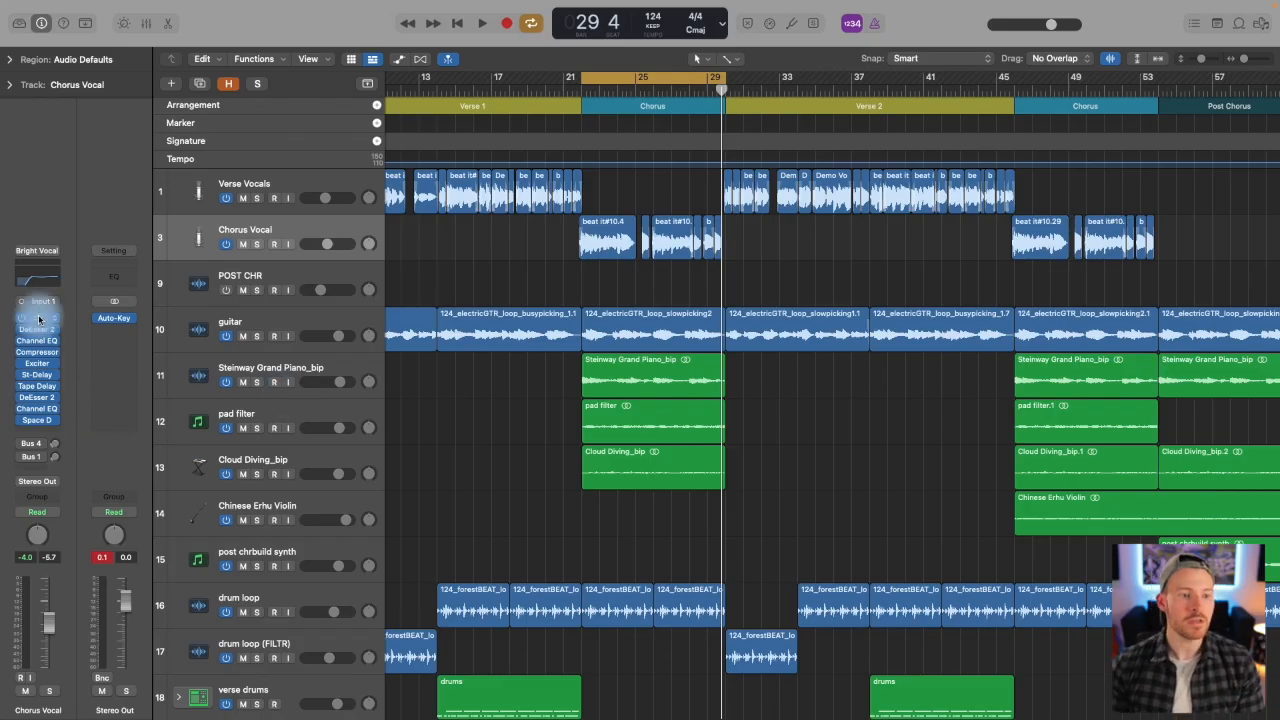
Step: Solo the Chorus Vocal and set its Pitch Correction to root G with Major Scale
click(39, 318)
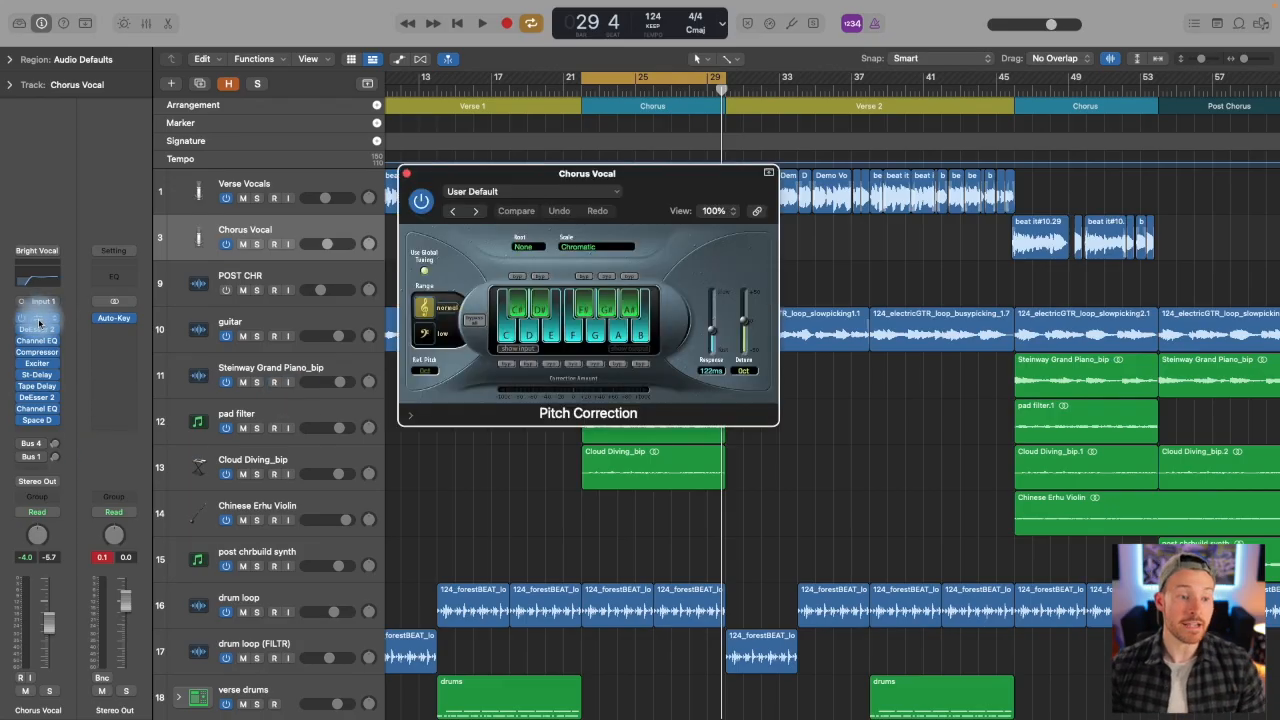
drag(632, 177, 394, 139)
click(257, 244)
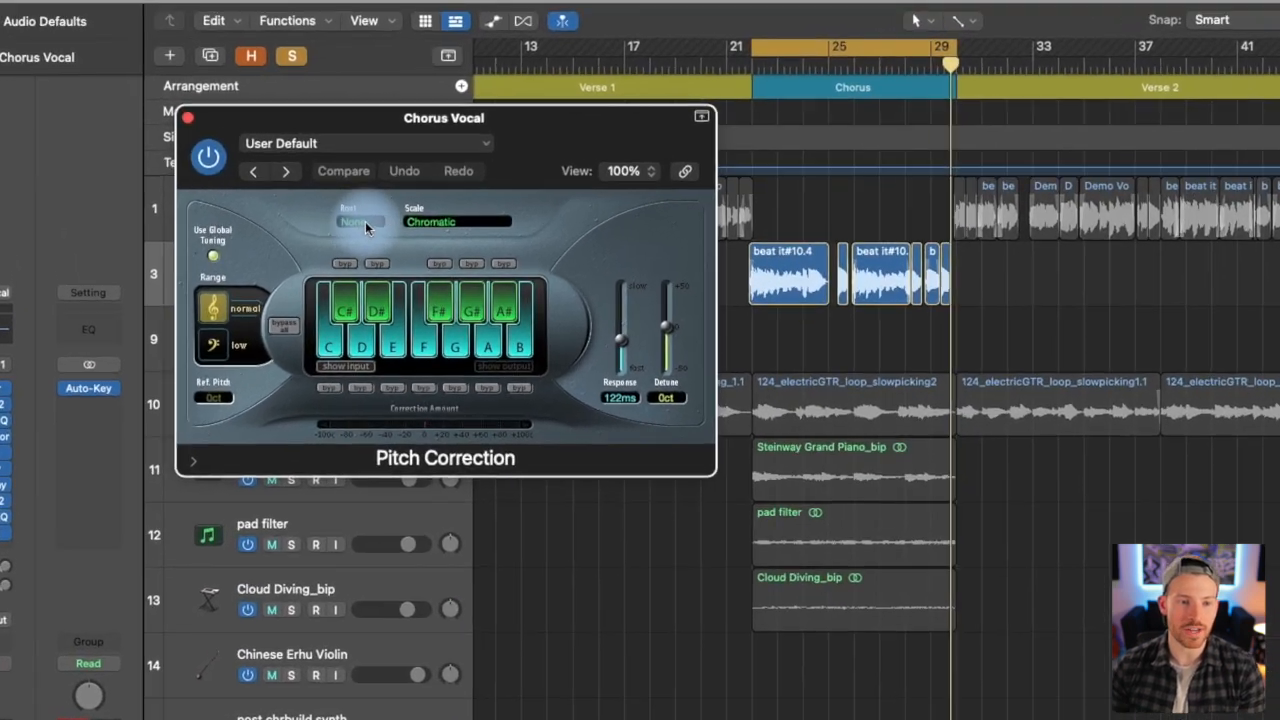
click(306, 202)
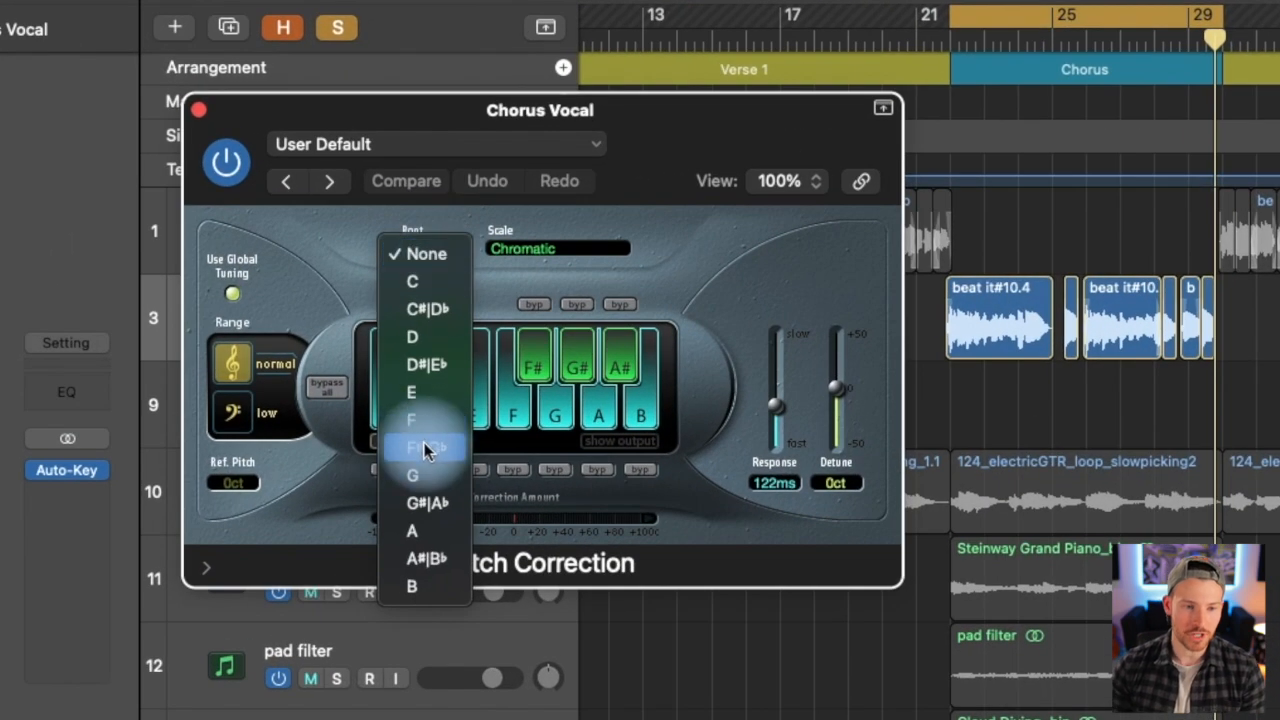
click(431, 456)
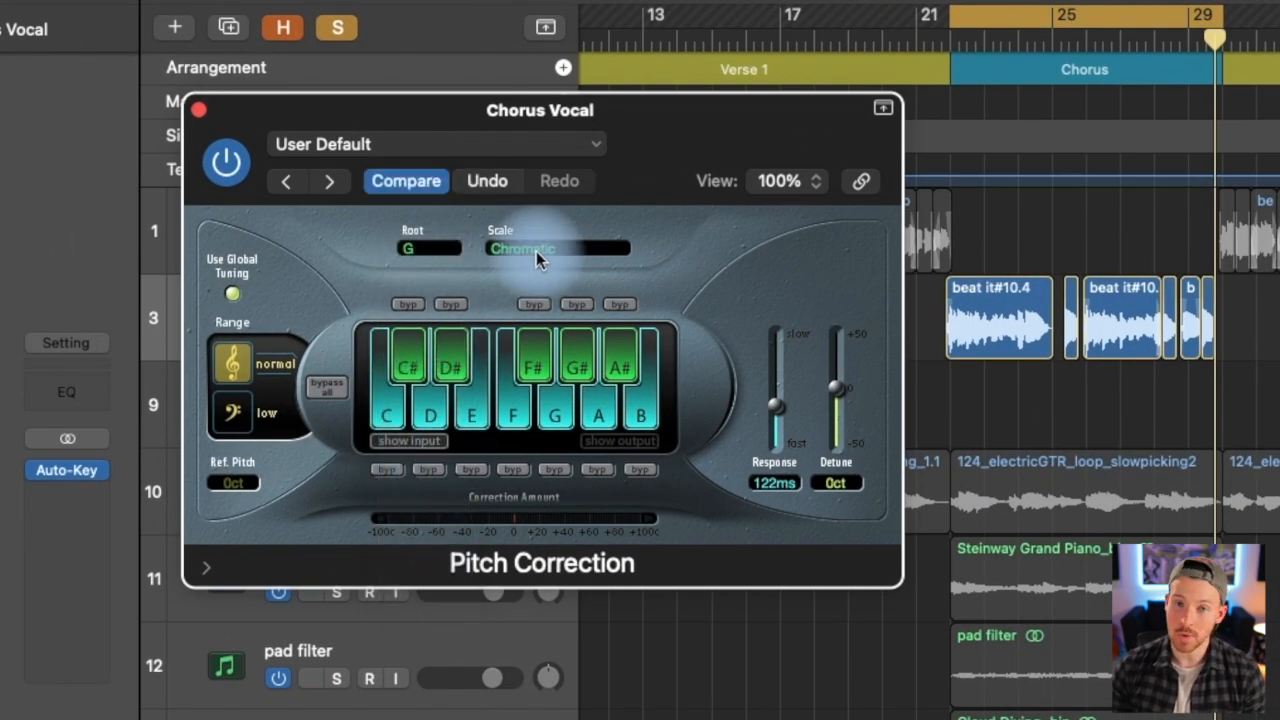
click(536, 251)
click(538, 279)
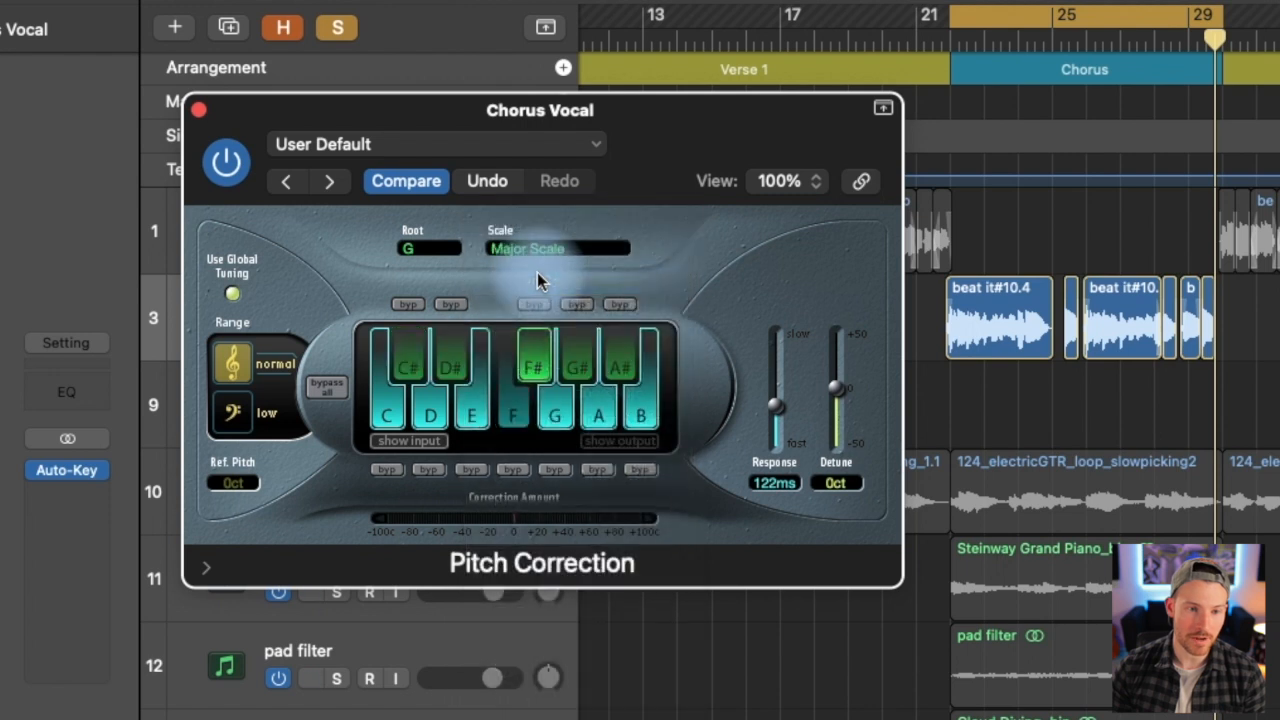
drag(654, 132, 677, 128)
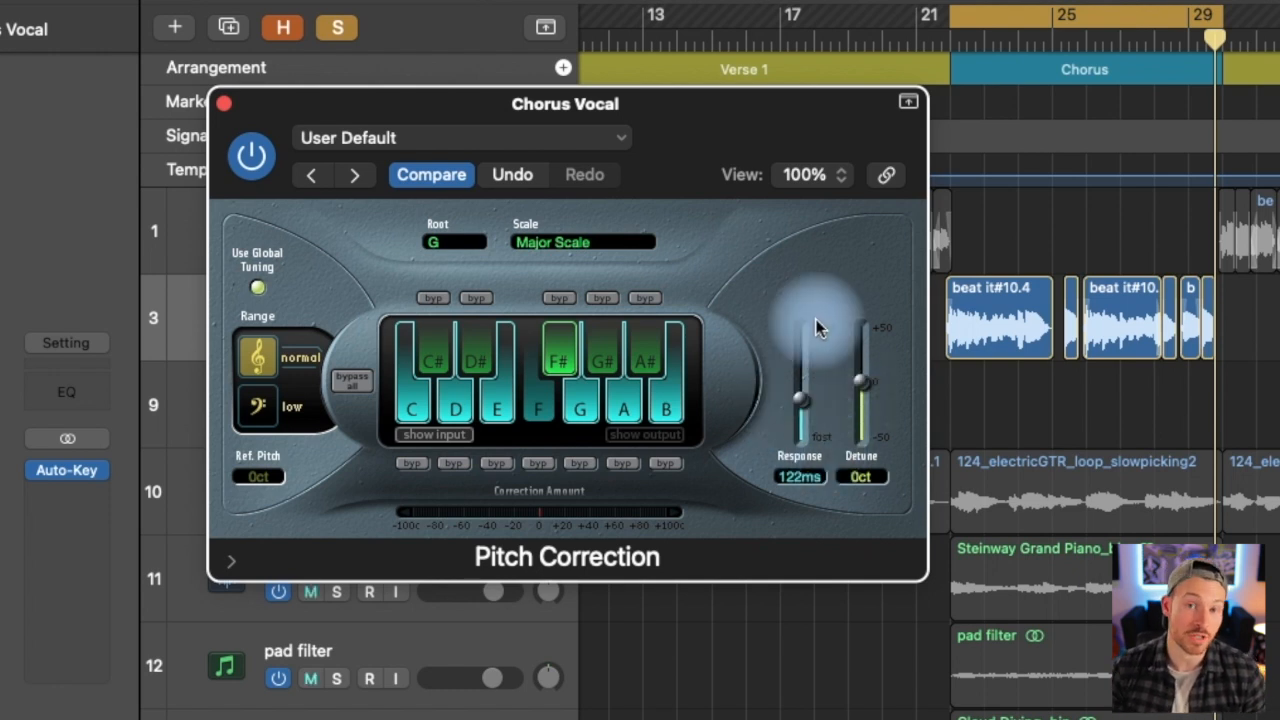
Step: Play the soloed chorus vocal and try Pitch Correction response times of 78.3 ms, 0 ms, 999 ms and 524 ms
key(space)
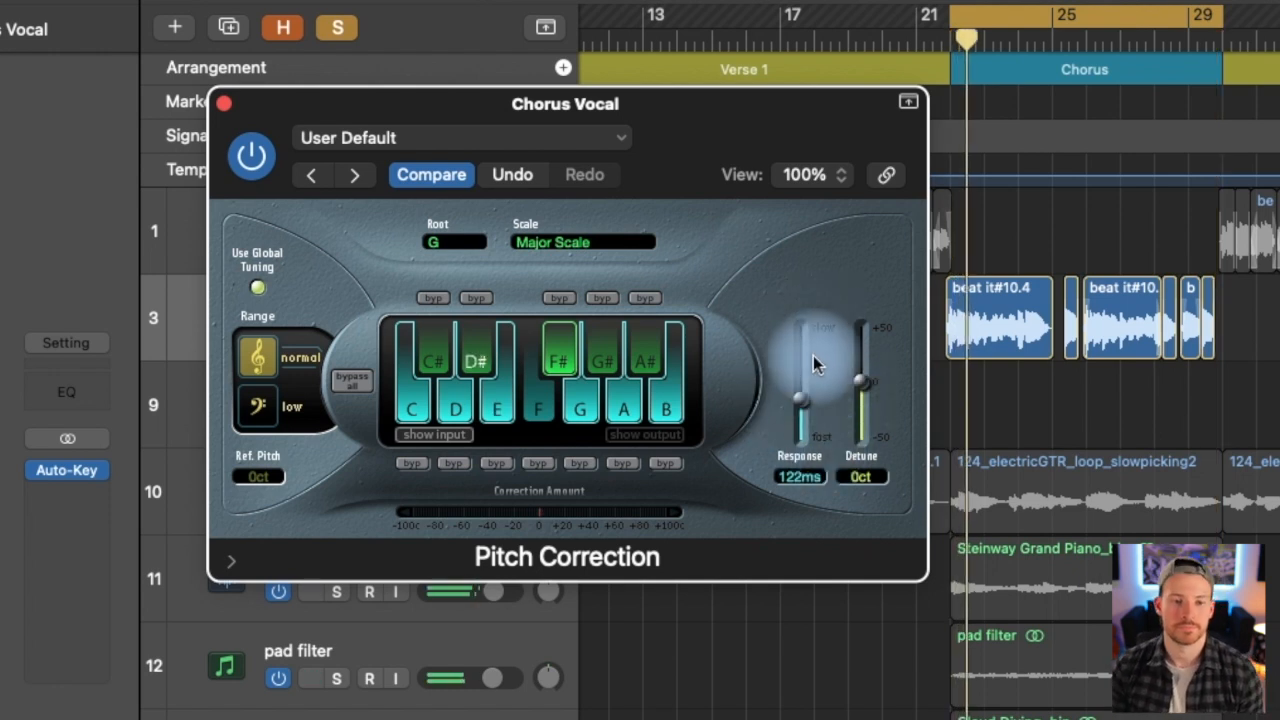
mouse_move(808, 408)
mouse_down()
mouse_move(807, 450)
mouse_move(815, 413)
mouse_up()
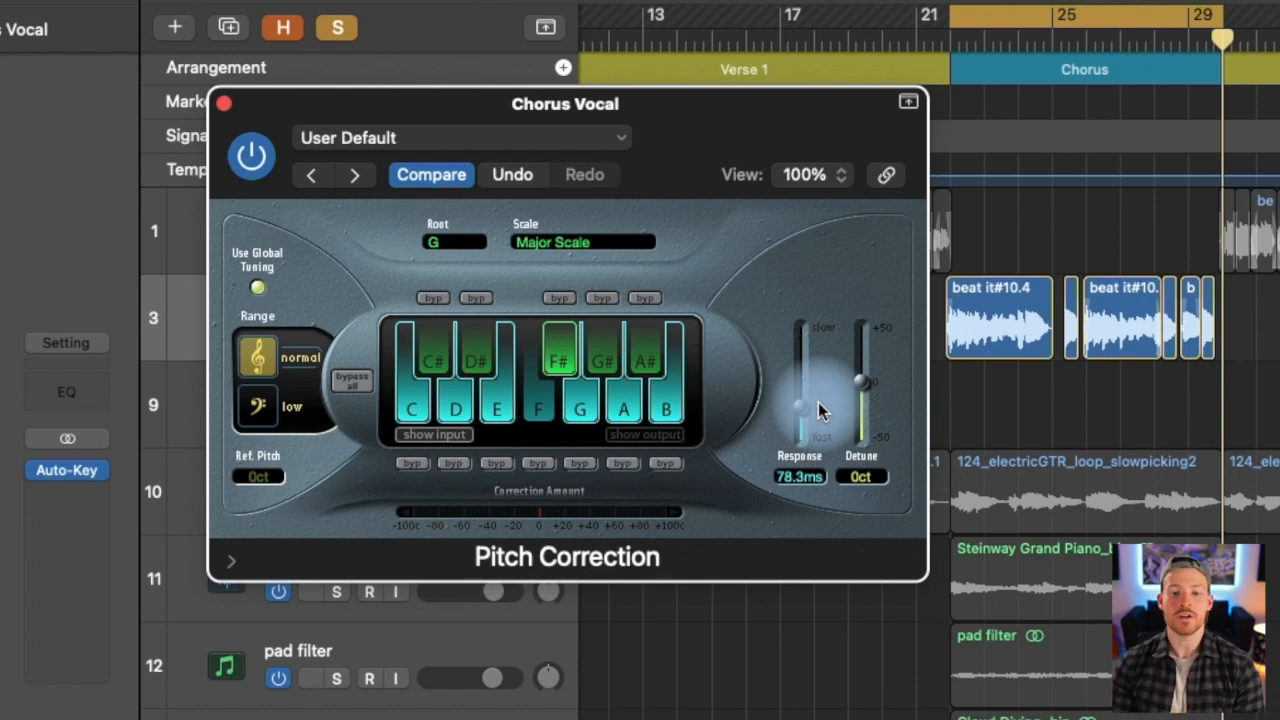
drag(804, 404, 806, 447)
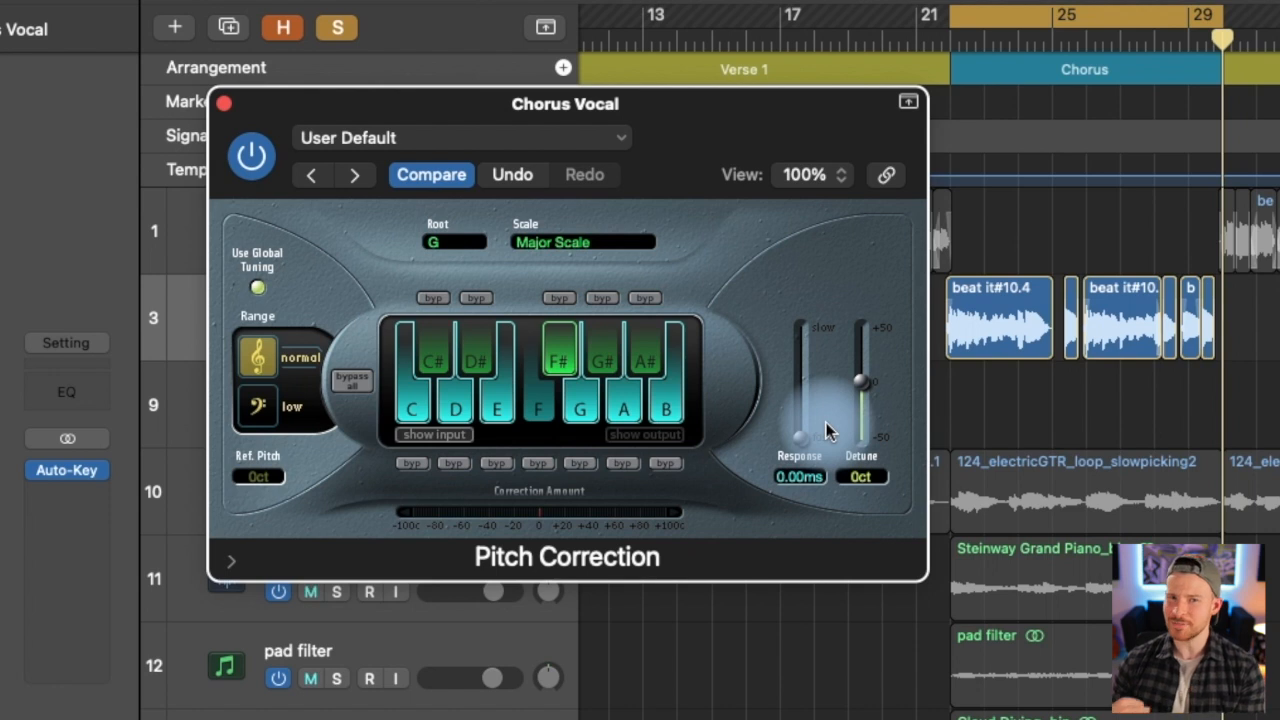
drag(802, 436, 804, 311)
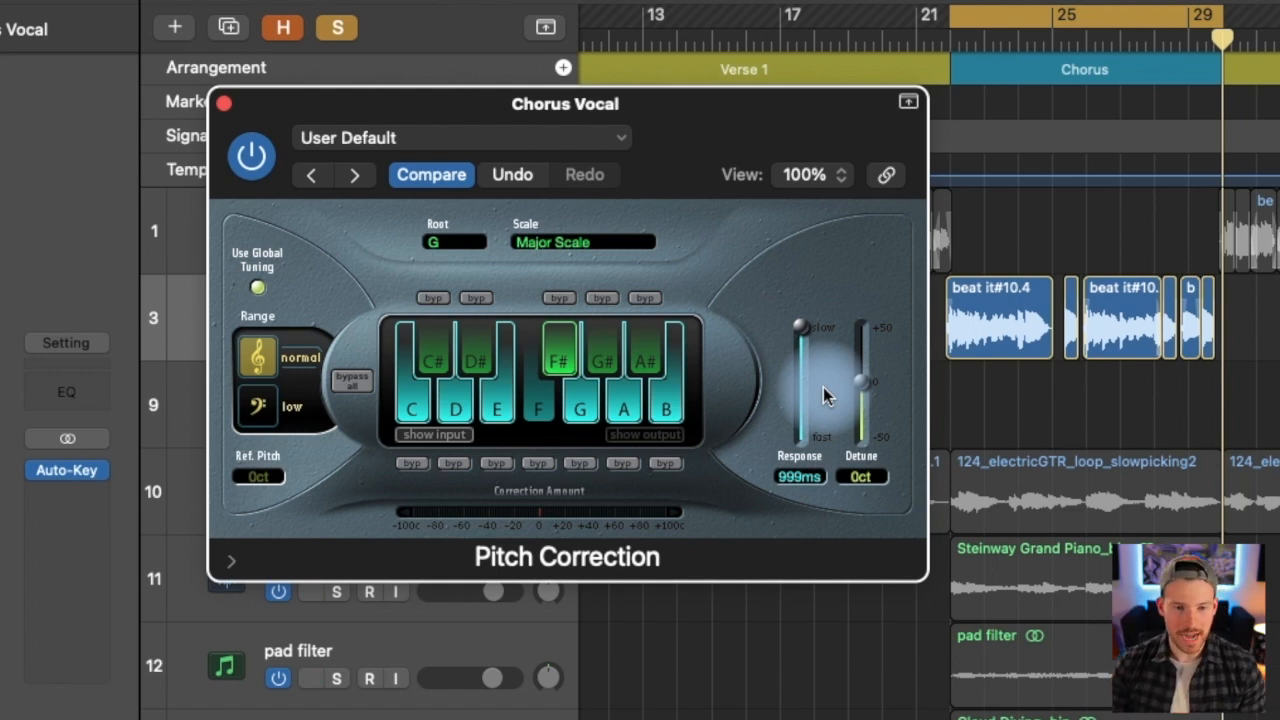
drag(804, 336, 801, 358)
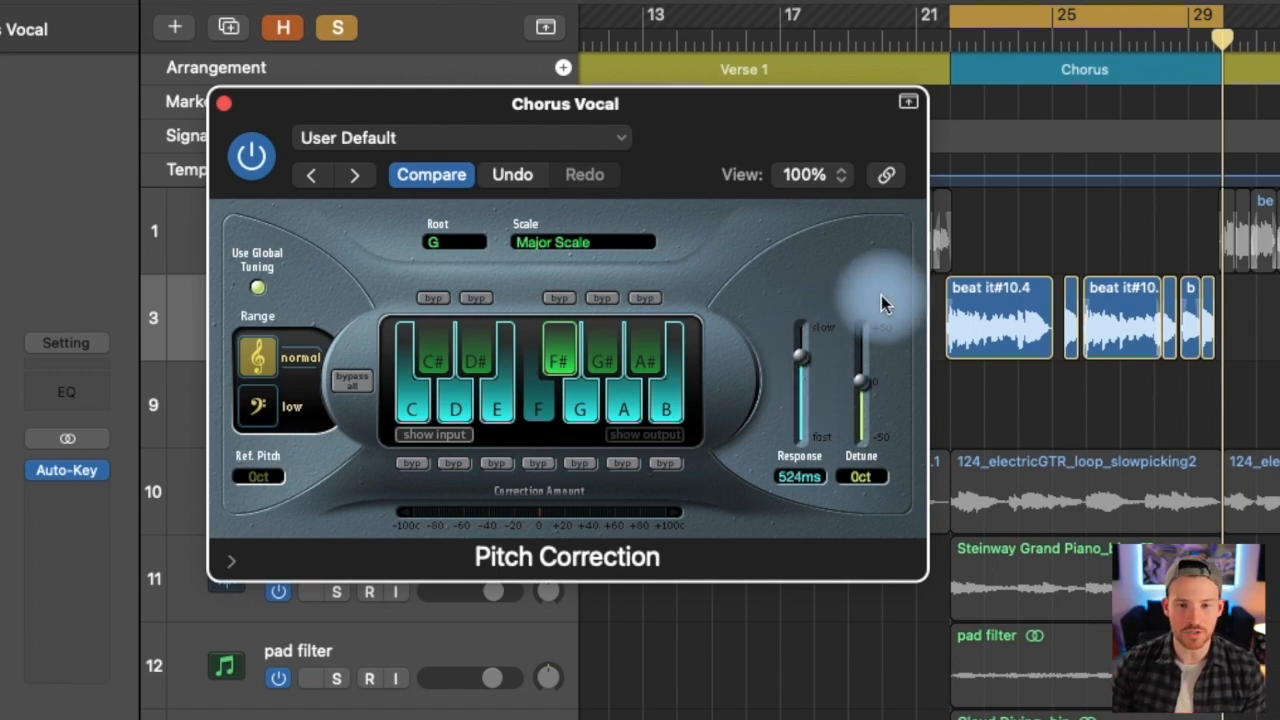
Step: Narrow the cycle range to about bars 27 to 29 of the first chorus and play the loop
click(980, 14)
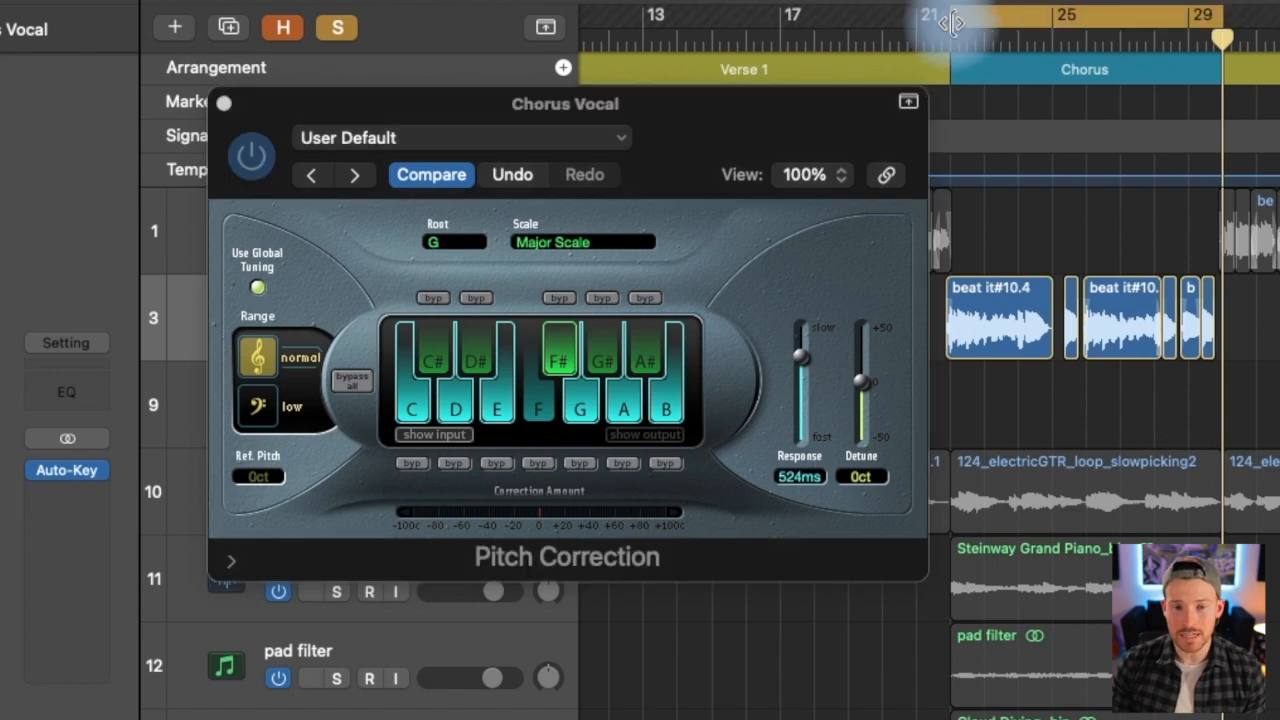
drag(951, 24, 1124, 40)
drag(1224, 26, 1188, 19)
key(space)
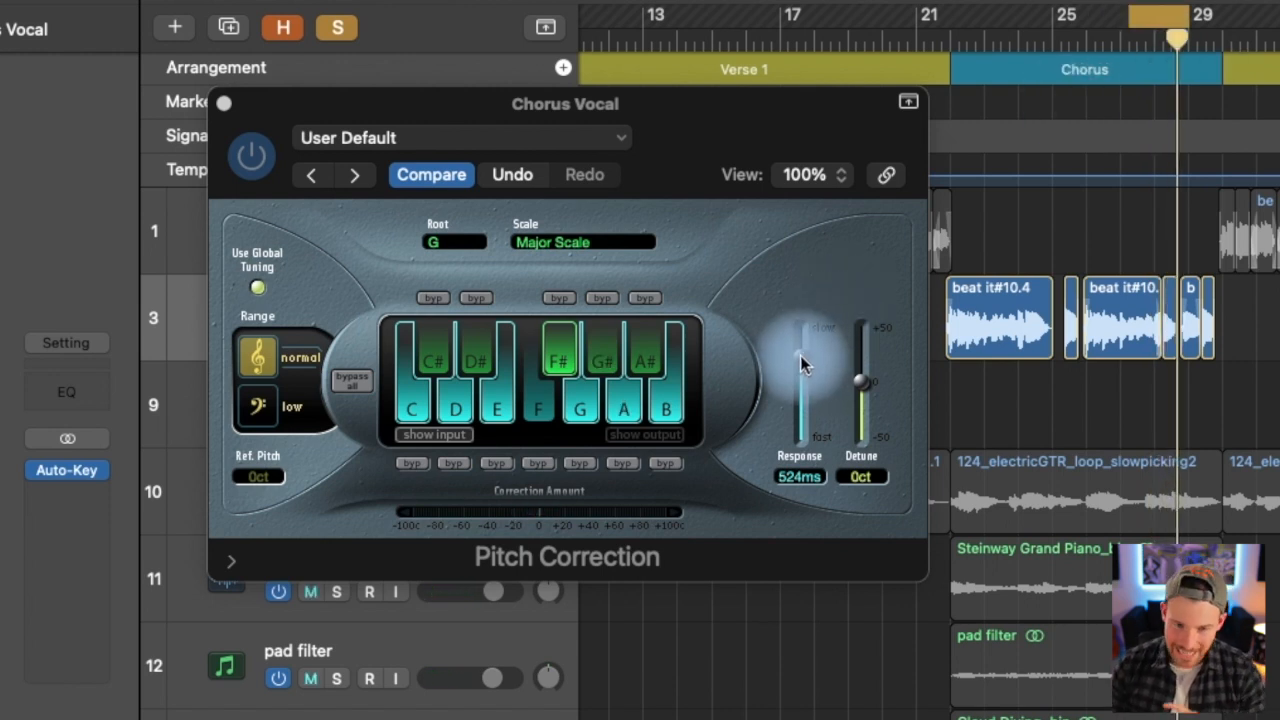
Step: Lower the Pitch Correction response to 57.8 ms while listening to the looped chorus vocal, and stop playback
drag(800, 355, 804, 411)
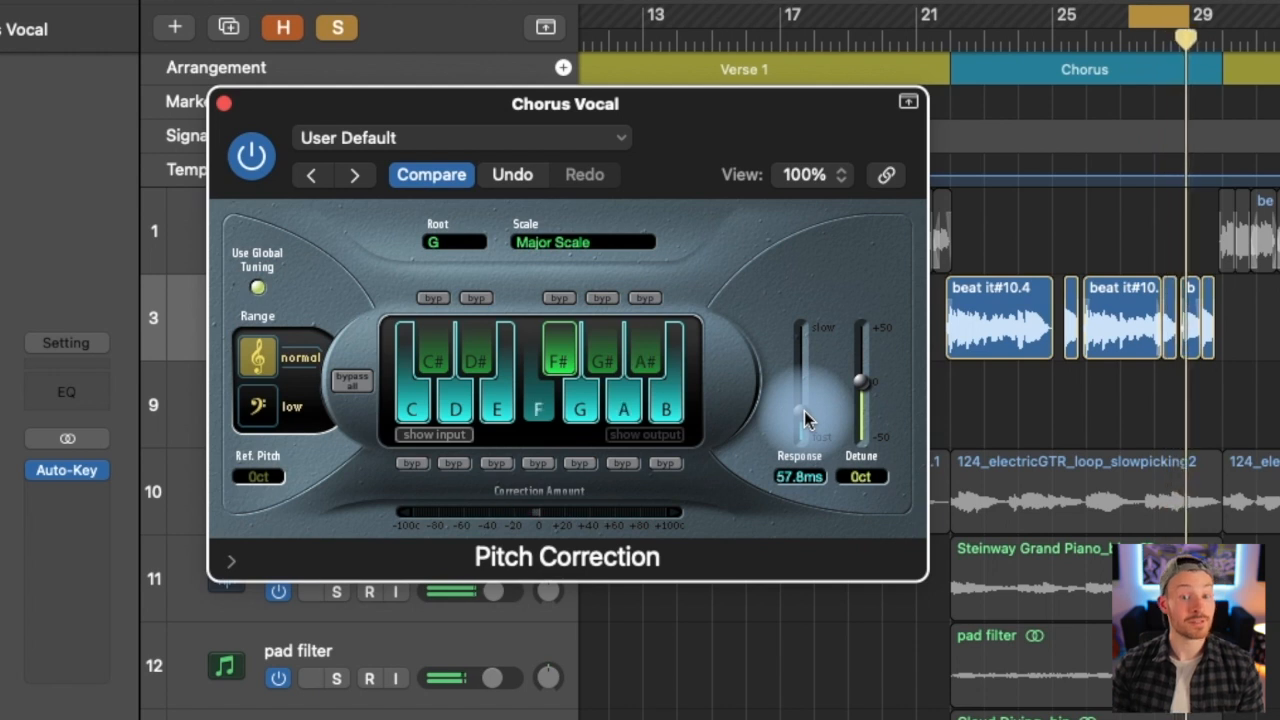
drag(804, 411, 804, 413)
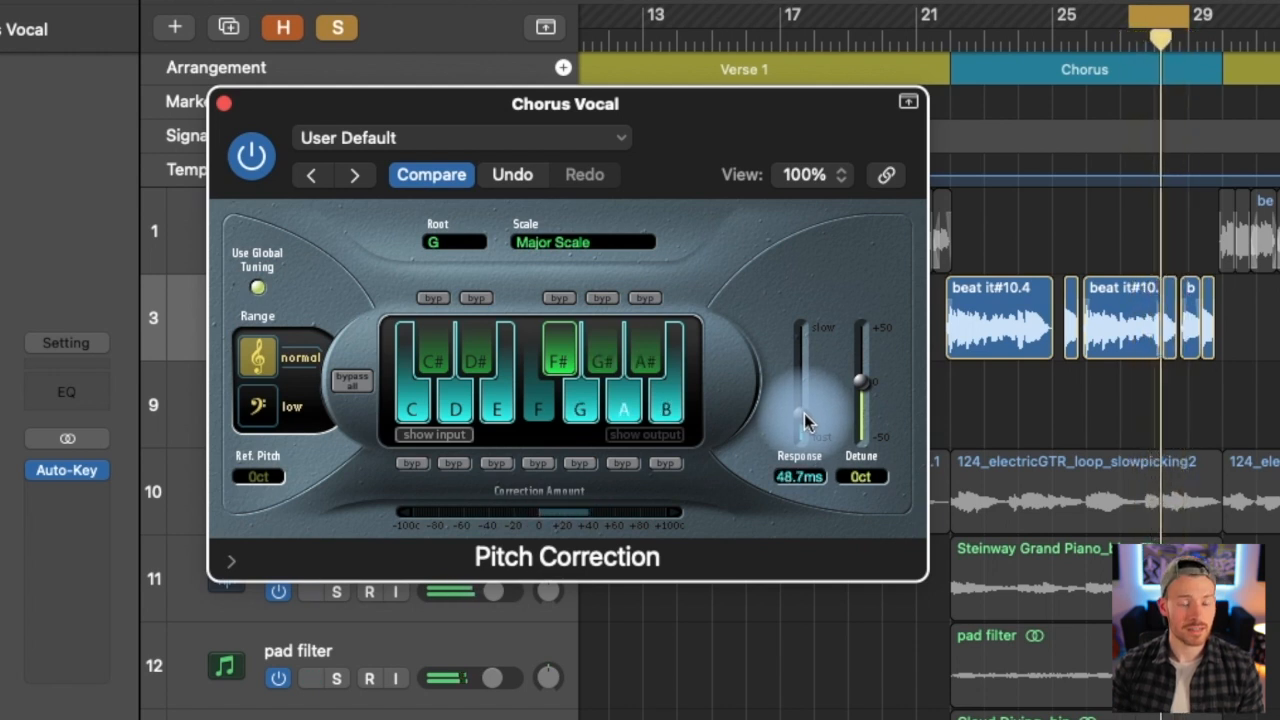
drag(804, 413, 804, 412)
key(space)
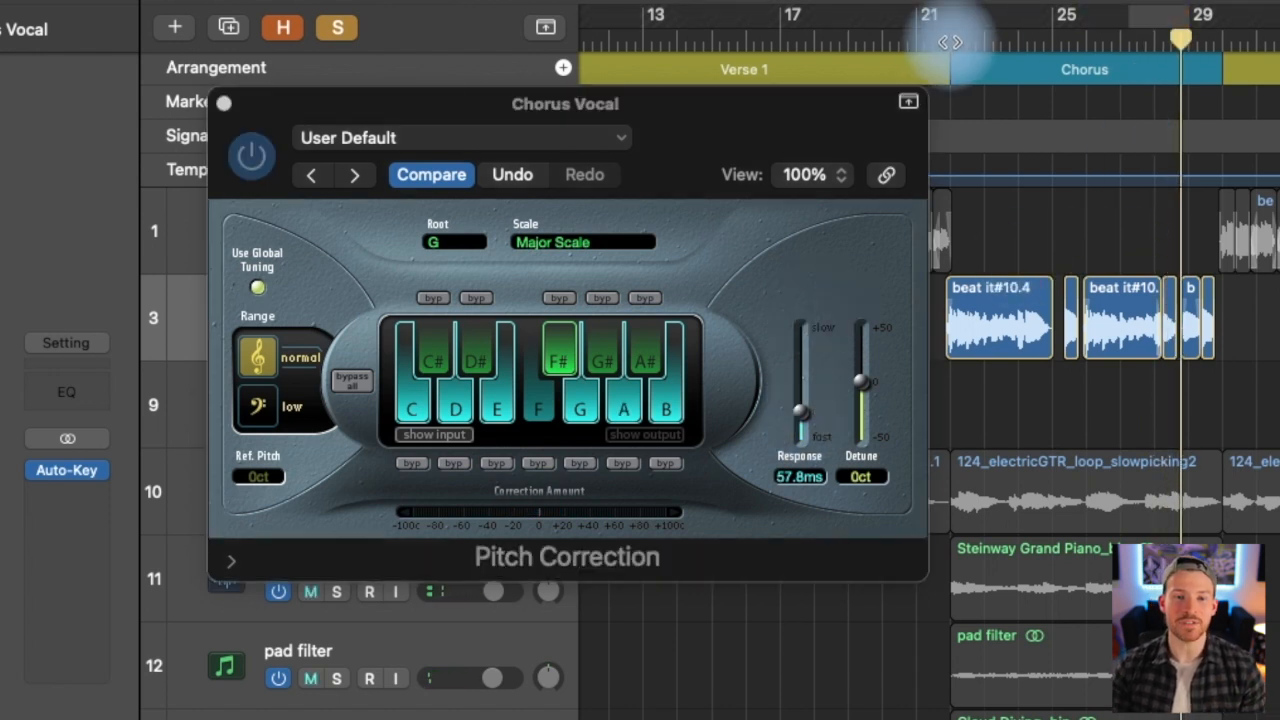
Step: Play the soloed chorus vocal through the first chorus from bar 22, stop, close Pitch Correction and unsolo the Chorus Vocal track
click(950, 40)
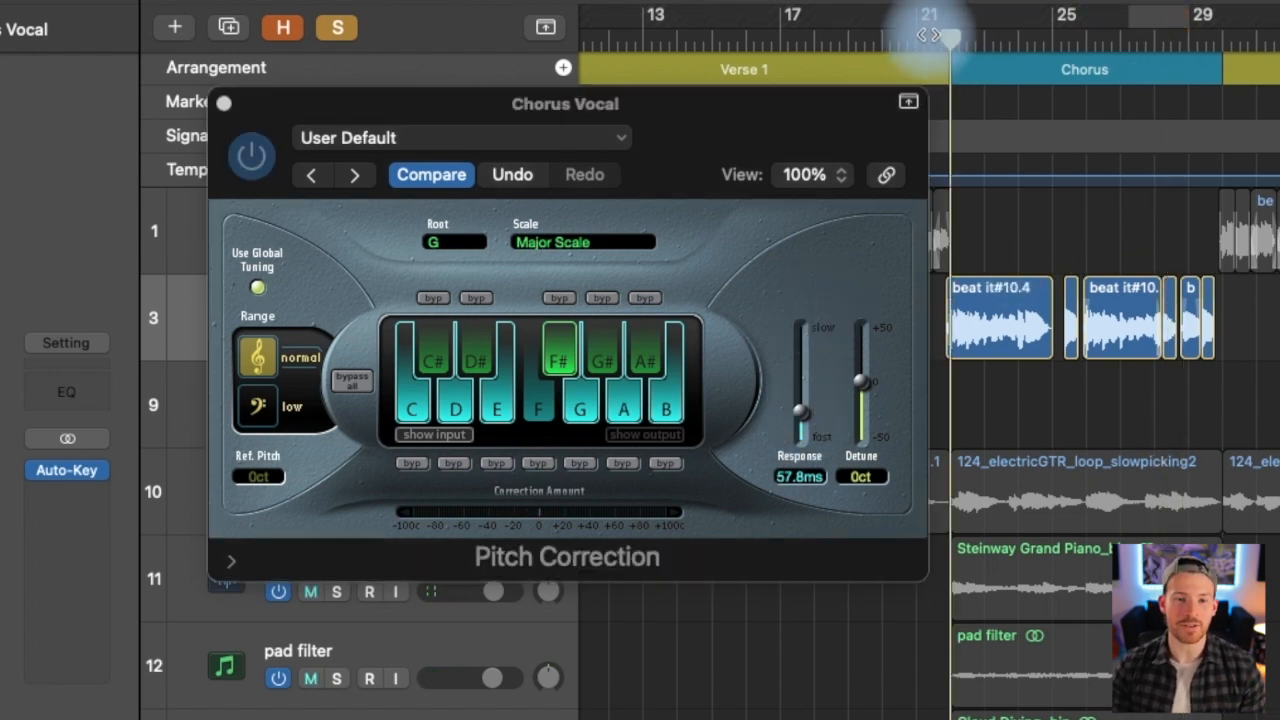
key(space)
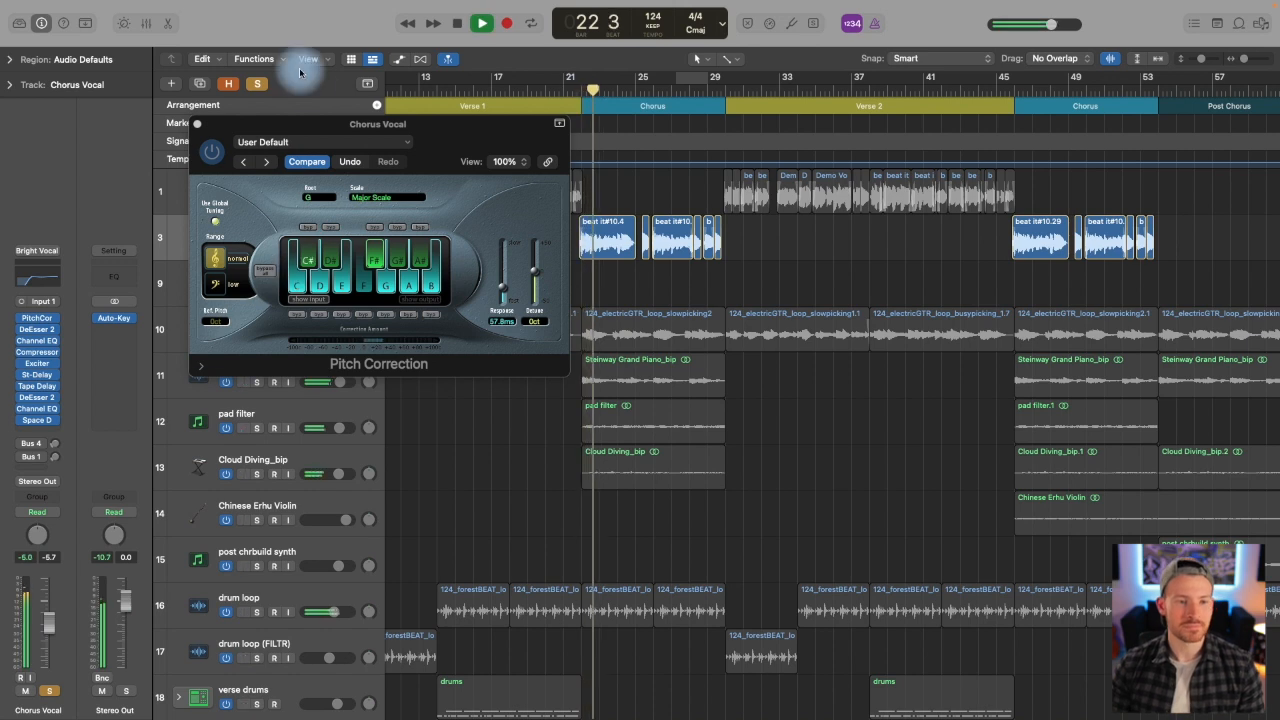
drag(384, 138, 936, 158)
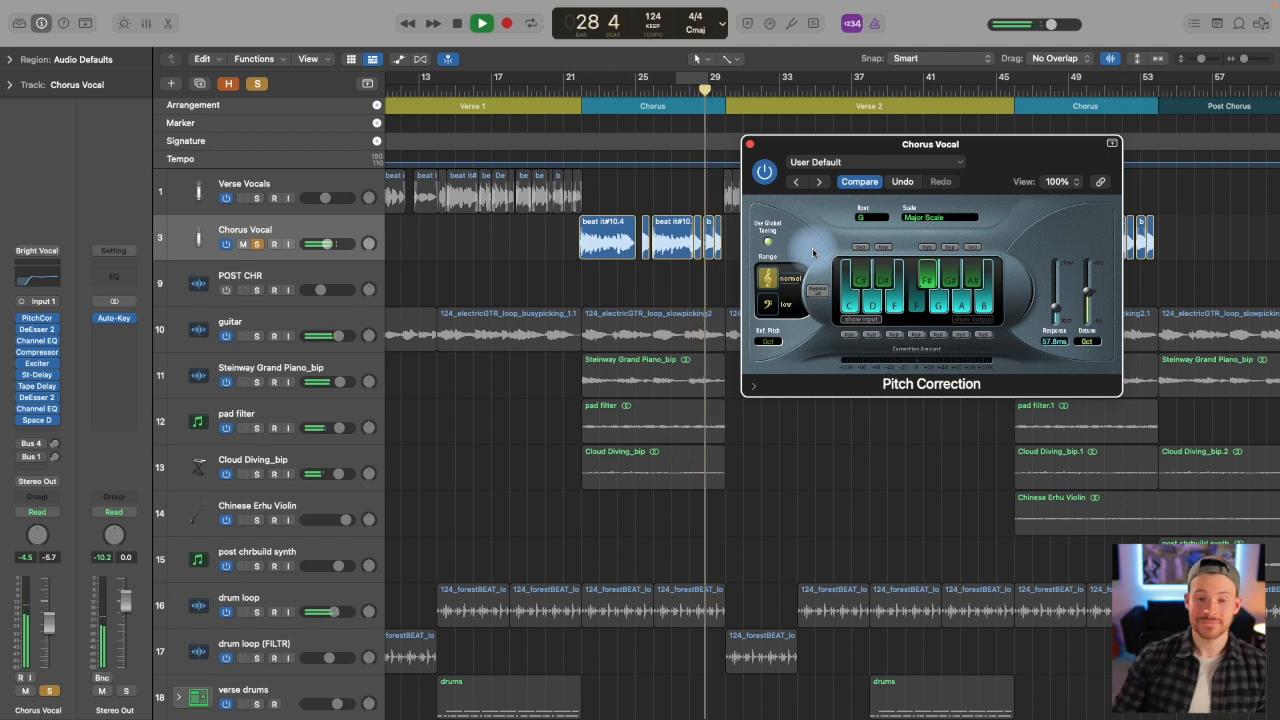
key(space)
click(684, 292)
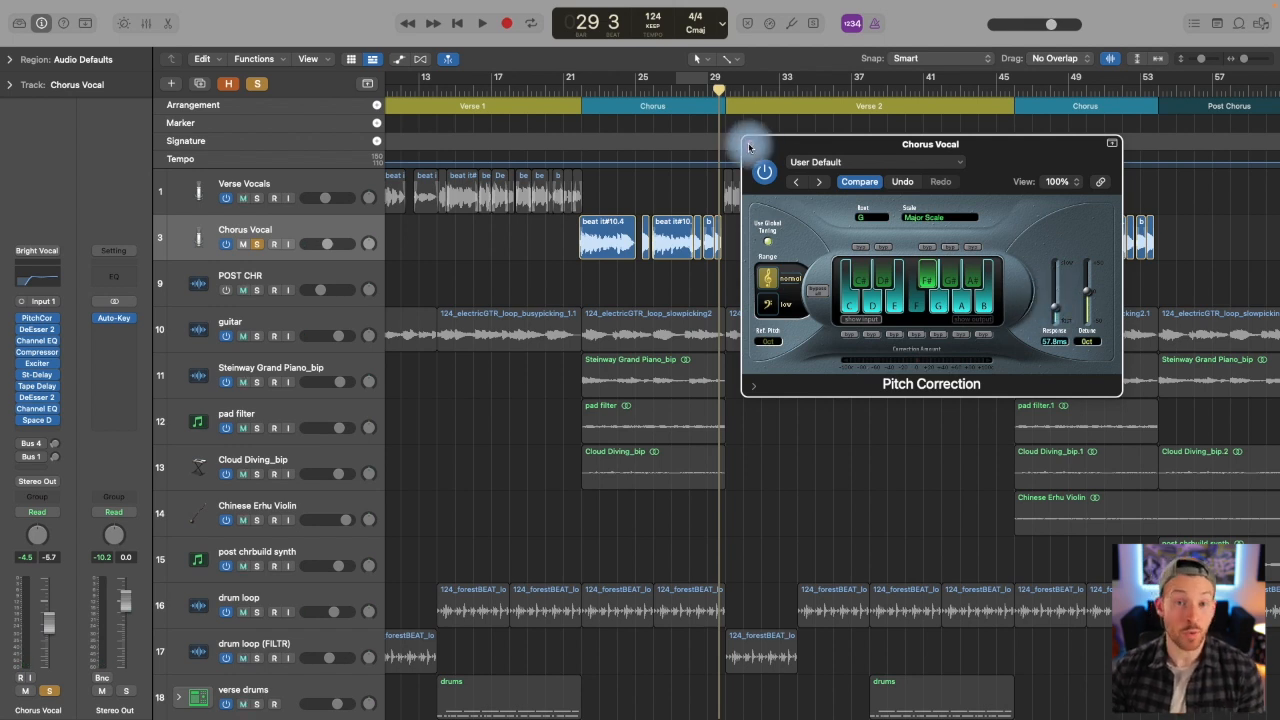
click(749, 144)
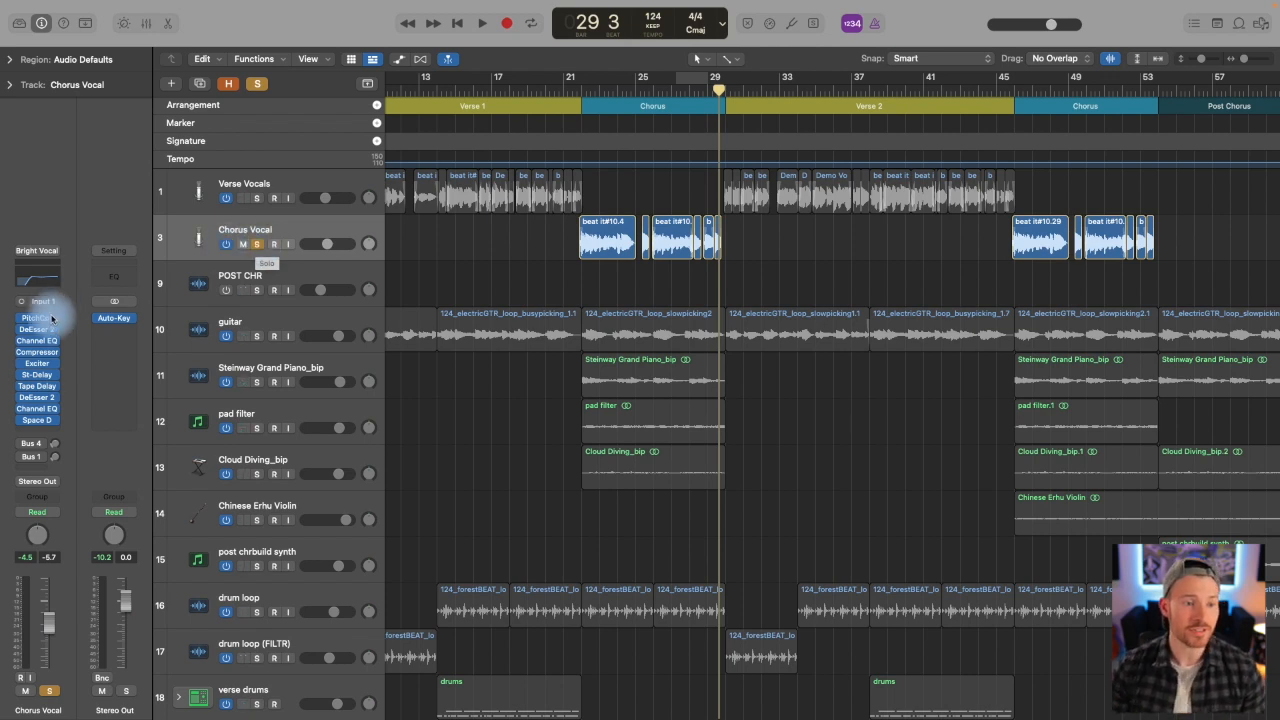
click(257, 244)
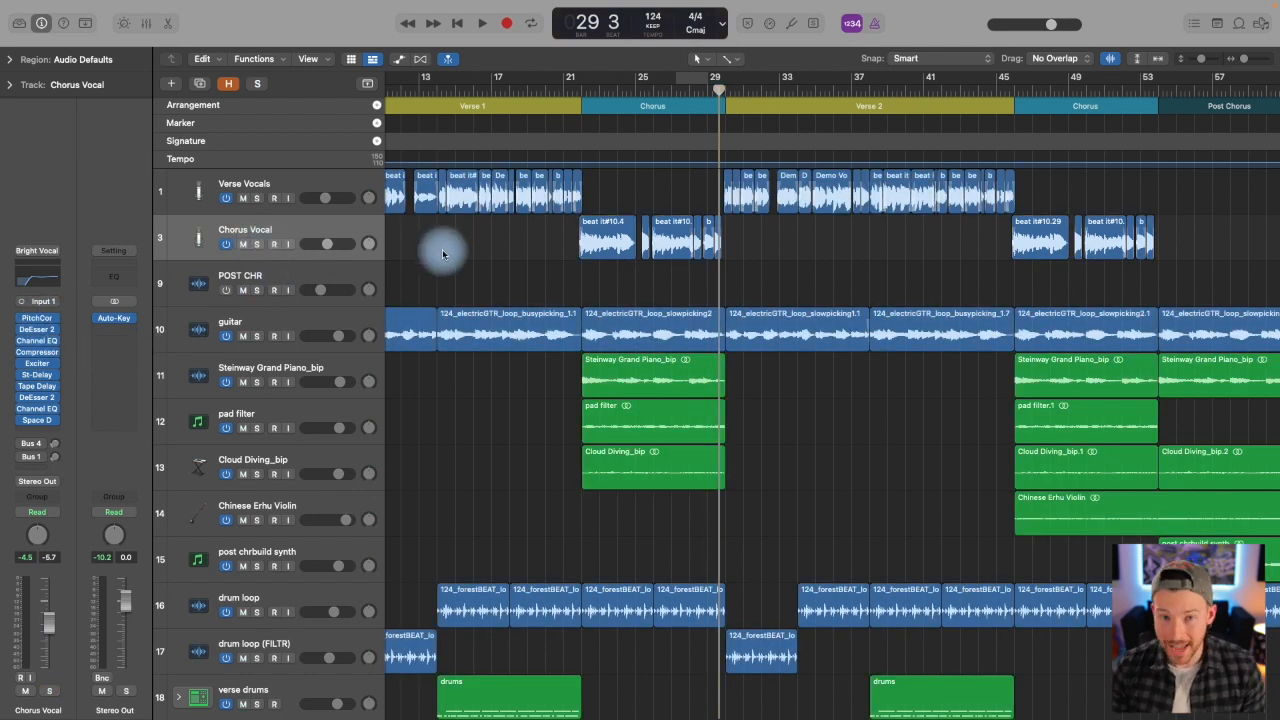
Step: Copy the Chorus Vocal's Pitch Correction plug-in to the start of the Verse Vocals effects chain
key(x)
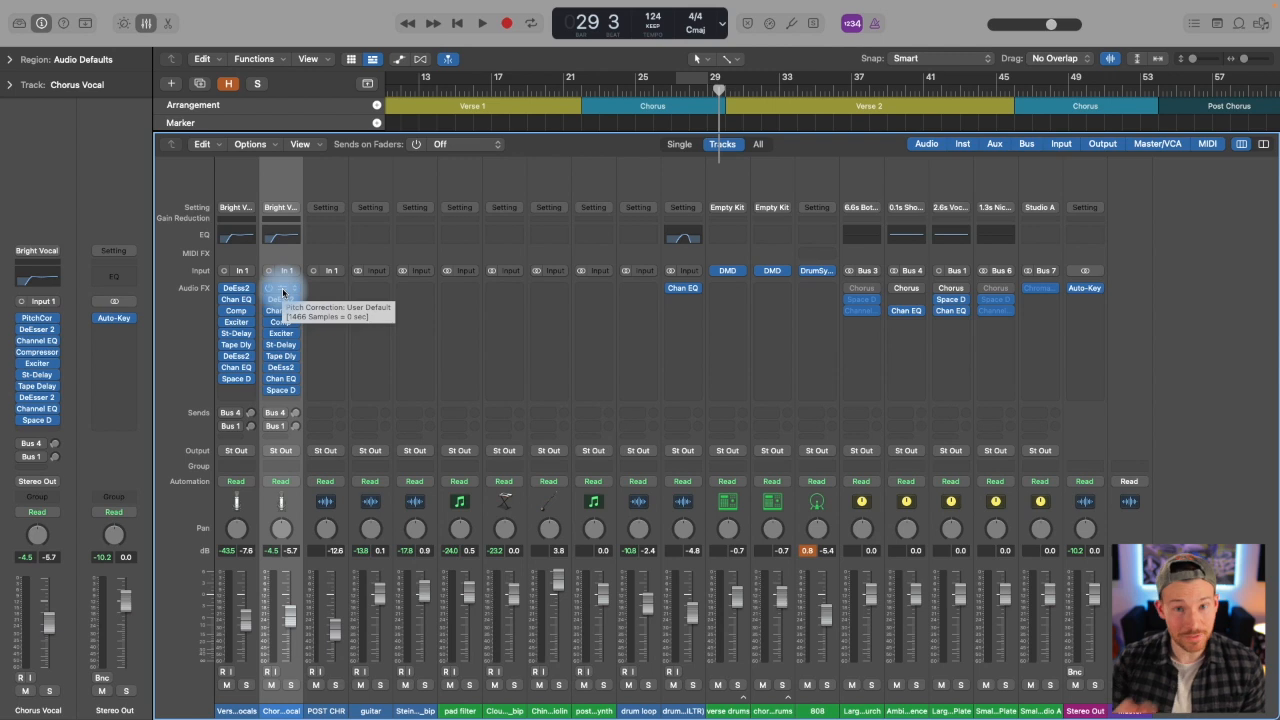
drag(283, 291, 255, 287)
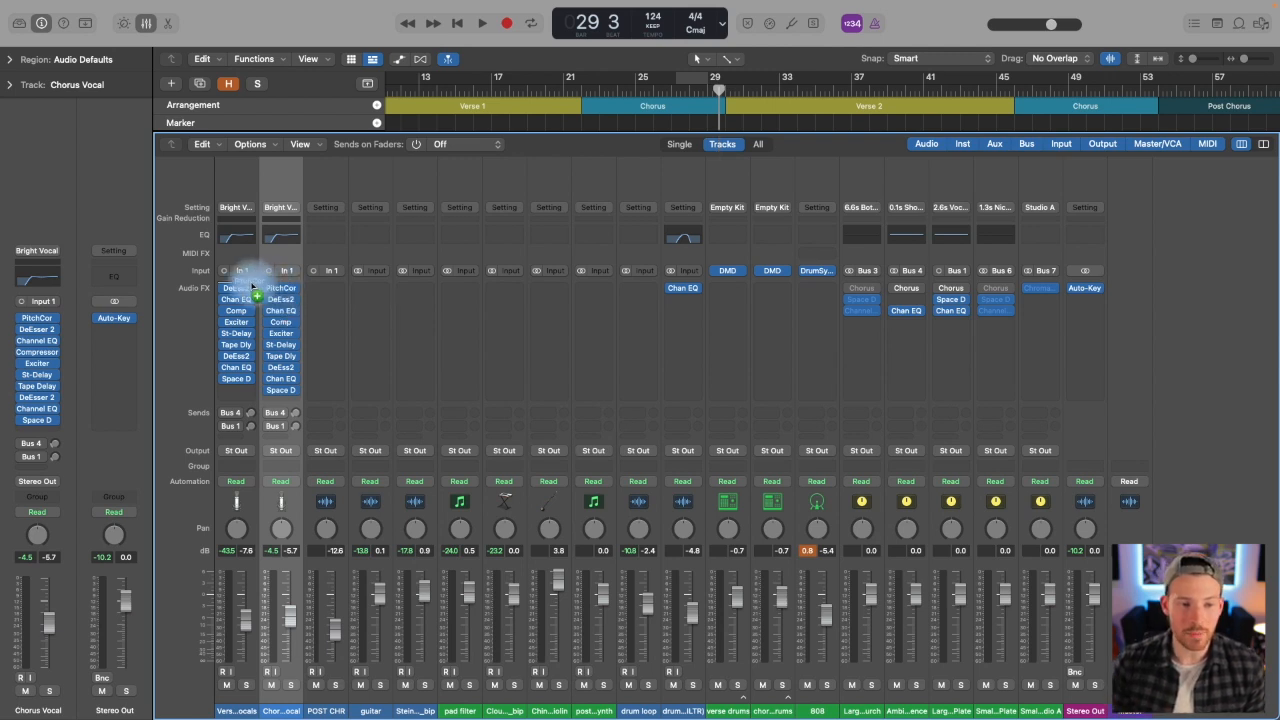
drag(251, 287, 251, 287)
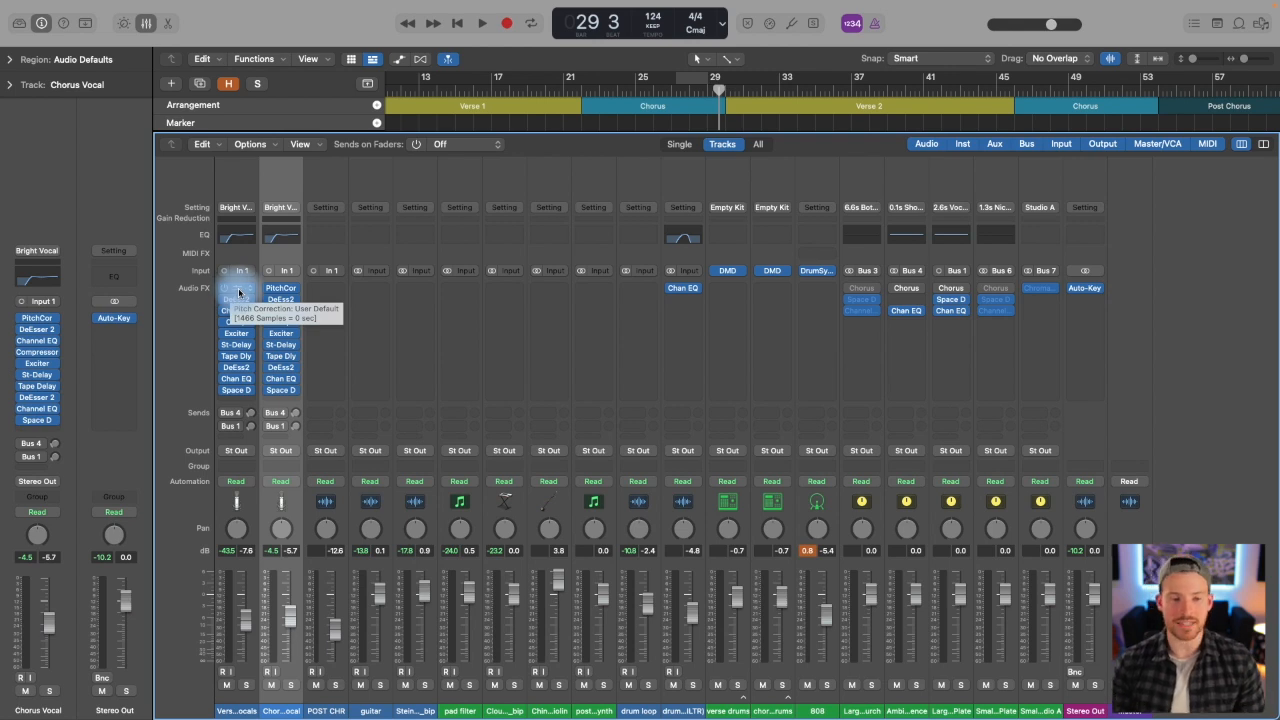
key(x)
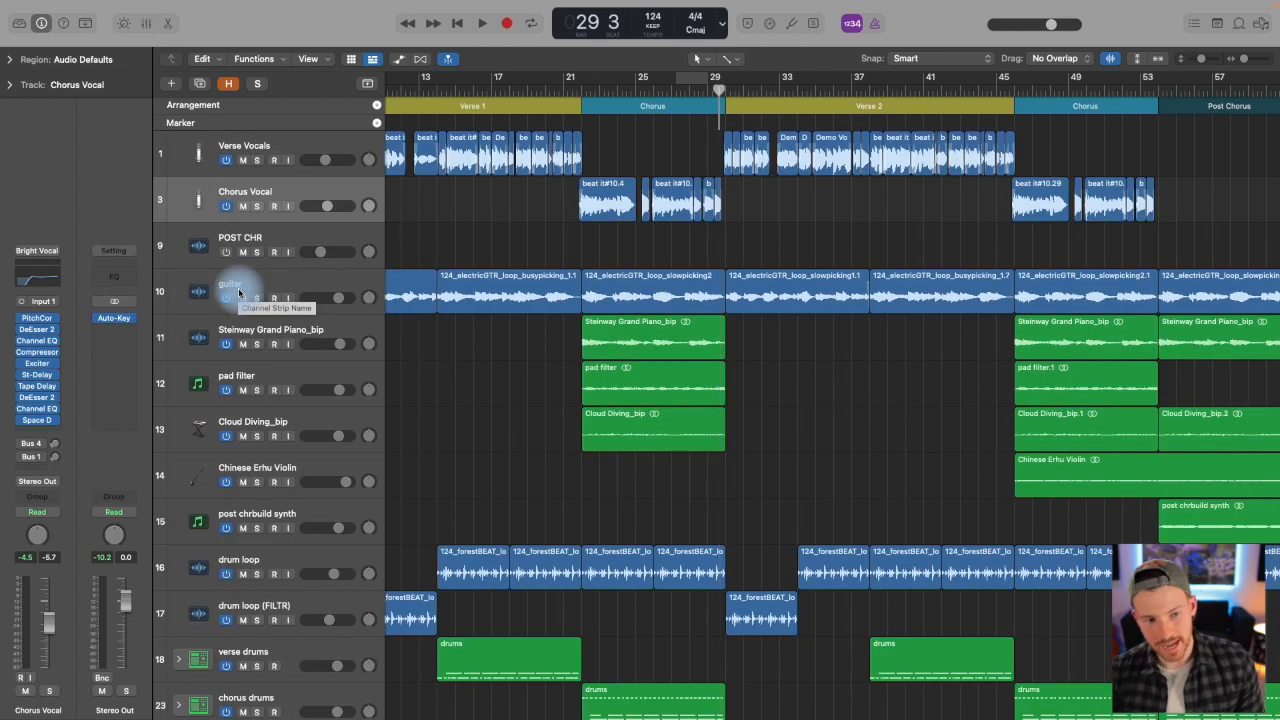
key(x)
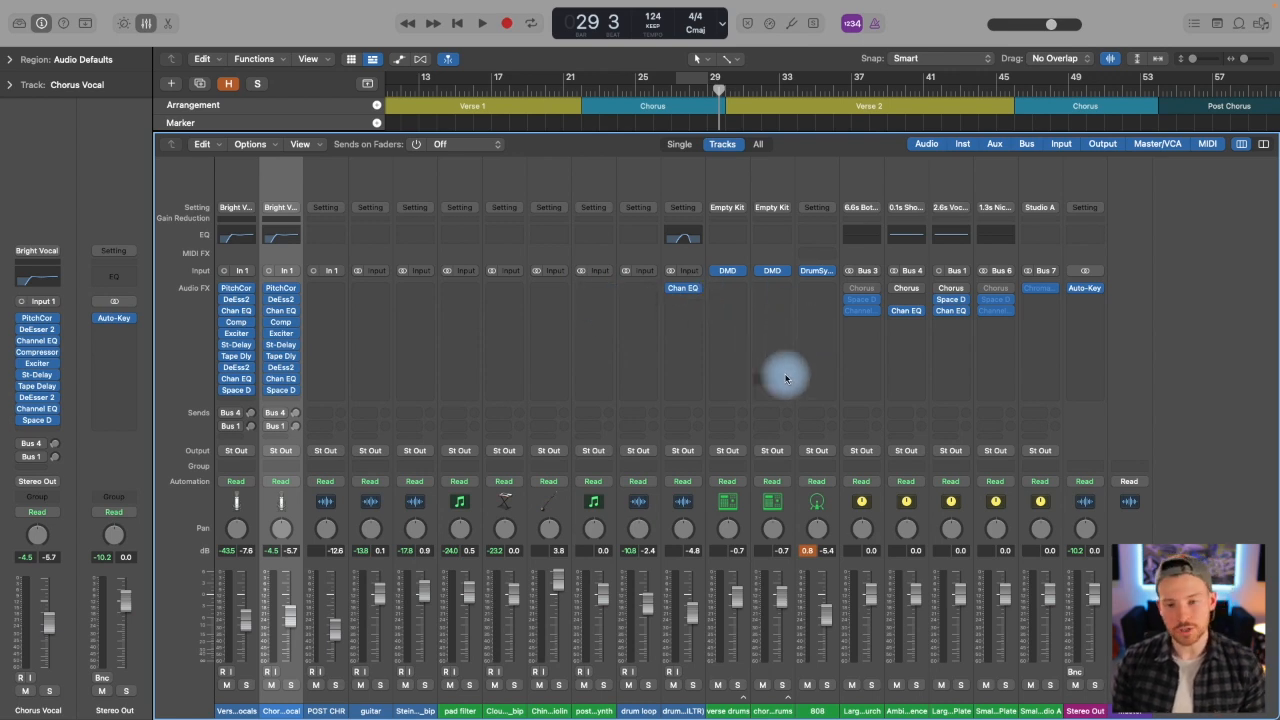
click(145, 22)
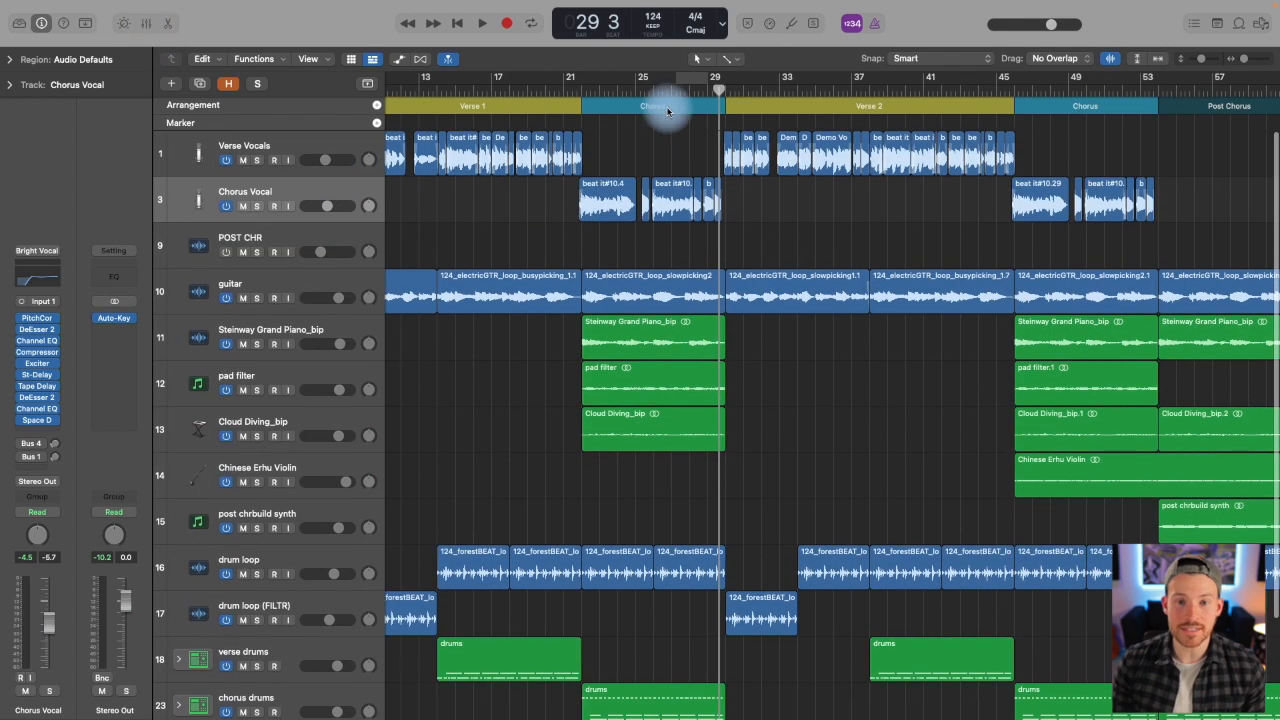
Step: Open Pitch Correction on the Verse Vocals track and play the song from bar 6
scroll(666, 110, left, 5)
click(483, 88)
click(295, 145)
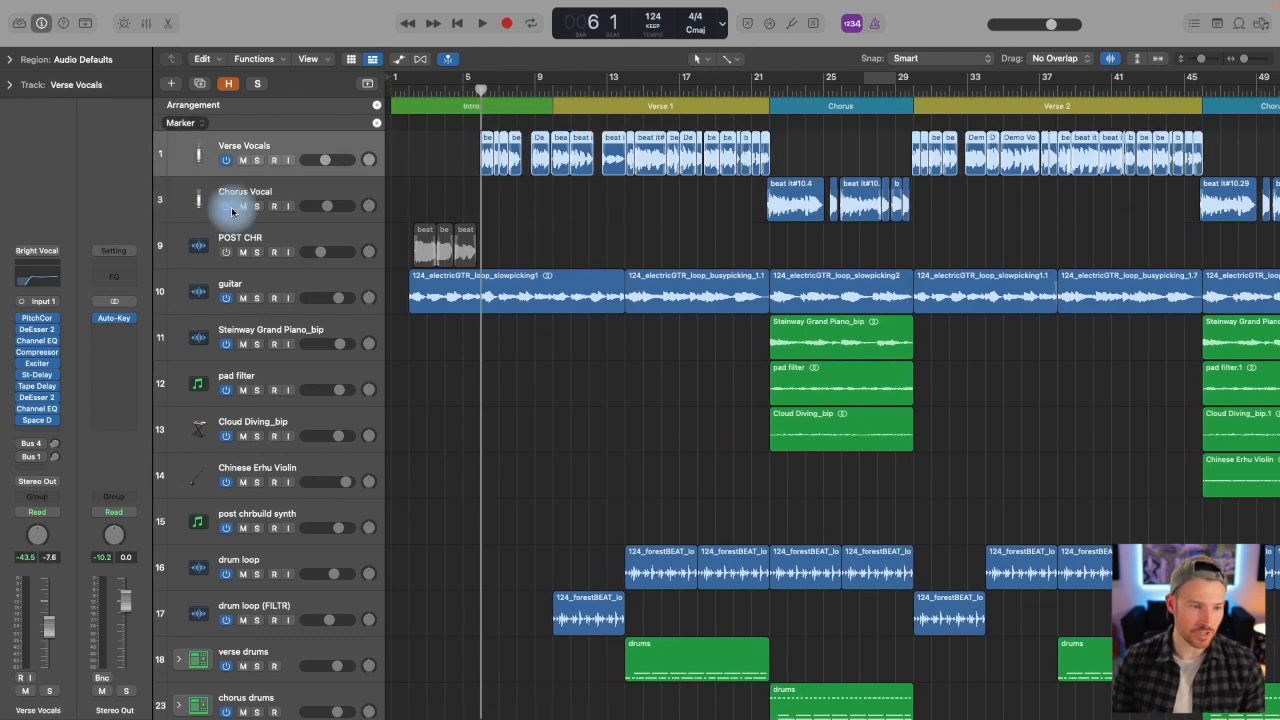
click(37, 318)
drag(634, 204, 623, 216)
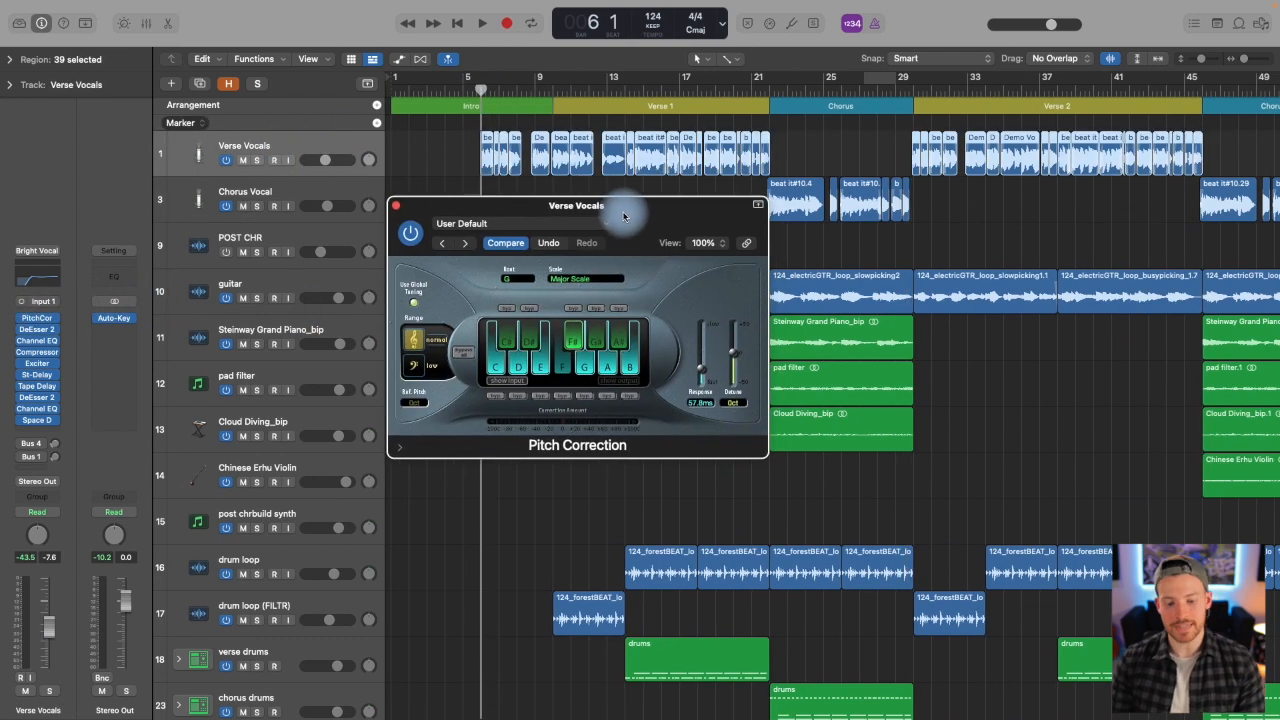
key(space)
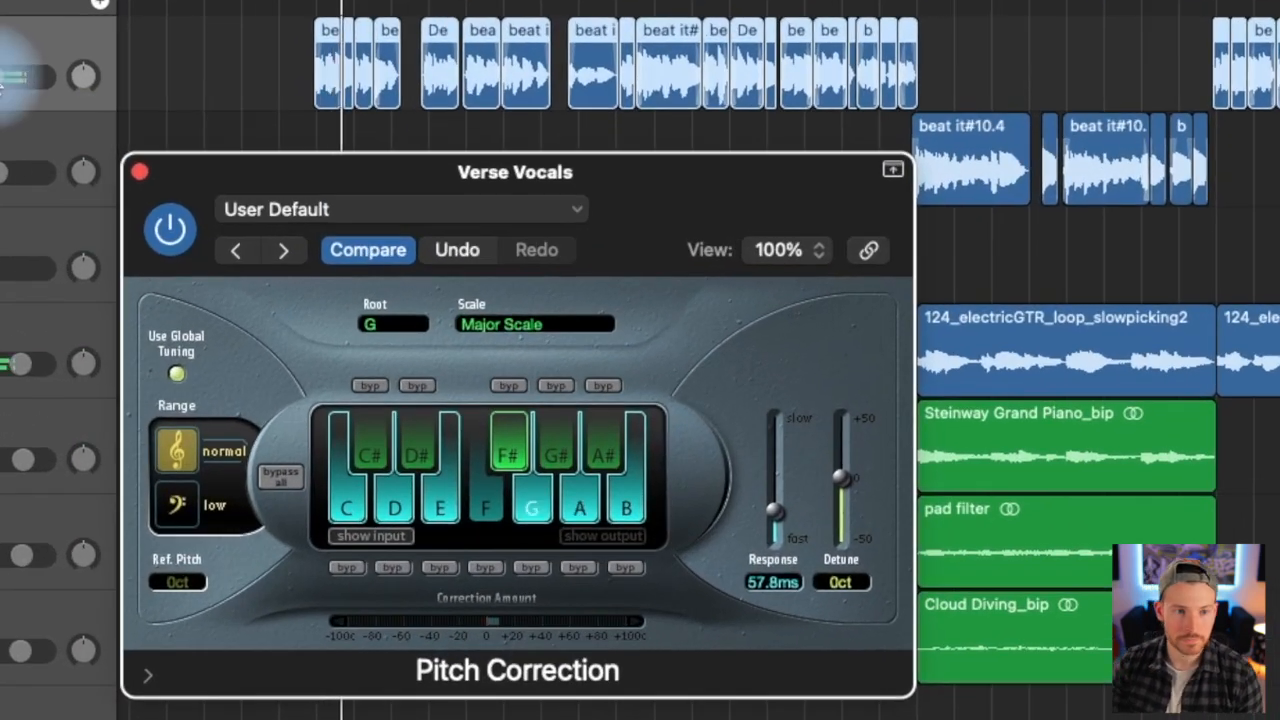
Step: Raise the Verse Vocals volume to -6.6 dB and try Pitch Correction response times of 67.7 ms and 57.8 ms during playback
drag(326, 160, 329, 160)
drag(1, 78, 1, 78)
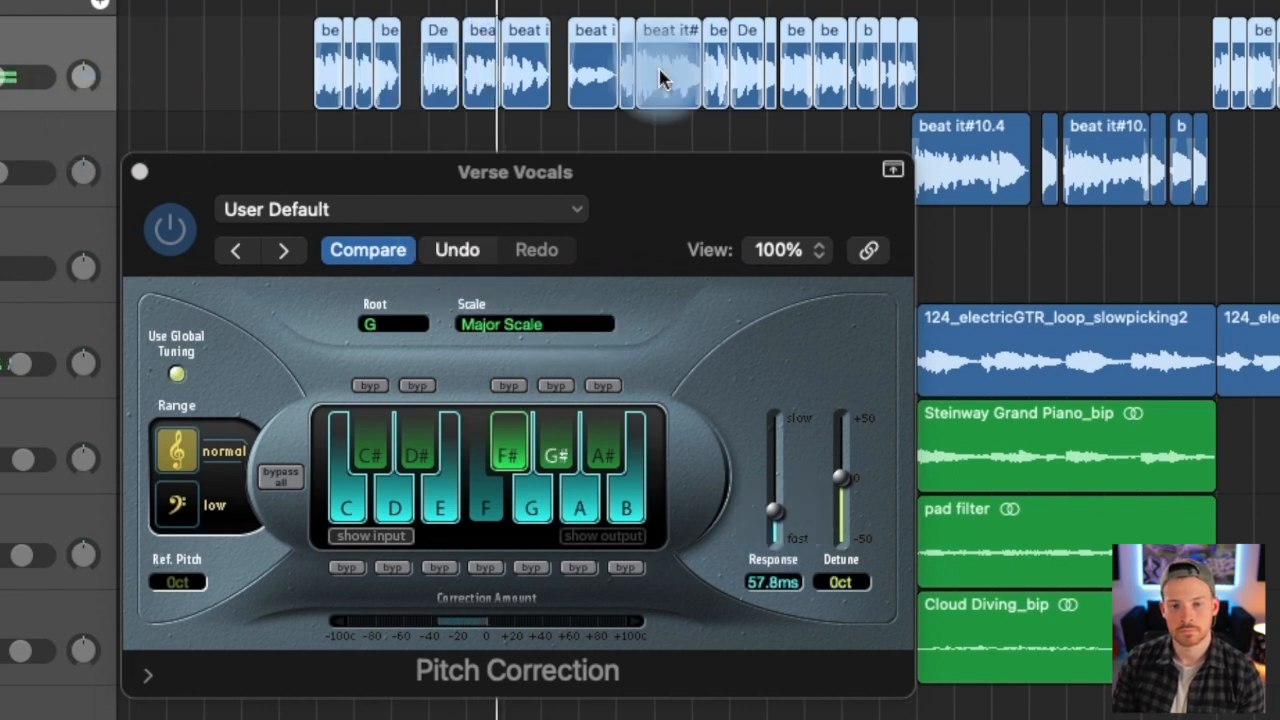
drag(775, 510, 776, 514)
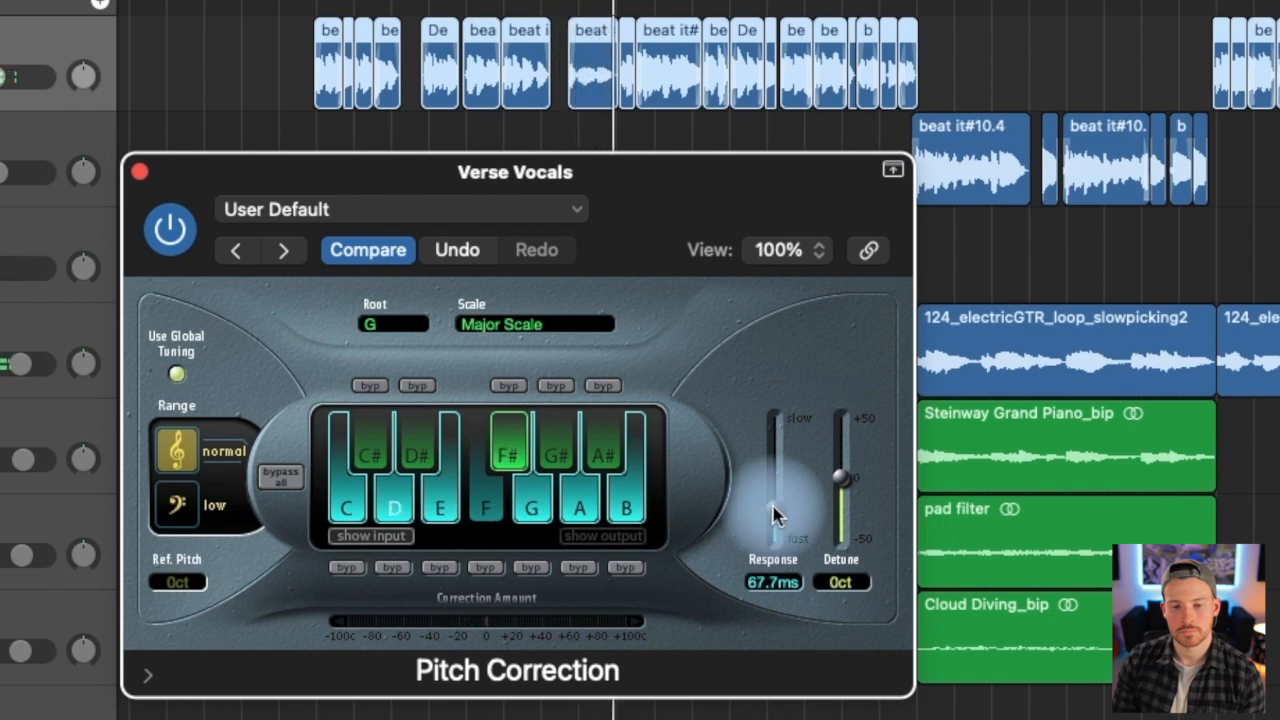
drag(773, 507, 773, 509)
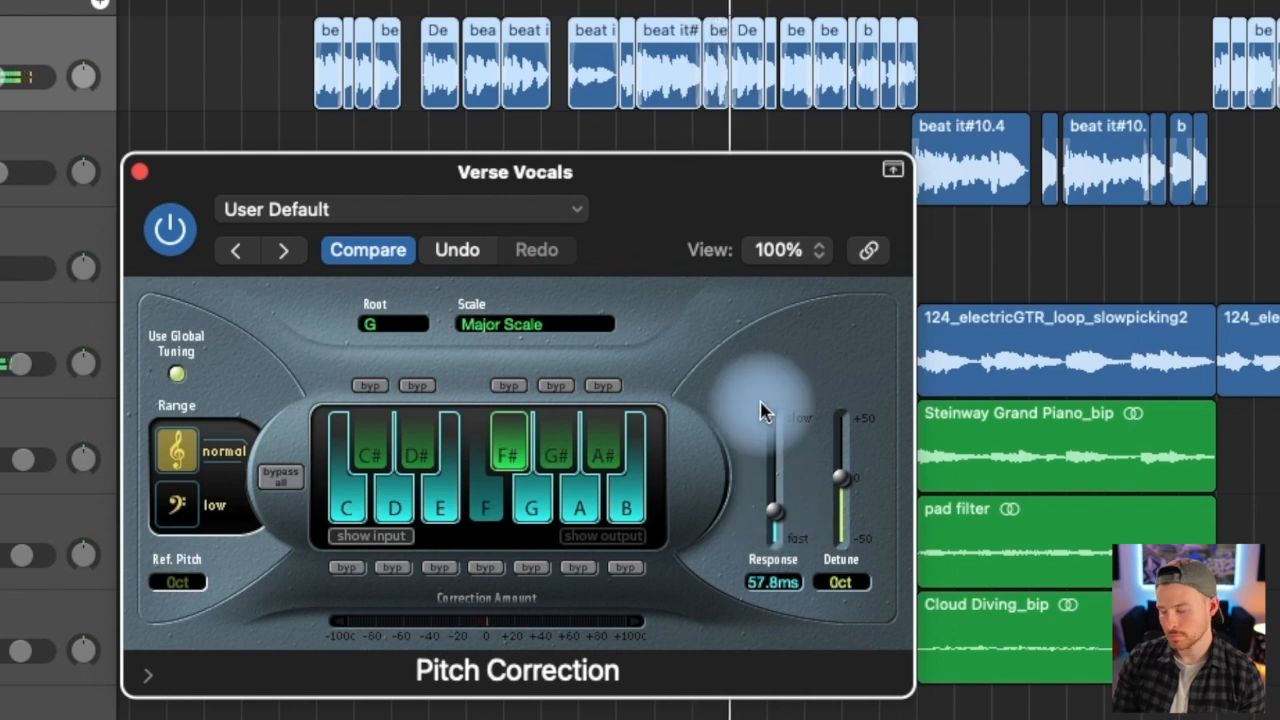
drag(771, 511, 776, 510)
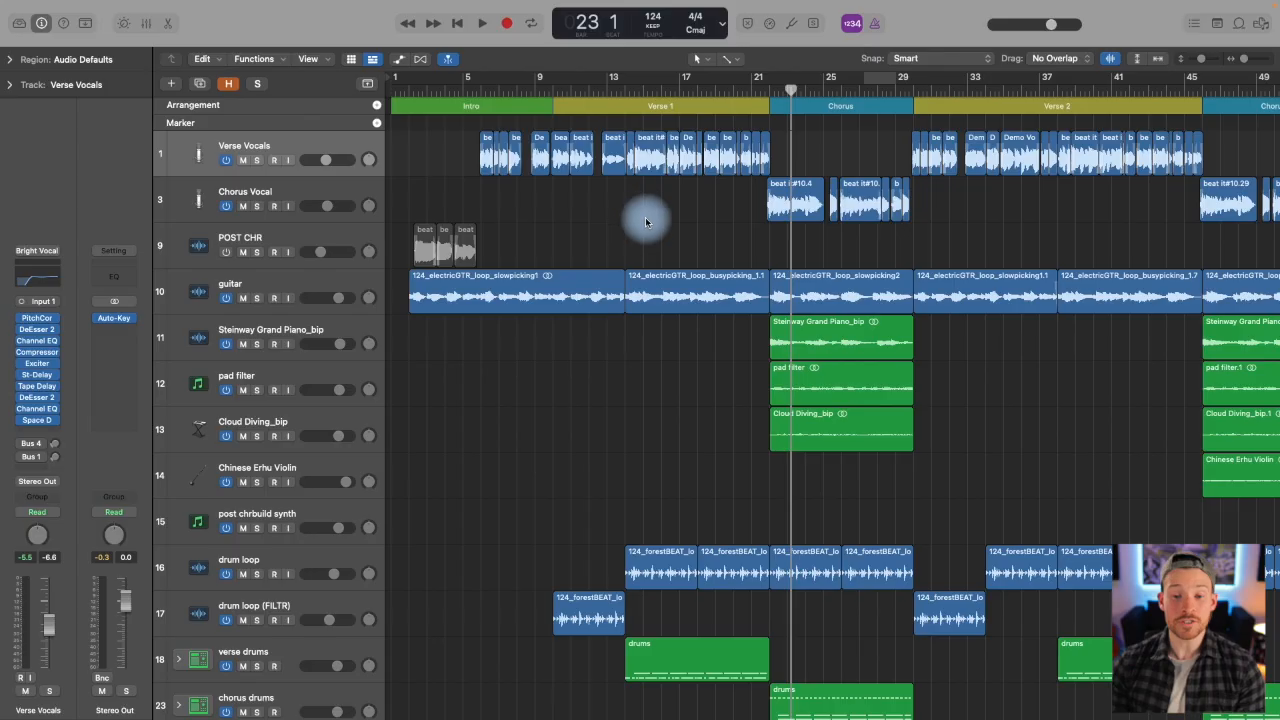
scroll(646, 217, right, 5)
scroll(651, 244, left, 3)
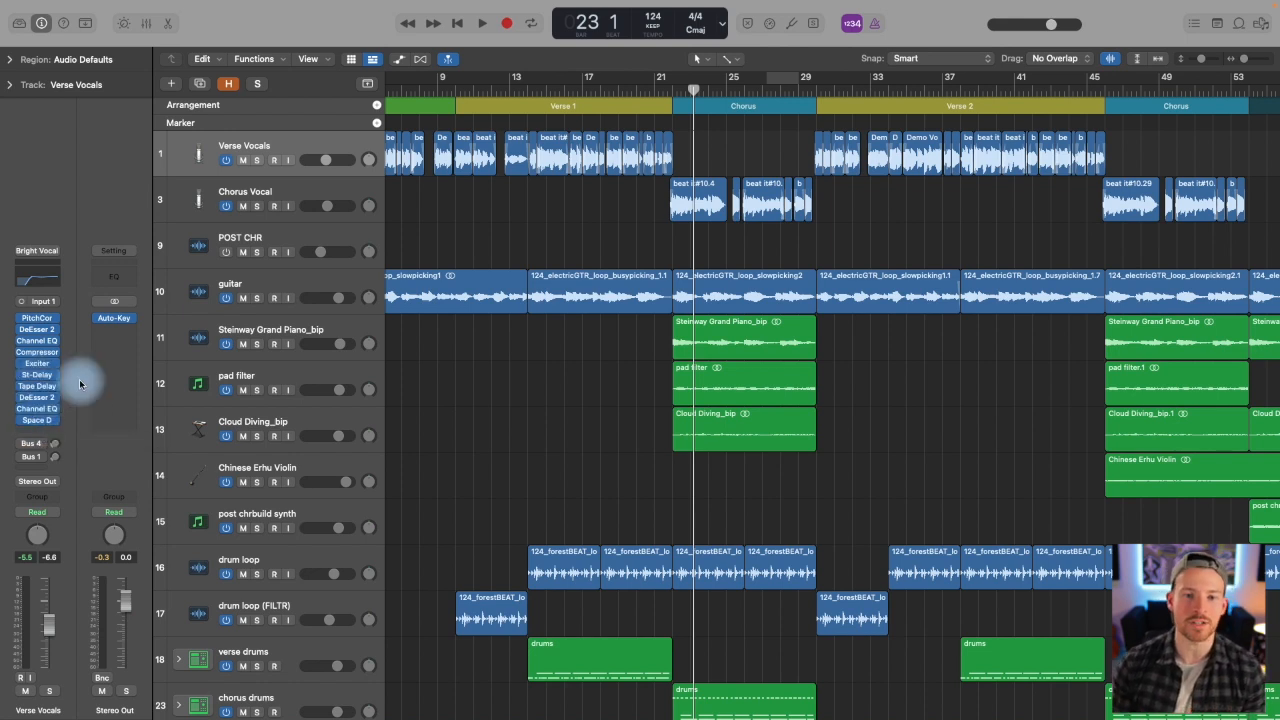
scroll(565, 255, left, 3)
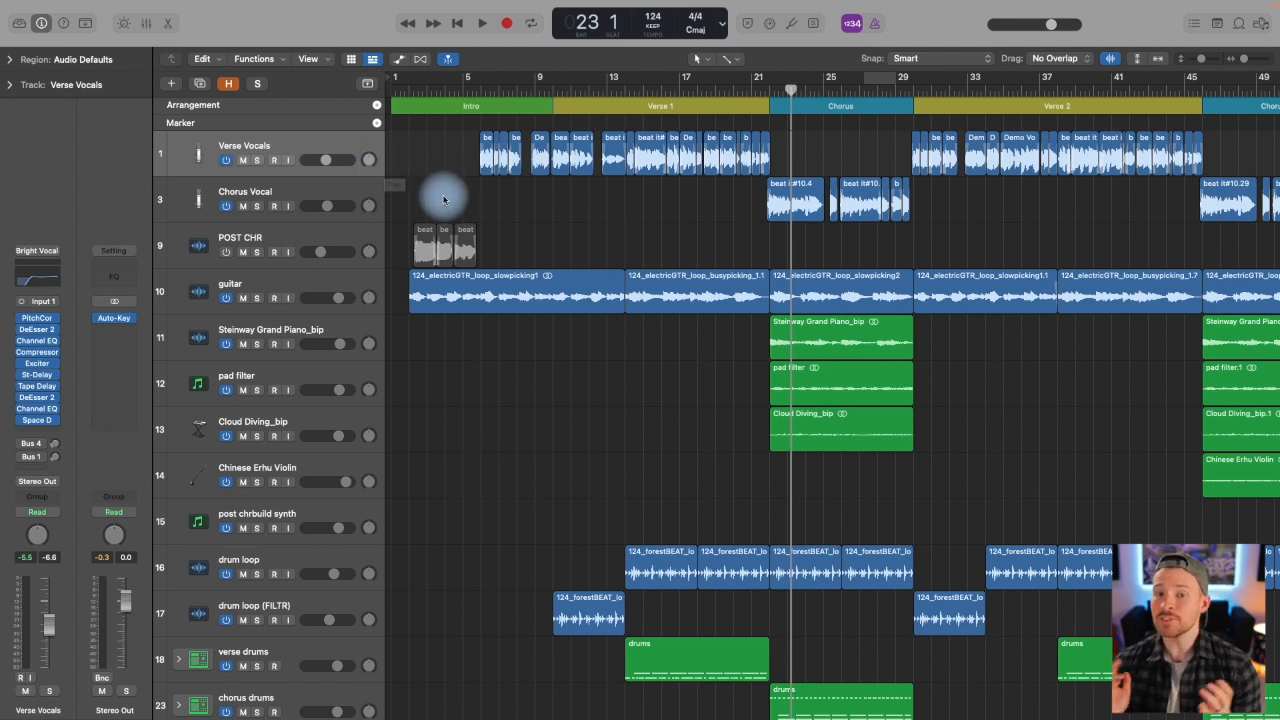
click(480, 87)
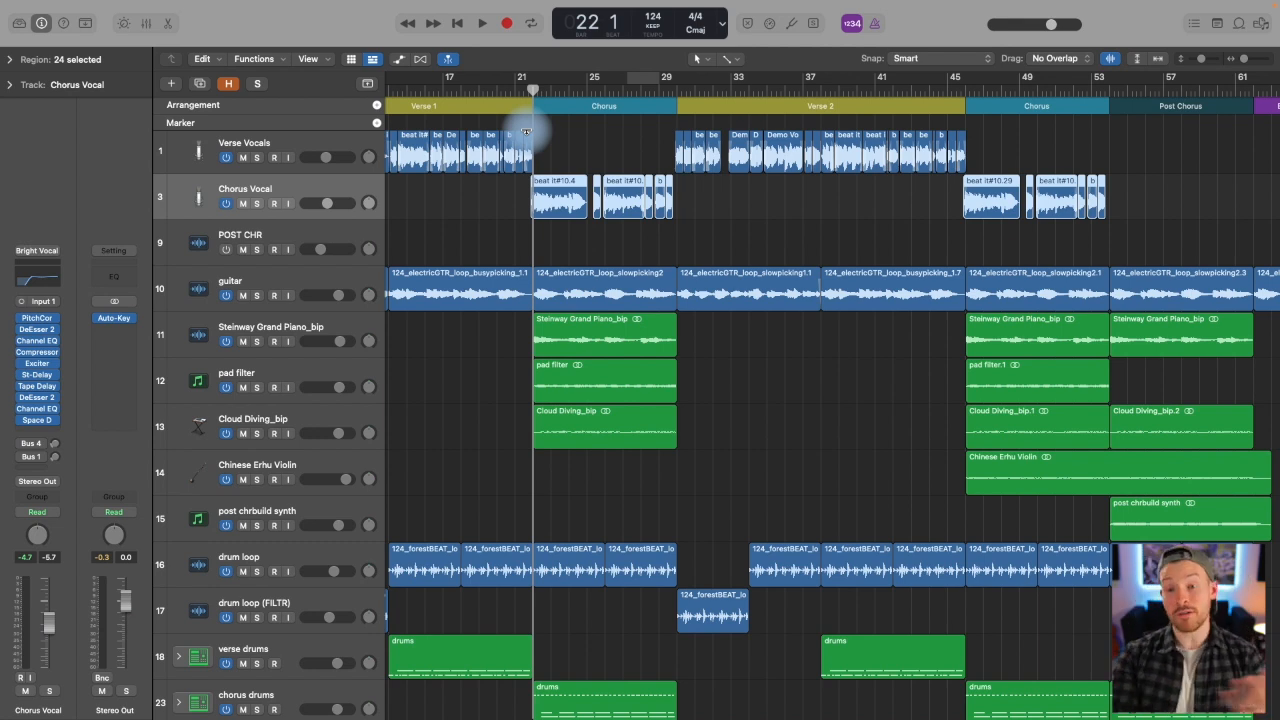
scroll(594, 209, left, 5)
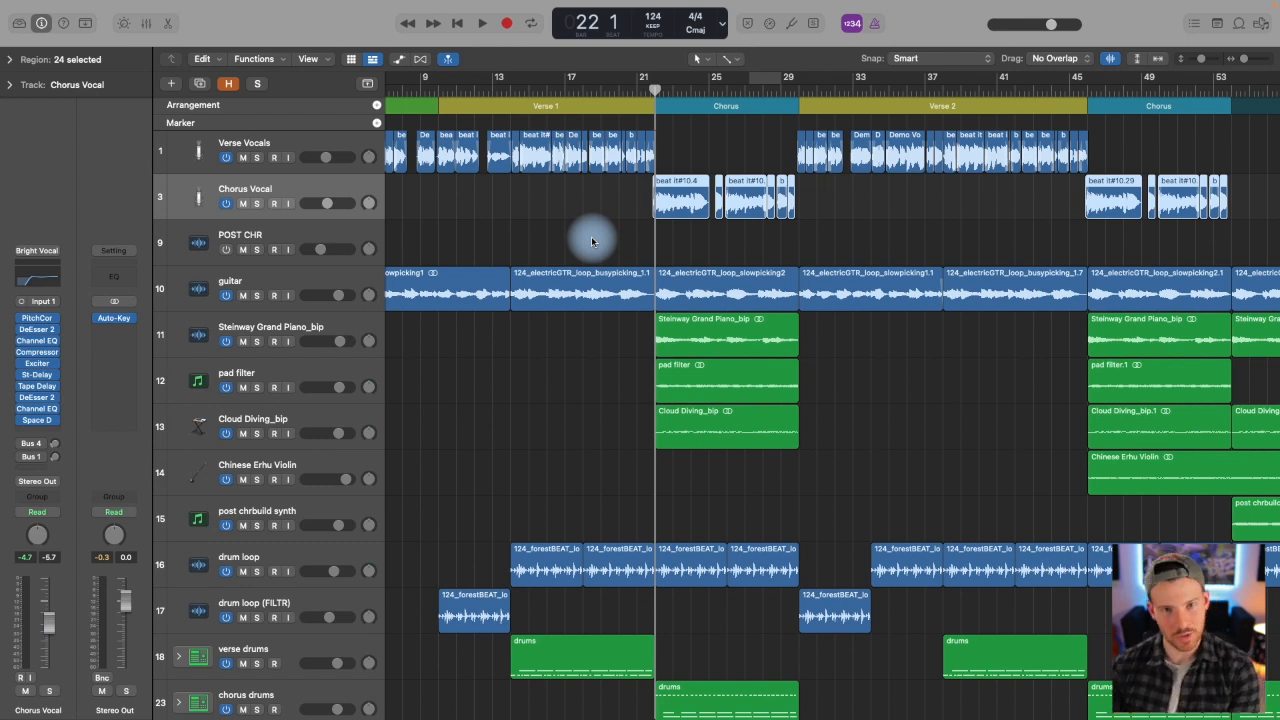
Step: Duplicate the Chorus Vocal track with its channel settings, without its regions
click(591, 241)
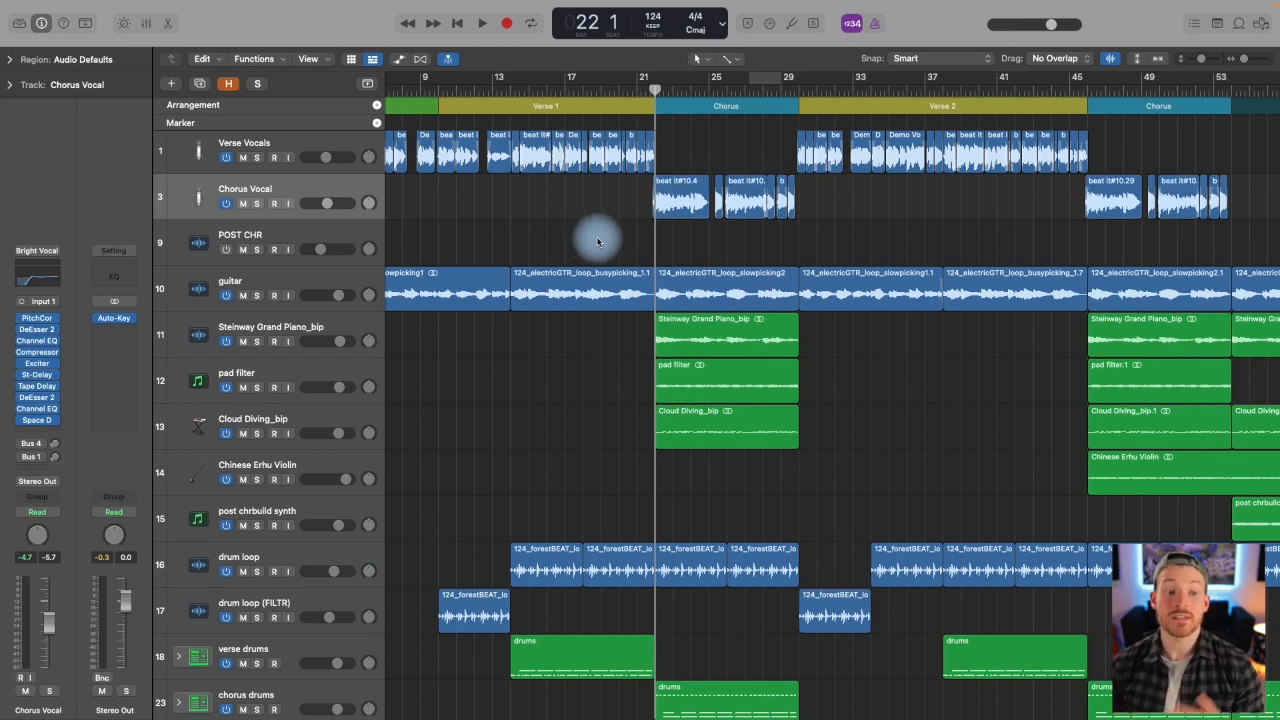
click(322, 193)
click(495, 205)
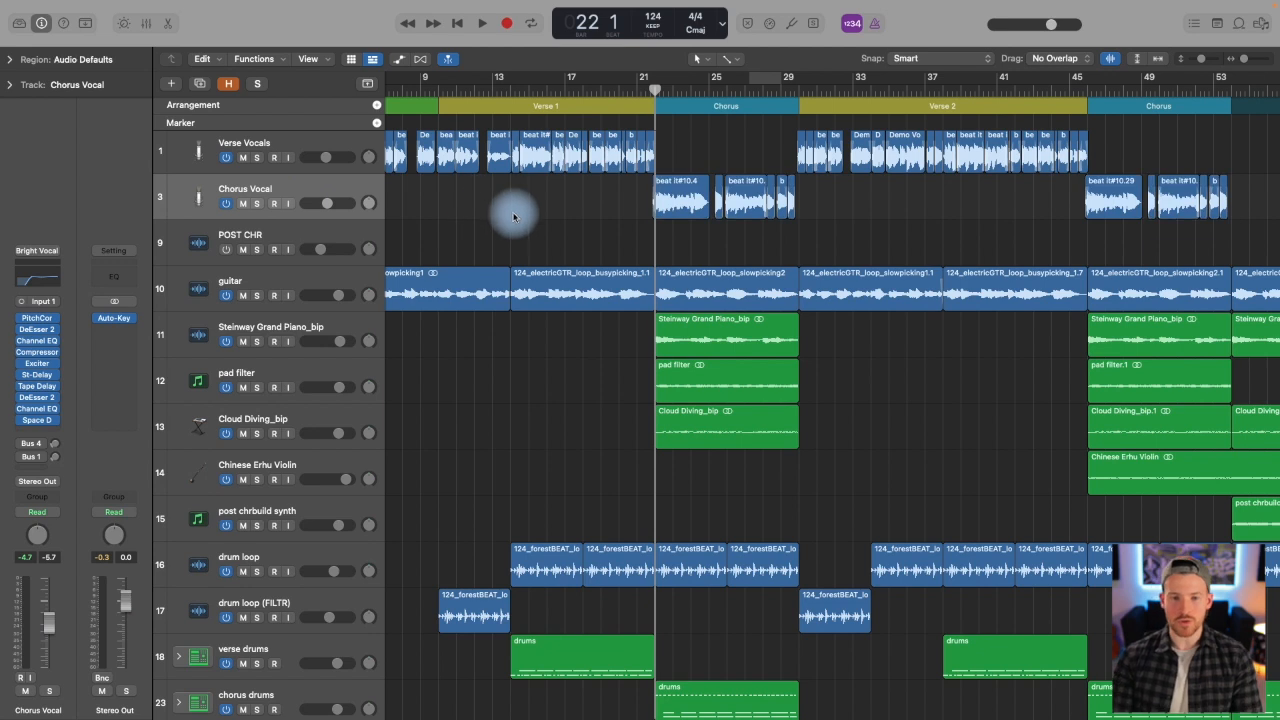
click(306, 188)
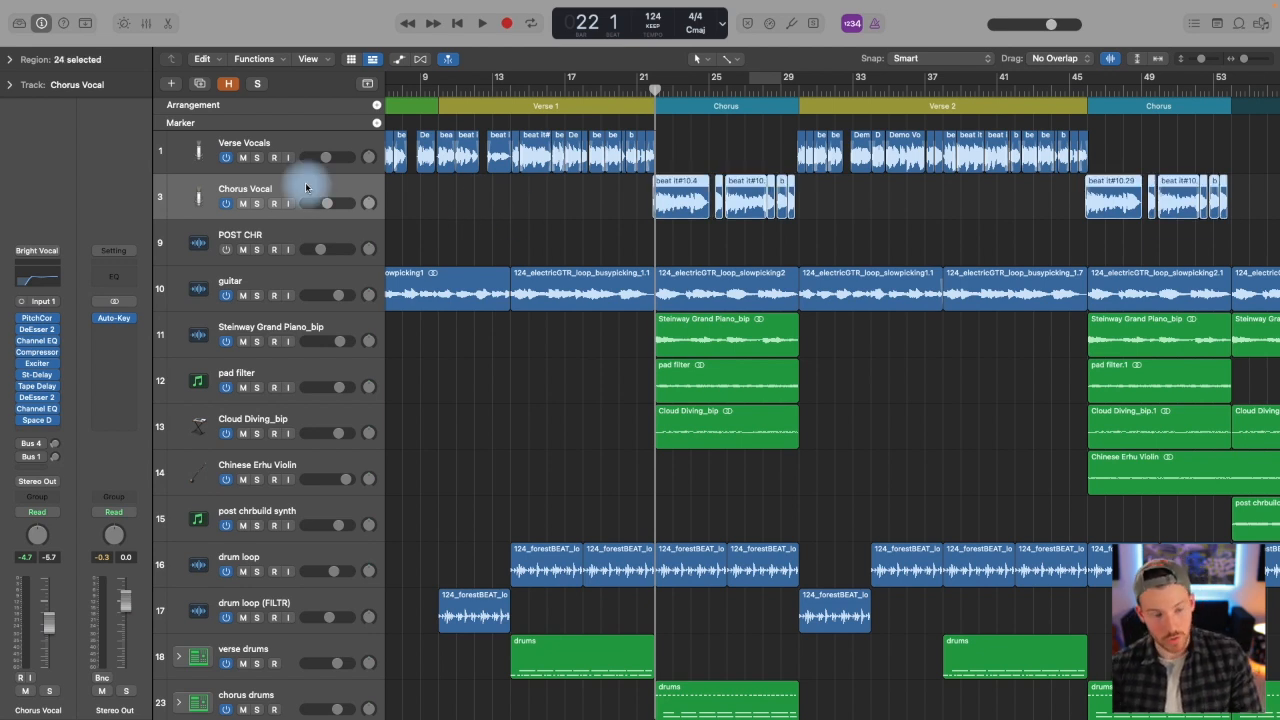
key(super+d)
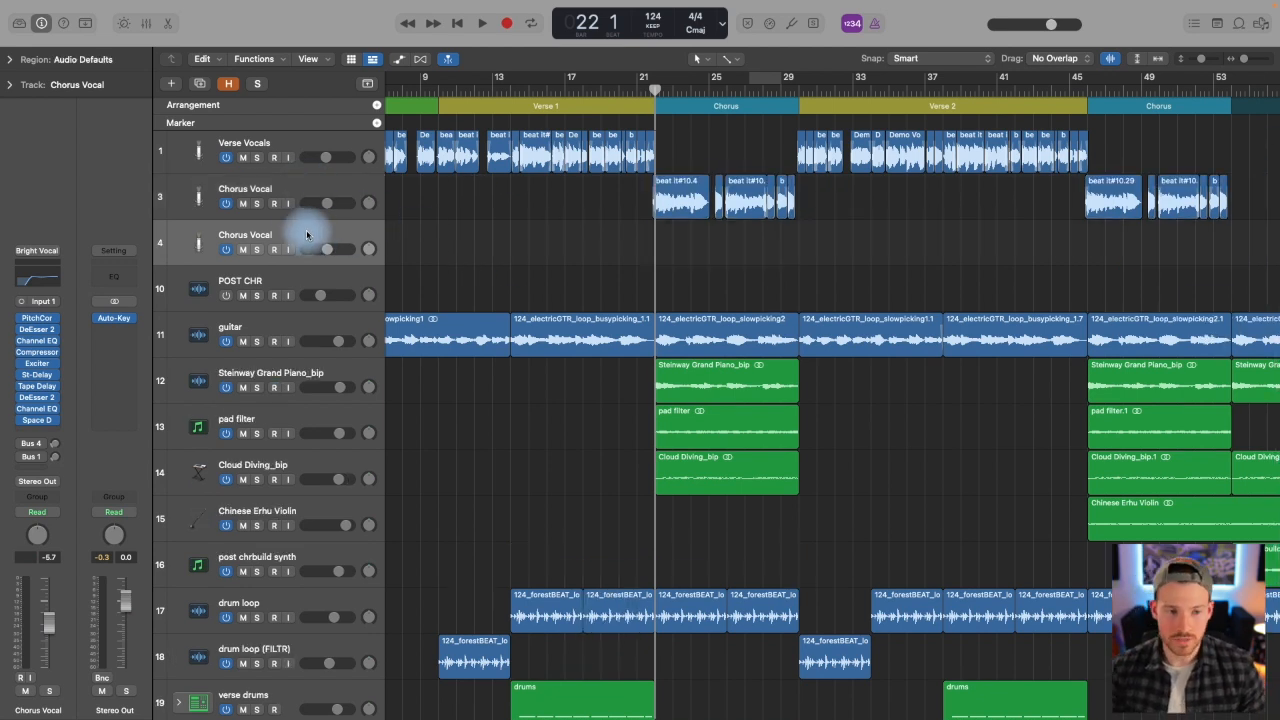
Step: Copy the first chorus's six vocal regions onto the duplicated track at the same position, and play the doubled vocal from bar 21
drag(587, 192, 794, 200)
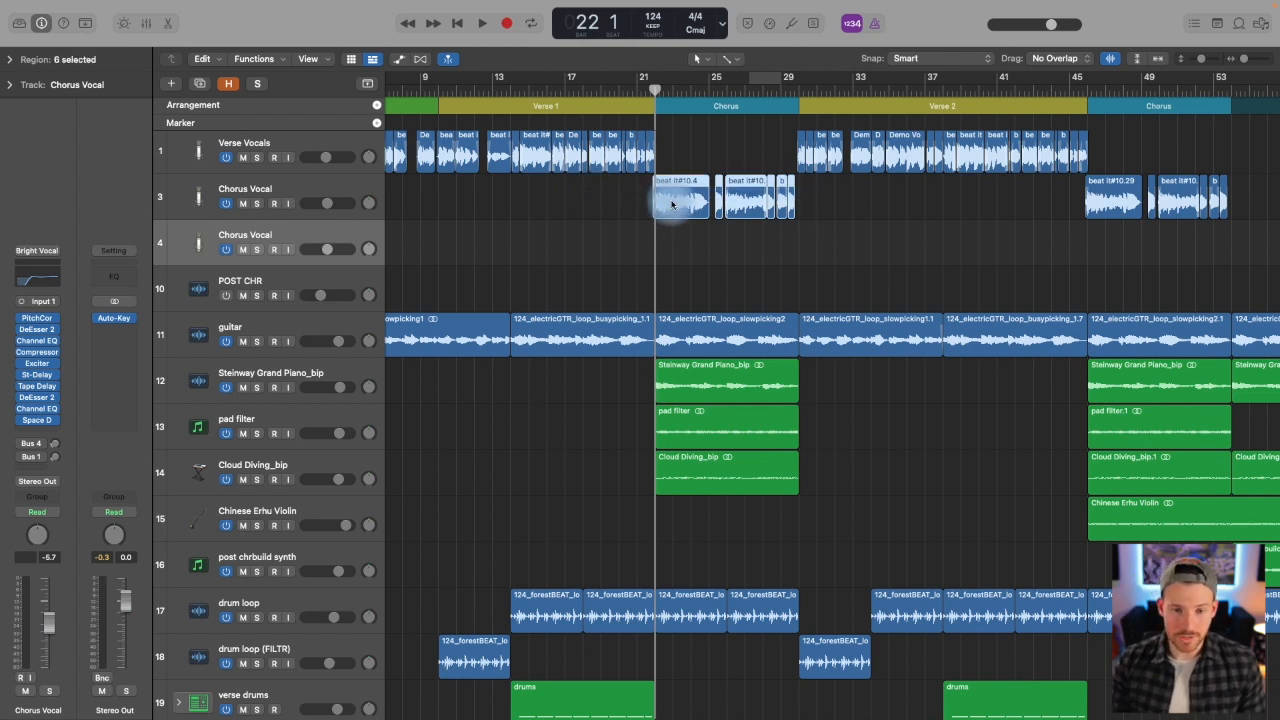
drag(672, 205, 672, 228)
click(637, 232)
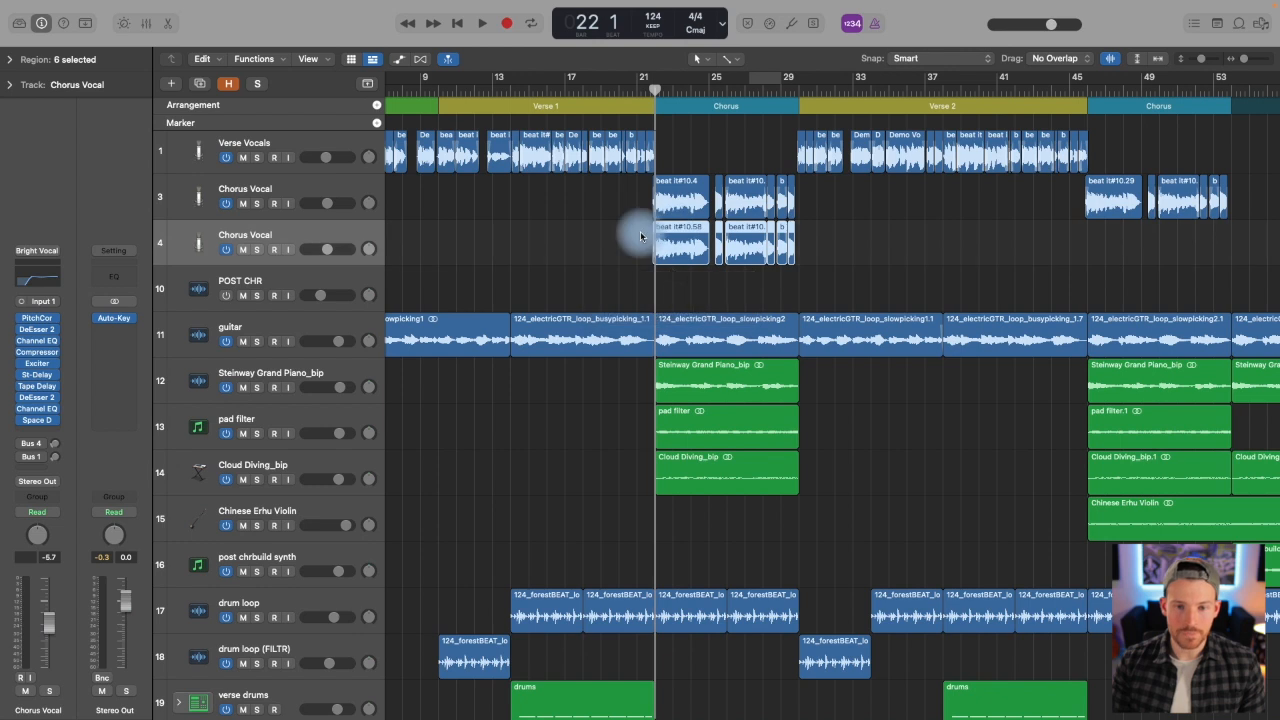
click(645, 87)
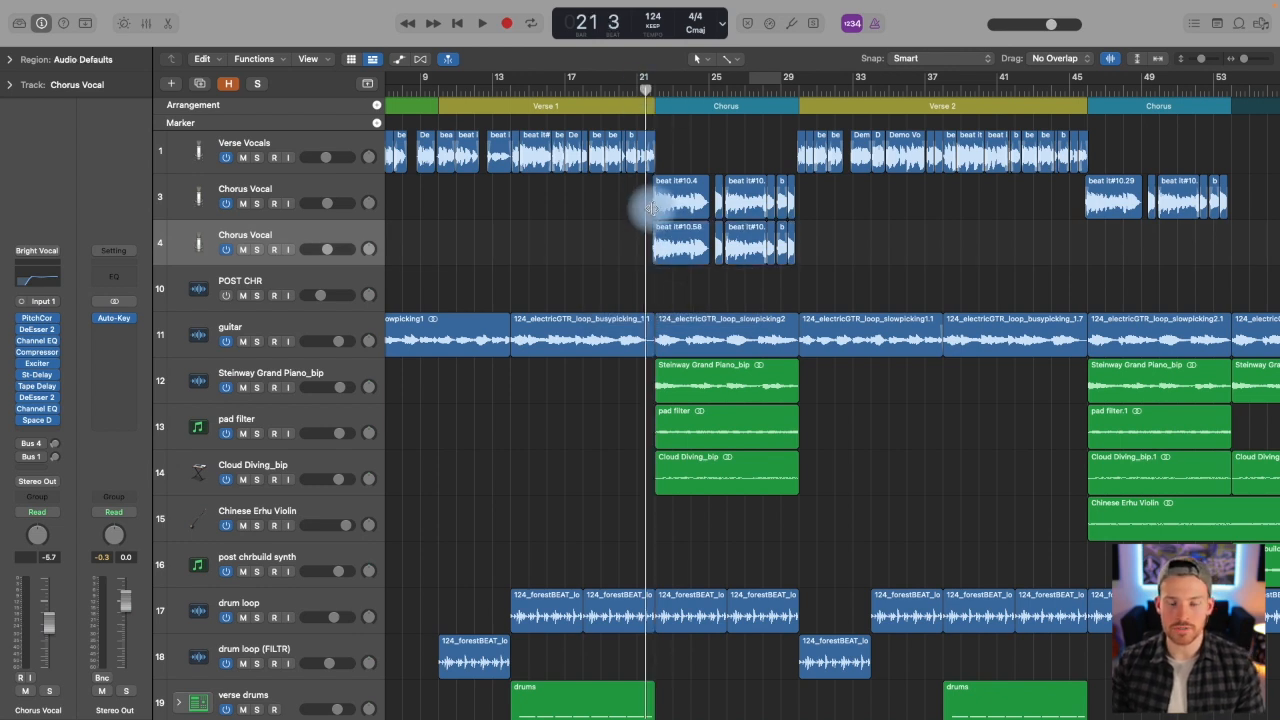
key(space)
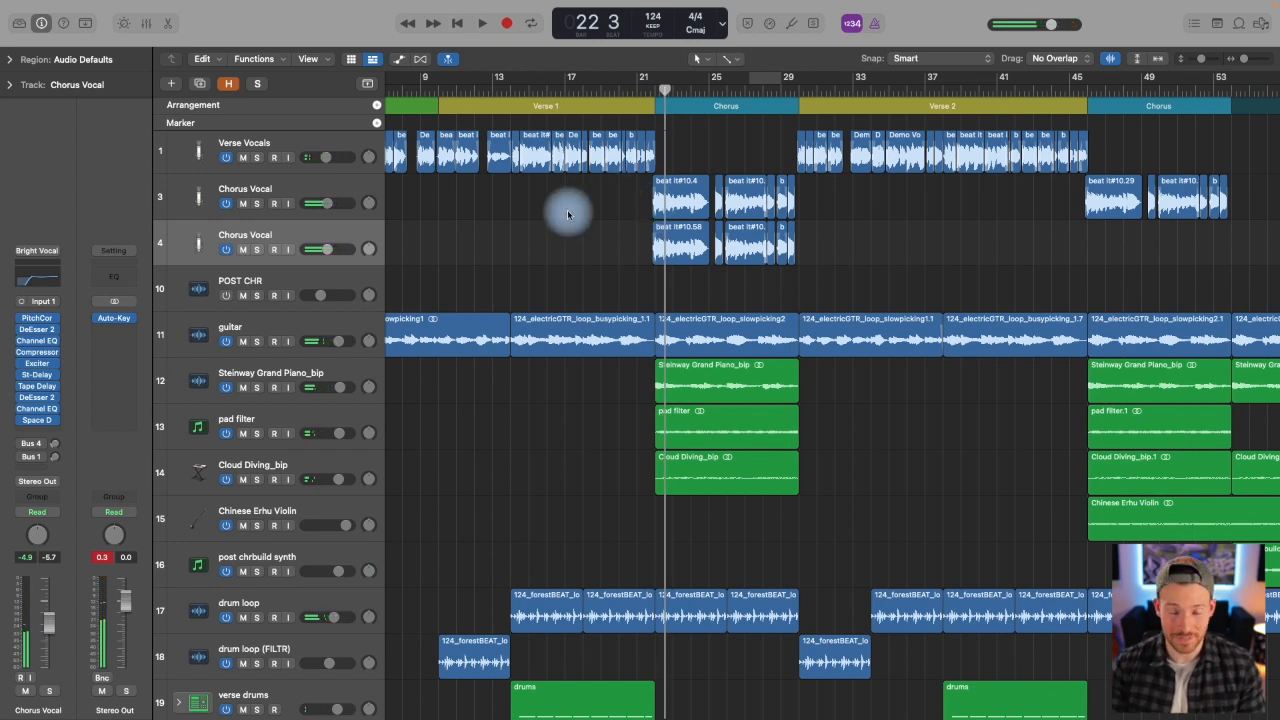
Step: Set an active cycle range over the first chorus, from bar 22 to bar 30
drag(1243, 60, 1249, 60)
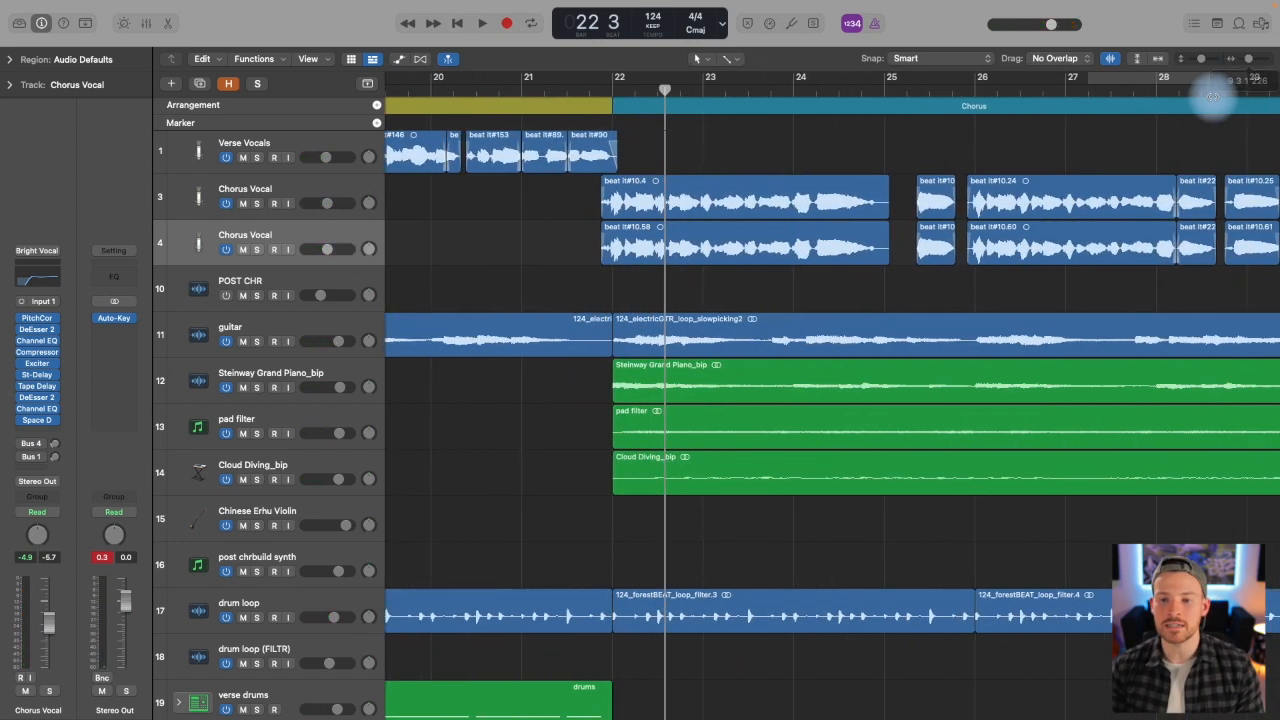
scroll(1212, 95, right, 5)
drag(414, 80, 1140, 92)
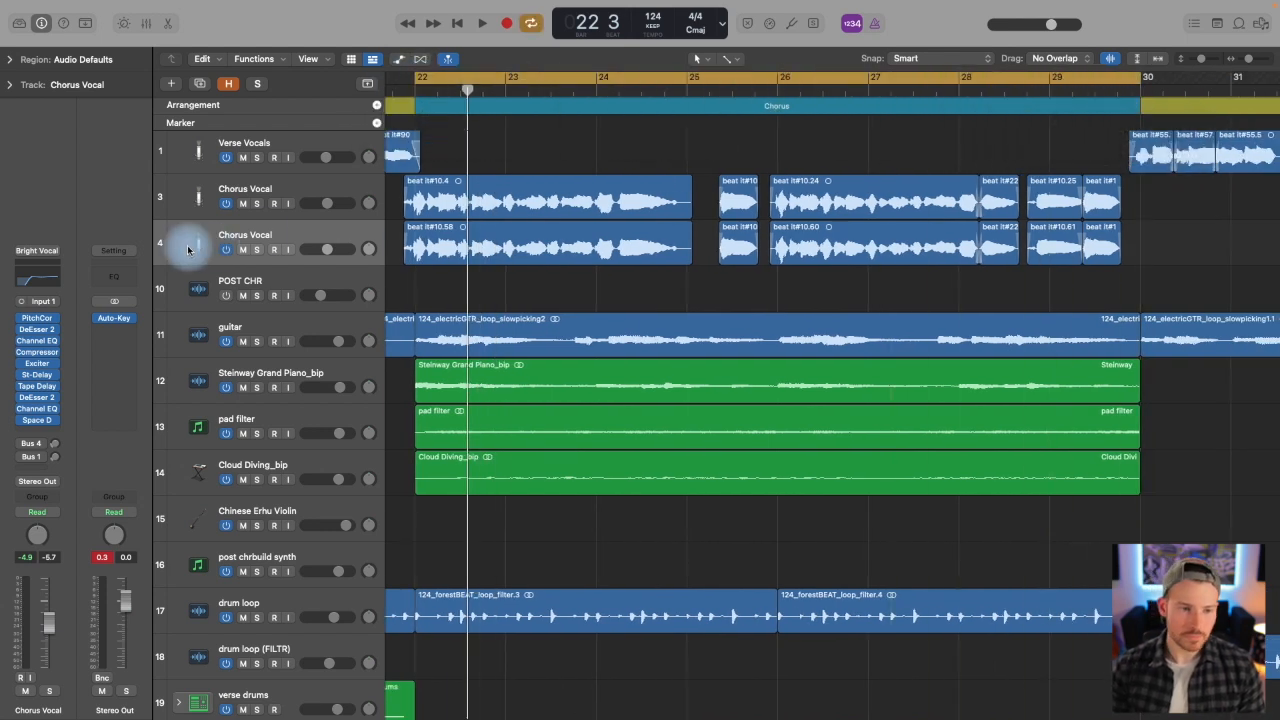
Step: Rename the duplicated Chorus Vocal track "chorus dub" and solo it
click(264, 234)
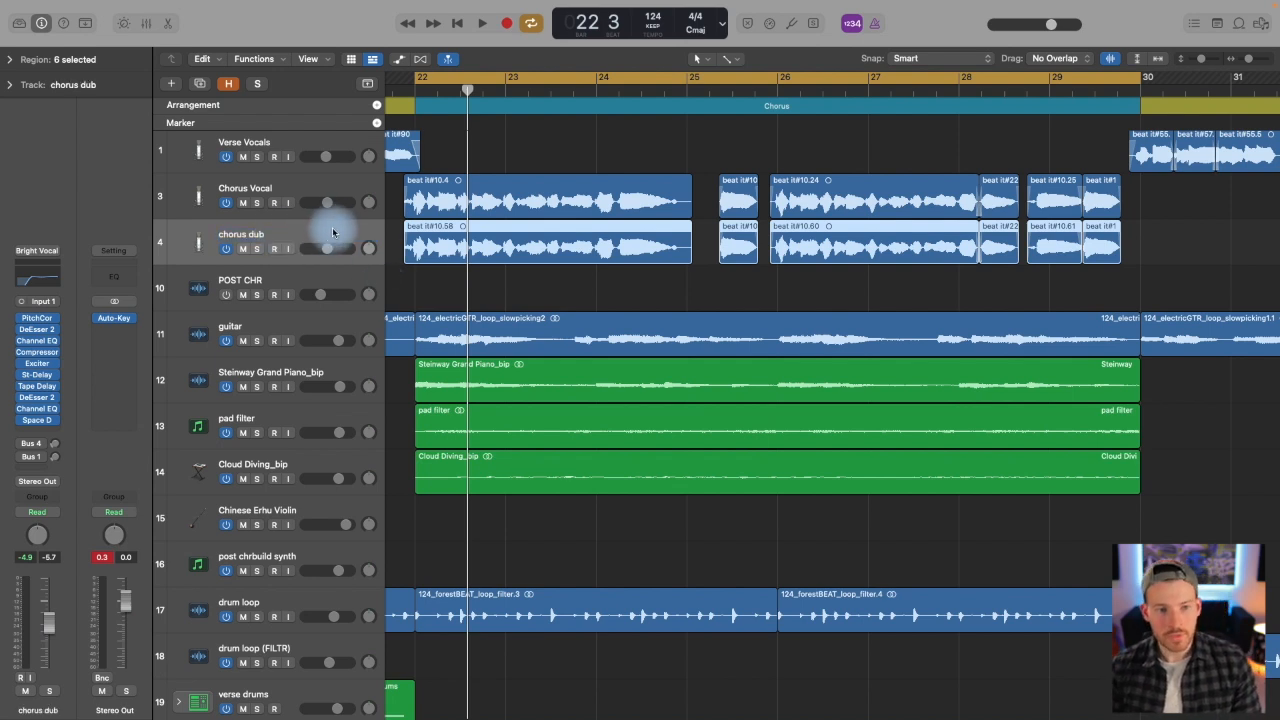
click(257, 249)
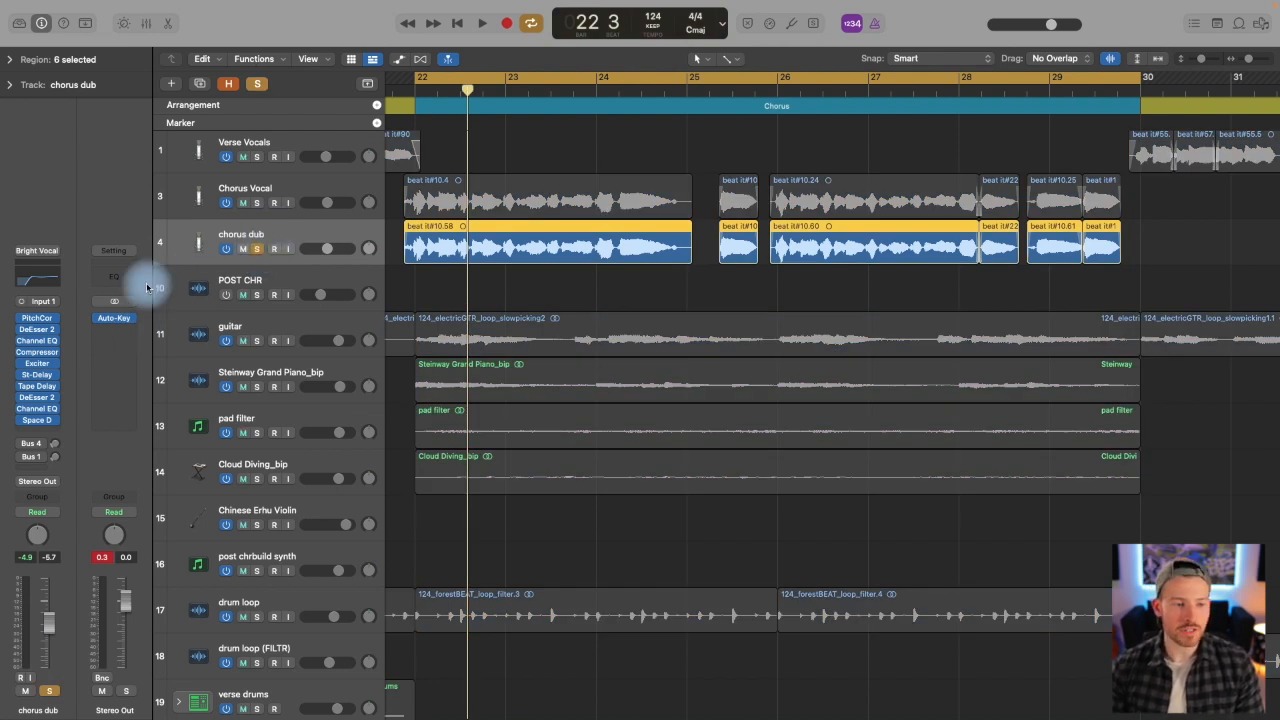
Step: Add the Vocal Transformer effect after Space Designer on the chorus dub channel
click(36, 426)
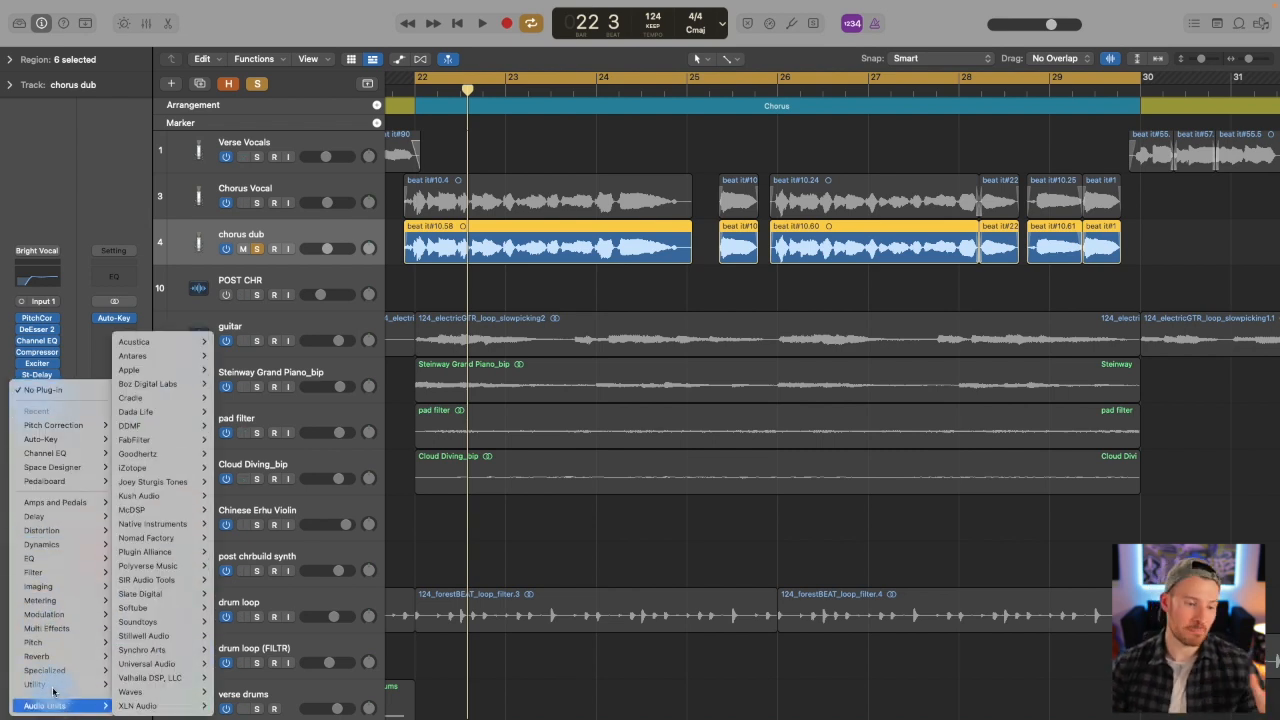
mouse_move(59, 647)
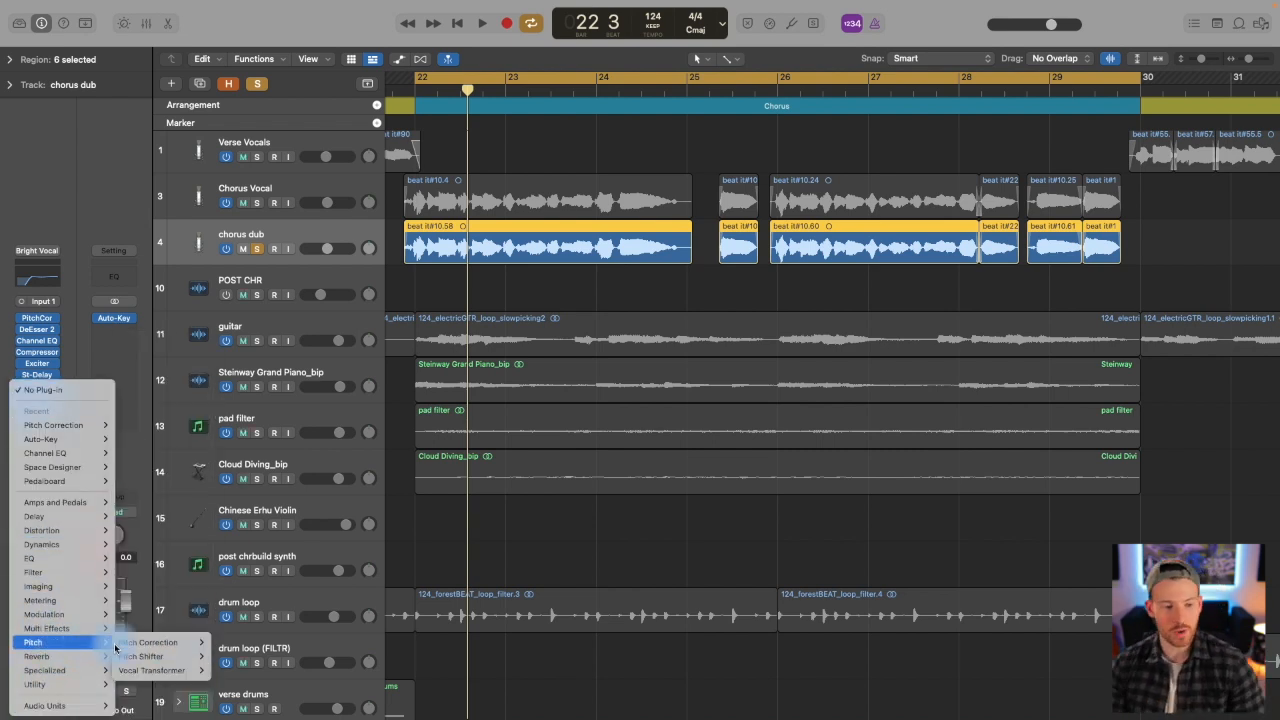
mouse_move(170, 670)
click(233, 672)
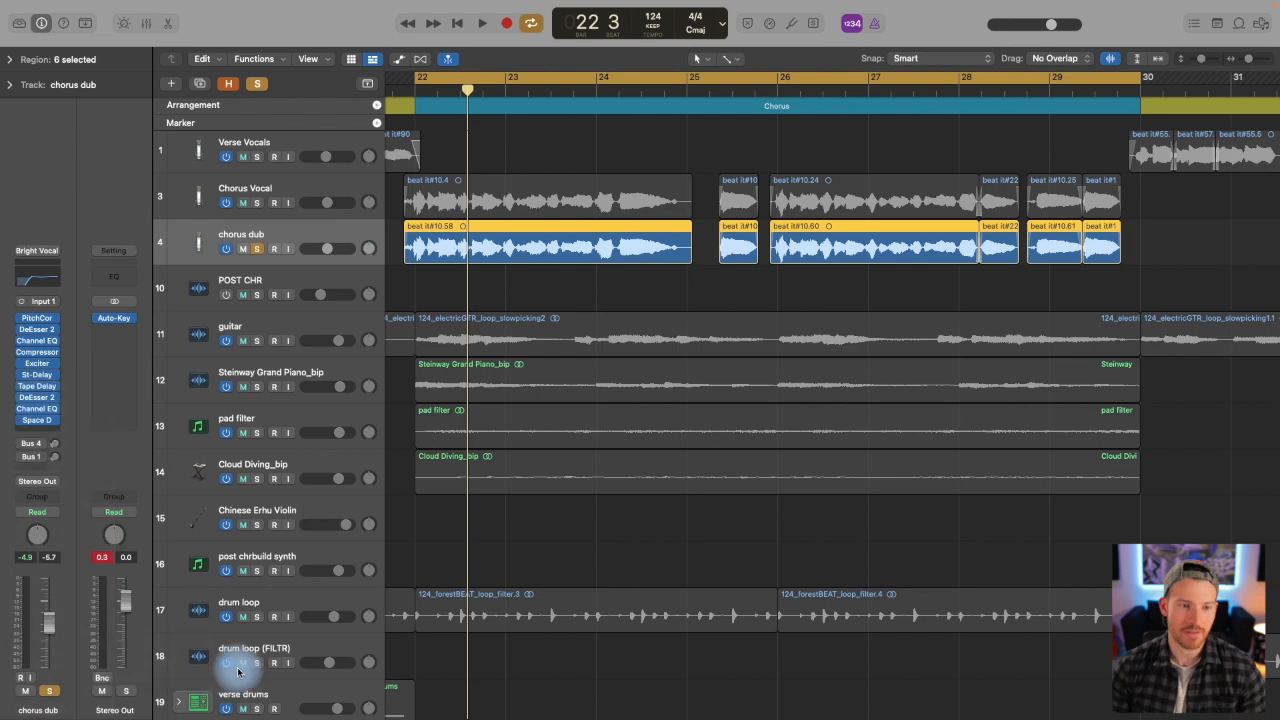
drag(514, 177, 721, 286)
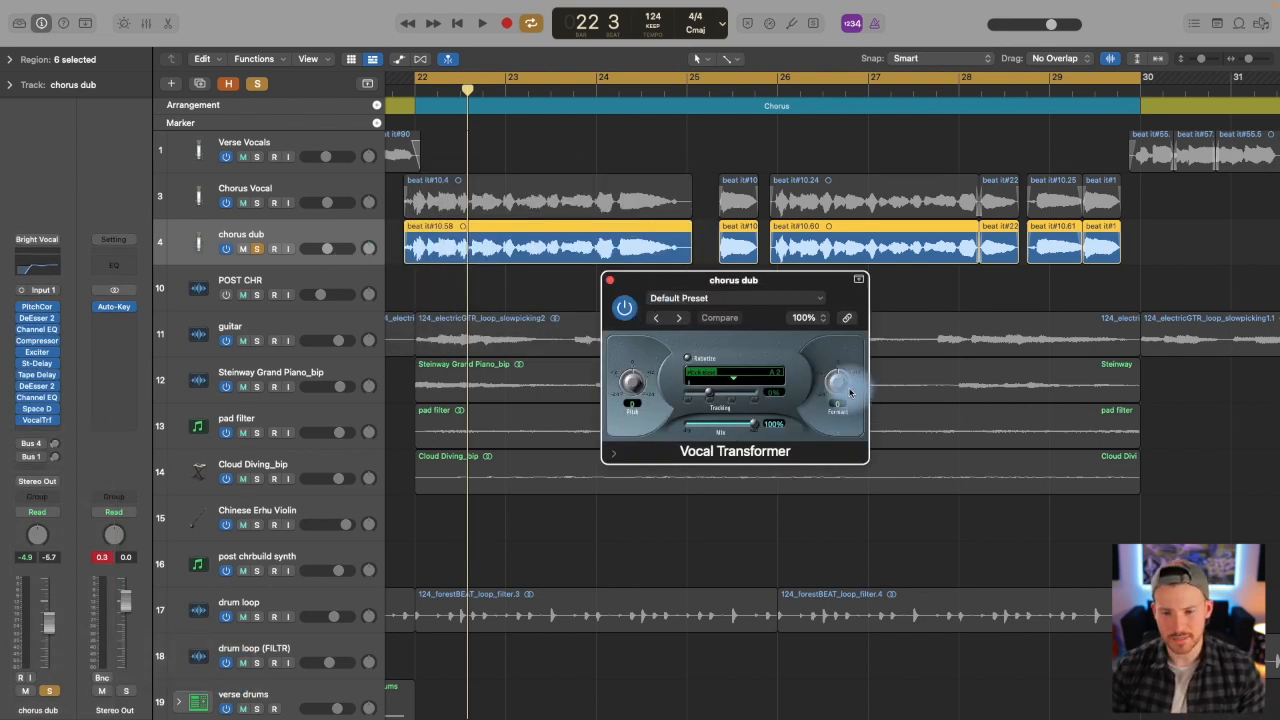
Step: Lower the Vocal Transformer's formant to about -6 while playing the soloed chorus dub
key(space)
drag(850, 393, 838, 405)
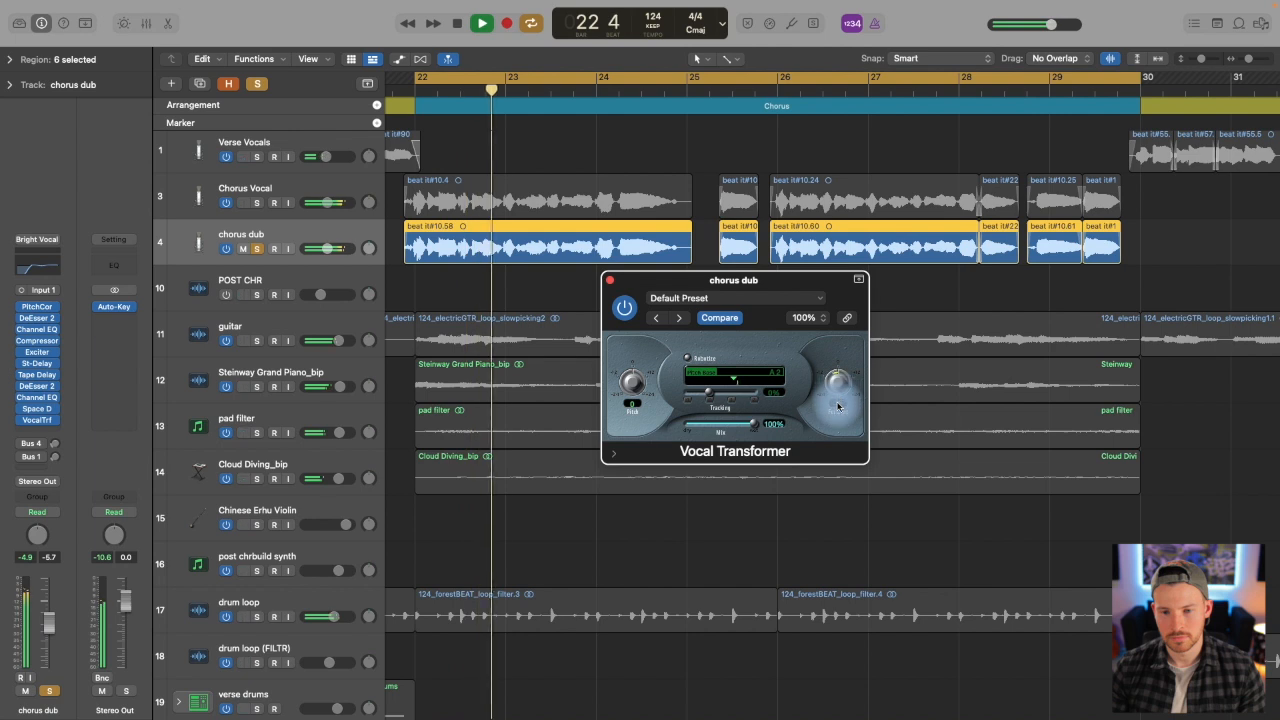
mouse_move(838, 405)
mouse_down()
mouse_move(840, 368)
mouse_move(840, 423)
mouse_up()
key(space)
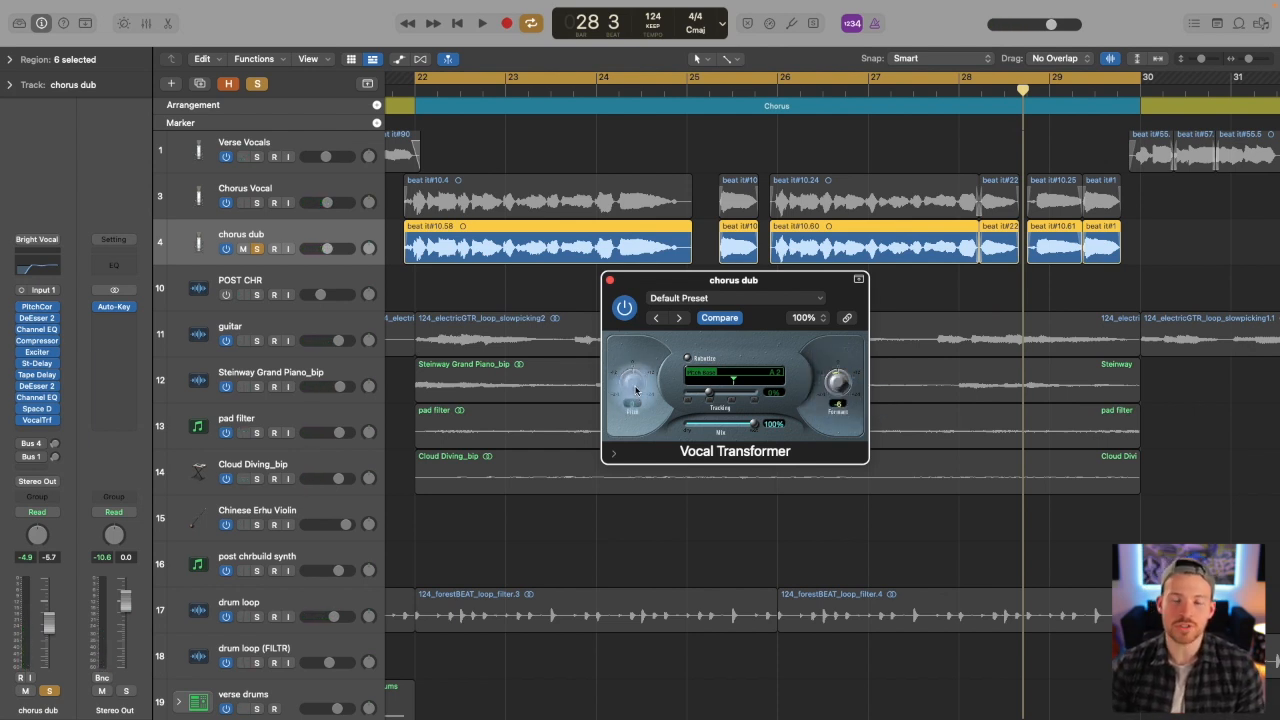
Step: Try raising the Vocal Transformer's pitch to +14 during playback, and set it back to 0
key(space)
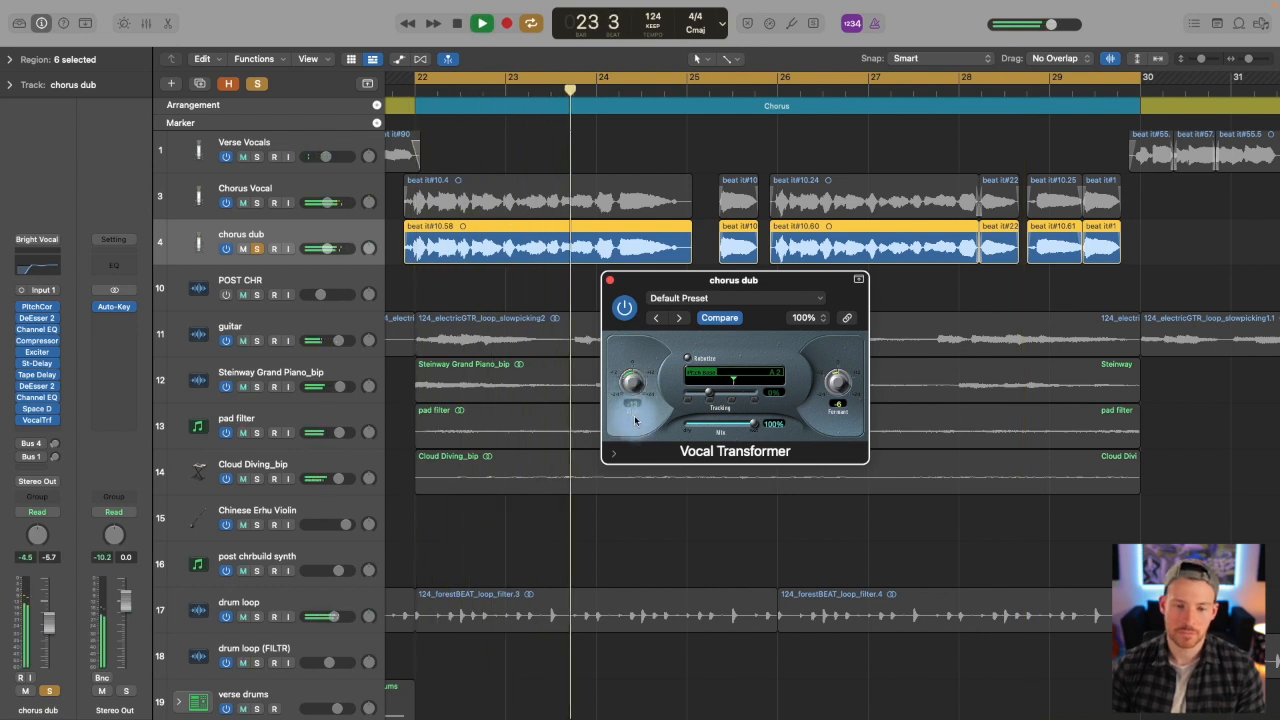
drag(634, 420, 641, 320)
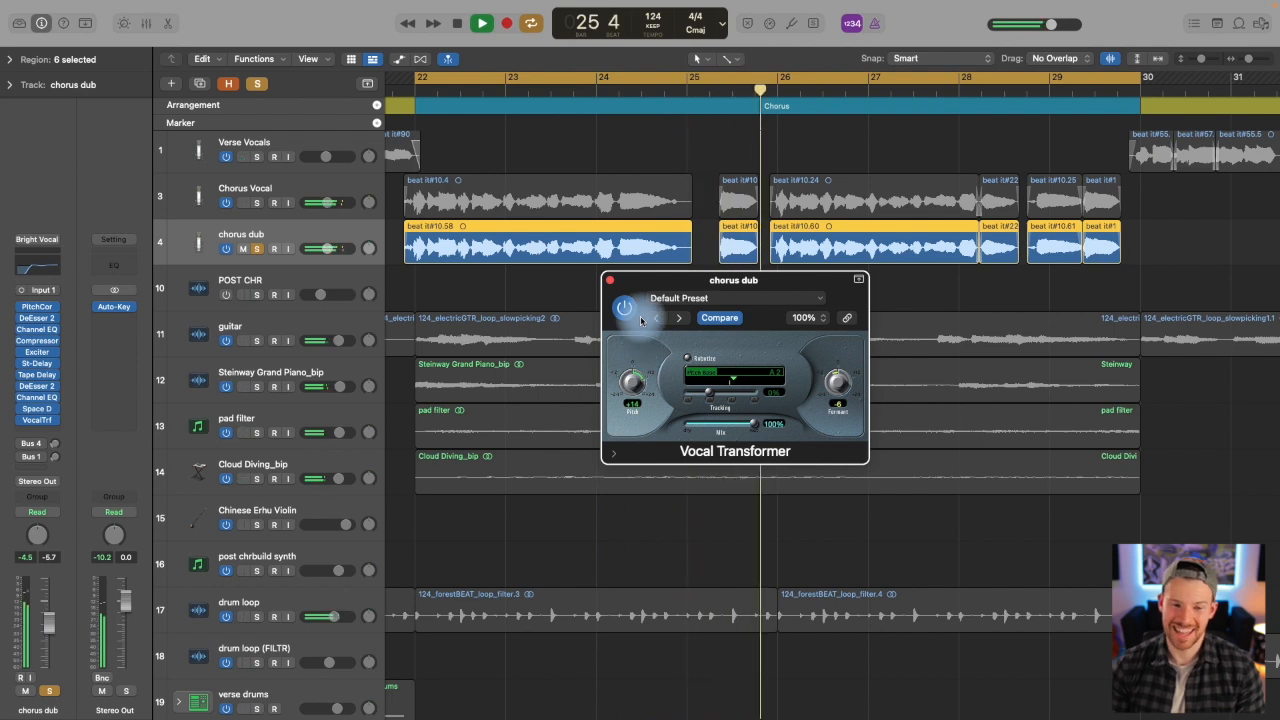
drag(642, 319, 632, 390)
key(space)
Step: Fine-tune the Vocal Transformer's formant to about -5 while playing the soloed chorus dub
drag(840, 387, 838, 380)
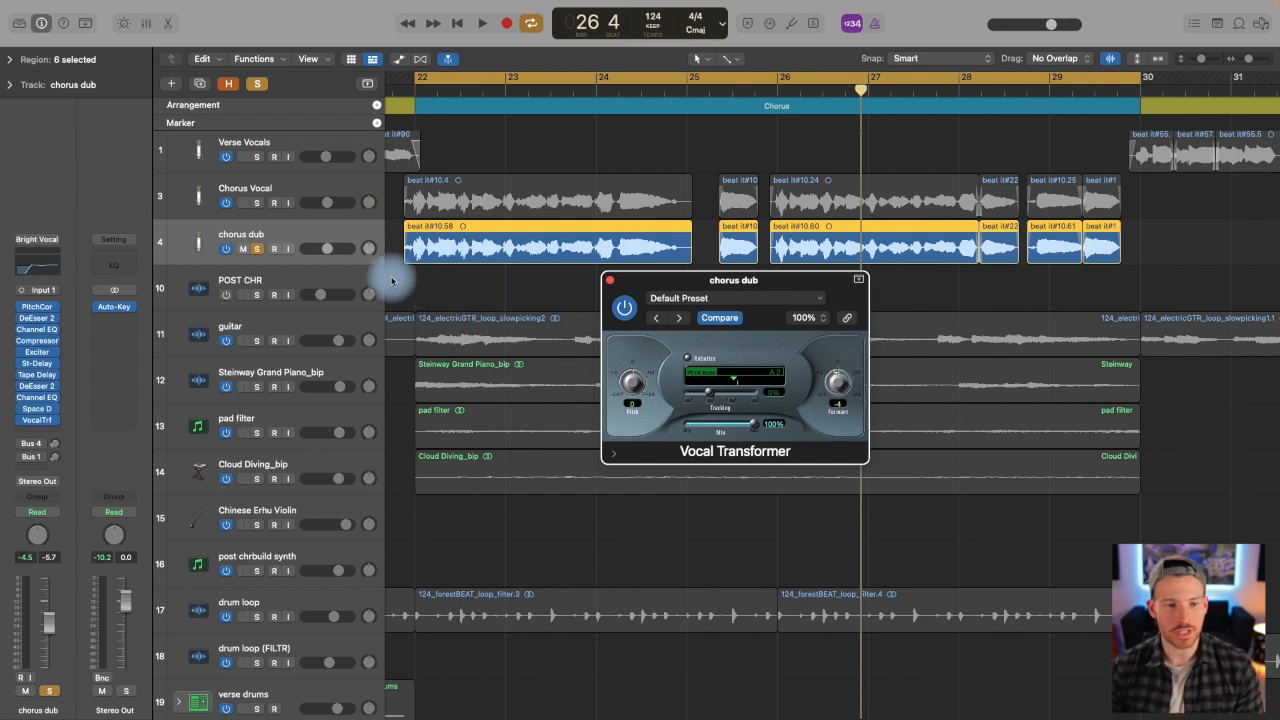
key(space)
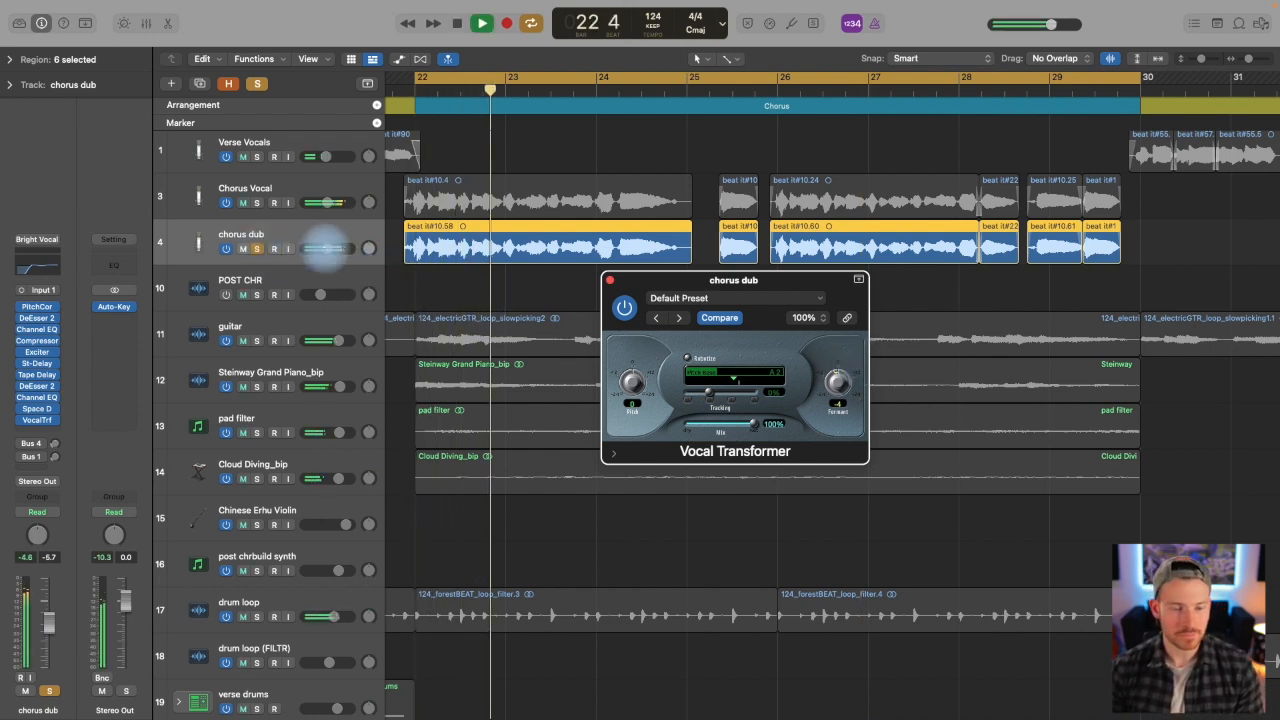
drag(838, 383, 840, 386)
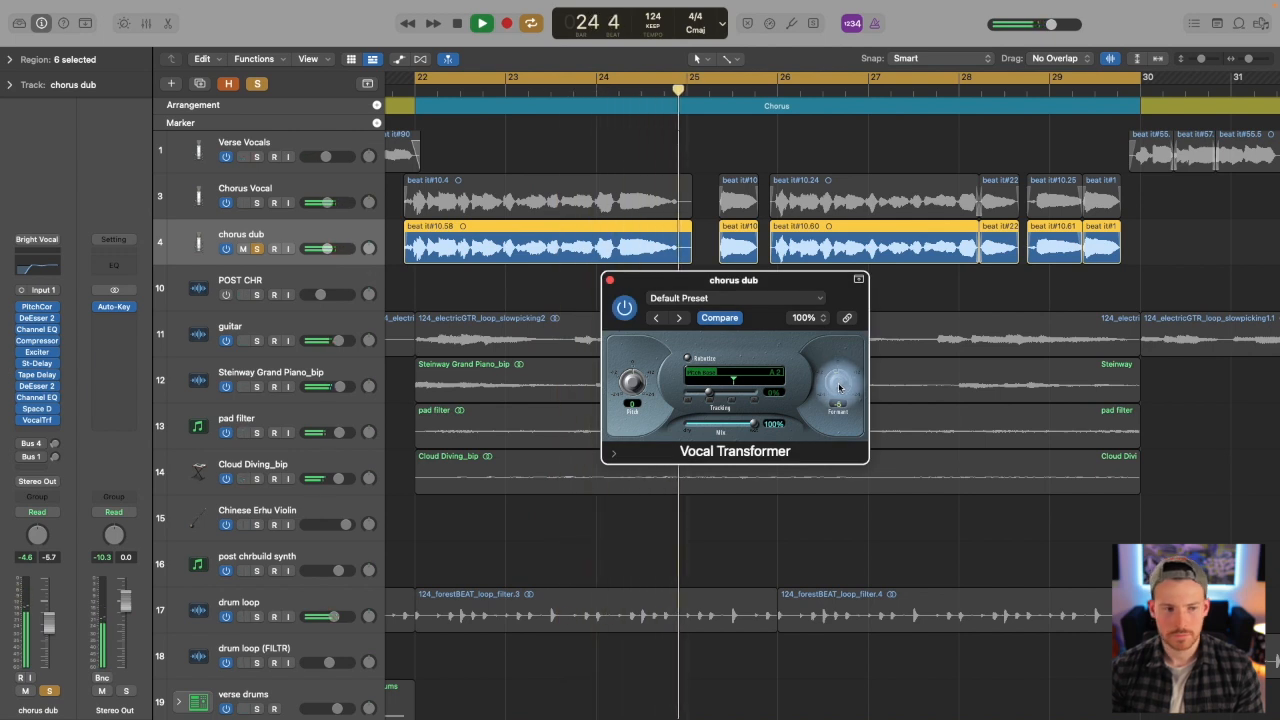
key(space)
Step: Move Vocal Transformer to the start of the chorus dub's effect chain, ahead of Pitch Correction
drag(53, 390, 48, 427)
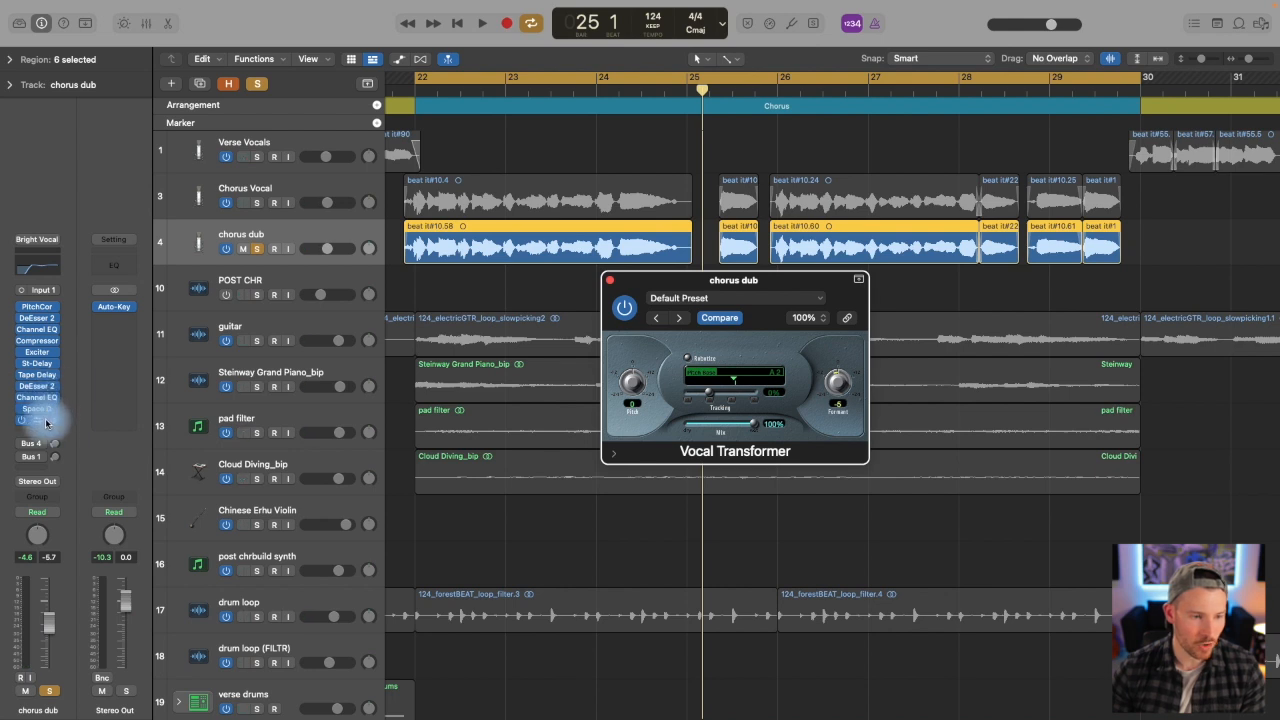
drag(46, 422, 52, 344)
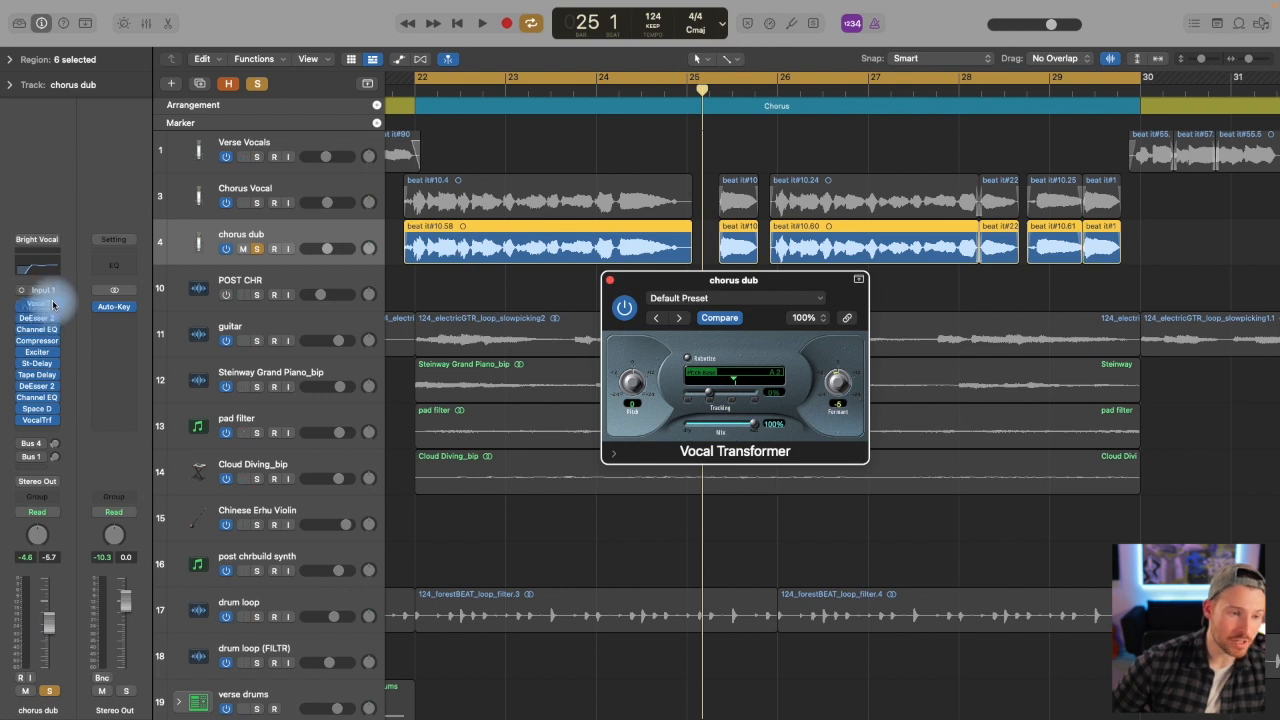
drag(53, 305, 45, 310)
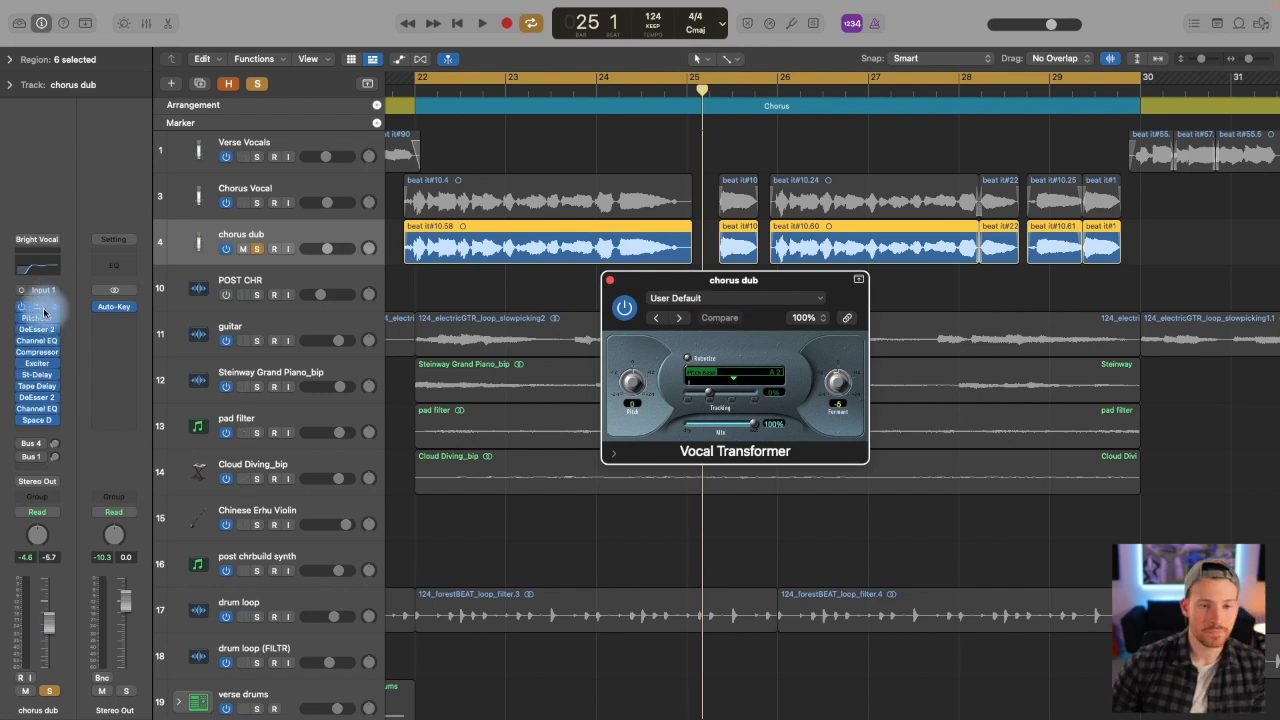
Step: Bypass the Exciter, Stereo Delay and Tape Delay on chorus dub while the chorus plays
key(space)
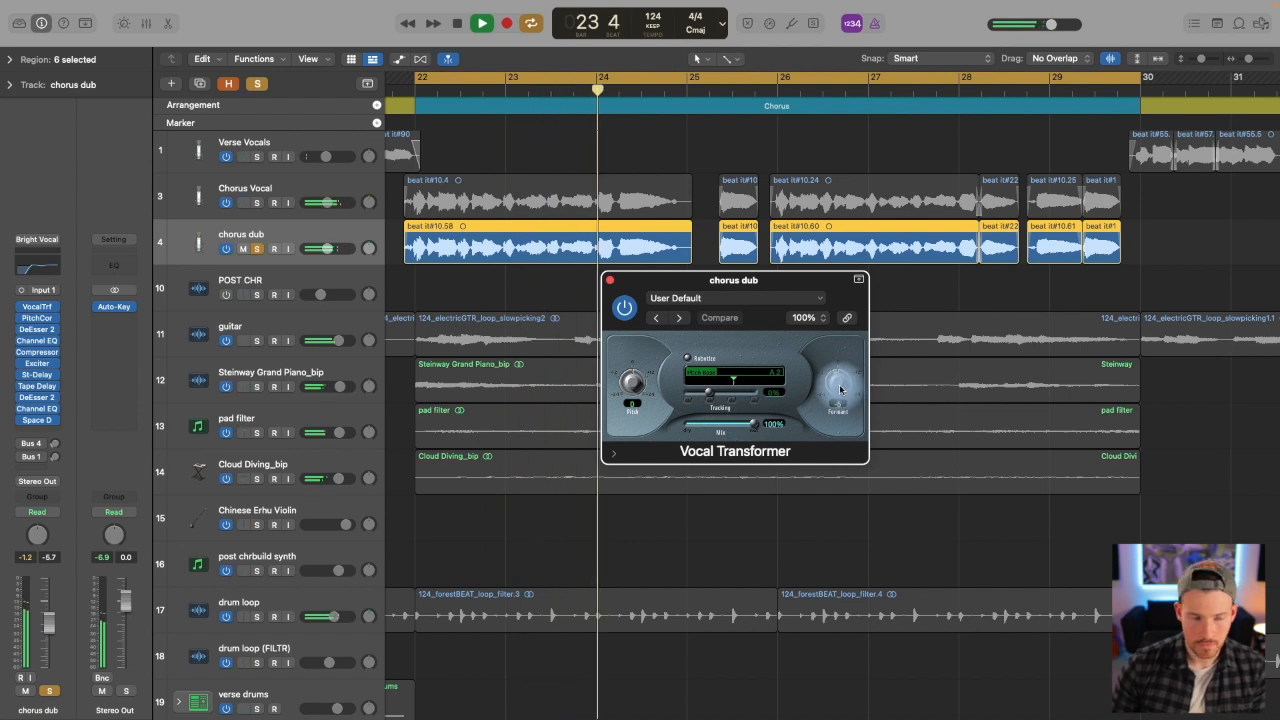
click(22, 368)
click(22, 368)
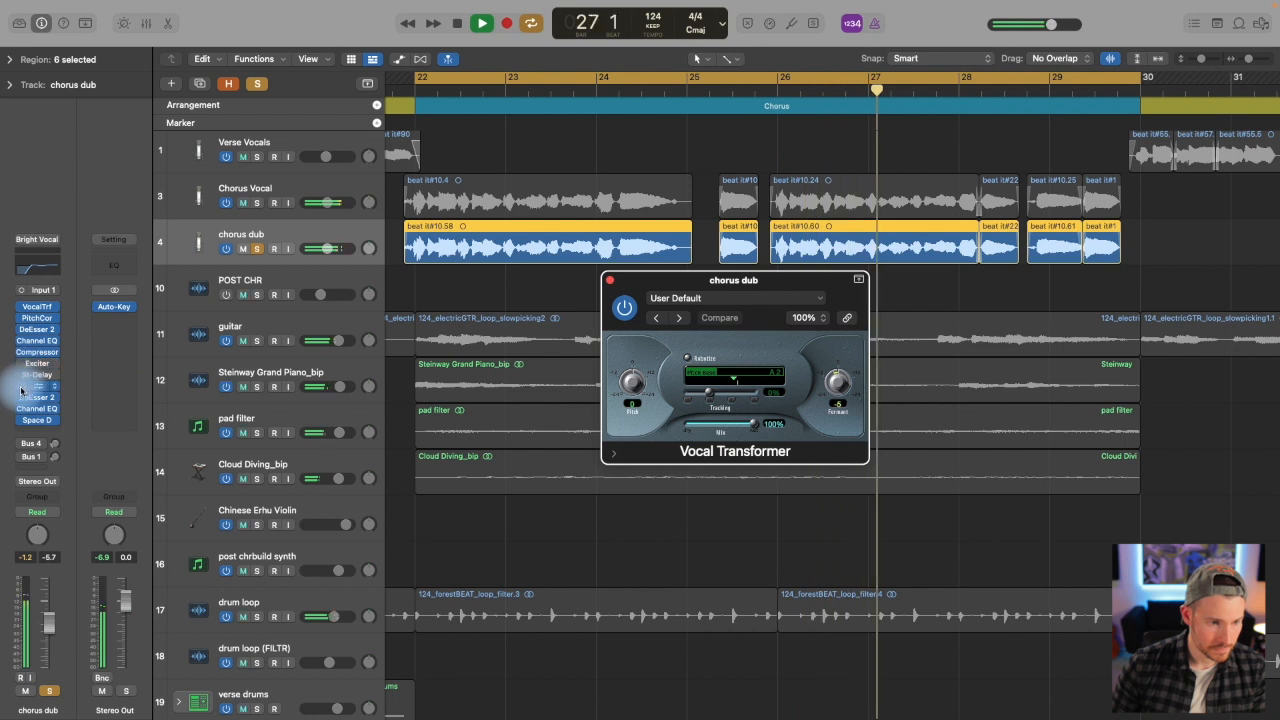
click(20, 388)
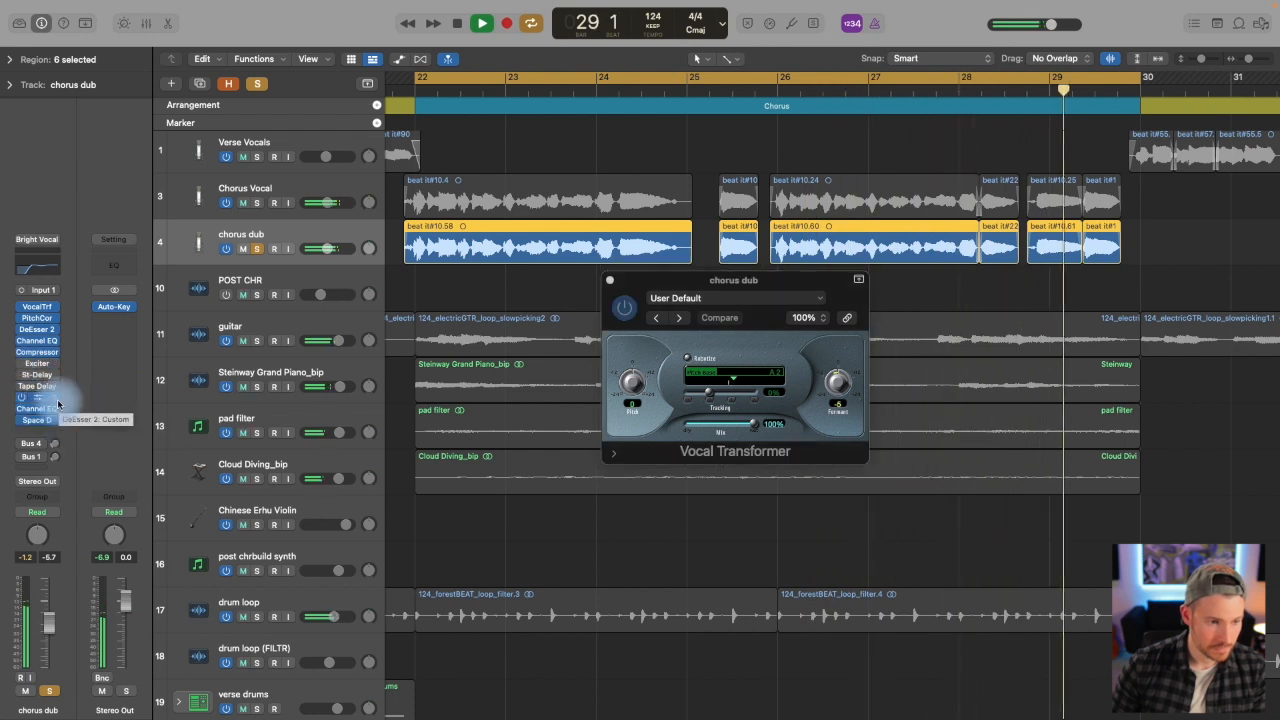
Step: Lower chorus dub's volume to -10.6 dB, checking it in the full mix and soloed together with Chorus Vocal
click(256, 248)
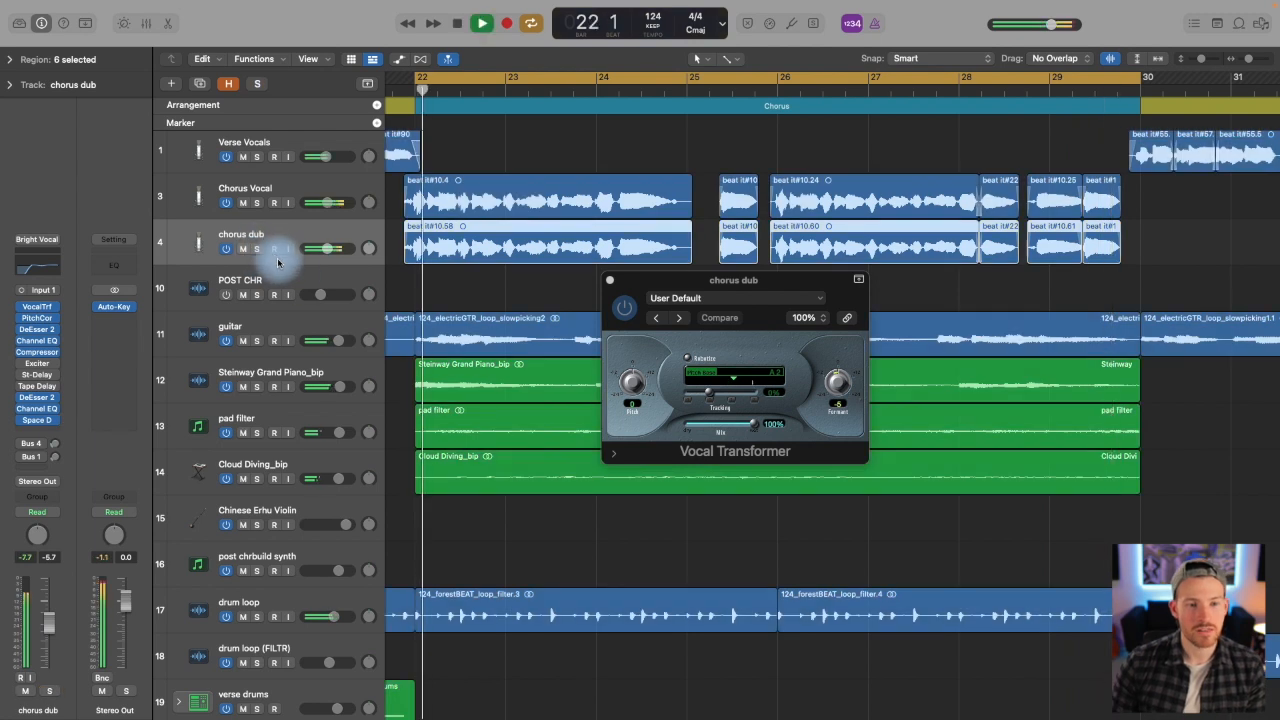
drag(314, 249, 306, 248)
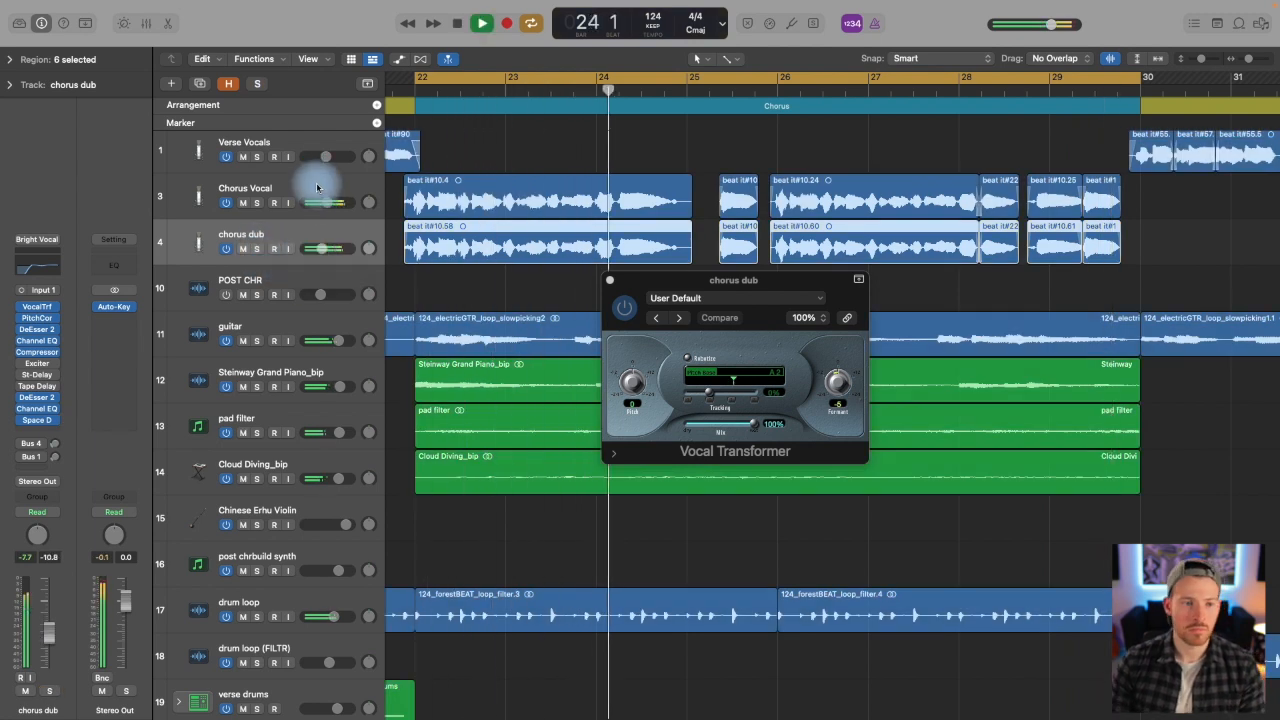
click(257, 203)
click(257, 249)
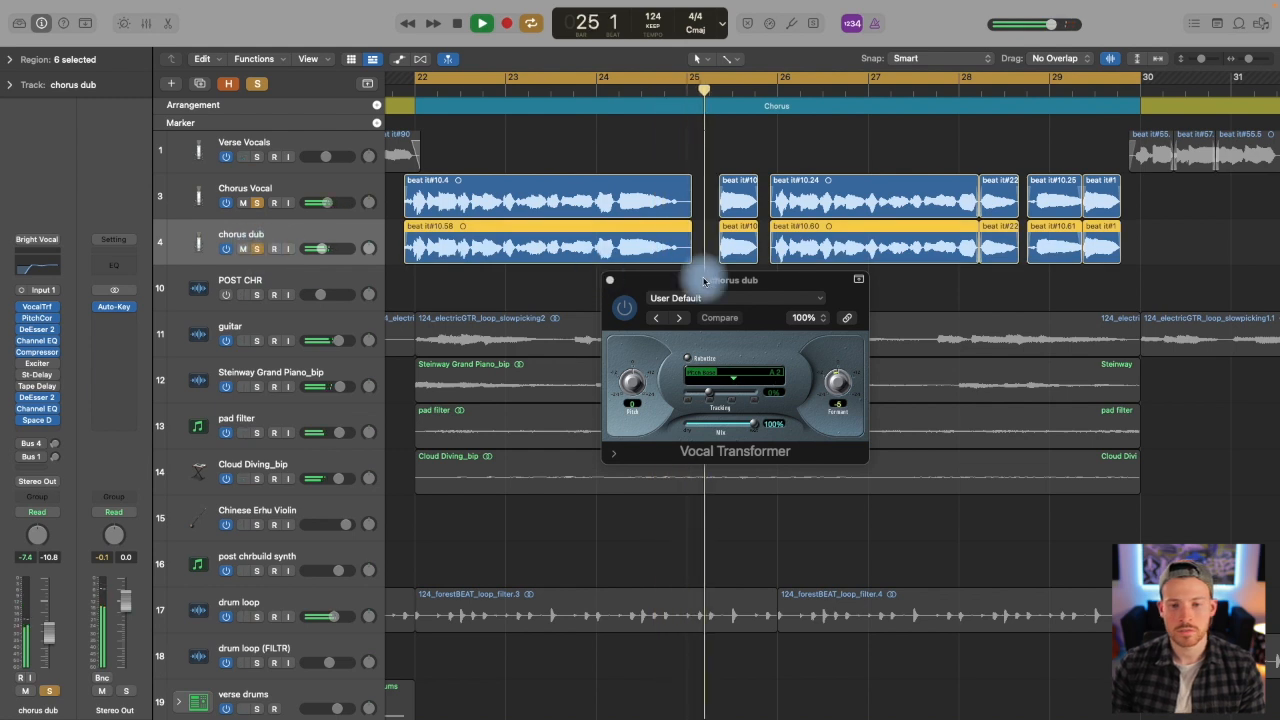
drag(705, 281, 632, 286)
click(545, 283)
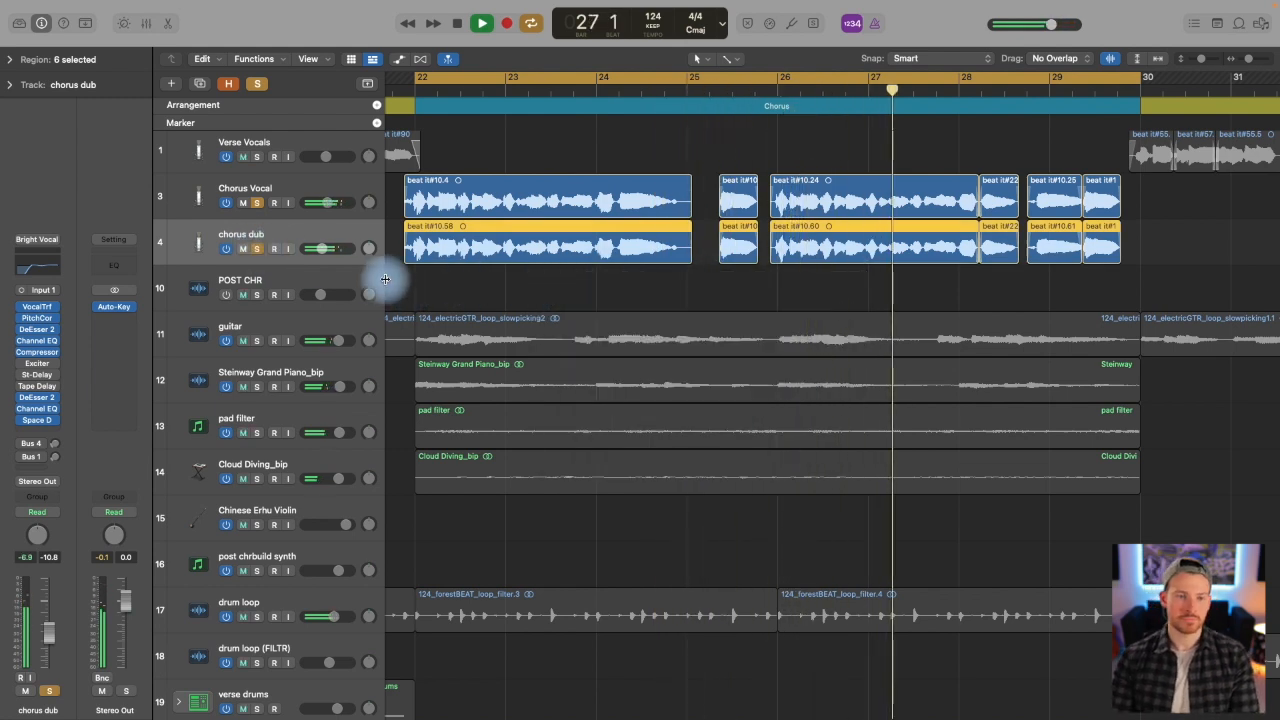
drag(336, 247, 335, 246)
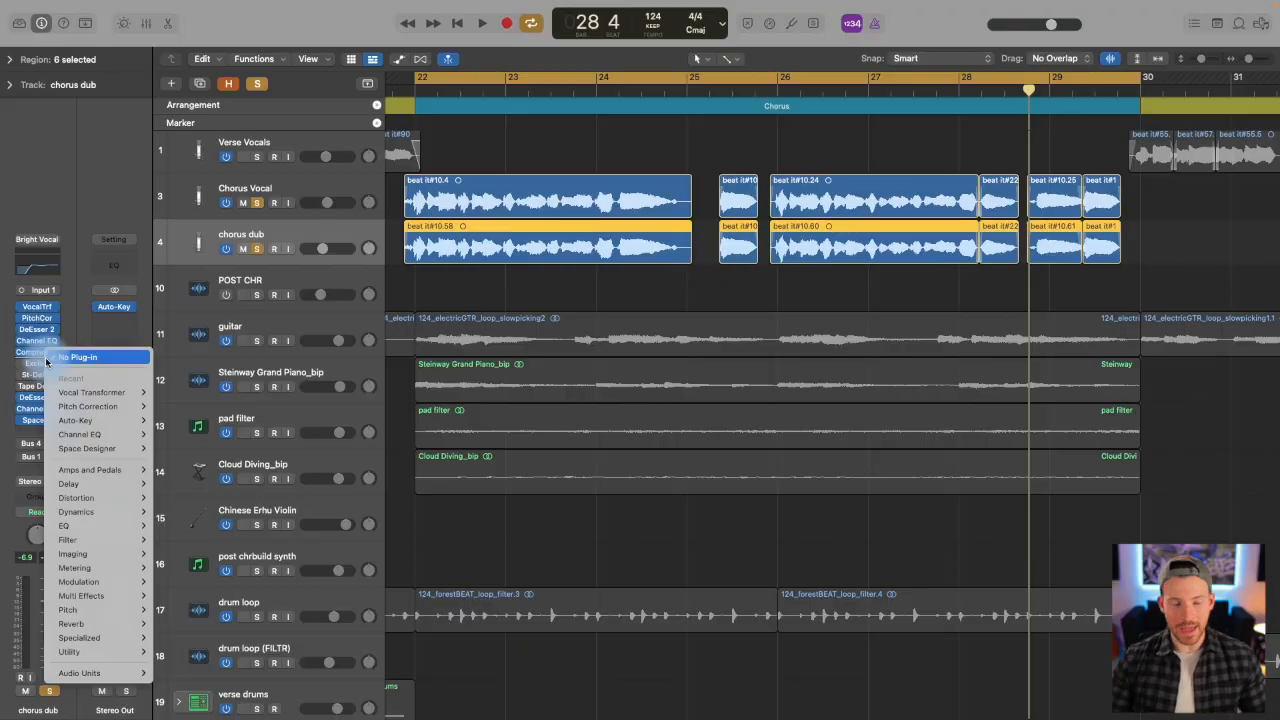
Step: Insert the Spreader modulation effect on chorus dub between the Compressor and the Exciter
mouse_move(104, 519)
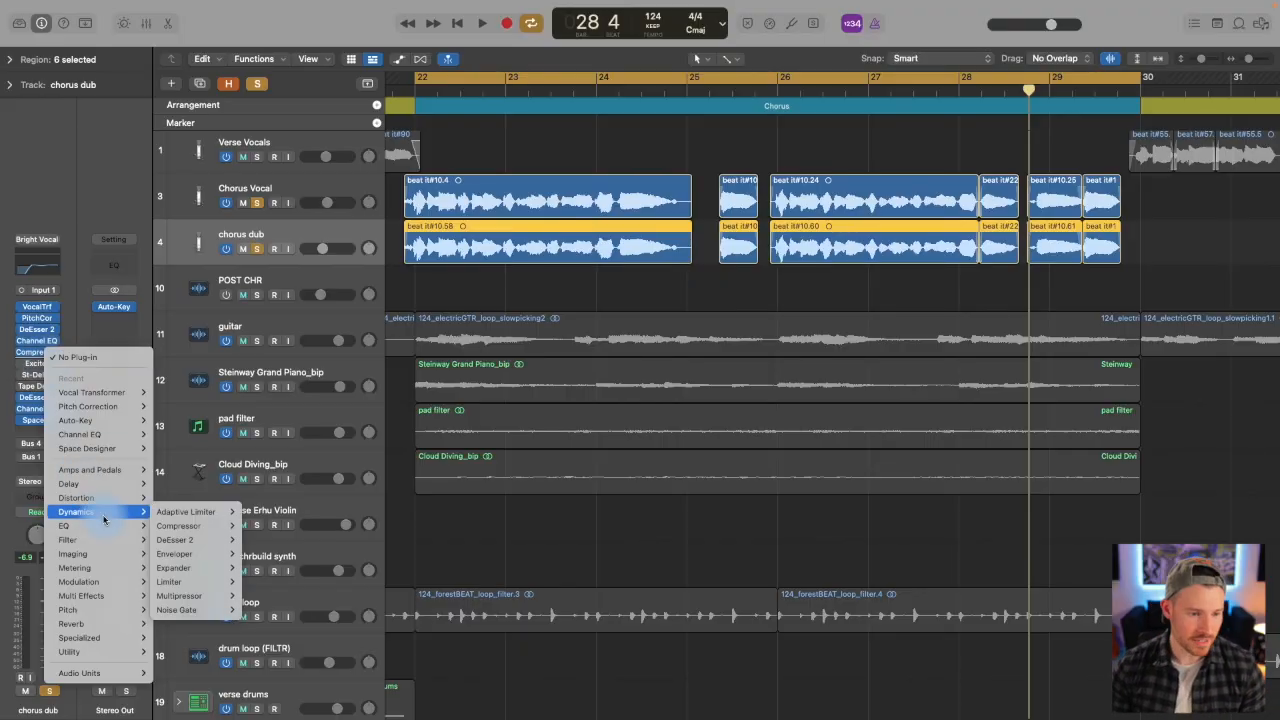
mouse_move(93, 588)
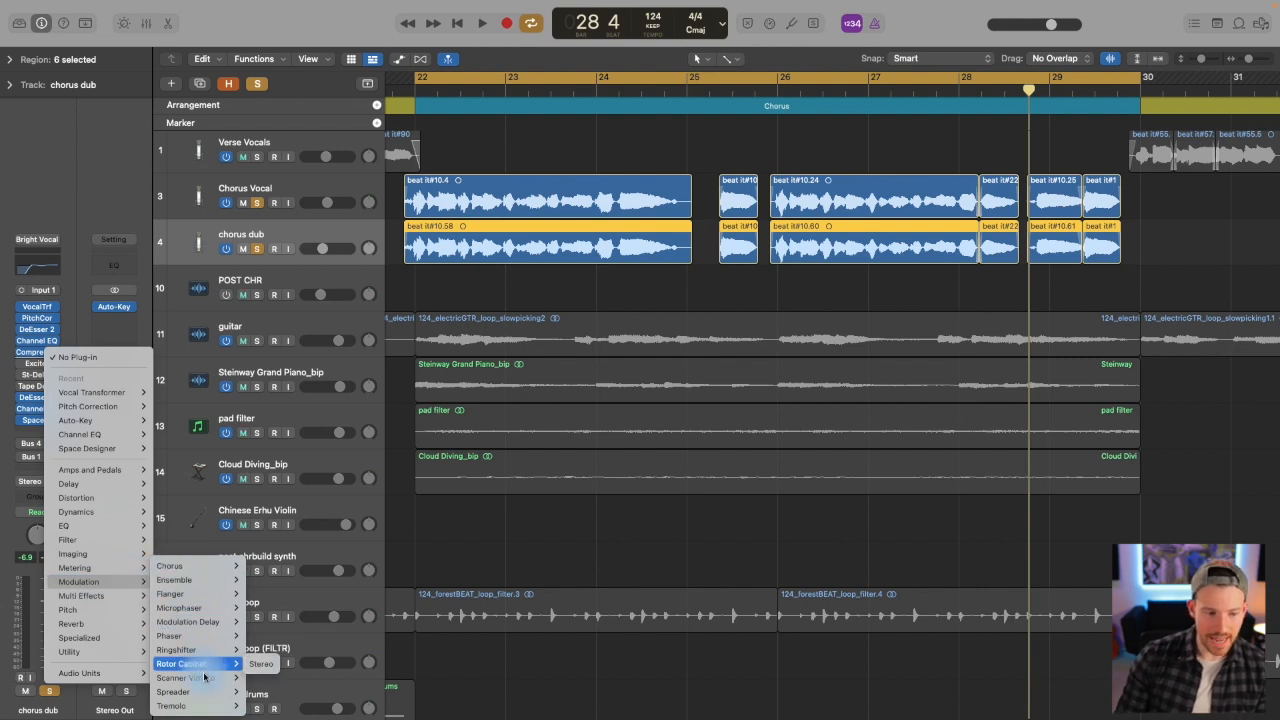
mouse_move(199, 706)
click(262, 692)
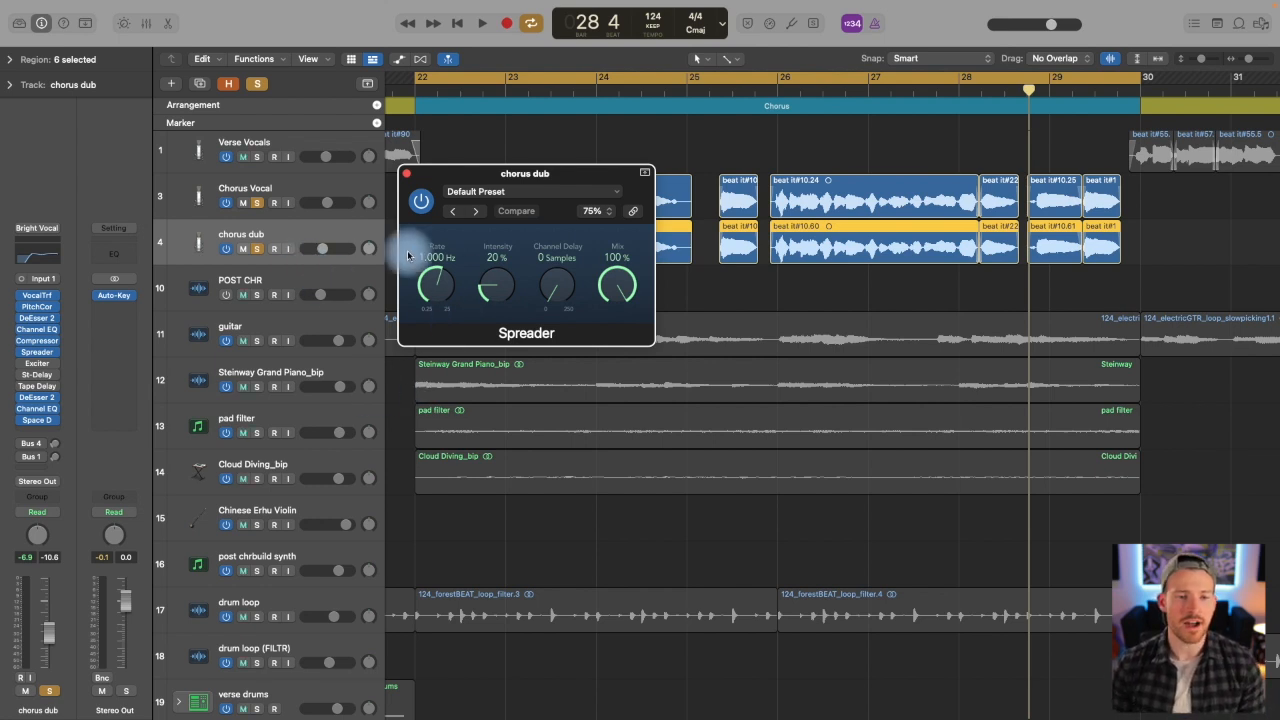
Step: Solo chorus dub alone and load the Spreader's Dimensional Enhancer preset during playback
click(257, 203)
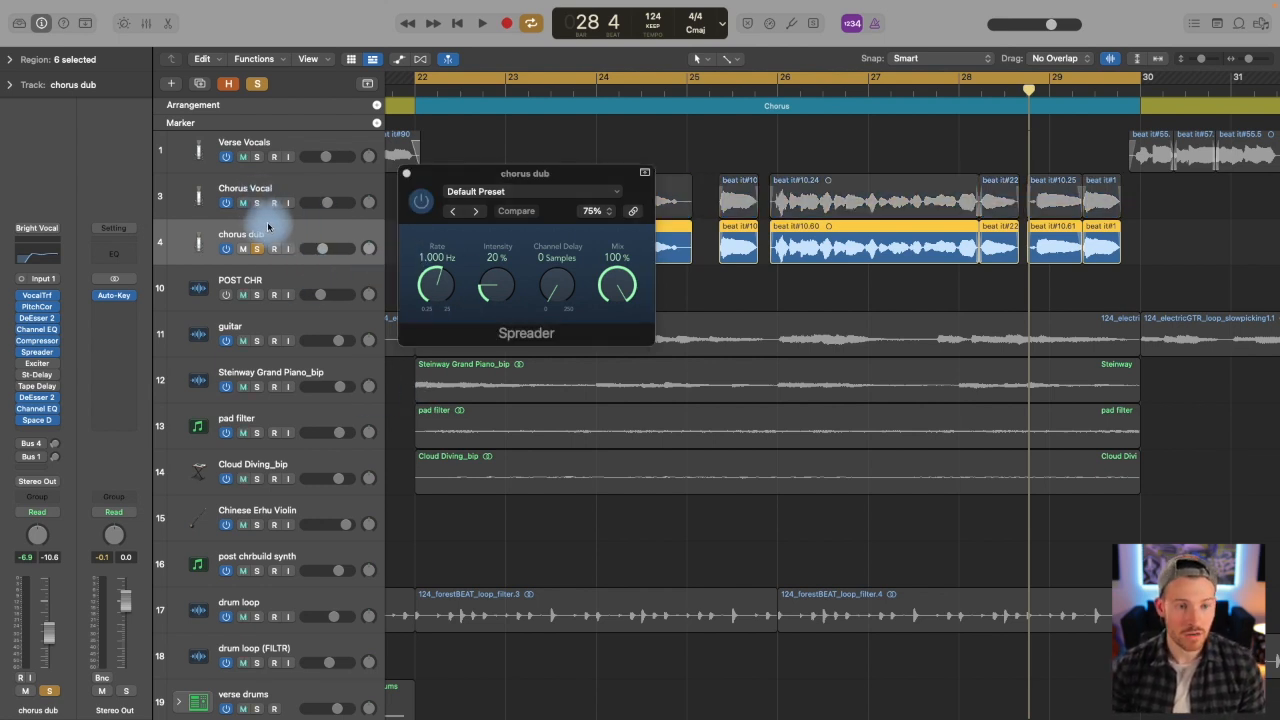
key(space)
drag(560, 172, 650, 279)
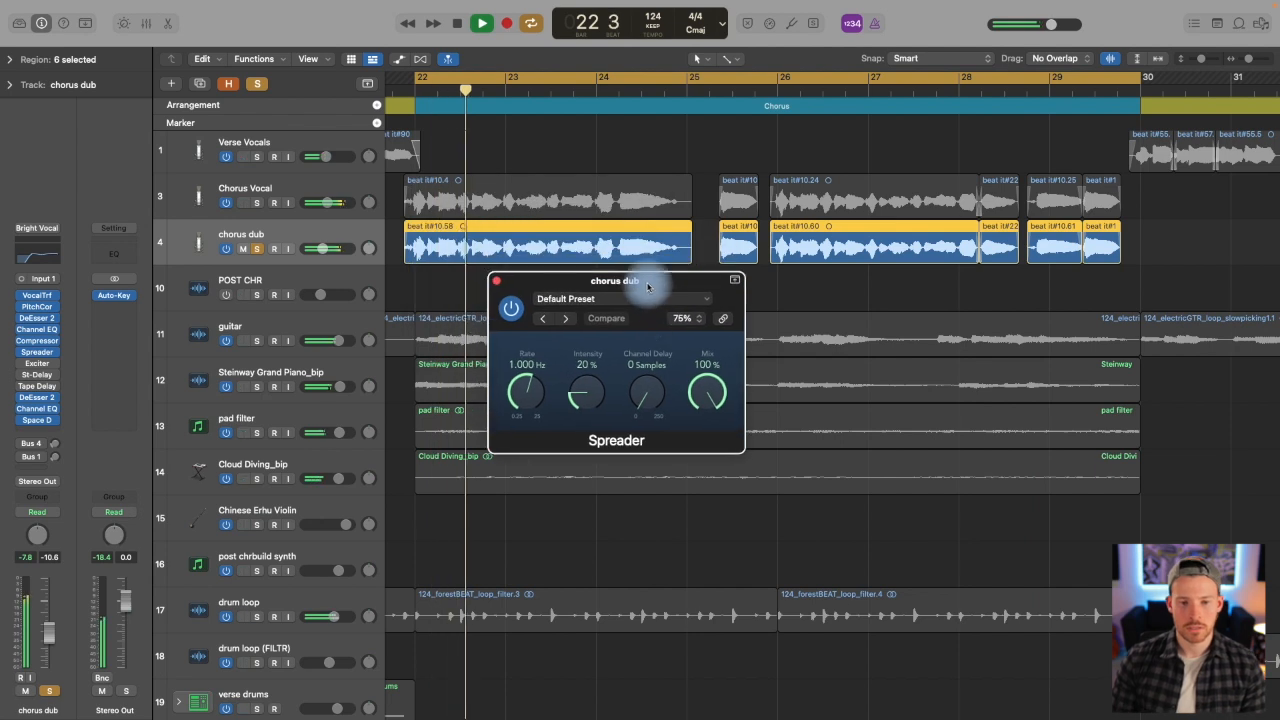
click(665, 299)
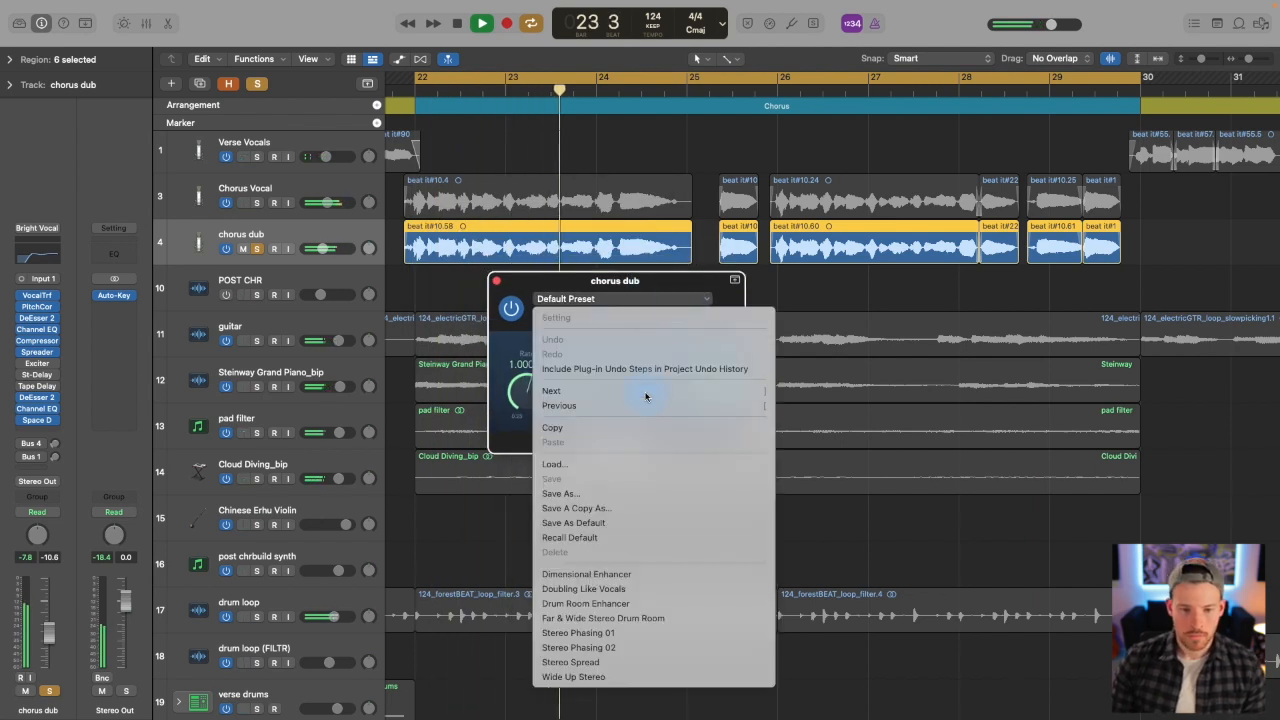
click(633, 575)
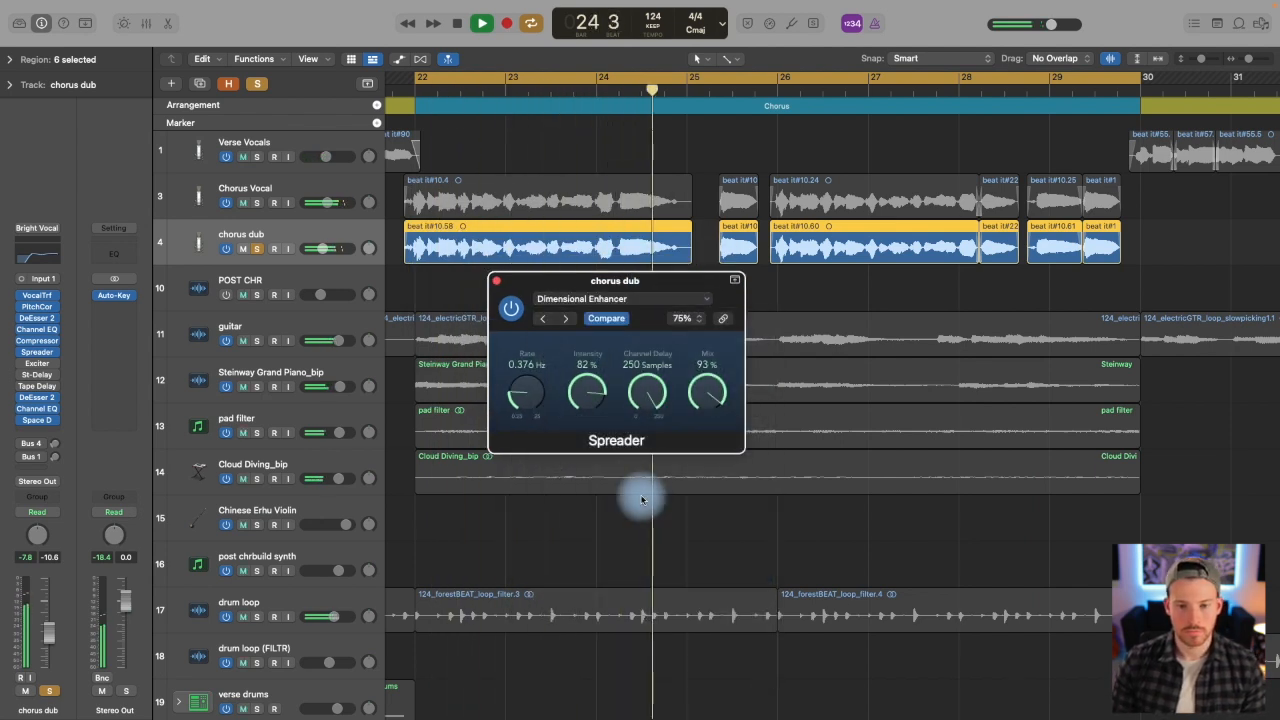
Step: Solo both chorus vocal tracks together and set chorus dub's volume to -9.8 dB
click(257, 248)
click(257, 203)
click(257, 248)
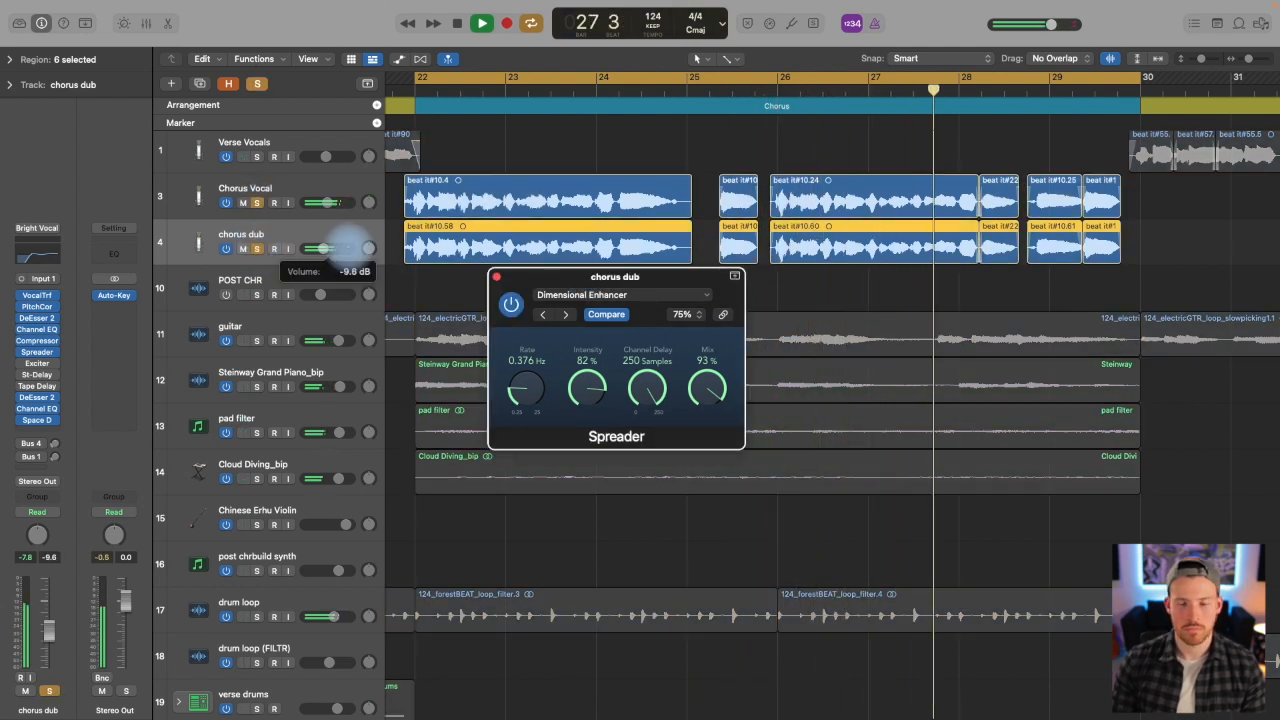
drag(334, 250, 332, 250)
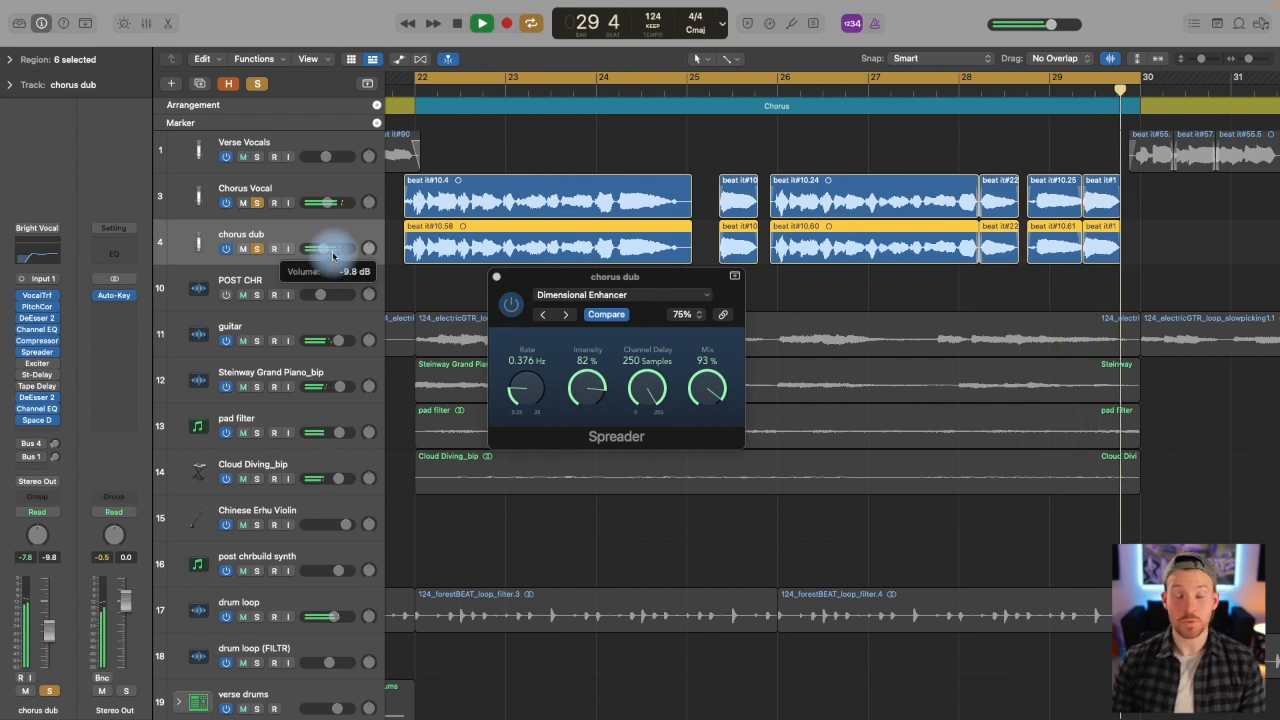
key(space)
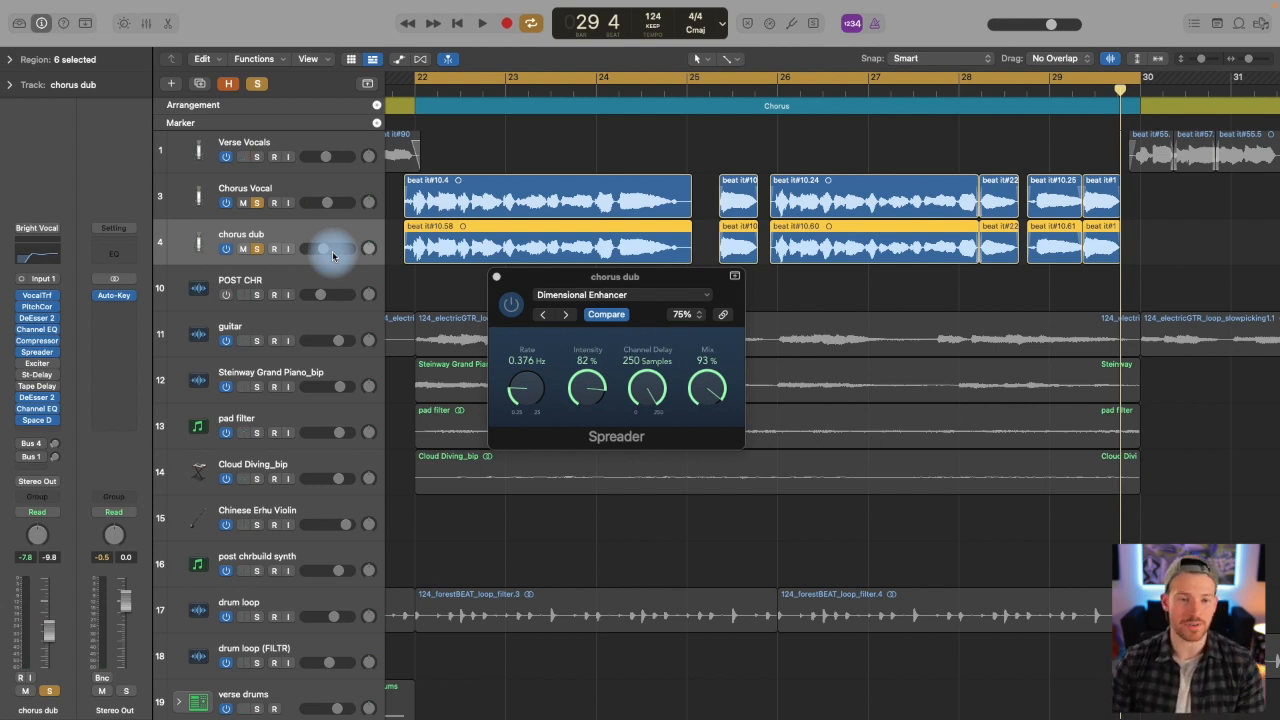
Step: Turn off both vocal solos and the cycle, and play the full mix from bar 21 into the chorus
click(258, 205)
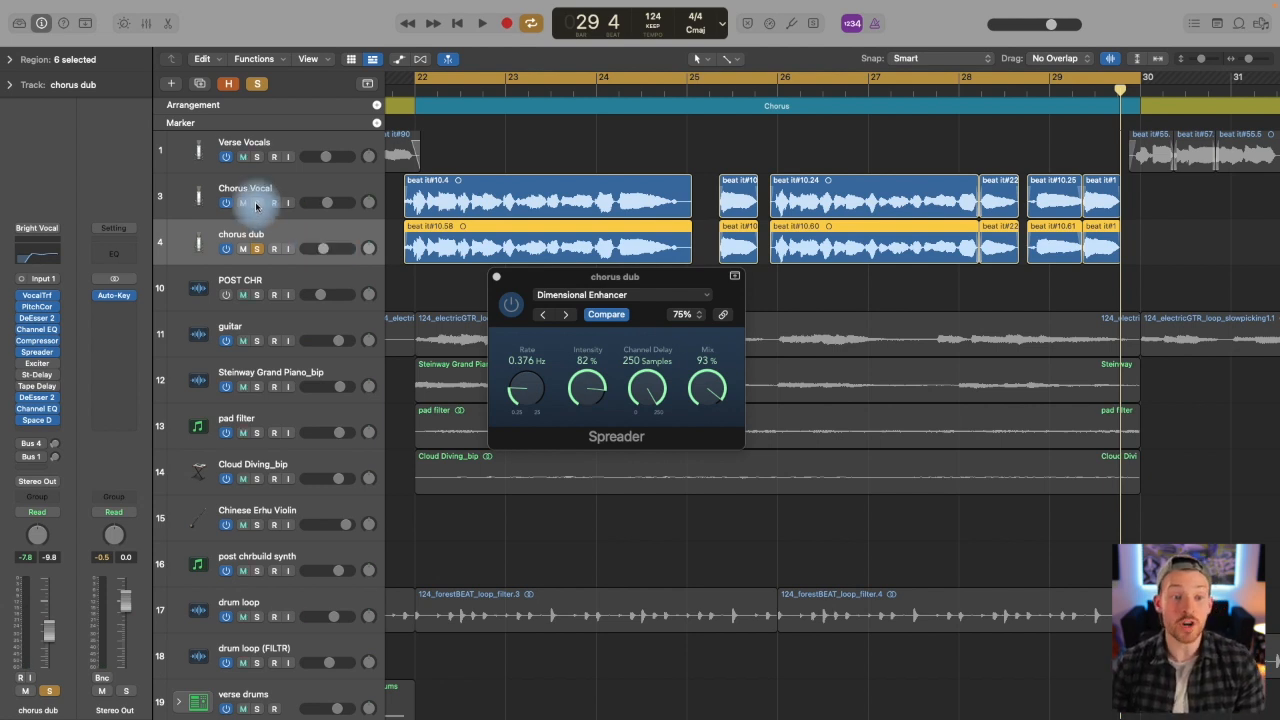
click(257, 248)
click(445, 78)
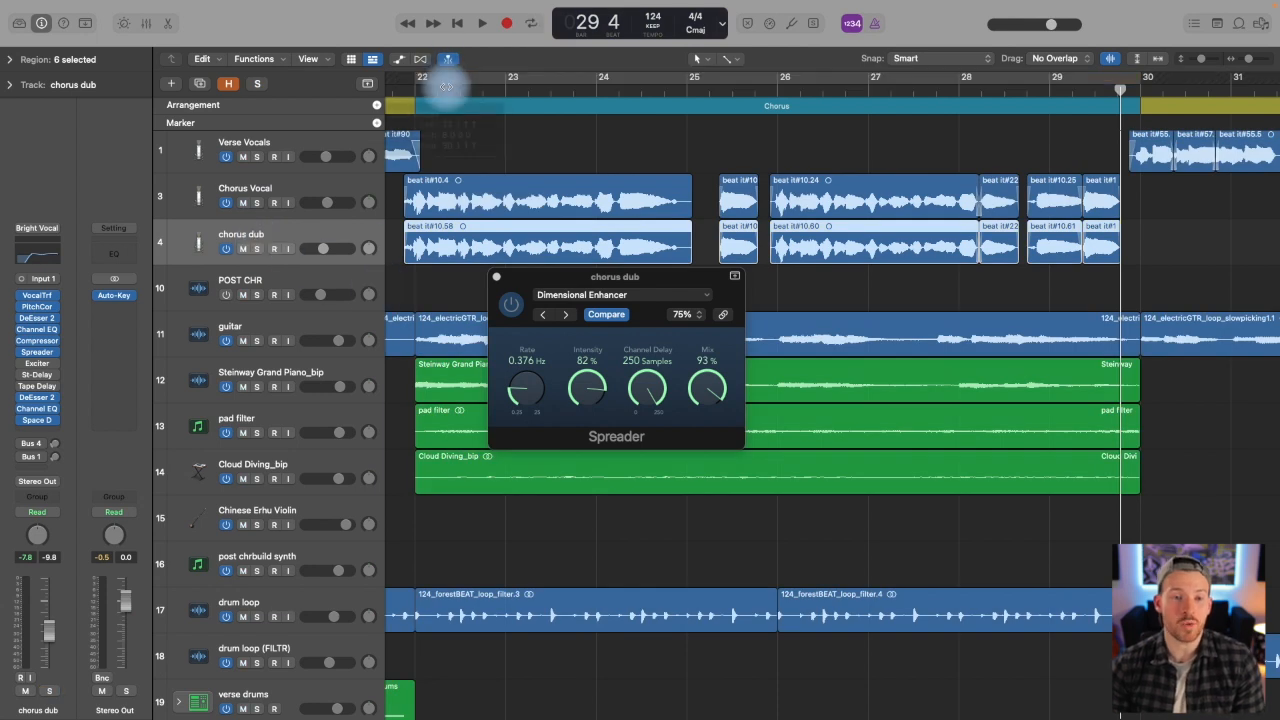
scroll(447, 86, left, 2)
key(space)
click(496, 276)
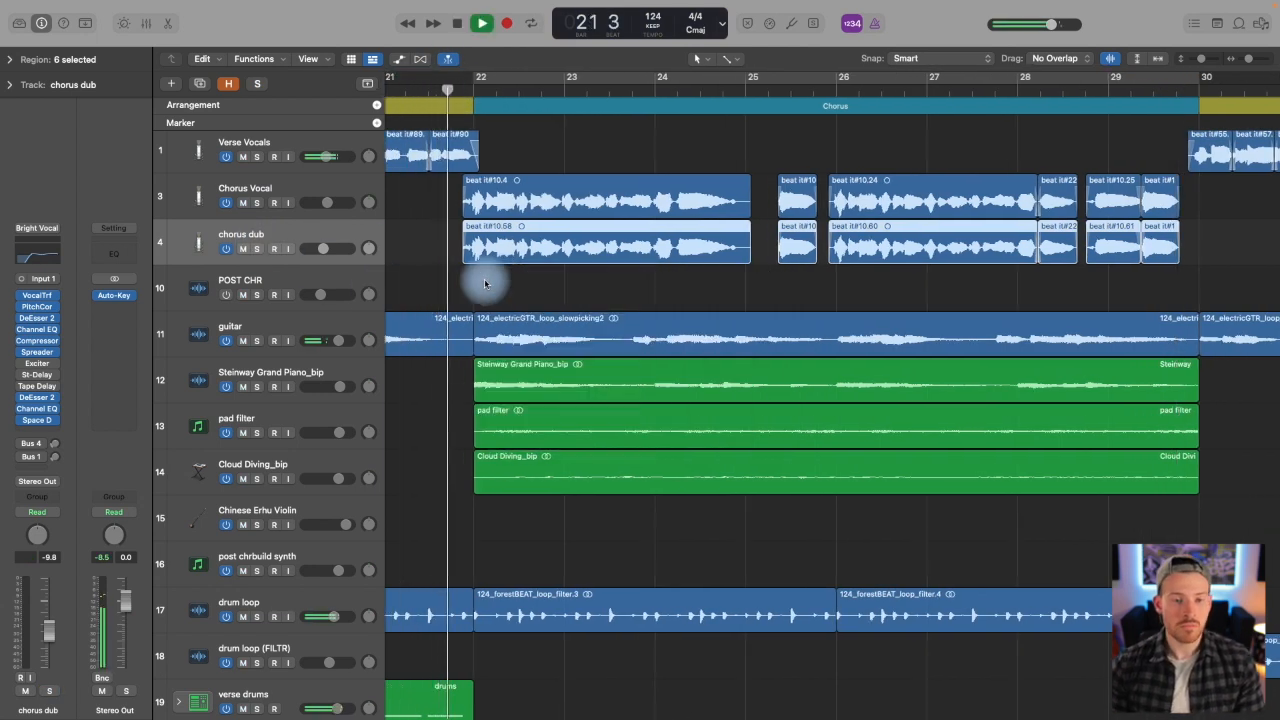
Step: Listen to the doubled chorus vocals in the full mix through the end of the chorus and stop playback
click(323, 248)
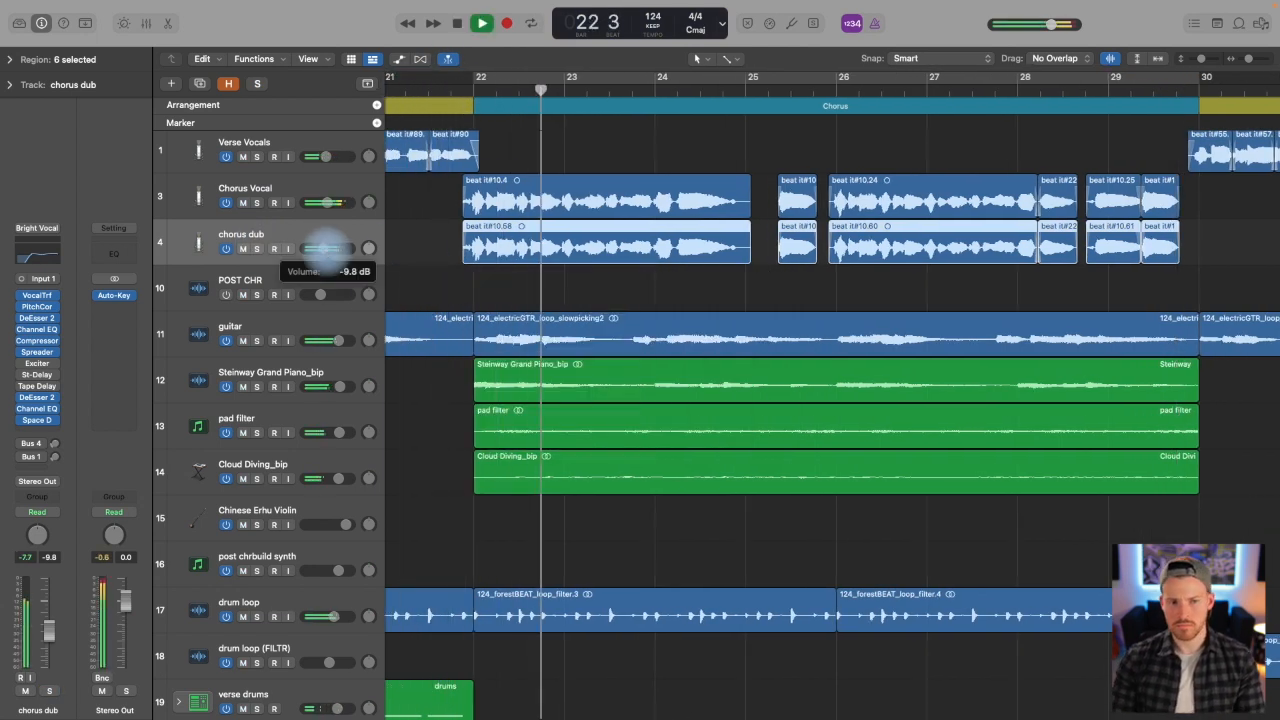
drag(1248, 59, 1242, 63)
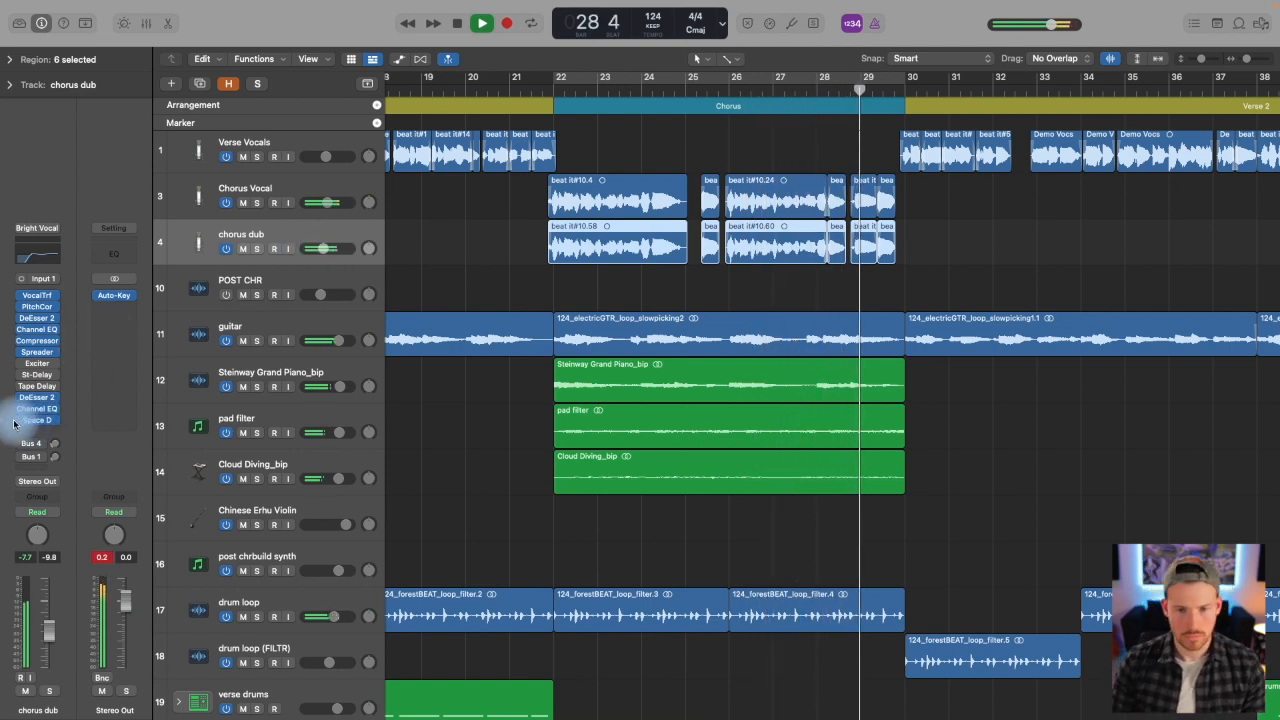
key(space)
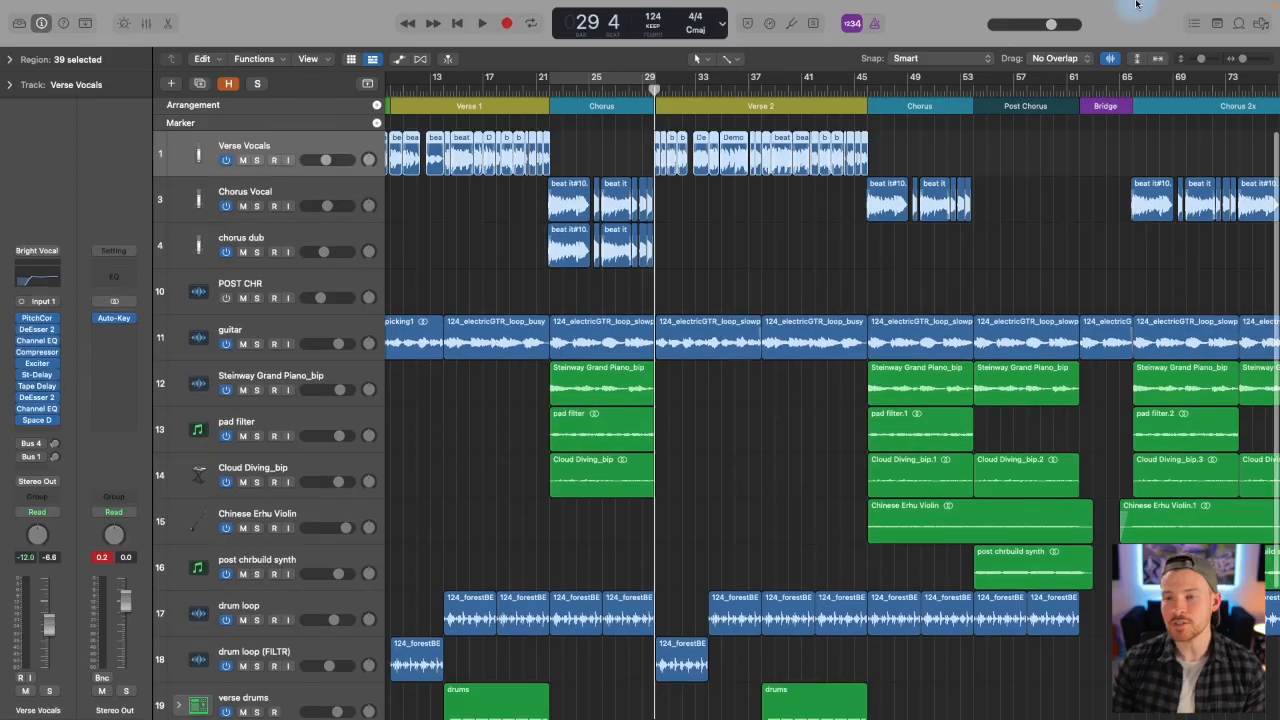
Step: Duplicate the Verse Vocals track with its channel settings as a new empty track directly below it
key(z)
scroll(1178, 112, left, 5)
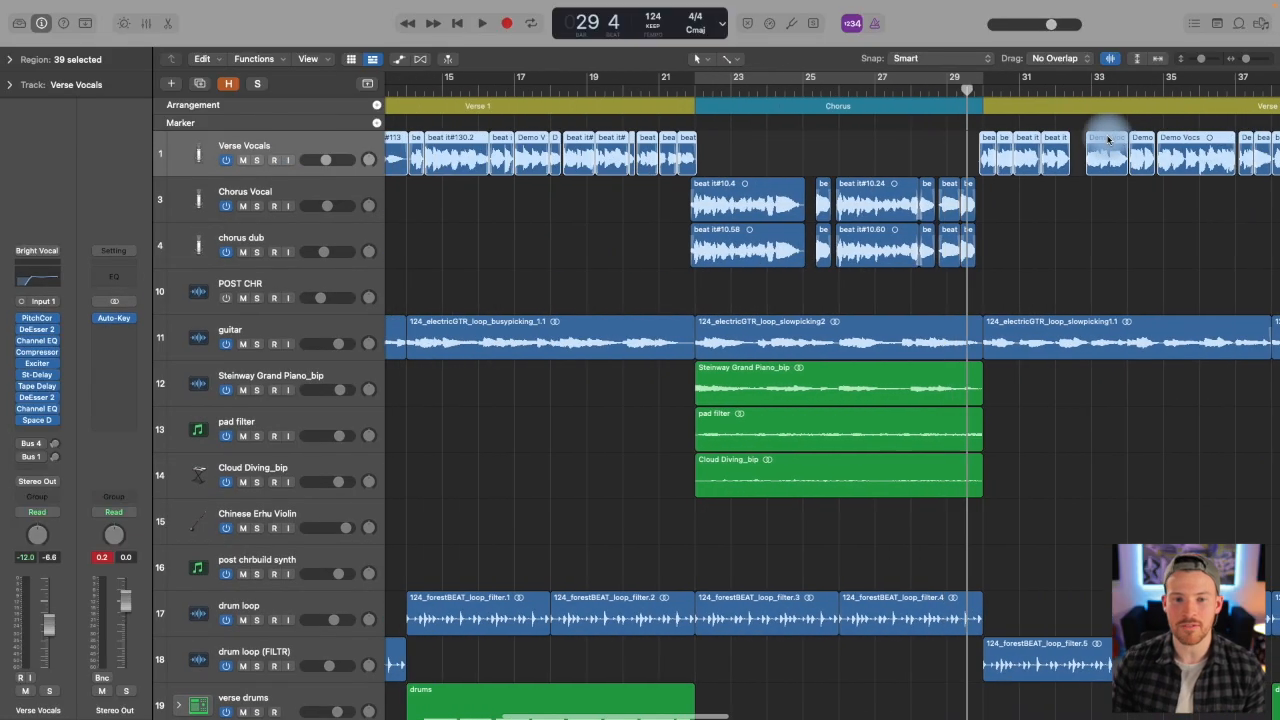
scroll(500, 220, left, 5)
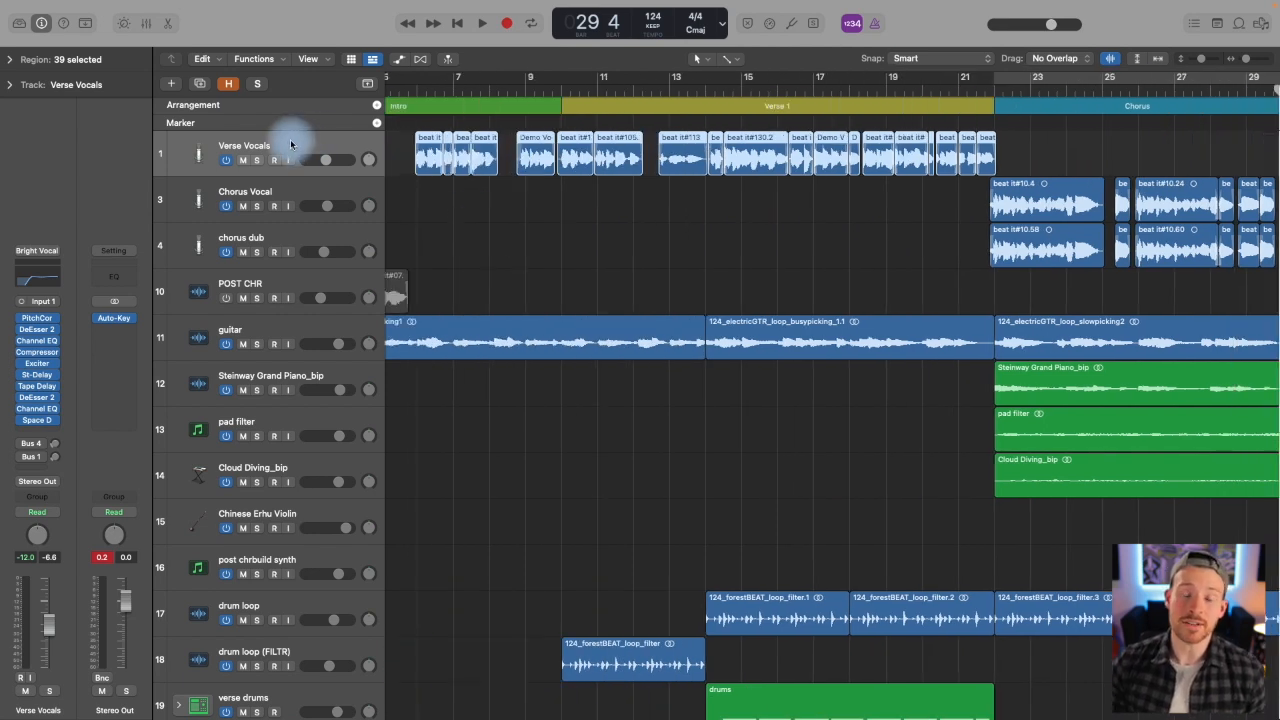
key(super+d)
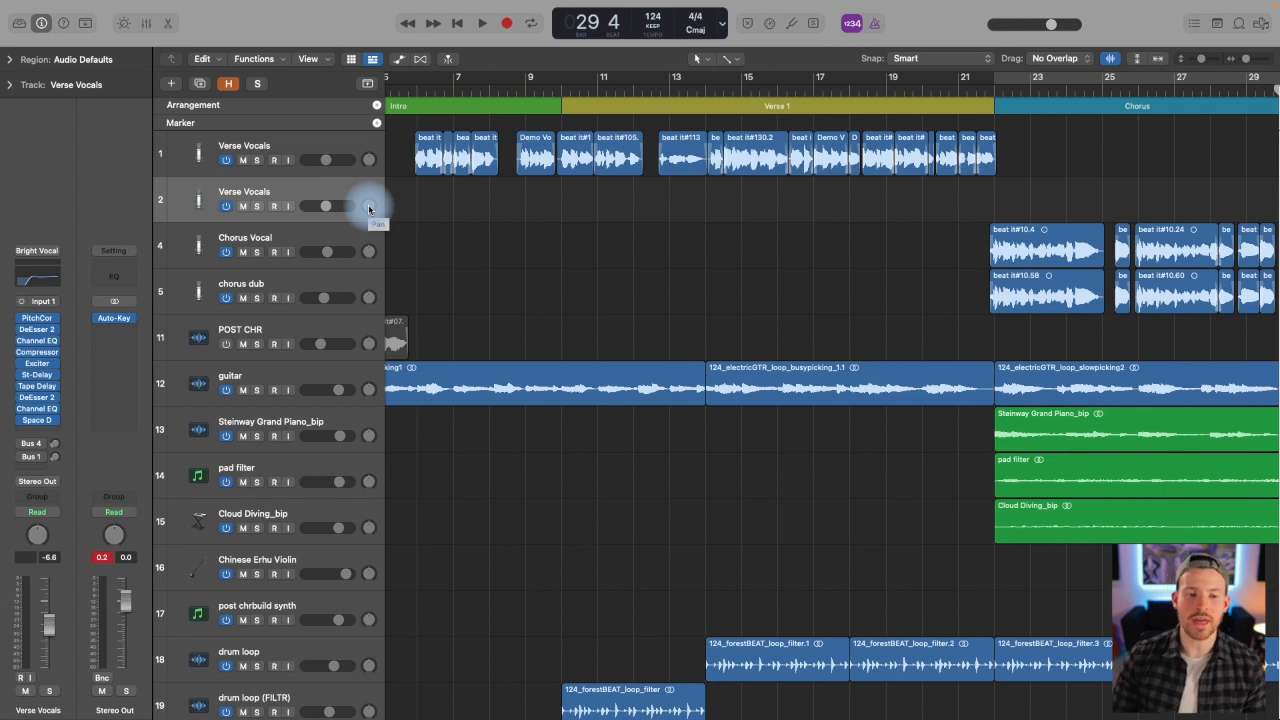
Step: Name the duplicated track BG vocal L, switch its panner to Stereo Pan and pan it to -64
mouse_move(368, 205)
mouse_down()
mouse_move(366, 253)
mouse_move(368, 204)
mouse_up()
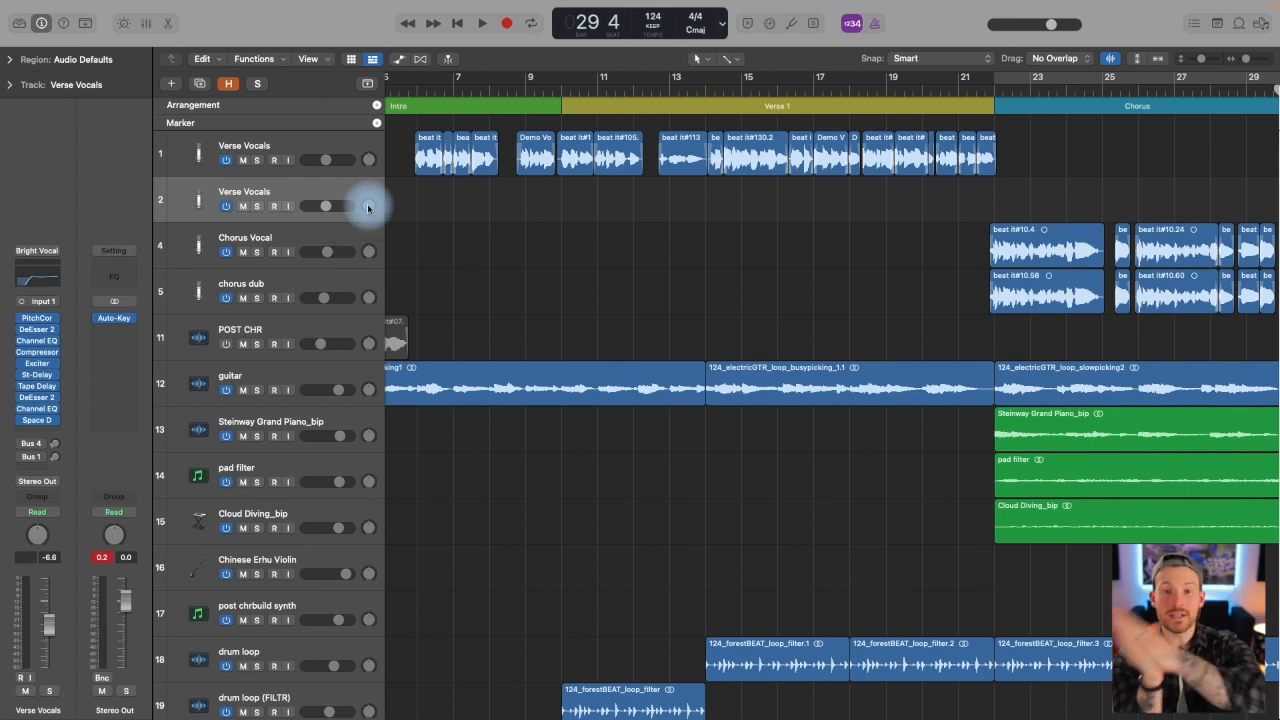
right_click(36, 535)
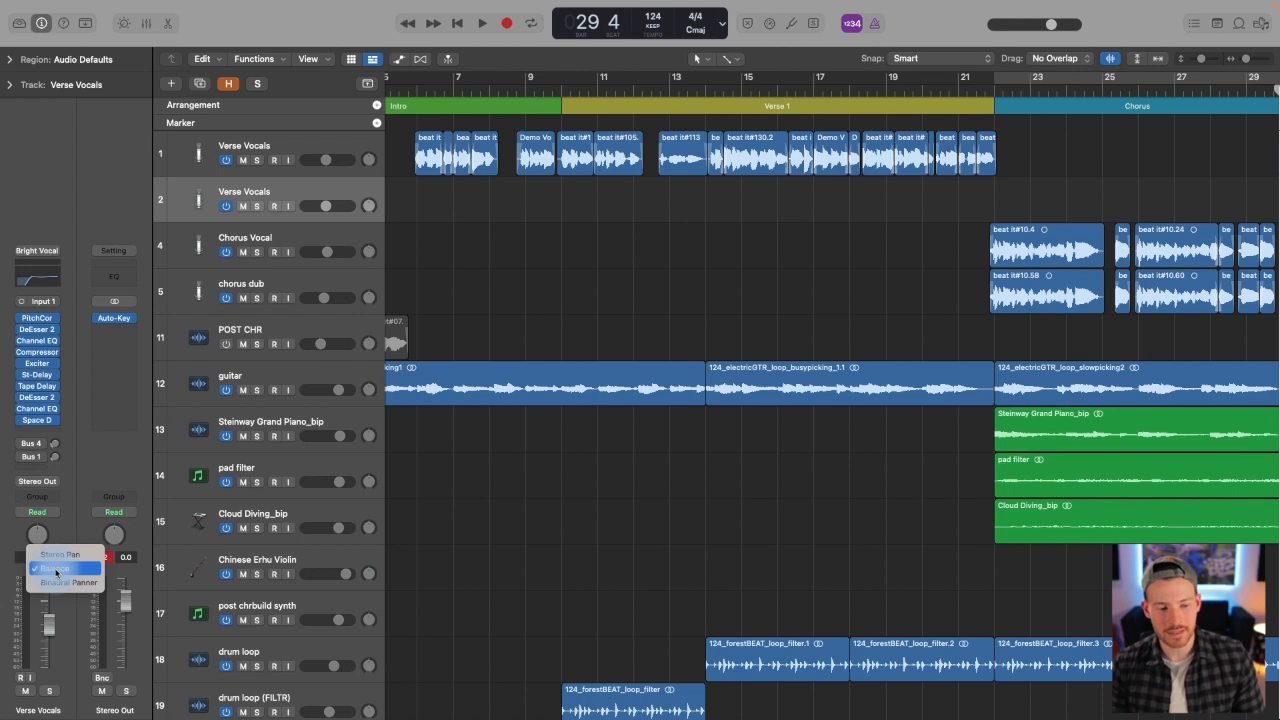
click(63, 560)
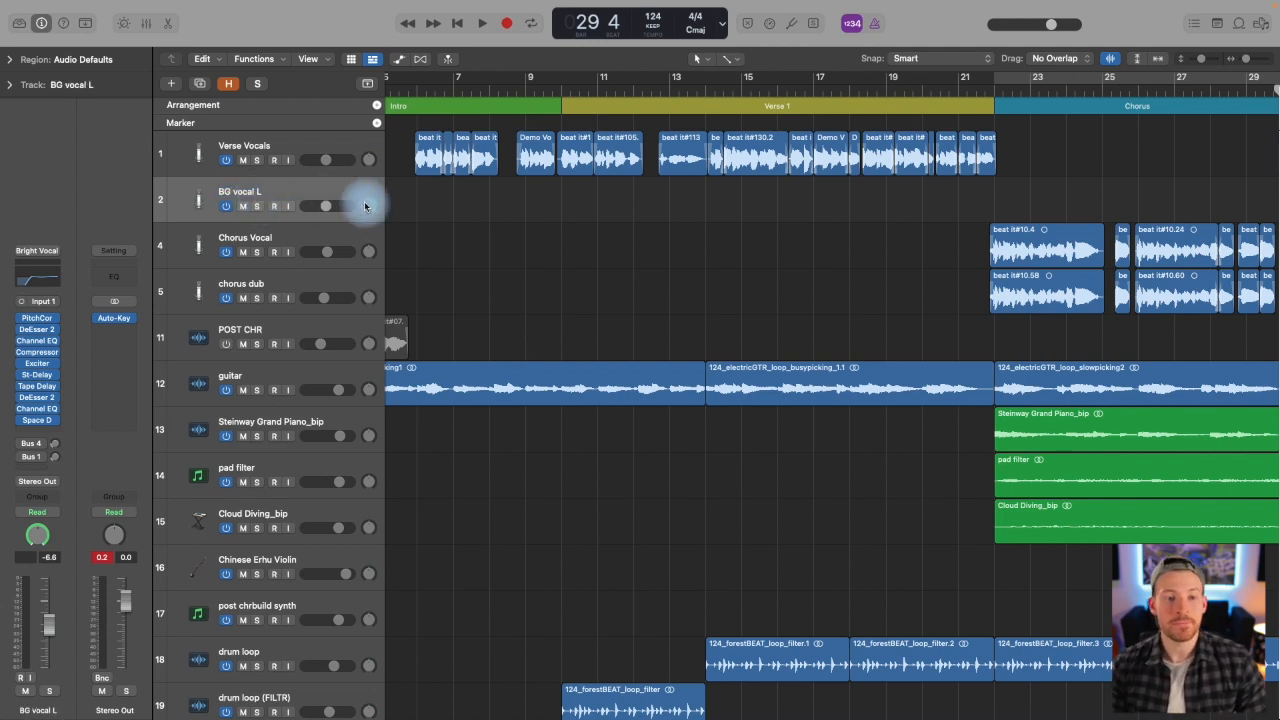
drag(368, 207, 366, 274)
click(417, 86)
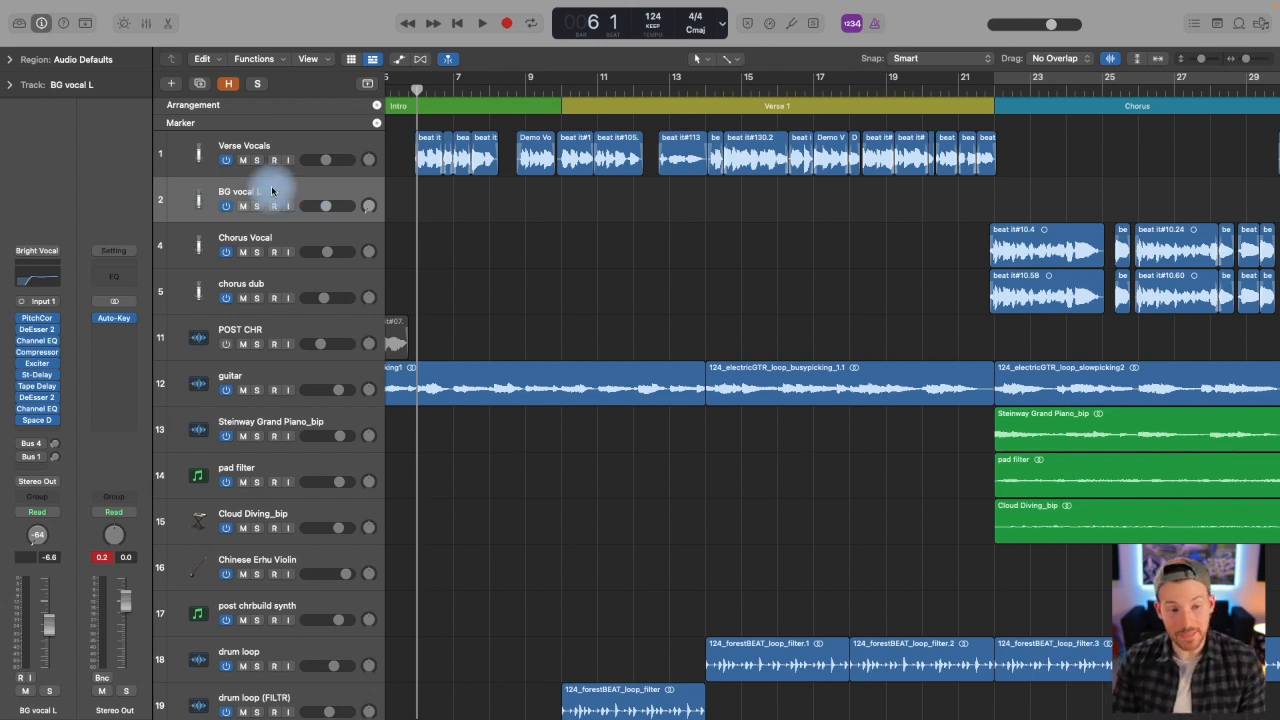
Step: Duplicate the BG vocal L track, name the copy BG vocal R and pan it to +63
key(super+d)
mouse_move(370, 250)
drag(370, 250, 354, 180)
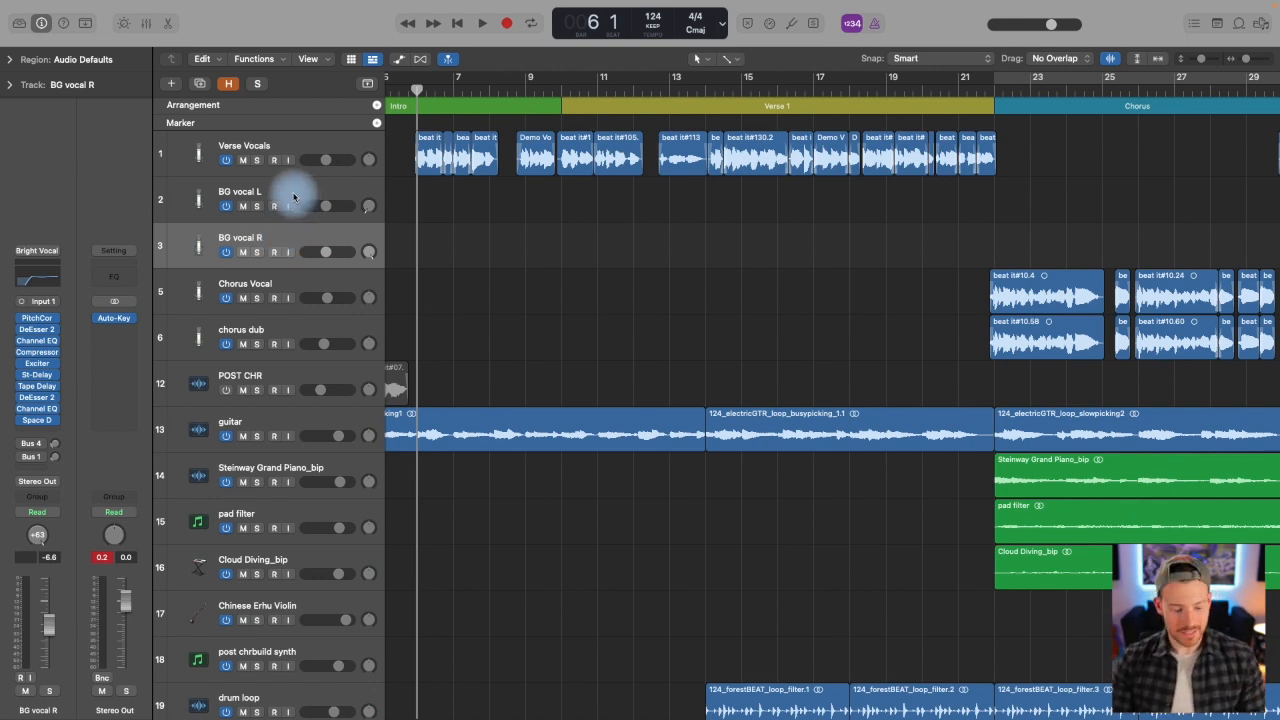
Step: Lower the volume of both BG vocal L and BG vocal R together to -21.5 dB
shift+click(293, 197)
drag(325, 206, 296, 206)
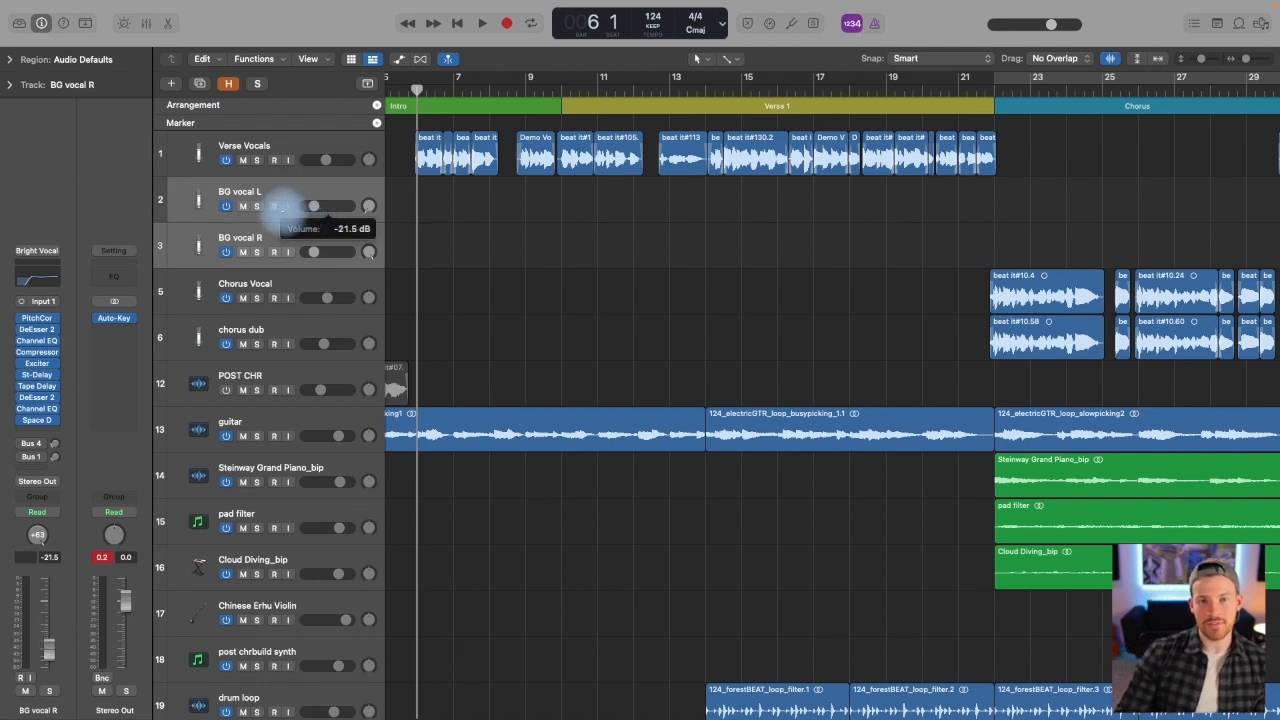